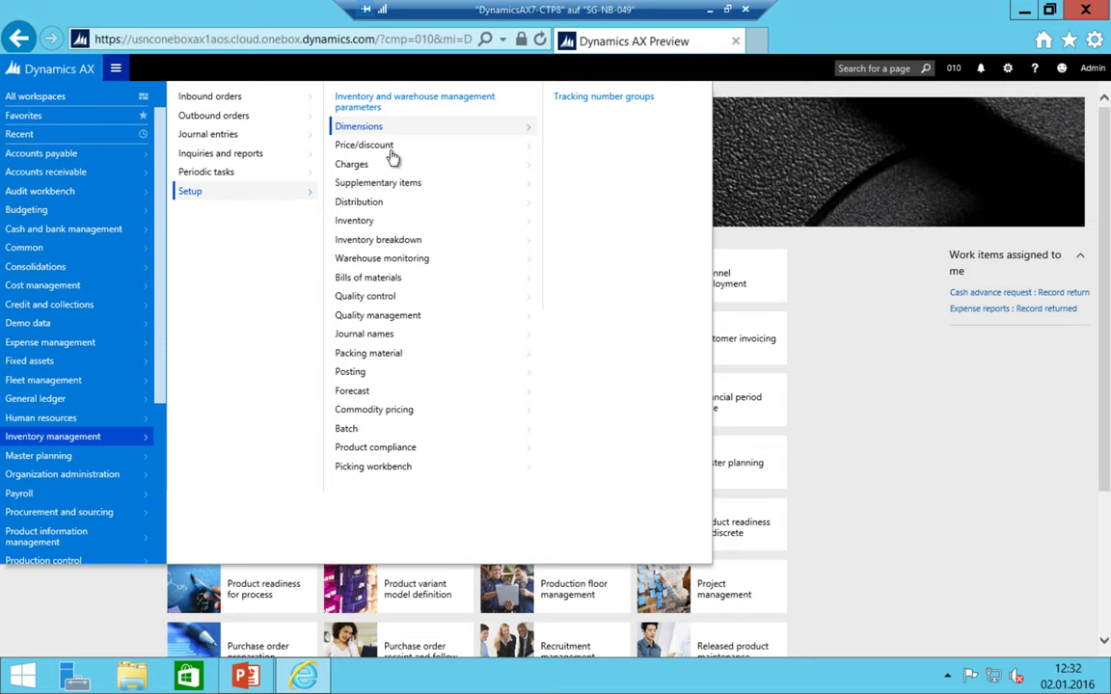
- Open the Item groups page in the inventory setup of Inventory management
{"action": "left_click", "coordinate": [435, 221]}
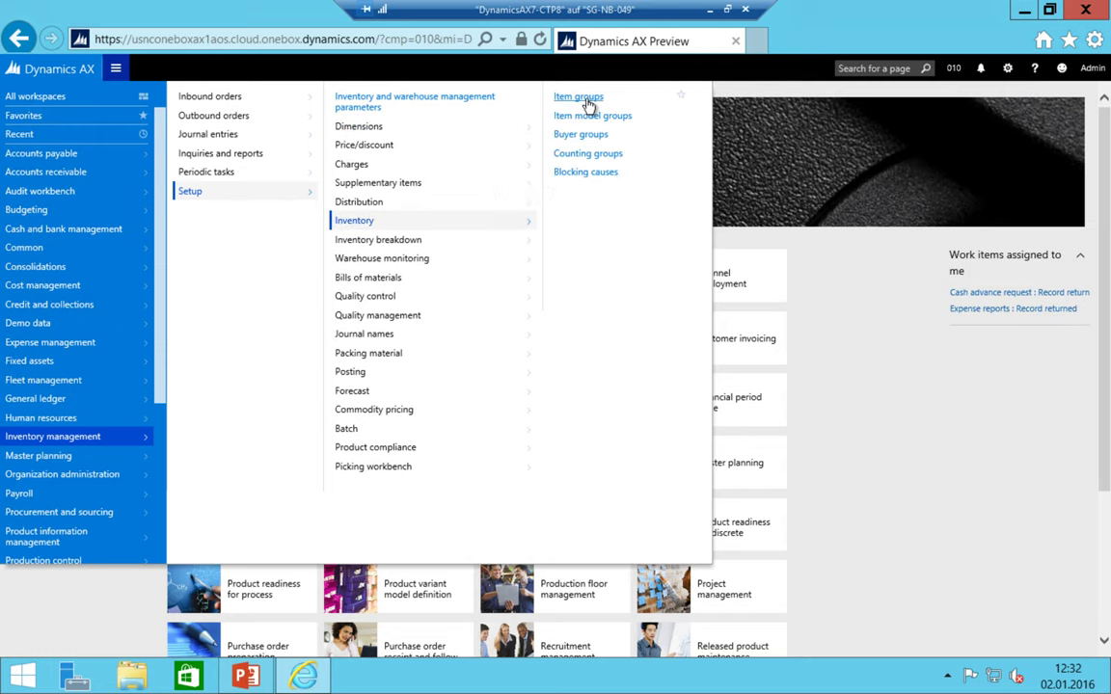
{"action": "left_click", "coordinate": [557, 98]}
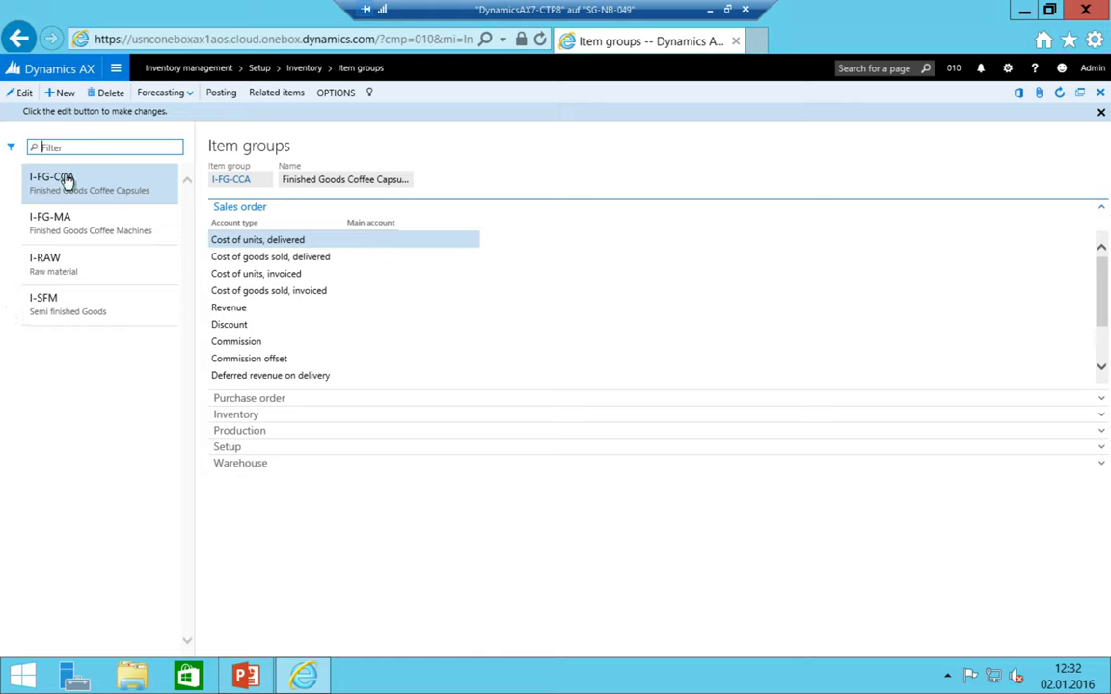
- Open the Main accounts list under the General ledger chart of accounts
{"action": "left_click", "coordinate": [116, 68]}
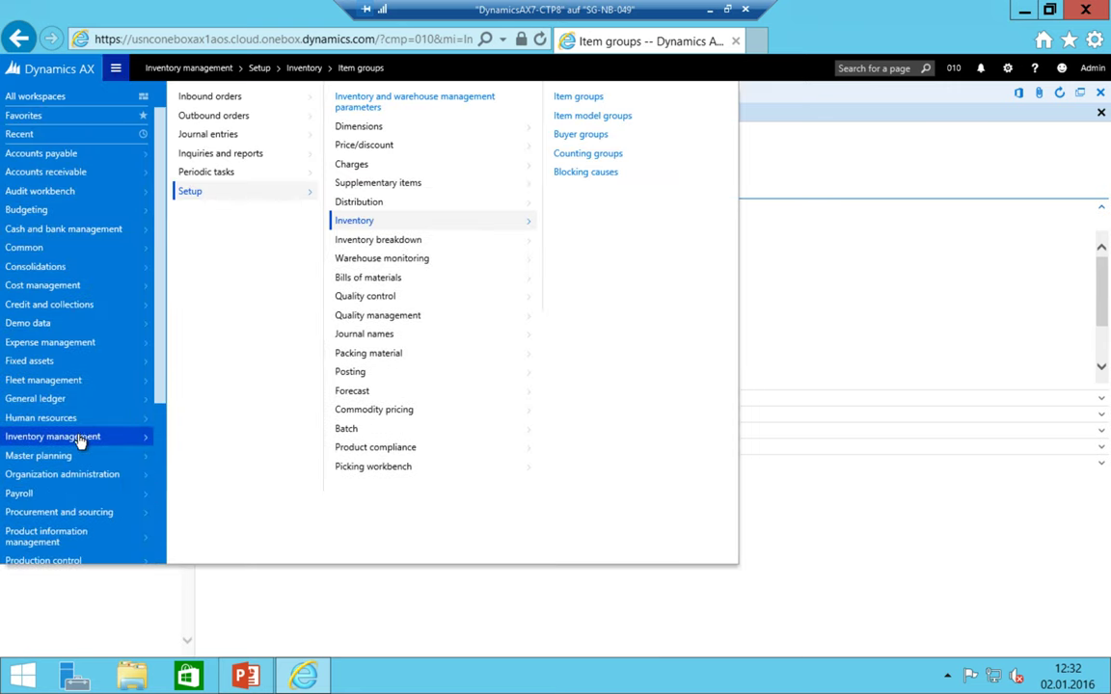
{"action": "left_click", "coordinate": [25, 400]}
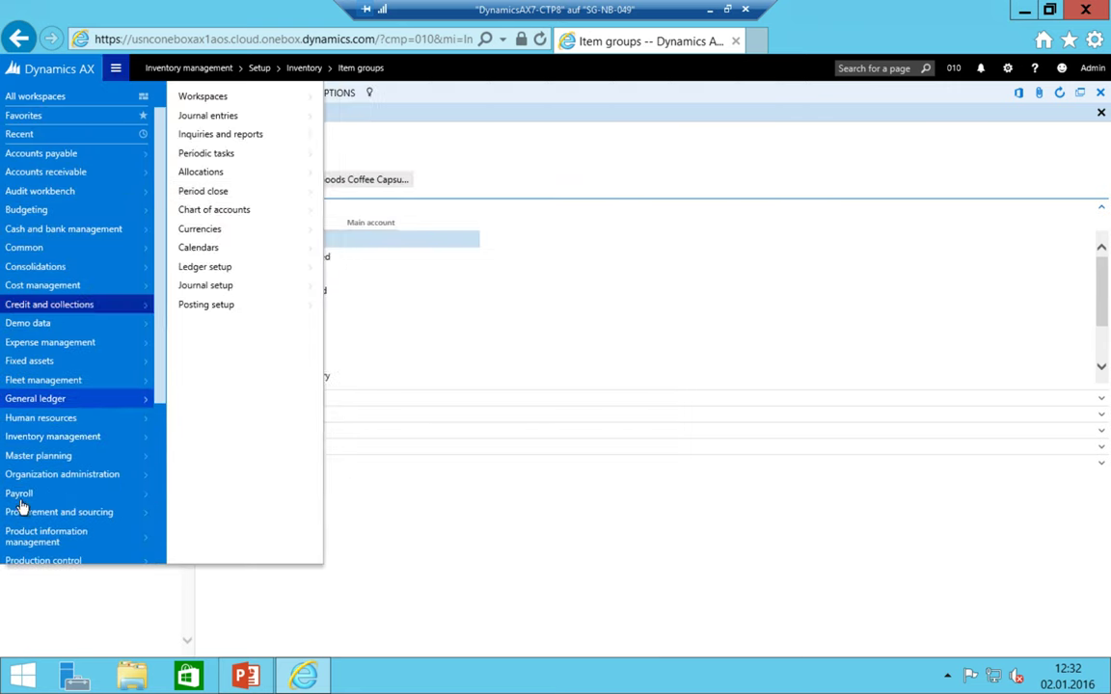
{"action": "left_click", "coordinate": [212, 210]}
{"action": "left_click", "coordinate": [357, 98]}
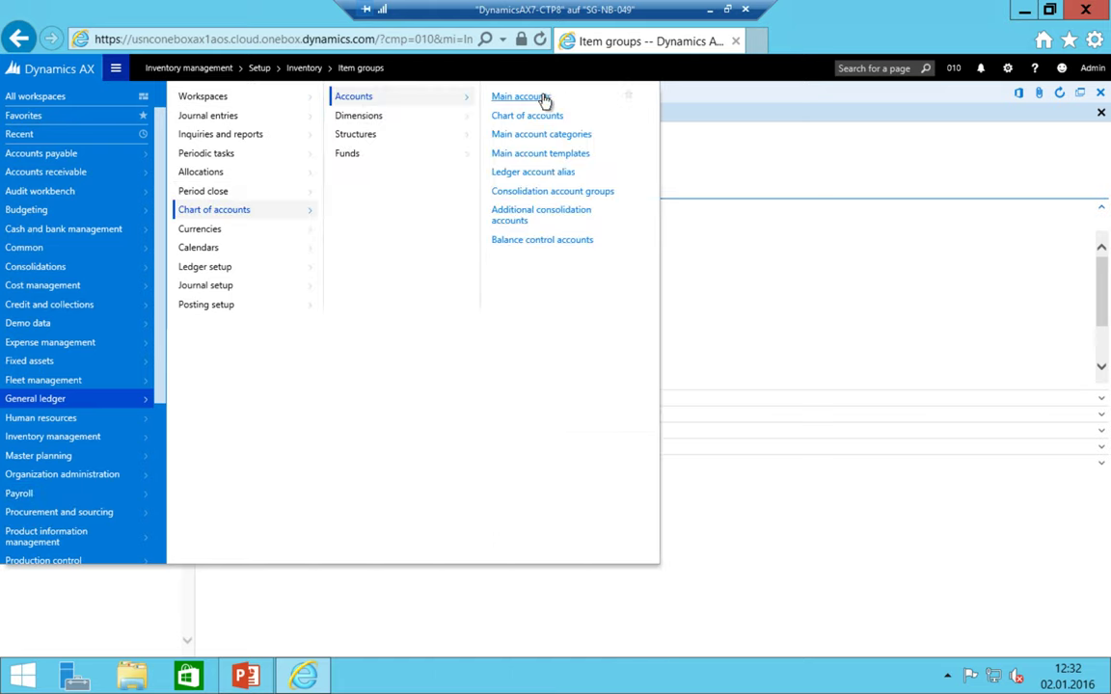
{"action": "left_click", "coordinate": [521, 97]}
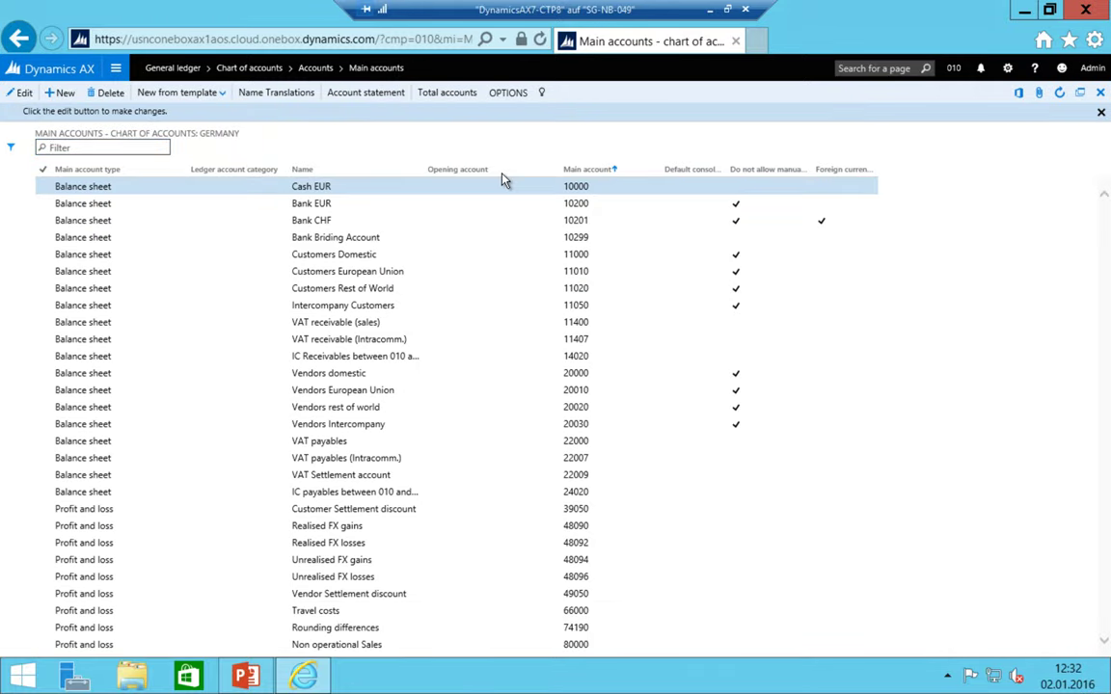
- Create main account 12000 with the name Stock Raw Materials
{"action": "key", "text": "alt+n"}
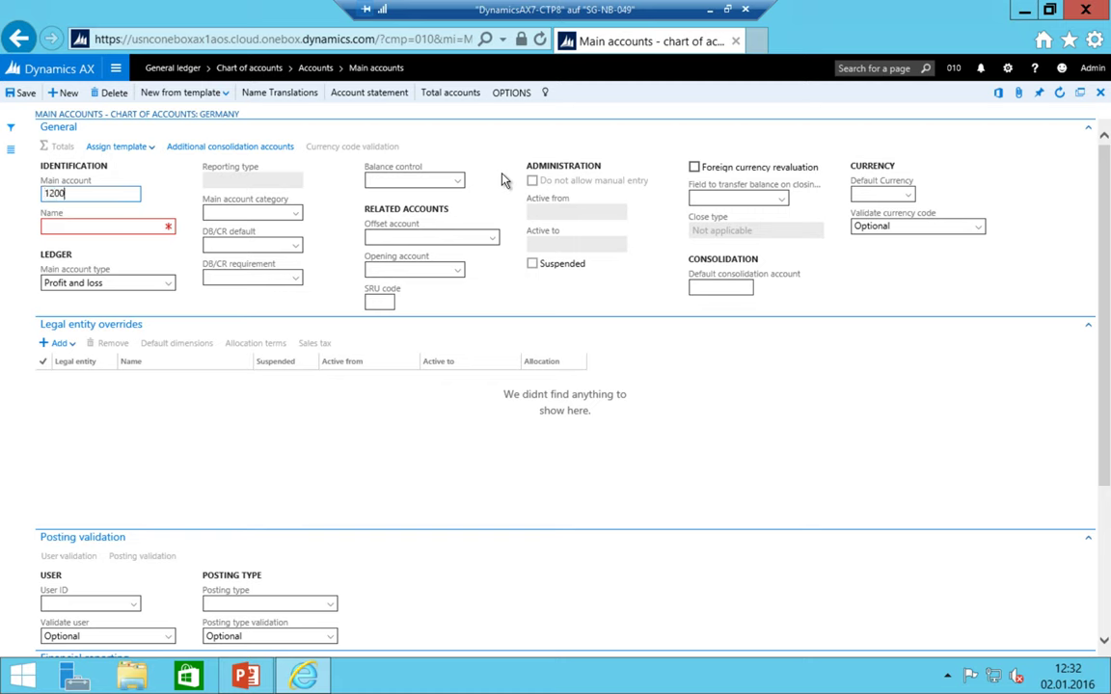
{"action": "key", "text": "Tab"}
{"action": "type", "text": "Stock Raw"}
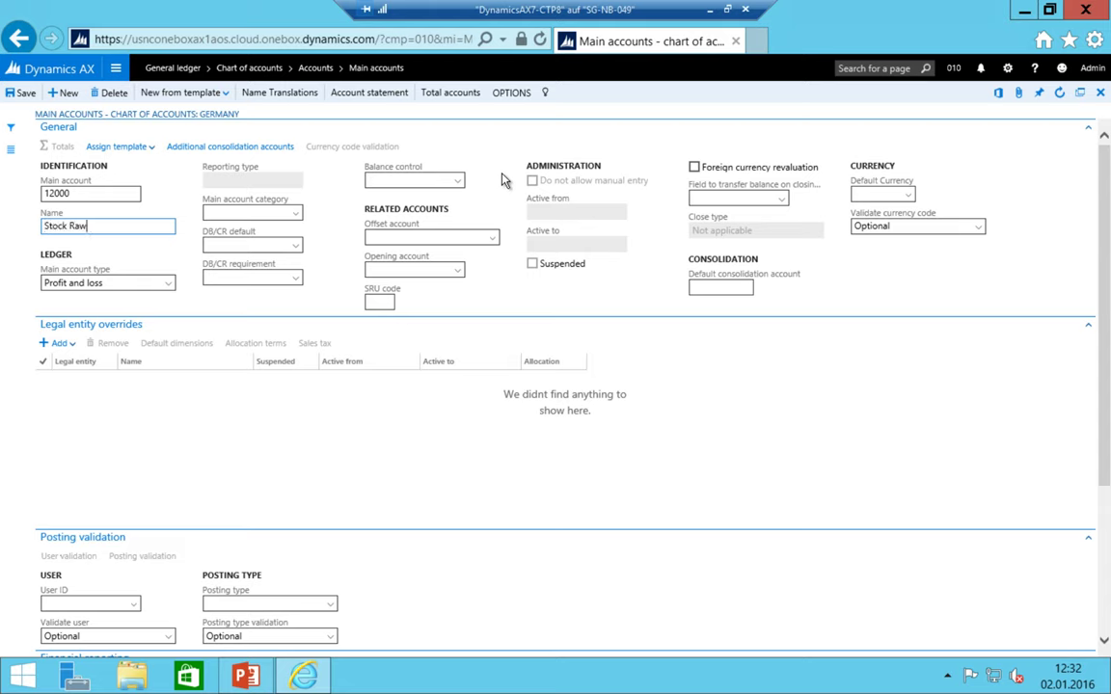
{"action": "type", "text": " Materials"}
- Set the type of main account 12000 to Balance sheet and do not allow manual entry
{"action": "key", "text": "Tab"}
{"action": "key", "text": "alt+Down"}
{"action": "key", "text": "Down"}
{"action": "key", "text": "Down"}
{"action": "key", "text": "Down"}
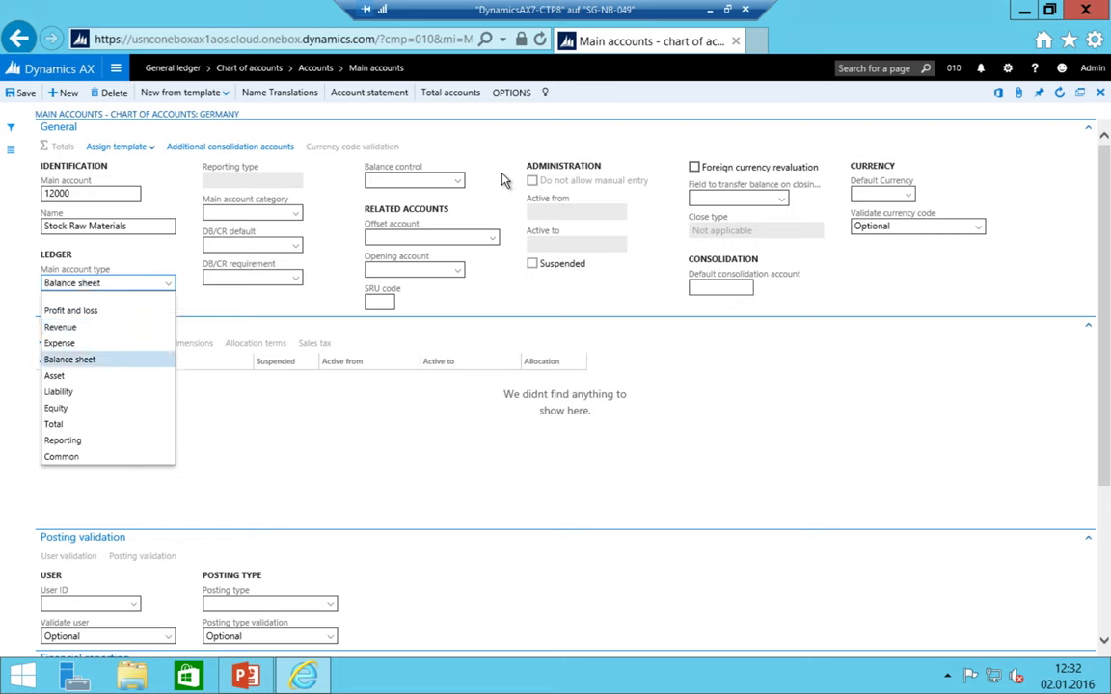
{"action": "key", "text": "Return"}
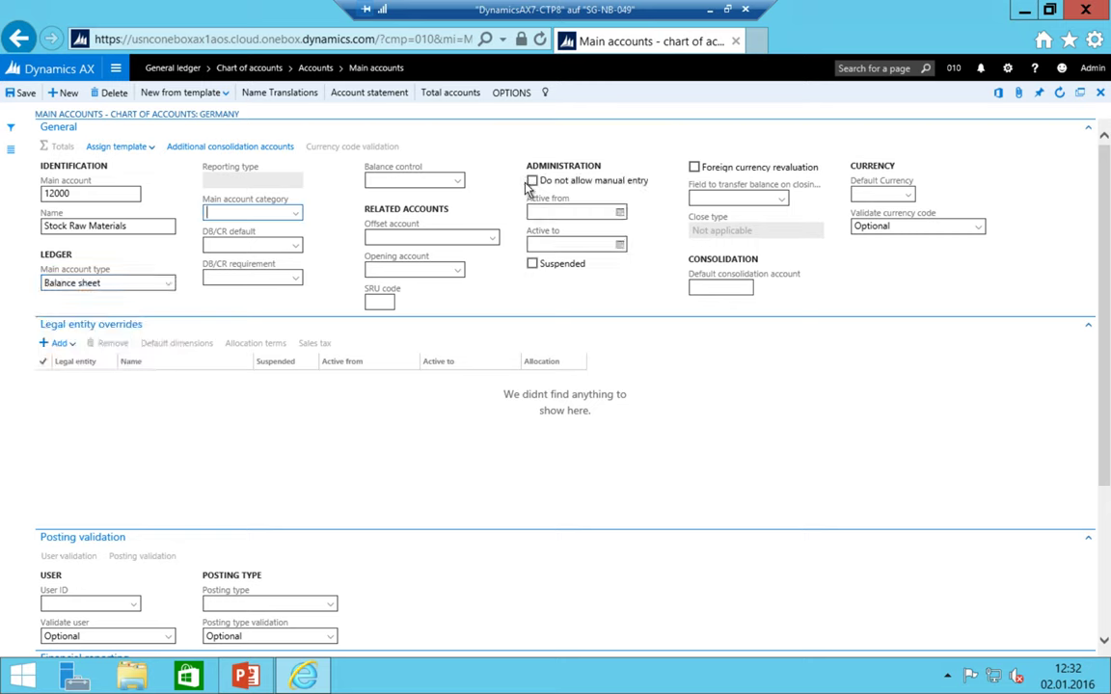
{"action": "left_click", "coordinate": [531, 180]}
{"action": "left_click", "coordinate": [532, 180]}
{"action": "left_click", "coordinate": [532, 180]}
- Create main account 12010 with the name Stock Semi finished Products
{"action": "key", "text": "alt+n"}
{"action": "type", "text": "120"}
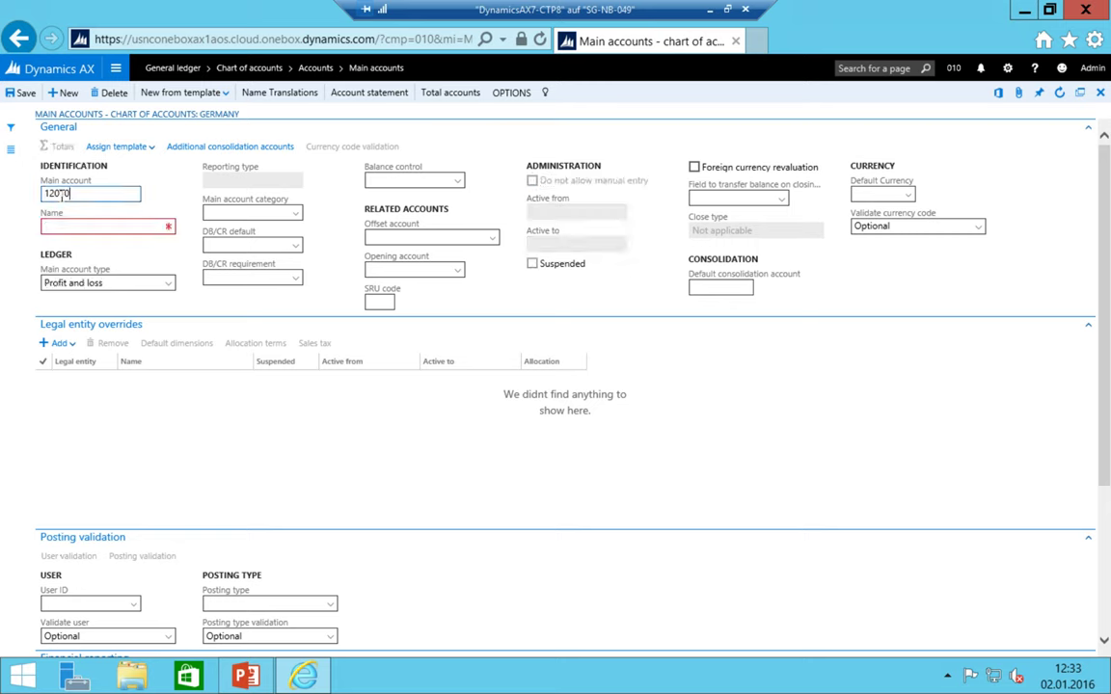
{"action": "key", "text": "Tab"}
{"action": "type", "text": "Sto"}
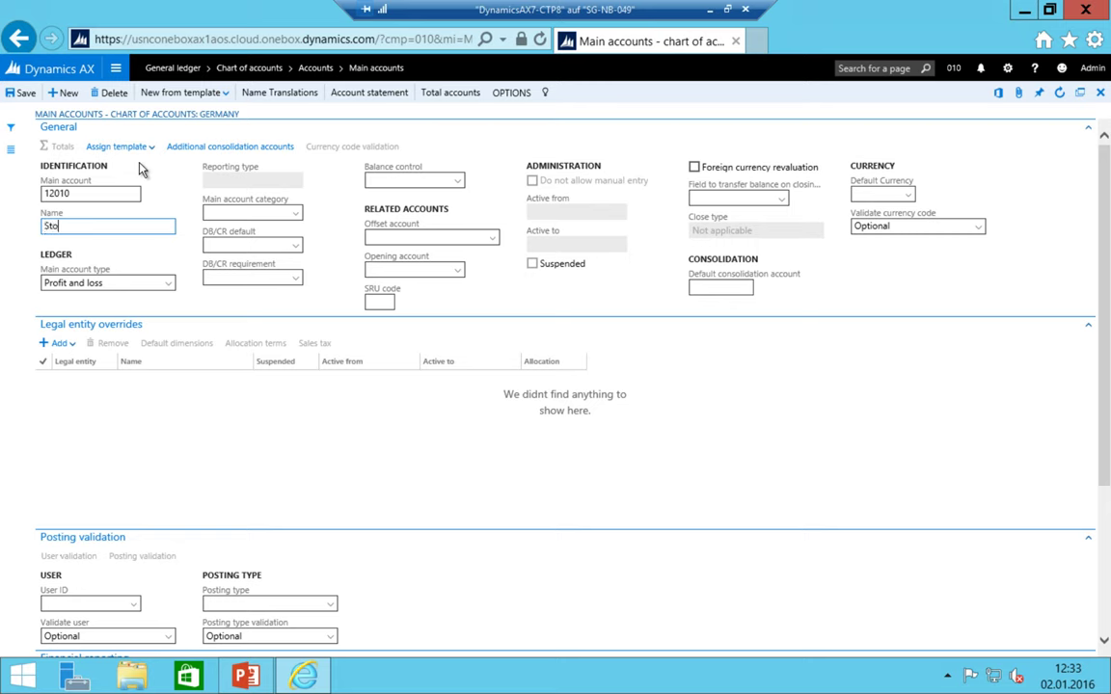
{"action": "type", "text": "ck Semi finished Products"}
- Set the type of main account 12010 to Balance sheet and do not allow manual entry
{"action": "key", "text": "Tab"}
{"action": "key", "text": "alt+Down"}
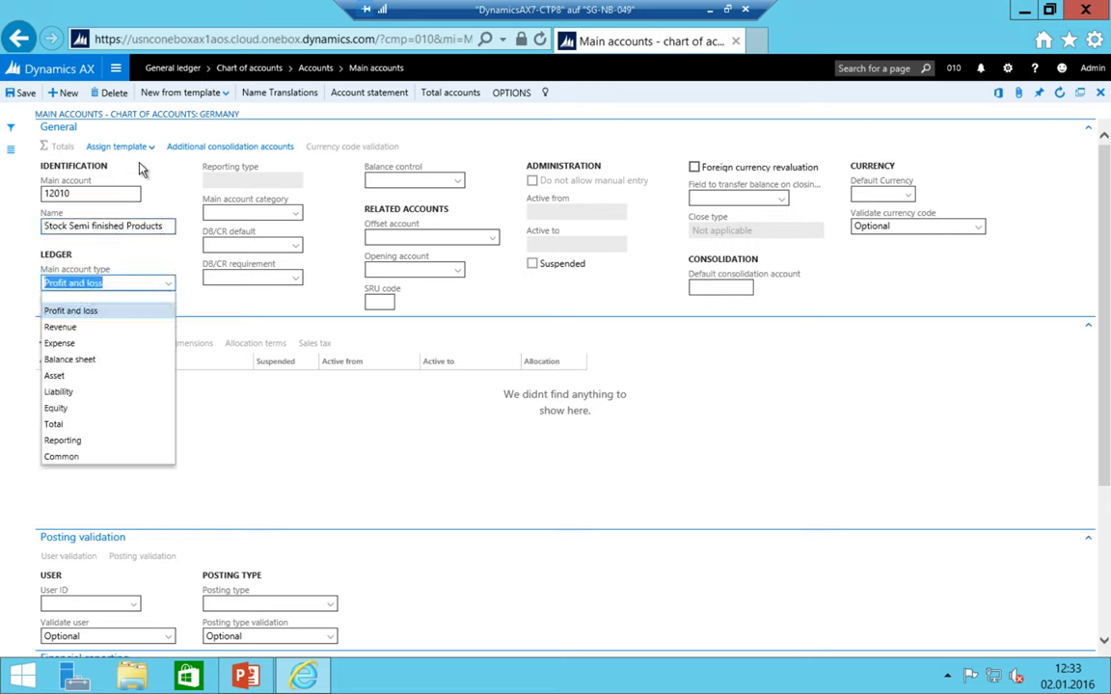
{"action": "key", "text": "Down"}
{"action": "key", "text": "Down"}
{"action": "key", "text": "Down"}
{"action": "key", "text": "Tab"}
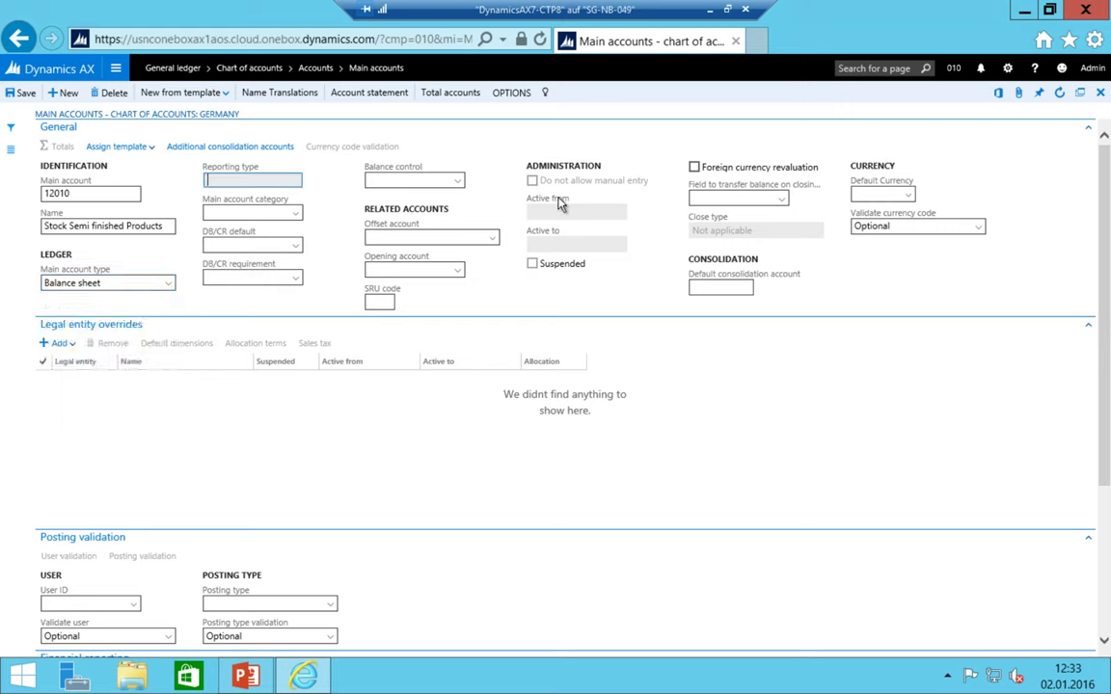
{"action": "left_click", "coordinate": [532, 180]}
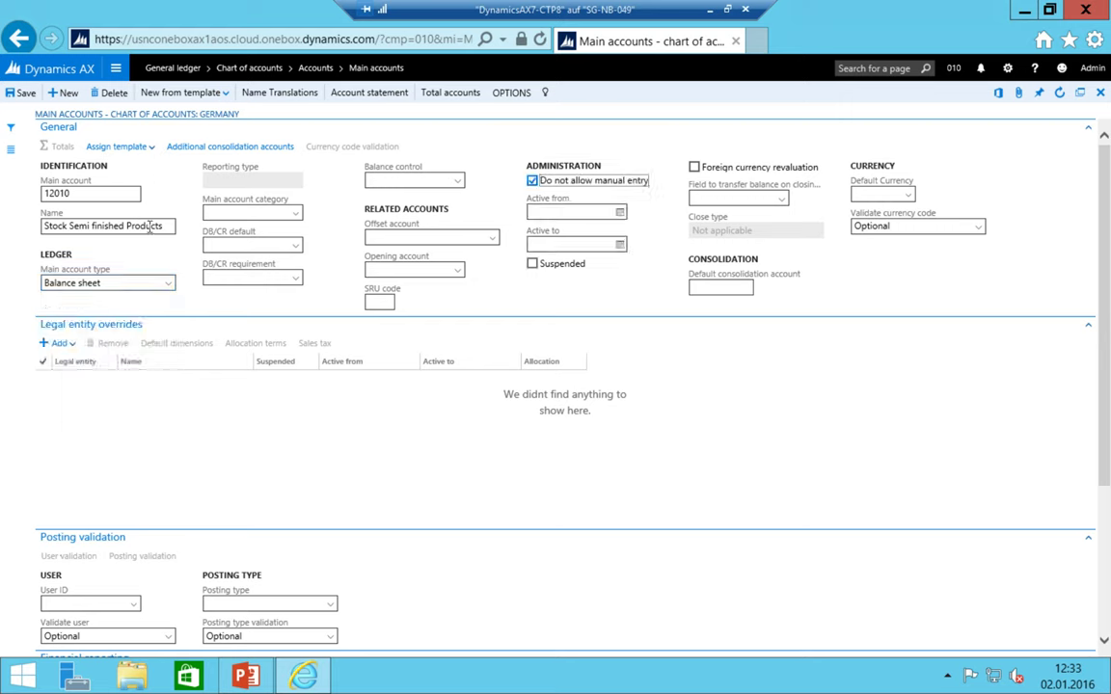
- Create main account 12100 with the name Stock FG Coffee Capsules
{"action": "left_click", "coordinate": [96, 193]}
{"action": "key", "text": "alt+n"}
{"action": "type", "text": "12020"}
{"action": "key", "text": "Tab"}
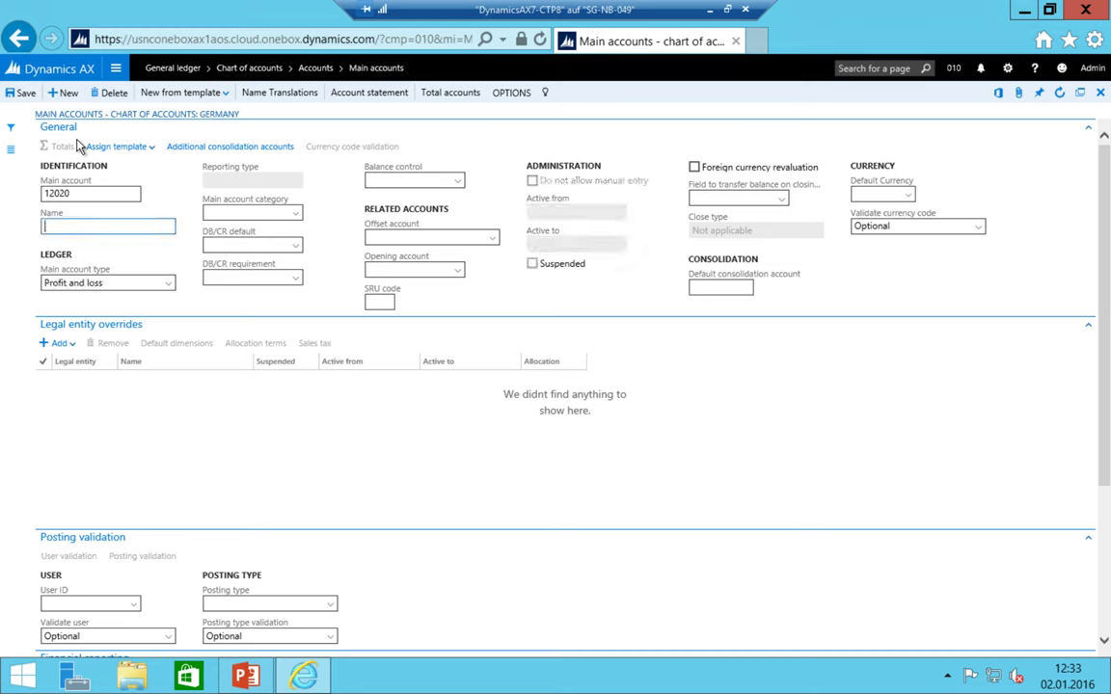
{"action": "key", "text": "shift+Tab"}
{"action": "key", "text": "BackSpace"}
{"action": "type", "text": "100"}
{"action": "key", "text": "Tab"}
{"action": "type", "text": "Stock FG Coffee Caps"}
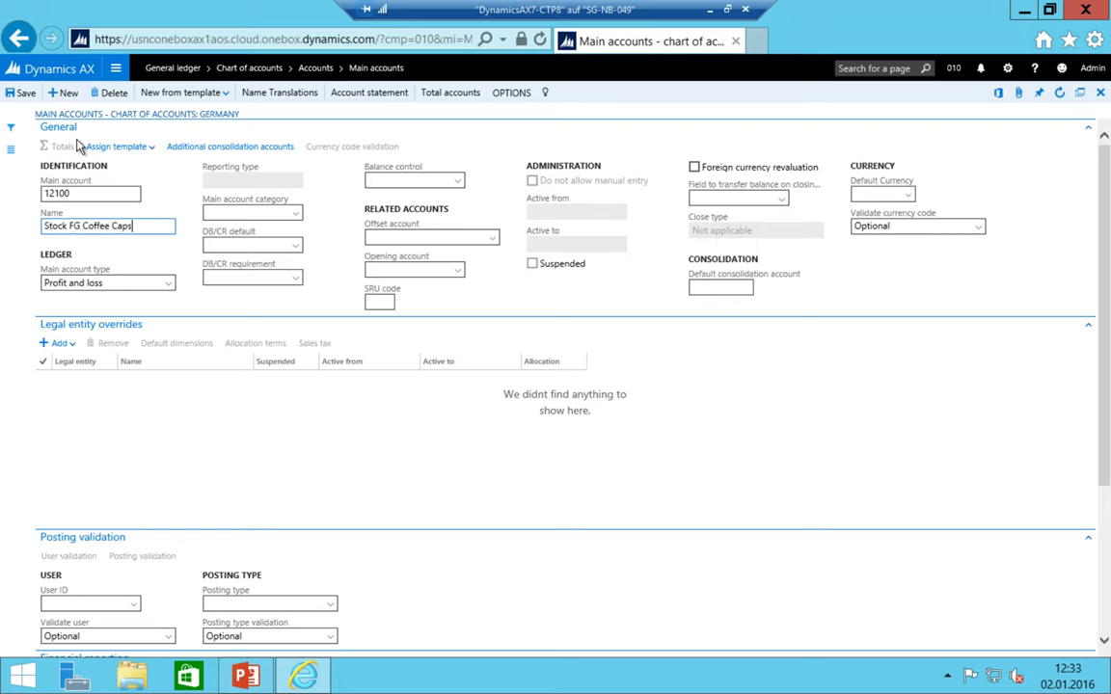
{"action": "type", "text": "ules"}
- Set main account 12100 to type Balance sheet with the DB/CR default Credit
{"action": "key", "text": "Tab"}
{"action": "key", "text": "alt+Down"}
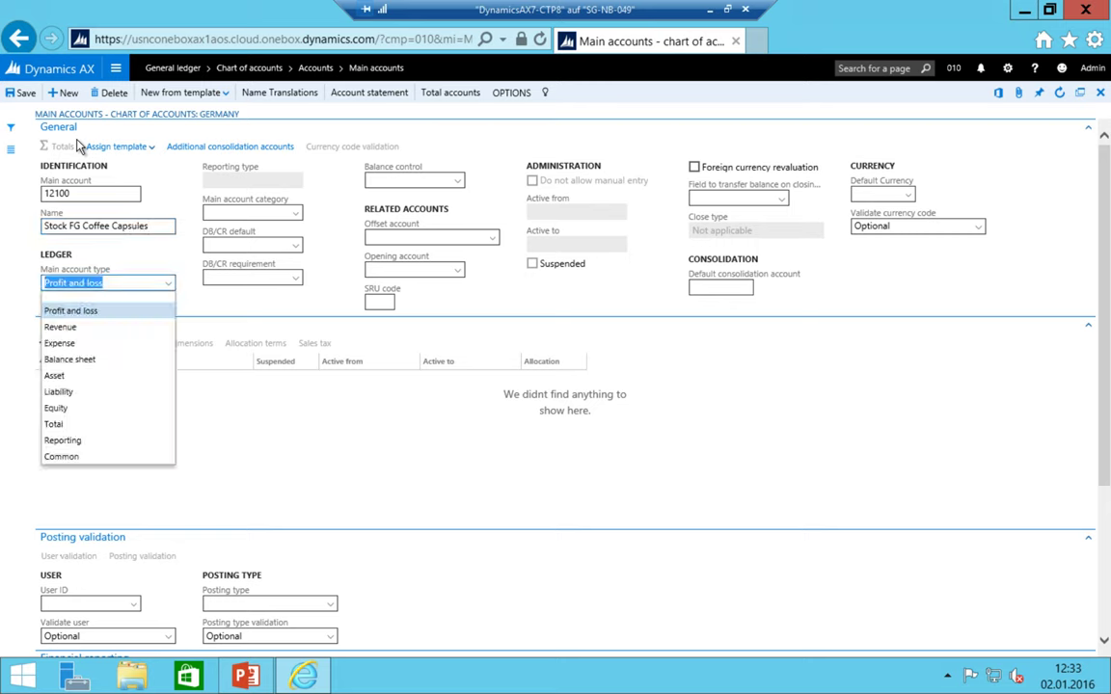
{"action": "key", "text": "Down"}
{"action": "key", "text": "Down"}
{"action": "key", "text": "Down"}
{"action": "key", "text": "Return"}
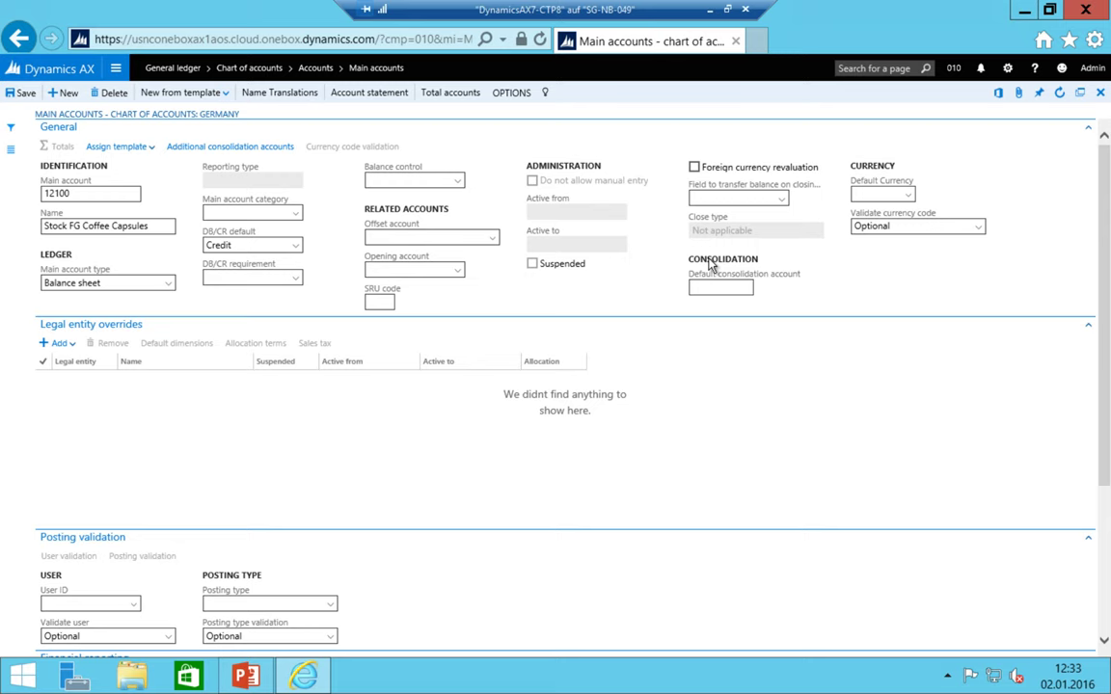
- Create main account 12110 with the name Stock FG - Coffee Machines
{"action": "key", "text": "alt+n"}
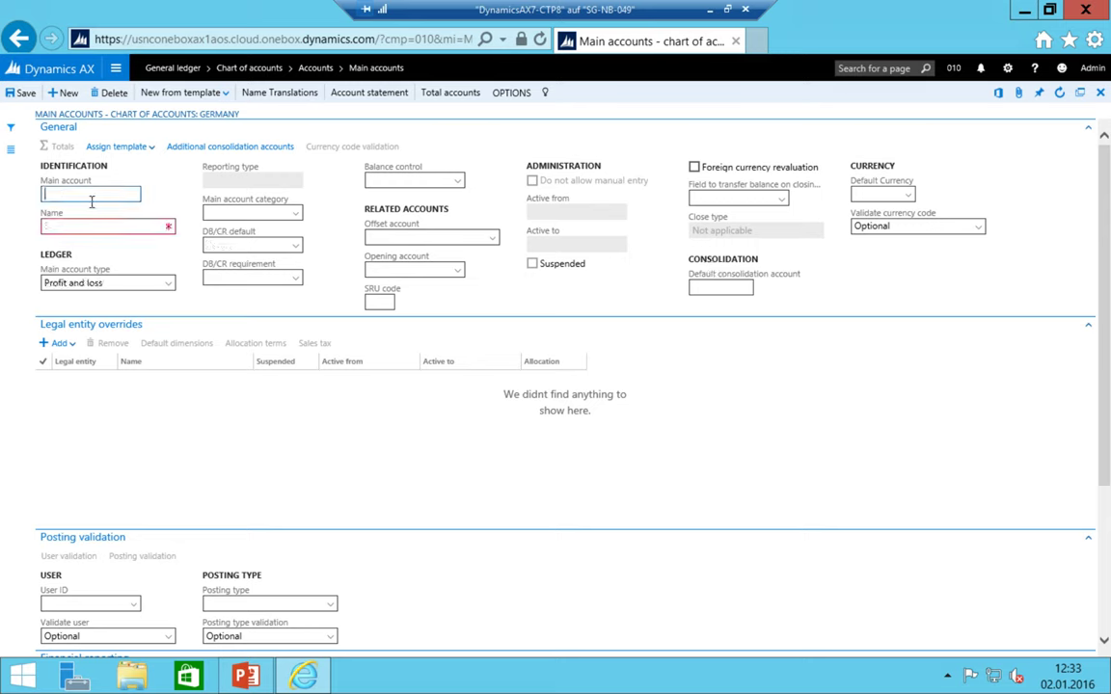
{"action": "type", "text": "12101"}
{"action": "key", "text": "BackSpace"}
{"action": "key", "text": "Tab"}
{"action": "type", "text": "Stock FG-"}
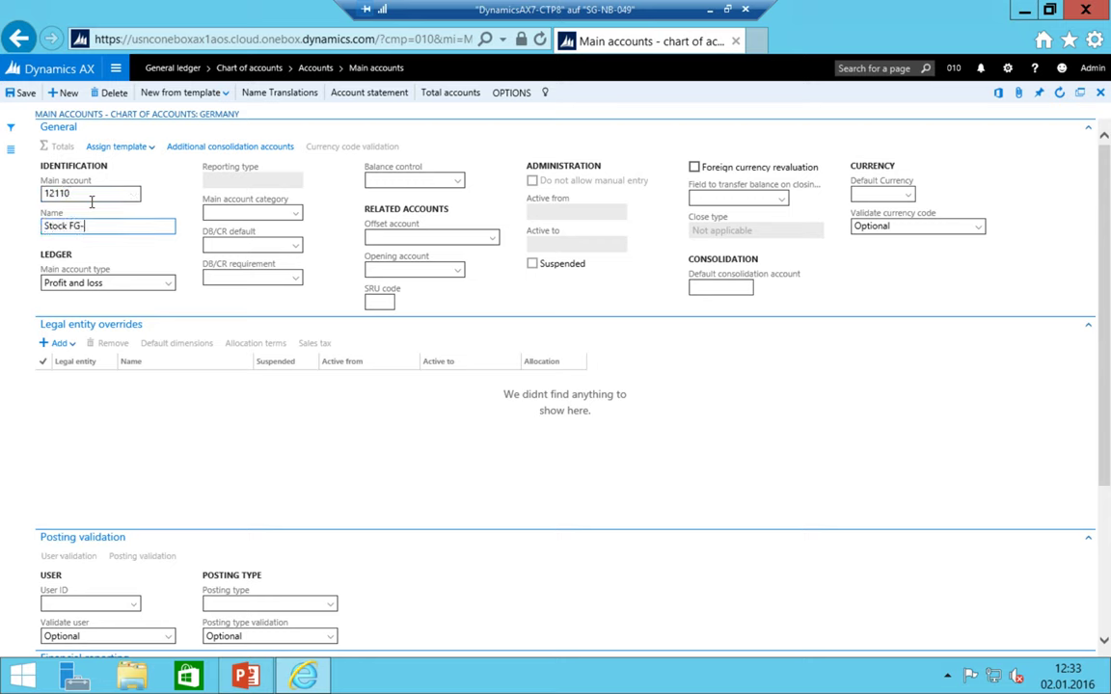
{"action": "key", "text": "BackSpace"}
{"action": "key", "text": "BackSpace"}
{"action": "type", "text": "- Coff"}
{"action": "key", "text": "BackSpace"}
{"action": "key", "text": "BackSpace"}
{"action": "type", "text": "ffee Machines"}
- Set the type of main account 12110 to Balance sheet and do not allow manual entry
{"action": "key", "text": "Tab"}
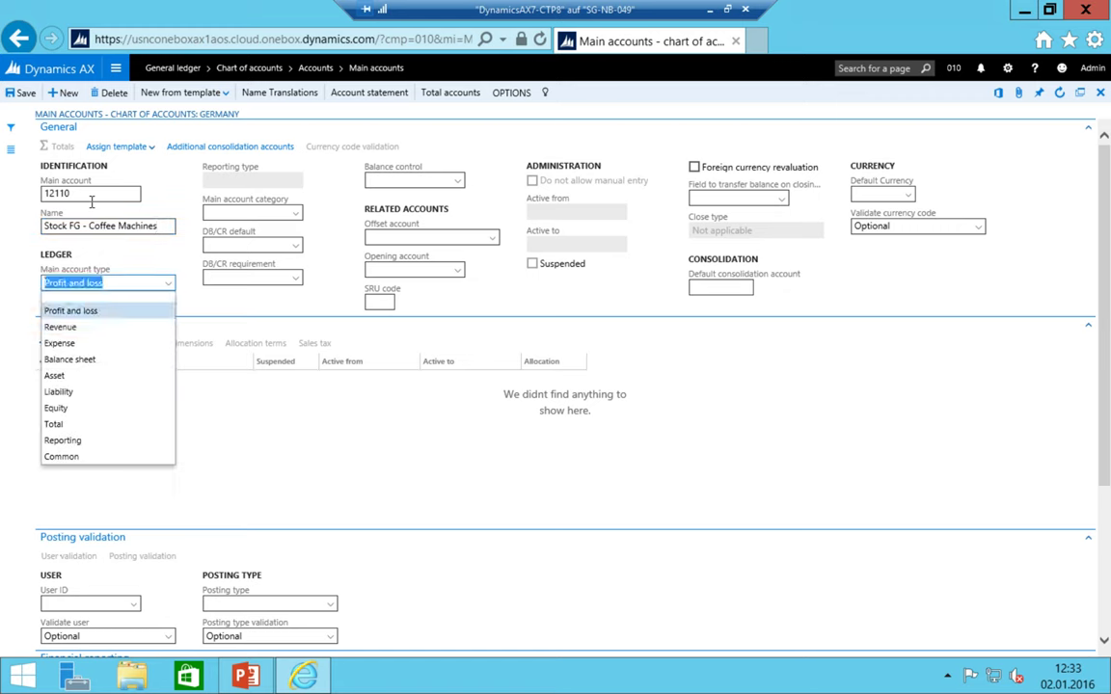
{"action": "key", "text": "Down"}
{"action": "key", "text": "Down"}
{"action": "key", "text": "Down"}
{"action": "key", "text": "Tab"}
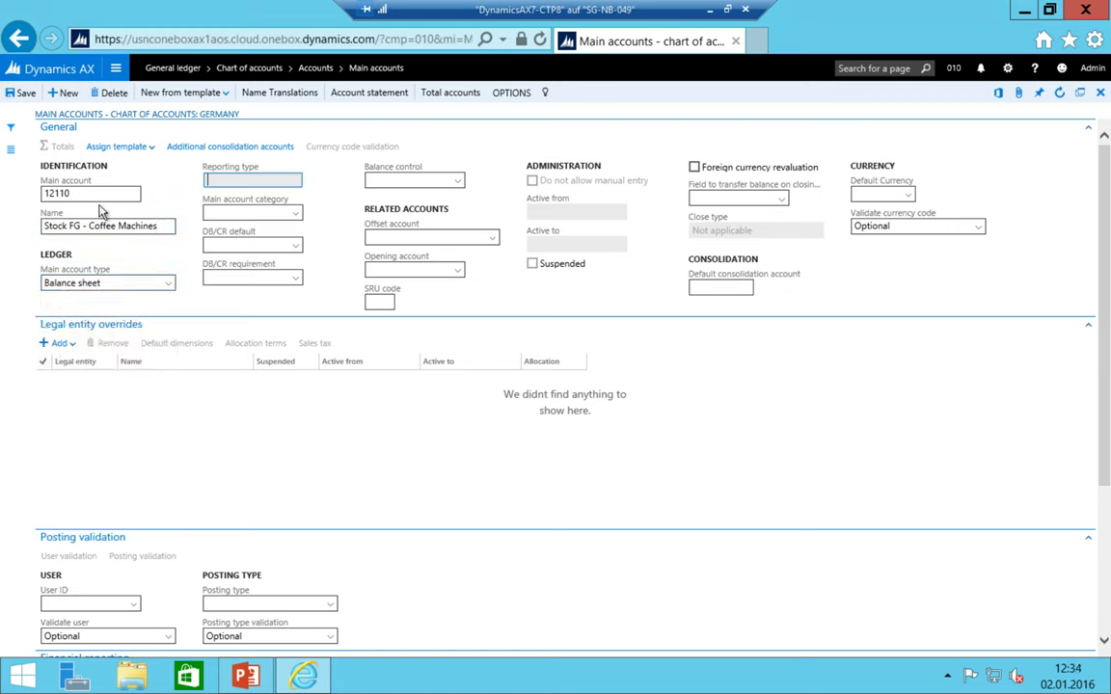
{"action": "left_click", "coordinate": [533, 181]}
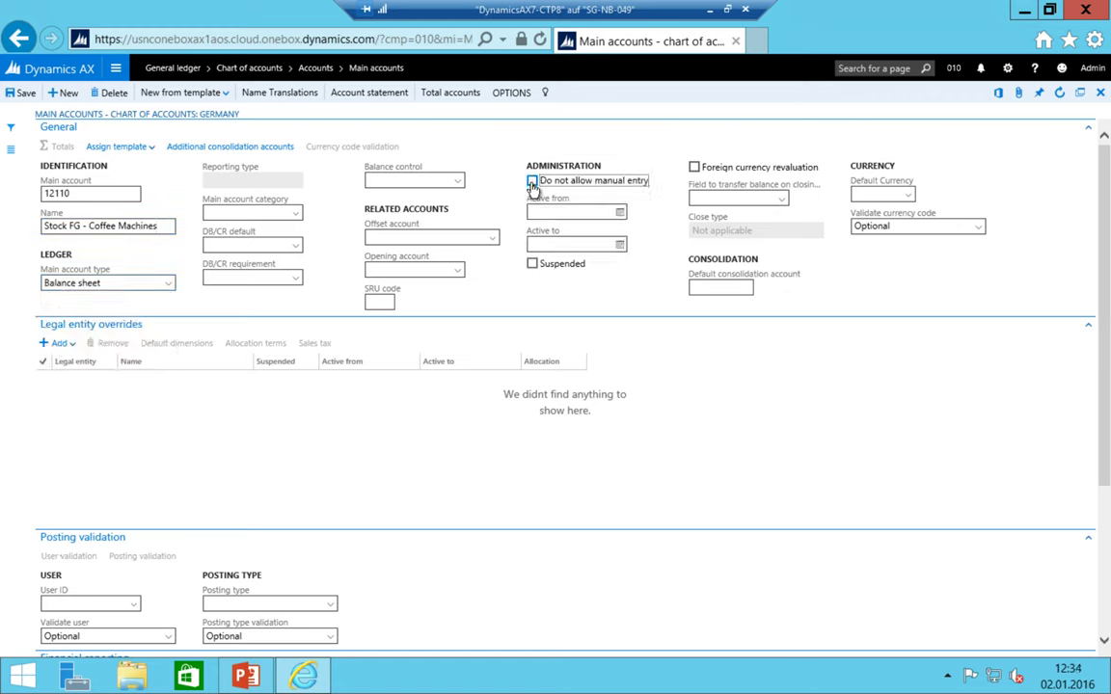
- Create main account 13001 with the name Goods delivered not invoiced
{"action": "left_click", "coordinate": [90, 193]}
{"action": "key", "text": "alt+n"}
{"action": "type", "text": "13"}
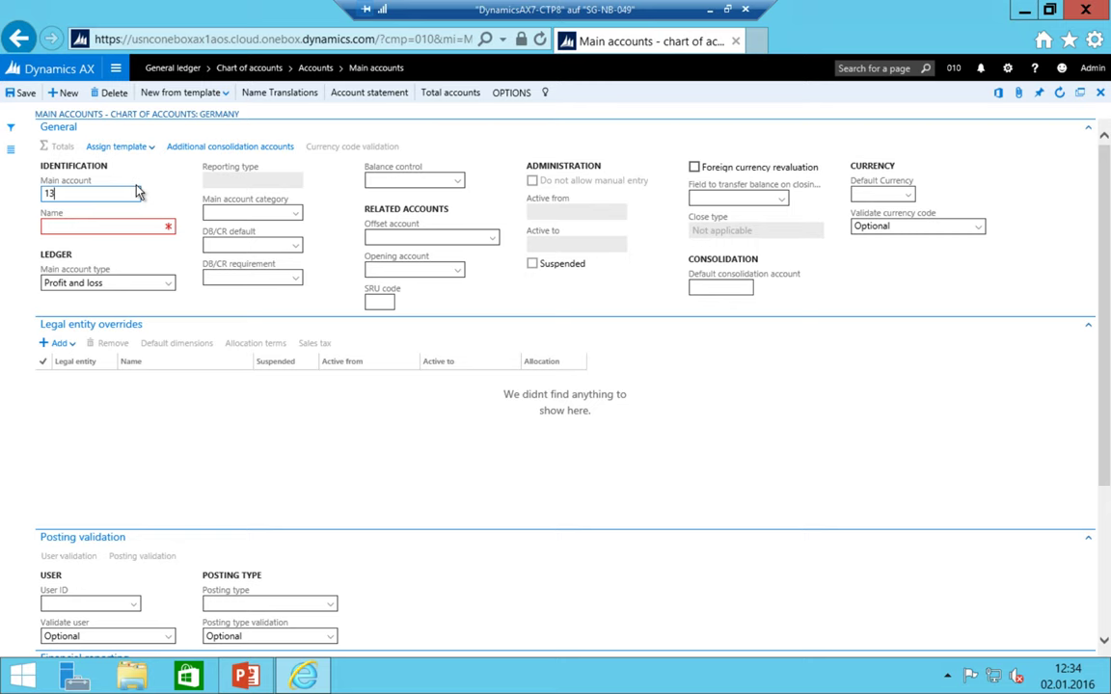
{"action": "type", "text": "001"}
{"action": "key", "text": "Tab"}
{"action": "type", "text": "Goods delivered no"}
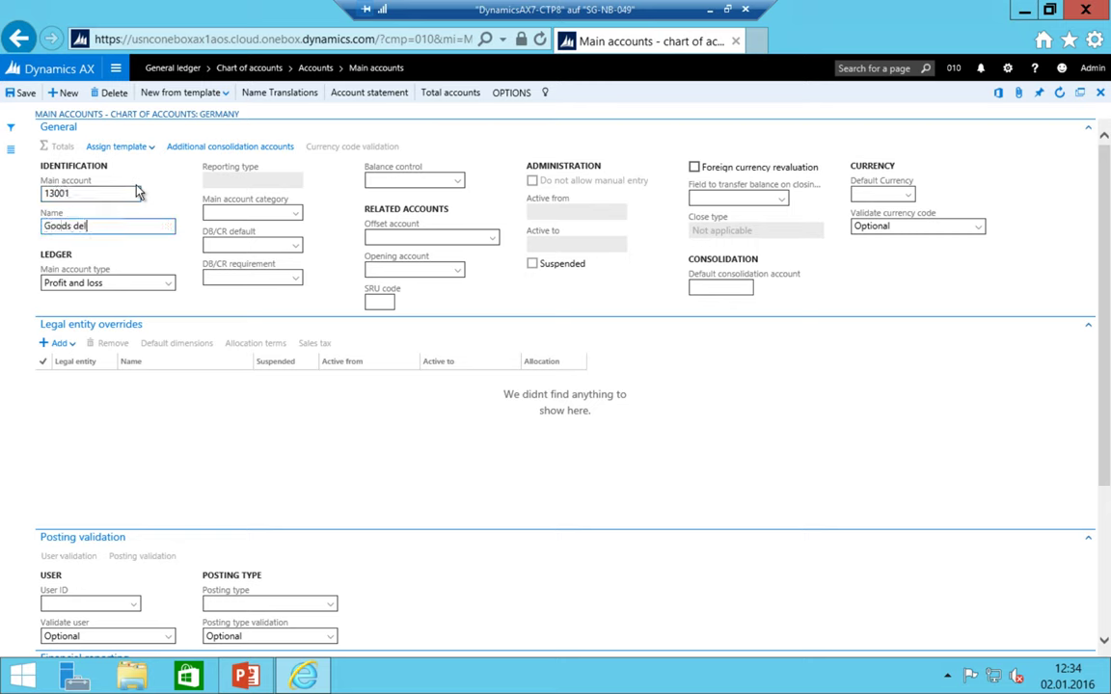
{"action": "key", "text": "BackSpace"}
{"action": "key", "text": "BackSpace"}
{"action": "type", "text": "not invoic"}
- Set the type of main account 13001 to Balance sheet and do not allow manual entry
{"action": "key", "text": "Tab"}
{"action": "key", "text": "alt+Down"}
{"action": "key", "text": "Down"}
{"action": "key", "text": "Down"}
{"action": "key", "text": "Down"}
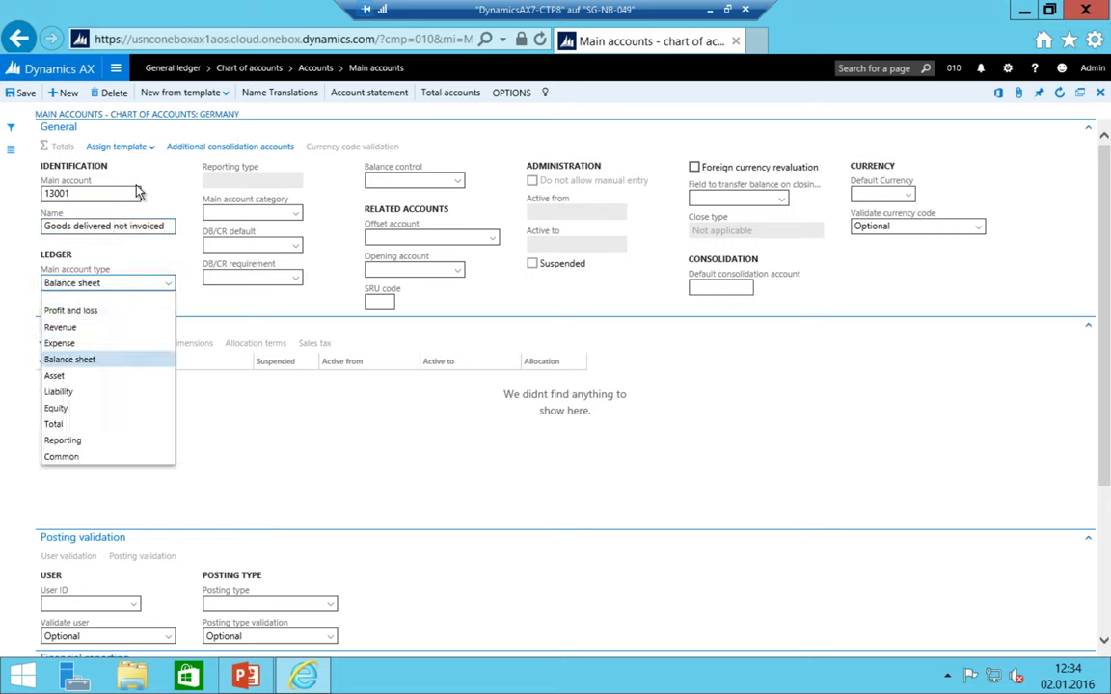
{"action": "key", "text": "Return"}
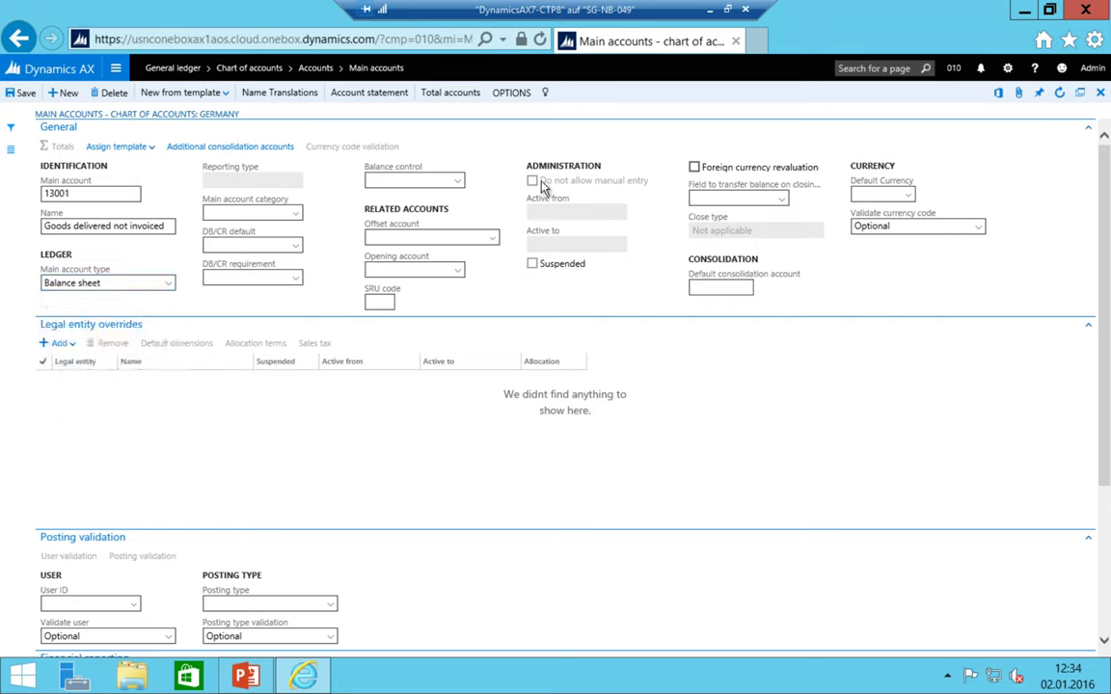
{"action": "left_click", "coordinate": [543, 181]}
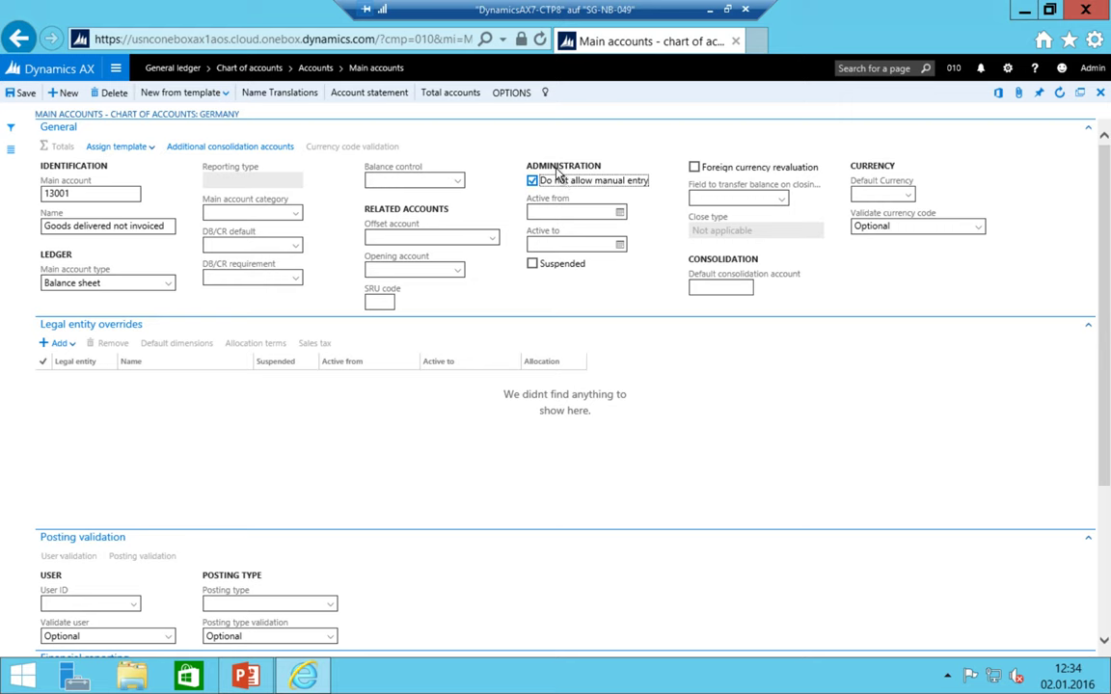
- Create main account 23001 with the name Goods Received not invoiced
{"action": "left_click", "coordinate": [81, 193]}
{"action": "key", "text": "alt+n"}
{"action": "type", "text": "23001"}
{"action": "key", "text": "Tab"}
{"action": "type", "text": "Goods "}
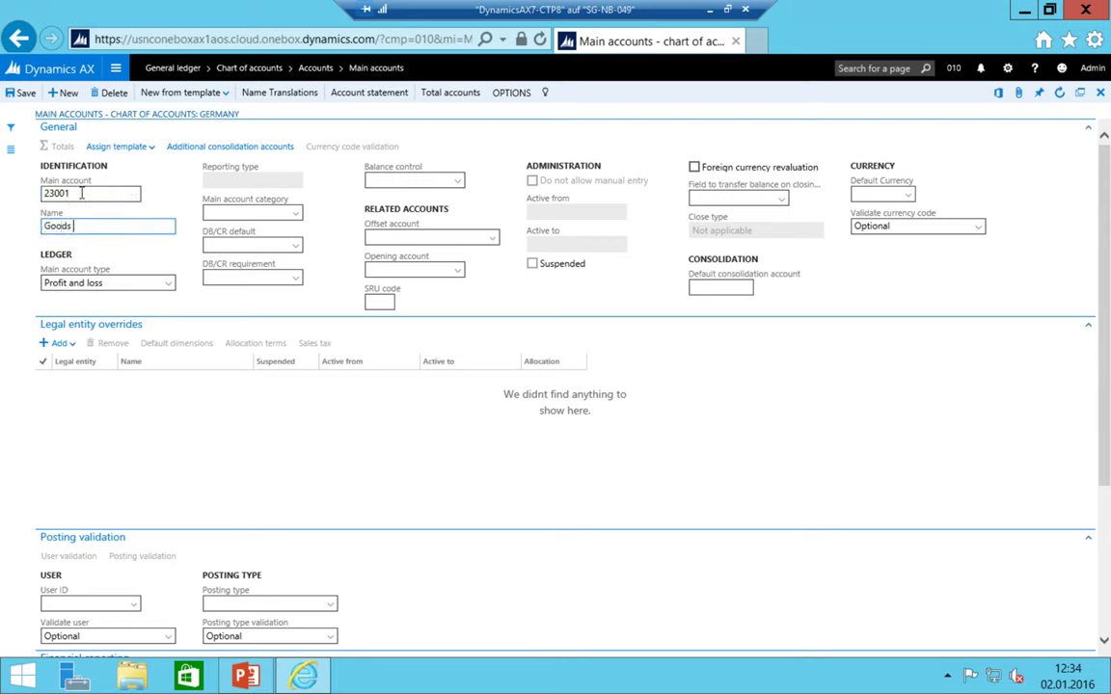
{"action": "type", "text": "Received not invoiced"}
- Set the type of main account 23001 to Balance sheet and do not allow manual entry
{"action": "key", "text": "Tab"}
{"action": "key", "text": "alt+Down"}
{"action": "key", "text": "Down"}
{"action": "key", "text": "Down"}
{"action": "key", "text": "Down"}
{"action": "key", "text": "Return"}
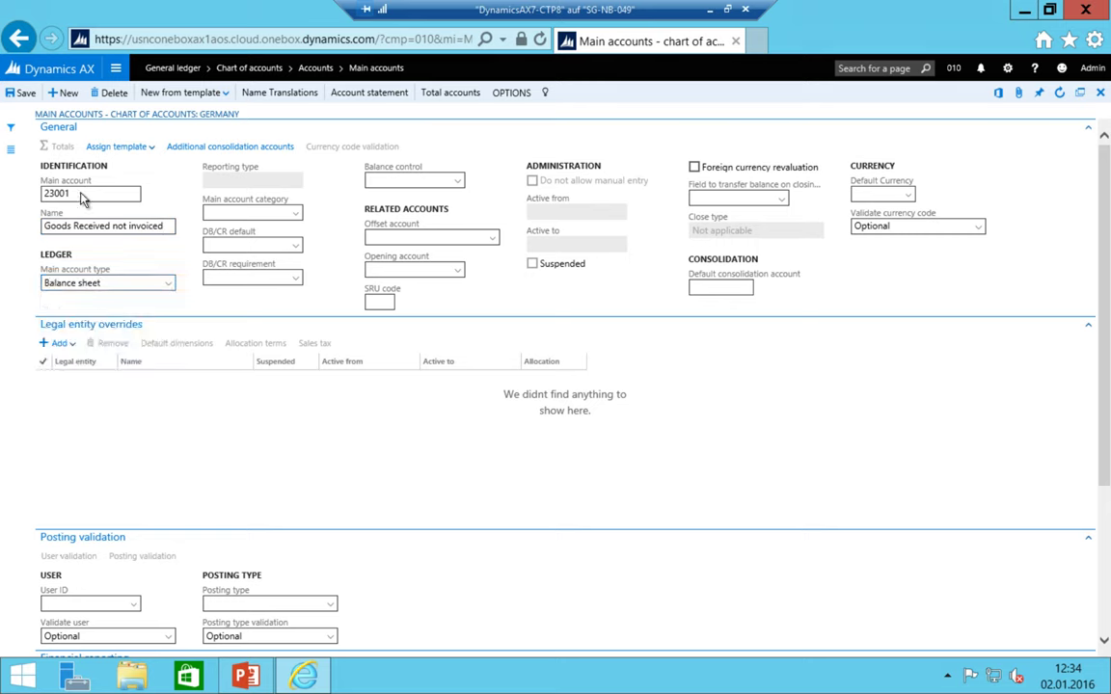
{"action": "left_click", "coordinate": [532, 181]}
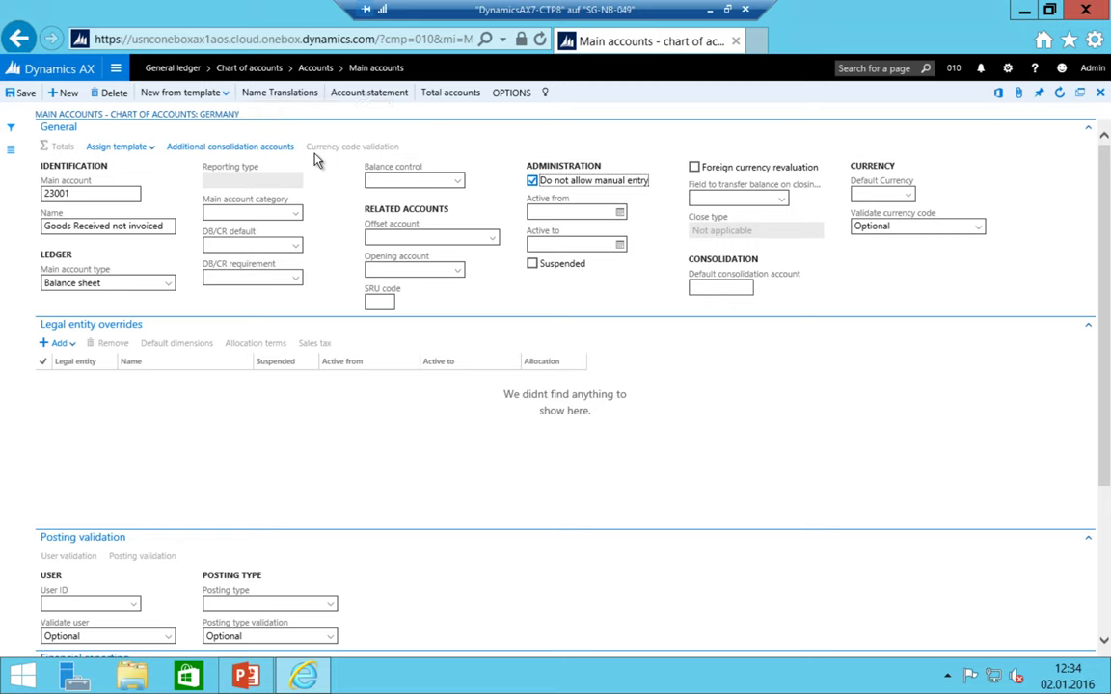
- Create main account 40100 with the name COGS - FG Coffee Capsules
{"action": "key", "text": "alt+n"}
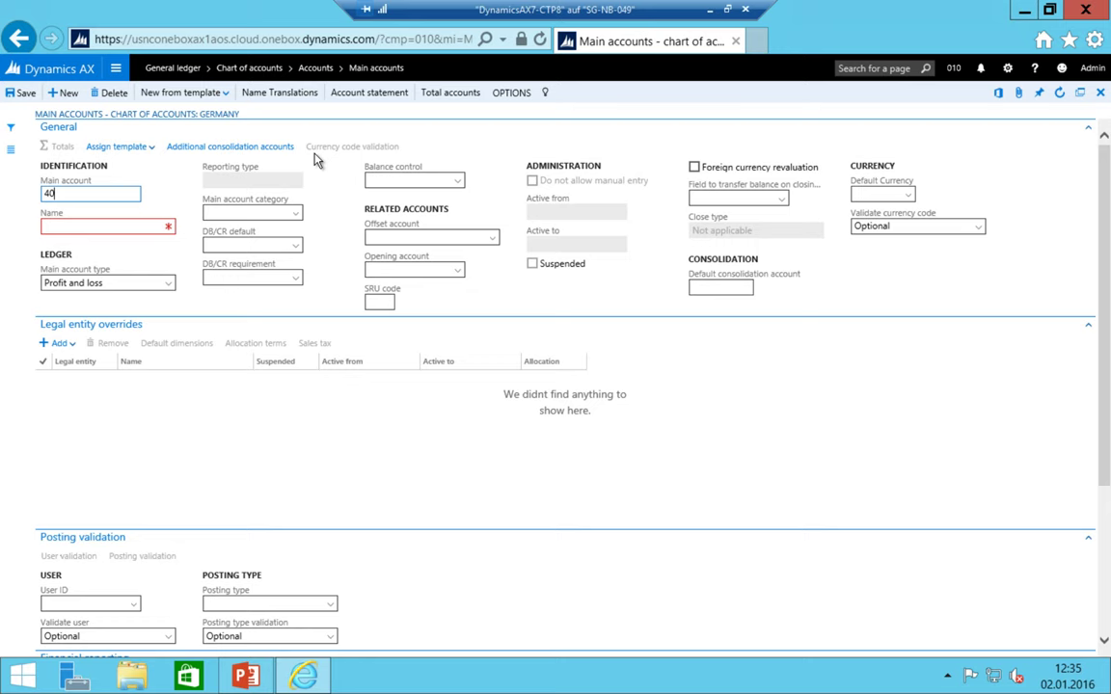
{"action": "type", "text": "40100"}
{"action": "key", "text": "Tab"}
{"action": "type", "text": "COGS - FG"}
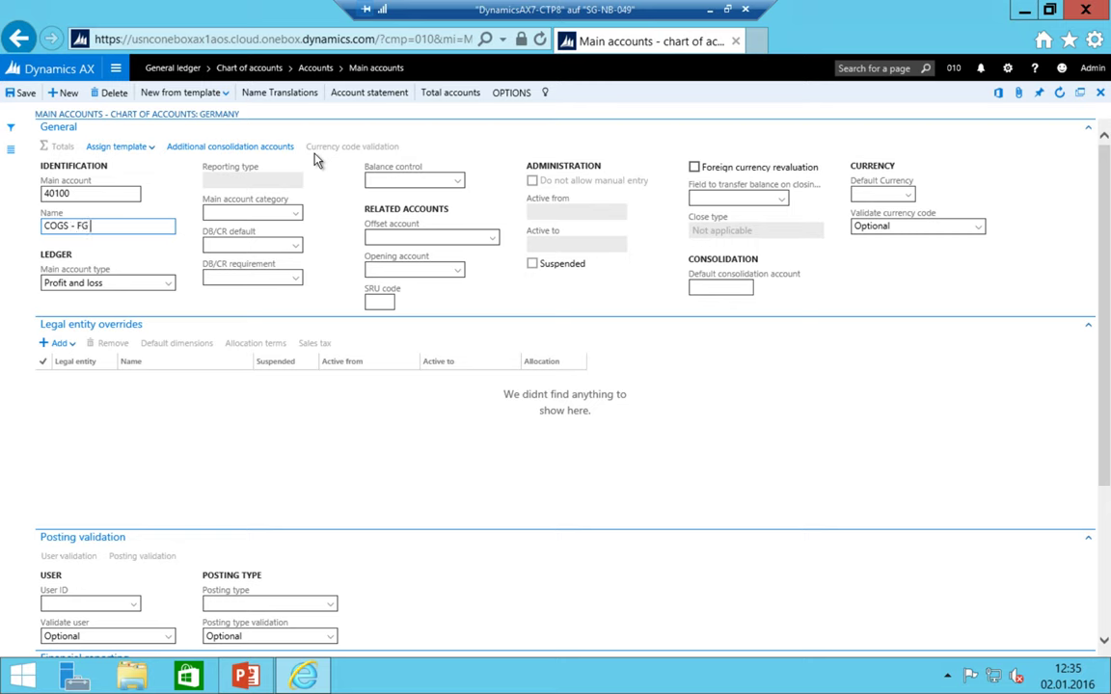
{"action": "type", "text": " Coffee Capu"}
{"action": "type", "text": "ules"}
- Use the Profit and loss type for main account 40100 and do not allow manual entry
{"action": "key", "text": "Tab"}
{"action": "key", "text": "alt+Down"}
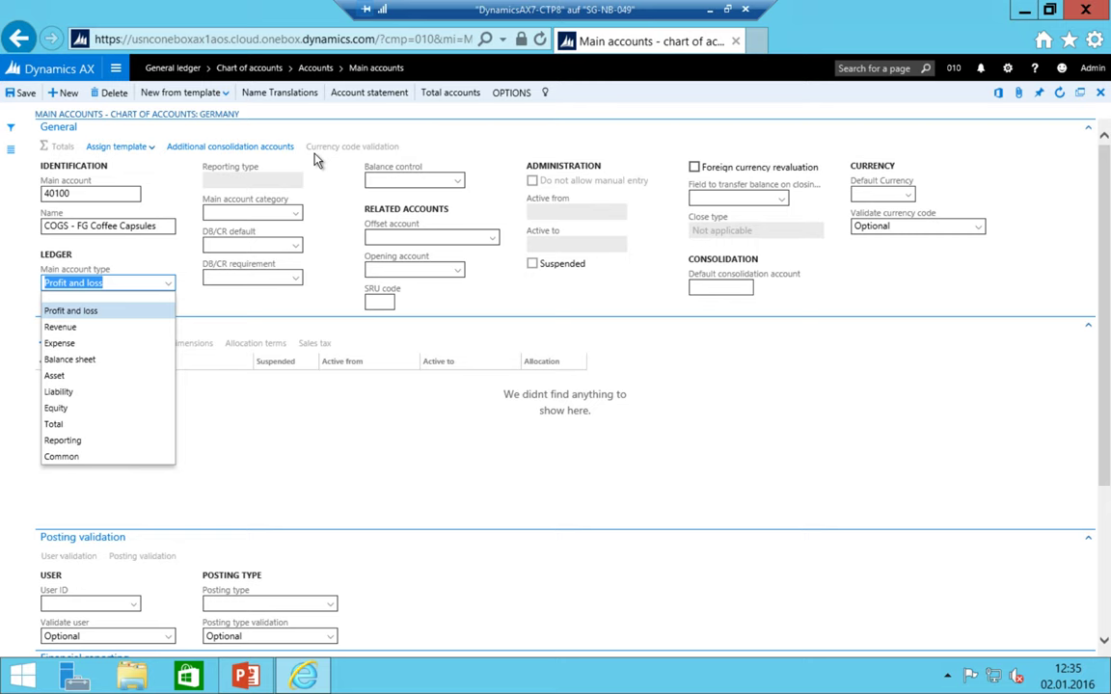
{"action": "key", "text": "Escape"}
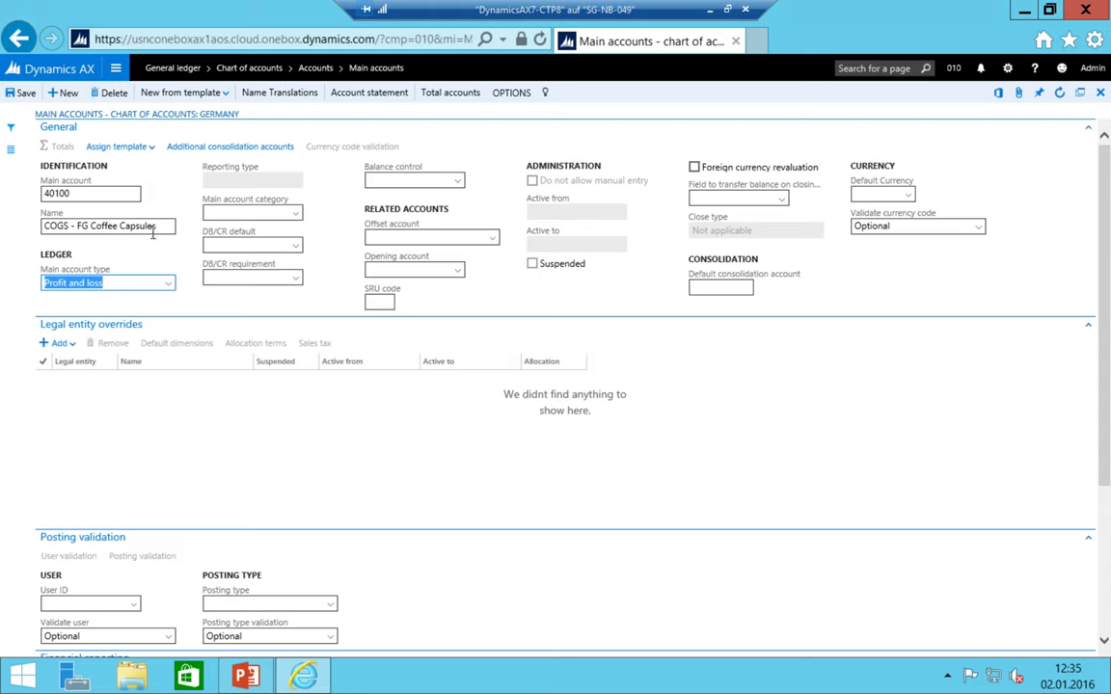
{"action": "left_click", "coordinate": [55, 224]}
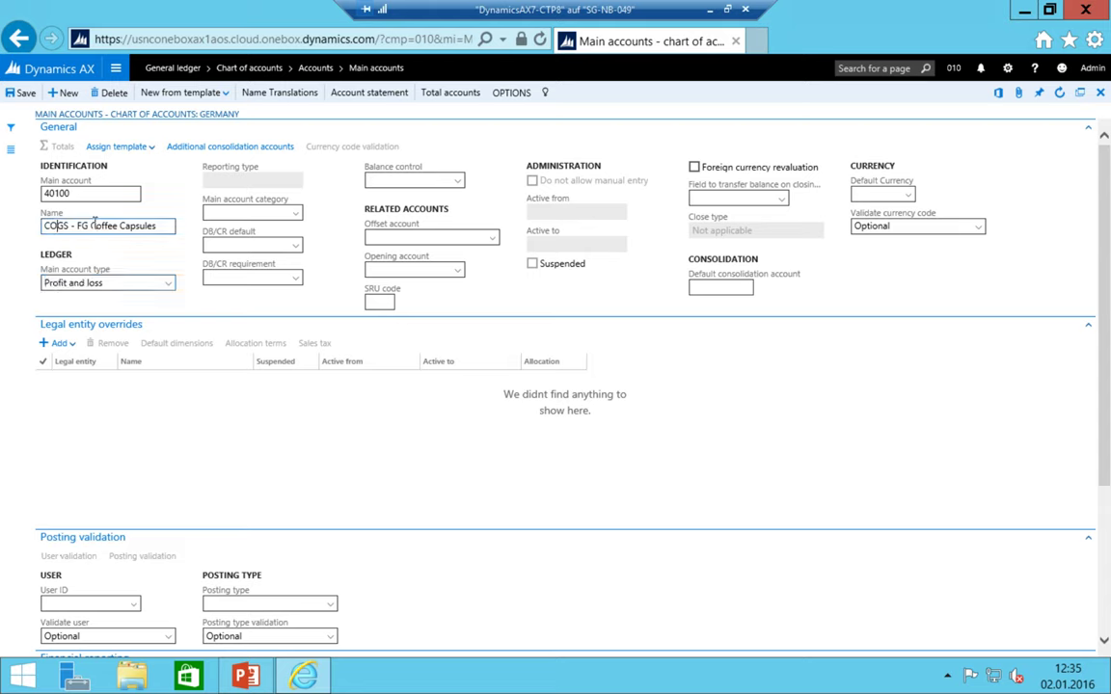
{"action": "key", "text": "Tab"}
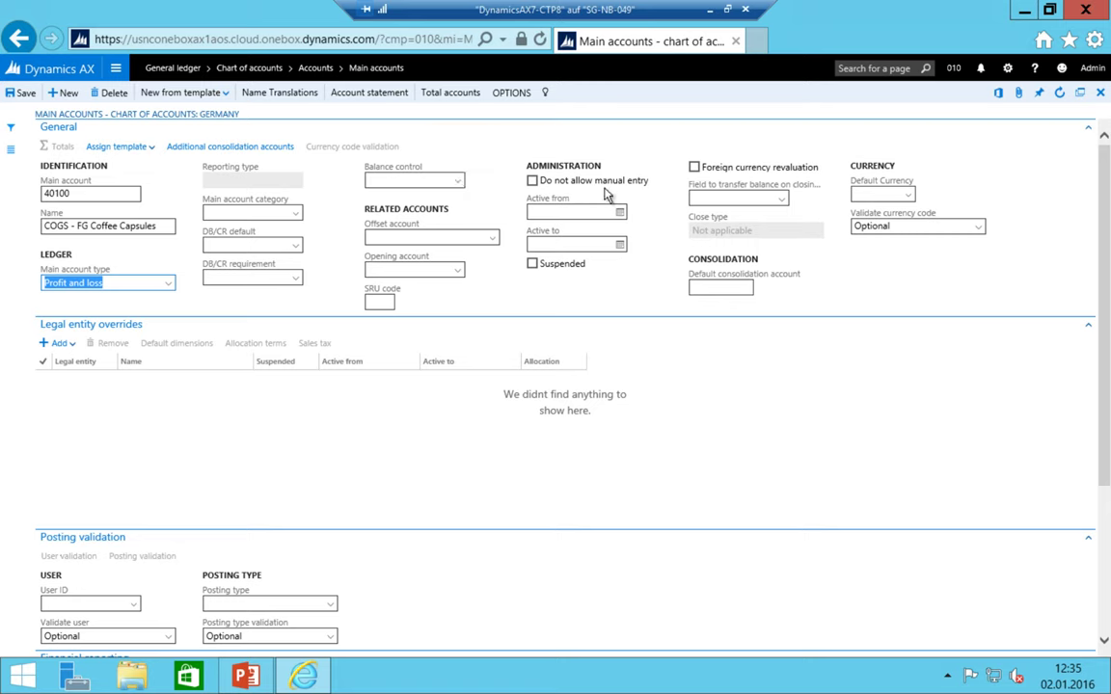
{"action": "left_click", "coordinate": [532, 181]}
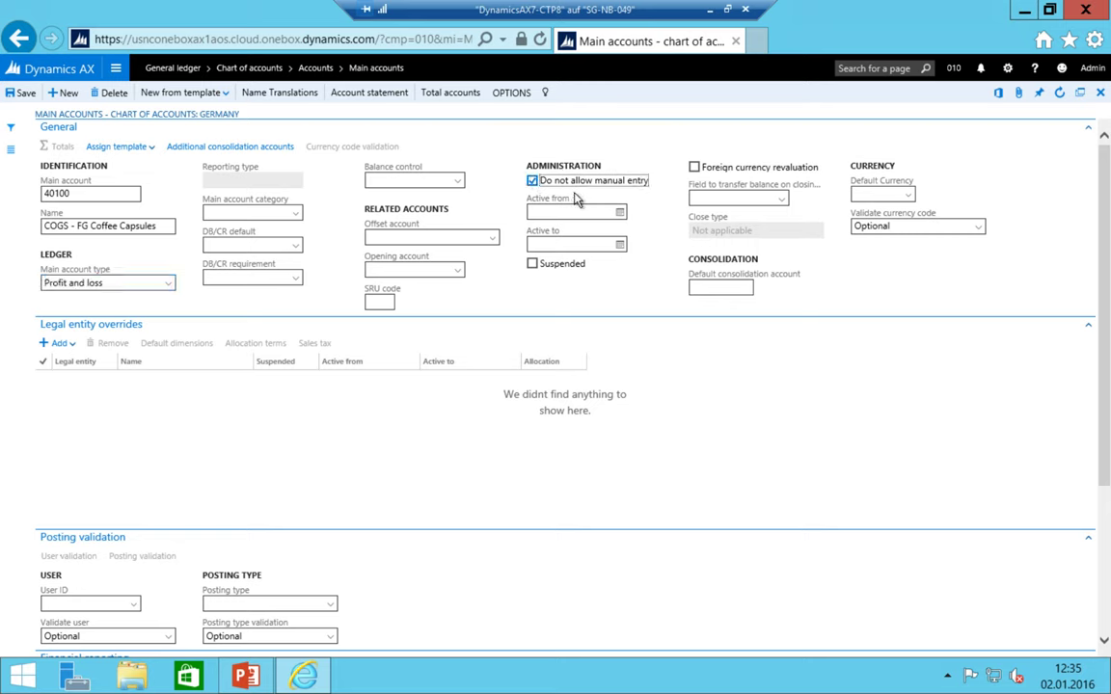
{"action": "left_click", "coordinate": [89, 226]}
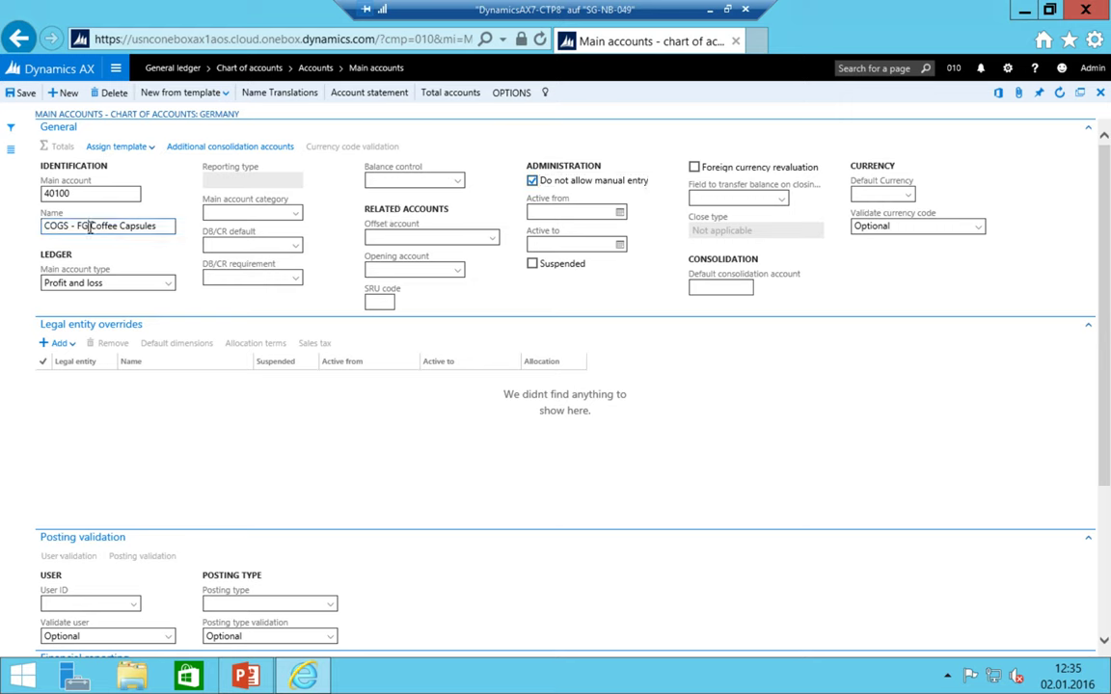
- Create main account 40110 with the name COGS - FG Coffee Machines and do not allow manual entry
{"action": "key", "text": "alt+n"}
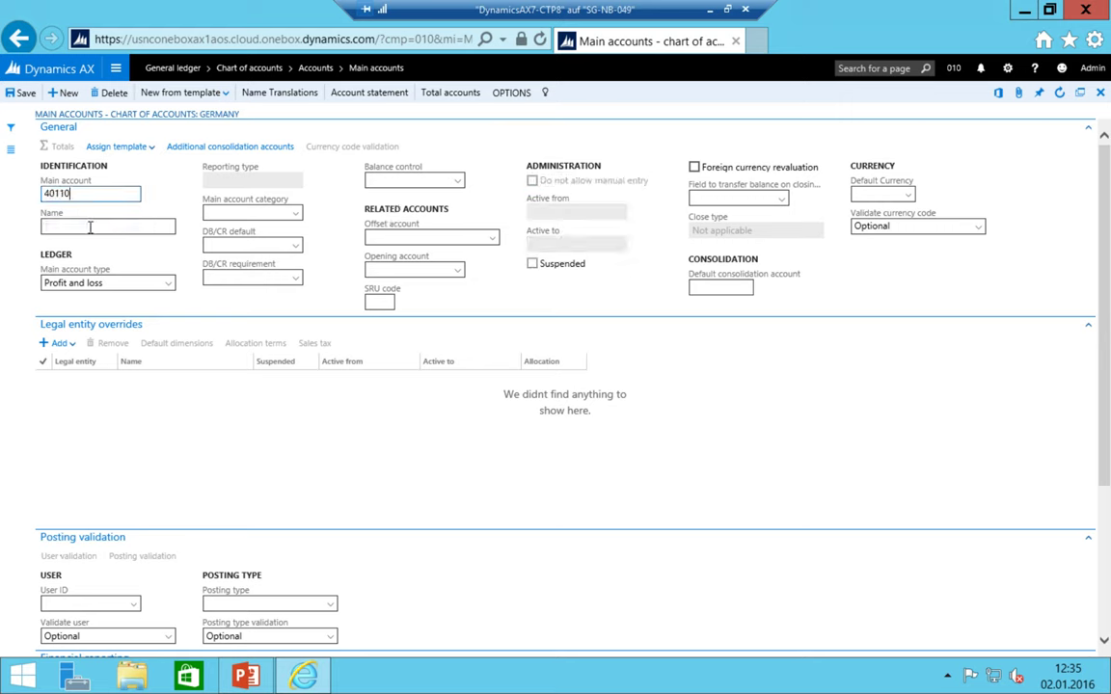
{"action": "left_click", "coordinate": [90, 227]}
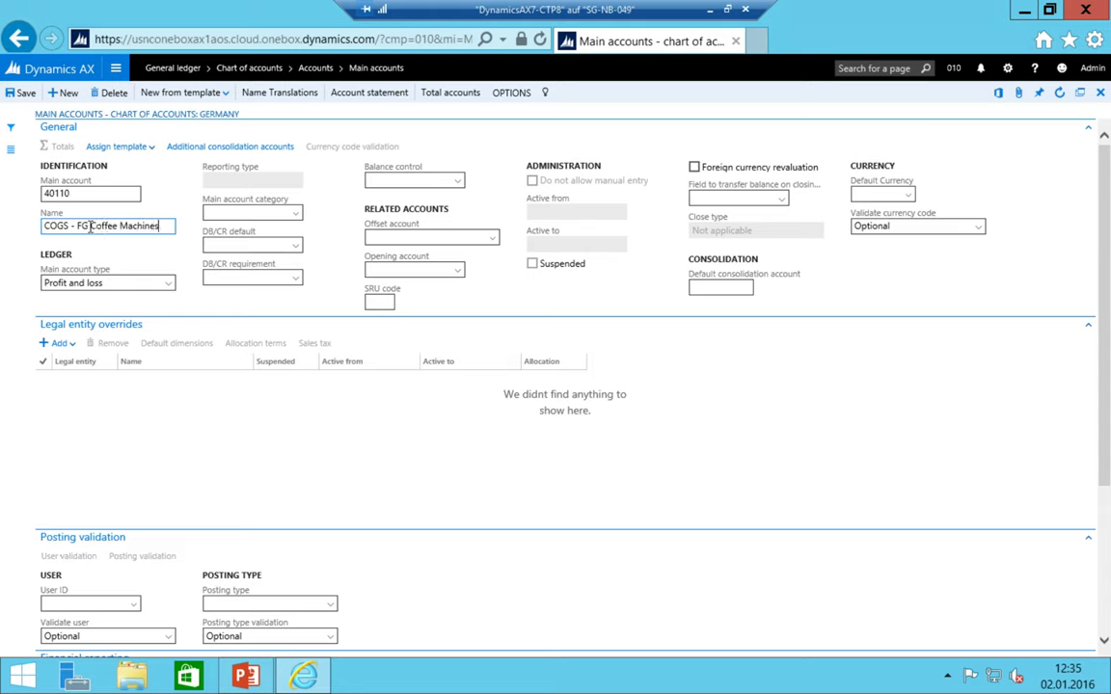
{"action": "key", "text": "Tab"}
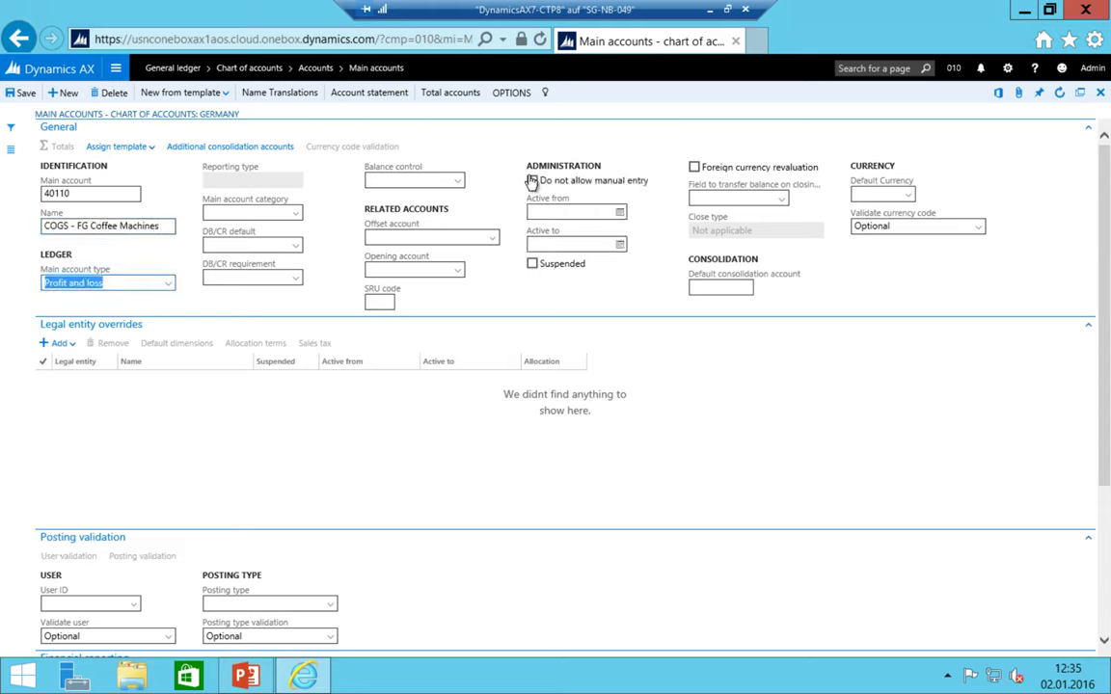
{"action": "left_click", "coordinate": [533, 182]}
{"action": "left_click", "coordinate": [78, 226]}
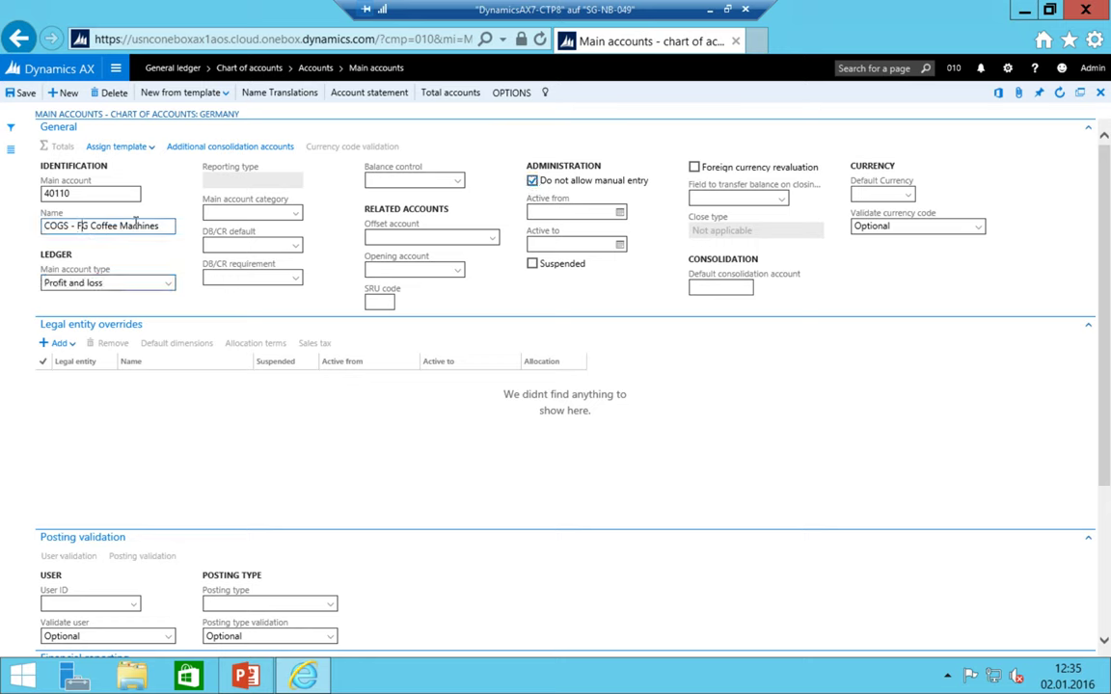
- Create main account 30100 with the name Sales FG - Coffee Capsules
{"action": "key", "text": "alt+n"}
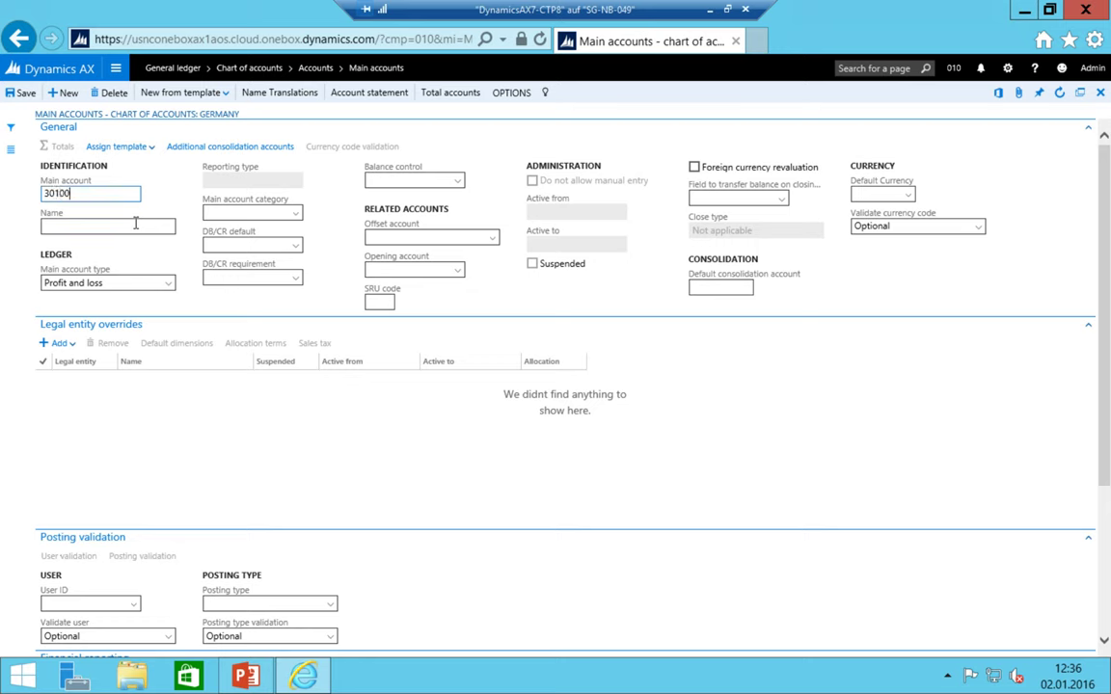
{"action": "left_click", "coordinate": [136, 223]}
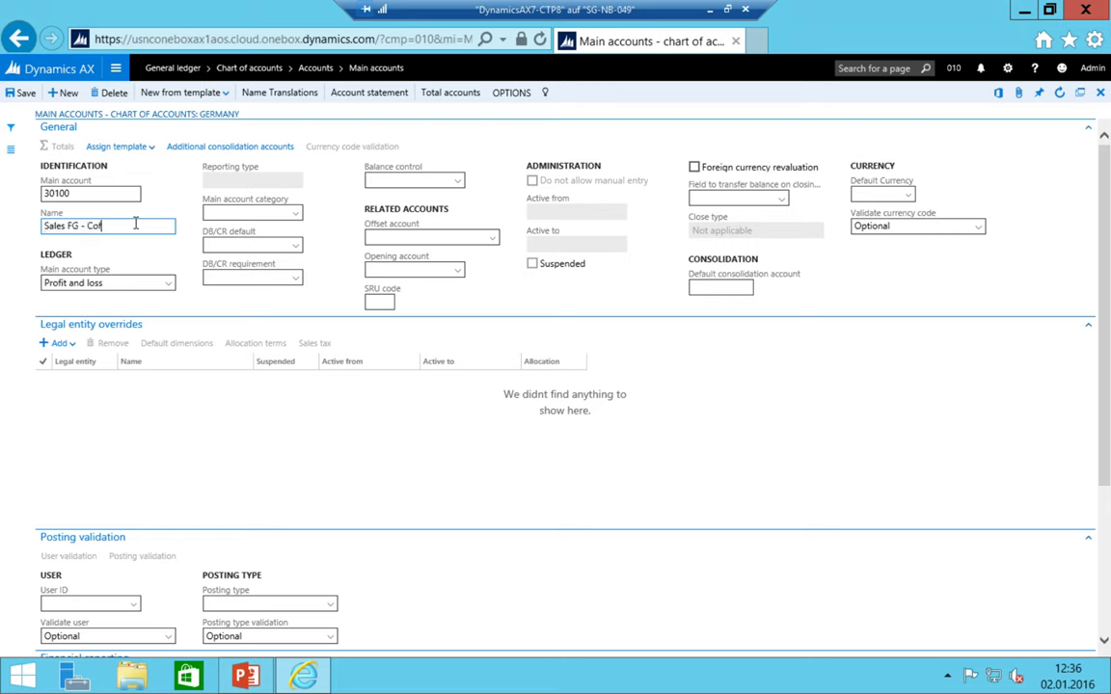
{"action": "type", "text": "ules"}
{"action": "key", "text": "Tab"}
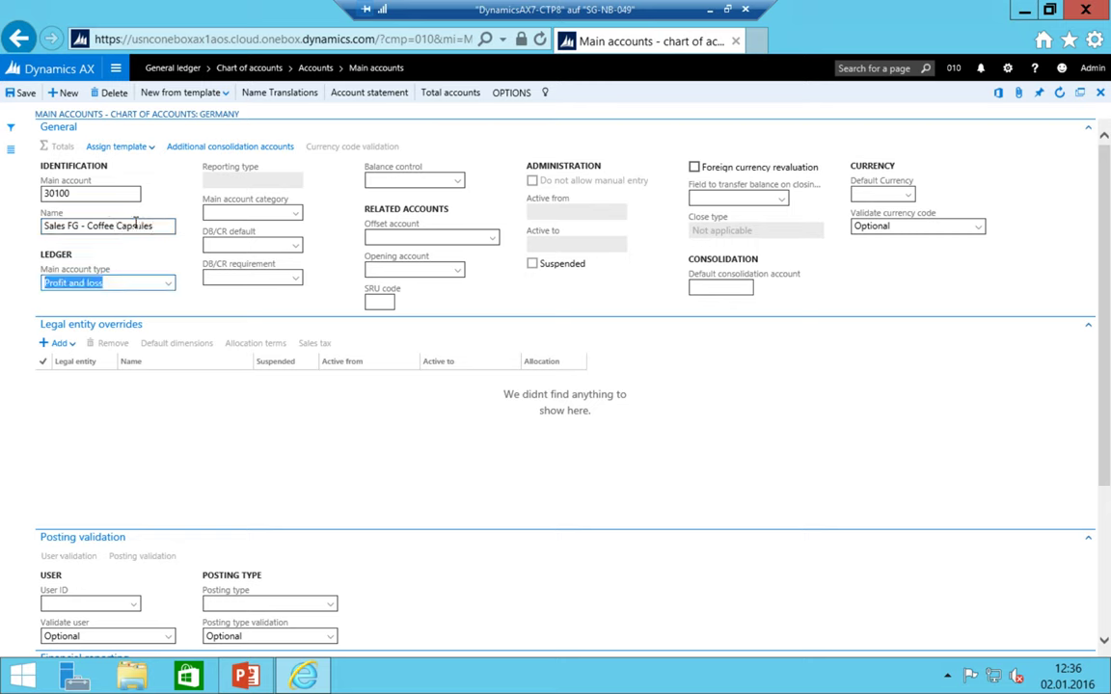
- Use the Profit and loss type for main account 30100 and do not allow manual entry
{"action": "key", "text": "alt+Down"}
{"action": "key", "text": "Return"}
{"action": "key", "text": "ctrl+d"}
{"action": "key", "text": "Escape"}
{"action": "left_click", "coordinate": [397, 239]}
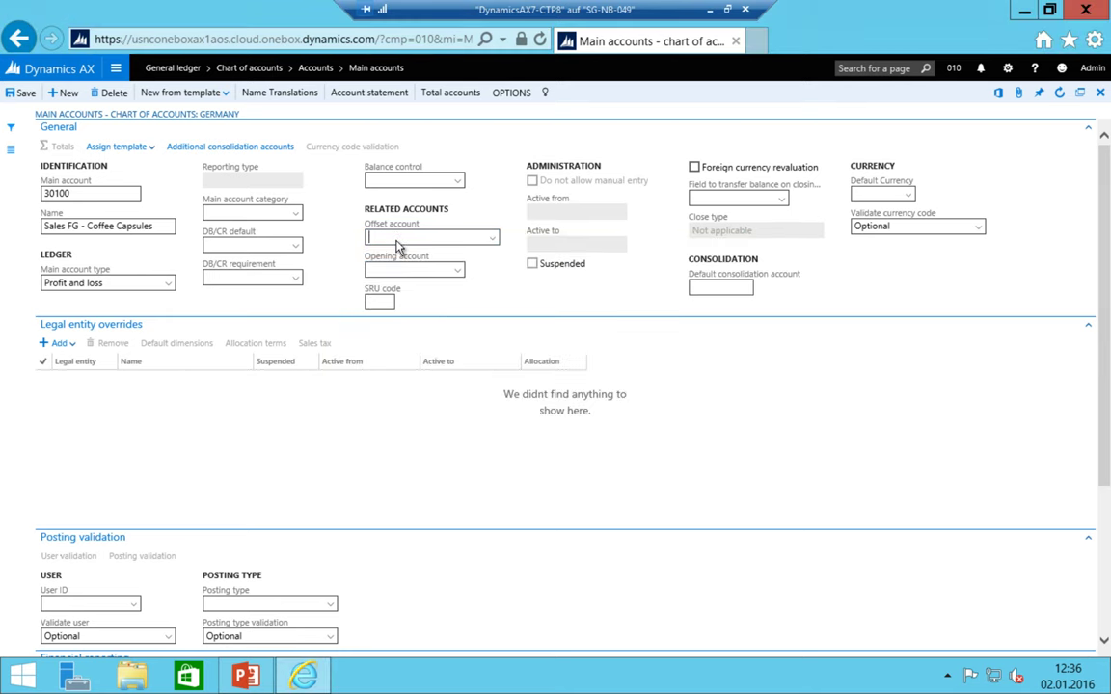
{"action": "left_click", "coordinate": [532, 182]}
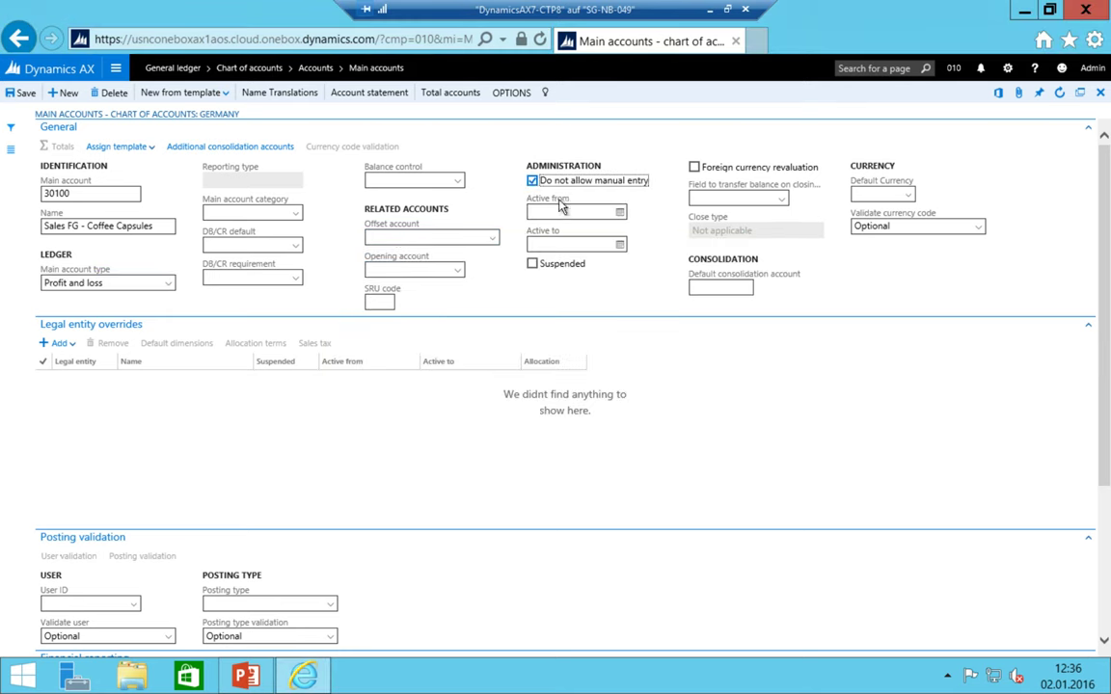
{"action": "left_click", "coordinate": [75, 193]}
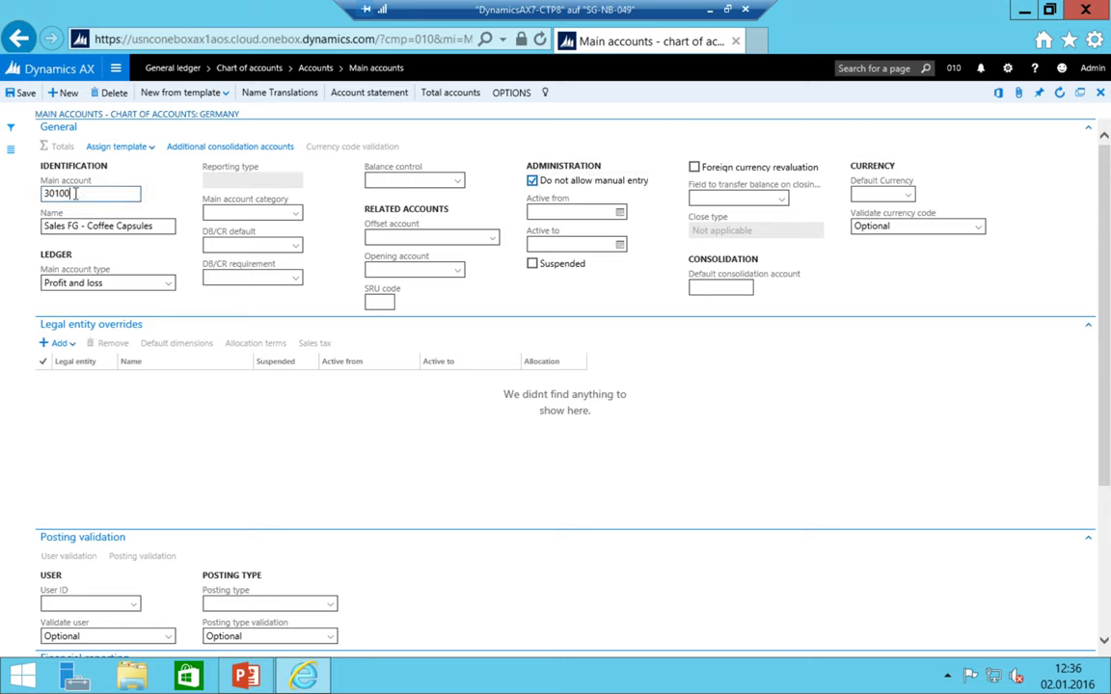
- Create main account 30110 with the name Sales FG - Coffee Machines and do not allow manual entry
{"action": "key", "text": "alt+n"}
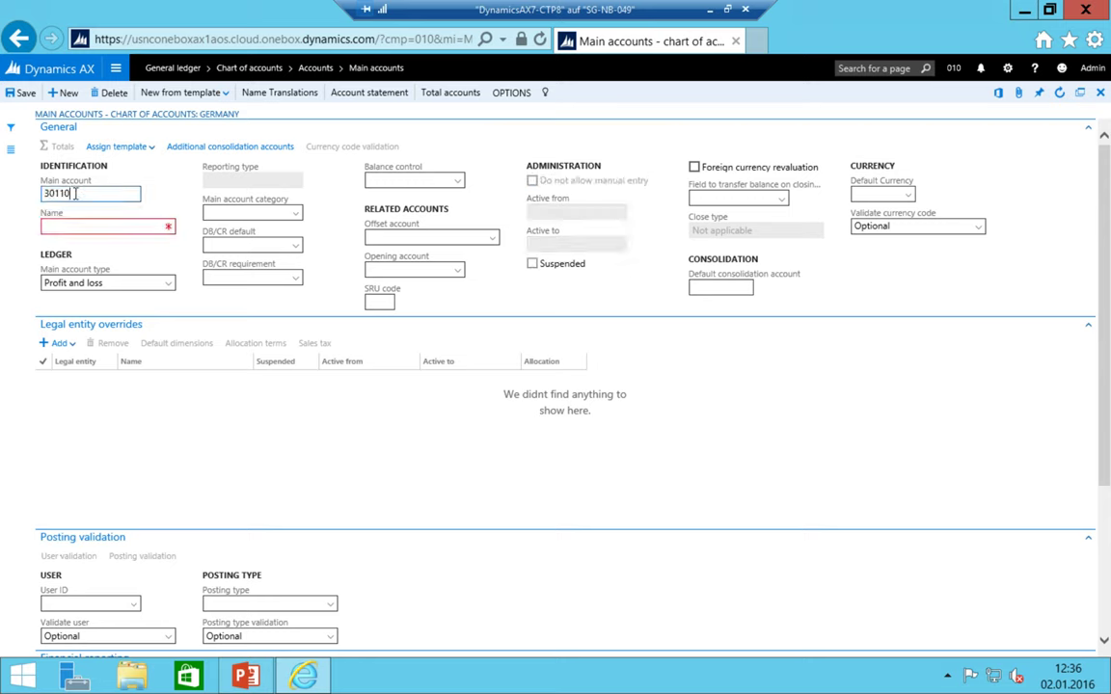
{"action": "key", "text": "Tab"}
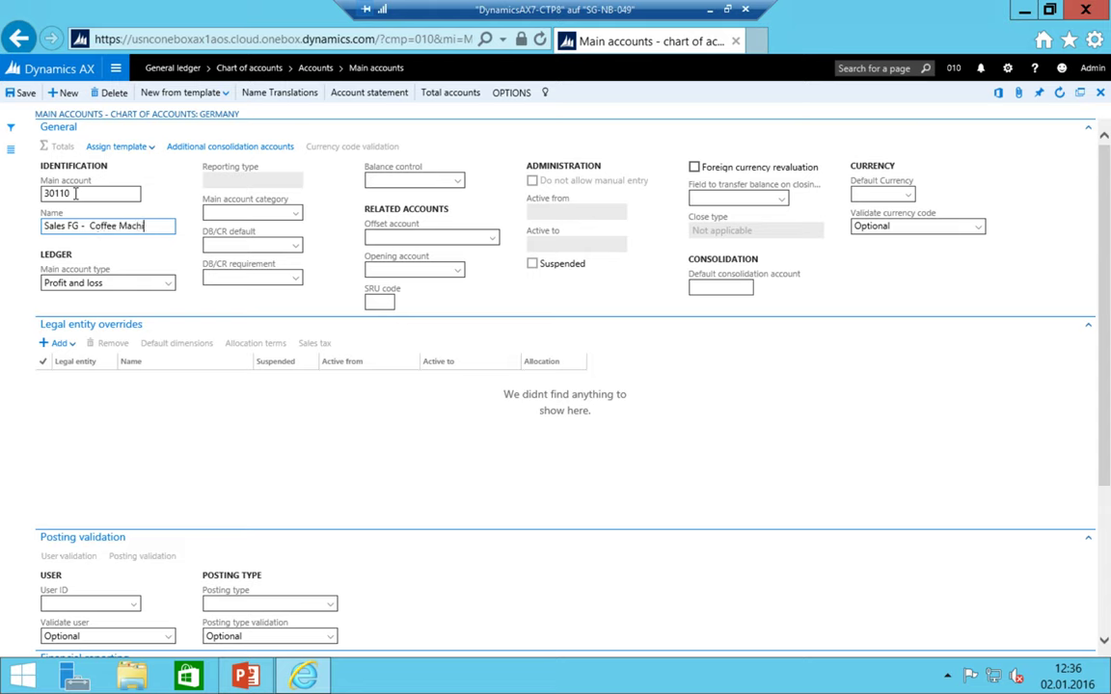
{"action": "key", "text": "Tab"}
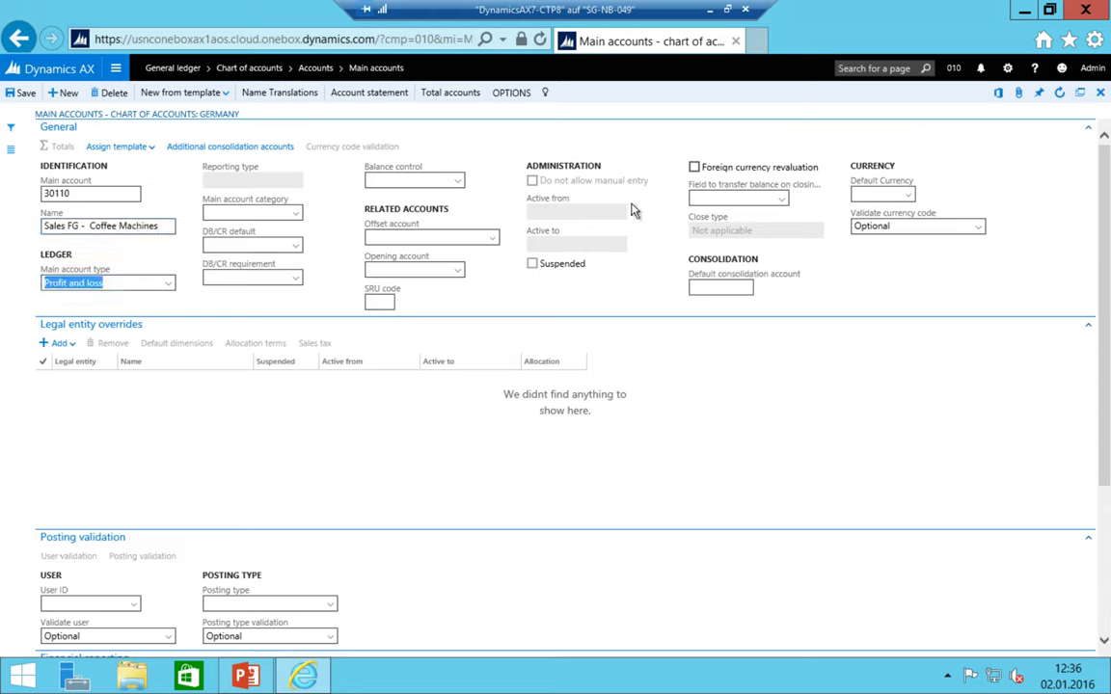
{"action": "left_click", "coordinate": [534, 182]}
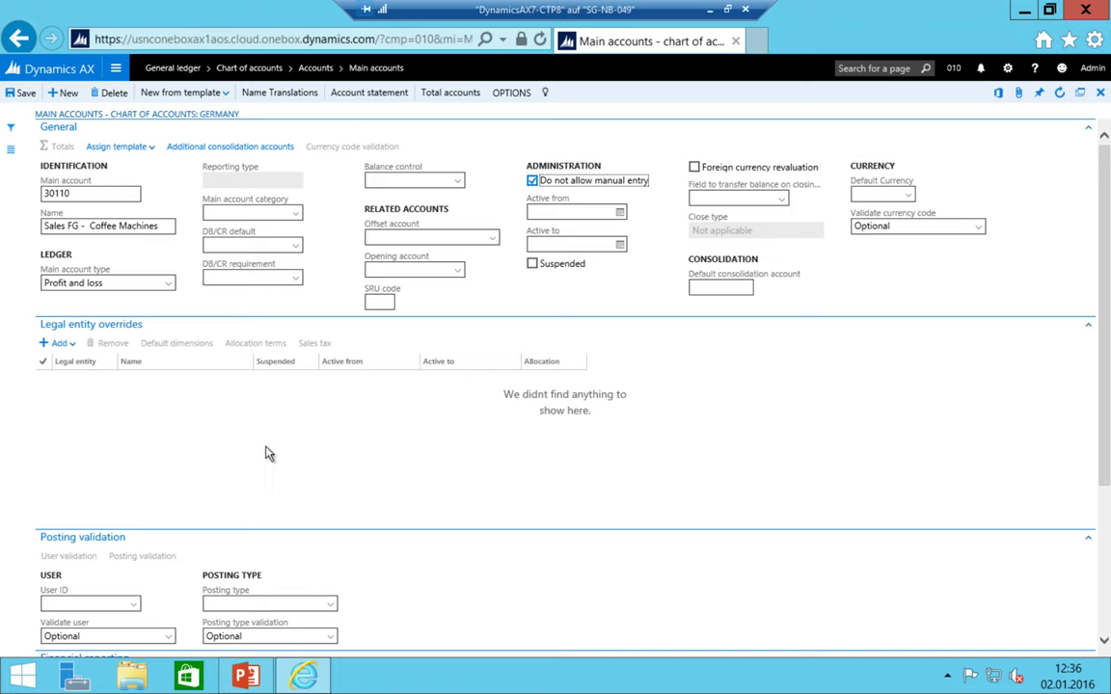
- Add a legal entity override for company 010 Nescresso Germany to main account 30110
{"action": "scroll", "coordinate": [297, 302], "scroll_direction": "down", "scroll_amount": 2}
{"action": "scroll", "coordinate": [297, 302], "scroll_direction": "up", "scroll_amount": 2}
{"action": "left_click", "coordinate": [241, 213]}
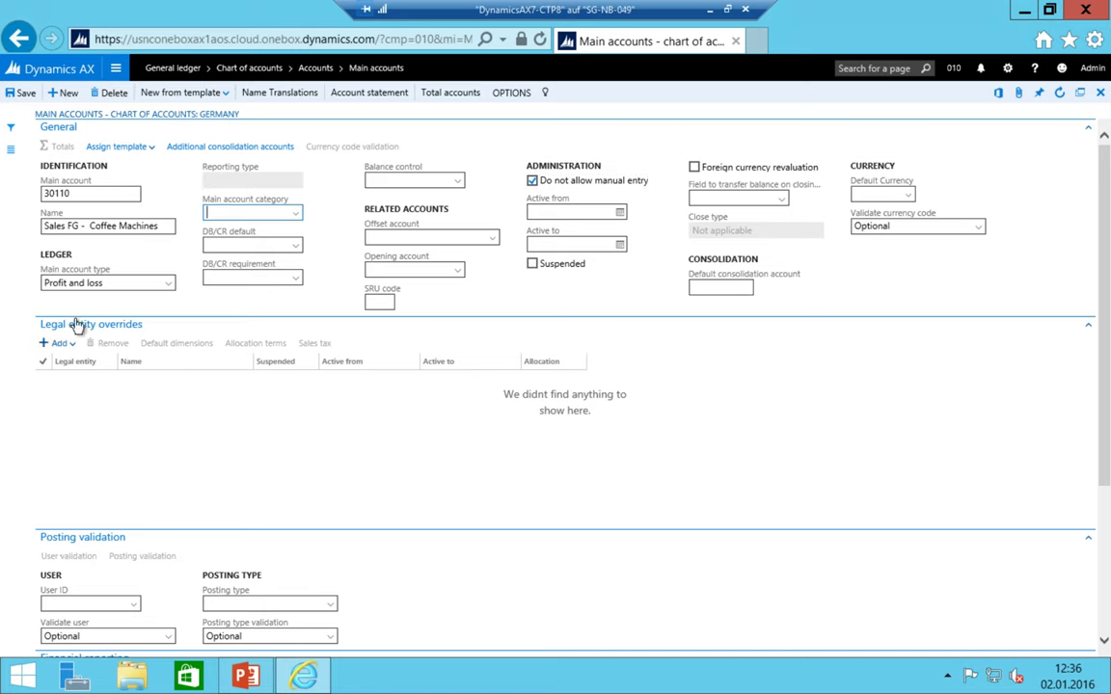
{"action": "left_click", "coordinate": [59, 343]}
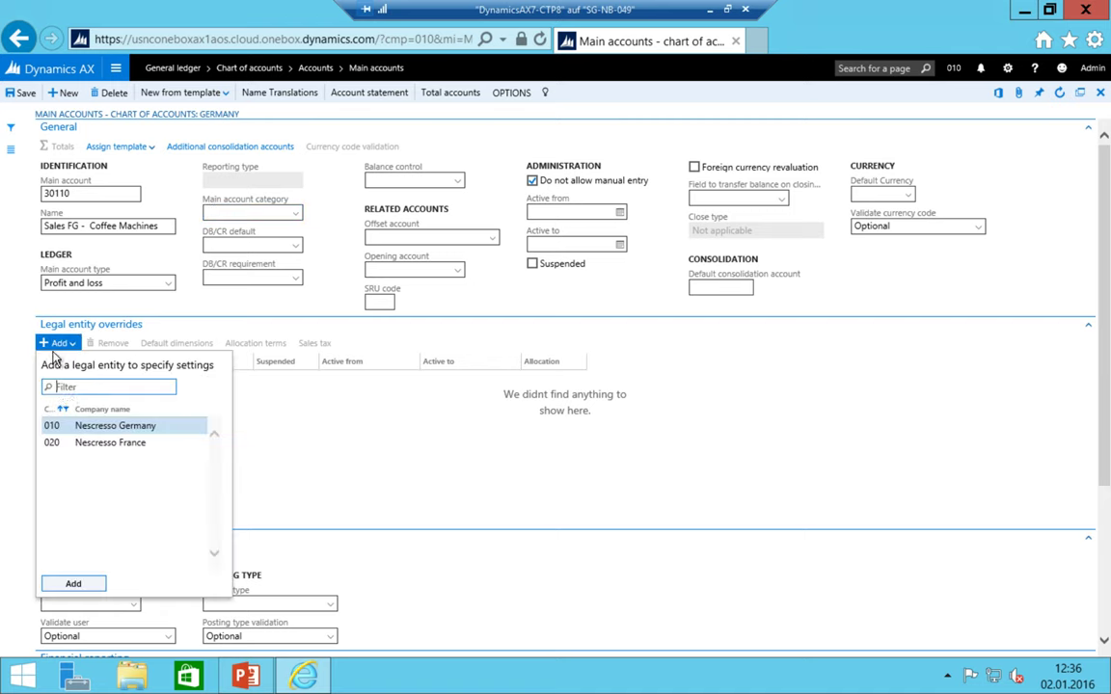
{"action": "left_click", "coordinate": [108, 424]}
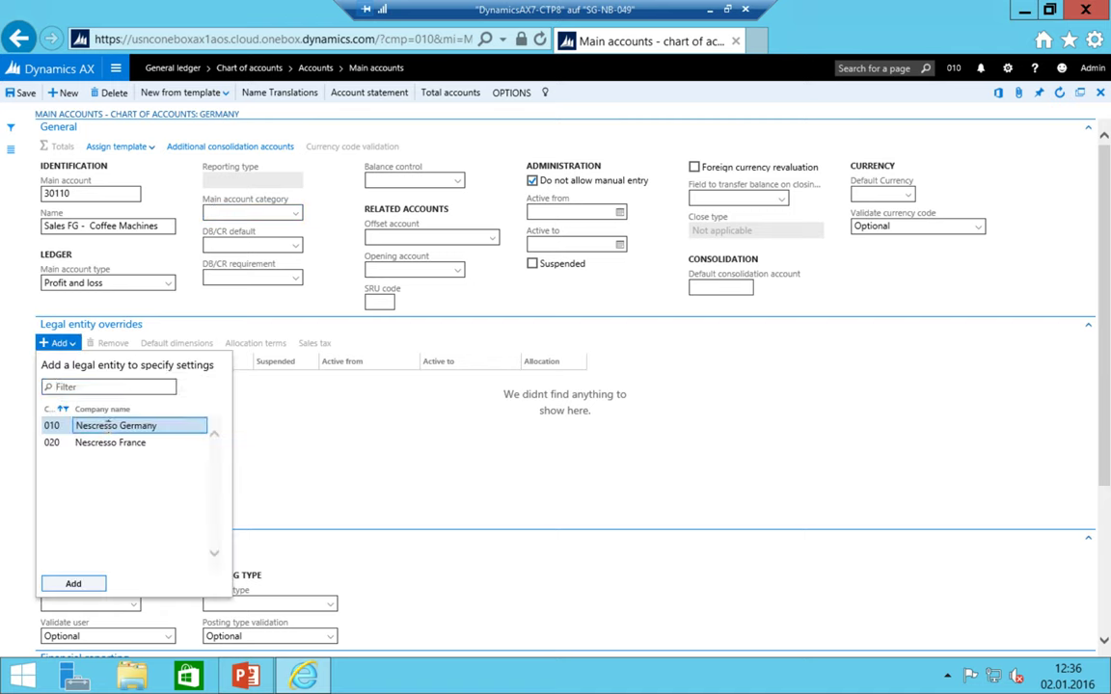
{"action": "left_click", "coordinate": [75, 585]}
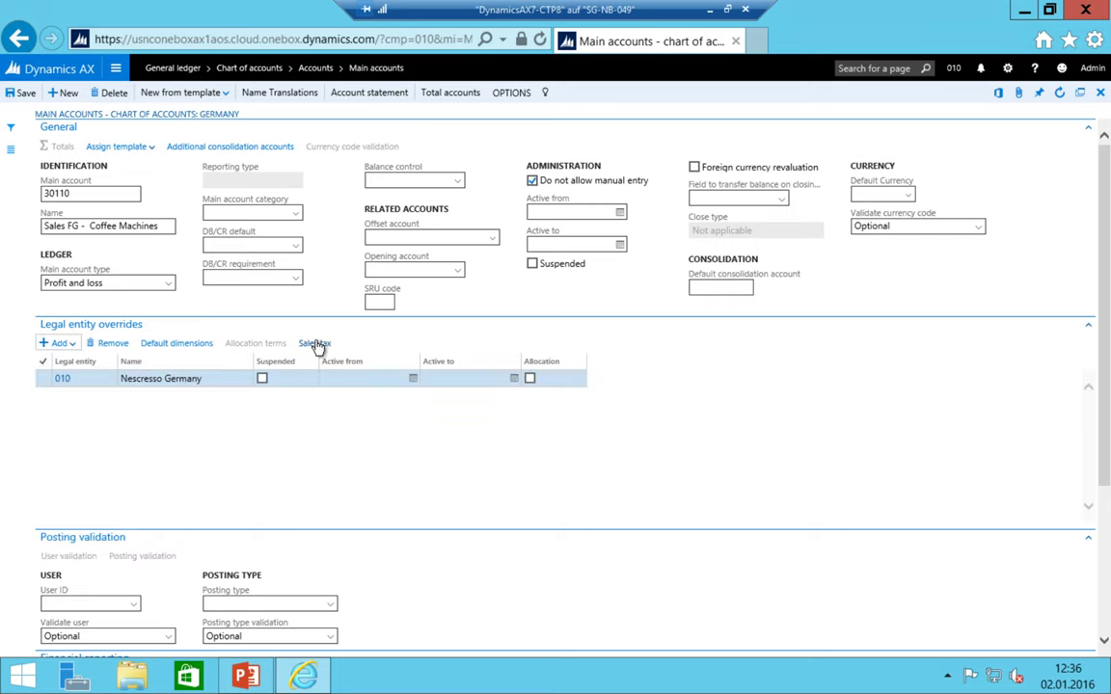
- Set the sales tax validation of the Nescresso Germany override to Specify multiple valid options
{"action": "left_click", "coordinate": [315, 344]}
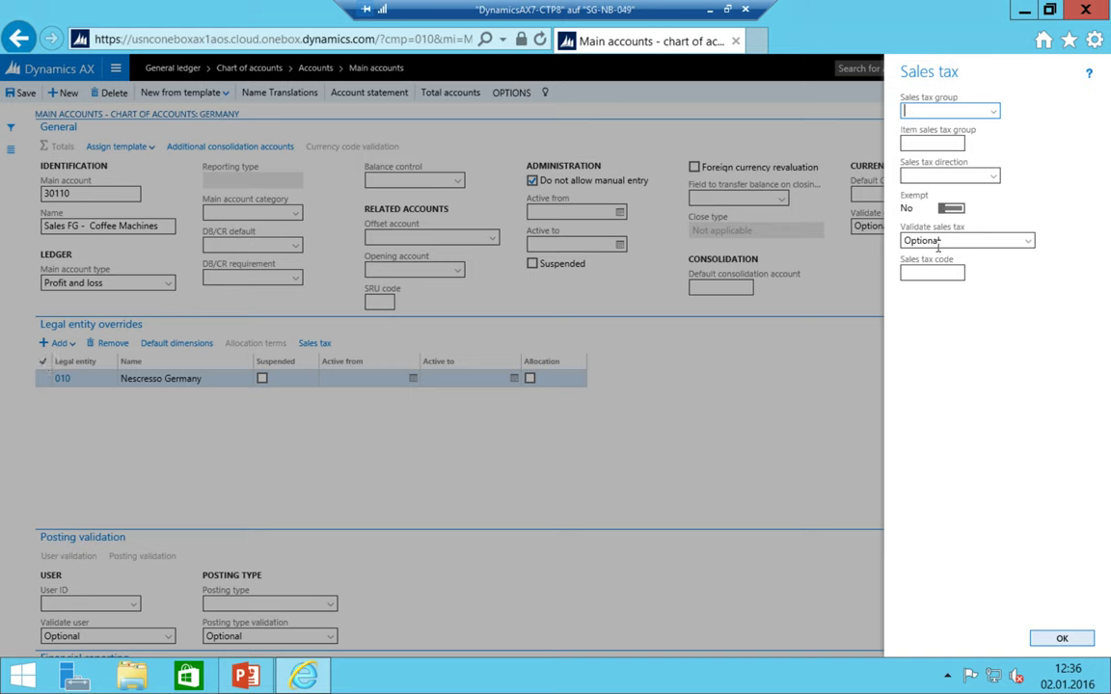
{"action": "left_click", "coordinate": [1022, 241]}
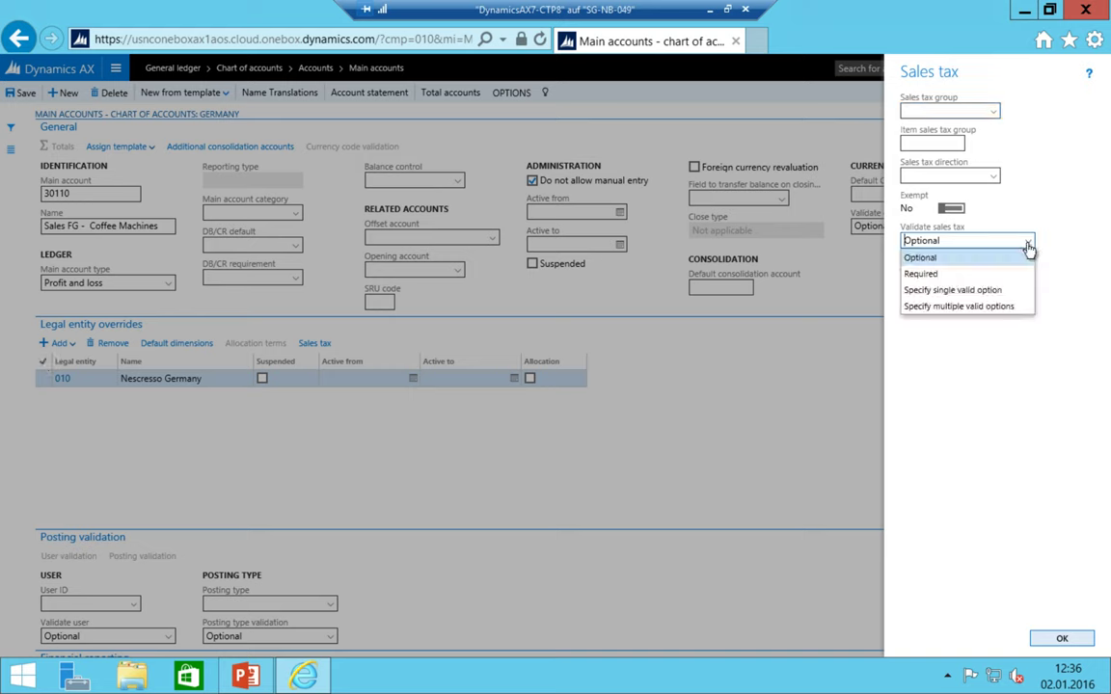
{"action": "left_click", "coordinate": [944, 307]}
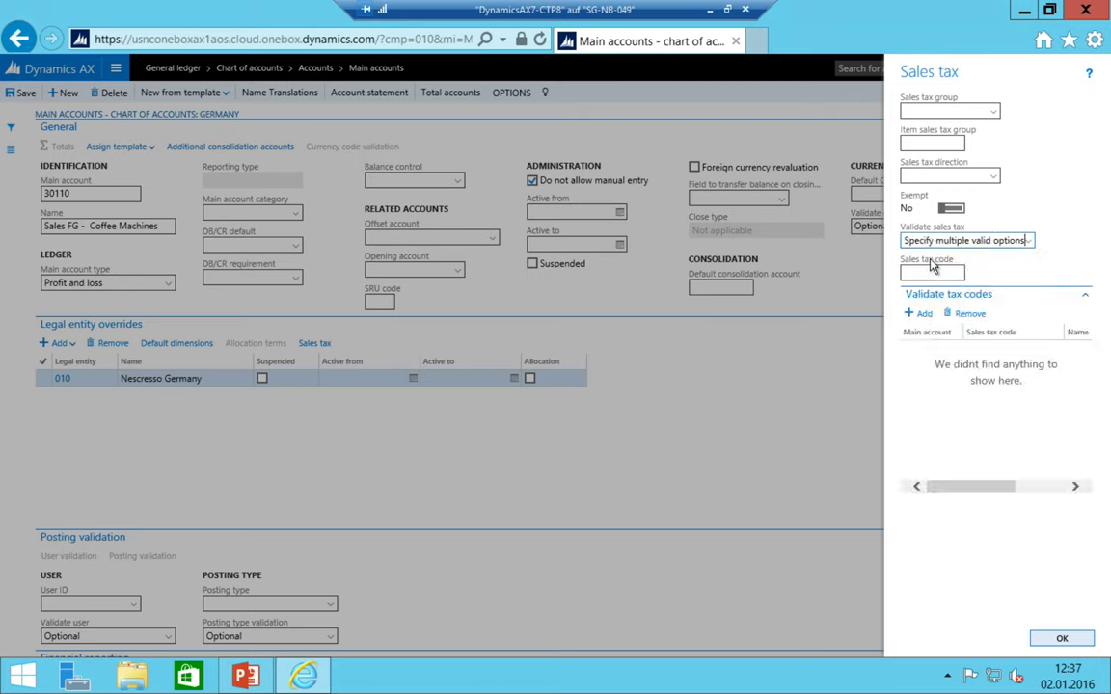
{"action": "left_click", "coordinate": [911, 297]}
{"action": "left_click", "coordinate": [916, 296]}
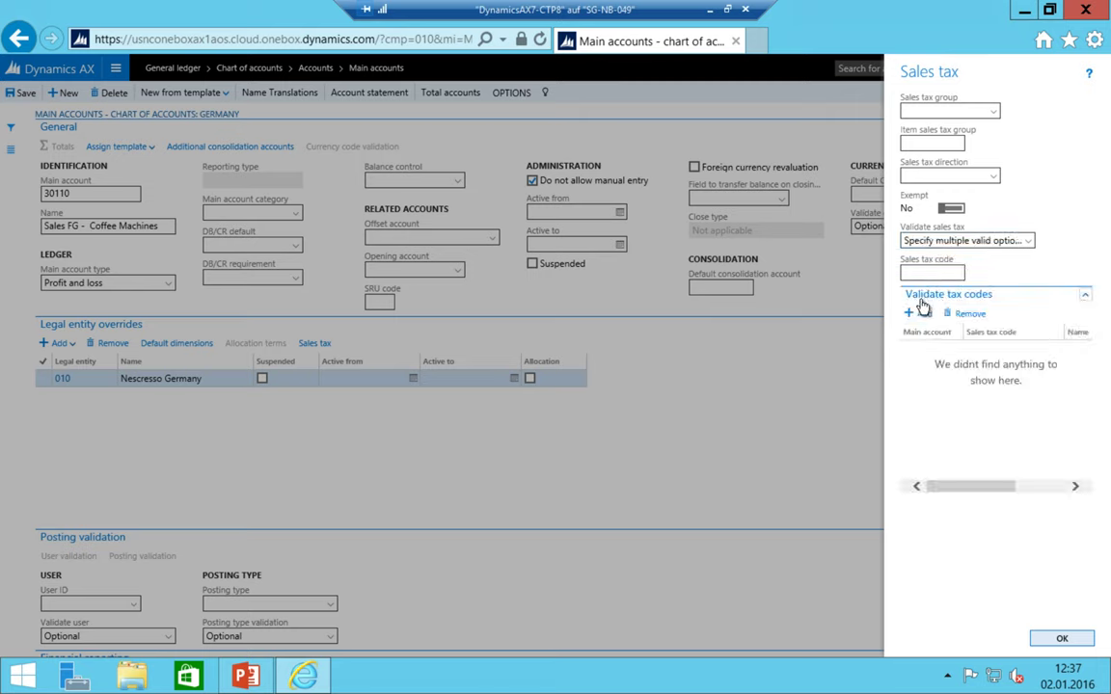
- Add sales tax code P-S-EU to the tax codes validated for main account 30110
{"action": "left_click", "coordinate": [920, 313]}
{"action": "left_click", "coordinate": [1032, 349]}
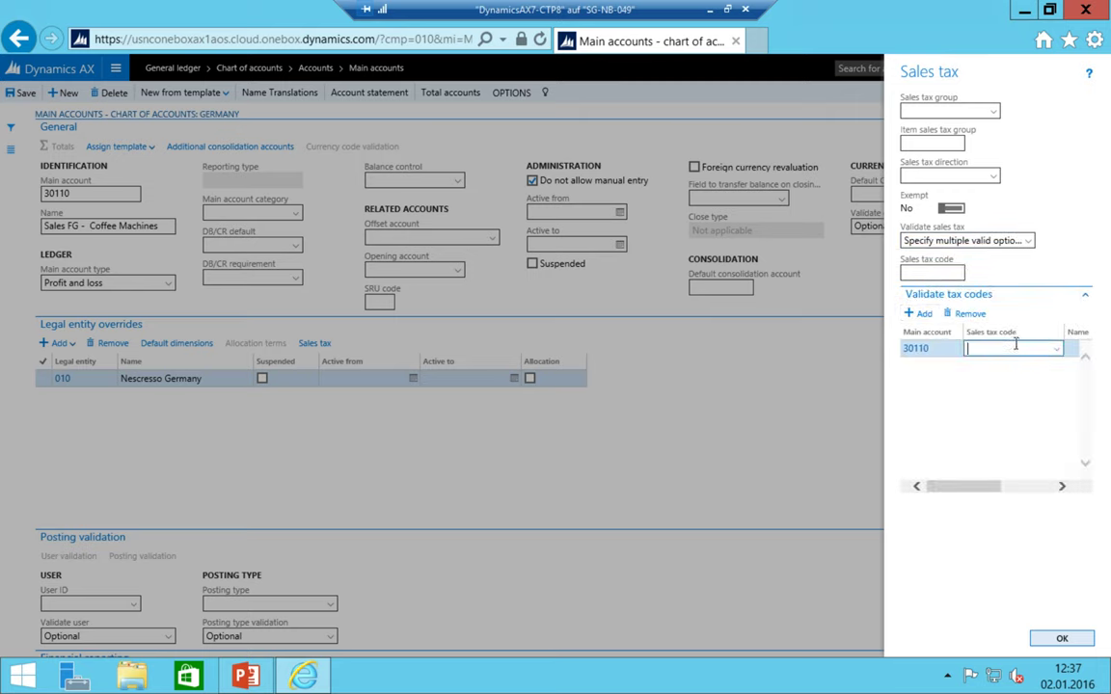
{"action": "left_click", "coordinate": [1016, 343]}
{"action": "type", "text": "P-S-EU"}
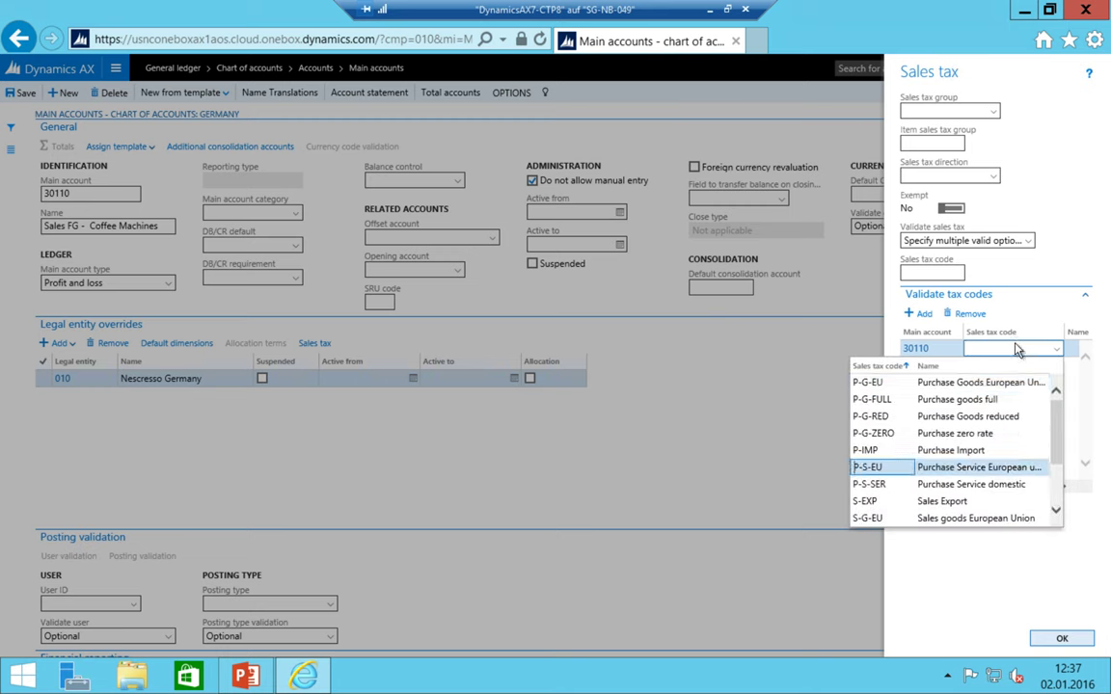
{"action": "key", "text": "Return"}
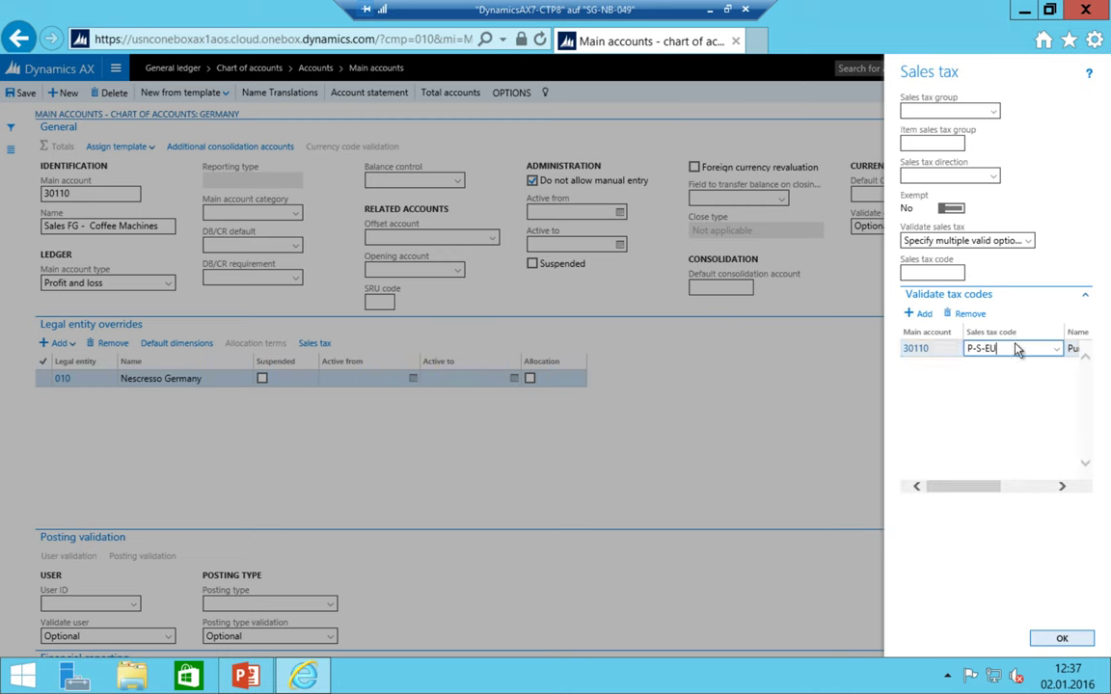
- Add a second validated tax code line for main account 30110 with sales tax code S-EXP
{"action": "key", "text": "Down"}
{"action": "key", "text": "alt+Down"}
{"action": "key", "text": "Down"}
{"action": "key", "text": "Down"}
{"action": "key", "text": "Down"}
{"action": "key", "text": "Down"}
{"action": "key", "text": "Down"}
{"action": "key", "text": "Down"}
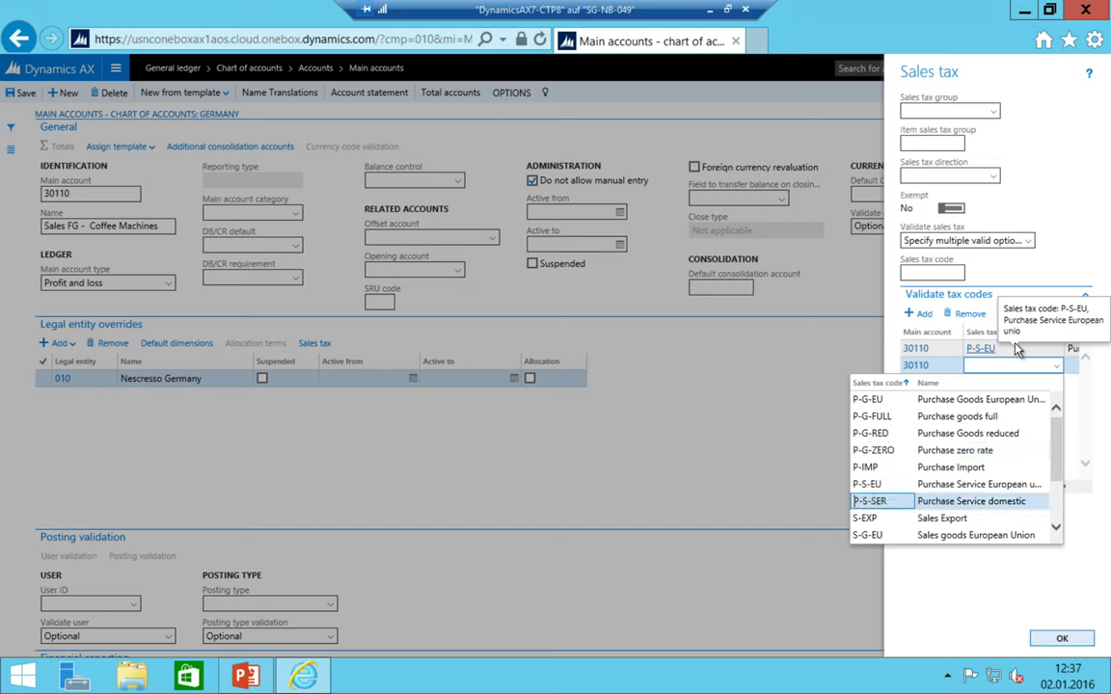
{"action": "key", "text": "Up"}
{"action": "key", "text": "Down"}
{"action": "key", "text": "Down"}
{"action": "key", "text": "Return"}
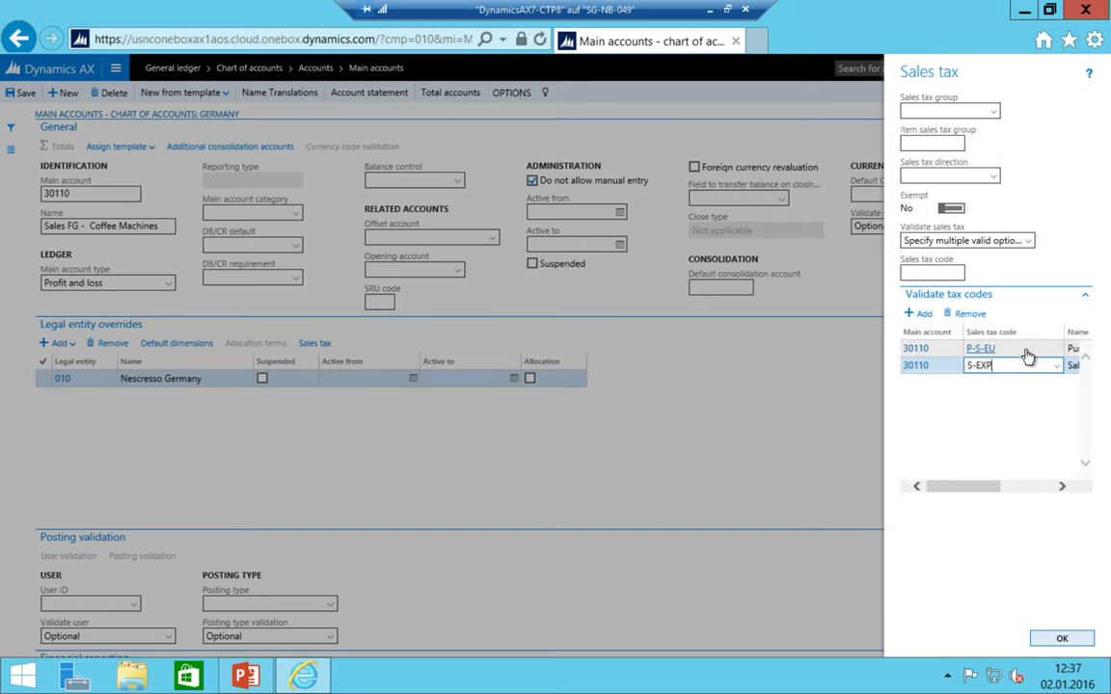
- Remove the P-S-EU line from the tax codes validated for main account 30110
{"action": "left_click", "coordinate": [1013, 348]}
{"action": "left_click", "coordinate": [955, 314]}
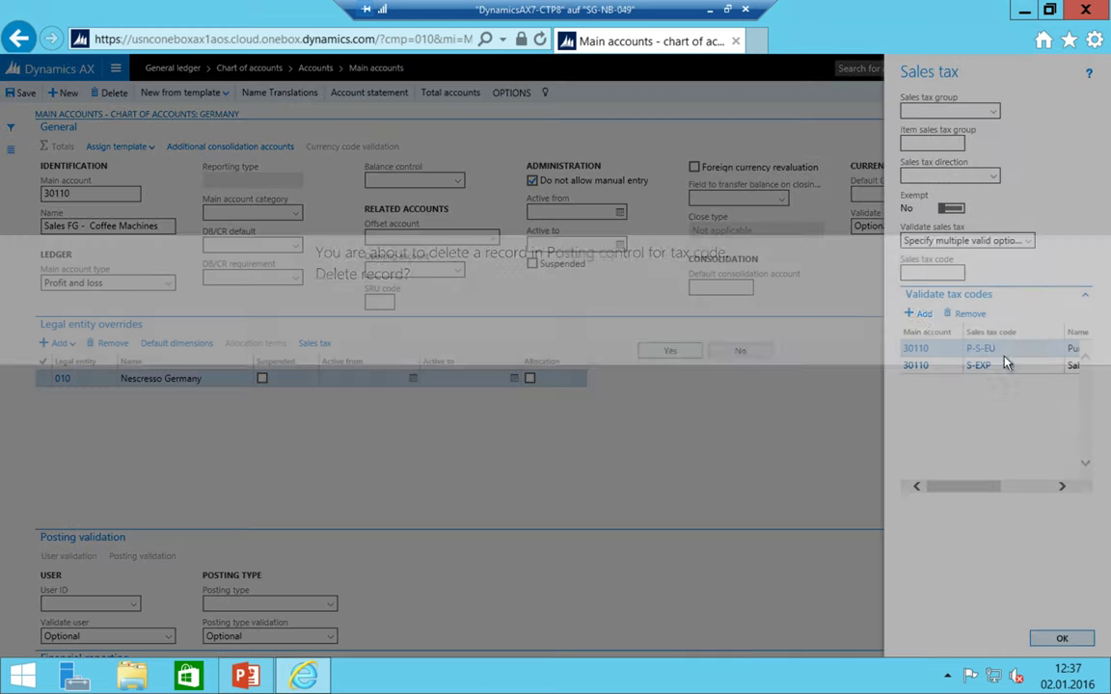
{"action": "key", "text": "Return"}
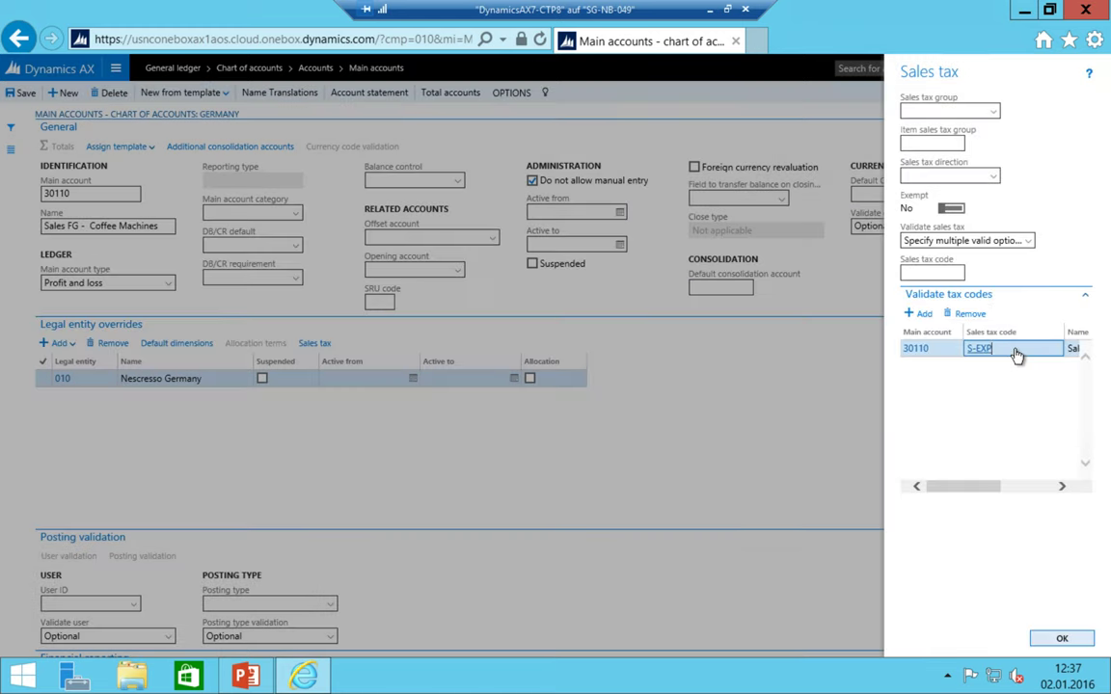
- Add a validated tax code line for main account 30110 with sales tax code S-G-EU
{"action": "left_click", "coordinate": [919, 314]}
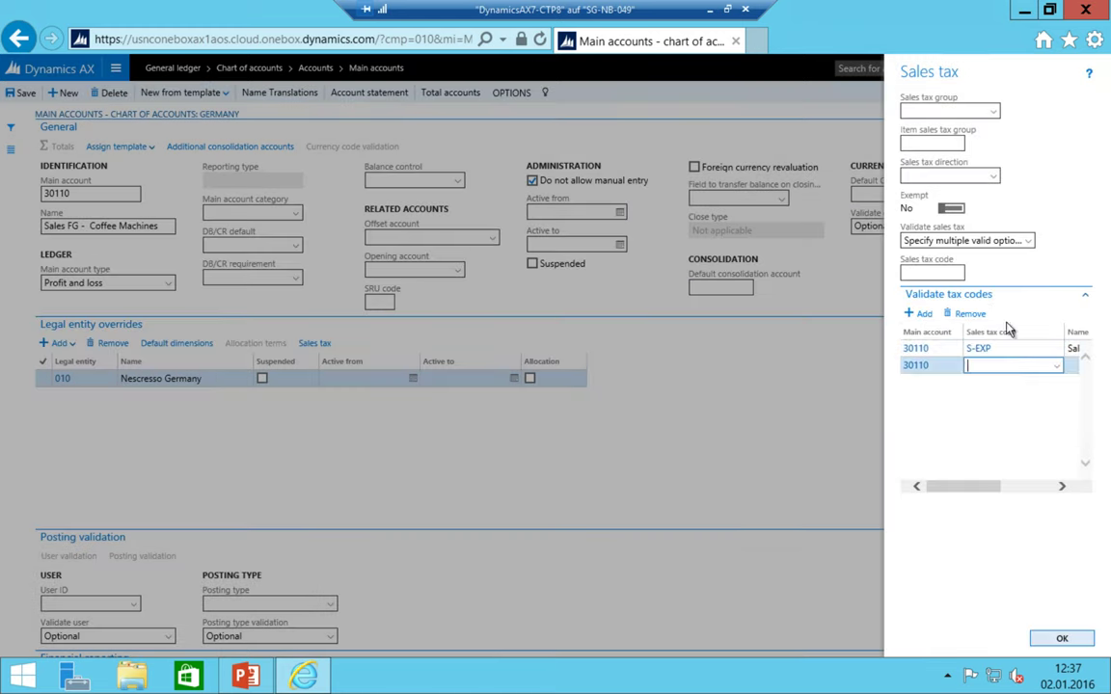
{"action": "key", "text": "alt+Down"}
{"action": "key", "text": "Down"}
{"action": "key", "text": "Down"}
{"action": "key", "text": "Down"}
{"action": "key", "text": "Down"}
{"action": "key", "text": "Down"}
{"action": "key", "text": "Down"}
{"action": "key", "text": "Down"}
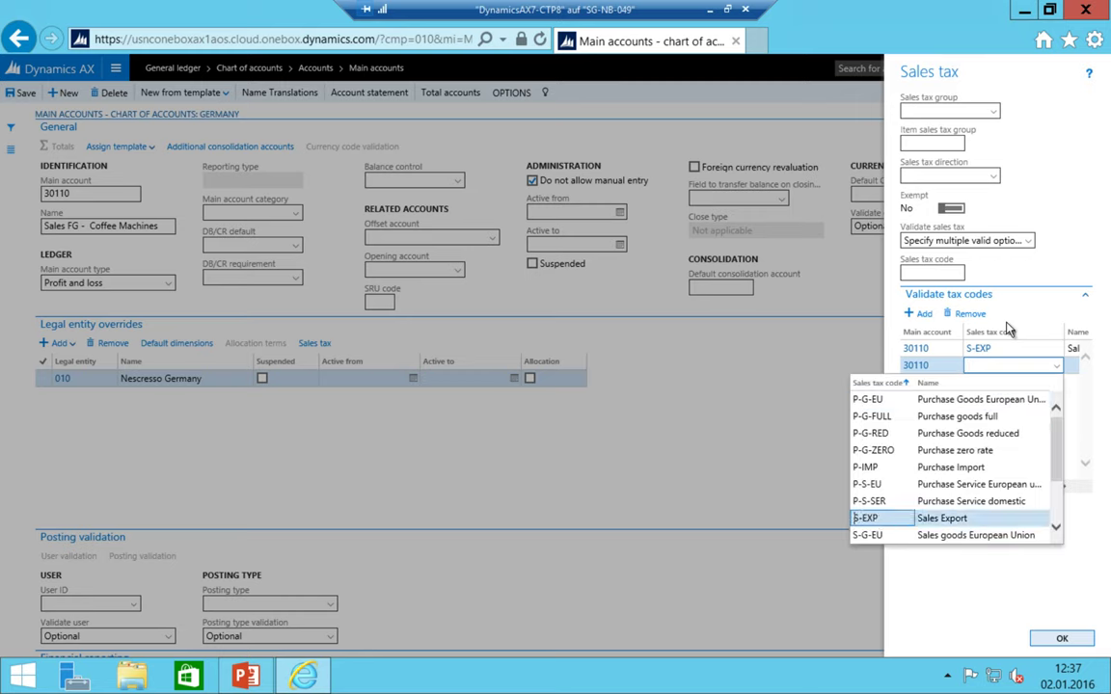
{"action": "key", "text": "Down"}
{"action": "key", "text": "Return"}
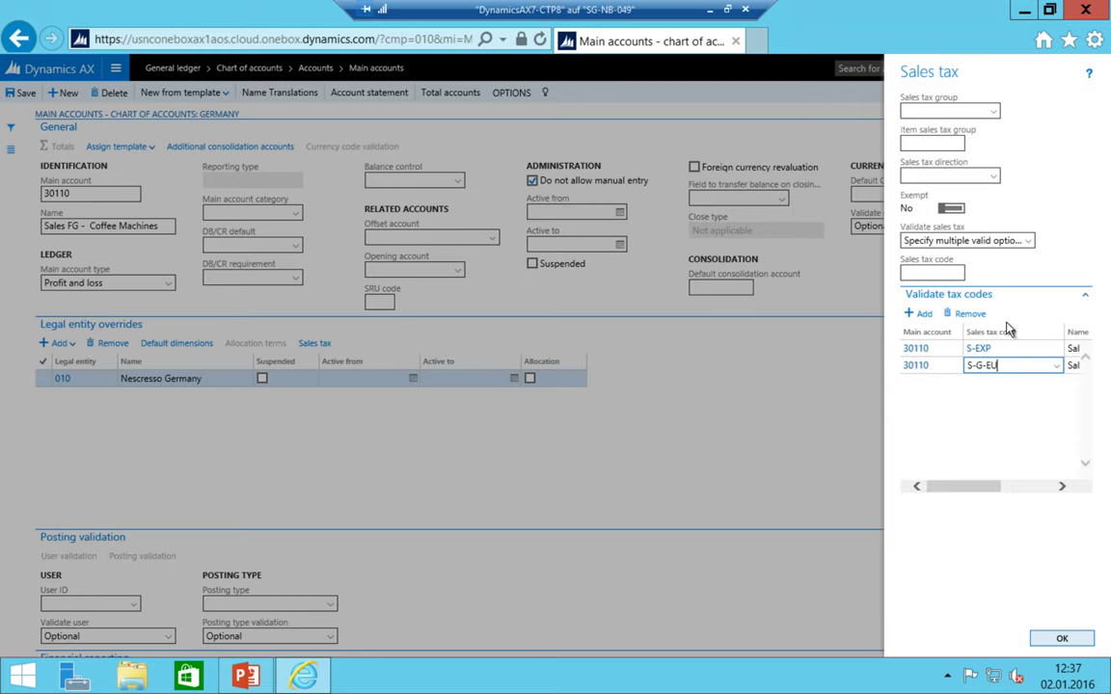
- Add a validated tax code line for main account 30110 with sales tax code S-G-FULL
{"action": "key", "text": "Down"}
{"action": "key", "text": "alt+Down"}
{"action": "key", "text": "Down"}
{"action": "key", "text": "Down"}
{"action": "key", "text": "Down"}
{"action": "key", "text": "Down"}
{"action": "key", "text": "Down"}
{"action": "key", "text": "Down"}
{"action": "key", "text": "Down"}
{"action": "key", "text": "Down"}
{"action": "key", "text": "Down"}
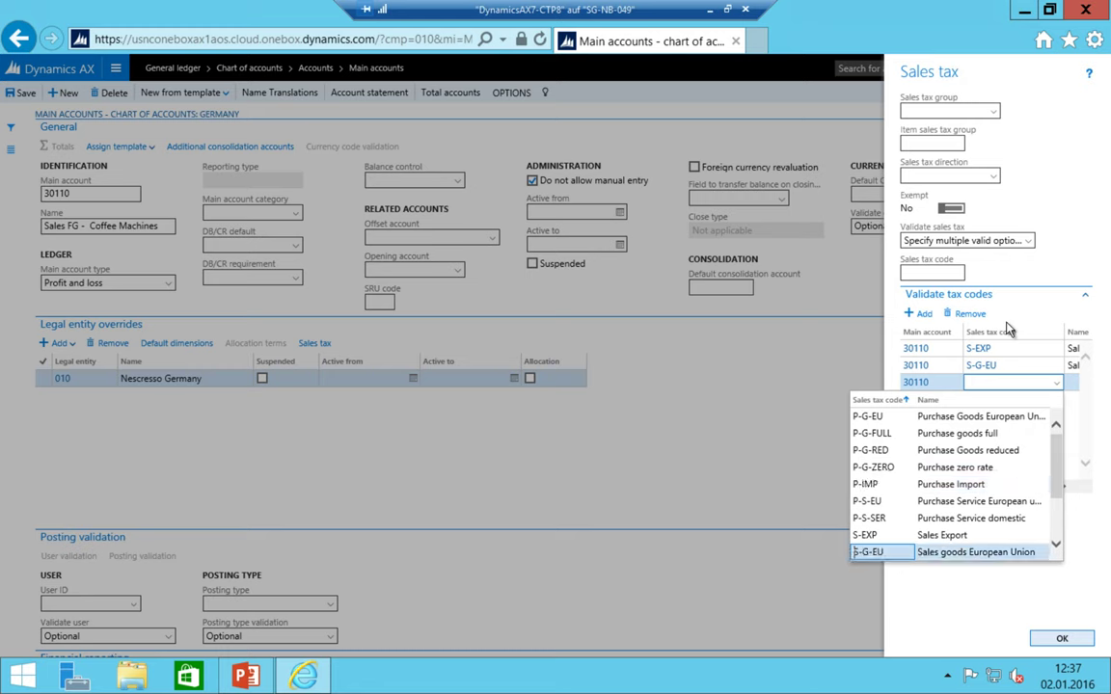
{"action": "key", "text": "Return"}
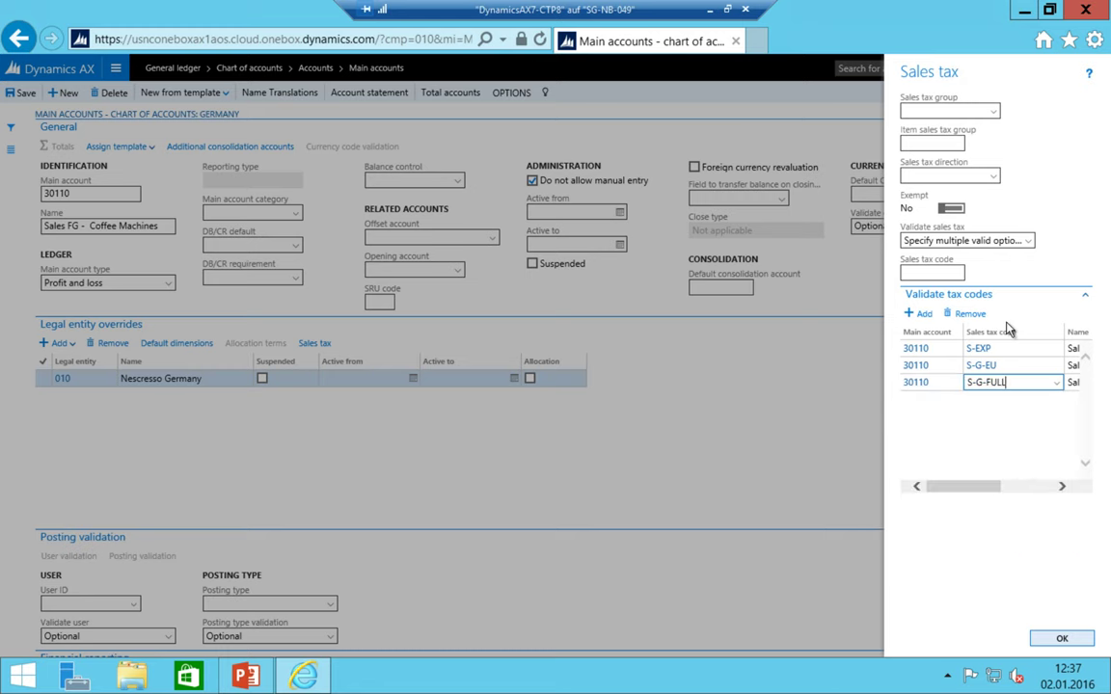
- Add a validated tax code line for main account 30110 with sales tax code S-G-RED
{"action": "key", "text": "Down"}
{"action": "key", "text": "alt+Down"}
{"action": "key", "text": "Down"}
{"action": "key", "text": "Down"}
{"action": "key", "text": "Down"}
{"action": "key", "text": "Down"}
{"action": "key", "text": "Down"}
{"action": "key", "text": "Down"}
{"action": "key", "text": "Down"}
{"action": "key", "text": "Down"}
{"action": "key", "text": "Down"}
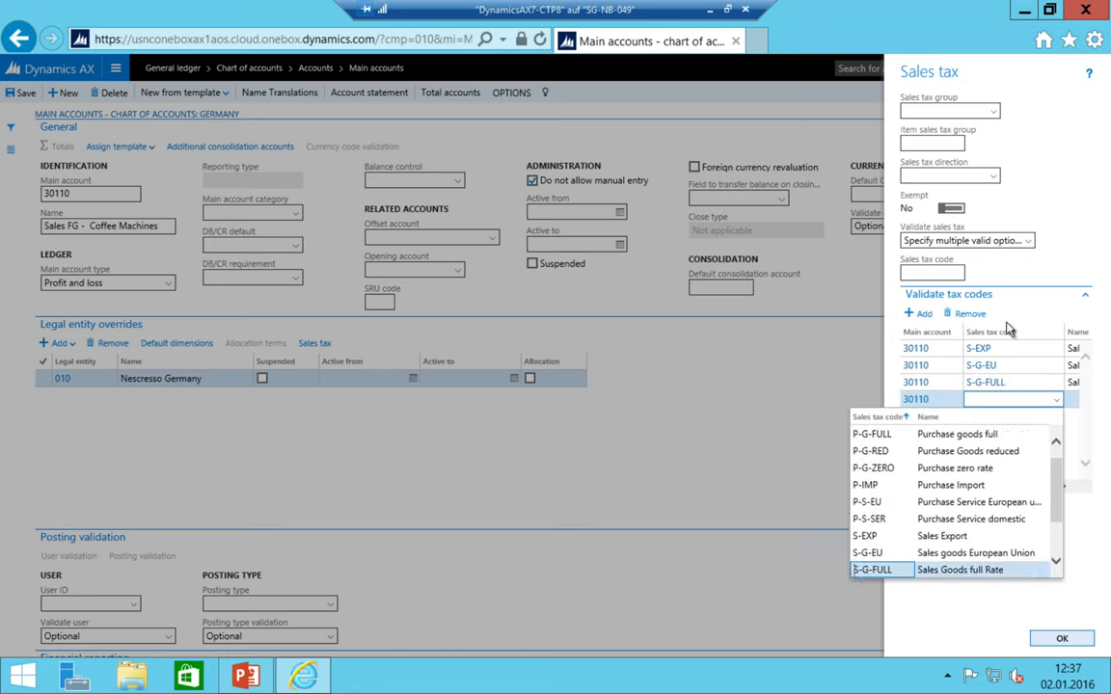
{"action": "key", "text": "Down"}
{"action": "key", "text": "Return"}
- Add a validated tax code line for main account 30110 with sales tax code S-G-ZERO
{"action": "key", "text": "Down"}
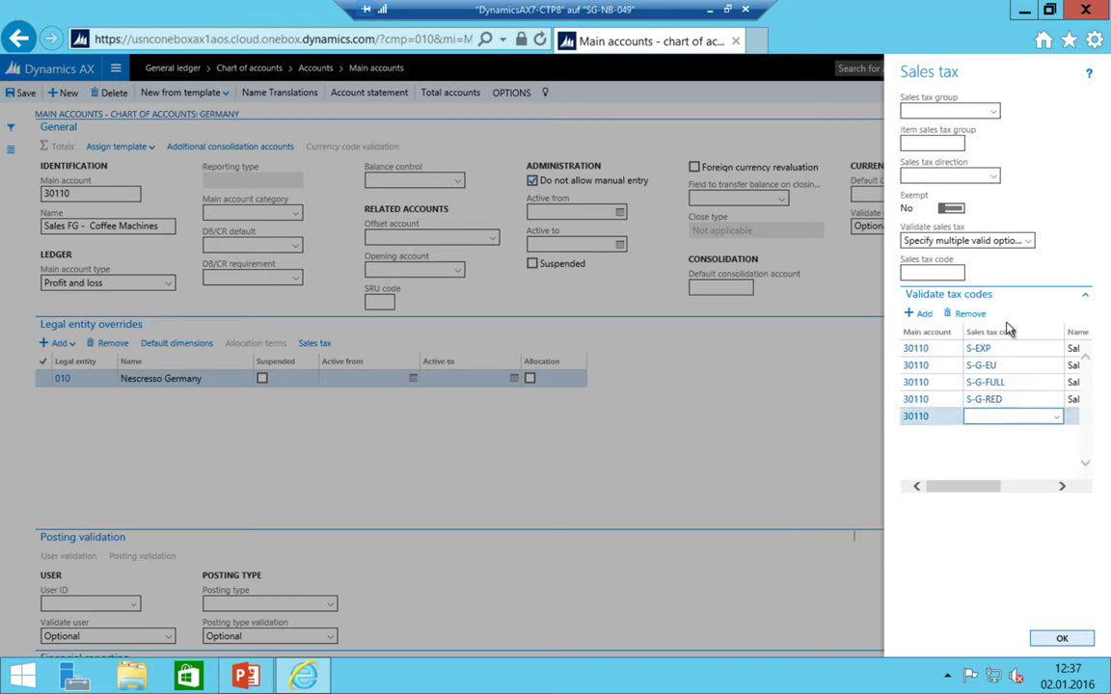
{"action": "left_click", "coordinate": [1013, 416]}
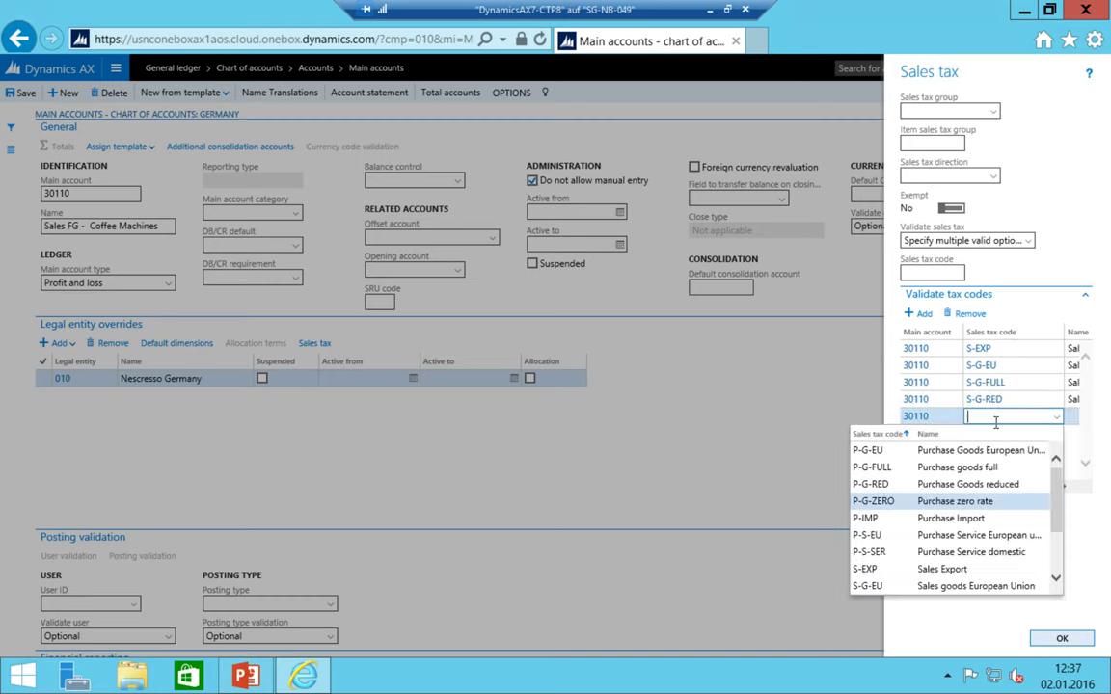
{"action": "key", "text": "Down"}
{"action": "key", "text": "Down"}
{"action": "key", "text": "Down"}
{"action": "key", "text": "Down"}
{"action": "key", "text": "Down"}
{"action": "key", "text": "Down"}
{"action": "key", "text": "Down"}
{"action": "key", "text": "Down"}
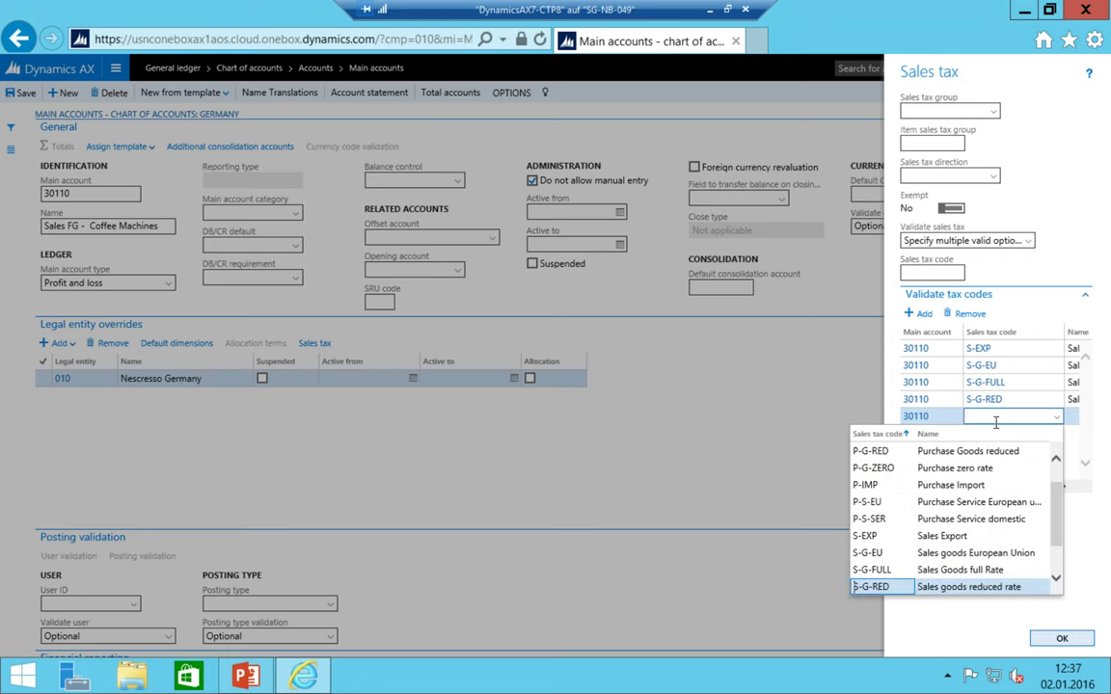
{"action": "key", "text": "Return"}
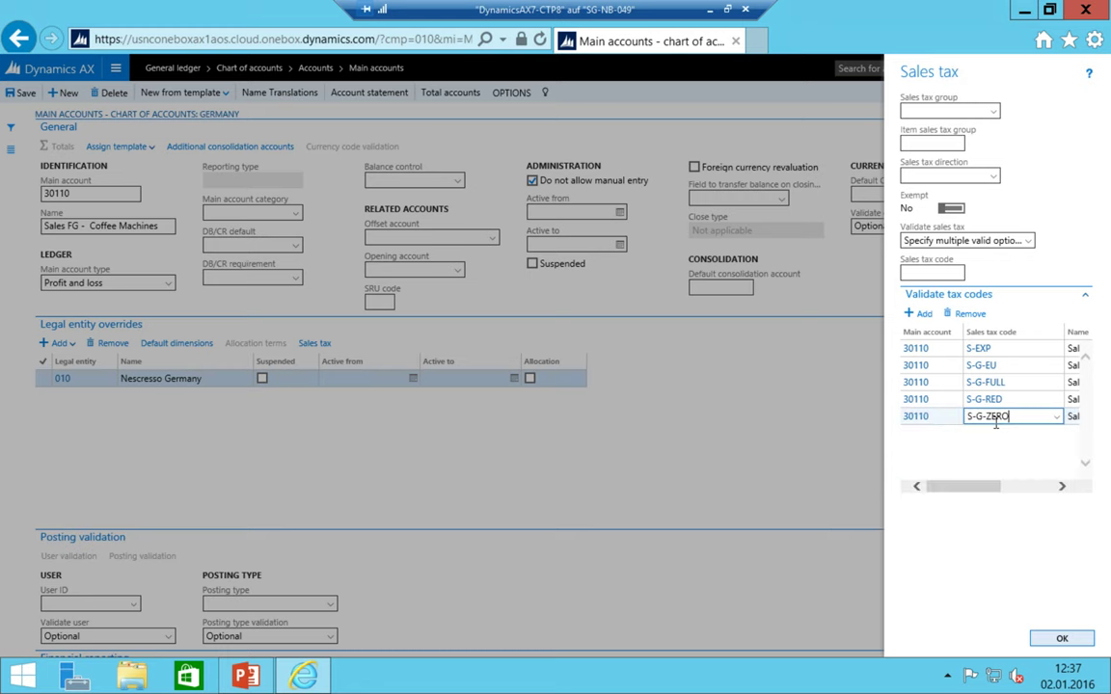
- Add a validated tax code line for main account 30110 with sales tax code S-S-EU
{"action": "key", "text": "Down"}
{"action": "left_click", "coordinate": [998, 430]}
{"action": "key", "text": "Down"}
{"action": "key", "text": "Down"}
{"action": "key", "text": "Down"}
{"action": "key", "text": "Down"}
{"action": "key", "text": "Down"}
{"action": "key", "text": "Down"}
{"action": "key", "text": "Down"}
{"action": "key", "text": "Down"}
{"action": "key", "text": "Down"}
{"action": "key", "text": "Down"}
{"action": "key", "text": "Down"}
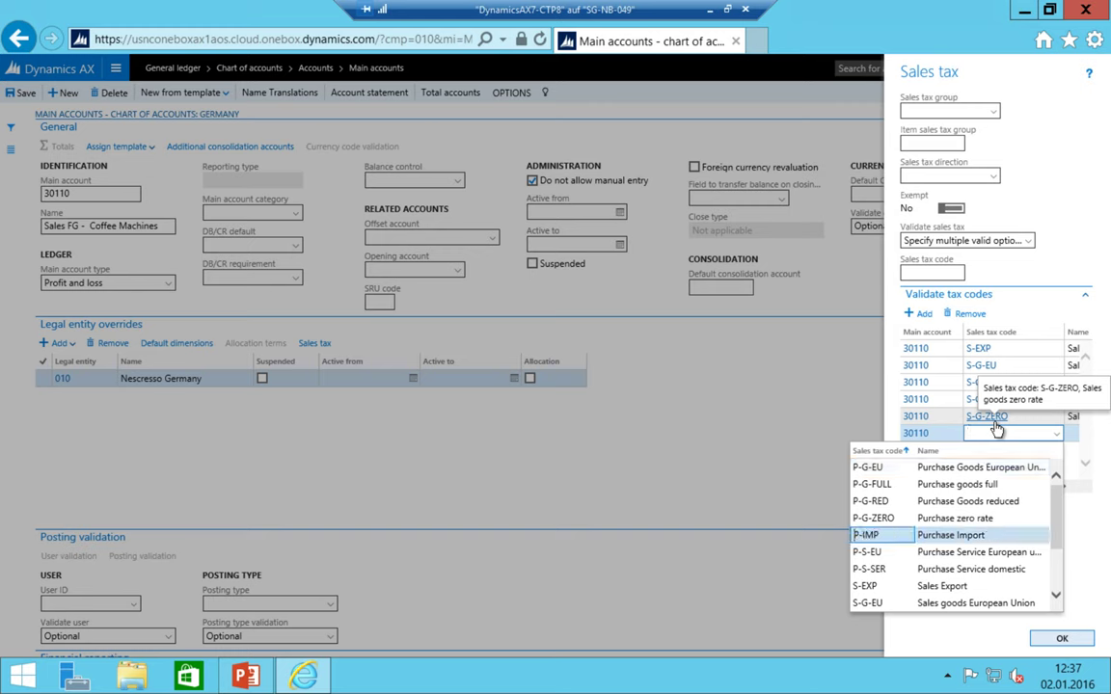
{"action": "key", "text": "Down"}
{"action": "key", "text": "Down"}
{"action": "key", "text": "Up"}
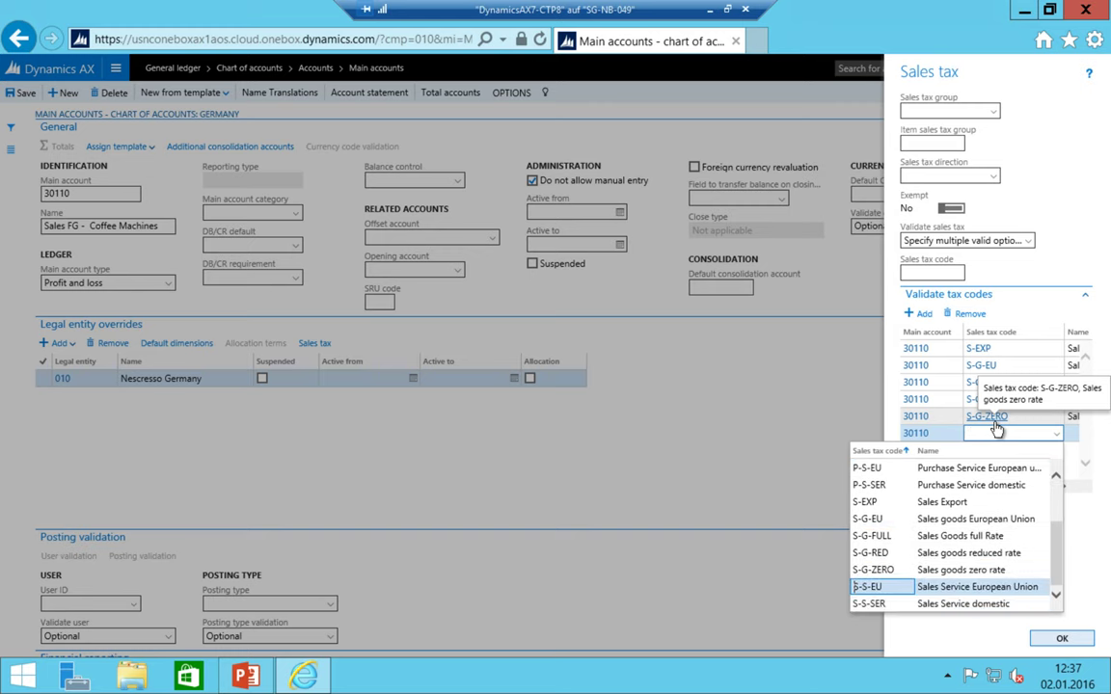
{"action": "key", "text": "Return"}
- Add sales tax code S-S-SER to main account 30110's validated tax codes and confirm the sales tax settings
{"action": "key", "text": "Down"}
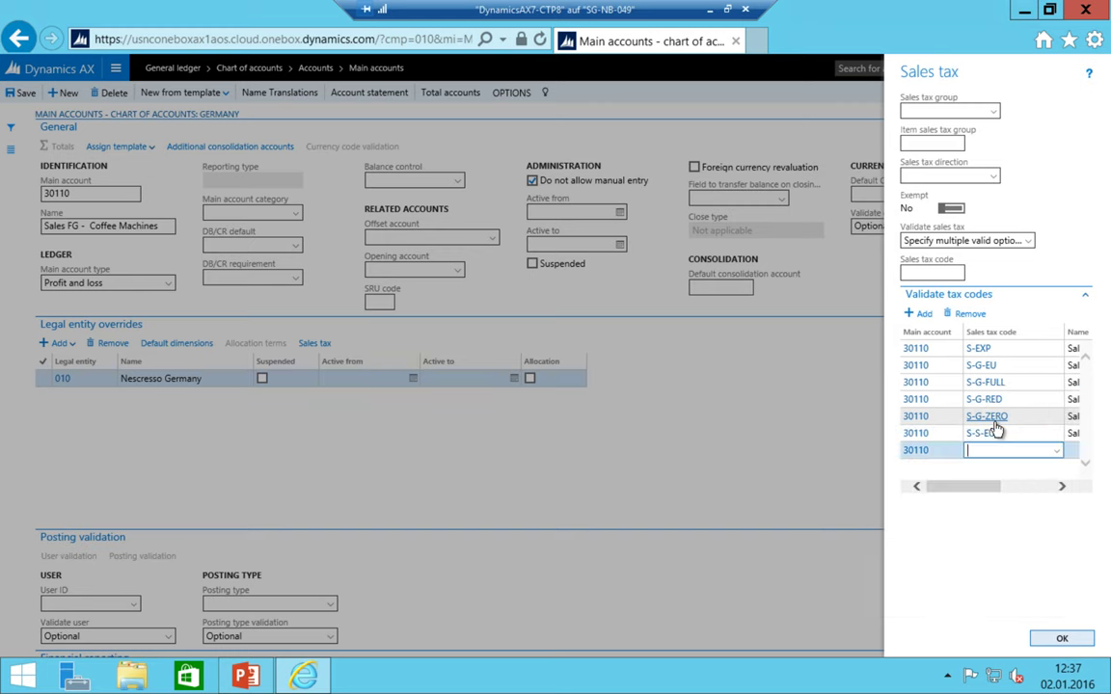
{"action": "key", "text": "alt+Down"}
{"action": "key", "text": "Down"}
{"action": "key", "text": "Down"}
{"action": "key", "text": "Down"}
{"action": "key", "text": "Down"}
{"action": "key", "text": "Down"}
{"action": "key", "text": "Down"}
{"action": "key", "text": "Down"}
{"action": "key", "text": "Down"}
{"action": "key", "text": "Down"}
{"action": "key", "text": "Down"}
{"action": "key", "text": "Down"}
{"action": "key", "text": "Down"}
{"action": "key", "text": "Down"}
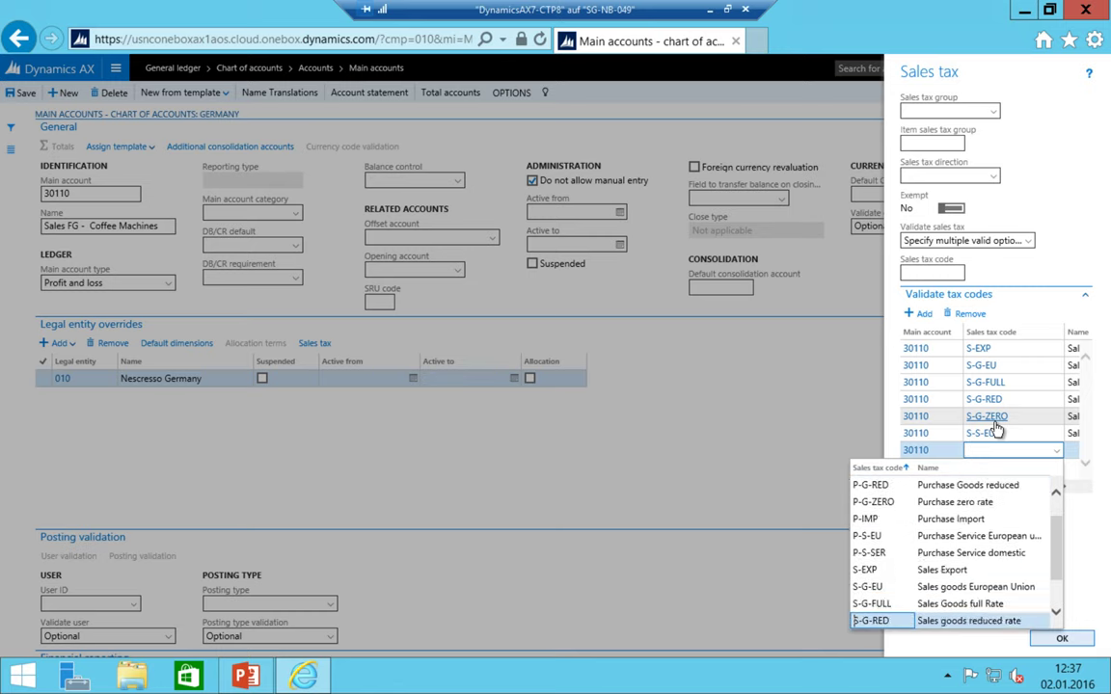
{"action": "key", "text": "Return"}
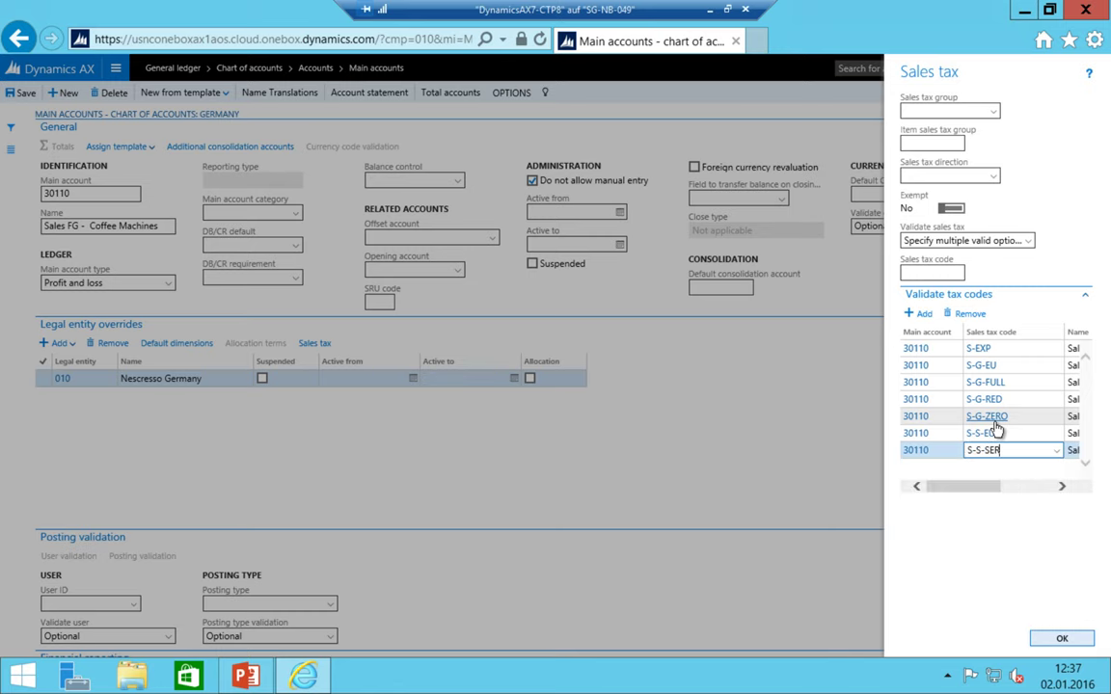
{"action": "key", "text": "Up"}
{"action": "left_click", "coordinate": [1062, 639]}
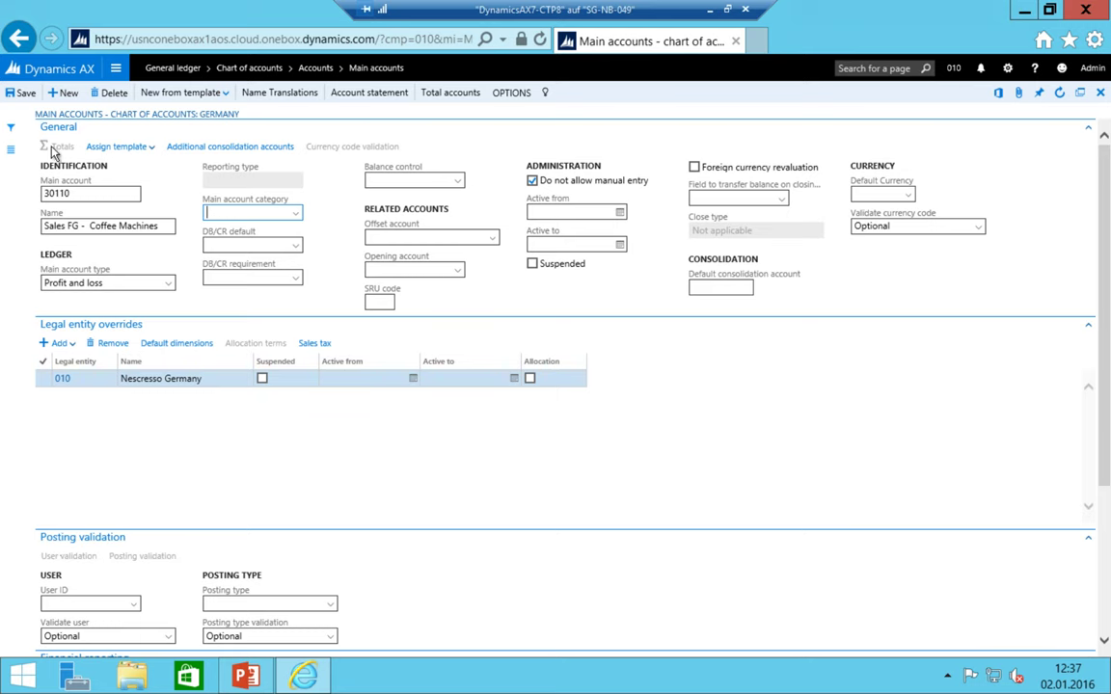
- Add a legal entity override for company 010 Nescresso Germany to main account 30100 Sales FG - Coffee Capsules
{"action": "left_click", "coordinate": [15, 155]}
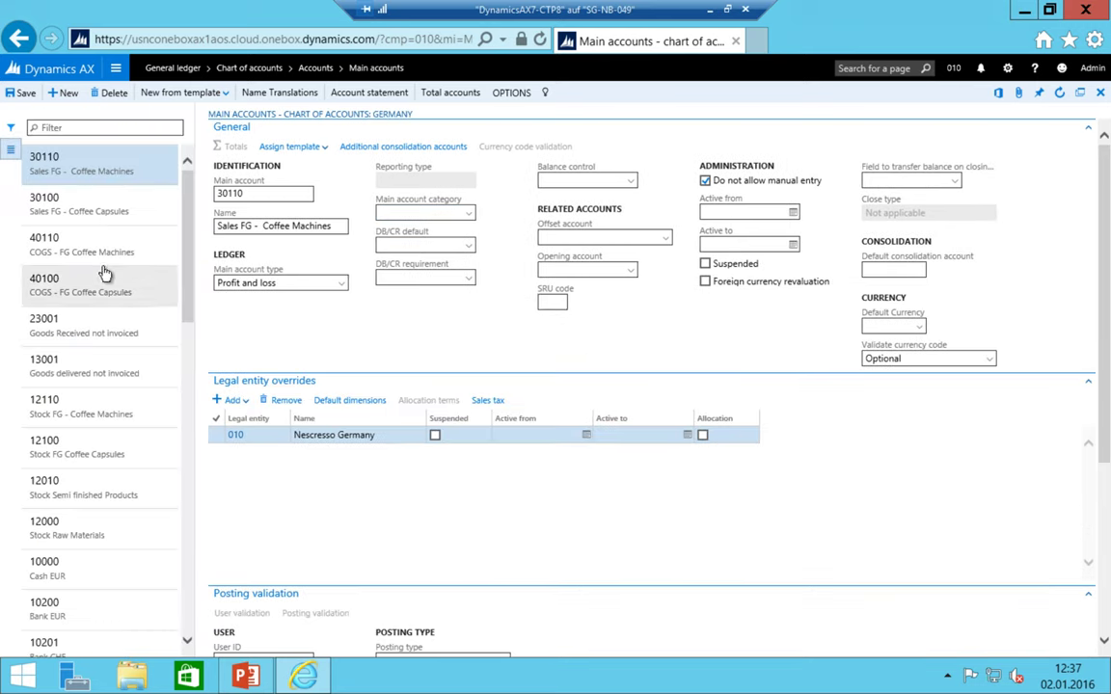
{"action": "left_click", "coordinate": [82, 207]}
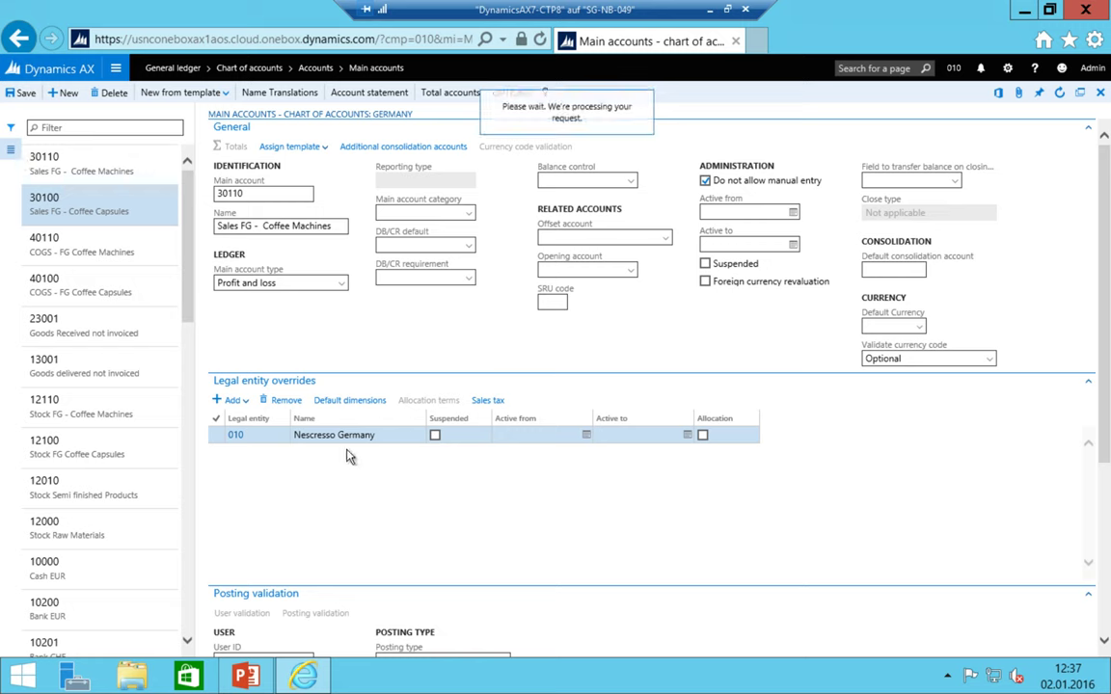
{"action": "left_click", "coordinate": [230, 399]}
{"action": "left_click", "coordinate": [274, 484]}
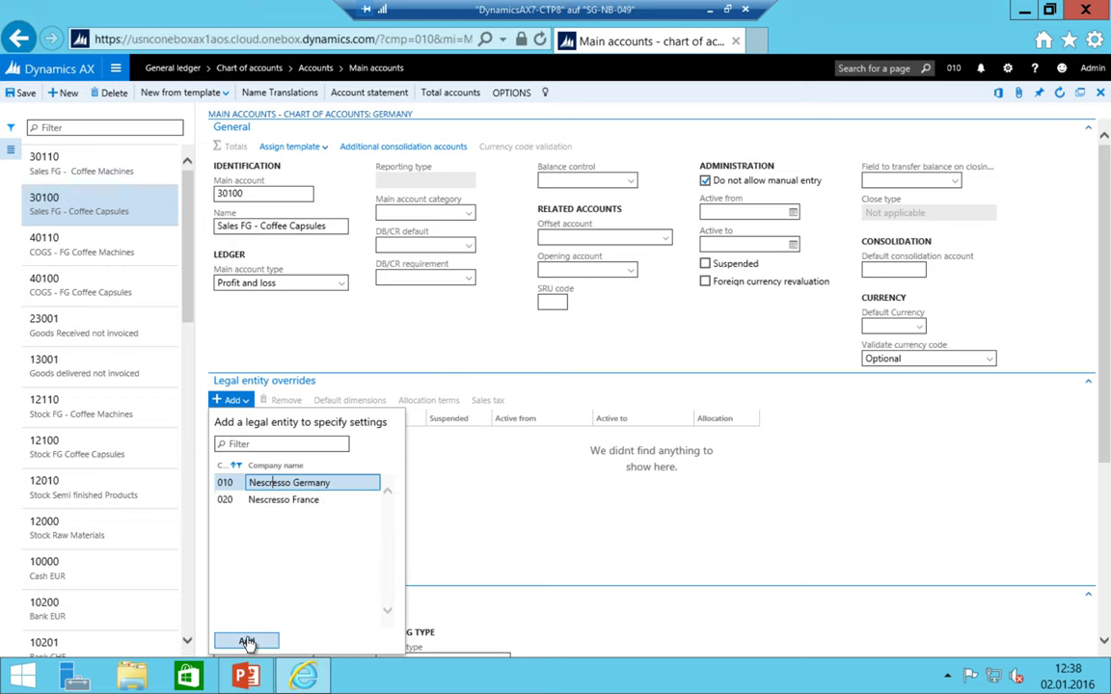
{"action": "key", "text": "Return"}
- Set the sales tax validation of main account 30100's Nescresso Germany override to Specify multiple valid options
{"action": "left_click", "coordinate": [485, 400]}
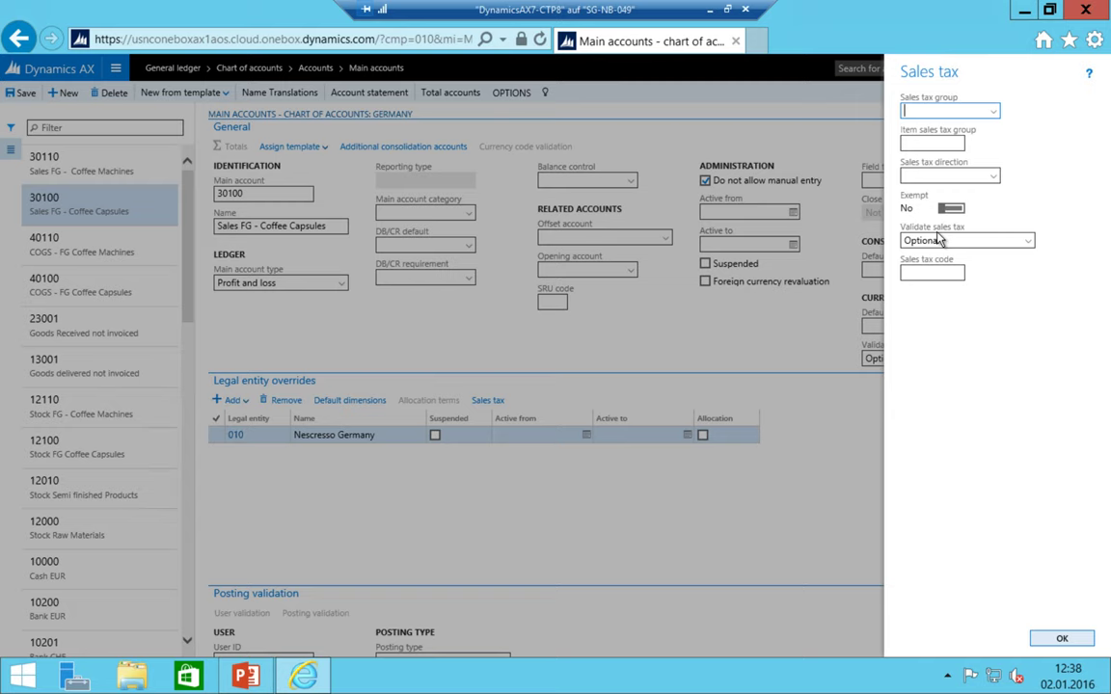
{"action": "left_click", "coordinate": [941, 240]}
{"action": "left_click", "coordinate": [964, 289]}
- Add validated tax codes S-EXP, S-G-EU, S-G-FULL, S-G-RED, S-G-ZERO, S-S-EU and S-S-SER to main account 30100 and confirm the settings
{"action": "left_click", "coordinate": [1002, 349]}
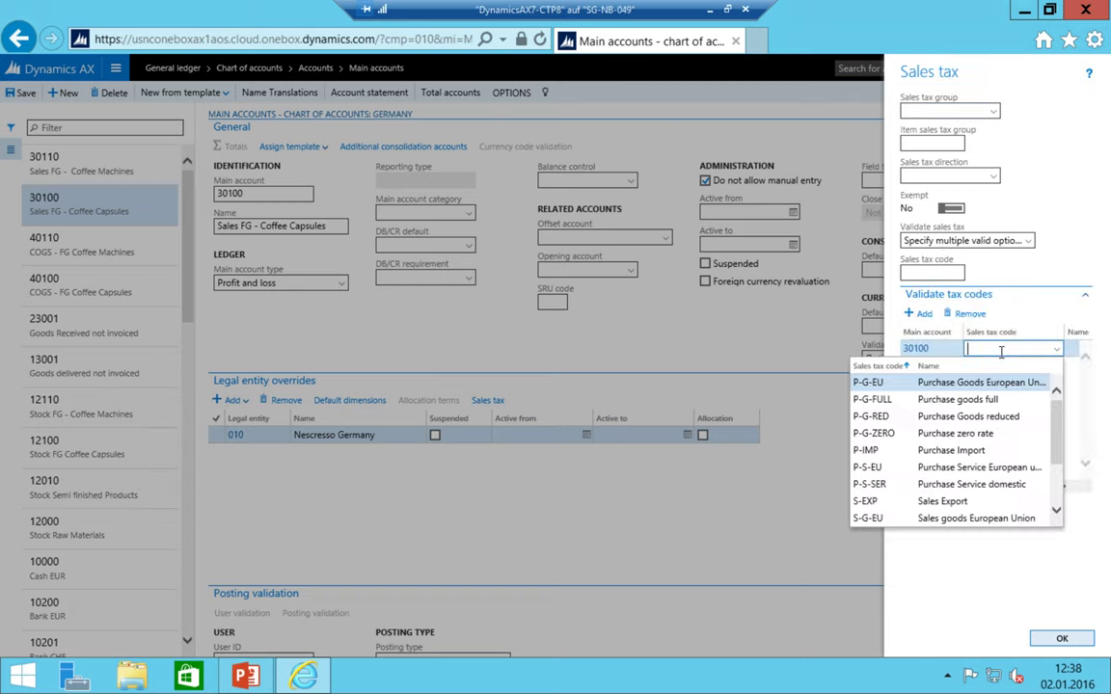
{"action": "key", "text": "Down"}
{"action": "key", "text": "Down"}
{"action": "key", "text": "Down"}
{"action": "key", "text": "Down"}
{"action": "key", "text": "Down"}
{"action": "key", "text": "Down"}
{"action": "key", "text": "Down"}
{"action": "key", "text": "Up"}
{"action": "key", "text": "Up"}
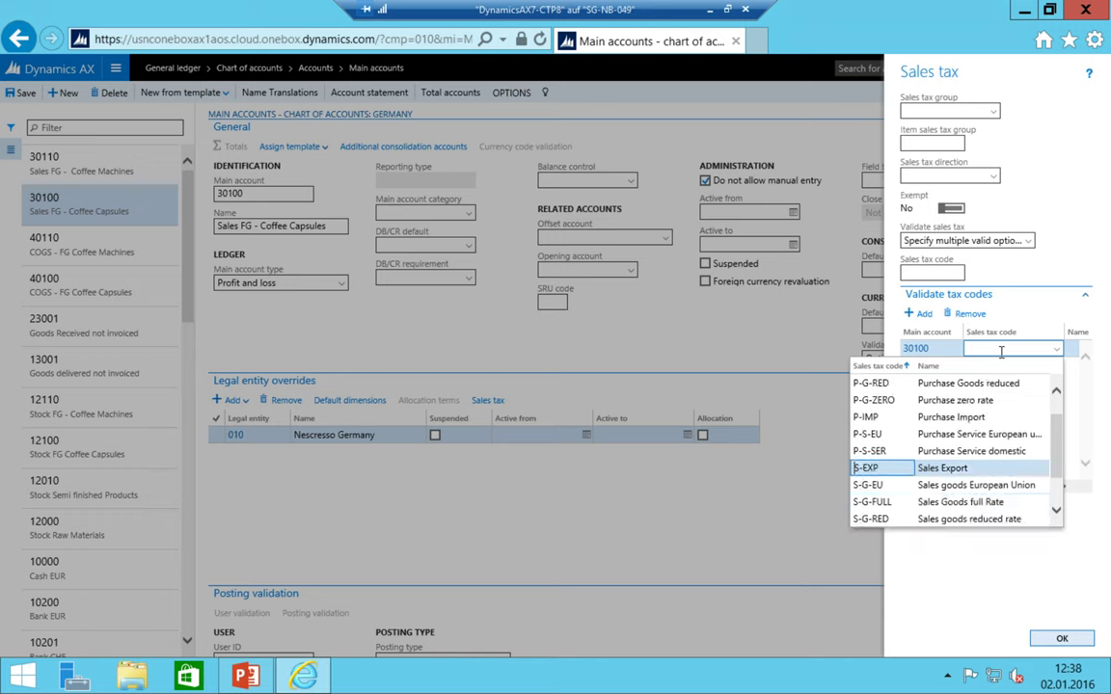
{"action": "key", "text": "Return"}
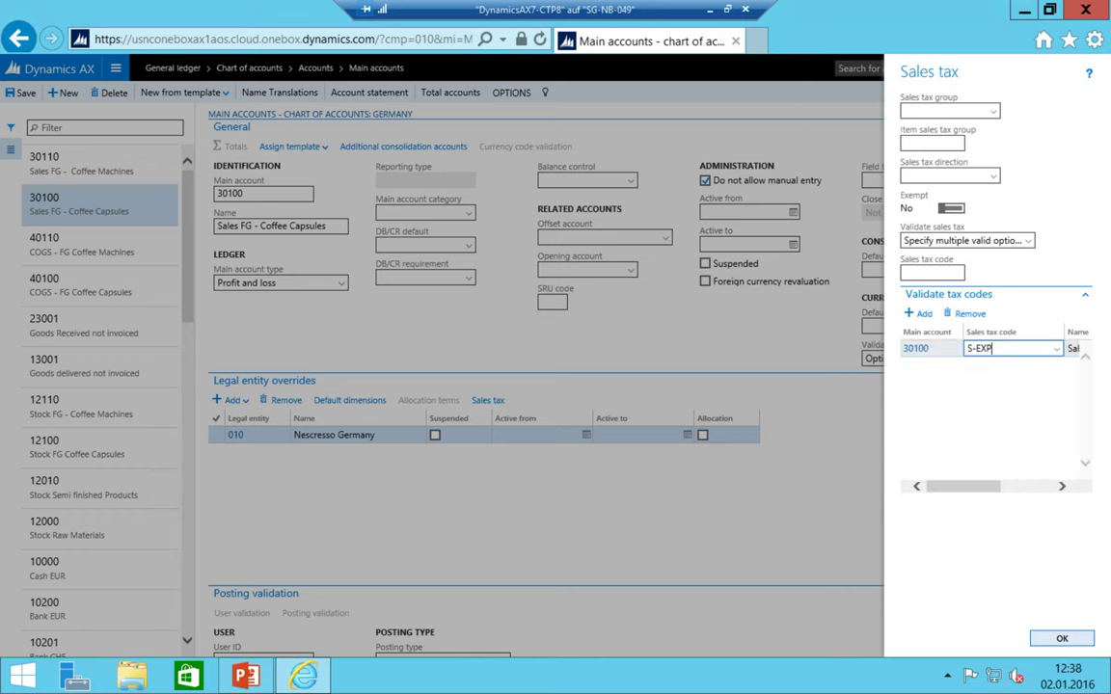
{"action": "key", "text": "Down"}
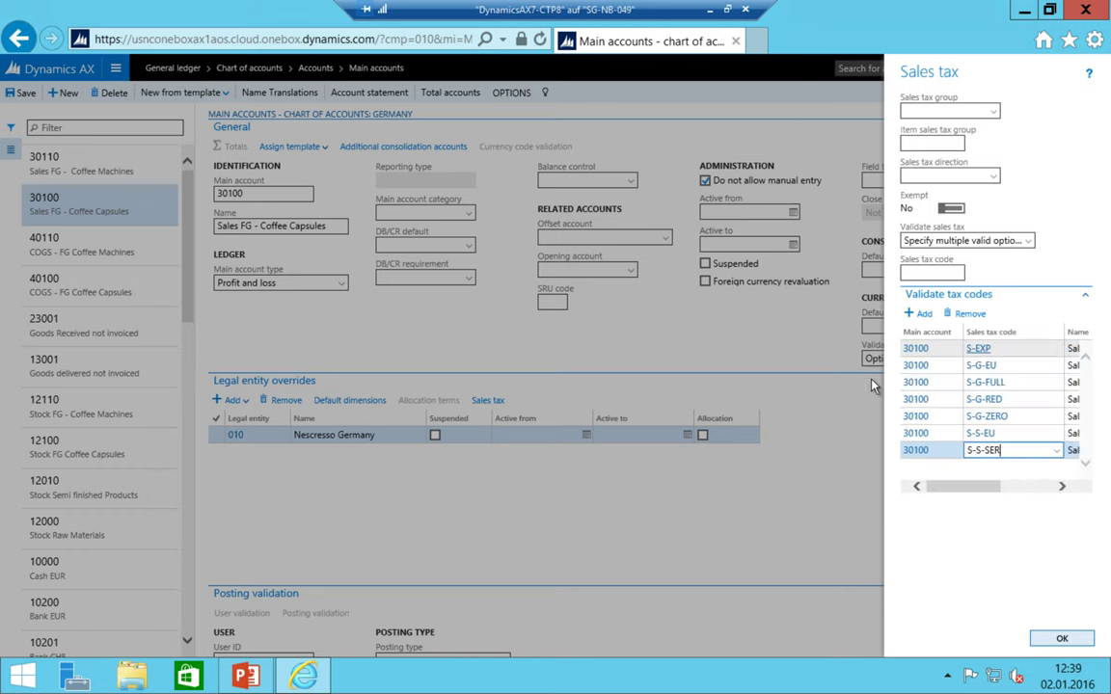
{"action": "left_click", "coordinate": [1062, 638]}
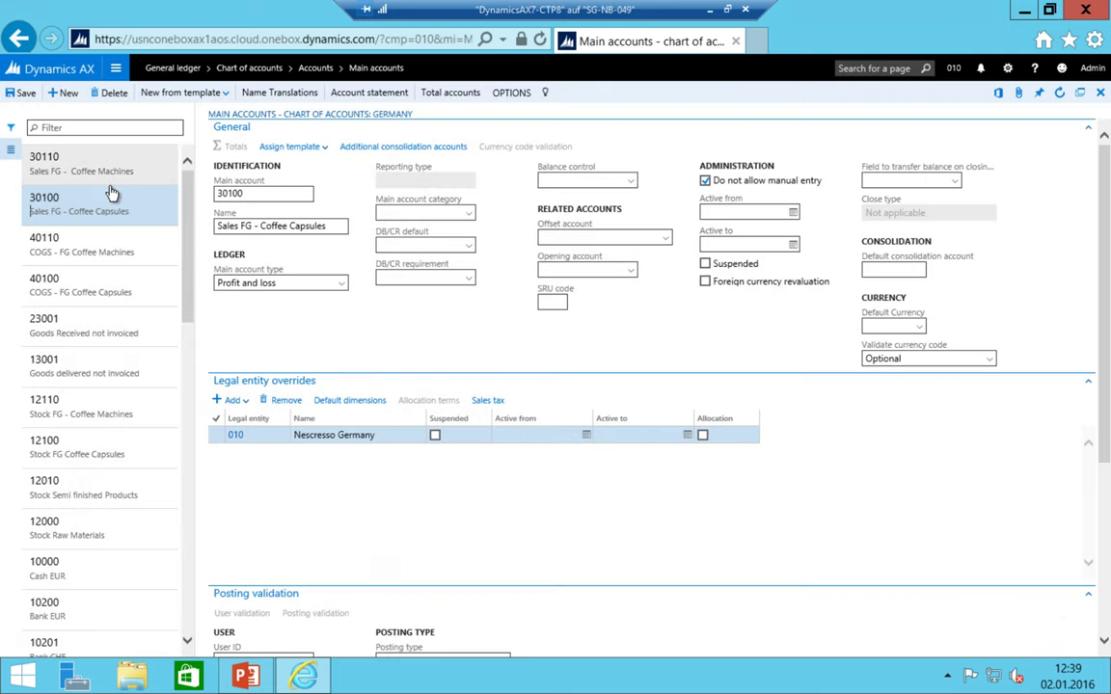
{"action": "left_click", "coordinate": [139, 164]}
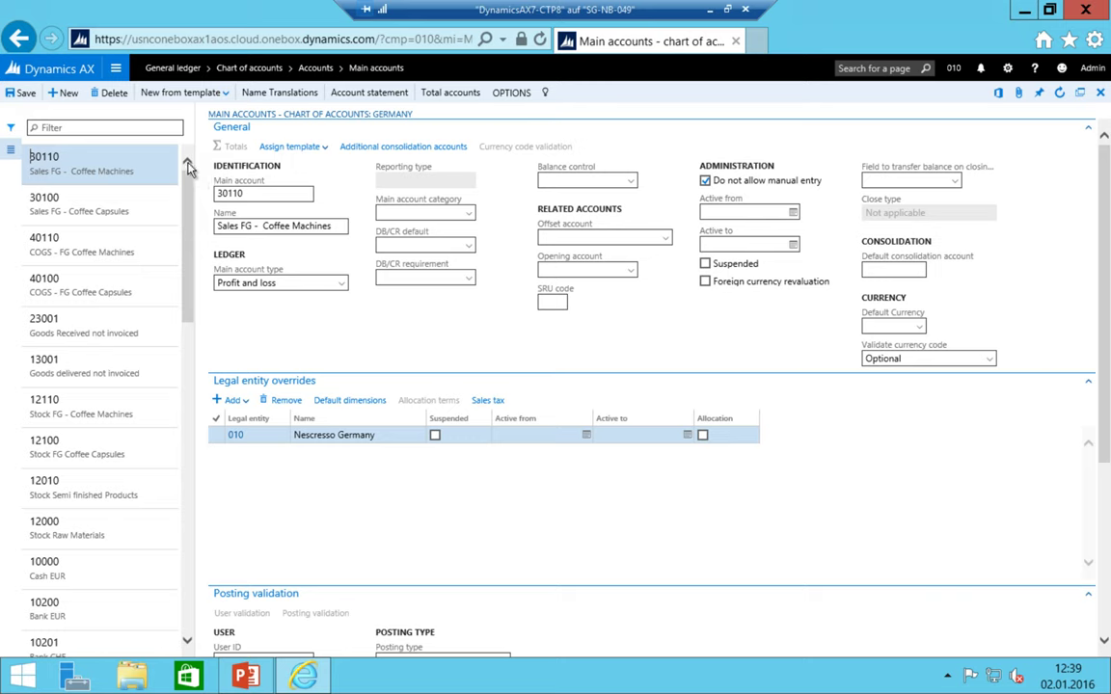
{"action": "left_click", "coordinate": [99, 201]}
{"action": "left_click", "coordinate": [109, 248]}
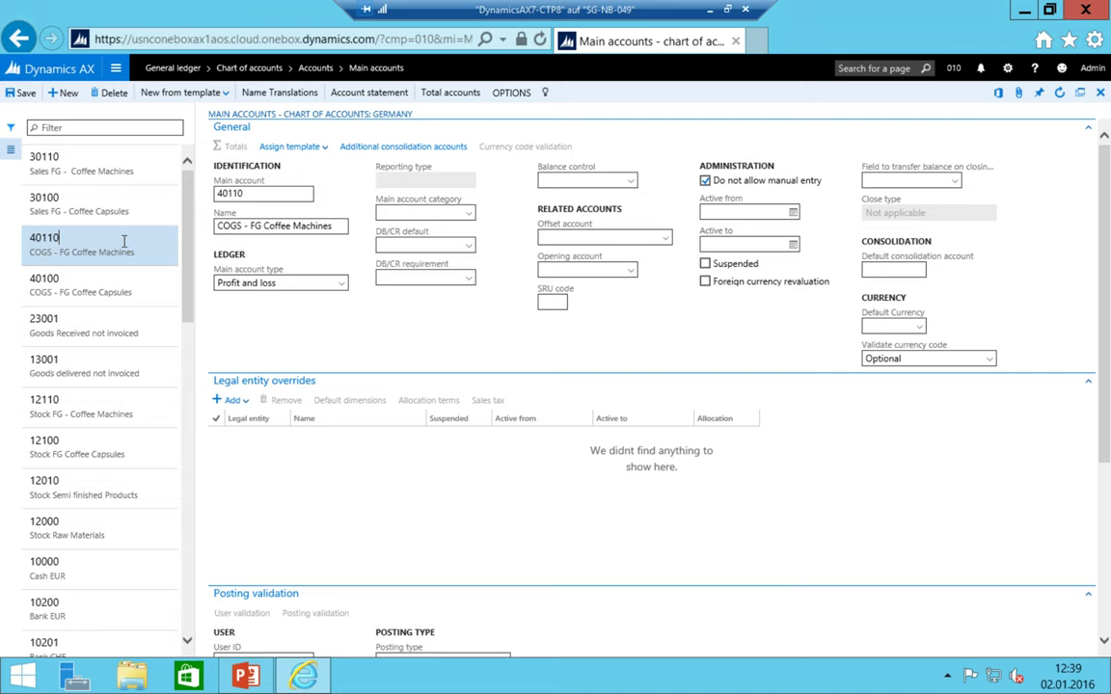
- Create a new main account with the number 40103 in the Germany chart of accounts
{"action": "key", "text": "alt+n"}
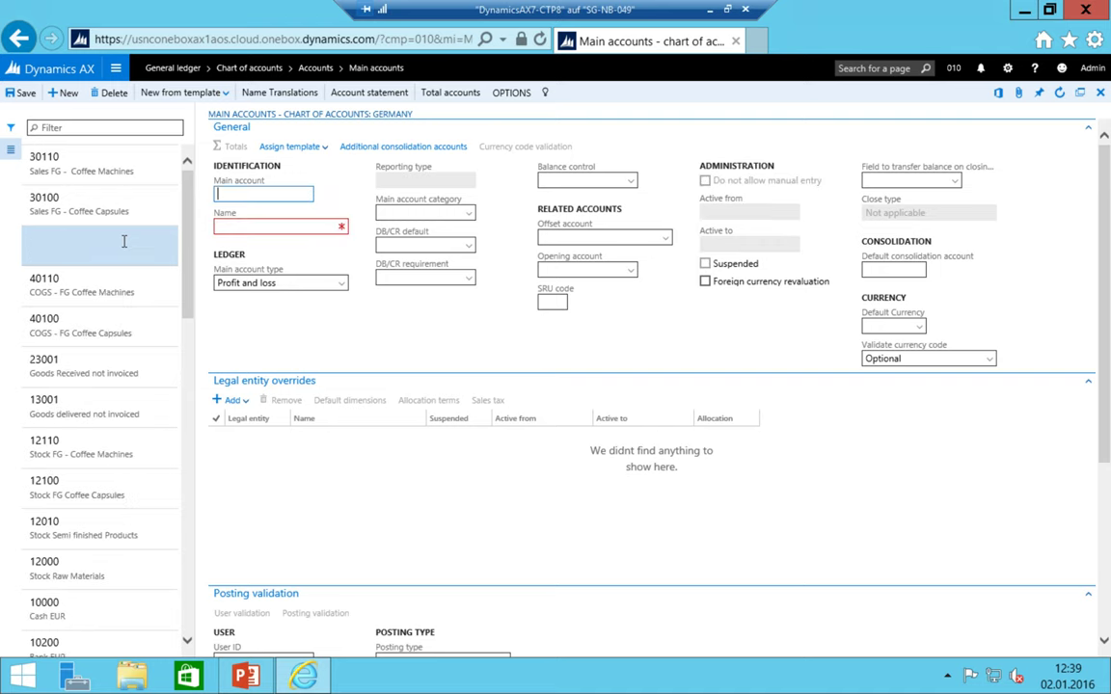
{"action": "type", "text": "40"}
{"action": "type", "text": "010"}
{"action": "key", "text": "BackSpace"}
{"action": "key", "text": "BackSpace"}
{"action": "type", "text": "03"}
{"action": "key", "text": "Tab"}
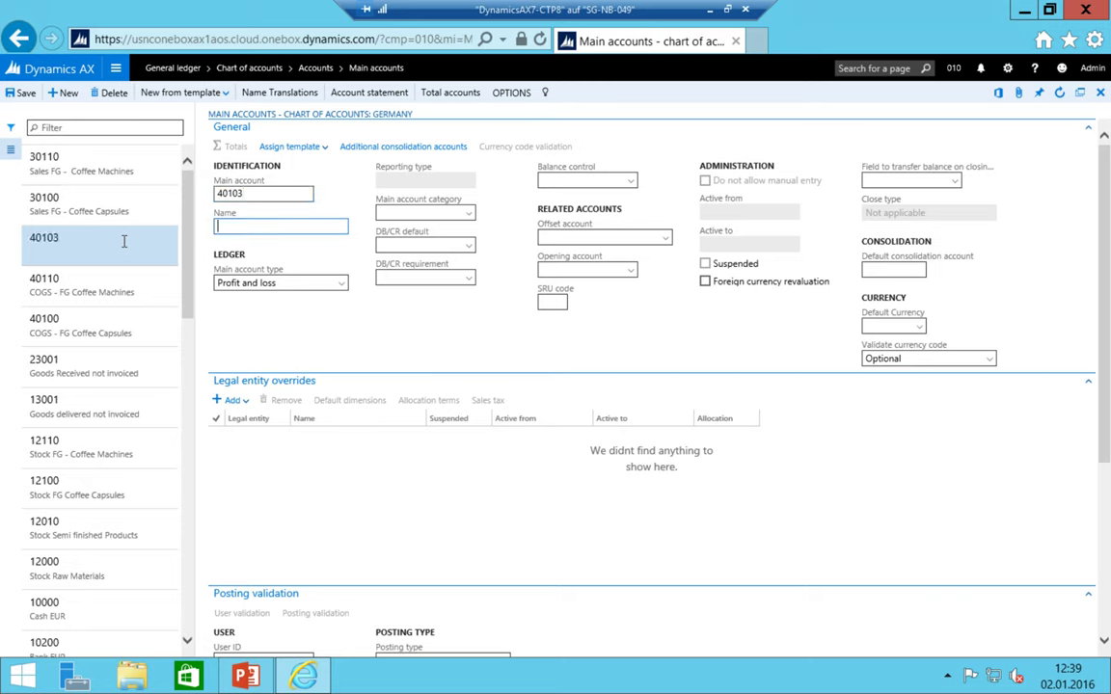
- Name main account 40103 "Return Action - FG Coffee Capsules" and disallow manual entry for it
{"action": "type", "text": "R"}
{"action": "type", "text": "eturn Action"}
{"action": "type", "text": " -"}
{"action": "type", "text": " FG Coffe"}
{"action": "type", "text": "e Capsules"}
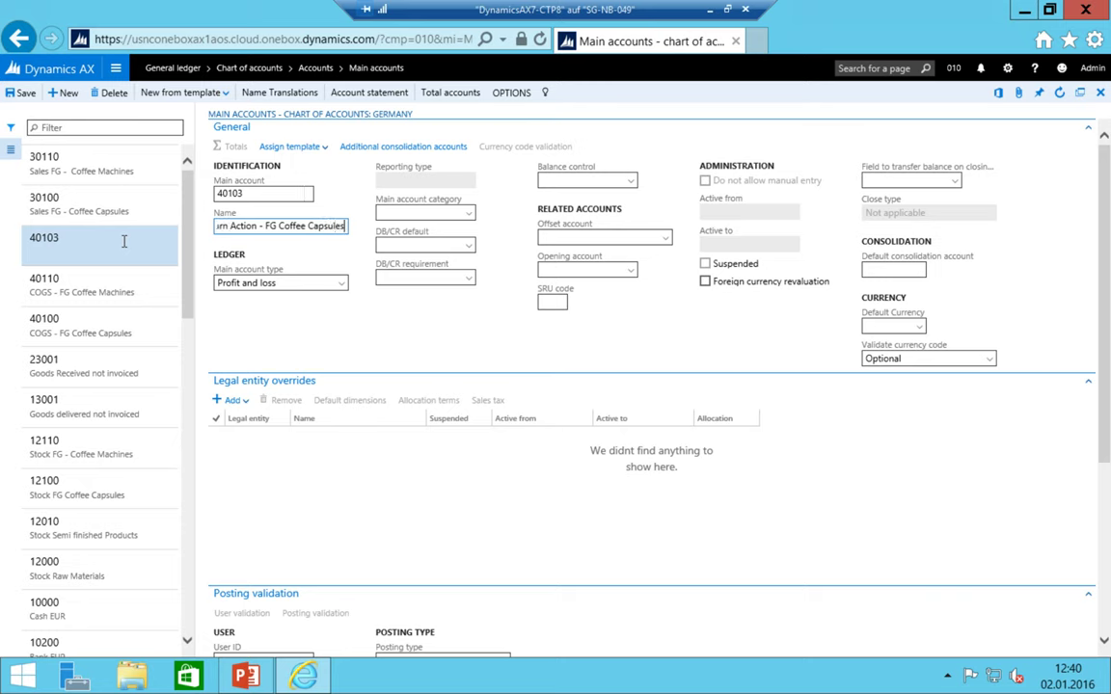
{"action": "key", "text": "Tab"}
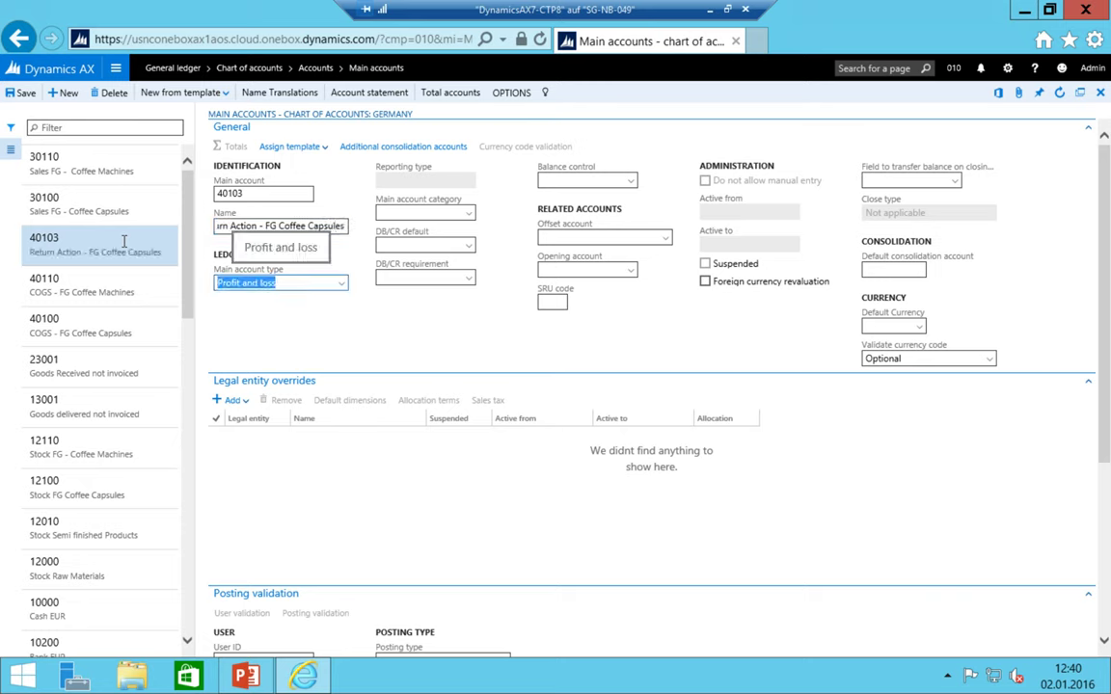
{"action": "left_click", "coordinate": [705, 180]}
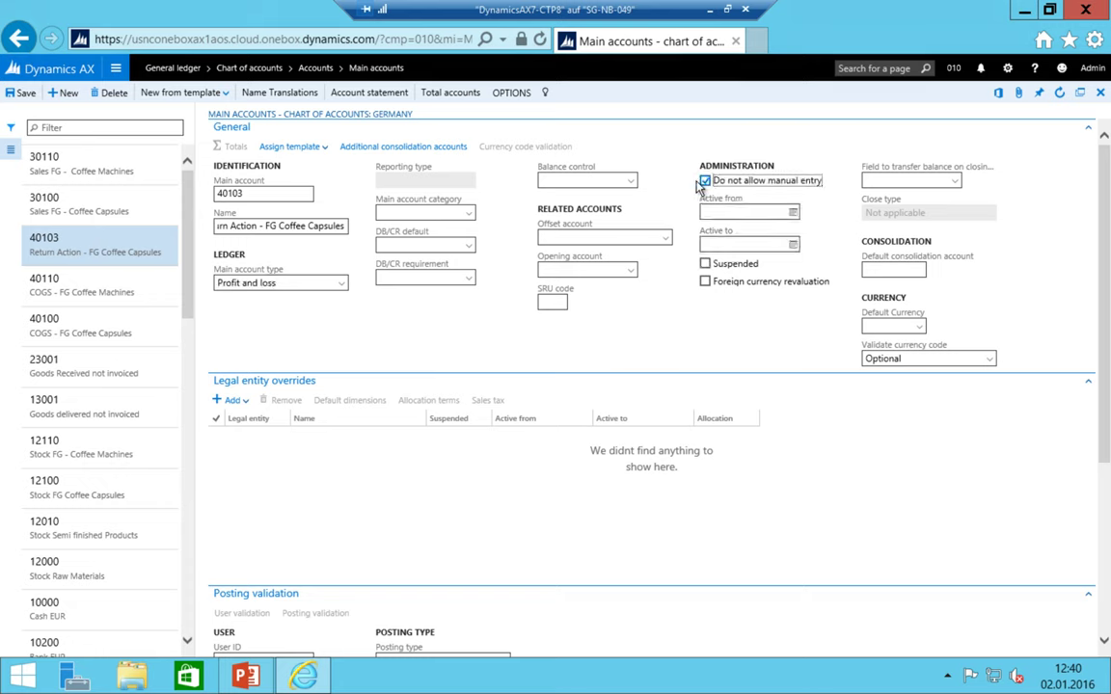
- Create main account 40113 named "Return Action - FG Coffee Machines" and disallow manual entry for it
{"action": "left_click", "coordinate": [102, 252]}
{"action": "key", "text": "alt+n"}
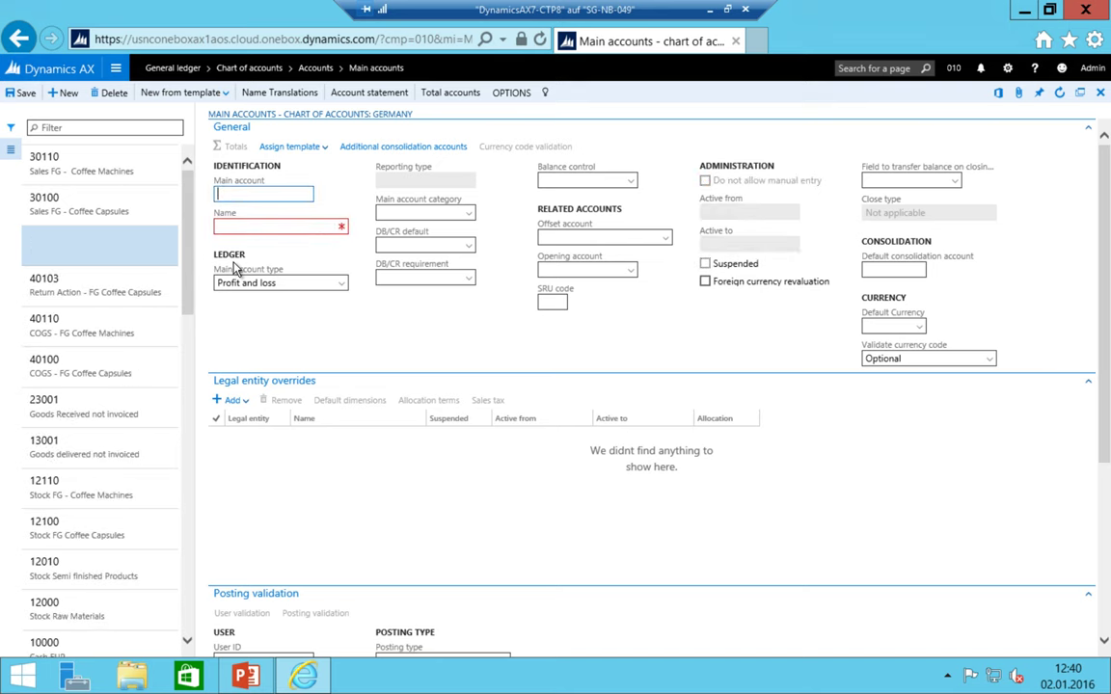
{"action": "type", "text": "40113"}
{"action": "key", "text": "Tab"}
{"action": "type", "text": "Re"}
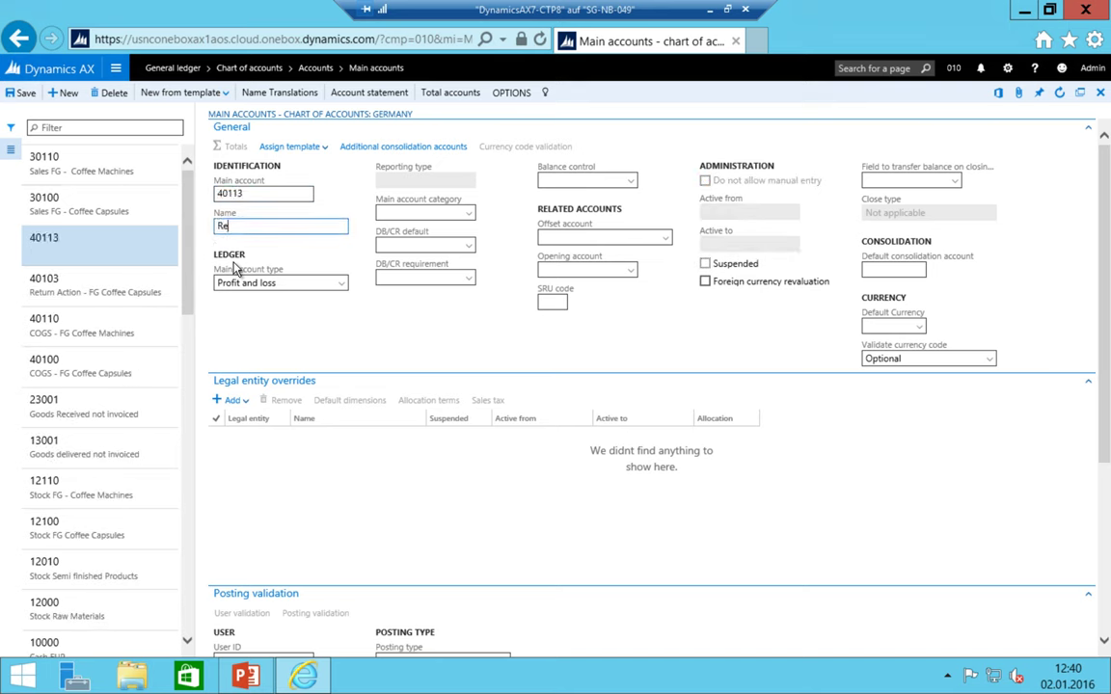
{"action": "type", "text": "turn Action - FG Coffee Machines"}
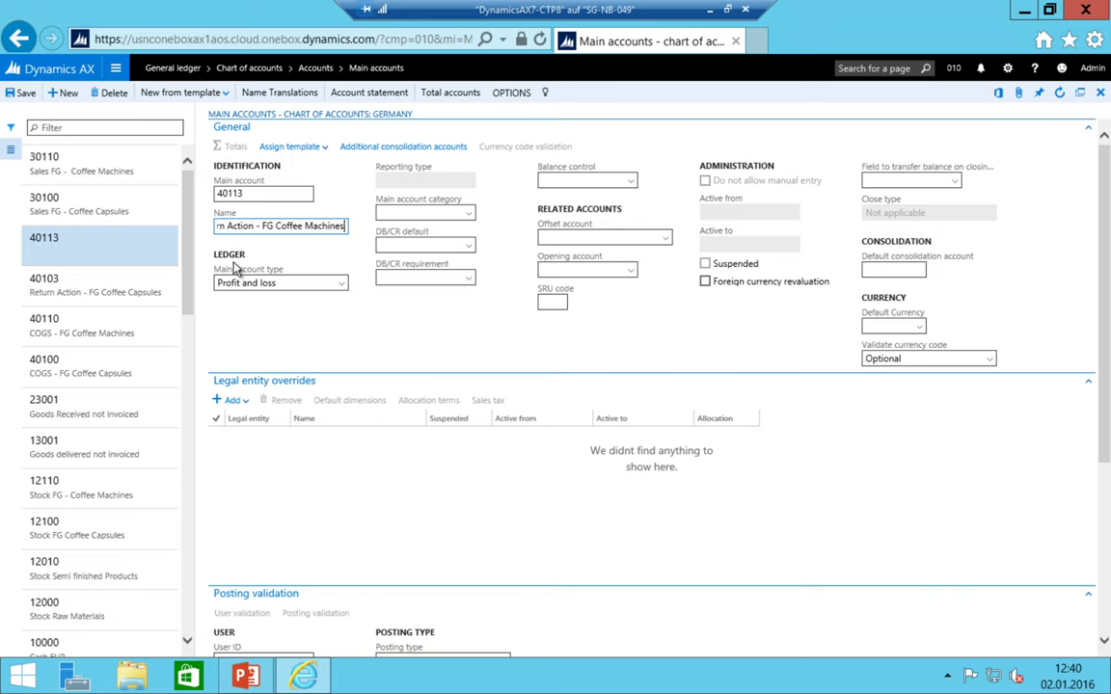
{"action": "key", "text": "Tab"}
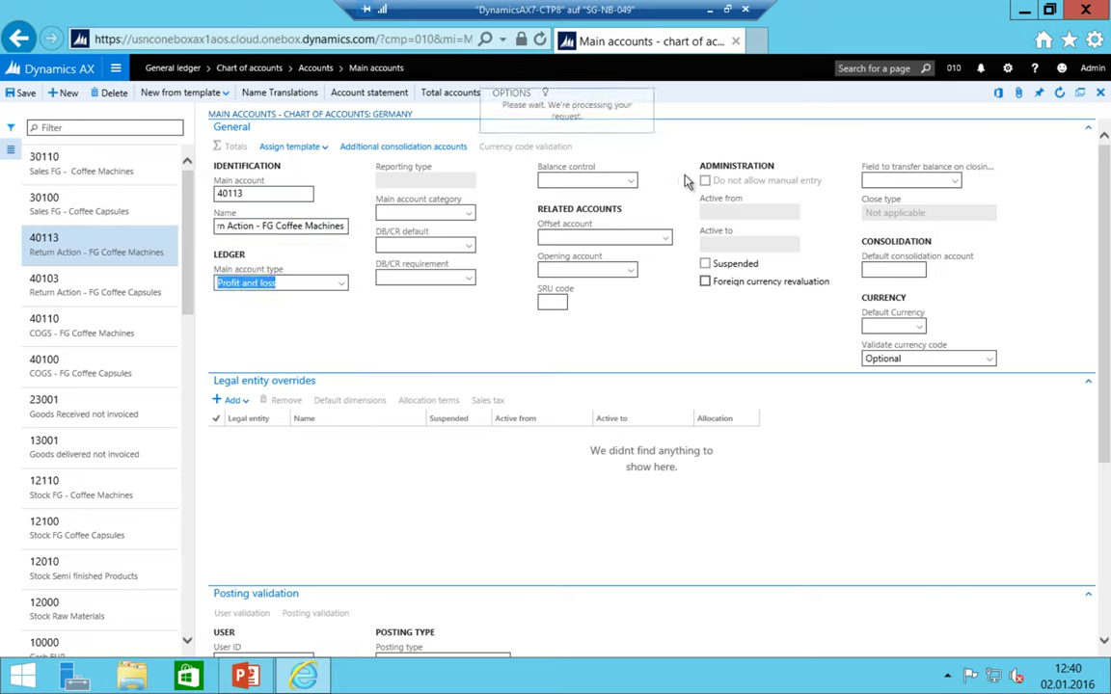
{"action": "left_click", "coordinate": [704, 181]}
{"action": "left_click", "coordinate": [269, 198]}
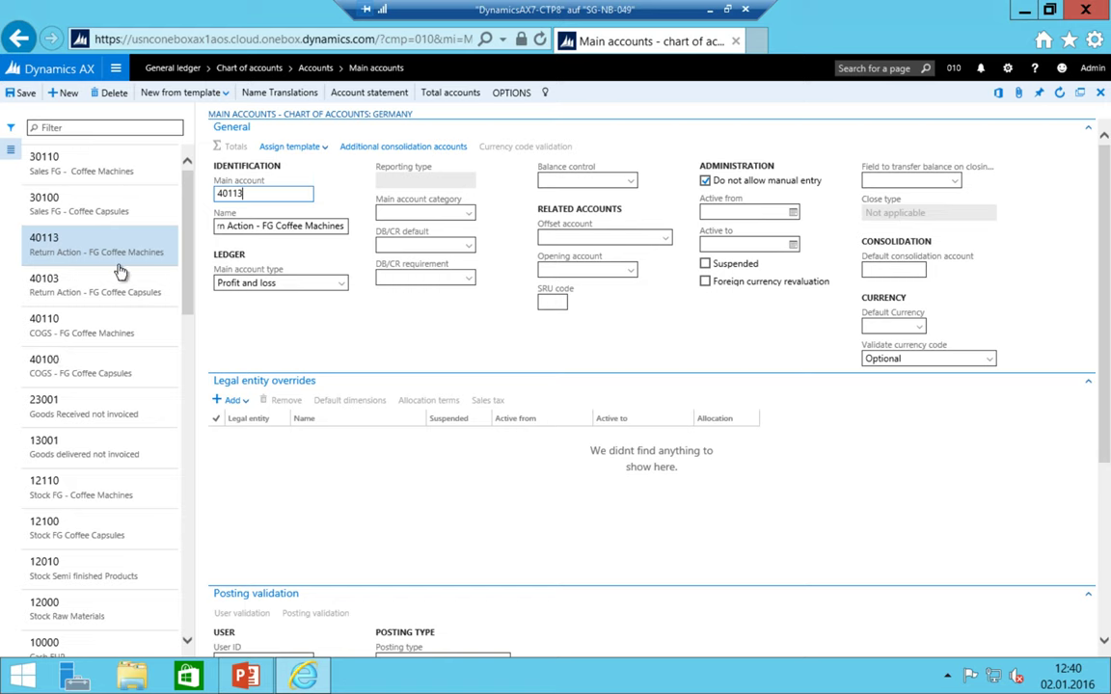
{"action": "key", "text": "BackSpace"}
{"action": "type", "text": "2"}
{"action": "key", "text": "BackSpace"}
{"action": "type", "text": "3"}
- Create main account 40003 named "Return Action - Raw Materials" and disallow manual entry for it
{"action": "key", "text": "alt+n"}
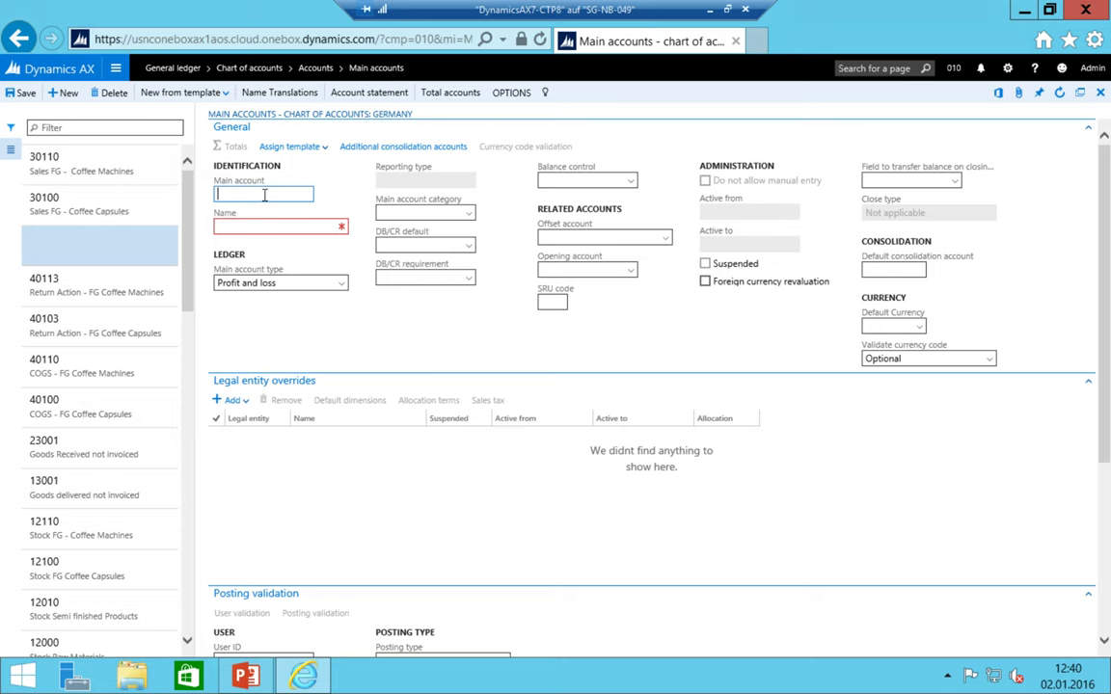
{"action": "type", "text": "40003"}
{"action": "key", "text": "Tab"}
{"action": "type", "text": "Return Action - "}
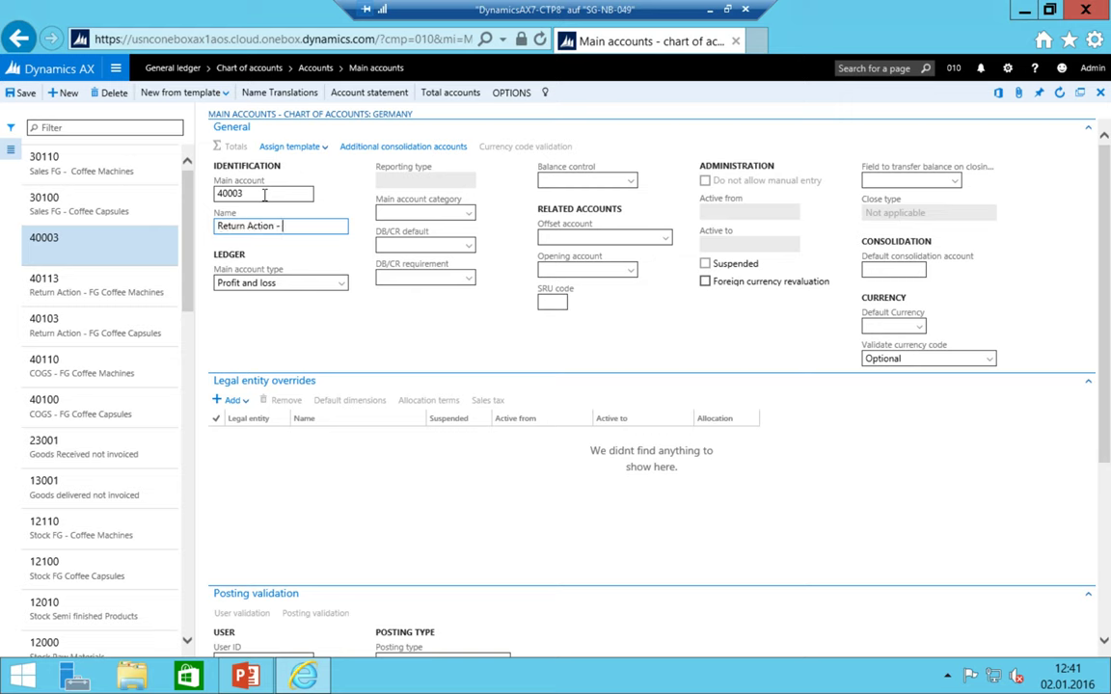
{"action": "type", "text": "Raw Materials"}
{"action": "key", "text": "Tab"}
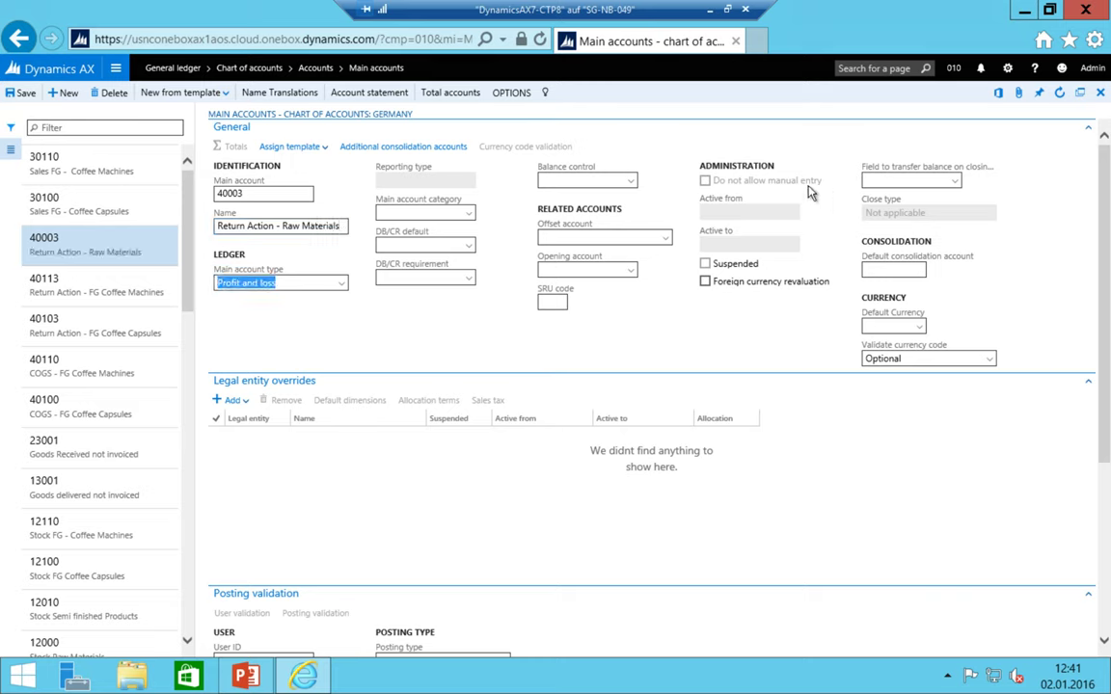
{"action": "left_click", "coordinate": [705, 180]}
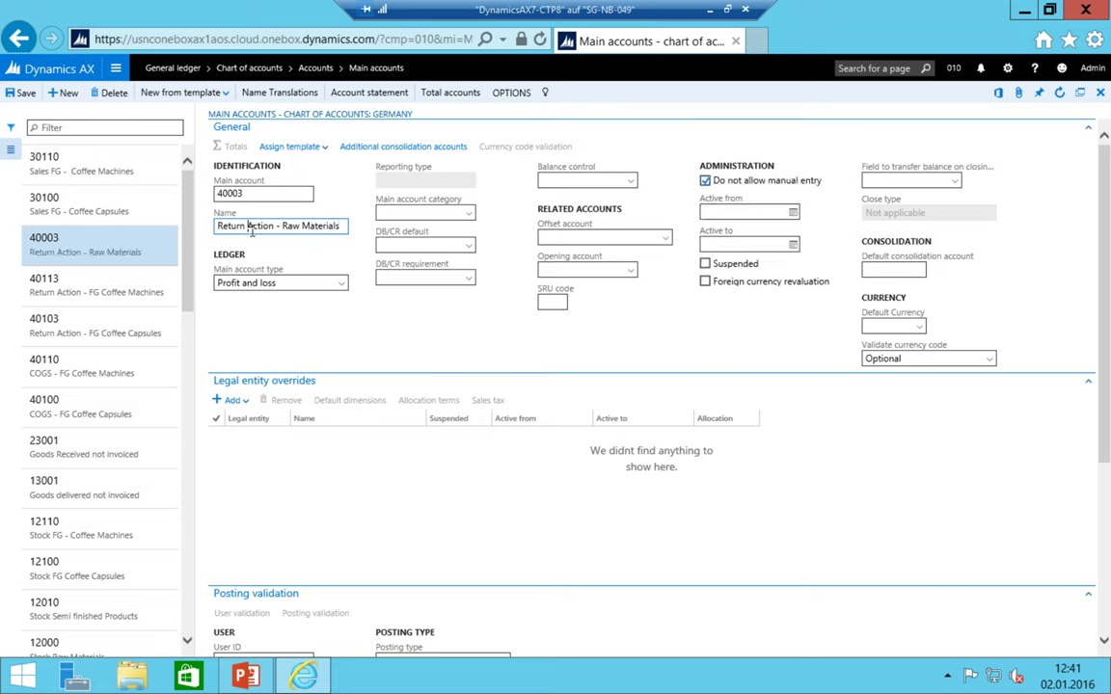
{"action": "left_click", "coordinate": [247, 226]}
- Create main account 40013 named "Return Action - Semi finished goods" and disallow manual entry for it
{"action": "left_click", "coordinate": [152, 239]}
{"action": "key", "text": "alt+n"}
{"action": "type", "text": "4000"}
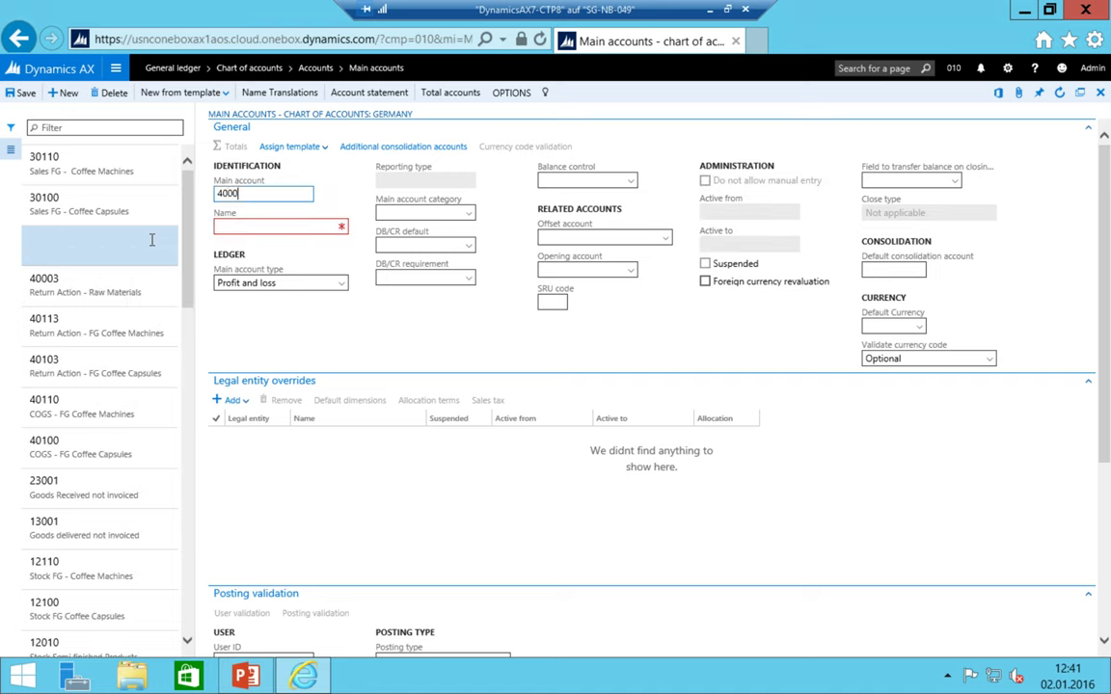
{"action": "type", "text": "13"}
{"action": "key", "text": "Tab"}
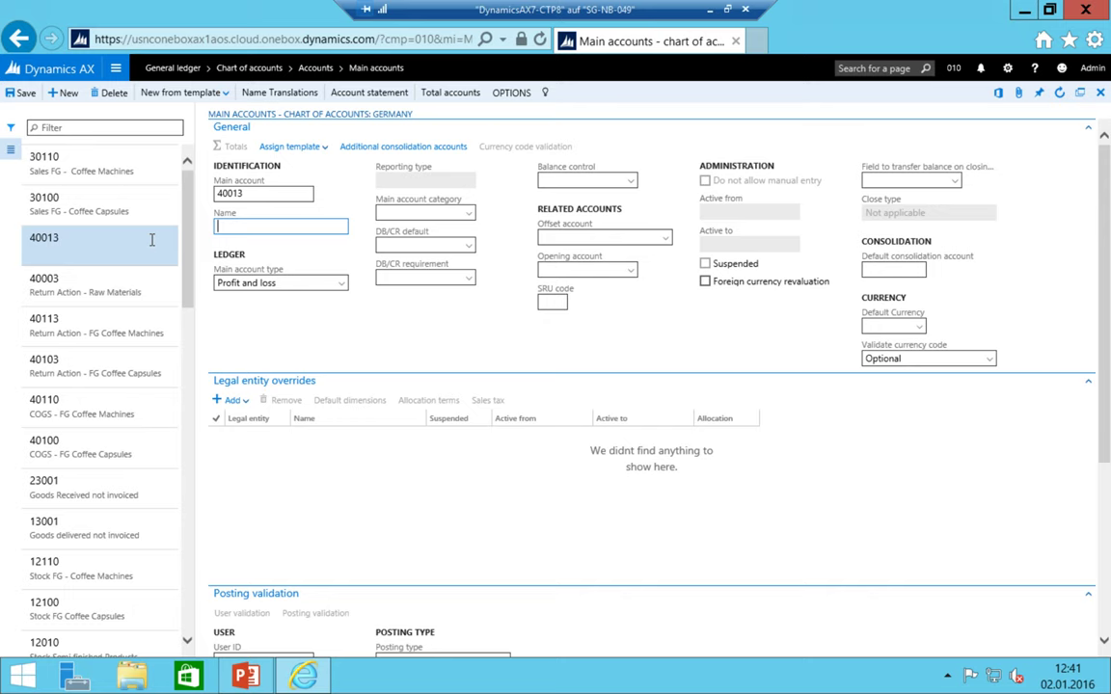
{"action": "type", "text": "Return Action - Semi finishe"}
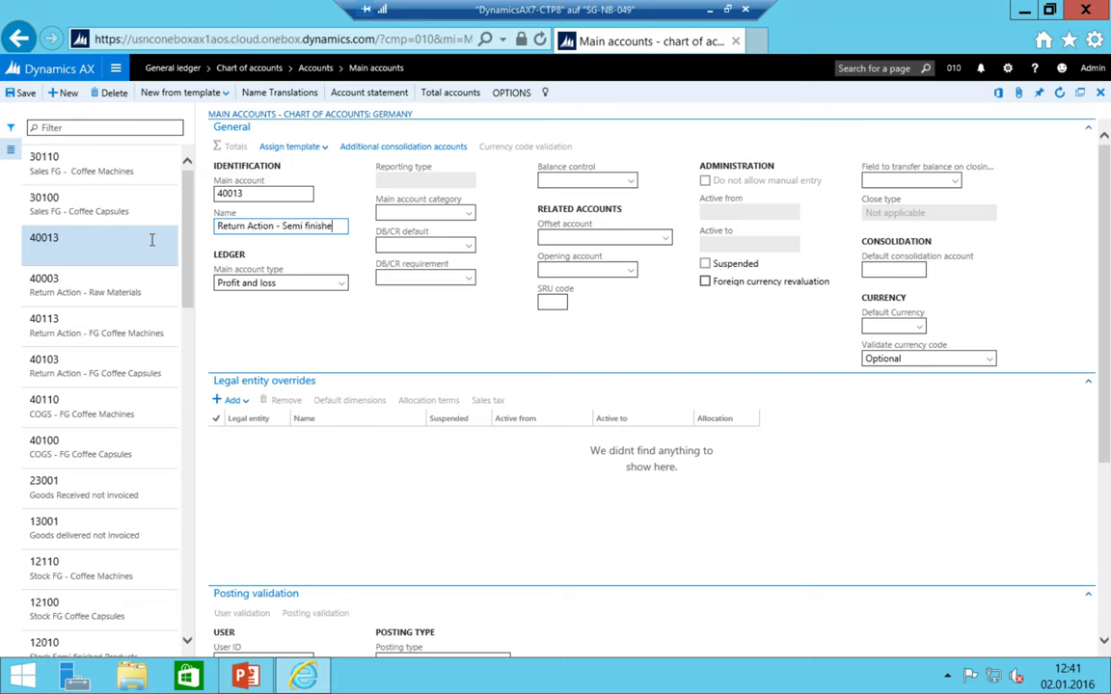
{"action": "type", "text": "d goods"}
{"action": "key", "text": "Tab"}
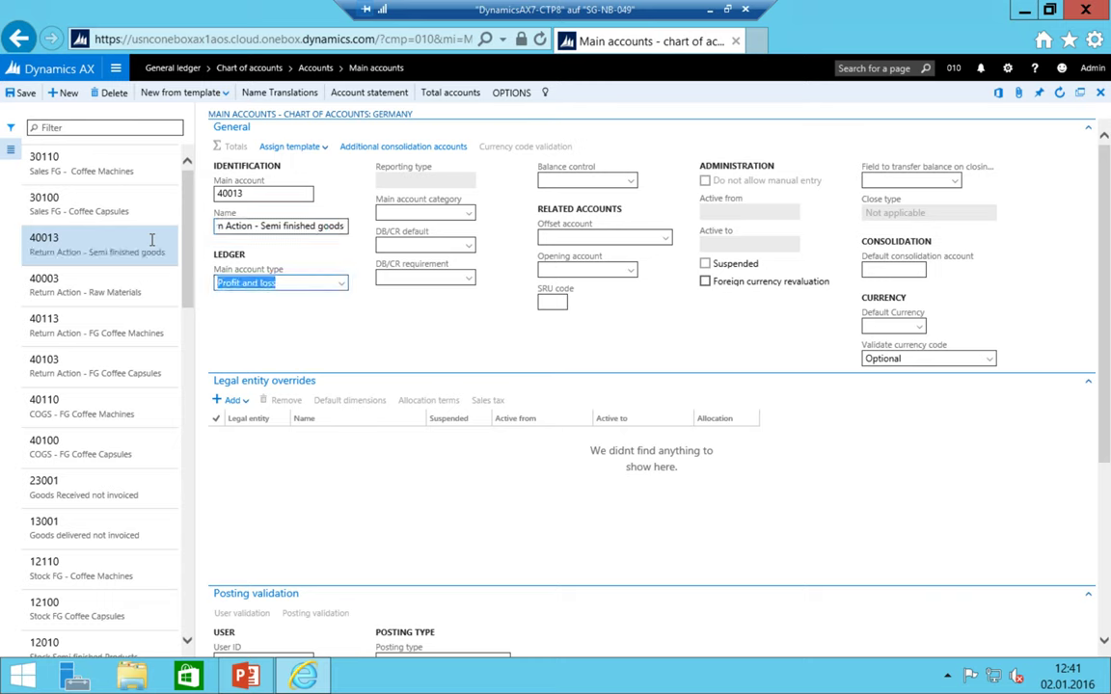
{"action": "left_click", "coordinate": [706, 180]}
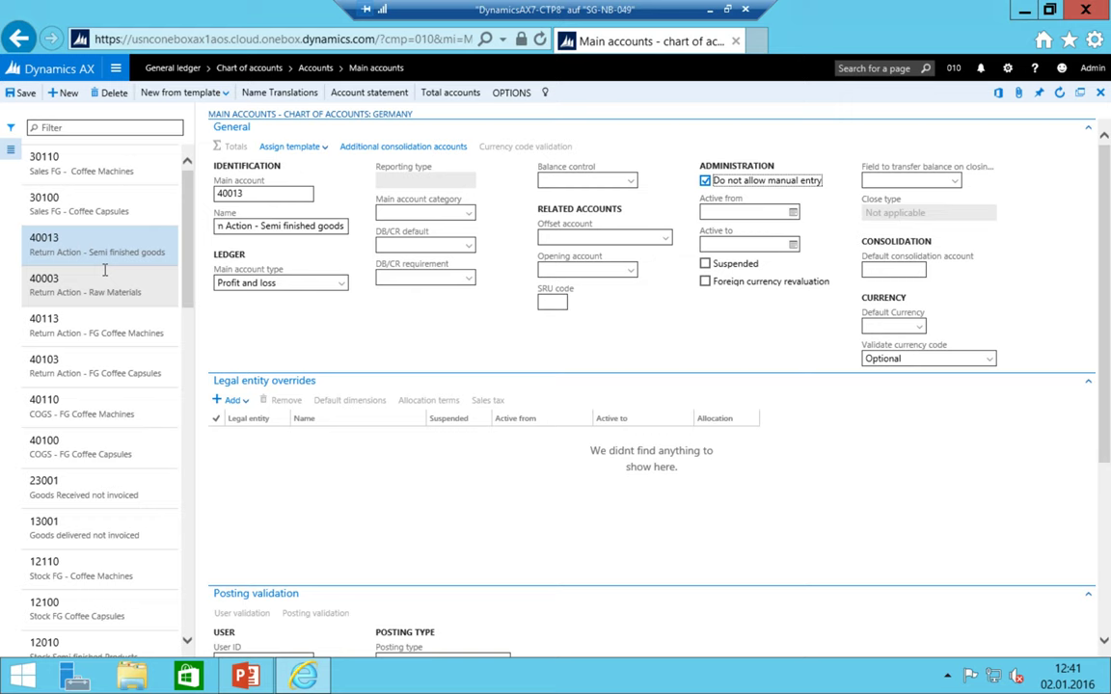
{"action": "left_click", "coordinate": [82, 160]}
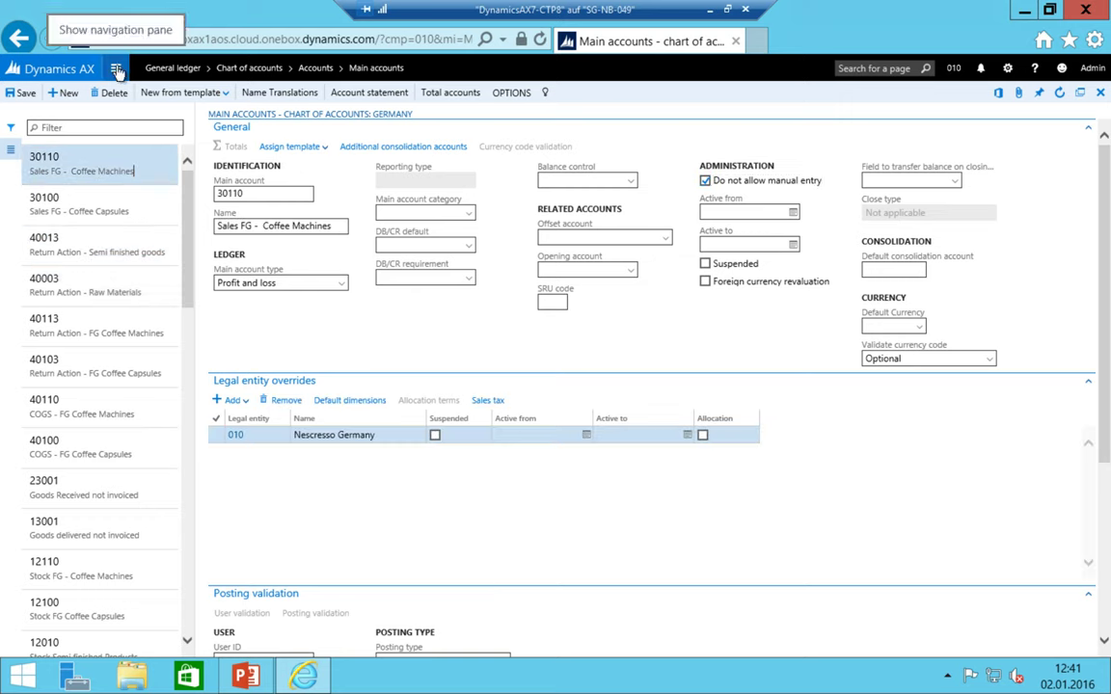
{"action": "left_click", "coordinate": [96, 323]}
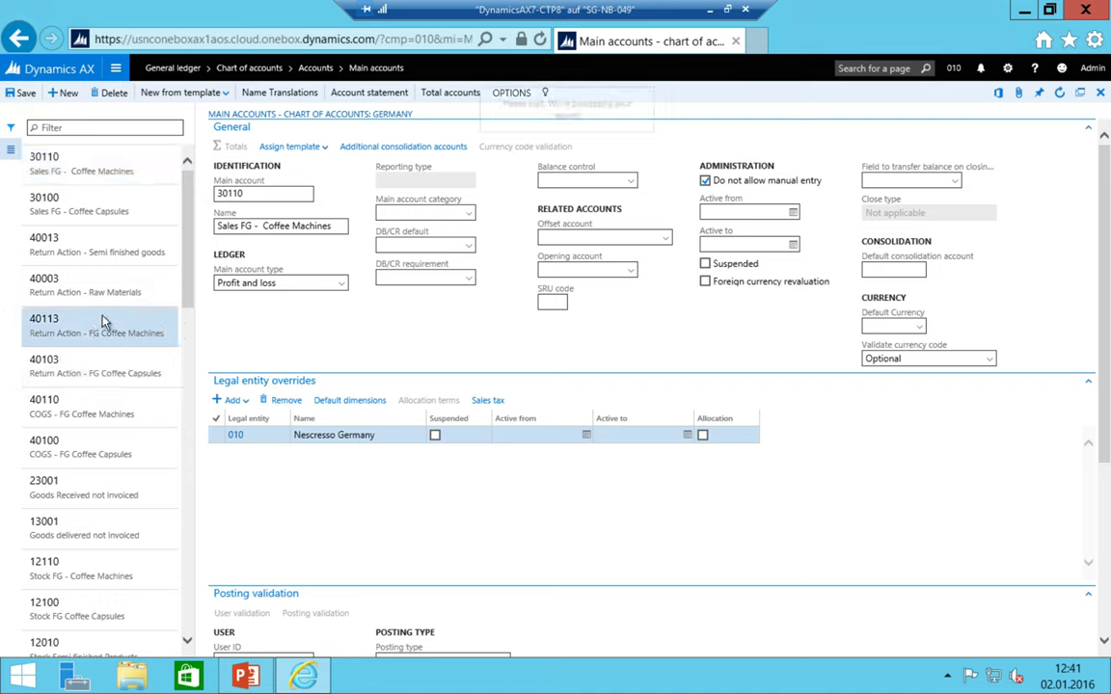
{"action": "left_click", "coordinate": [82, 407]}
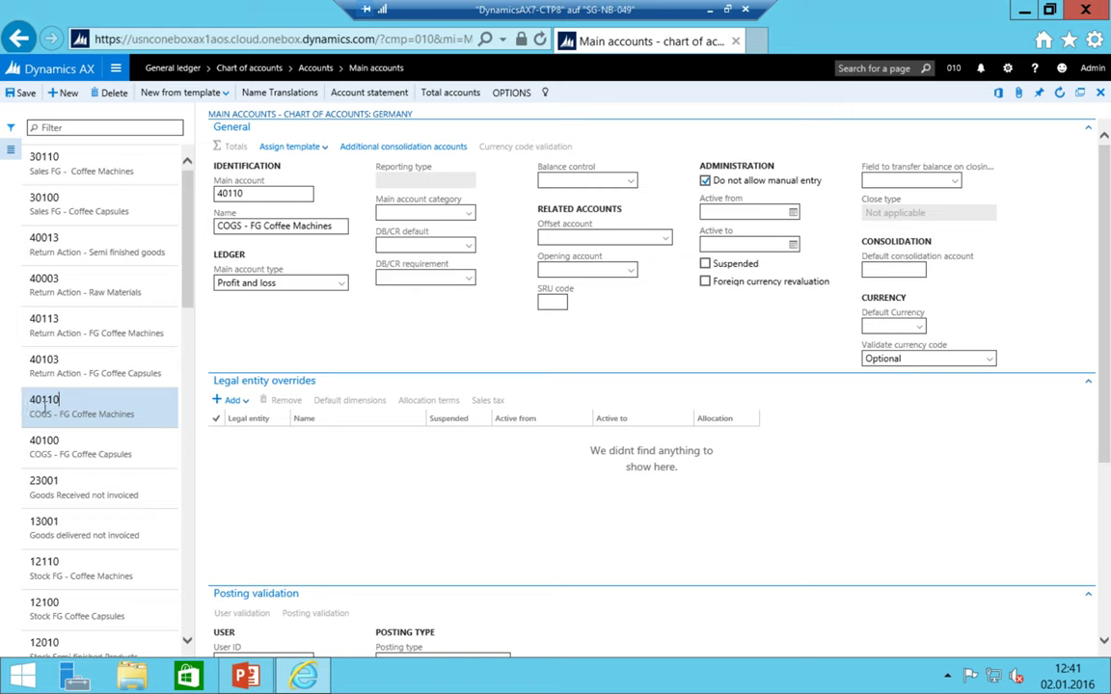
{"action": "left_click", "coordinate": [67, 248]}
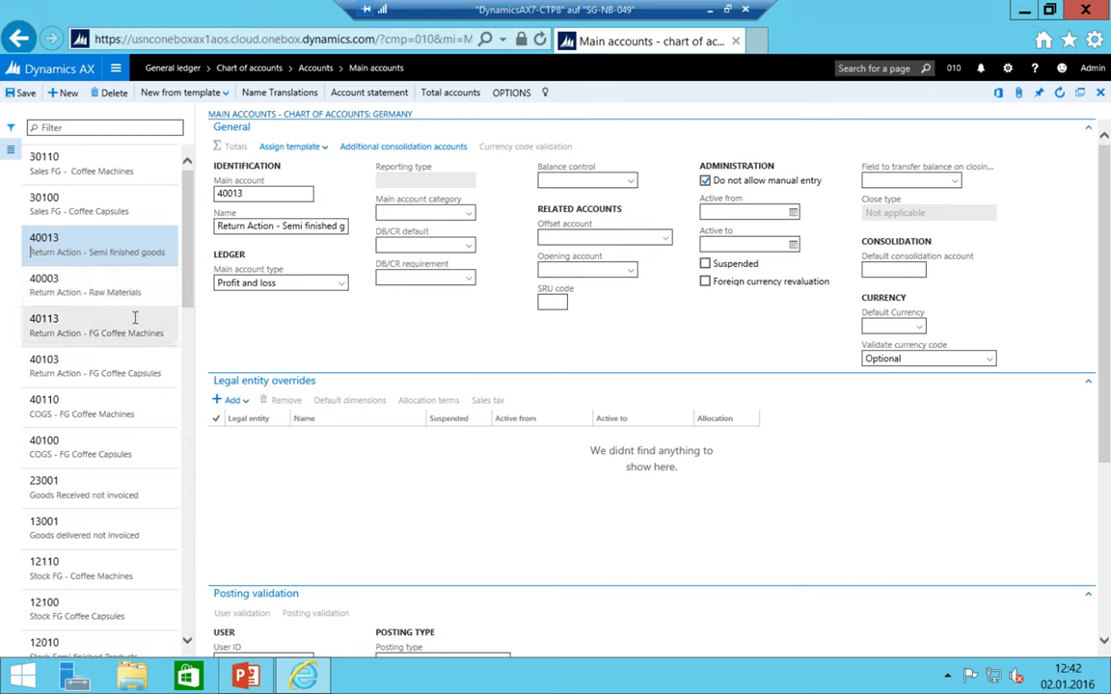
- Add a Nescresso Germany legal entity override to main account 40103 and set its sales tax validation to Specify multiple valid options
{"action": "left_click", "coordinate": [27, 357]}
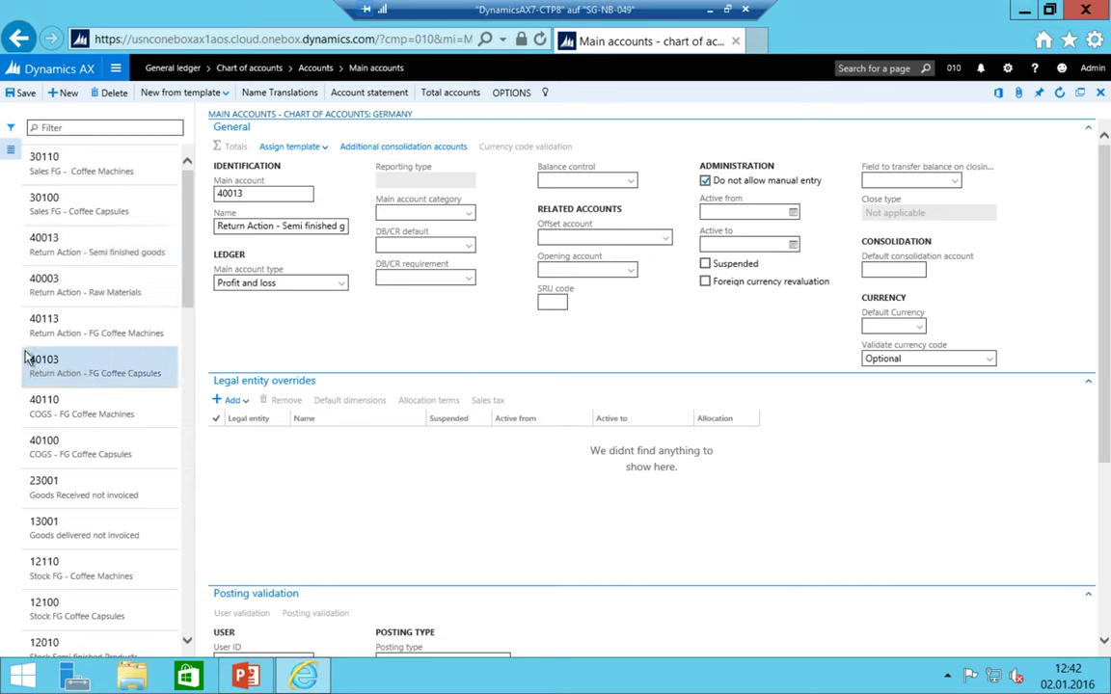
{"action": "left_click", "coordinate": [229, 400]}
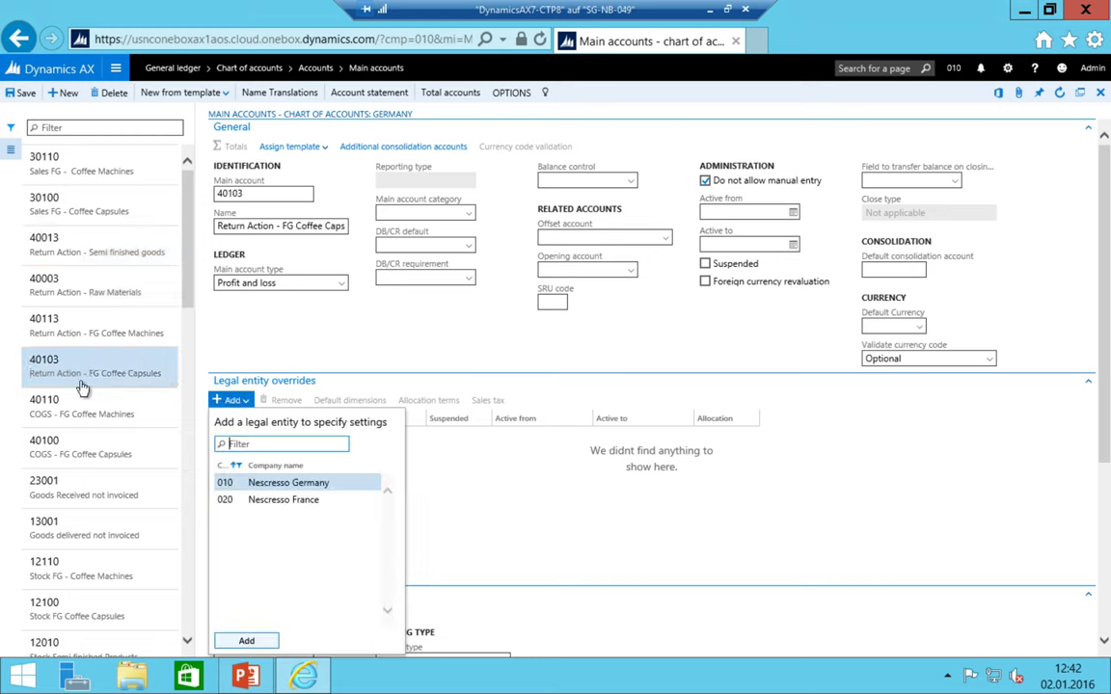
{"action": "left_click", "coordinate": [265, 482]}
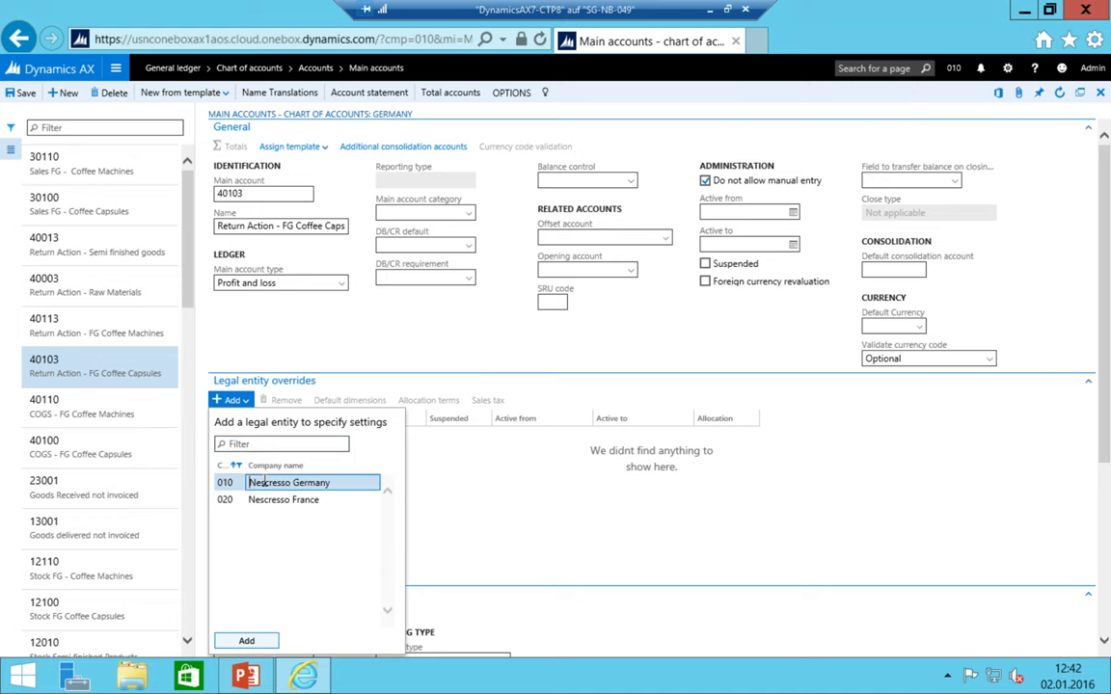
{"action": "left_click", "coordinate": [246, 640]}
{"action": "left_click", "coordinate": [494, 401]}
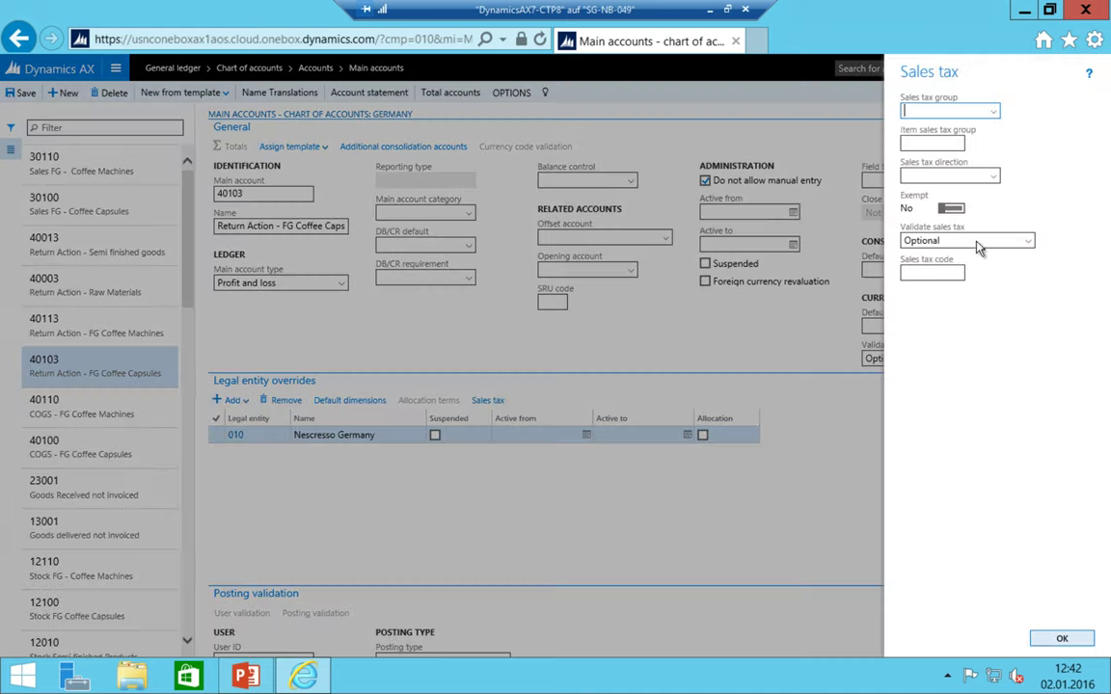
{"action": "left_click", "coordinate": [980, 237]}
{"action": "left_click", "coordinate": [1022, 308]}
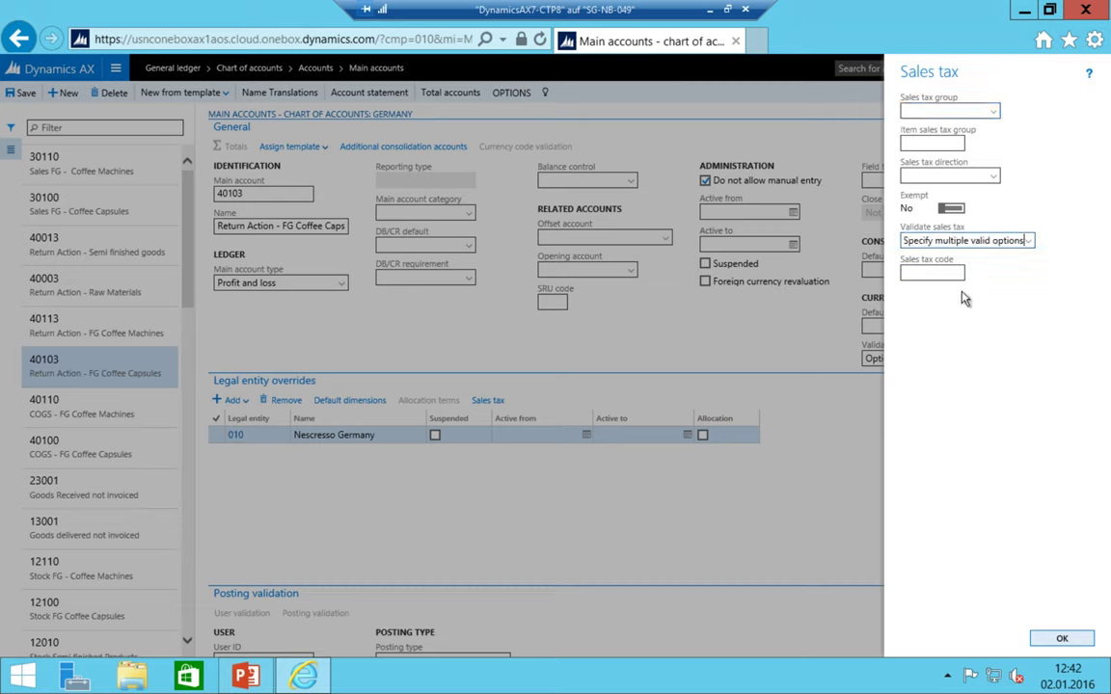
- Add the purchase goods codes P-G-EU, P-G-FULL, P-G-RED and P-G-ZERO to the validated tax codes of main account 40103
{"action": "left_click", "coordinate": [919, 313]}
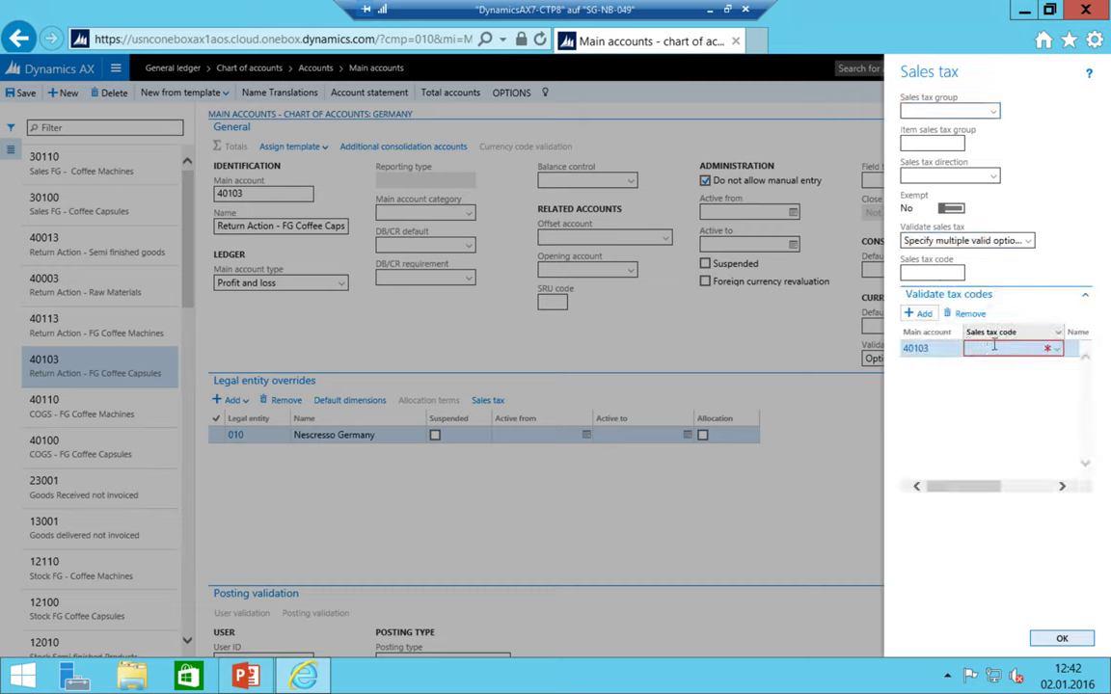
{"action": "key", "text": "alt+Down"}
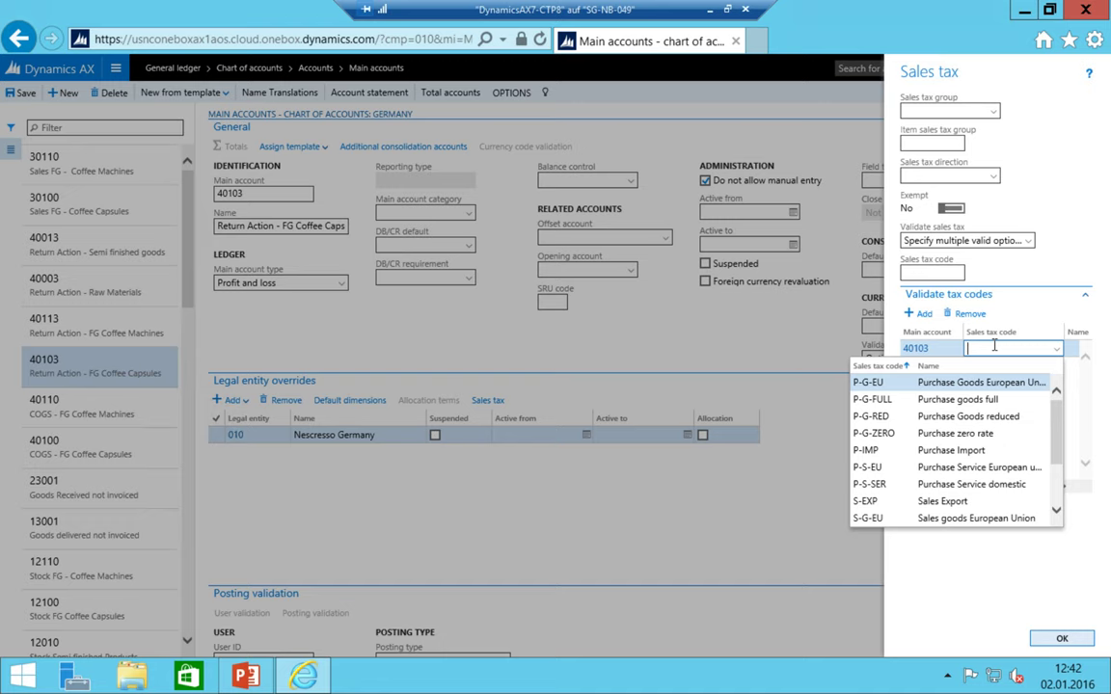
{"action": "key", "text": "Return"}
{"action": "key", "text": "Down"}
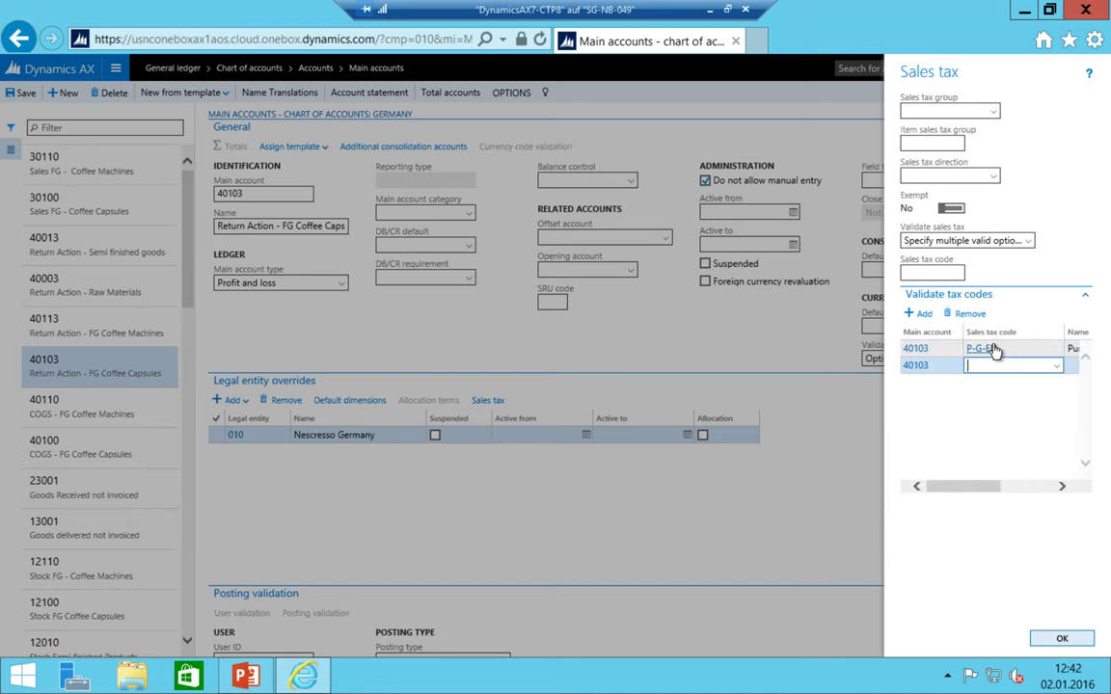
{"action": "key", "text": "alt+Down"}
{"action": "key", "text": "Down"}
{"action": "key", "text": "Return"}
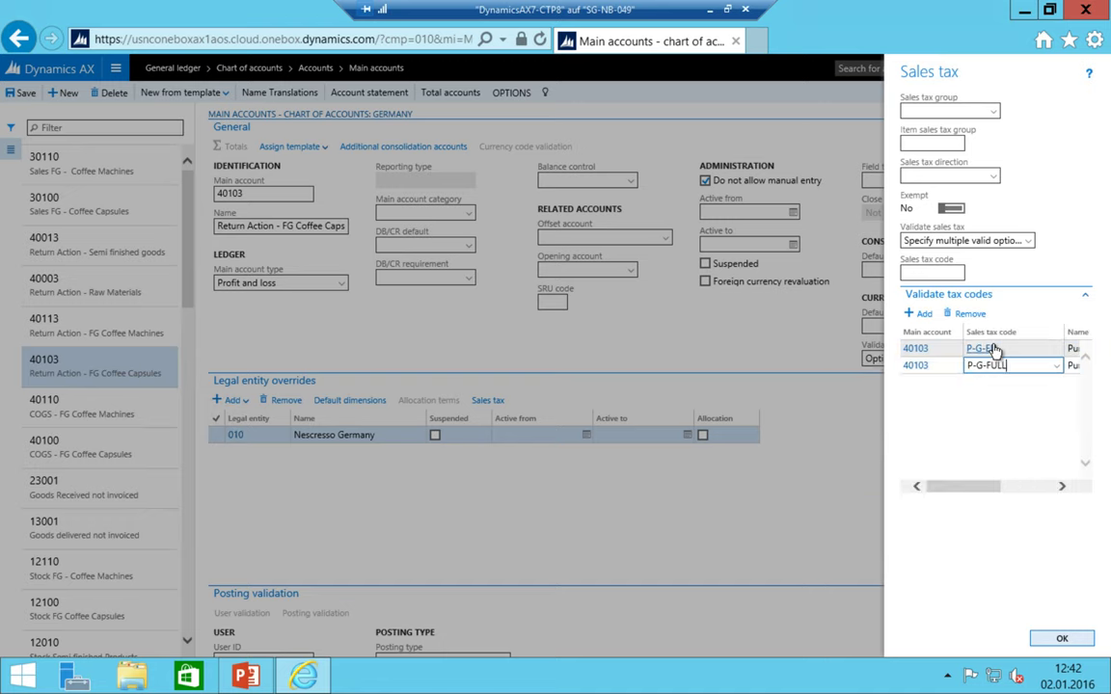
{"action": "key", "text": "Down"}
{"action": "key", "text": "alt+Down"}
{"action": "key", "text": "Down"}
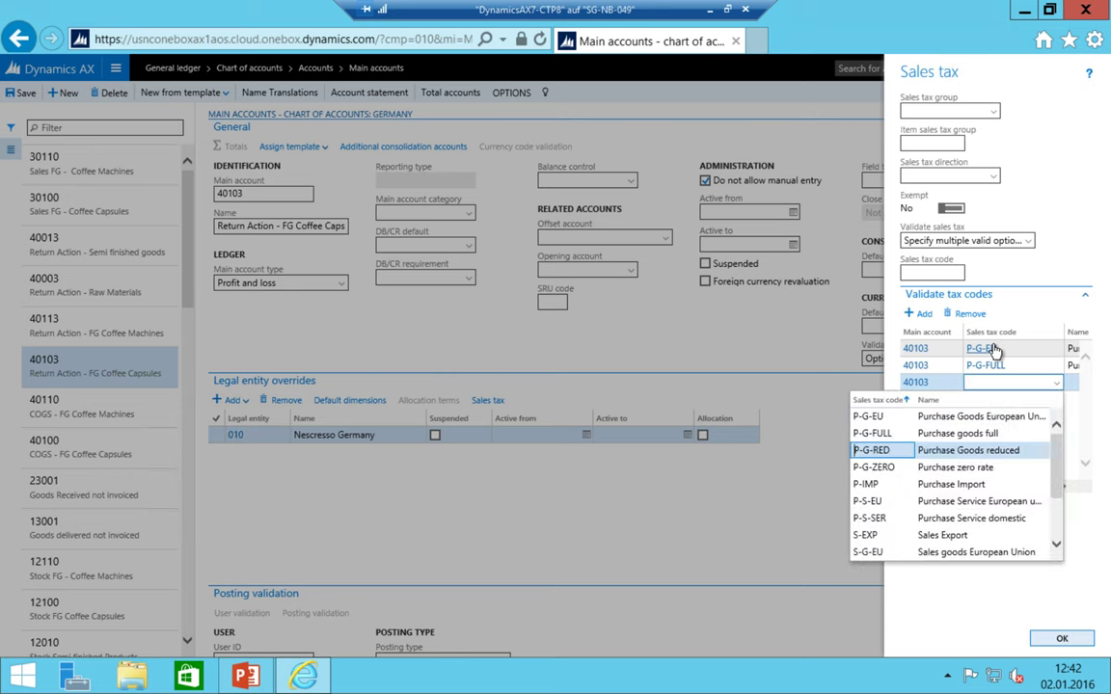
{"action": "key", "text": "Return"}
{"action": "key", "text": "Down"}
{"action": "key", "text": "alt+Down"}
{"action": "key", "text": "Down"}
{"action": "key", "text": "Down"}
{"action": "key", "text": "Down"}
{"action": "key", "text": "Return"}
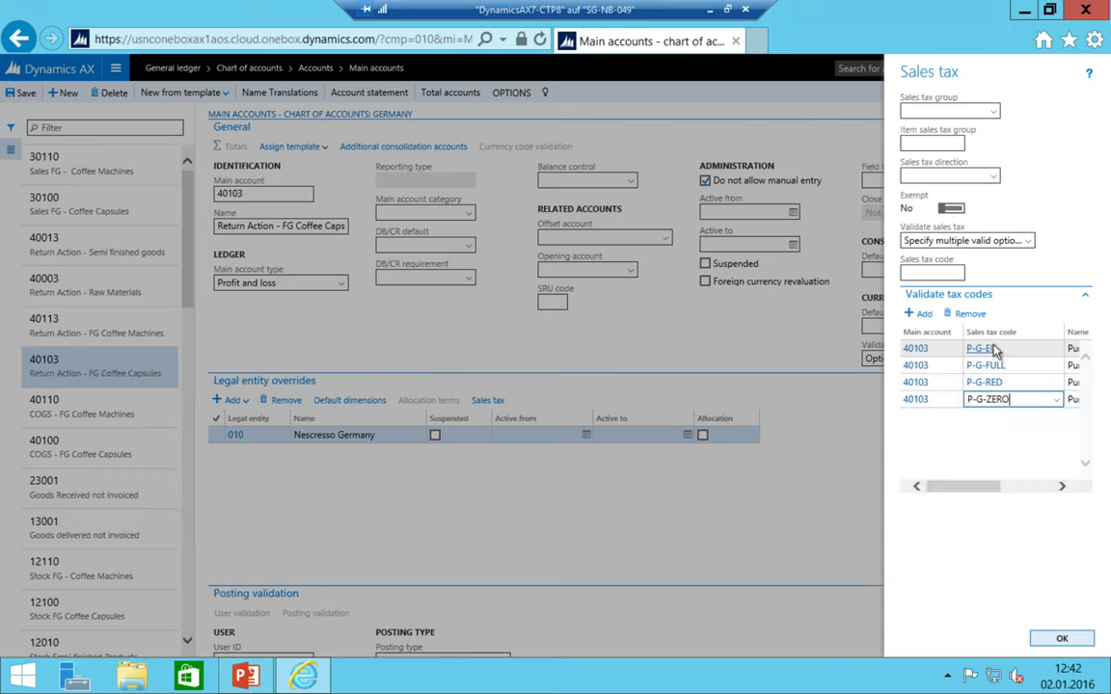
- Add the purchase import and service codes P-IMP, P-S-EU and P-S-SER to the validated tax codes of main account 40103
{"action": "key", "text": "Down"}
{"action": "key", "text": "alt+Down"}
{"action": "key", "text": "Down"}
{"action": "key", "text": "Down"}
{"action": "key", "text": "Down"}
{"action": "key", "text": "Down"}
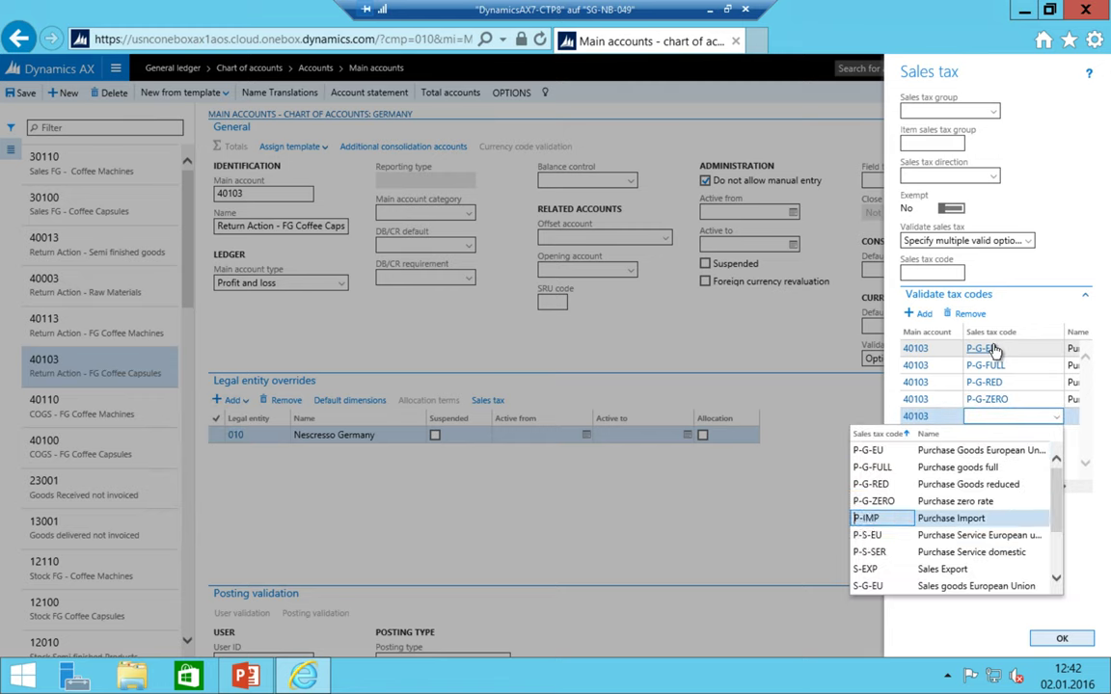
{"action": "key", "text": "Return"}
{"action": "key", "text": "Down"}
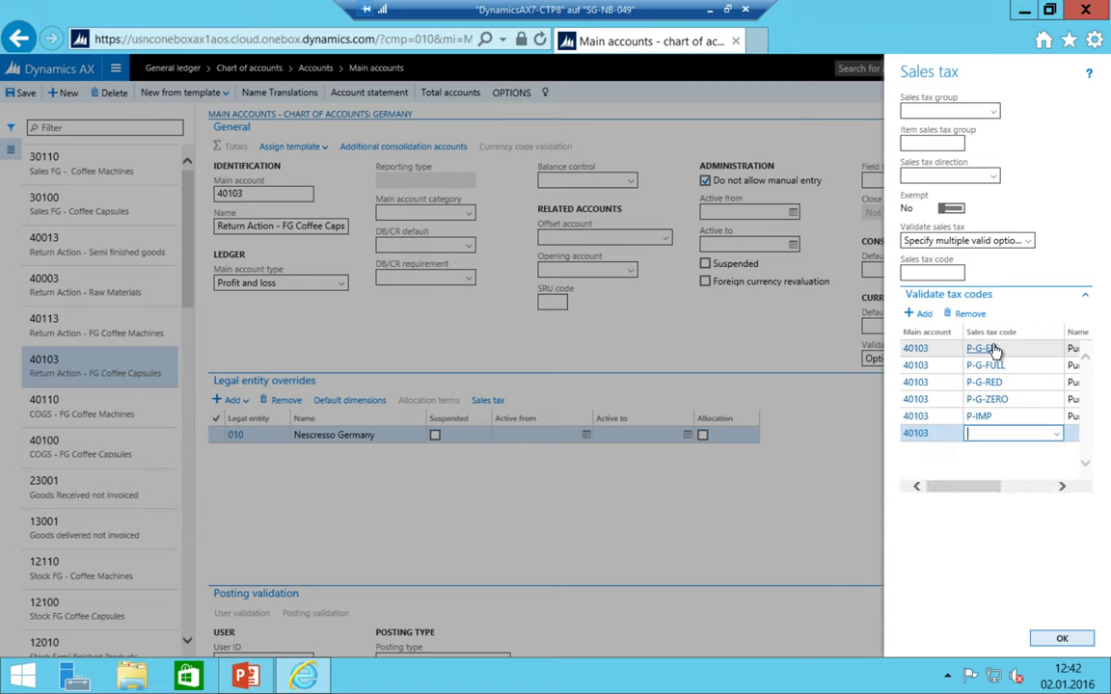
{"action": "key", "text": "alt+Down"}
{"action": "key", "text": "Down"}
{"action": "key", "text": "Down"}
{"action": "key", "text": "Down"}
{"action": "key", "text": "Down"}
{"action": "key", "text": "Down"}
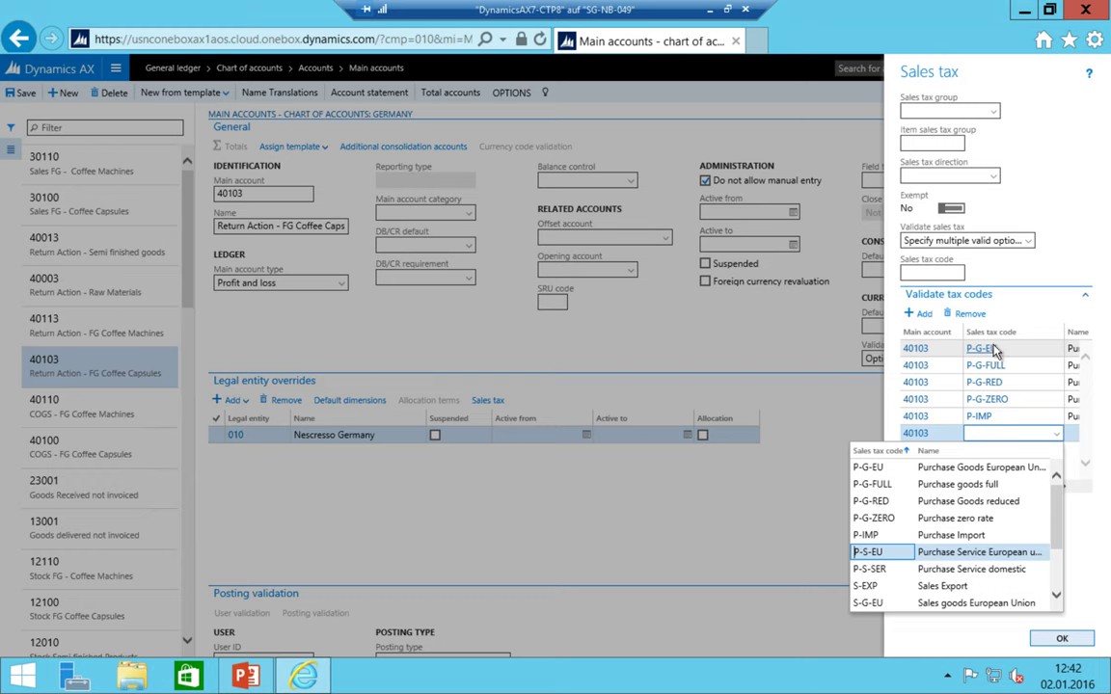
{"action": "key", "text": "Return"}
{"action": "key", "text": "Down"}
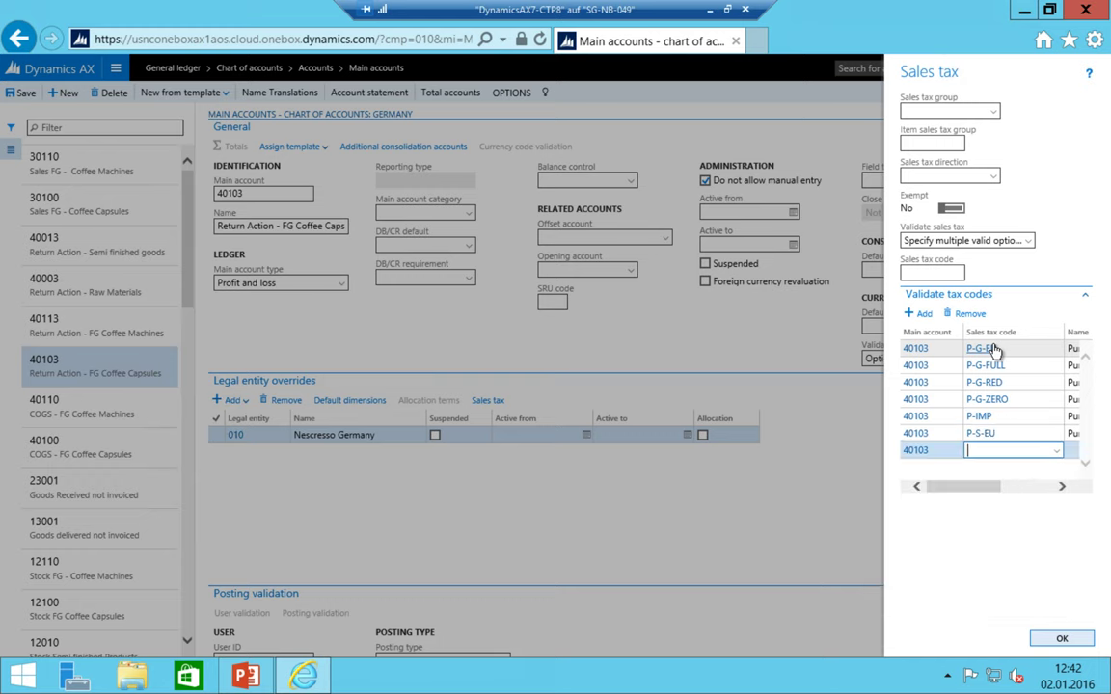
{"action": "key", "text": "alt+Down"}
{"action": "key", "text": "Down"}
{"action": "key", "text": "Down"}
{"action": "key", "text": "Down"}
{"action": "key", "text": "Down"}
{"action": "key", "text": "Down"}
{"action": "key", "text": "Down"}
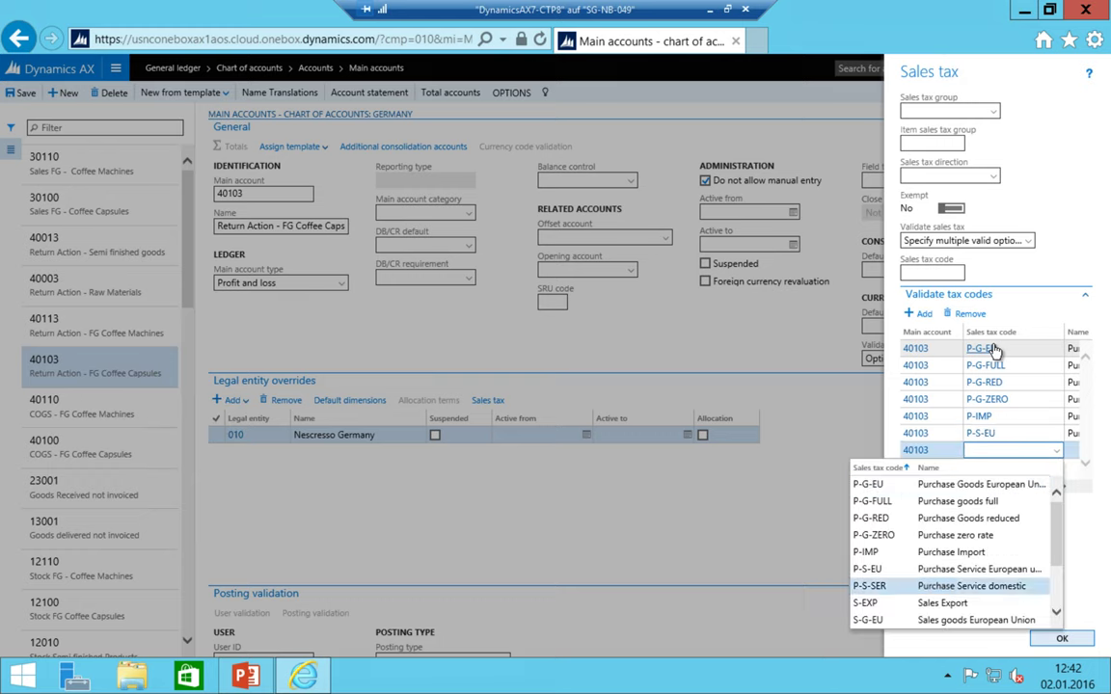
{"action": "key", "text": "Return"}
{"action": "key", "text": "Up"}
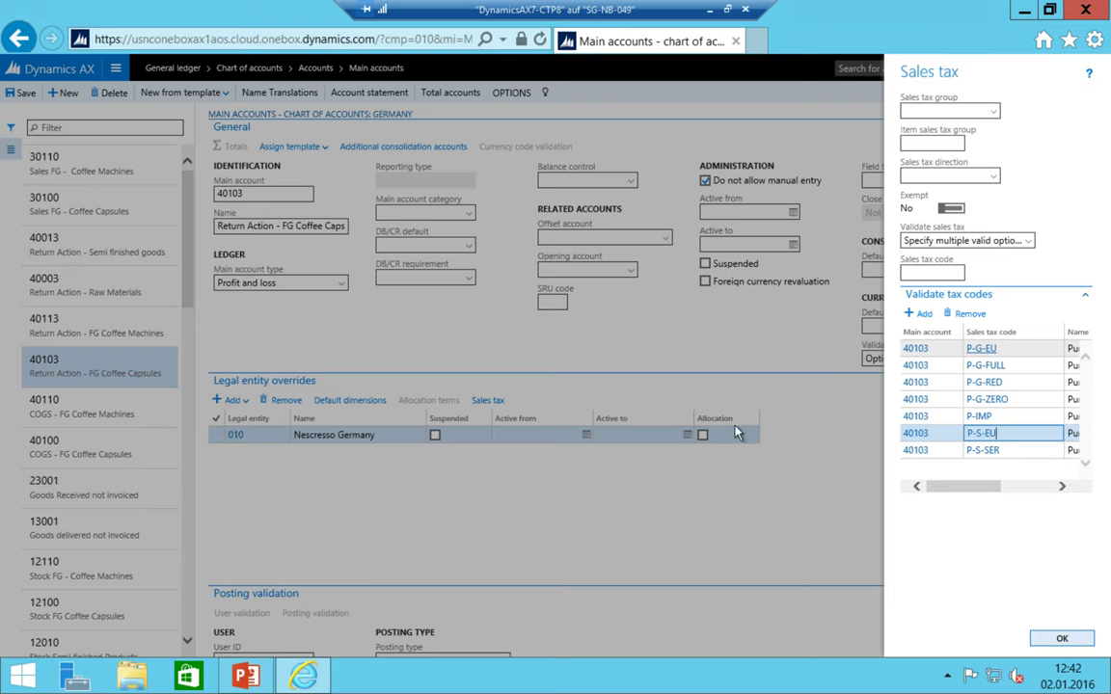
- Accept the validated tax codes for main account 40103 and open the inventory management posting setup
{"action": "left_click", "coordinate": [1048, 635]}
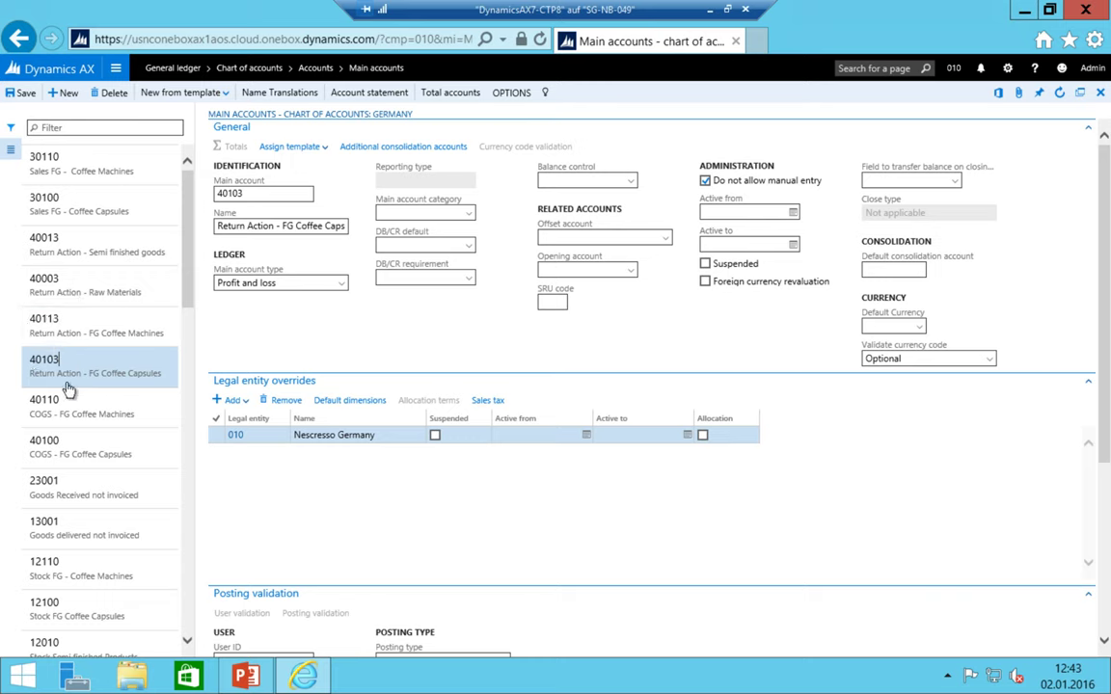
{"action": "left_click", "coordinate": [115, 67]}
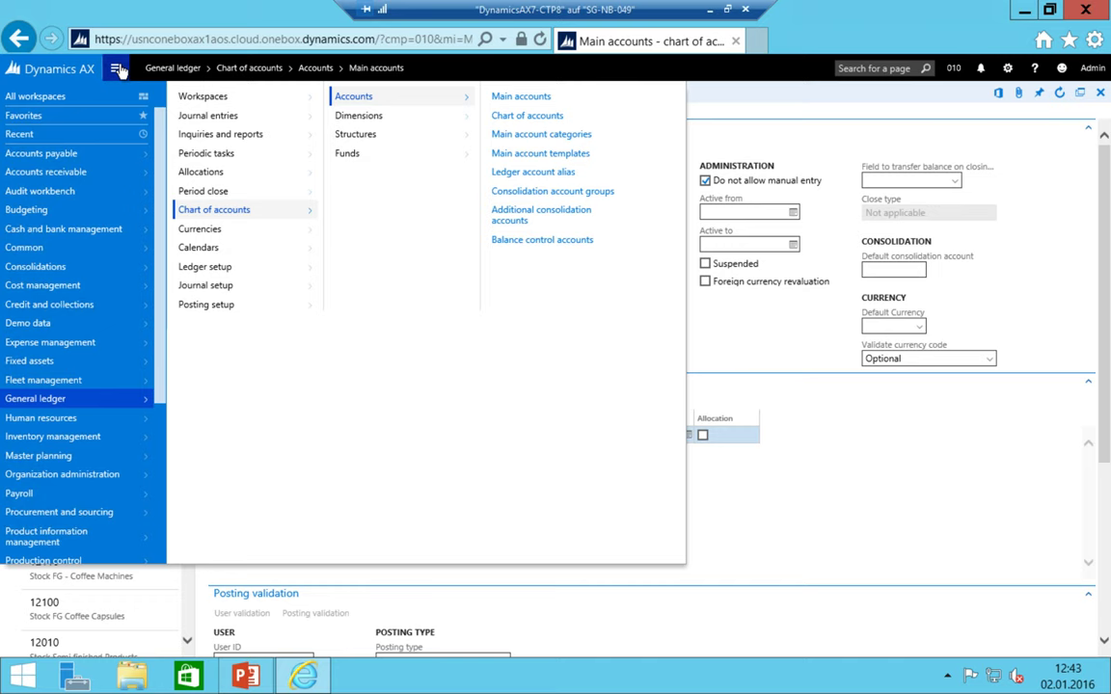
{"action": "left_click", "coordinate": [53, 436]}
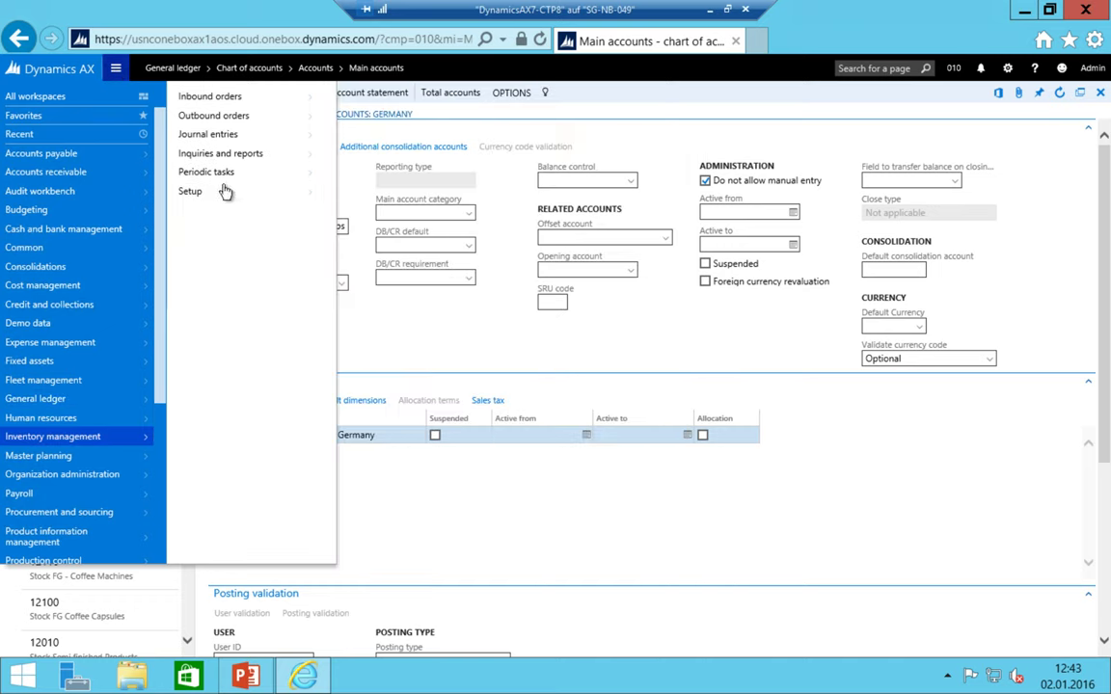
{"action": "left_click", "coordinate": [206, 193]}
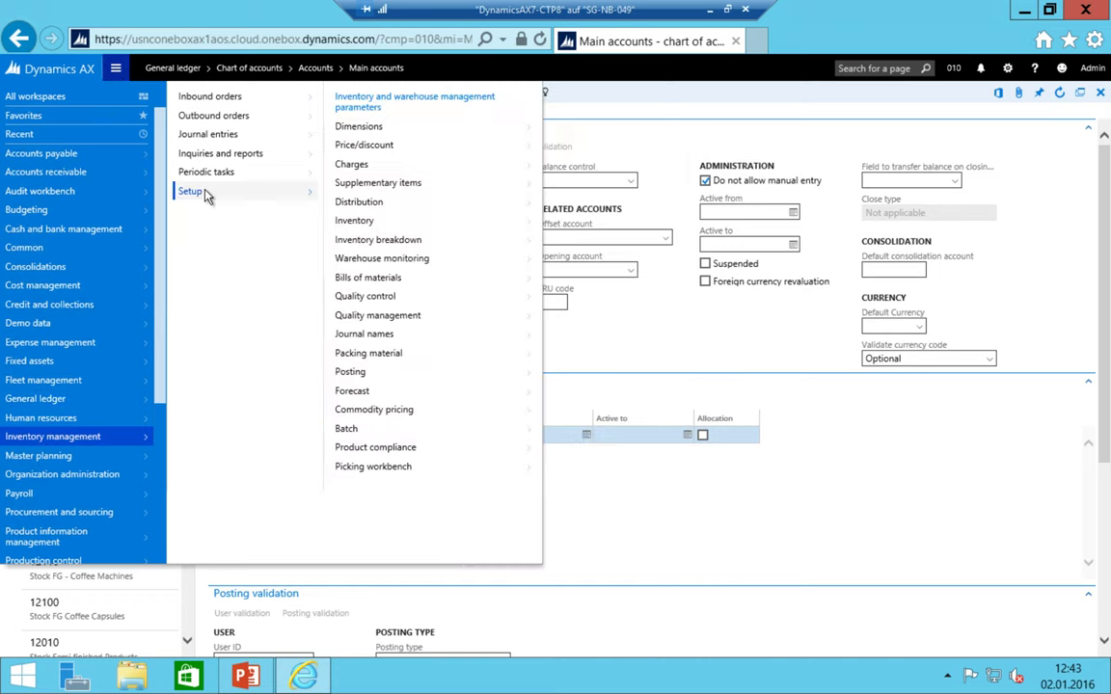
{"action": "left_click", "coordinate": [355, 373]}
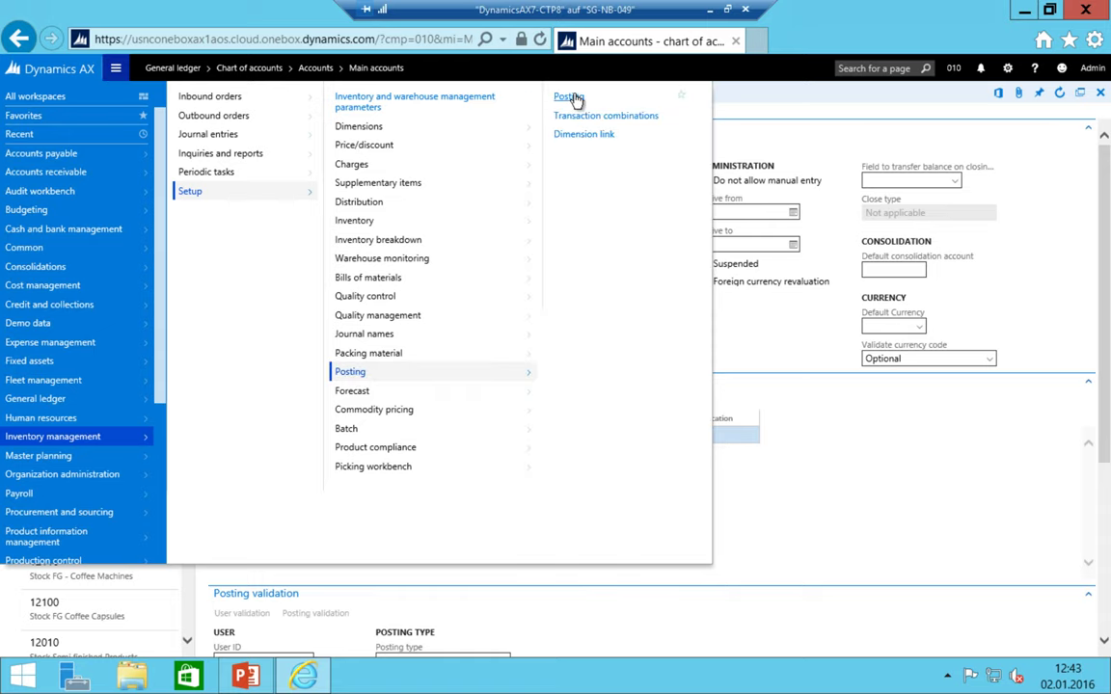
{"action": "left_click", "coordinate": [571, 100]}
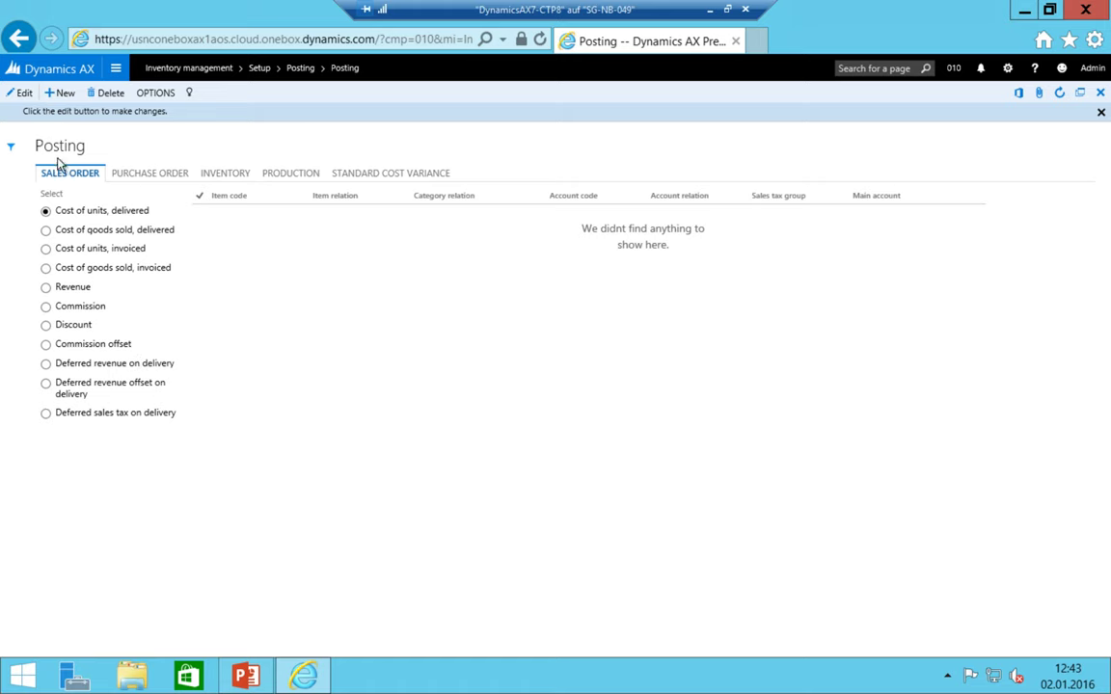
- Examine the sales order, purchase order, inventory, production and standard cost variance posting categories, including the purchase order account types
{"action": "left_click", "coordinate": [166, 174]}
{"action": "left_click", "coordinate": [222, 173]}
{"action": "left_click", "coordinate": [290, 173]}
{"action": "left_click", "coordinate": [380, 173]}
{"action": "left_click", "coordinate": [84, 174]}
{"action": "left_click", "coordinate": [152, 176]}
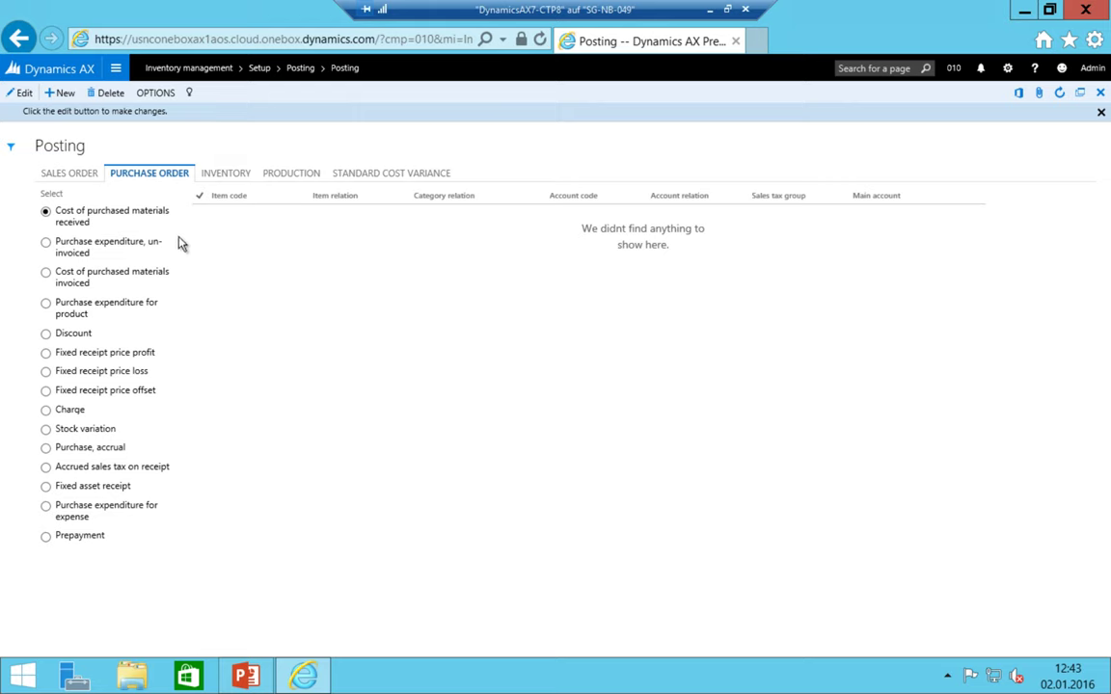
{"action": "left_click", "coordinate": [45, 242]}
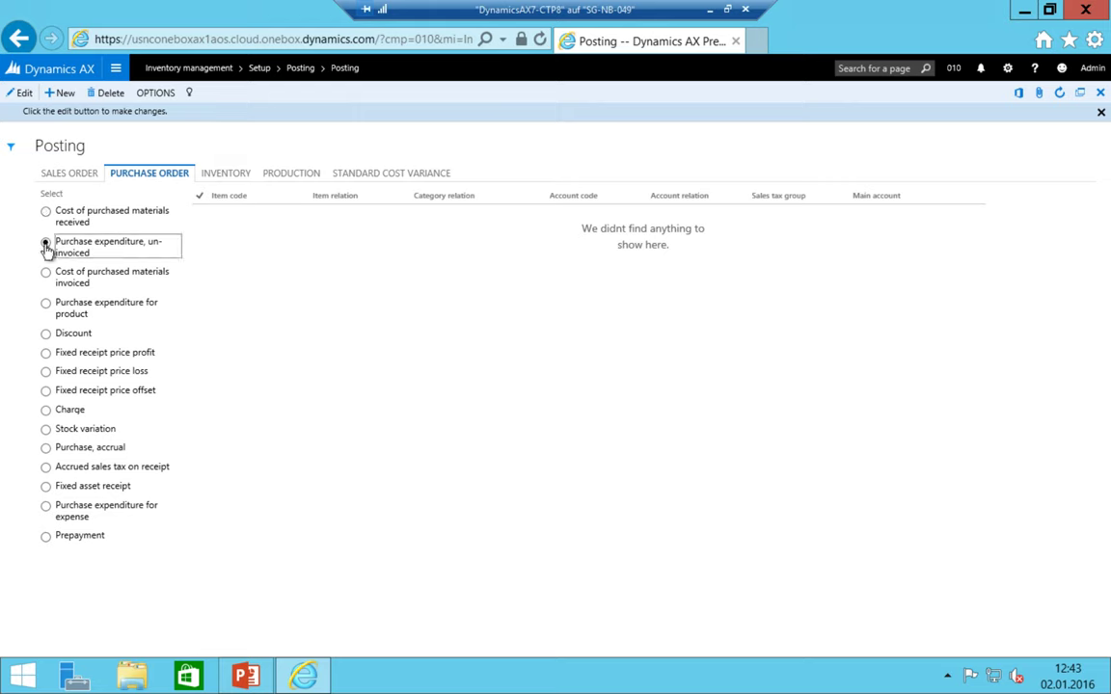
{"action": "left_click", "coordinate": [45, 272]}
{"action": "left_click", "coordinate": [46, 304]}
{"action": "left_click", "coordinate": [45, 333]}
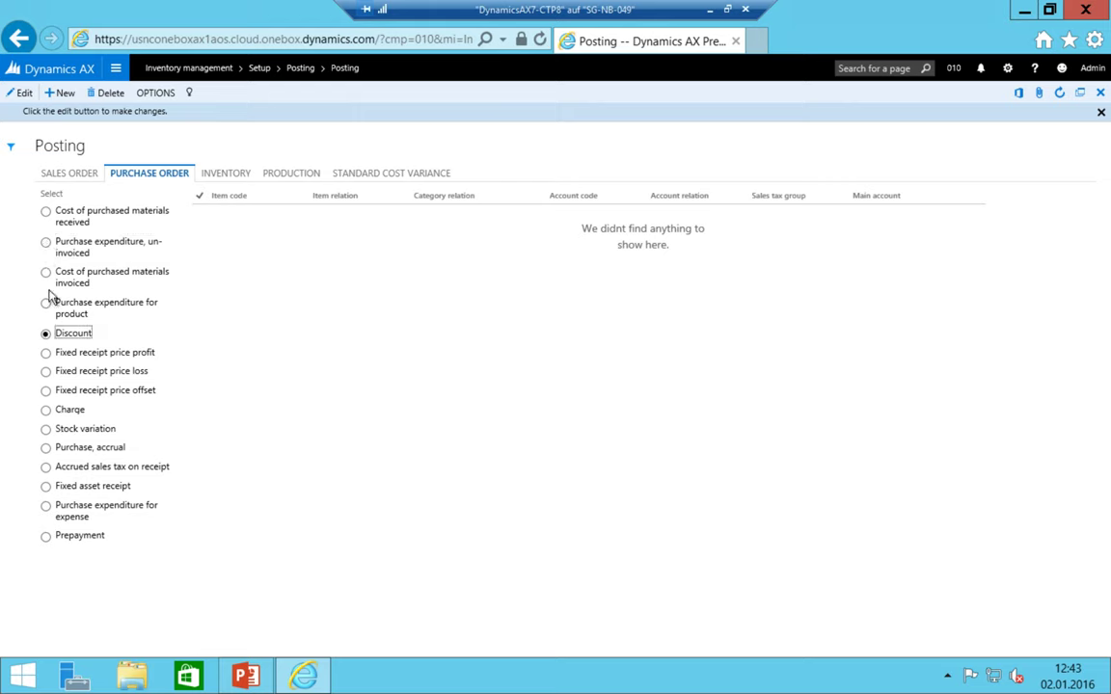
- Add a posting line for Cost of purchased materials received with item code Group and item group I-FG-CCA
{"action": "left_click", "coordinate": [46, 215]}
{"action": "key", "text": "alt+n"}
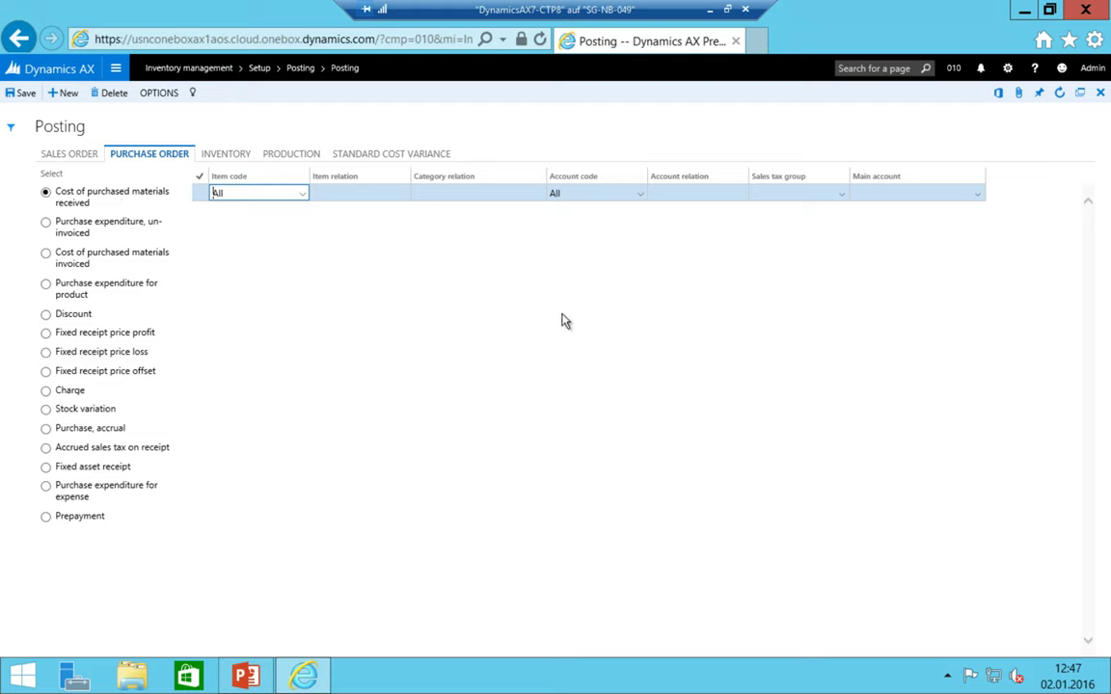
{"action": "key", "text": "alt+Down"}
{"action": "key", "text": "Up"}
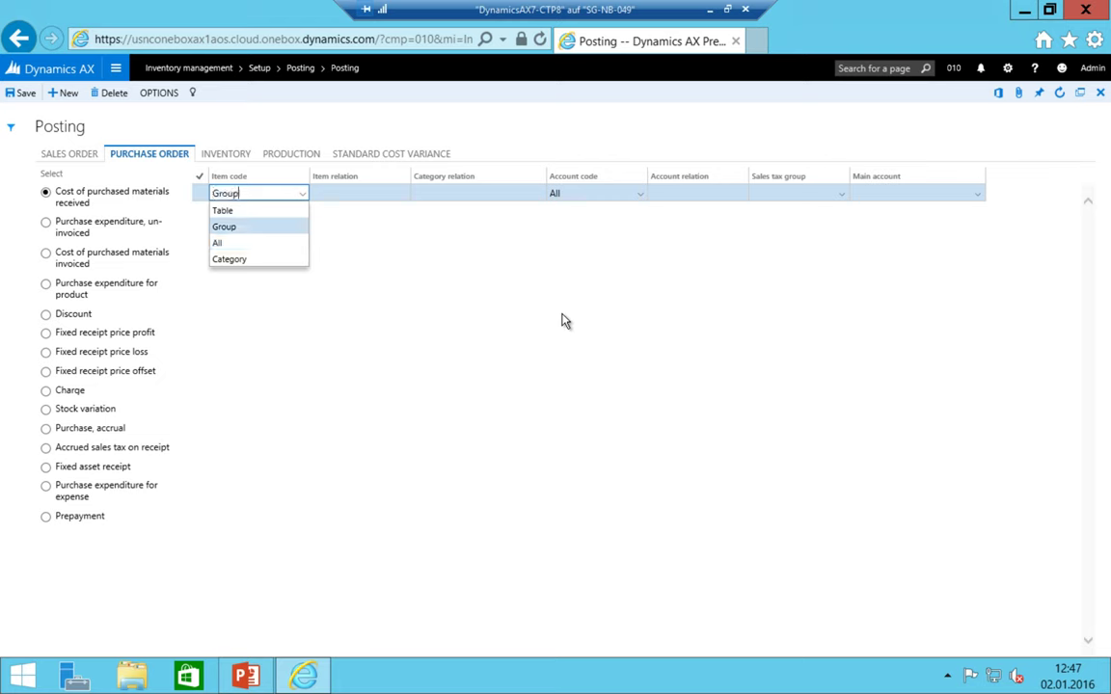
{"action": "key", "text": "Return"}
{"action": "key", "text": "Tab"}
{"action": "key", "text": "alt+Down"}
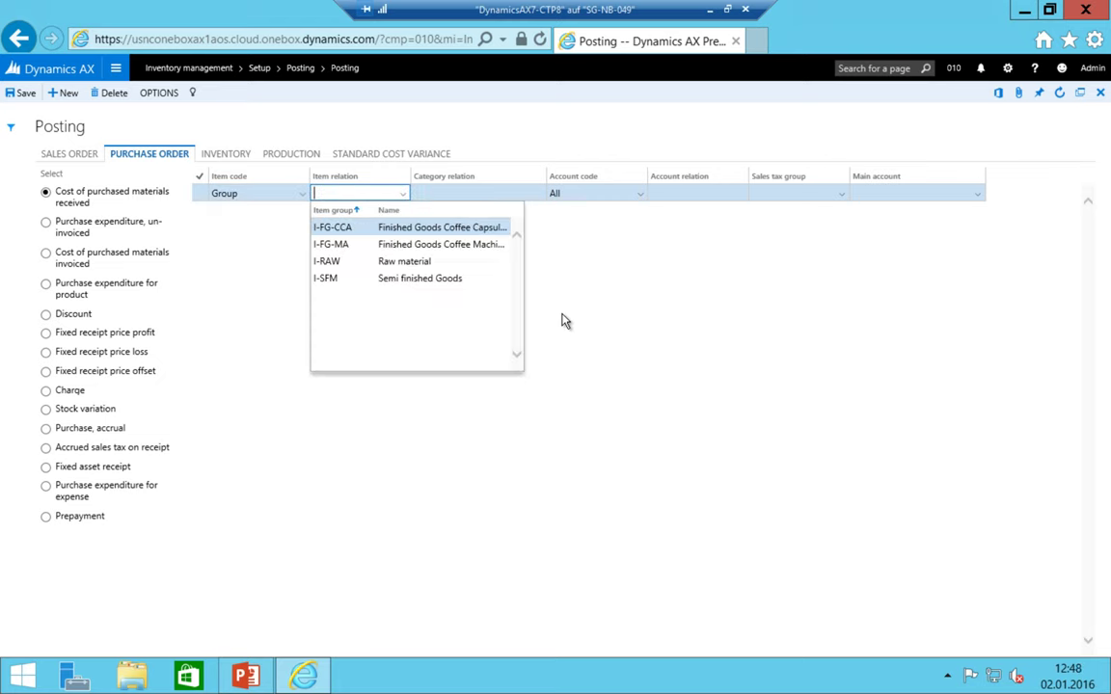
{"action": "key", "text": "Down"}
{"action": "key", "text": "Up"}
{"action": "key", "text": "Down"}
{"action": "key", "text": "Up"}
{"action": "key", "text": "Down"}
{"action": "key", "text": "Up"}
{"action": "key", "text": "Tab"}
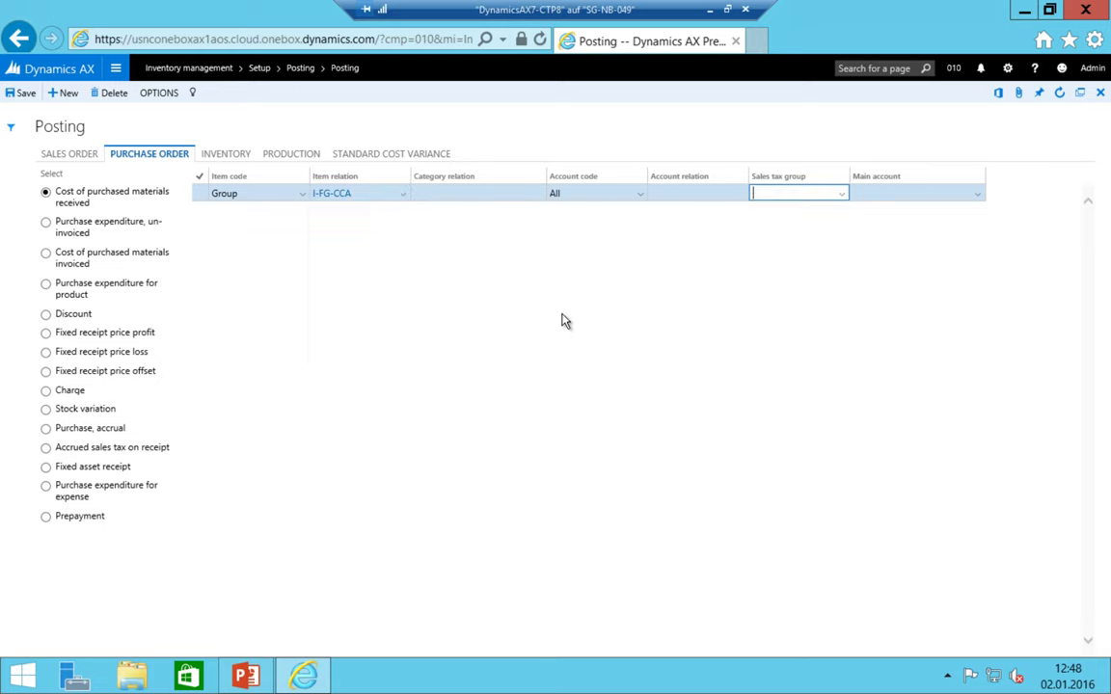
- Assign main account 12100 to the I-FG-CCA posting line
{"action": "key", "text": "Tab"}
{"action": "type", "text": "12"}
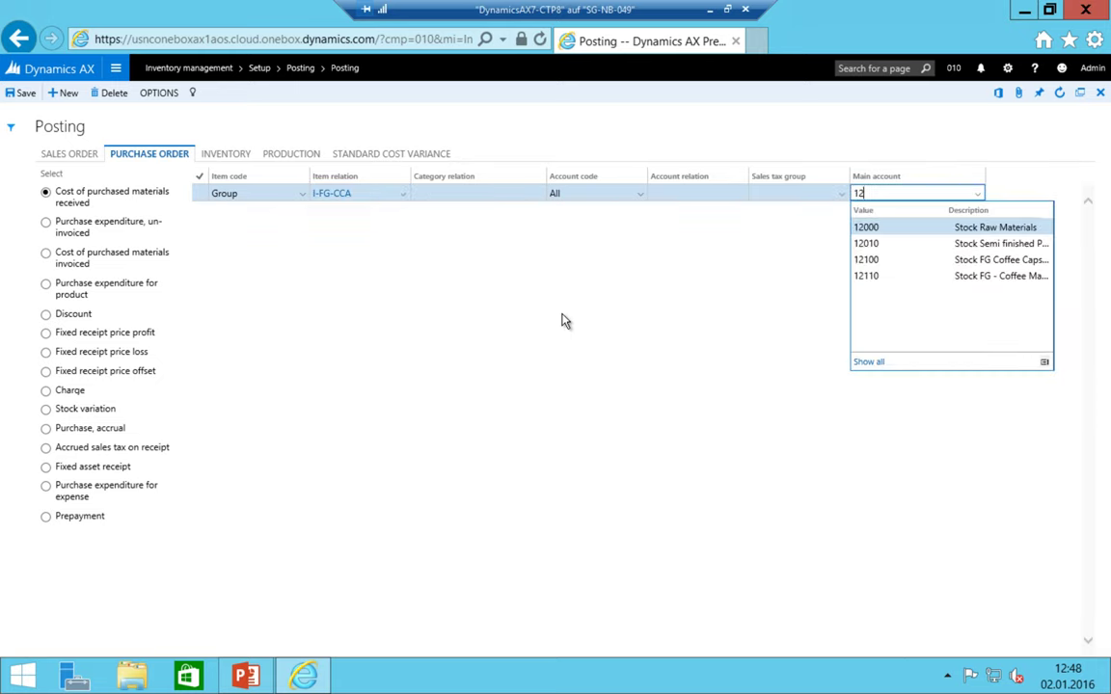
{"action": "key", "text": "Down"}
{"action": "key", "text": "Down"}
{"action": "key", "text": "Down"}
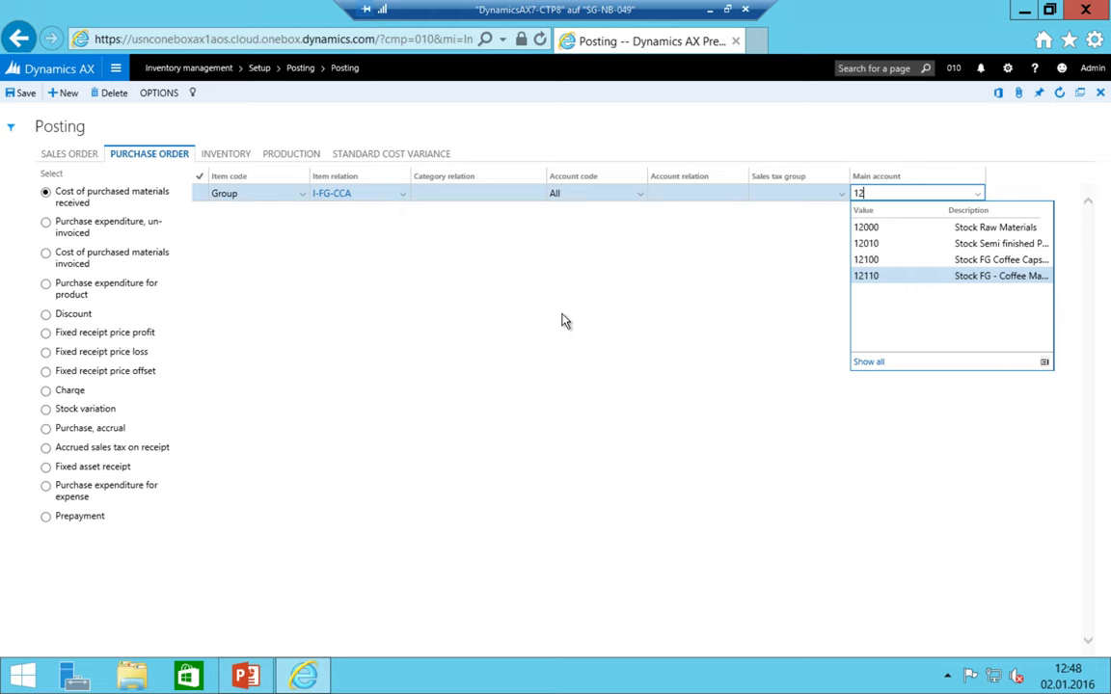
{"action": "key", "text": "Up"}
{"action": "key", "text": "Return"}
{"action": "key", "text": "shift+Tab"}
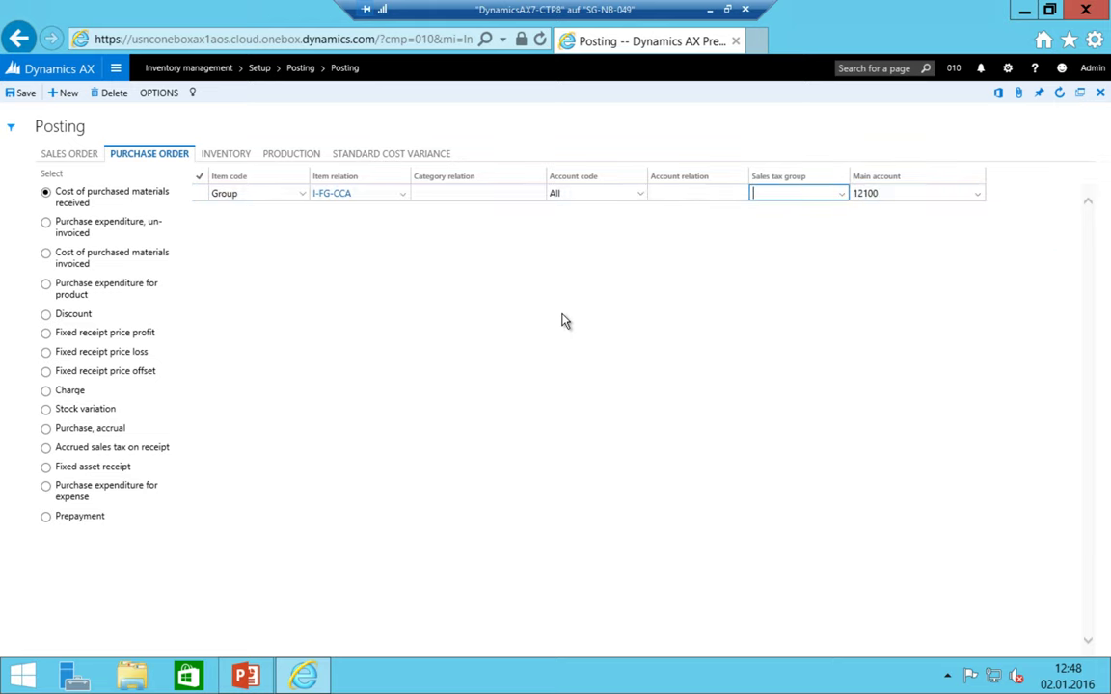
- Add another materials received posting line with item code Group and item group I-FG-MA
{"action": "key", "text": "alt+n"}
{"action": "key", "text": "alt+Down"}
{"action": "key", "text": "Up"}
{"action": "key", "text": "Return"}
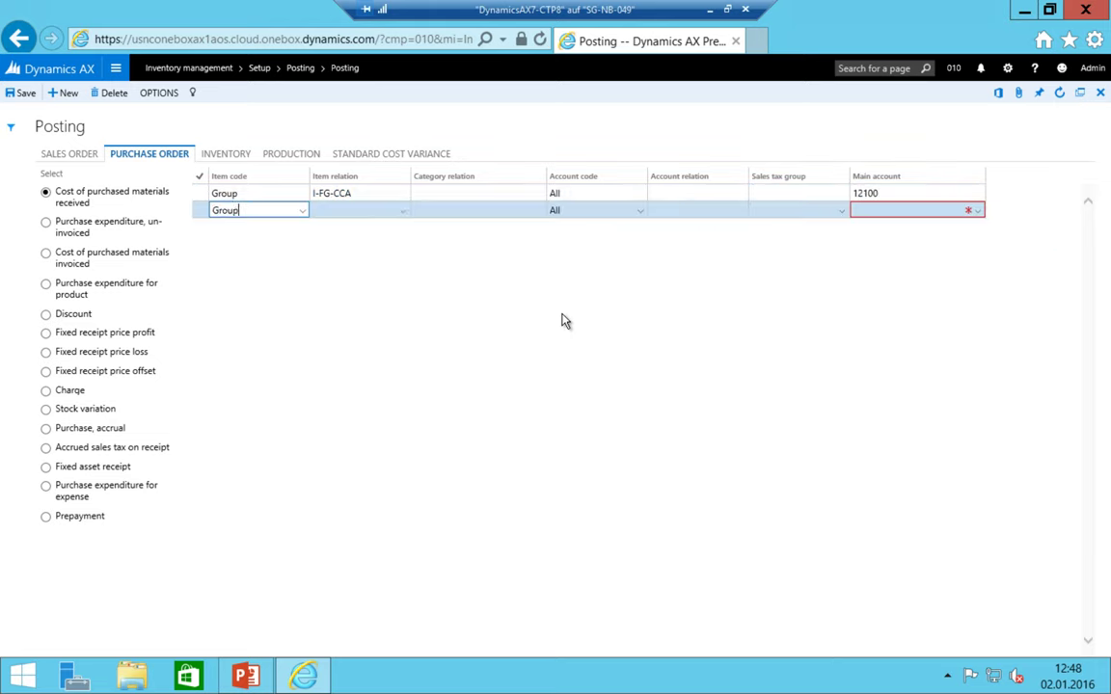
{"action": "key", "text": "Tab"}
{"action": "key", "text": "alt+Down"}
{"action": "key", "text": "Down"}
{"action": "key", "text": "Return"}
- Assign main account 12110 to the I-FG-MA posting line
{"action": "key", "text": "Tab"}
{"action": "key", "text": "Tab"}
{"action": "key", "text": "Tab"}
{"action": "key", "text": "Tab"}
{"action": "key", "text": "Tab"}
{"action": "type", "text": "12"}
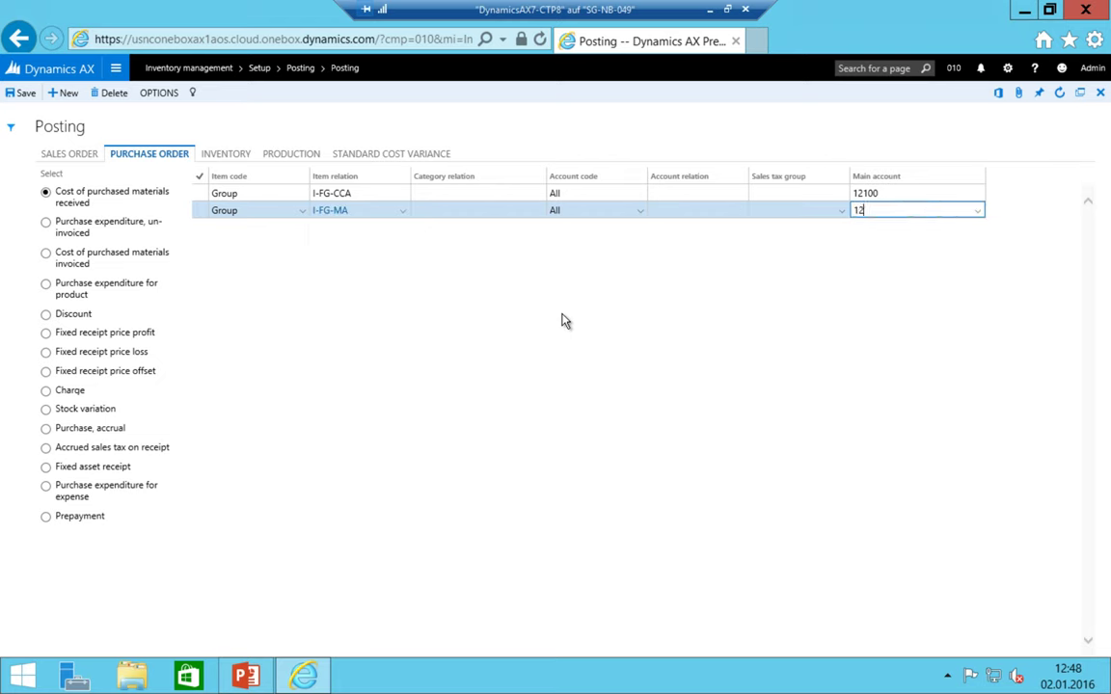
{"action": "key", "text": "Down"}
{"action": "key", "text": "Down"}
{"action": "key", "text": "Down"}
{"action": "key", "text": "Return"}
{"action": "key", "text": "shift+Tab"}
- Add a third materials received posting line with item code Group and item group I-RAW
{"action": "key", "text": "alt+n"}
{"action": "key", "text": "alt+Down"}
{"action": "key", "text": "Up"}
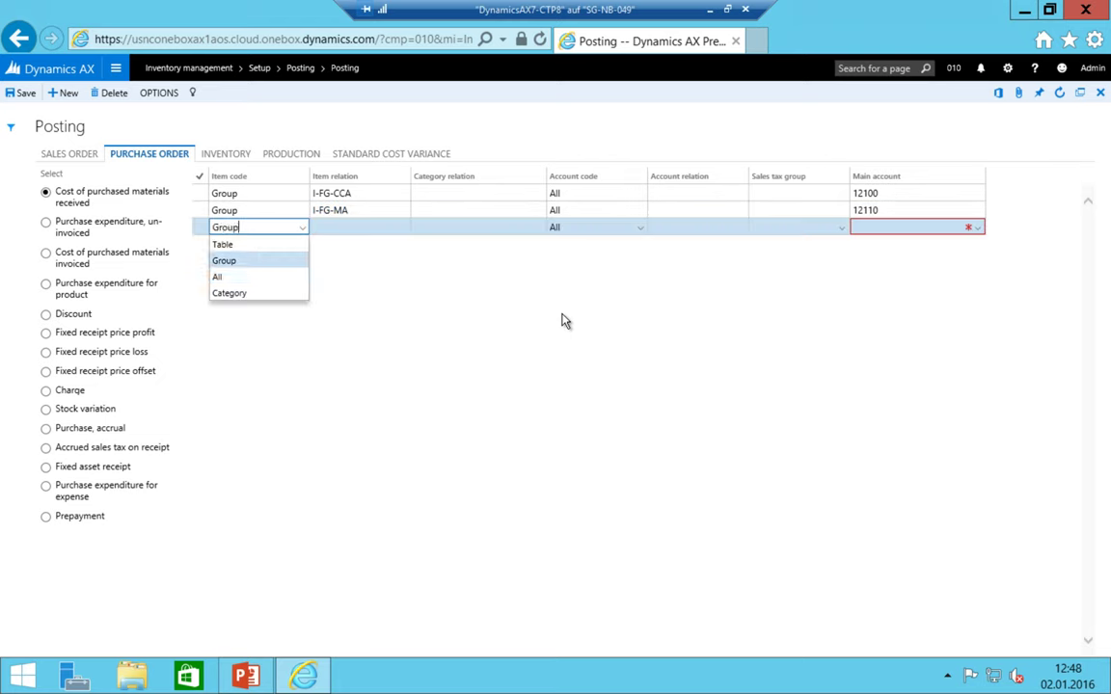
{"action": "key", "text": "Tab"}
{"action": "key", "text": "alt+Down"}
{"action": "key", "text": "Down"}
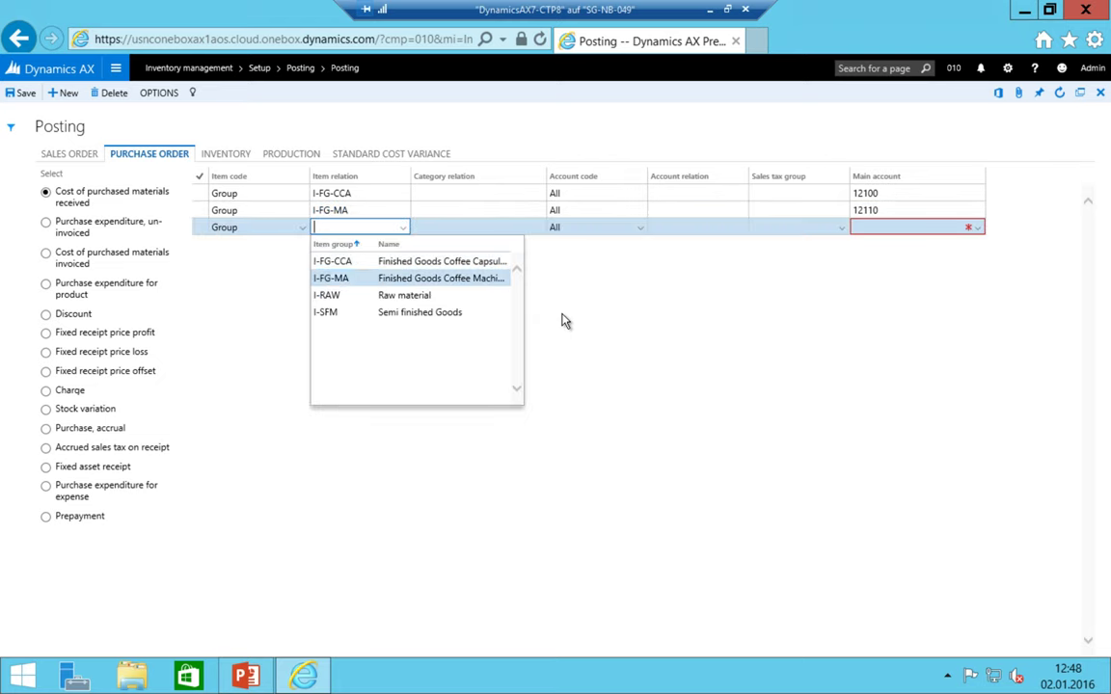
{"action": "key", "text": "Return"}
{"action": "key", "text": "alt+Down"}
{"action": "key", "text": "Down"}
{"action": "key", "text": "Return"}
- Assign main account 12000 to the I-RAW posting line
{"action": "key", "text": "Tab"}
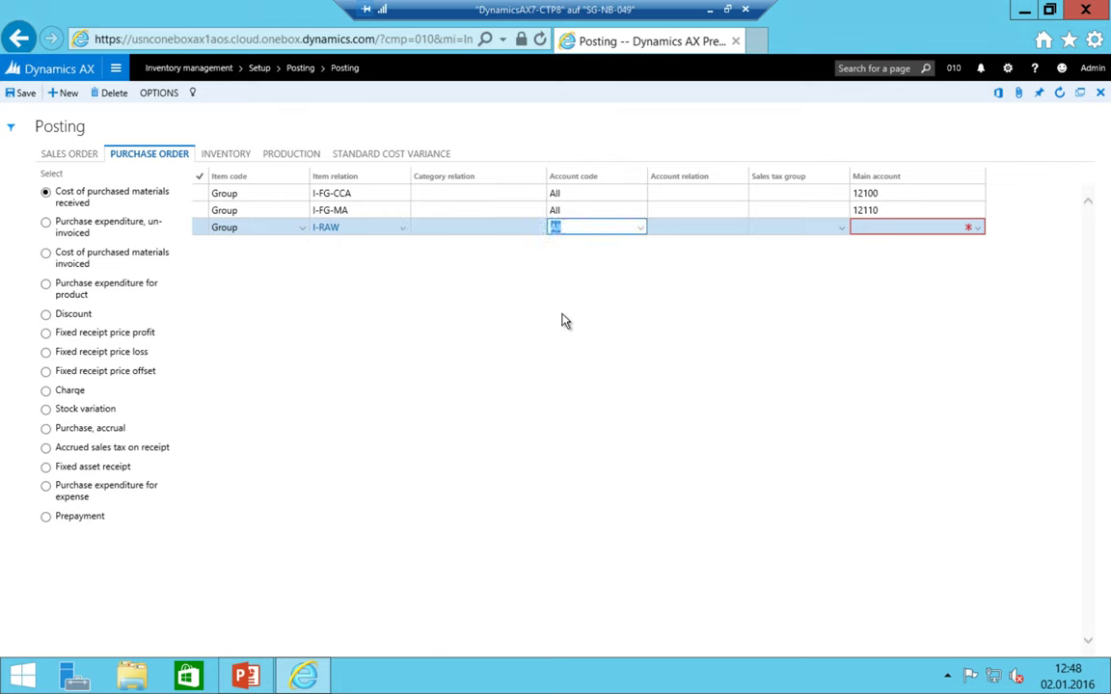
{"action": "key", "text": "Tab"}
{"action": "key", "text": "Tab"}
{"action": "key", "text": "Tab"}
{"action": "type", "text": "12"}
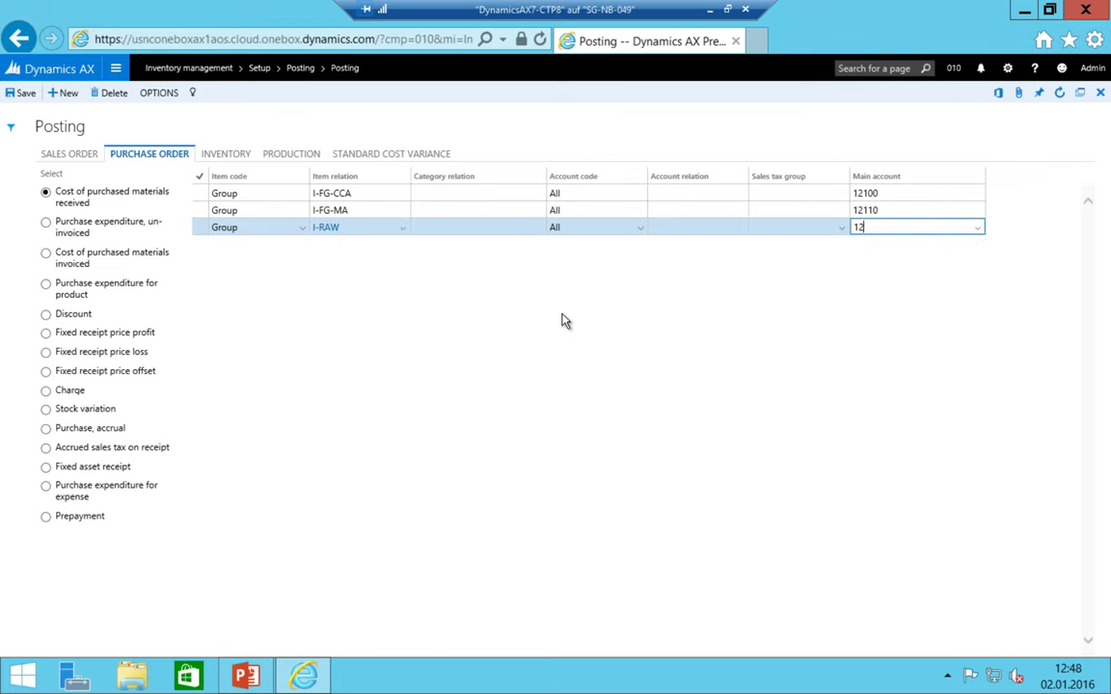
{"action": "key", "text": "Return"}
{"action": "key", "text": "shift+Tab"}
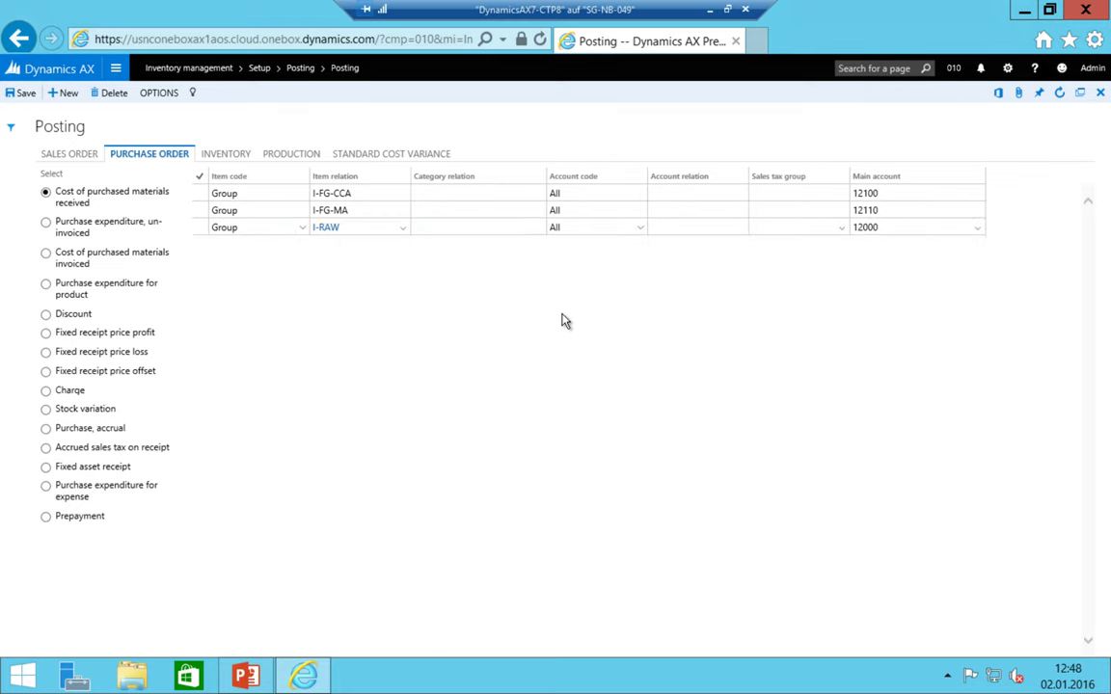
- Add a fourth materials received posting line with item code Group and item group I-SFM
{"action": "key", "text": "alt+n"}
{"action": "key", "text": "alt+Down"}
{"action": "key", "text": "Up"}
{"action": "key", "text": "Return"}
{"action": "key", "text": "Tab"}
{"action": "key", "text": "alt+Down"}
{"action": "key", "text": "Down"}
{"action": "key", "text": "Down"}
{"action": "key", "text": "Down"}
{"action": "key", "text": "Return"}
- Assign main account 12010 to the I-SFM posting line
{"action": "key", "text": "Tab"}
{"action": "key", "text": "Tab"}
{"action": "key", "text": "Tab"}
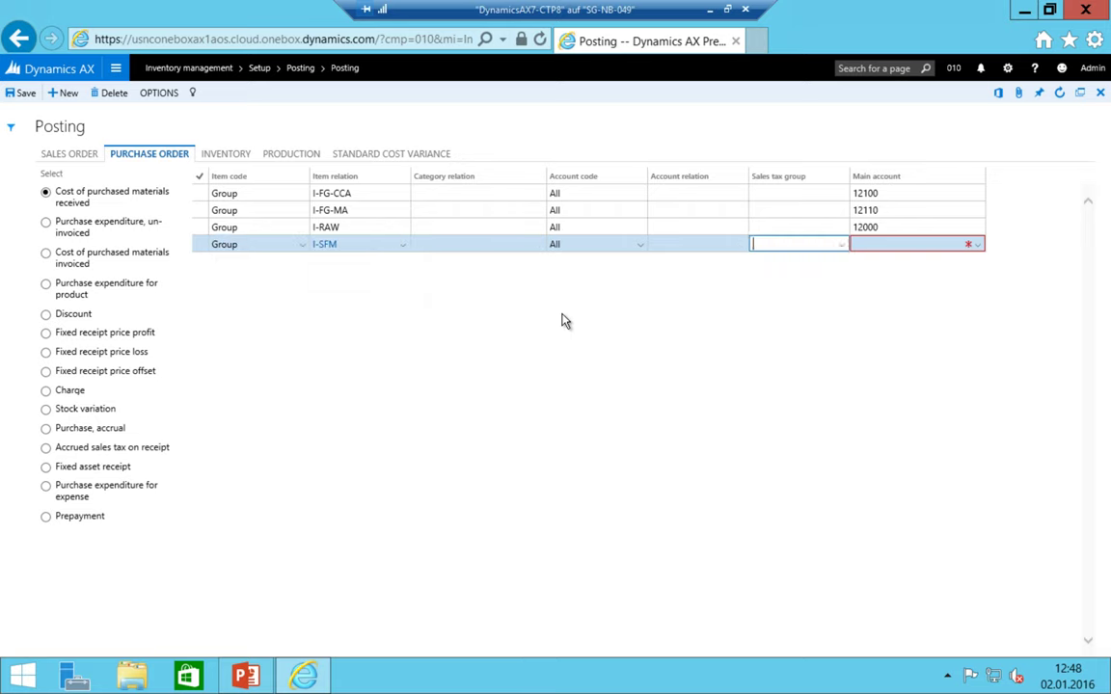
{"action": "key", "text": "Tab"}
{"action": "key", "text": "alt+Down"}
{"action": "type", "text": "12"}
{"action": "key", "text": "Down"}
{"action": "key", "text": "Down"}
{"action": "key", "text": "Up"}
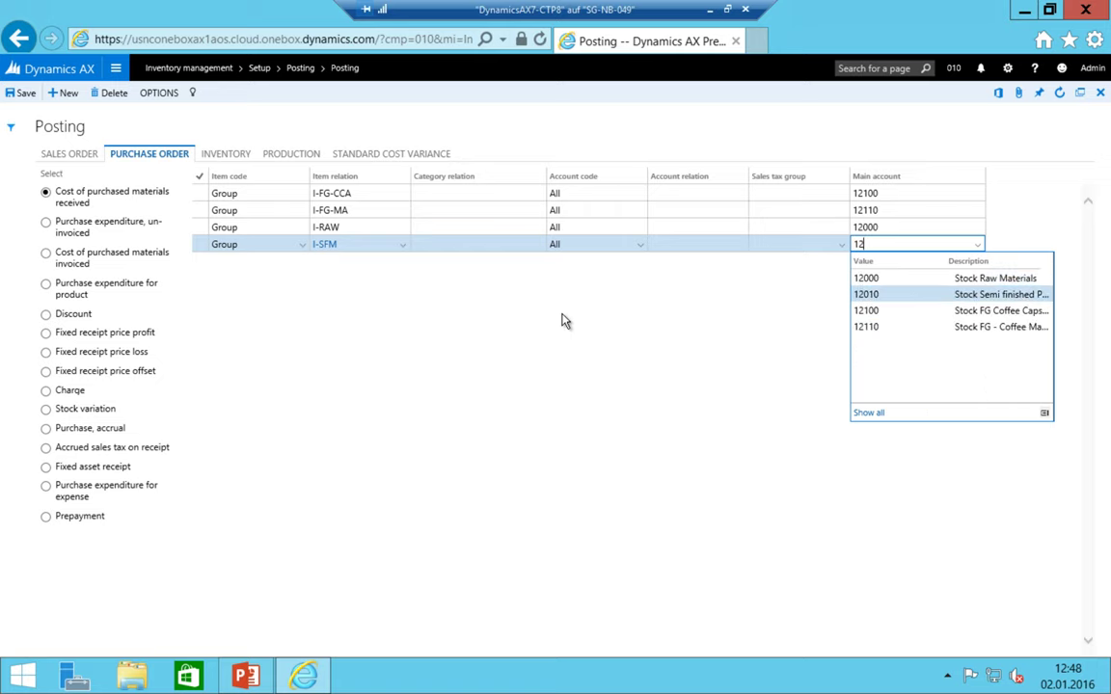
{"action": "key", "text": "Return"}
{"action": "key", "text": "shift+Tab"}
{"action": "key", "text": "Up"}
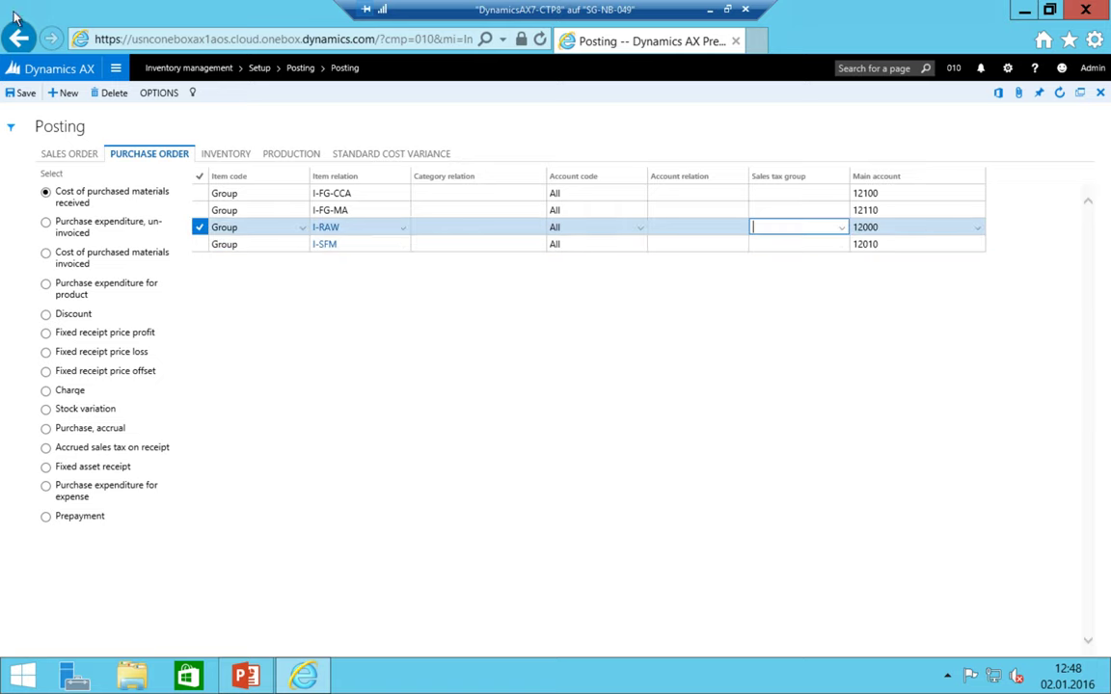
{"action": "left_click", "coordinate": [46, 223]}
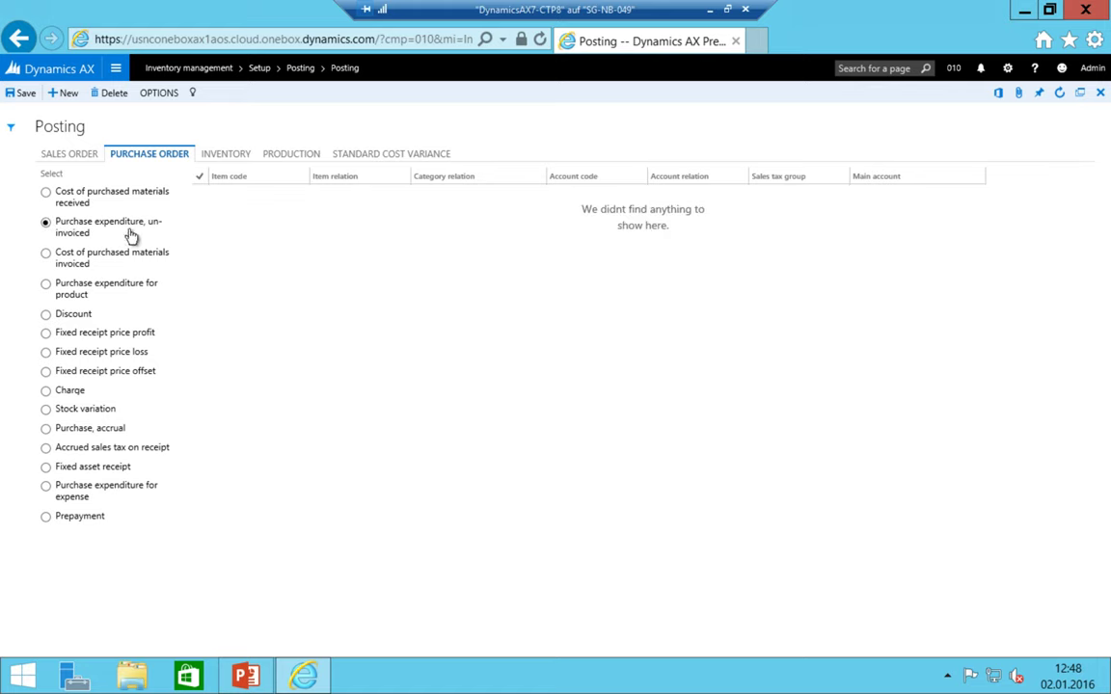
{"action": "key", "text": "alt+n"}
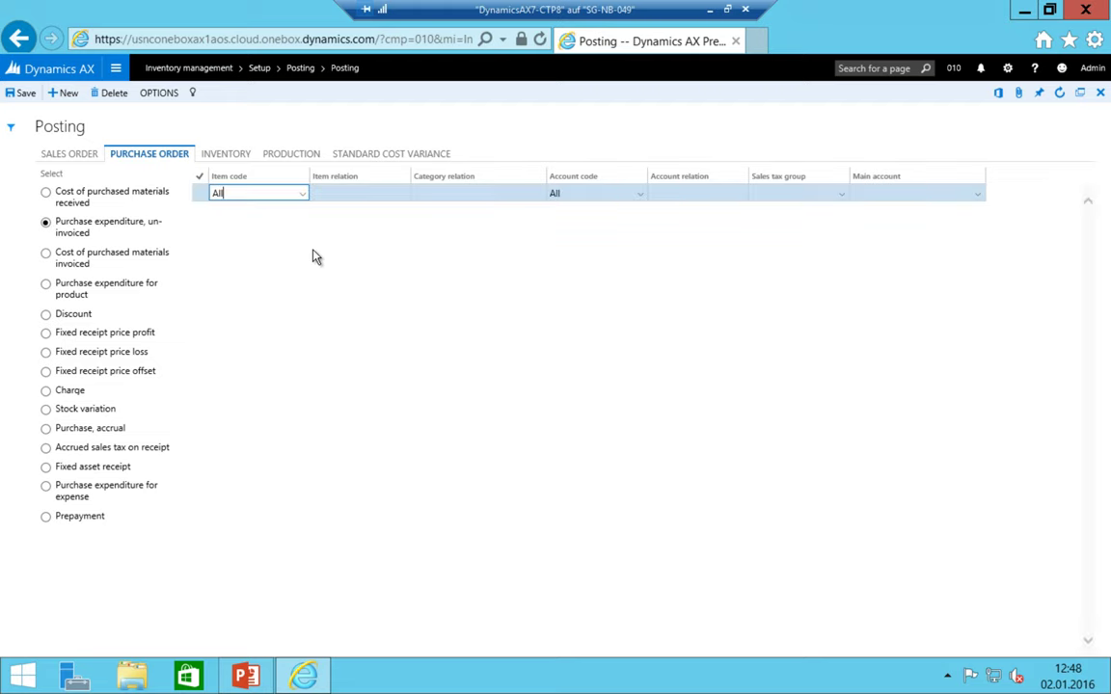
{"action": "left_click", "coordinate": [199, 193]}
{"action": "left_click", "coordinate": [66, 194]}
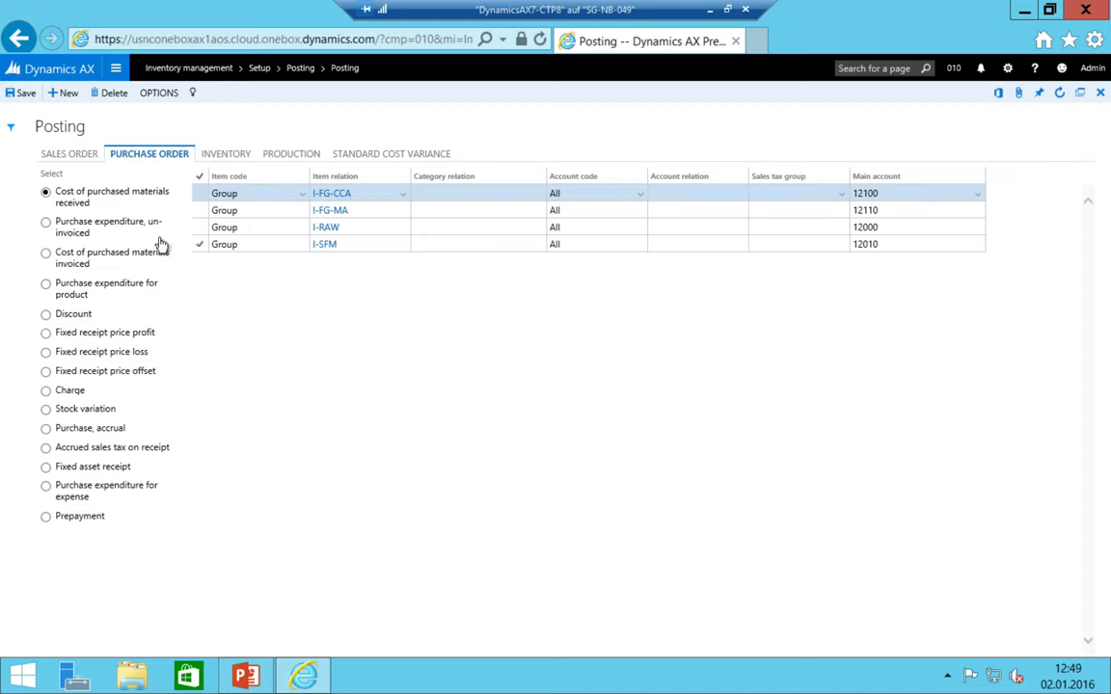
- Add a posting line for Purchase expenditure, un-invoiced covering all items and all accounts with main account 23001
{"action": "left_click", "coordinate": [71, 223]}
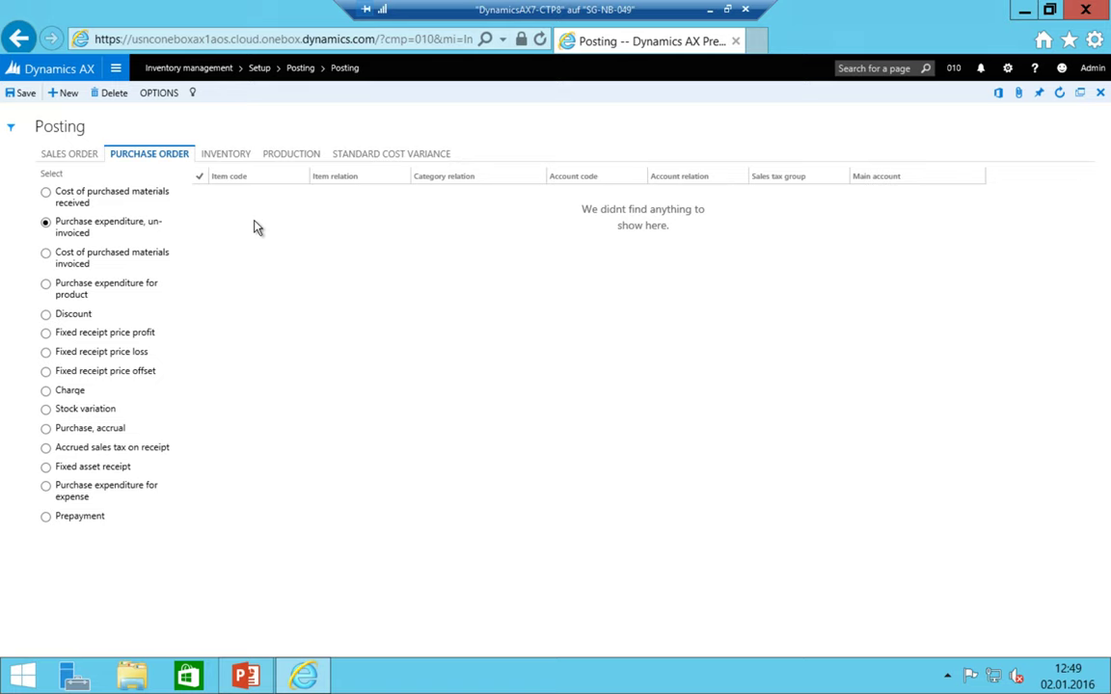
{"action": "key", "text": "alt+n"}
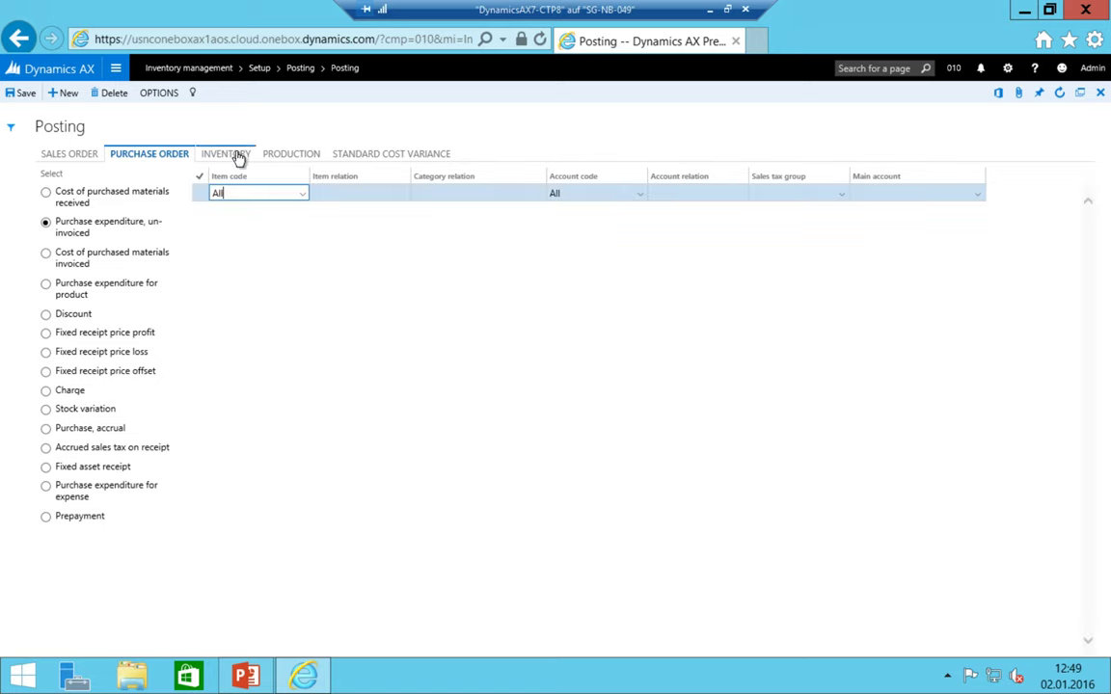
{"action": "left_click", "coordinate": [243, 190]}
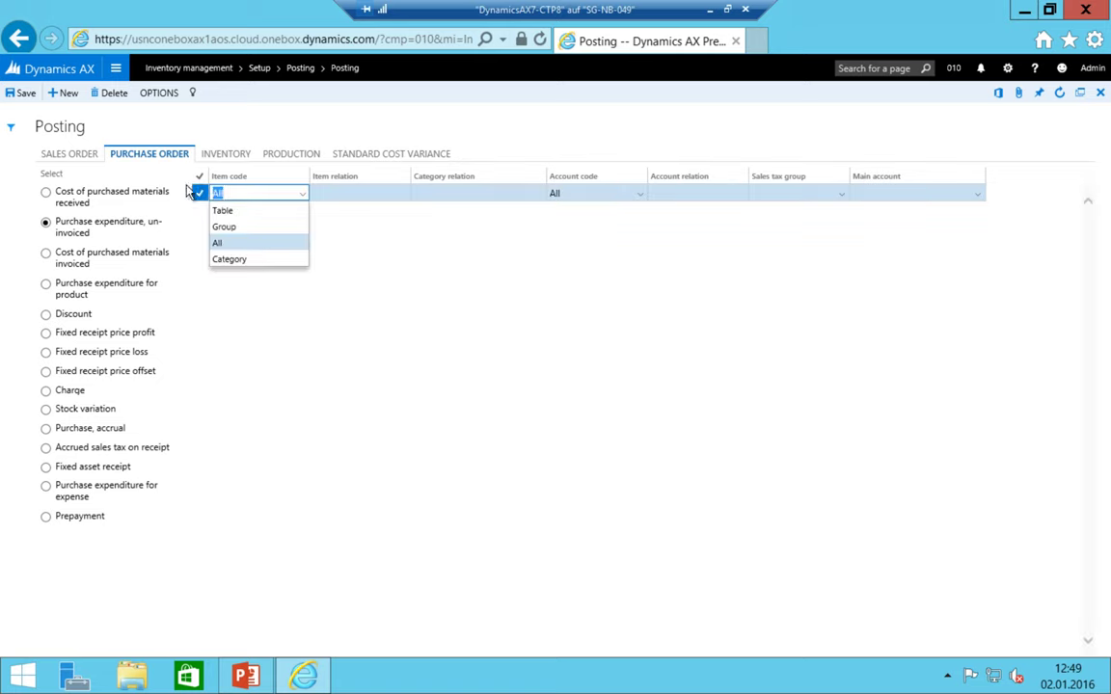
{"action": "left_click", "coordinate": [897, 193]}
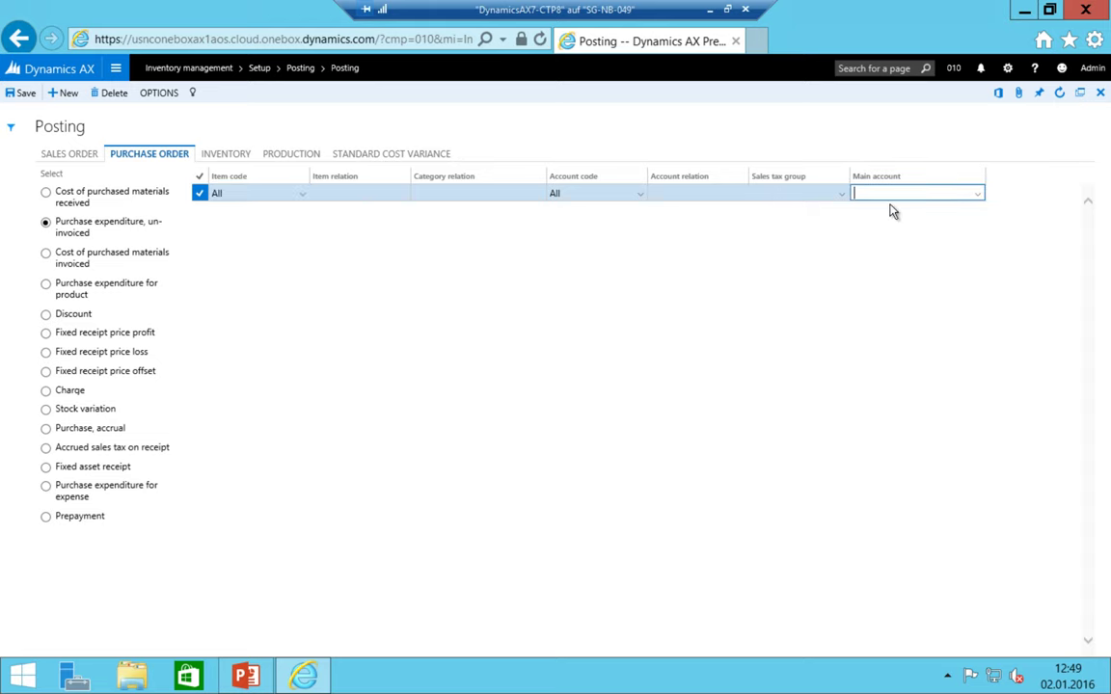
{"action": "type", "text": "23001"}
{"action": "key", "text": "Return"}
{"action": "key", "text": "shift+Tab"}
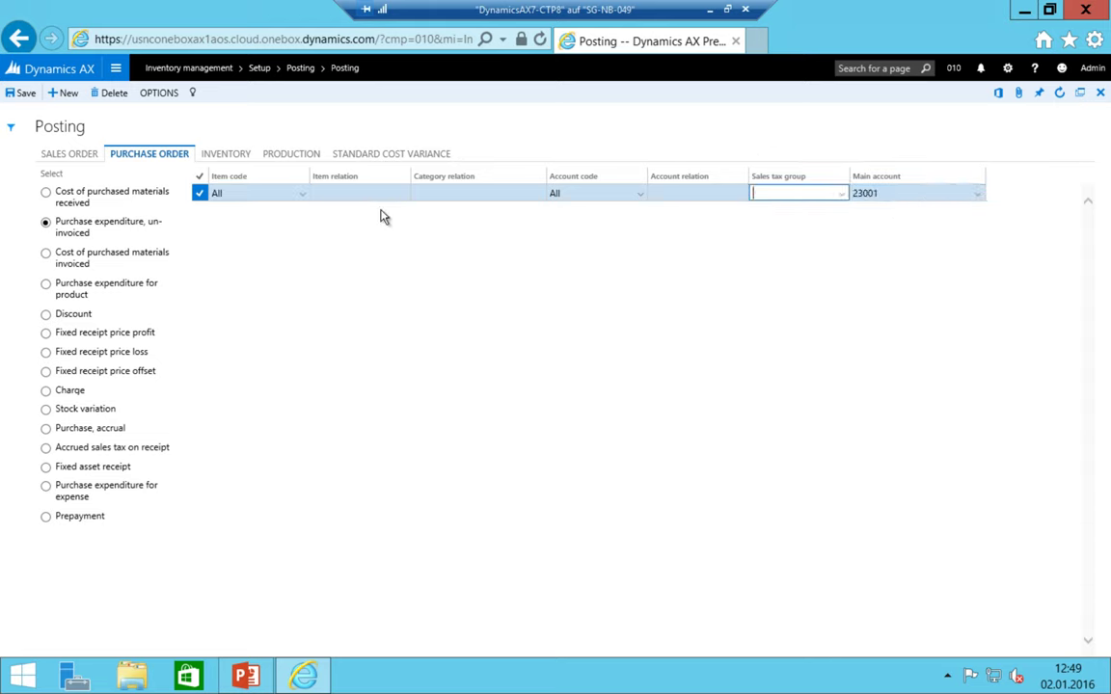
{"action": "left_click", "coordinate": [266, 193]}
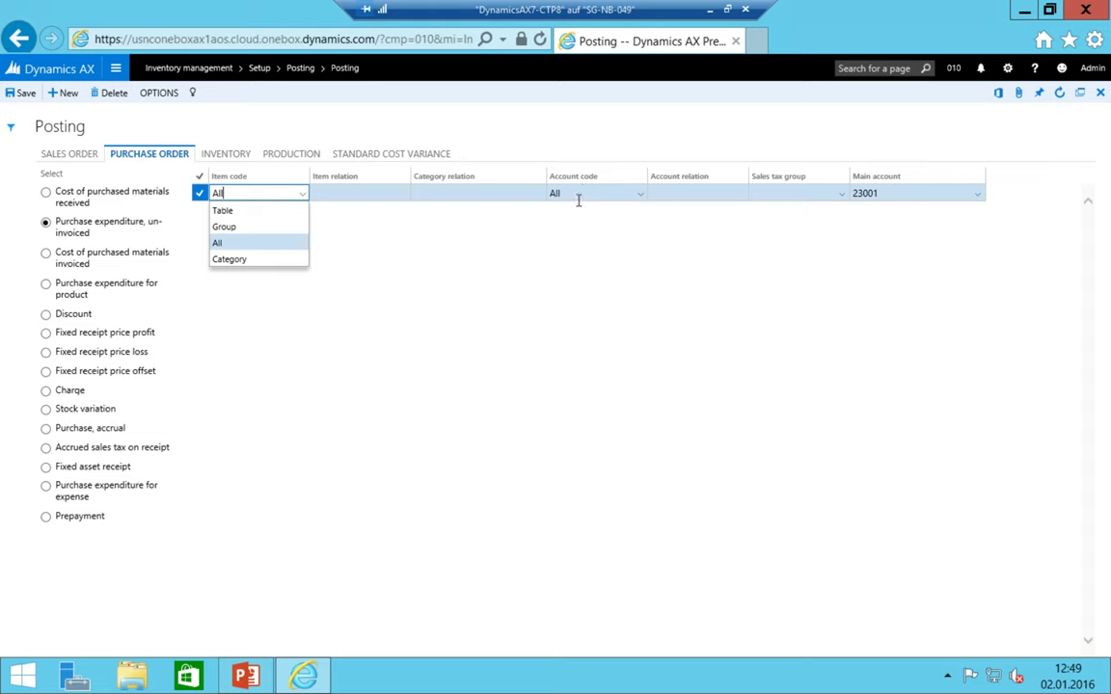
- Keep item code All on the un-invoiced expenditure line and review the lines for Cost of purchased materials received and invoiced
{"action": "left_click", "coordinate": [225, 245]}
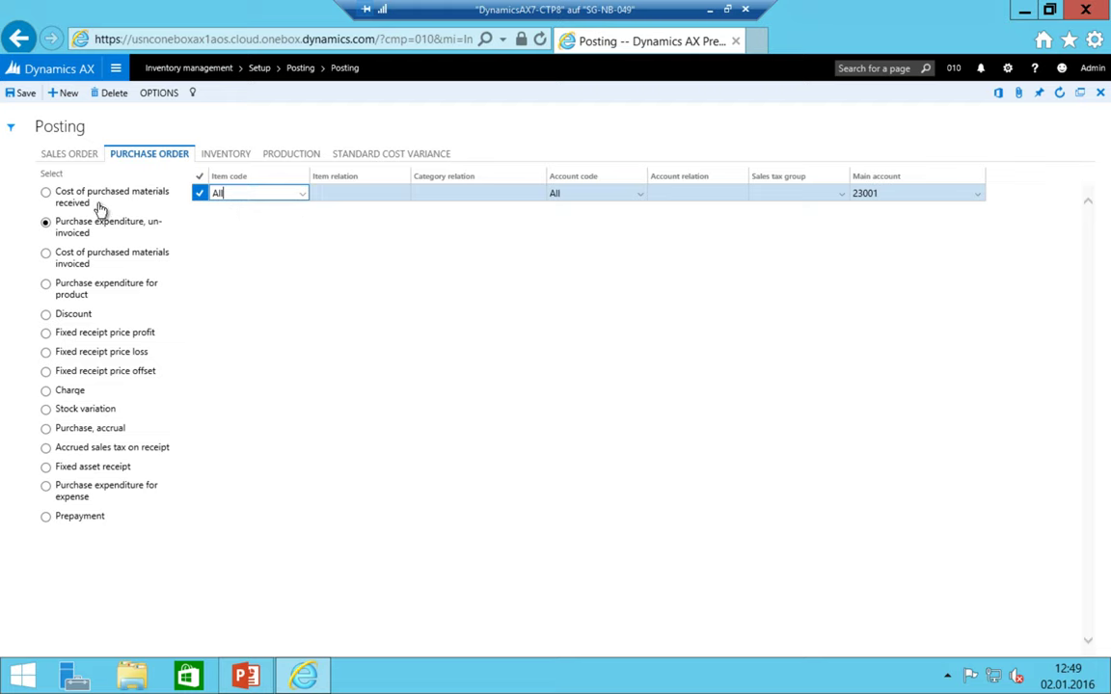
{"action": "left_click", "coordinate": [46, 192]}
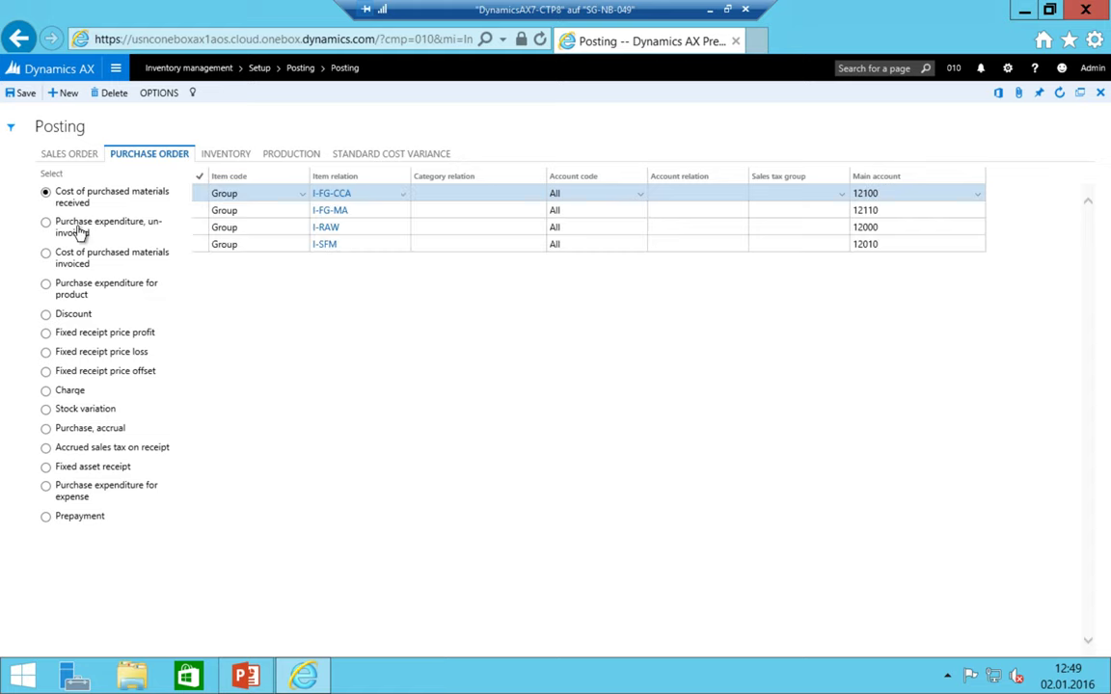
{"action": "left_click", "coordinate": [62, 258]}
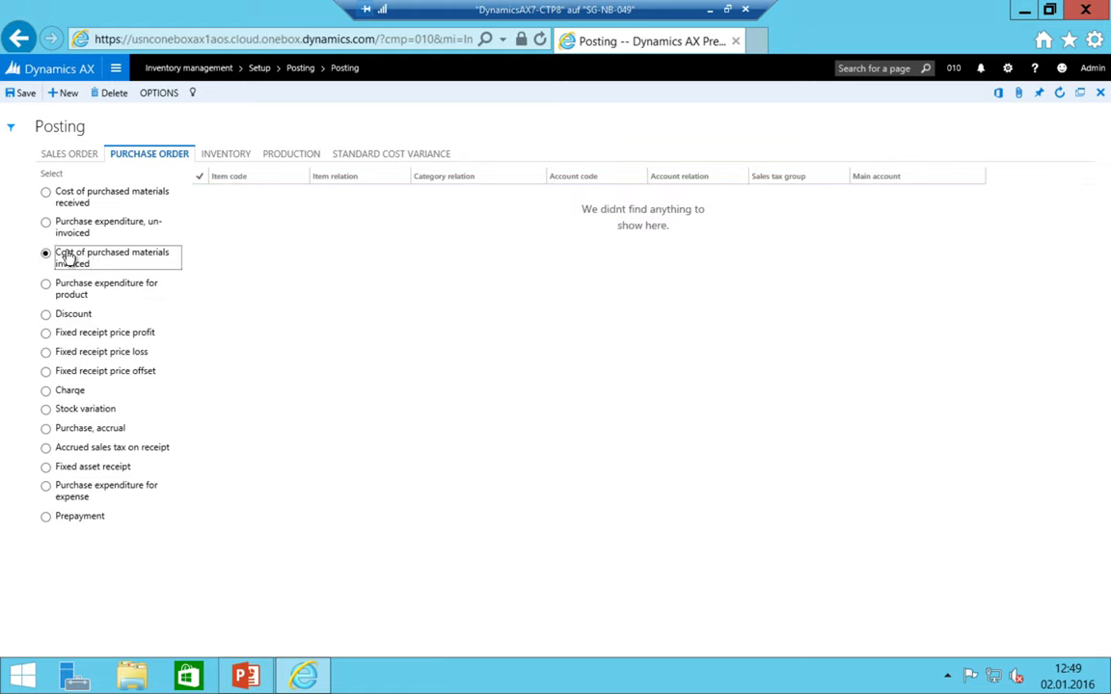
{"action": "left_click", "coordinate": [79, 229]}
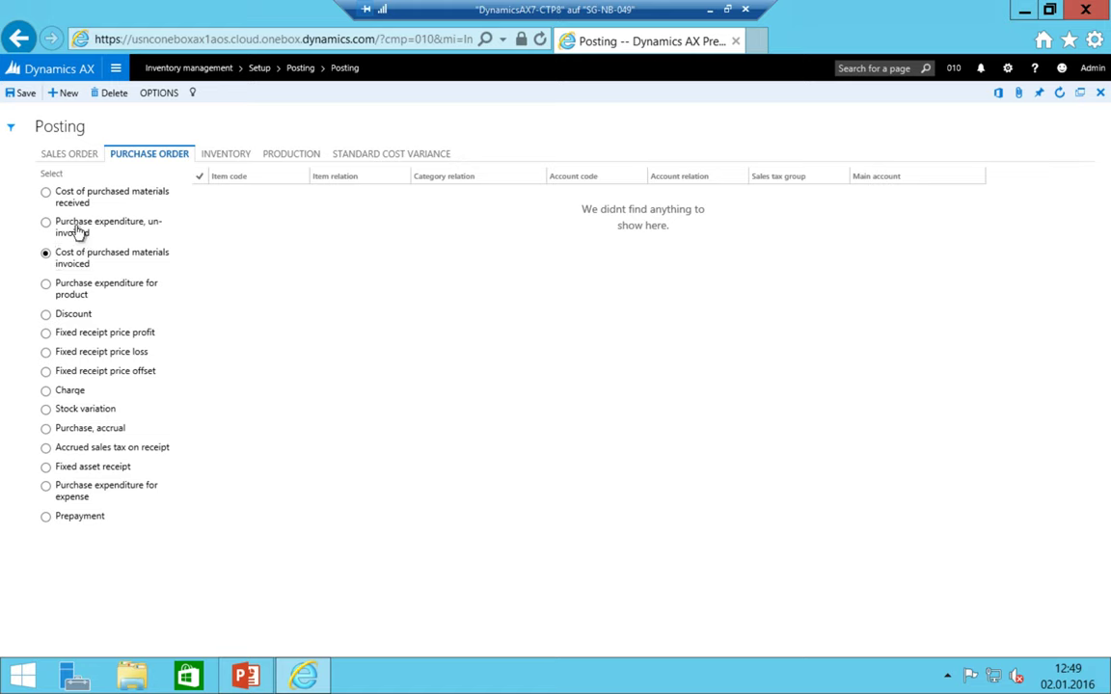
- Add a posting line for Purchase, accrual covering all items and all accounts with main account 23001
{"action": "left_click", "coordinate": [73, 432]}
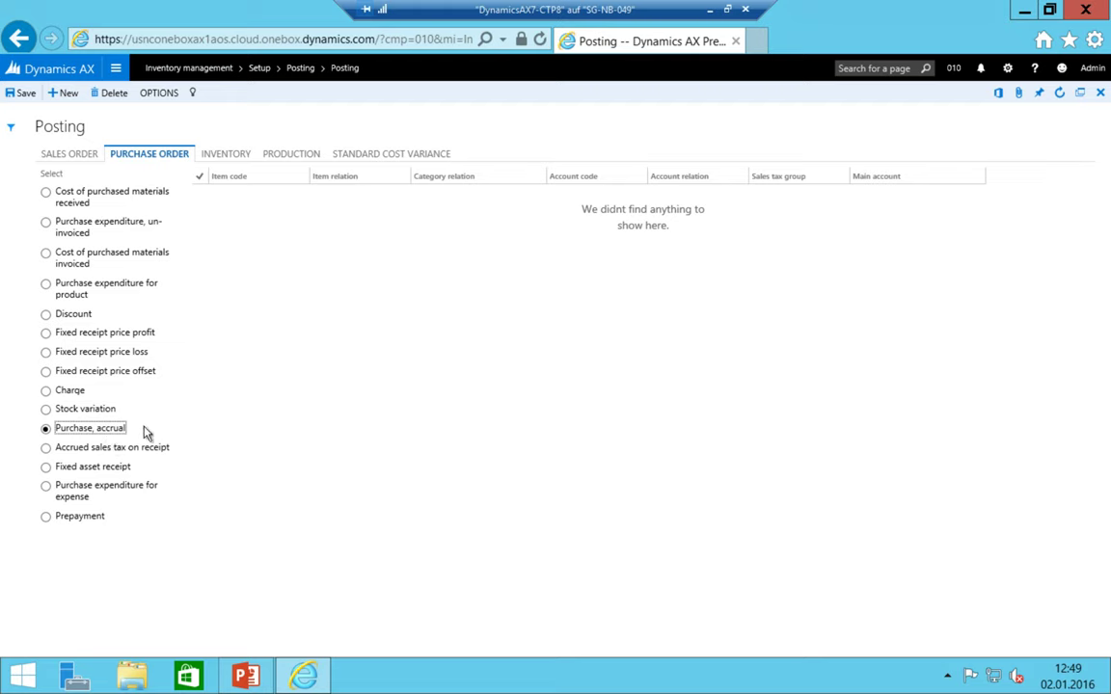
{"action": "left_click", "coordinate": [45, 429]}
{"action": "key", "text": "alt+n"}
{"action": "key", "text": "Tab"}
{"action": "key", "text": "Tab"}
{"action": "key", "text": "Tab"}
{"action": "key", "text": "Tab"}
{"action": "key", "text": "Tab"}
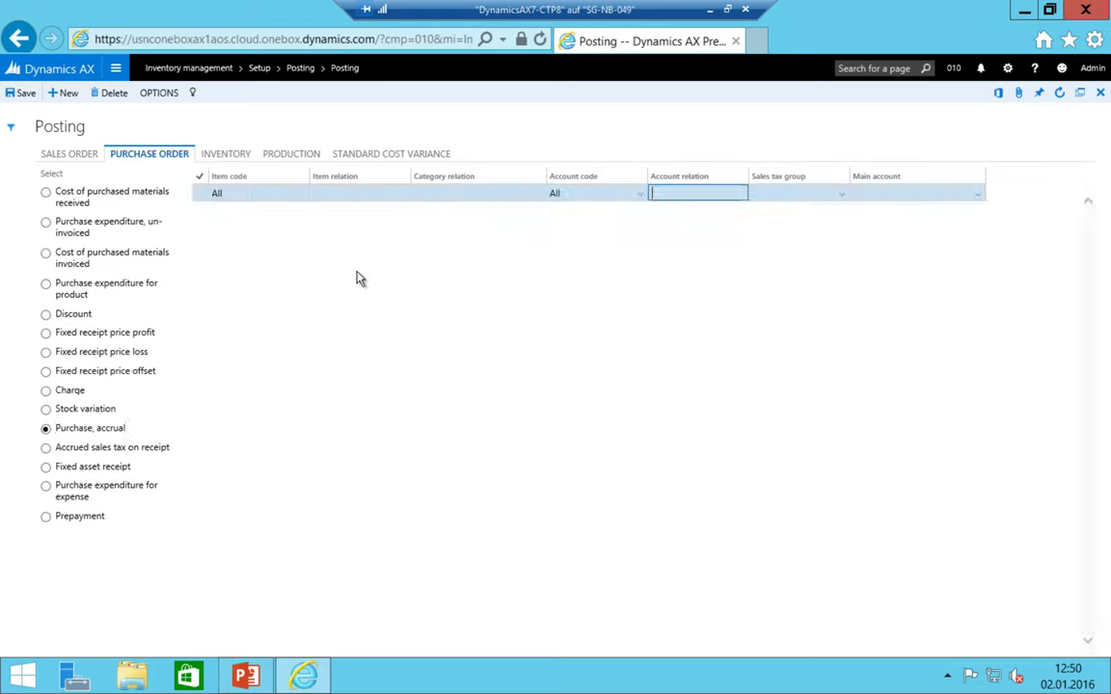
{"action": "type", "text": "23001"}
{"action": "key", "text": "shift+Tab"}
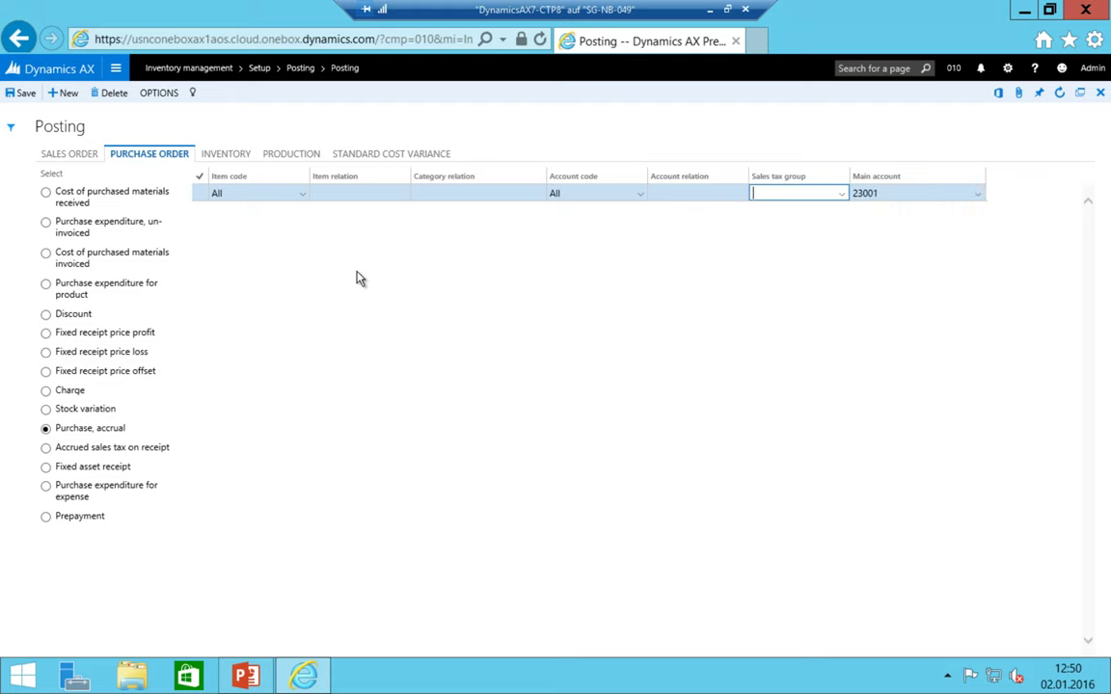
{"action": "key", "text": "shift+Tab"}
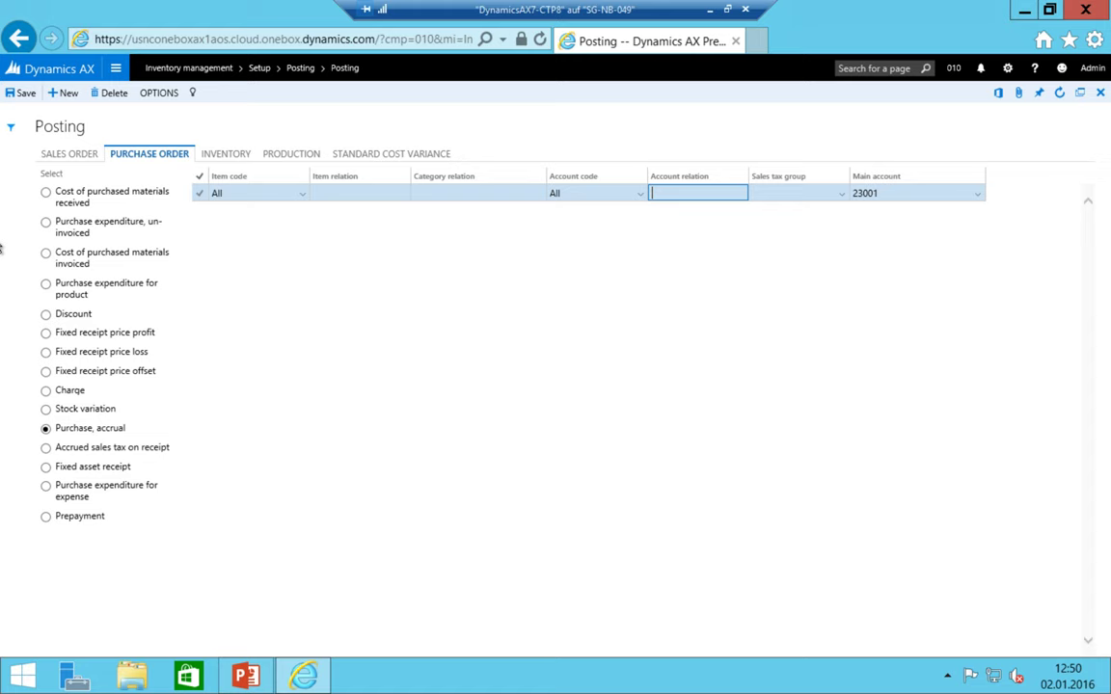
- Add a posting line for Cost of purchased materials invoiced with item code Group and item group I-FG-CCA
{"action": "left_click", "coordinate": [58, 226]}
{"action": "left_click", "coordinate": [66, 256]}
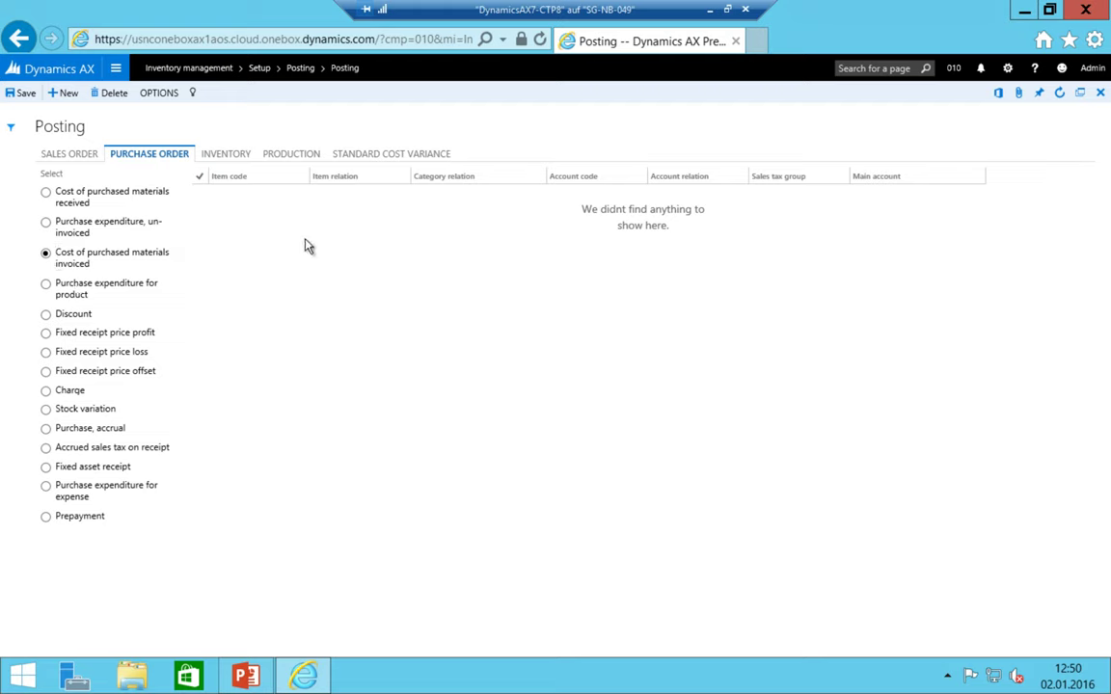
{"action": "key", "text": "alt+n"}
{"action": "key", "text": "alt+Down"}
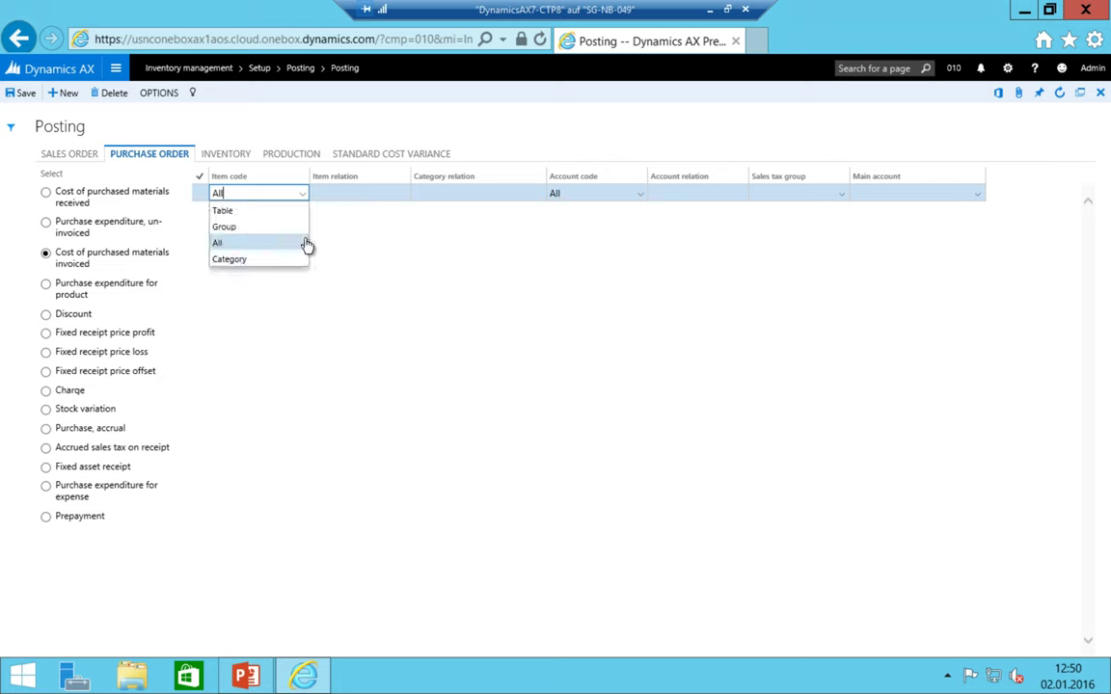
{"action": "key", "text": "Up"}
{"action": "key", "text": "Tab"}
{"action": "key", "text": "alt+Down"}
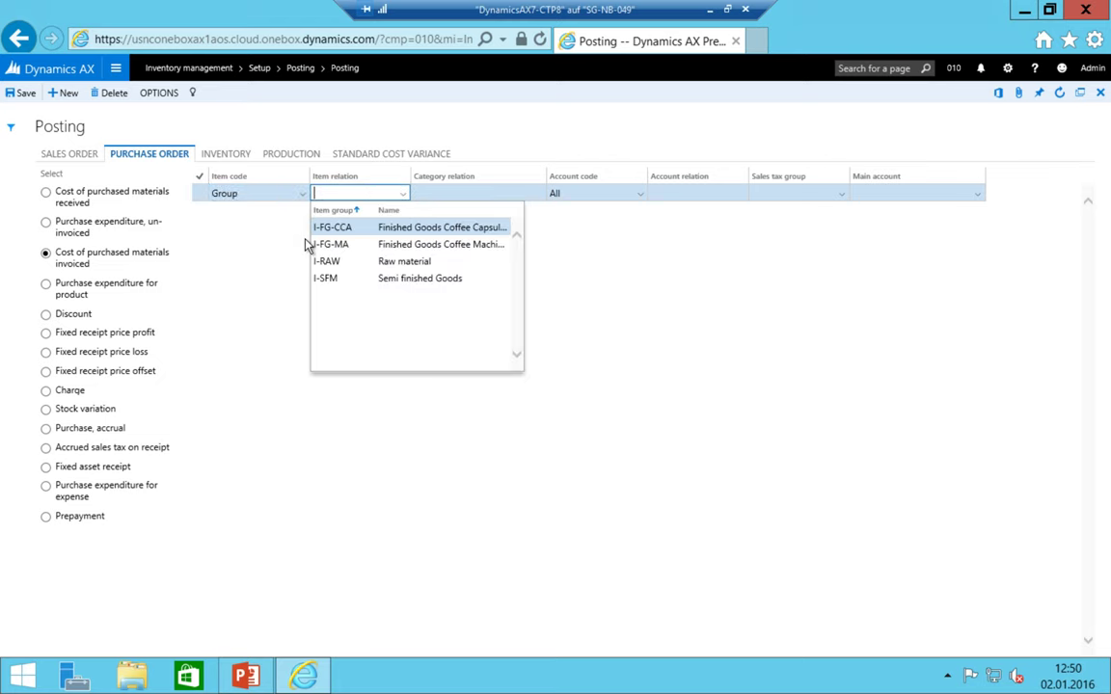
{"action": "key", "text": "Return"}
- Assign main account 12100 to the I-FG-CCA line of Cost of purchased materials invoiced
{"action": "key", "text": "Tab"}
{"action": "key", "text": "Tab"}
{"action": "key", "text": "Tab"}
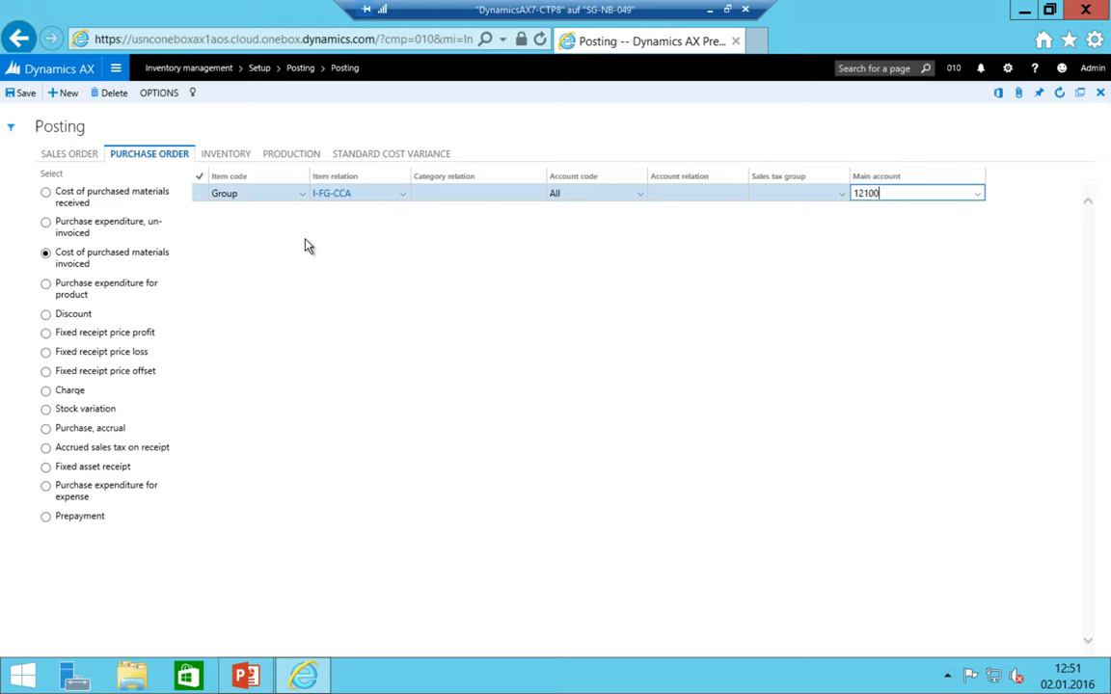
{"action": "key", "text": "Return"}
{"action": "key", "text": "shift+Tab"}
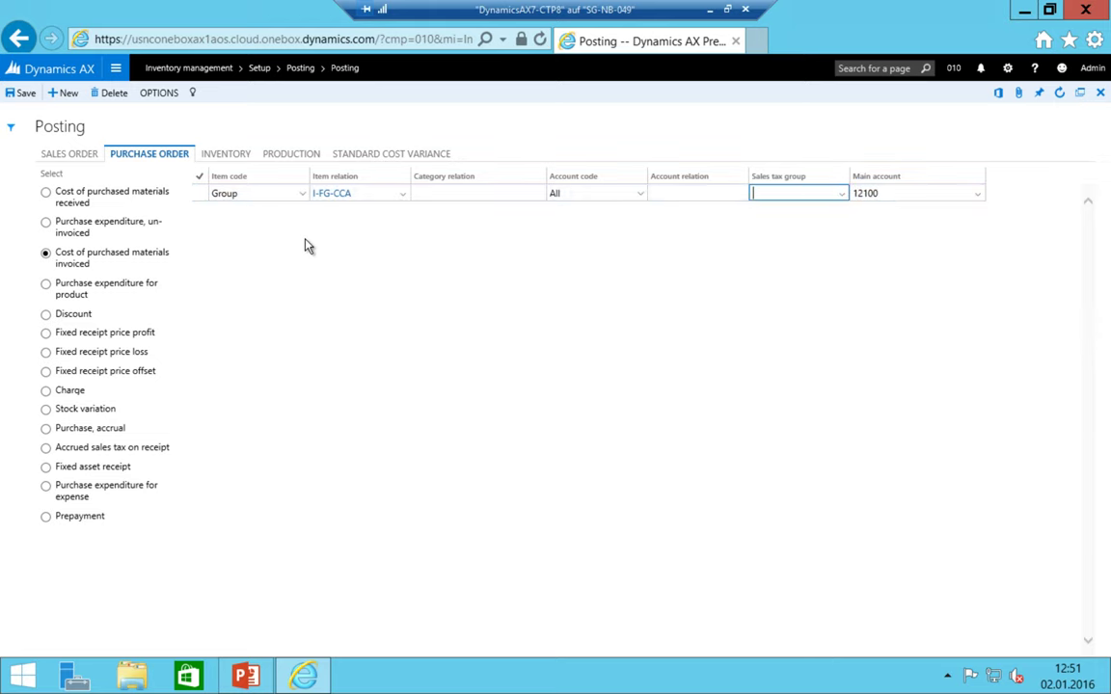
- Add a second materials invoiced posting line with item code Group and item group I-FG-MA
{"action": "key", "text": "alt+n"}
{"action": "key", "text": "alt+Down"}
{"action": "key", "text": "Up"}
{"action": "key", "text": "Return"}
{"action": "key", "text": "Tab"}
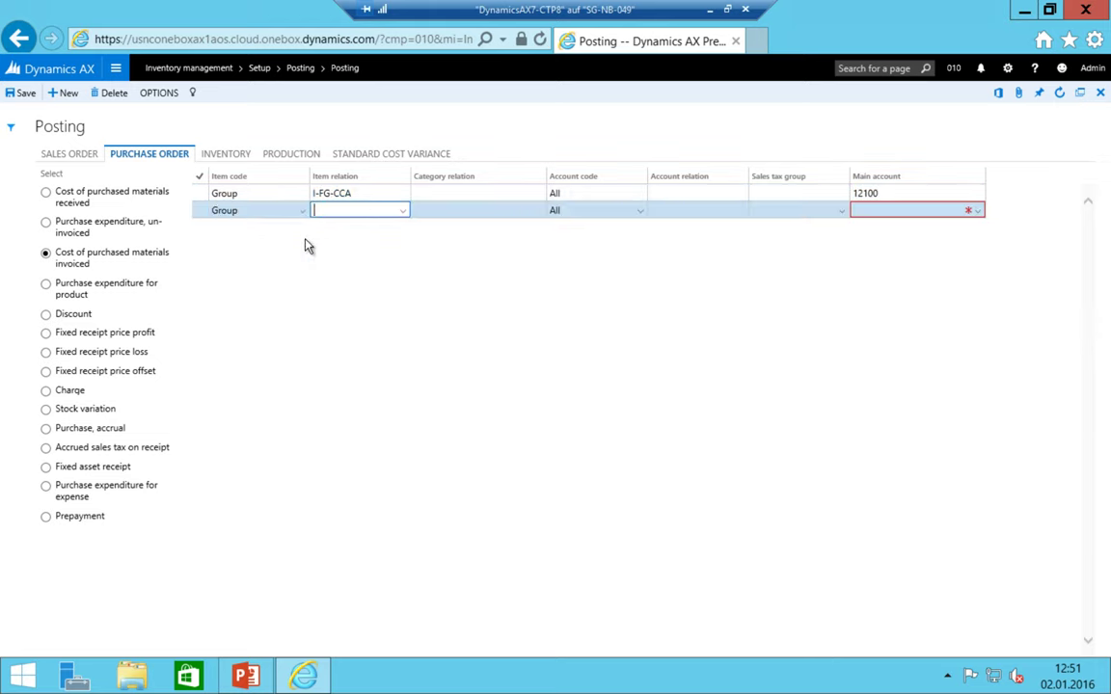
{"action": "key", "text": "alt+Down"}
{"action": "key", "text": "Down"}
{"action": "key", "text": "Return"}
- Assign main account 12110 to the I-FG-MA line of Cost of purchased materials invoiced
{"action": "key", "text": "Tab"}
{"action": "key", "text": "Tab"}
{"action": "key", "text": "Tab"}
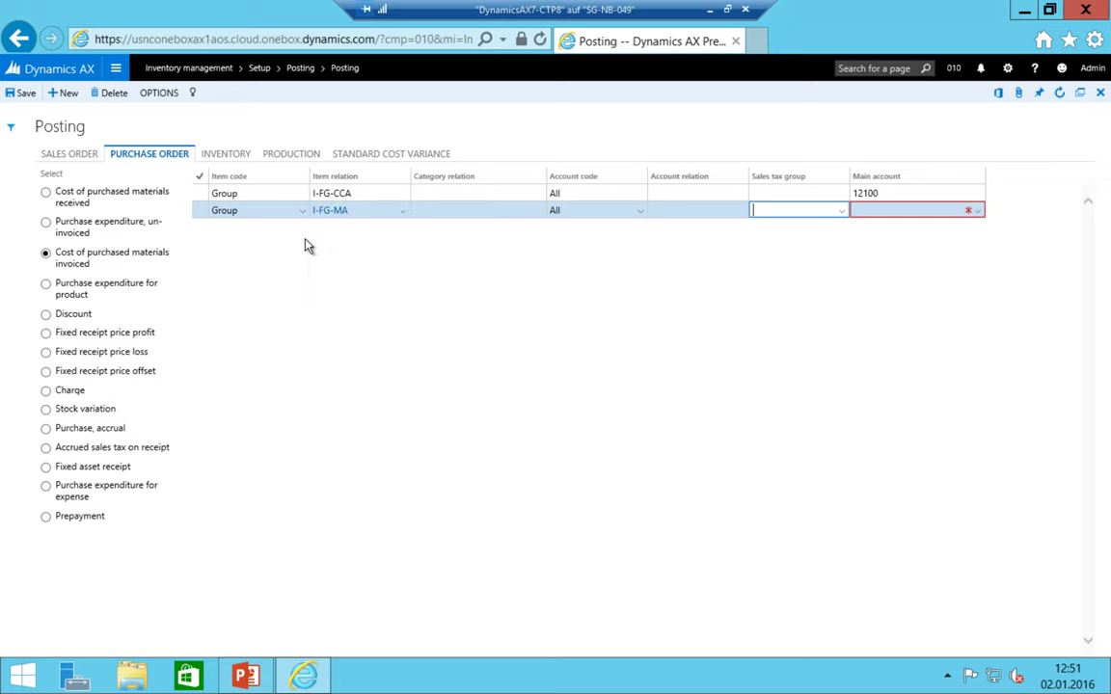
{"action": "key", "text": "Tab"}
{"action": "type", "text": "12110"}
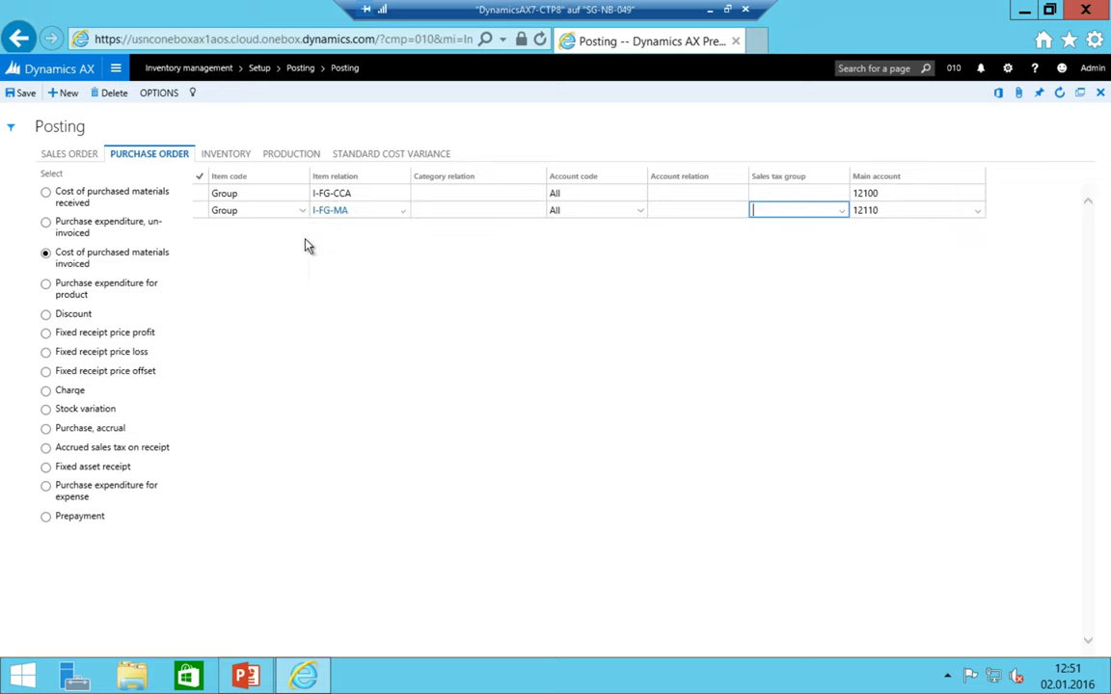
- Add a third materials invoiced posting line with item code Group and item group I-RAW
{"action": "key", "text": "alt+n"}
{"action": "key", "text": "alt+Down"}
{"action": "key", "text": "Up"}
{"action": "key", "text": "Return"}
{"action": "key", "text": "Tab"}
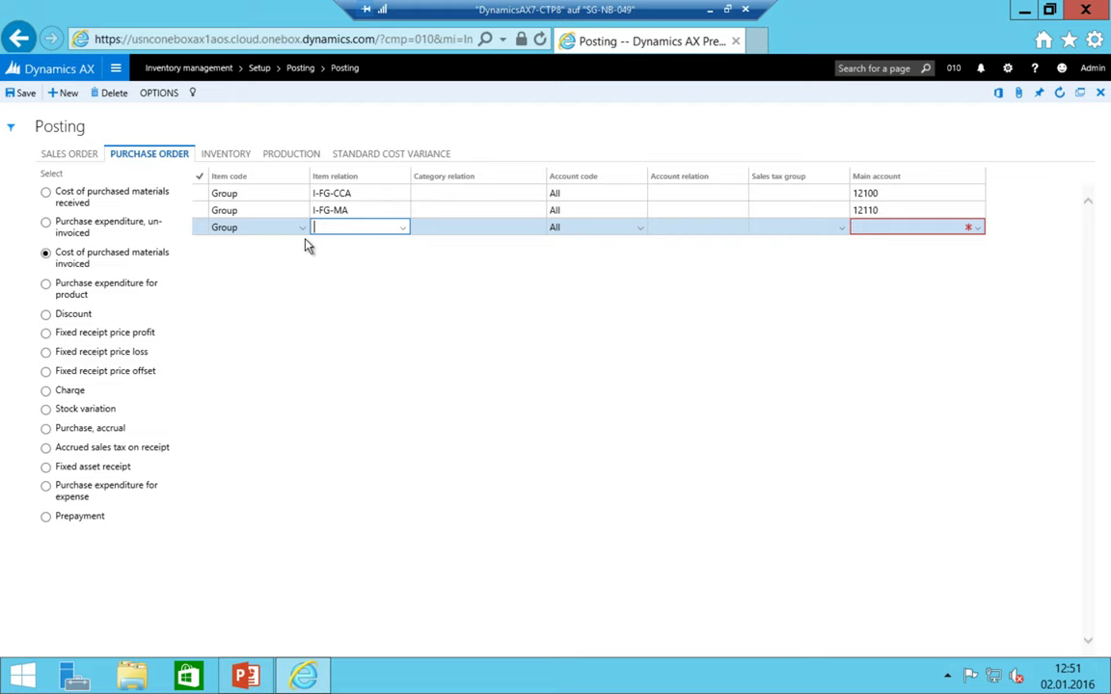
{"action": "key", "text": "alt+Down"}
{"action": "key", "text": "Tab"}
- Assign main account 12000 to the I-RAW line of Cost of purchased materials invoiced
{"action": "key", "text": "Tab"}
{"action": "key", "text": "Tab"}
{"action": "key", "text": "Tab"}
{"action": "key", "text": "Tab"}
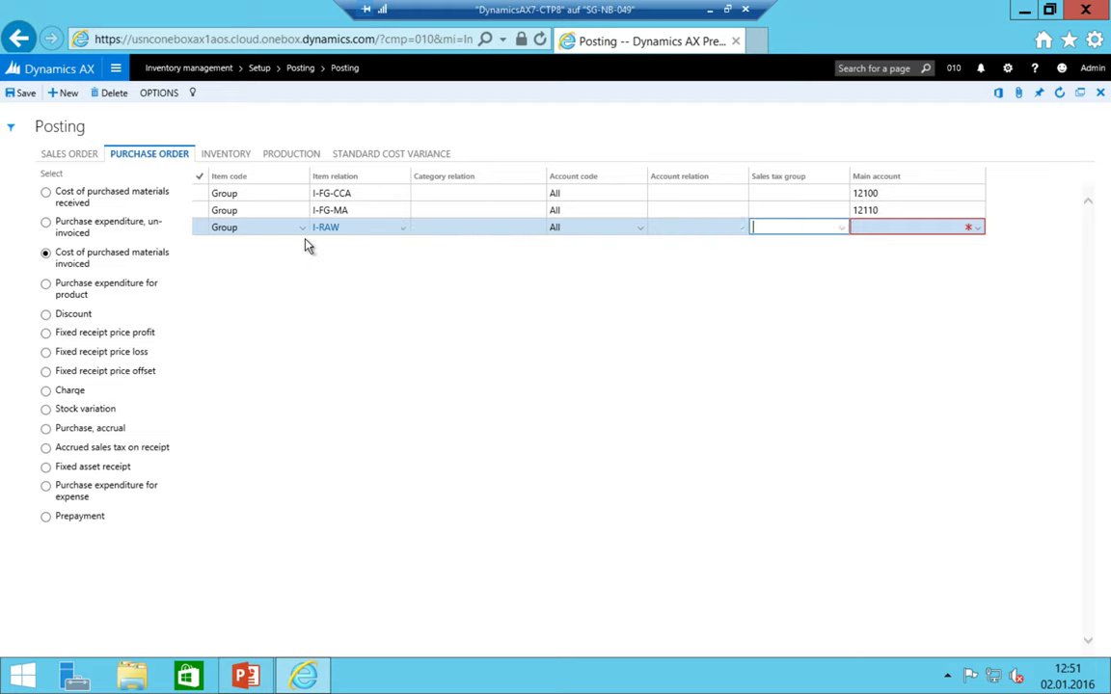
{"action": "type", "text": "1200"}
{"action": "key", "text": "shift+Tab"}
{"action": "key", "text": "Tab"}
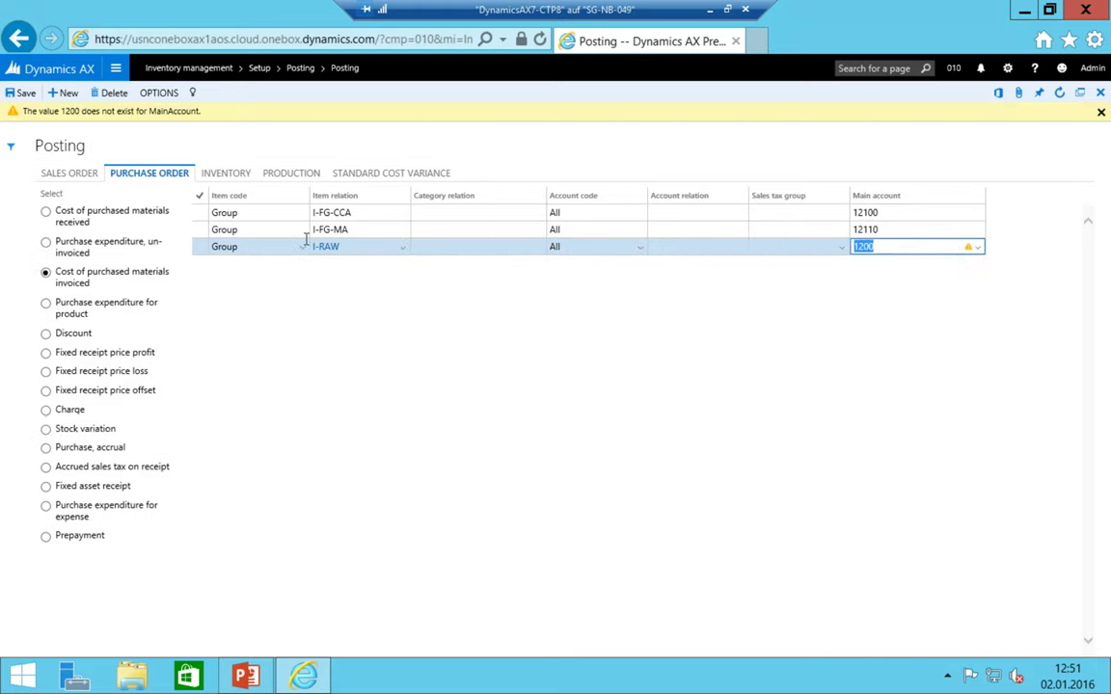
{"action": "type", "text": "12000"}
{"action": "key", "text": "shift+Tab"}
- Add a fourth materials invoiced posting line with item code Group and item group I-SFM
{"action": "key", "text": "Down"}
{"action": "key", "text": "alt+Down"}
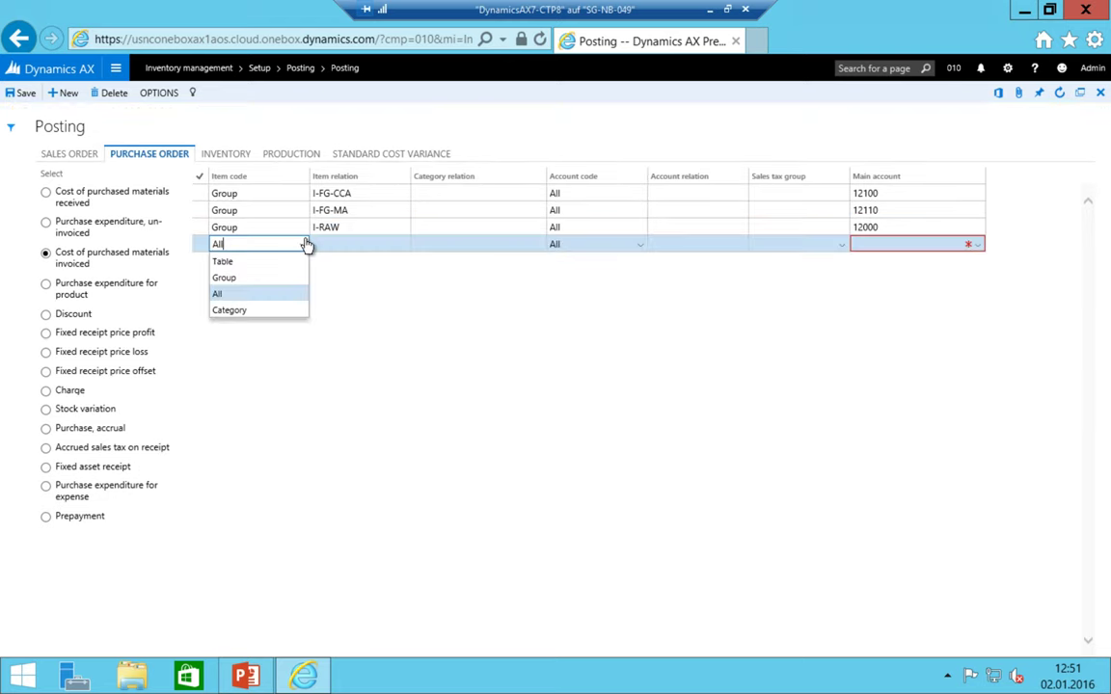
{"action": "key", "text": "Up"}
{"action": "key", "text": "Tab"}
{"action": "key", "text": "alt+Down"}
{"action": "key", "text": "Down"}
{"action": "key", "text": "Down"}
{"action": "key", "text": "Down"}
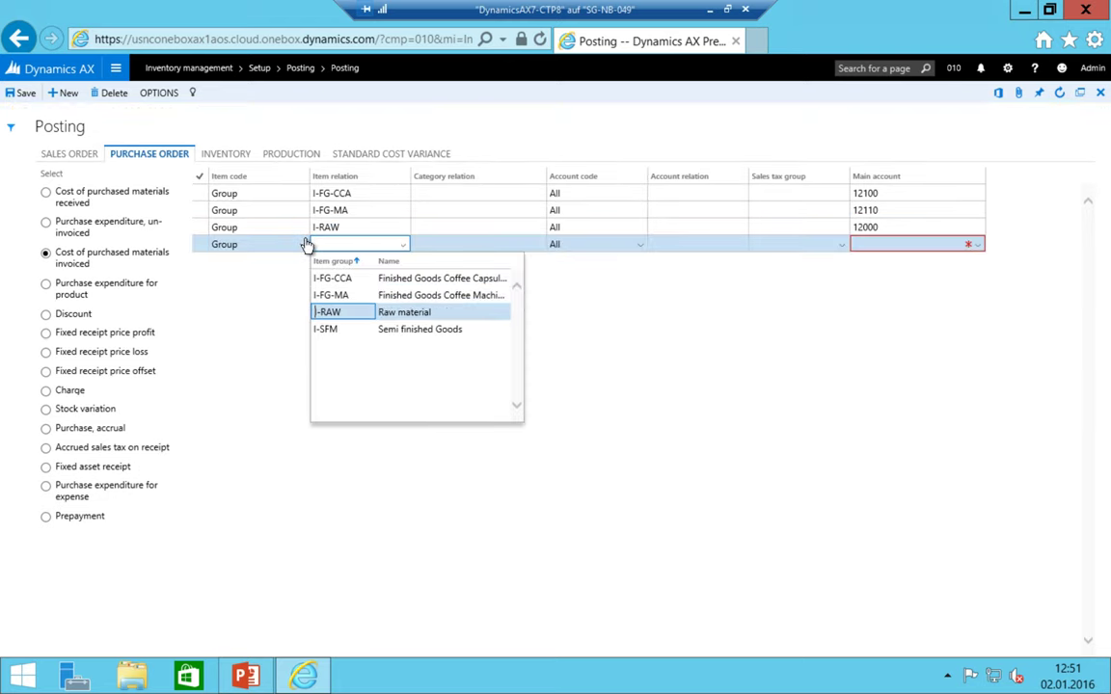
{"action": "key", "text": "Return"}
- Assign main account 12010 to the I-SFM line of Cost of purchased materials invoiced
{"action": "key", "text": "Tab"}
{"action": "key", "text": "Tab"}
{"action": "key", "text": "Tab"}
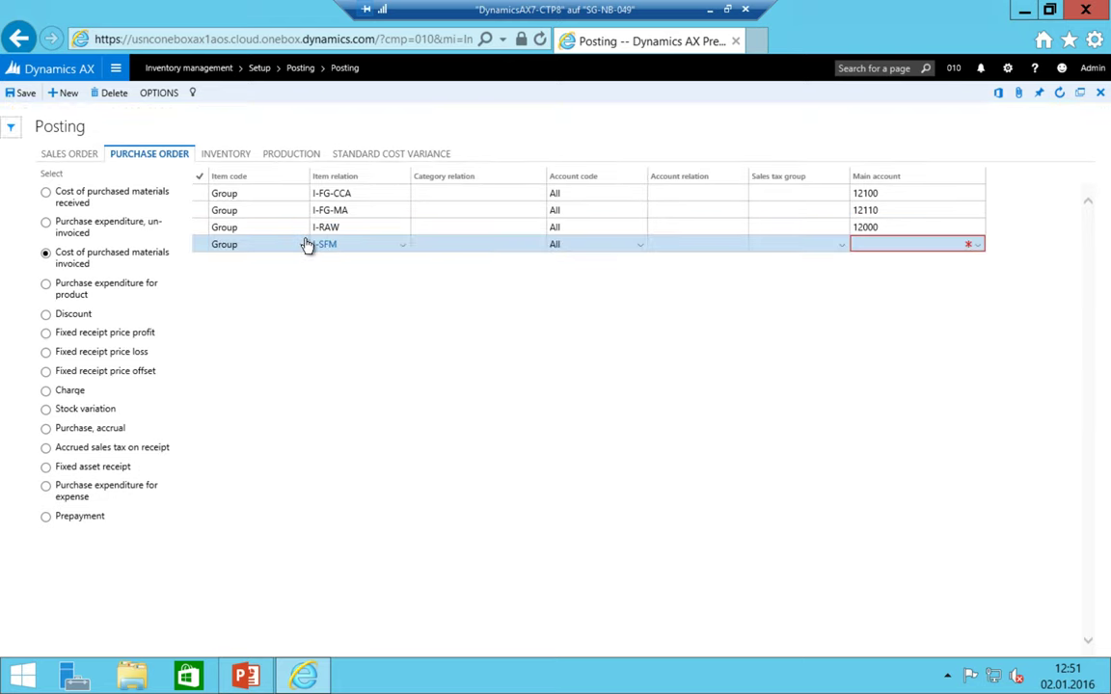
{"action": "type", "text": "12010"}
{"action": "key", "text": "shift+Tab"}
{"action": "key", "text": "Up"}
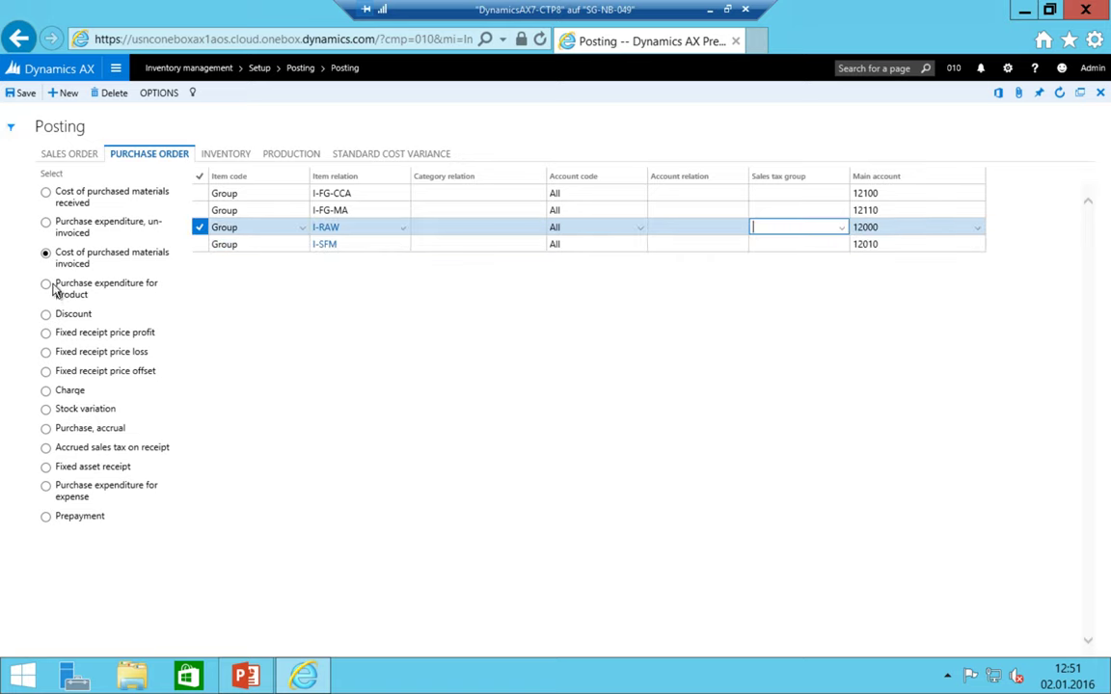
- Add a posting line for Purchase expenditure for product with item code Group and item group I-FG-CCA
{"action": "left_click", "coordinate": [84, 289]}
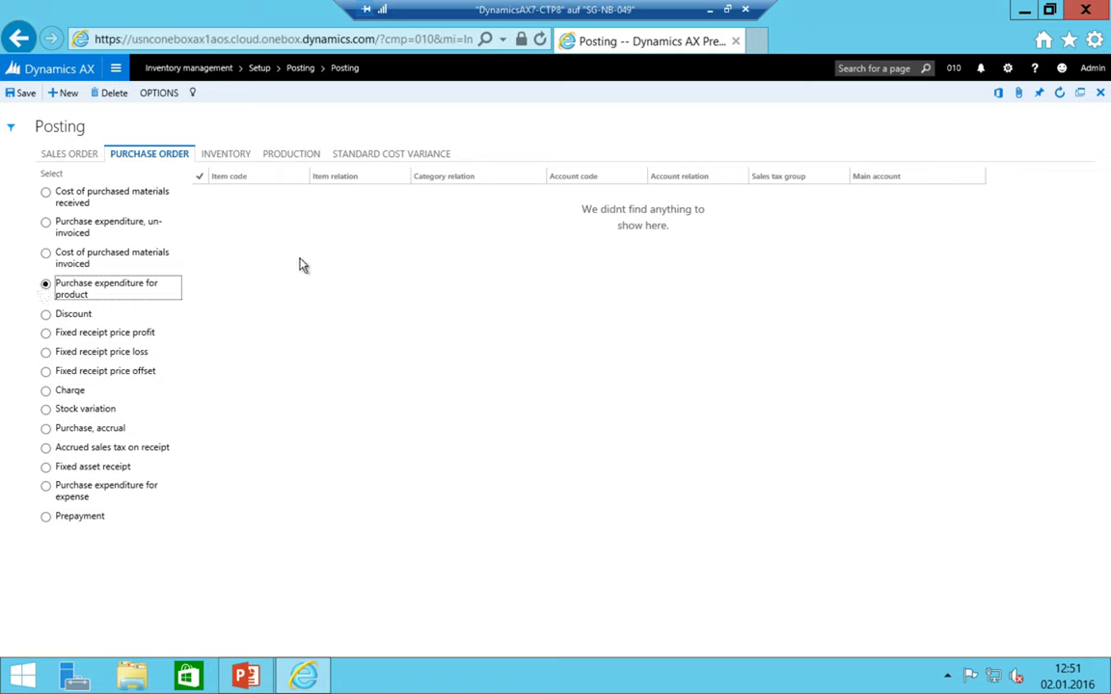
{"action": "key", "text": "alt+n"}
{"action": "key", "text": "alt+Down"}
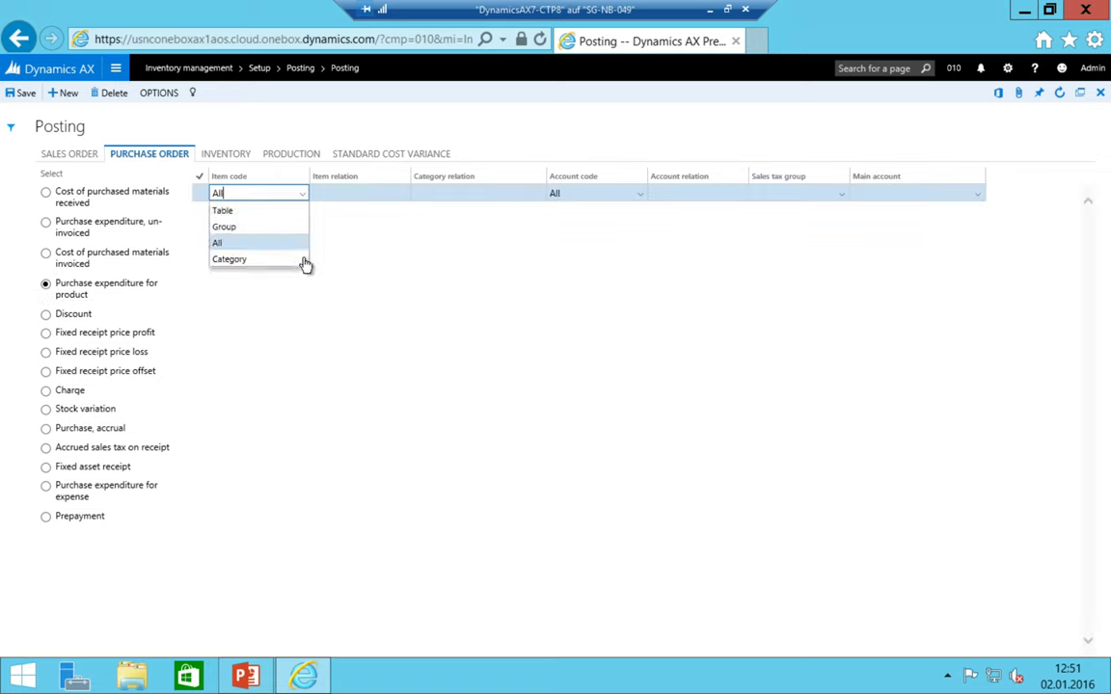
{"action": "key", "text": "Up"}
{"action": "key", "text": "Tab"}
{"action": "key", "text": "alt+Down"}
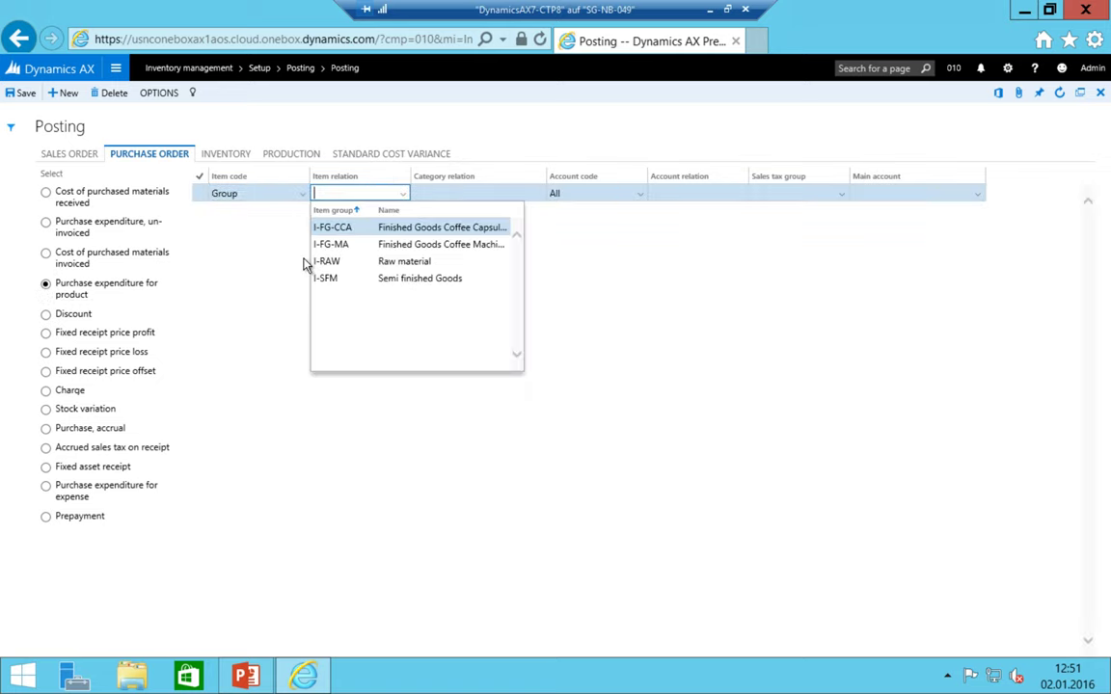
{"action": "key", "text": "Tab"}
- Look up main account 40103 among the accounts starting with 4 and assign it to the I-FG-CCA product expenditure line
{"action": "key", "text": "Tab"}
{"action": "key", "text": "Tab"}
{"action": "key", "text": "Tab"}
{"action": "key", "text": "Tab"}
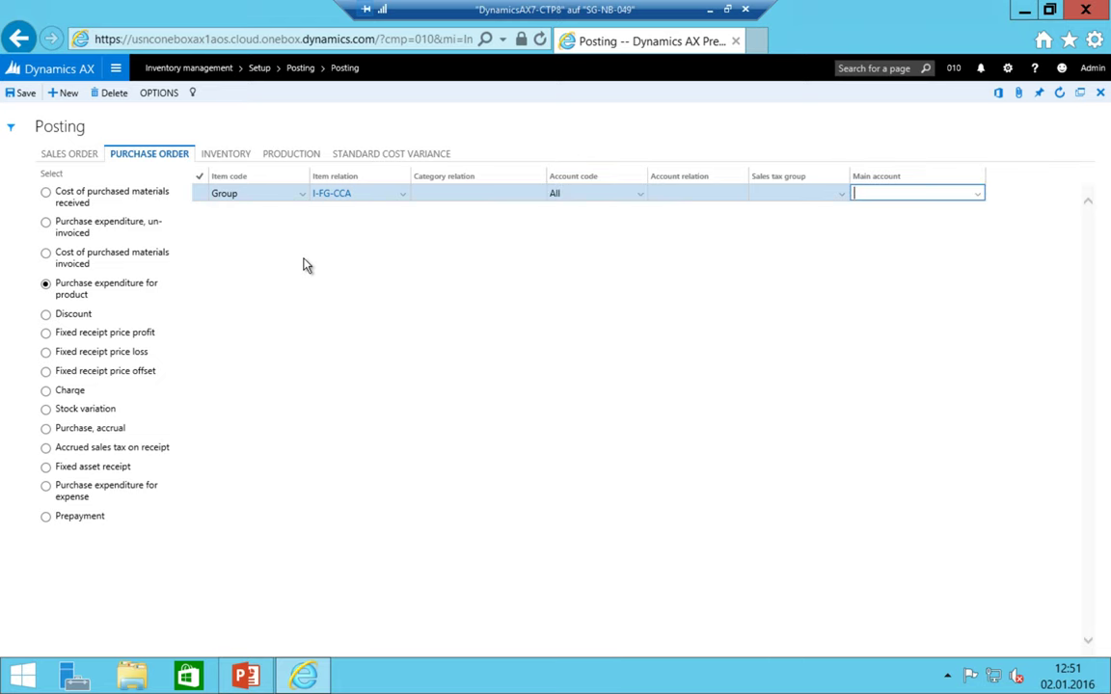
{"action": "key", "text": "alt+Down"}
{"action": "key", "text": "Down"}
{"action": "key", "text": "Down"}
{"action": "key", "text": "Down"}
{"action": "key", "text": "Down"}
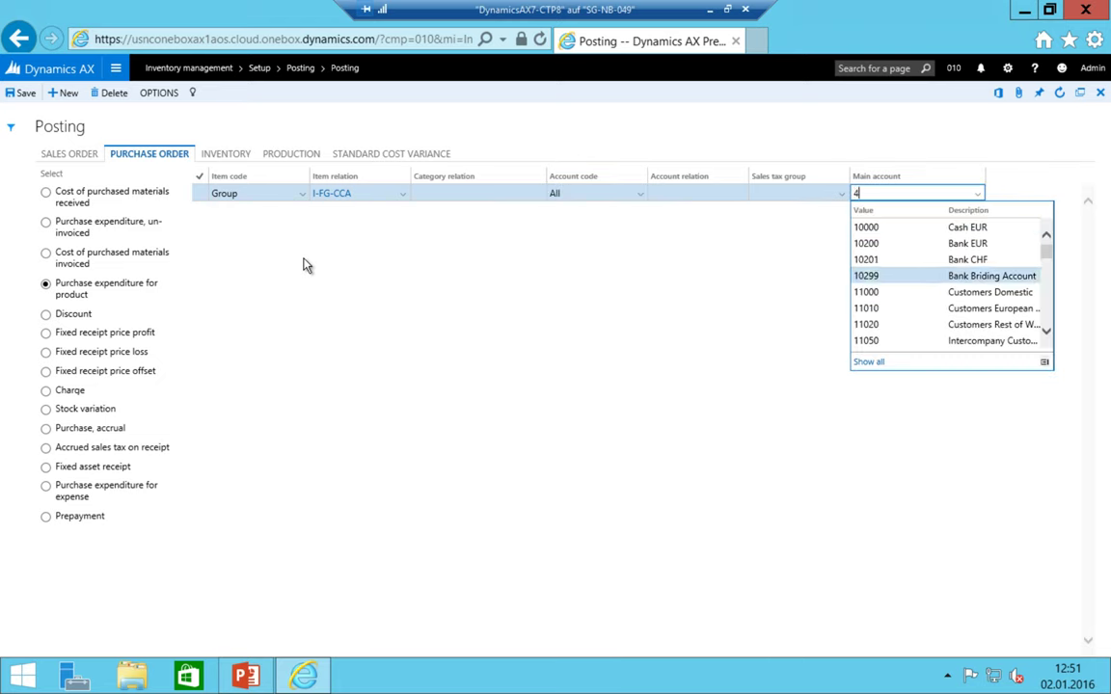
{"action": "key", "text": "Down"}
{"action": "key", "text": "Down"}
{"action": "key", "text": "Down"}
{"action": "key", "text": "Down"}
{"action": "key", "text": "Up"}
{"action": "key", "text": "Down"}
{"action": "key", "text": "Down"}
{"action": "key", "text": "Up"}
{"action": "key", "text": "Up"}
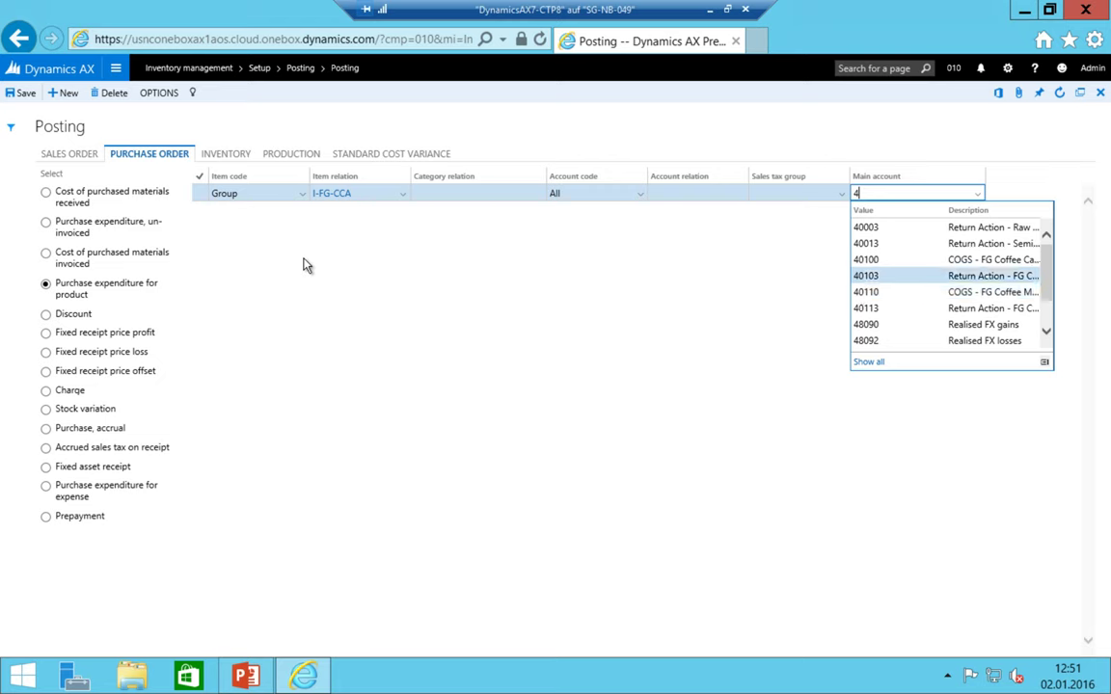
{"action": "key", "text": "Return"}
{"action": "key", "text": "shift+Tab"}
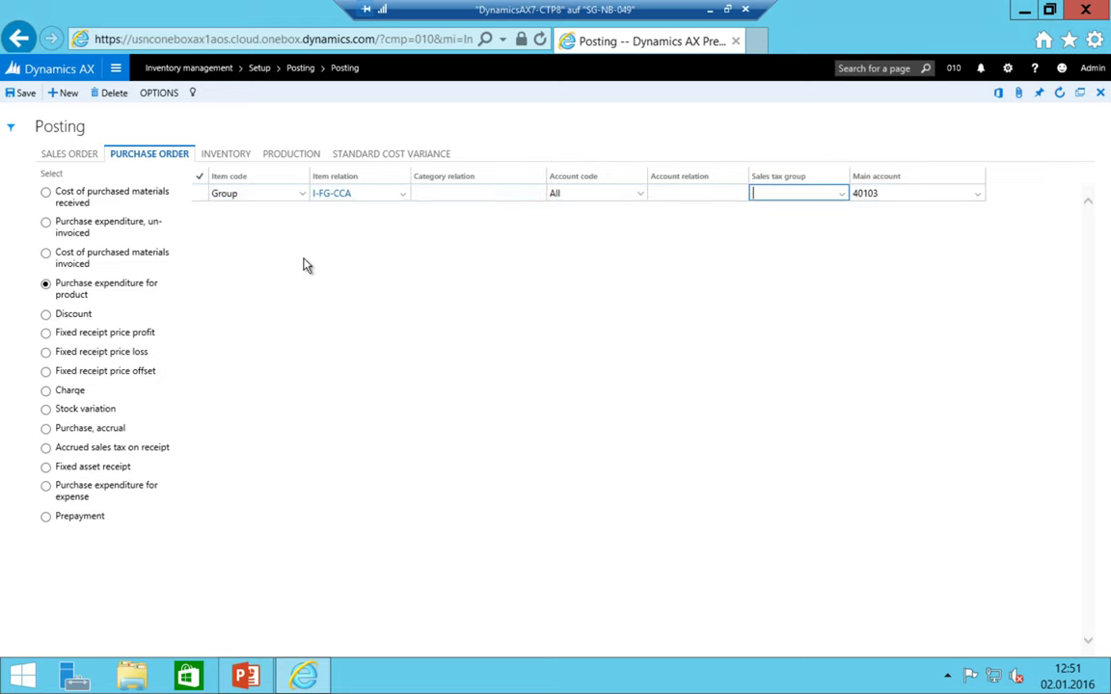
- Add a second product expenditure posting line with item code Group and item group I-FG-MA
{"action": "key", "text": "alt+n"}
{"action": "key", "text": "alt+Down"}
{"action": "key", "text": "Up"}
{"action": "key", "text": "Return"}
{"action": "key", "text": "Tab"}
{"action": "key", "text": "alt+Down"}
{"action": "key", "text": "Down"}
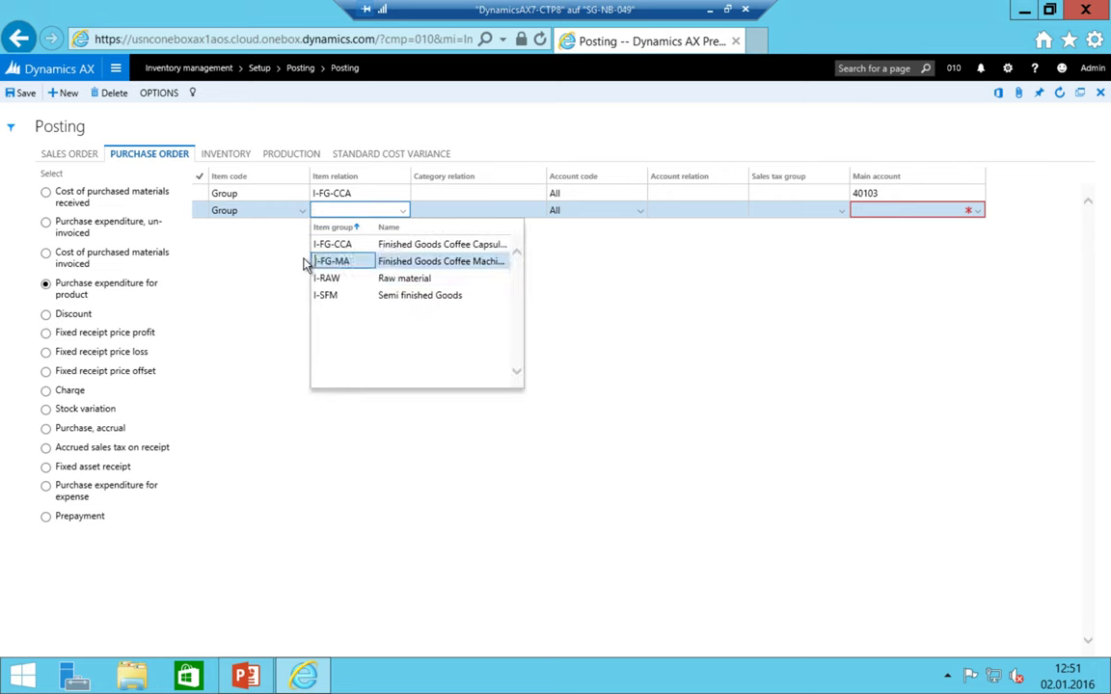
{"action": "key", "text": "Return"}
- Assign main account 40113 to the I-FG-MA line of Purchase expenditure for product
{"action": "key", "text": "Tab"}
{"action": "key", "text": "Tab"}
{"action": "key", "text": "Tab"}
{"action": "key", "text": "Tab"}
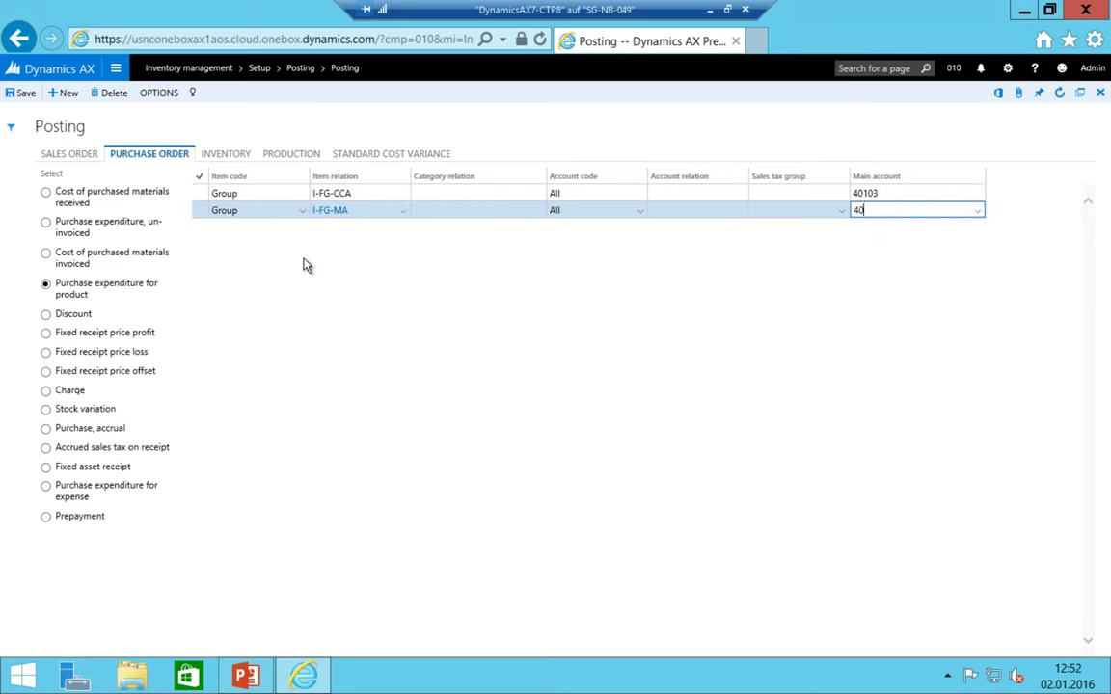
{"action": "type", "text": "40113"}
{"action": "key", "text": "shift+Tab"}
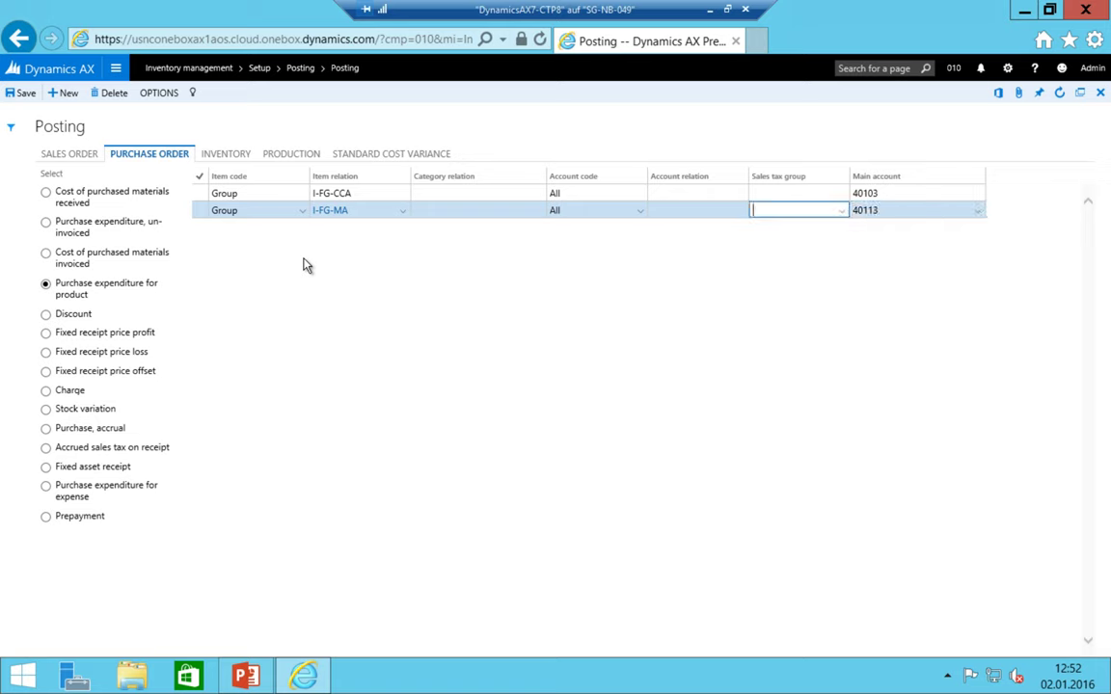
- Add a third product expenditure posting line with item code Group, item group I-RAW and main account 40003
{"action": "left_click", "coordinate": [305, 262]}
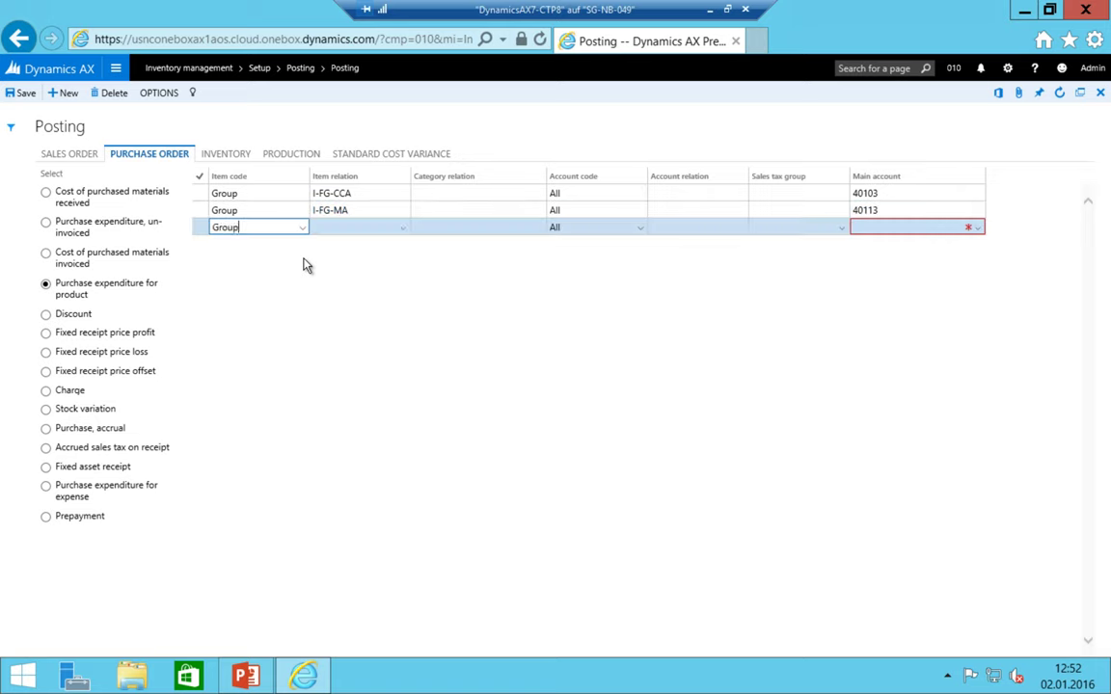
{"action": "key", "text": "Tab"}
{"action": "type", "text": "I-RAW"}
{"action": "key", "text": "Tab"}
{"action": "key", "text": "Tab"}
{"action": "key", "text": "Tab"}
{"action": "type", "text": "4000"}
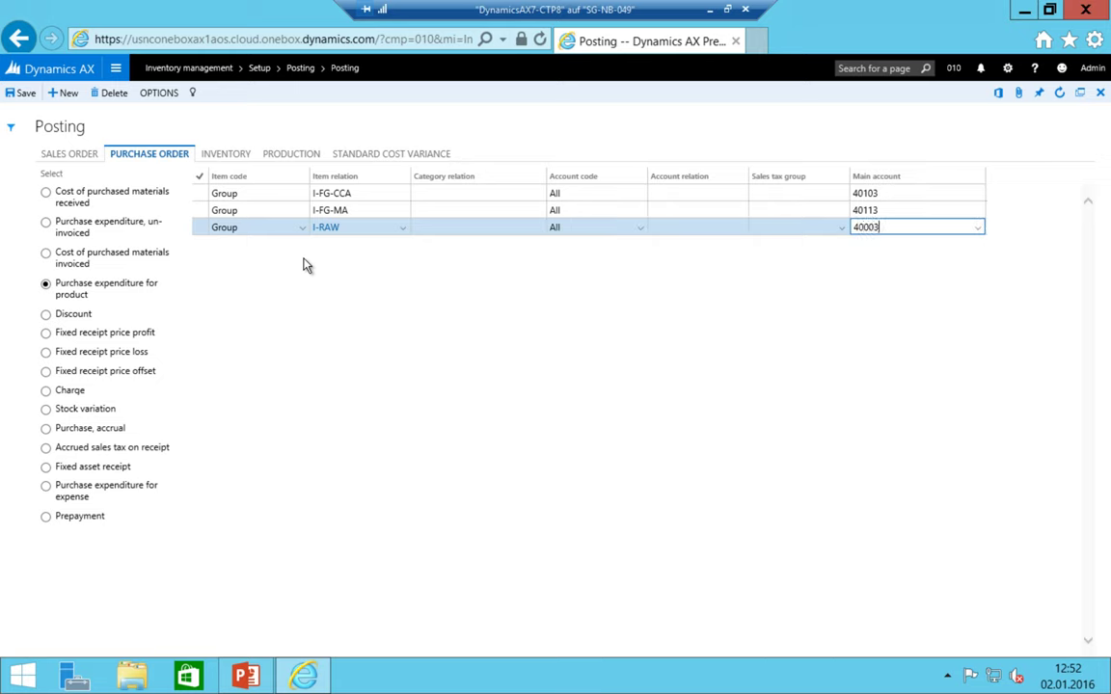
- Add a fourth Purchase expenditure for product line with item code Group and item group I-SFM
{"action": "key", "text": "Down"}
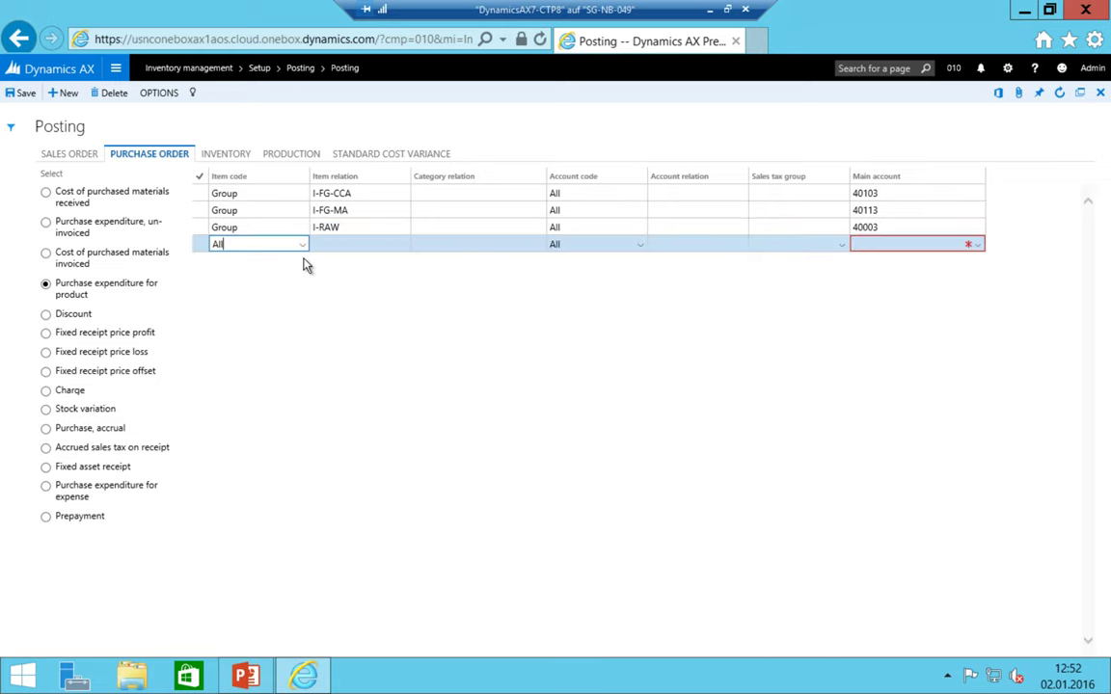
{"action": "type", "text": "ca"}
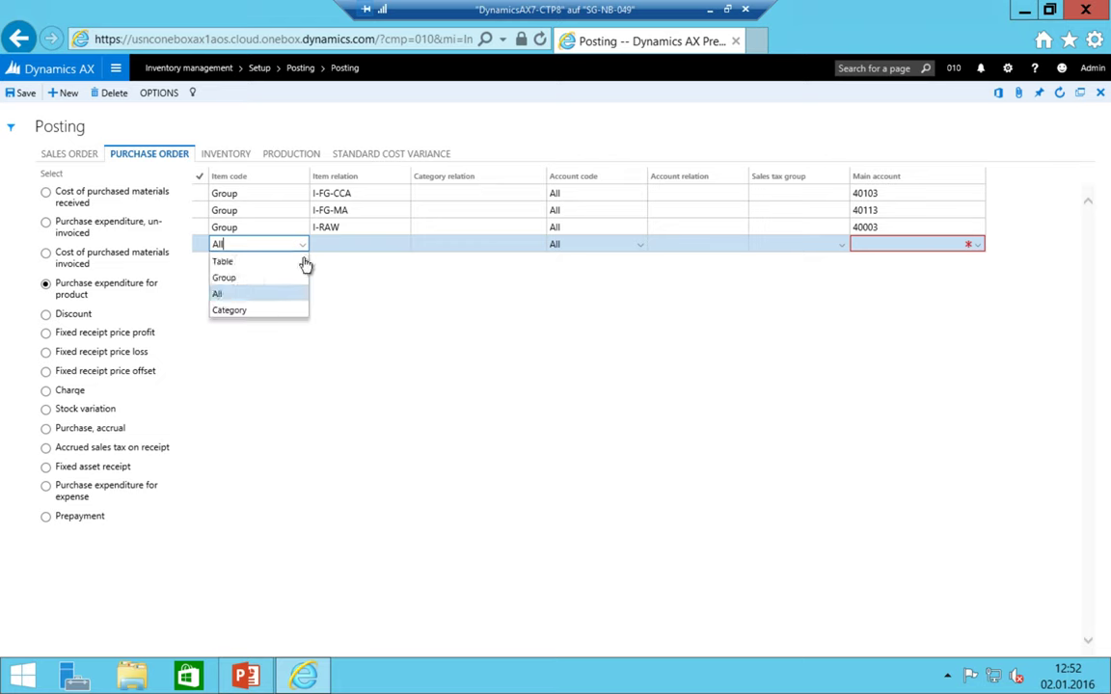
{"action": "type", "text": "g"}
{"action": "key", "text": "Tab"}
{"action": "key", "text": "alt+Down"}
{"action": "key", "text": "Down"}
{"action": "key", "text": "Down"}
{"action": "key", "text": "Tab"}
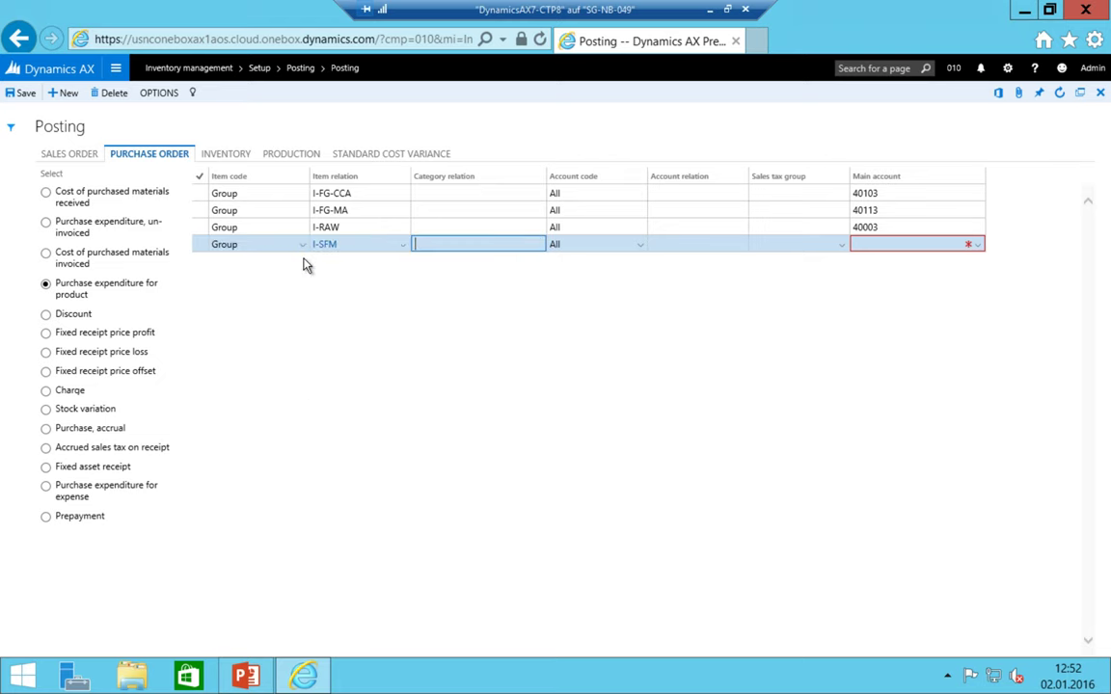
- Assign main account 40013 to the I-SFM line of Purchase expenditure for product
{"action": "key", "text": "Tab"}
{"action": "key", "text": "Tab"}
{"action": "key", "text": "Tab"}
{"action": "type", "text": "400"}
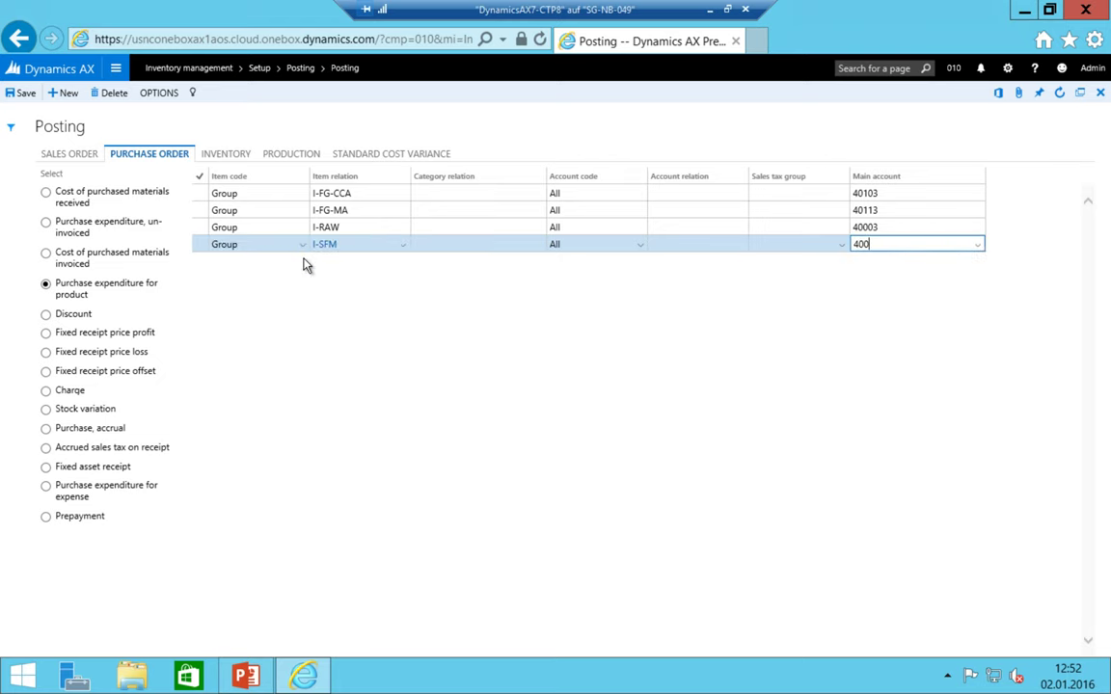
{"action": "key", "text": "Up"}
{"action": "key", "text": "shift+Tab"}
{"action": "key", "text": "alt+n"}
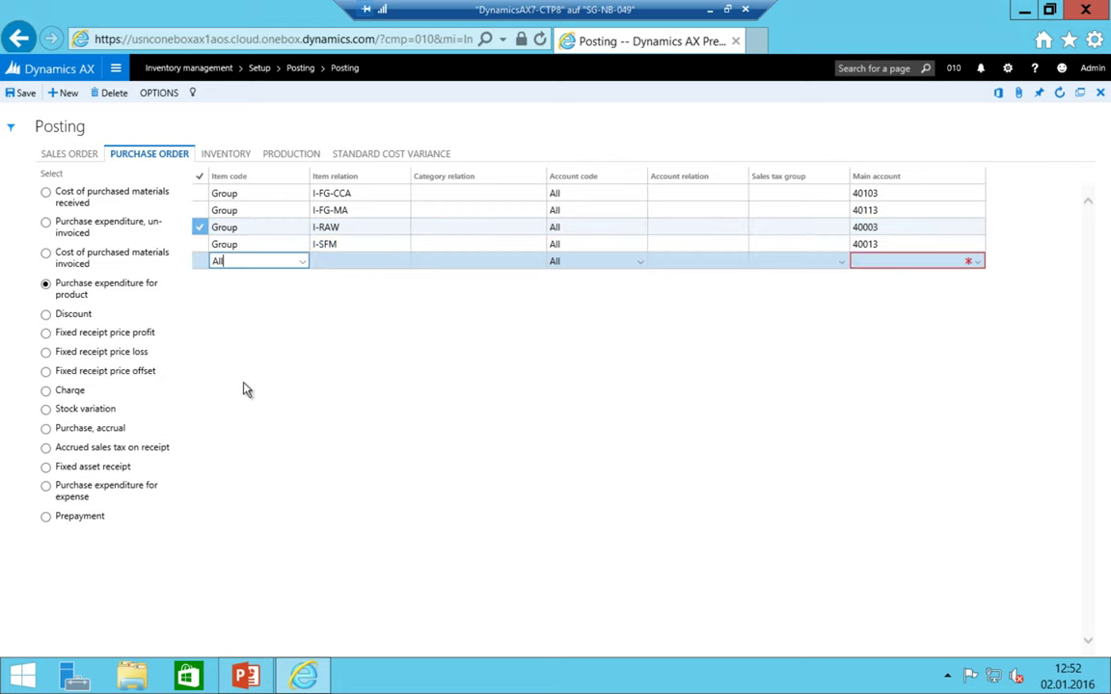
{"action": "key", "text": "alt+Down"}
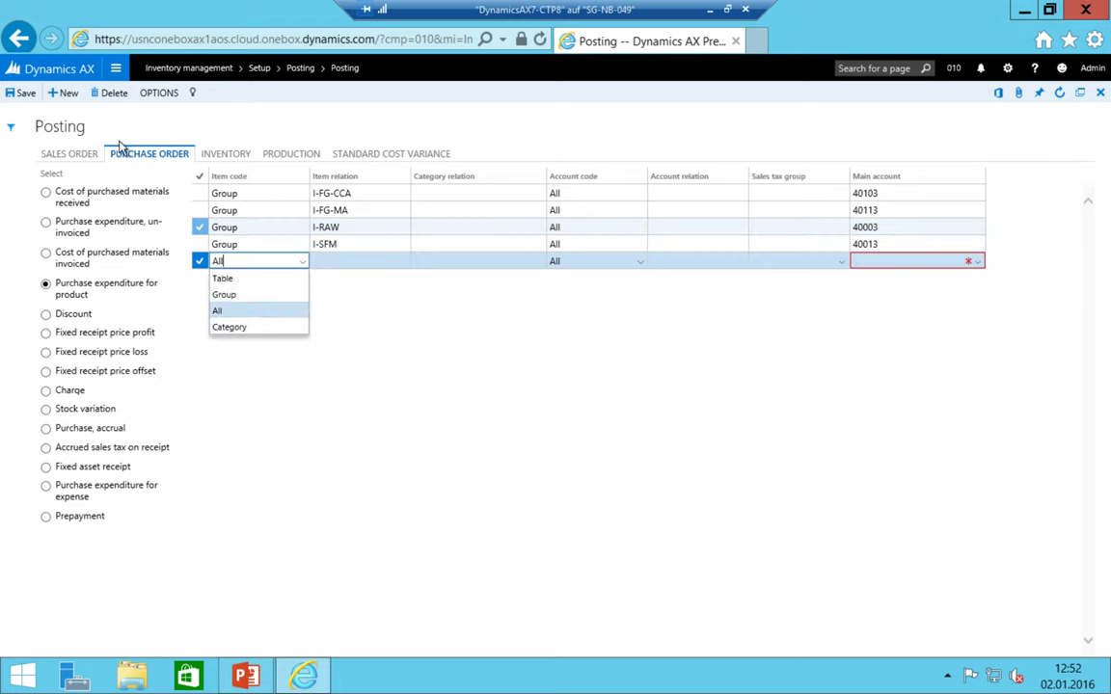
{"action": "key", "text": "Escape"}
{"action": "key", "text": "alt+Down"}
{"action": "key", "text": "Escape"}
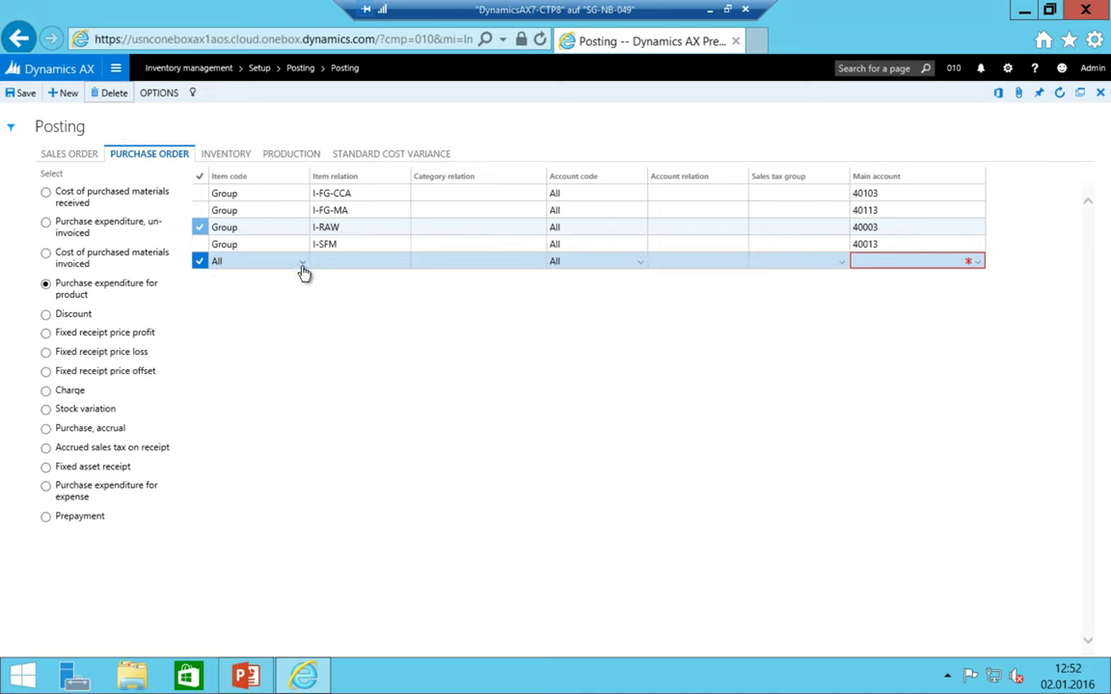
{"action": "left_click", "coordinate": [799, 262]}
{"action": "left_click", "coordinate": [978, 264]}
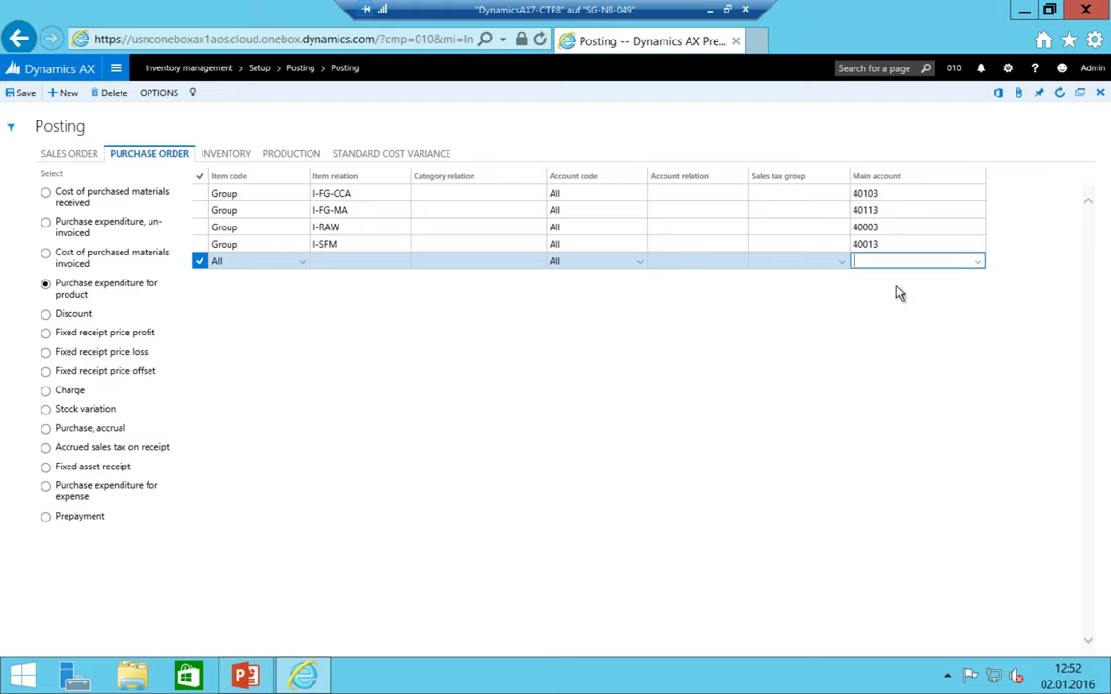
{"action": "key", "text": "alt+Down"}
{"action": "left_click", "coordinate": [866, 290]}
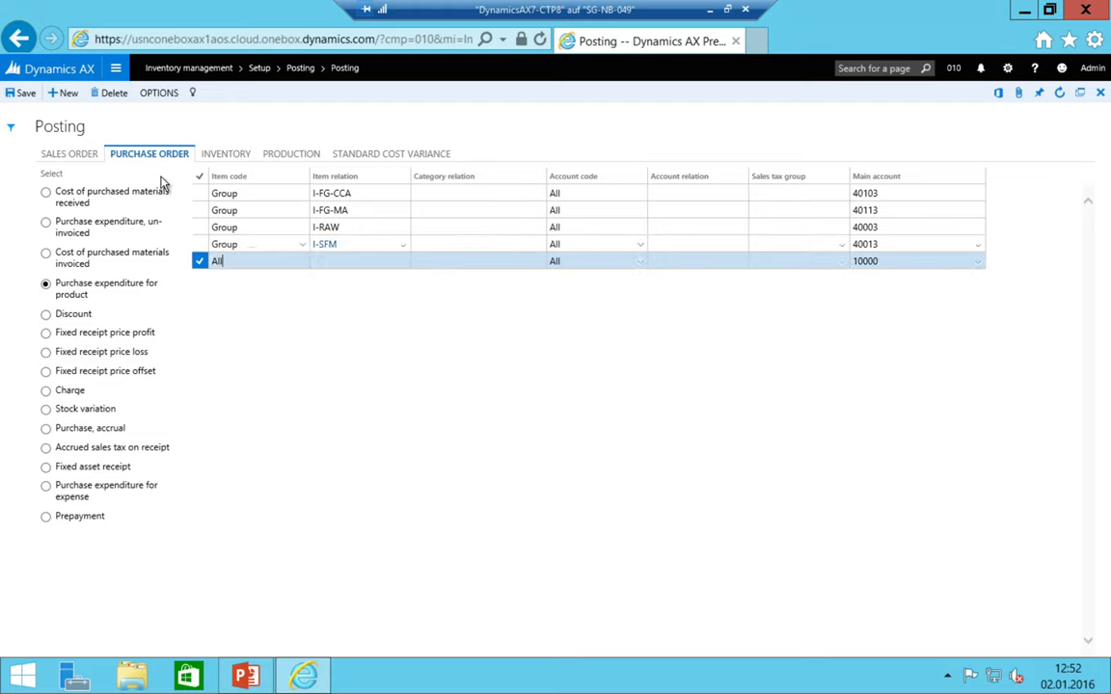
{"action": "left_click", "coordinate": [108, 93]}
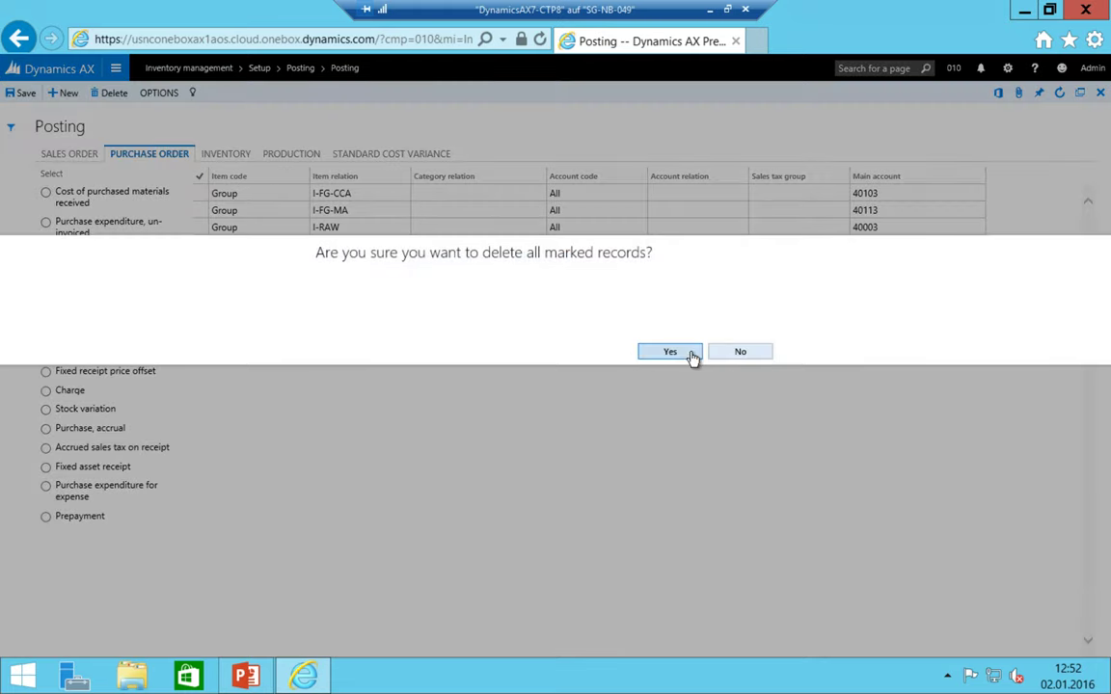
{"action": "left_click", "coordinate": [669, 352]}
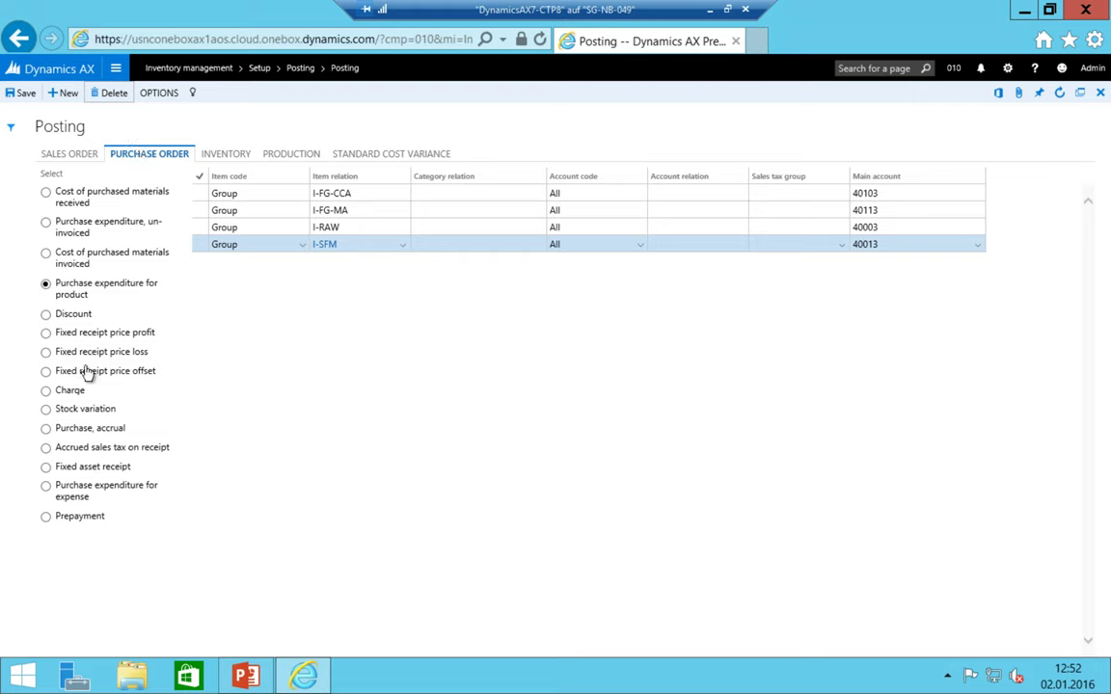
- Review the posting lines of the purchase order account types for expense, received and invoiced materials, un-invoiced and product expenditure, and purchase accrual
{"action": "left_click", "coordinate": [71, 493]}
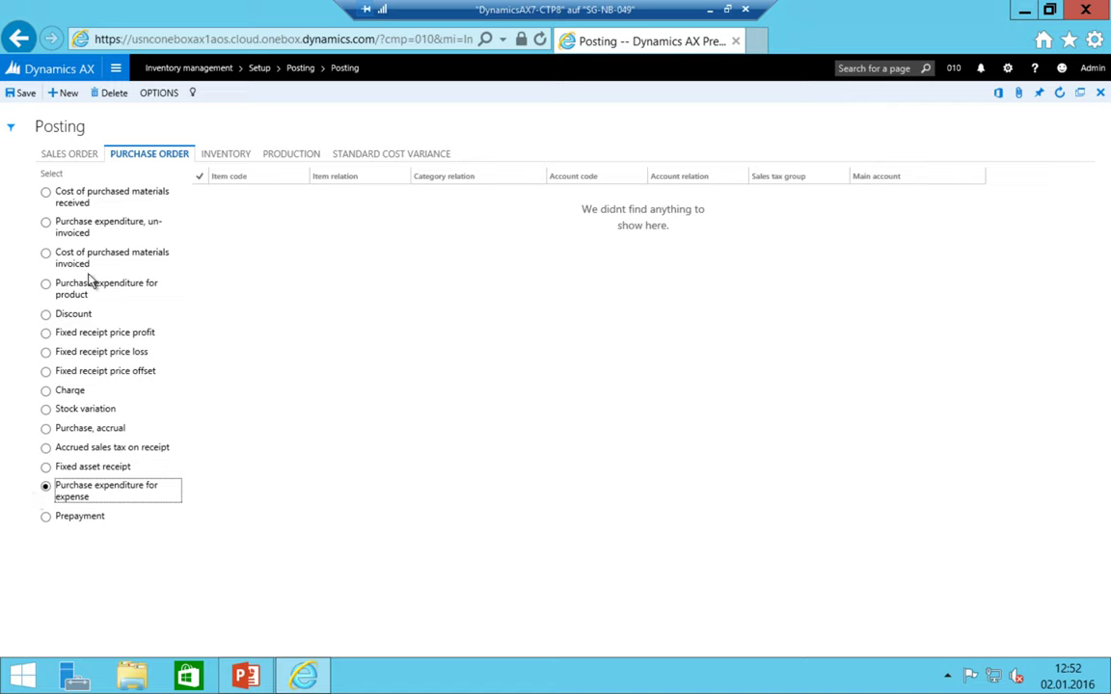
{"action": "left_click", "coordinate": [73, 191]}
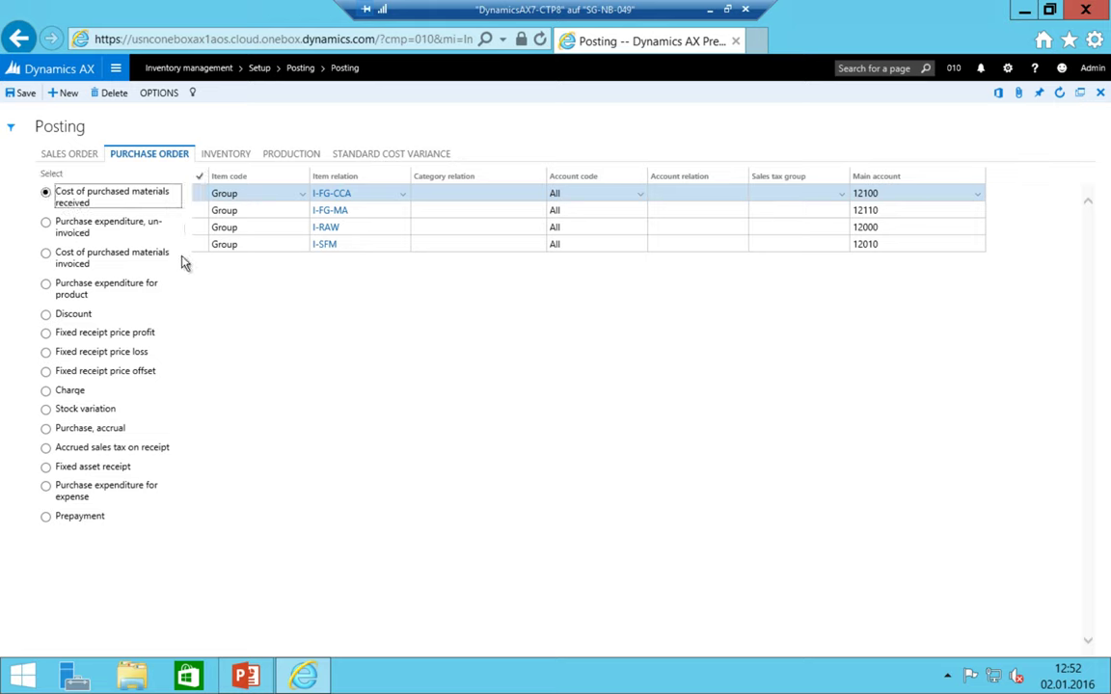
{"action": "left_click", "coordinate": [70, 224]}
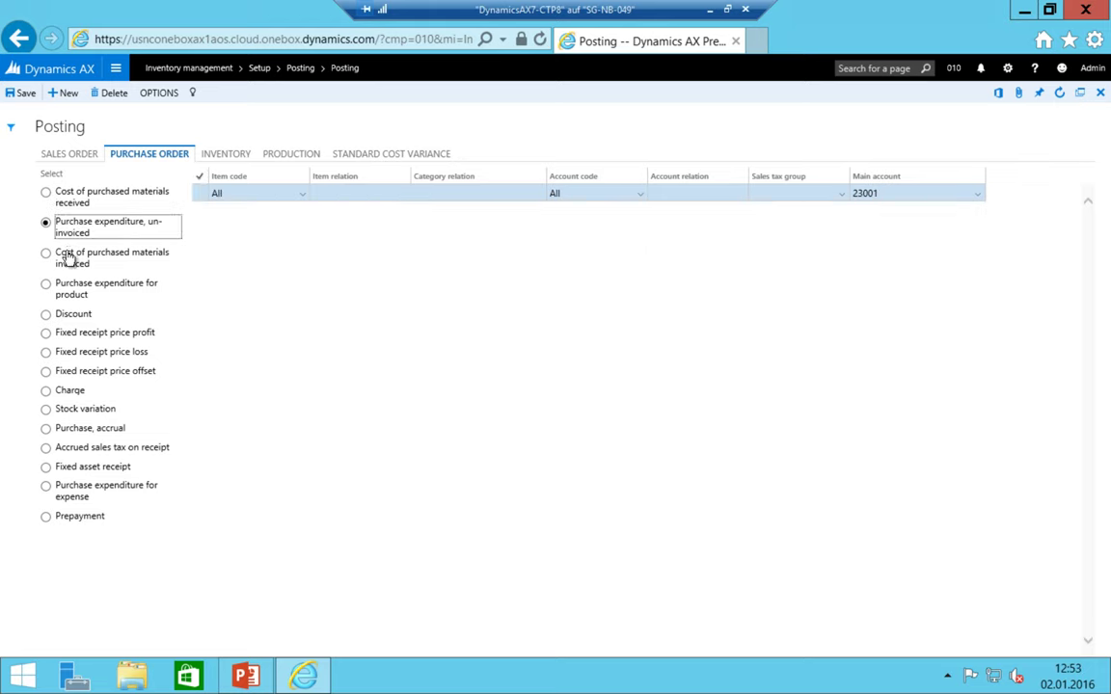
{"action": "left_click", "coordinate": [70, 256]}
{"action": "left_click", "coordinate": [66, 289]}
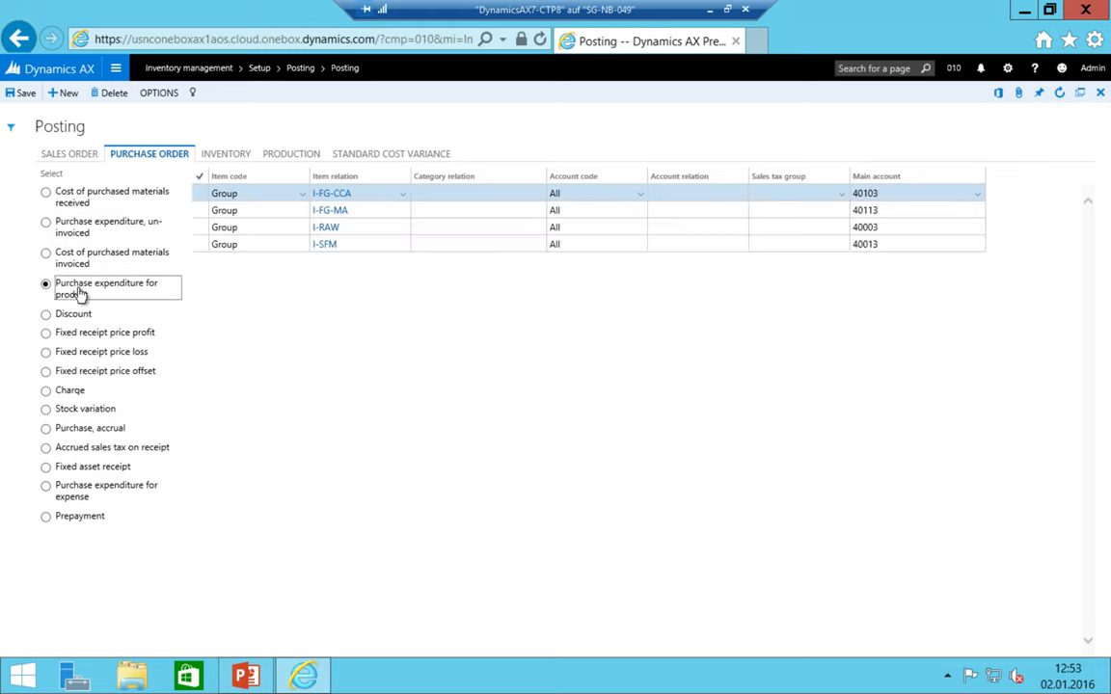
{"action": "left_click", "coordinate": [82, 436]}
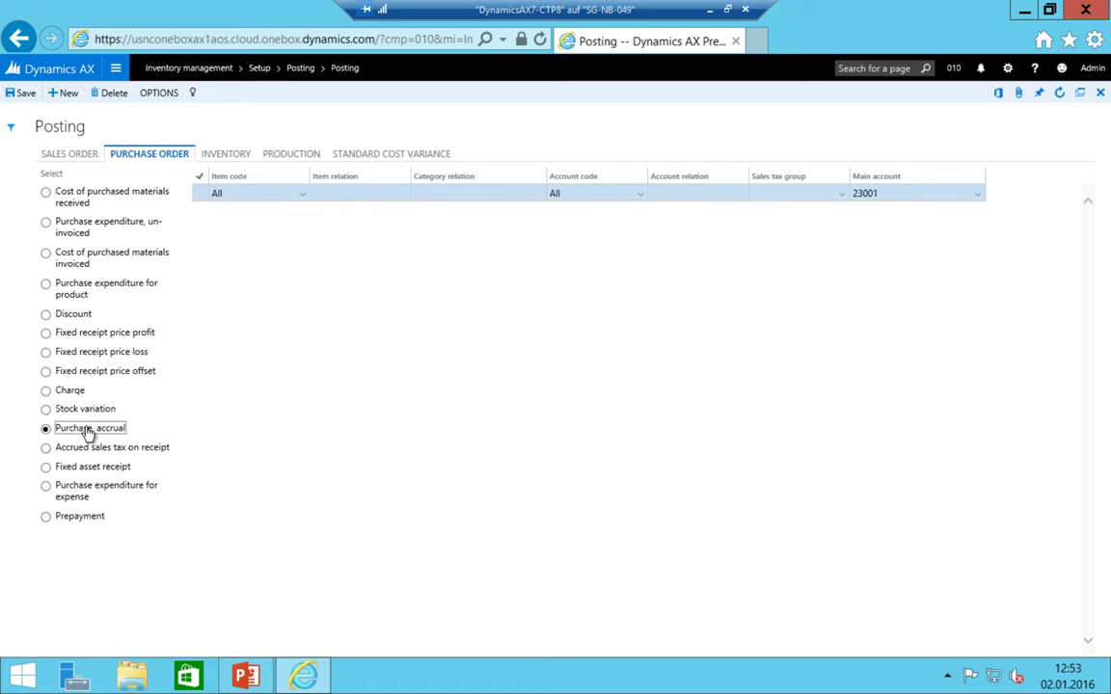
- Add a sales order posting line for Cost of units, delivered with item code Group and item group I-FG-CCA
{"action": "left_click", "coordinate": [66, 156]}
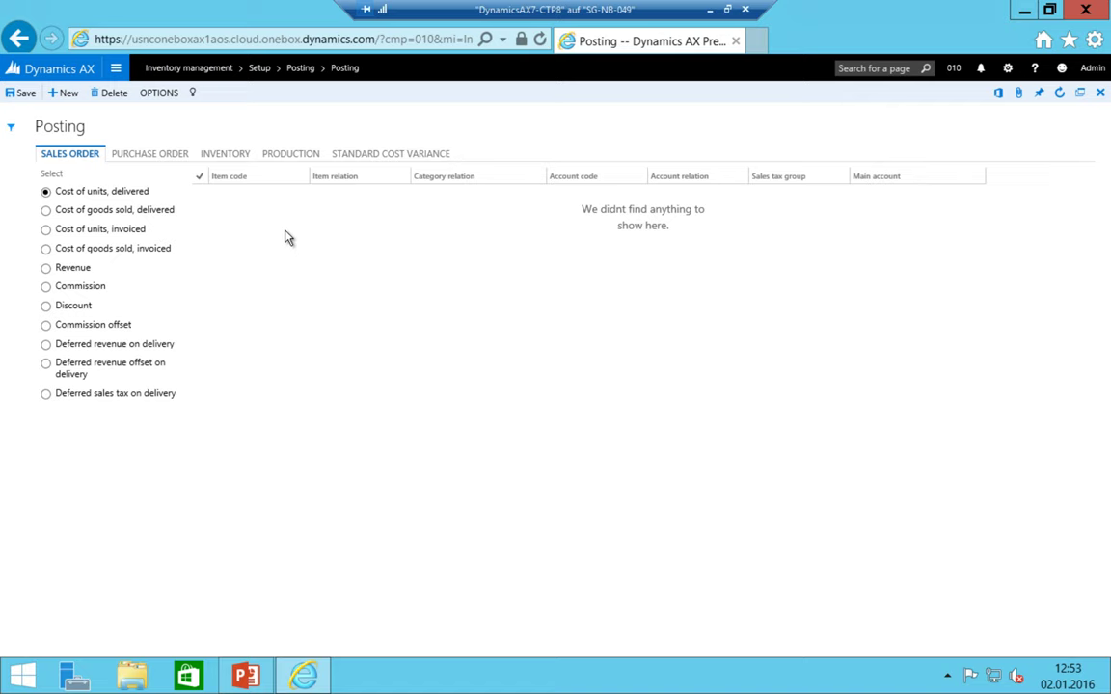
{"action": "key", "text": "alt+n"}
{"action": "type", "text": "g"}
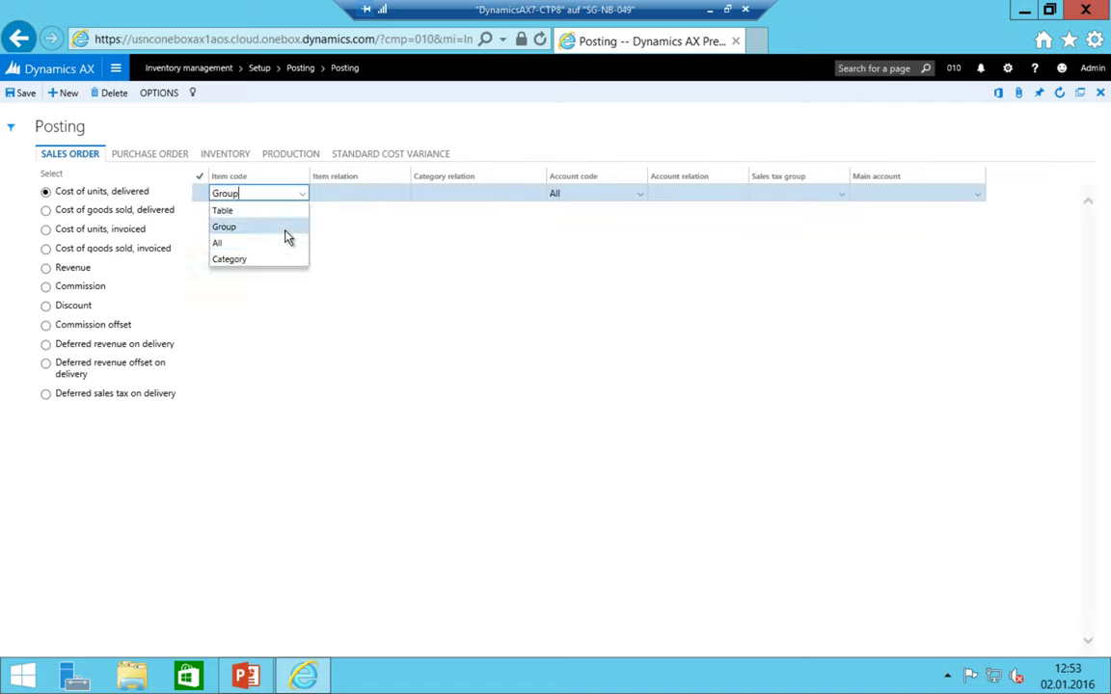
{"action": "key", "text": "Tab"}
{"action": "key", "text": "alt+Down"}
{"action": "key", "text": "Tab"}
- Look up main account 12100 among the accounts starting with 12 and assign it to the I-FG-CCA line of Cost of units, delivered
{"action": "key", "text": "Tab"}
{"action": "key", "text": "Tab"}
{"action": "key", "text": "Tab"}
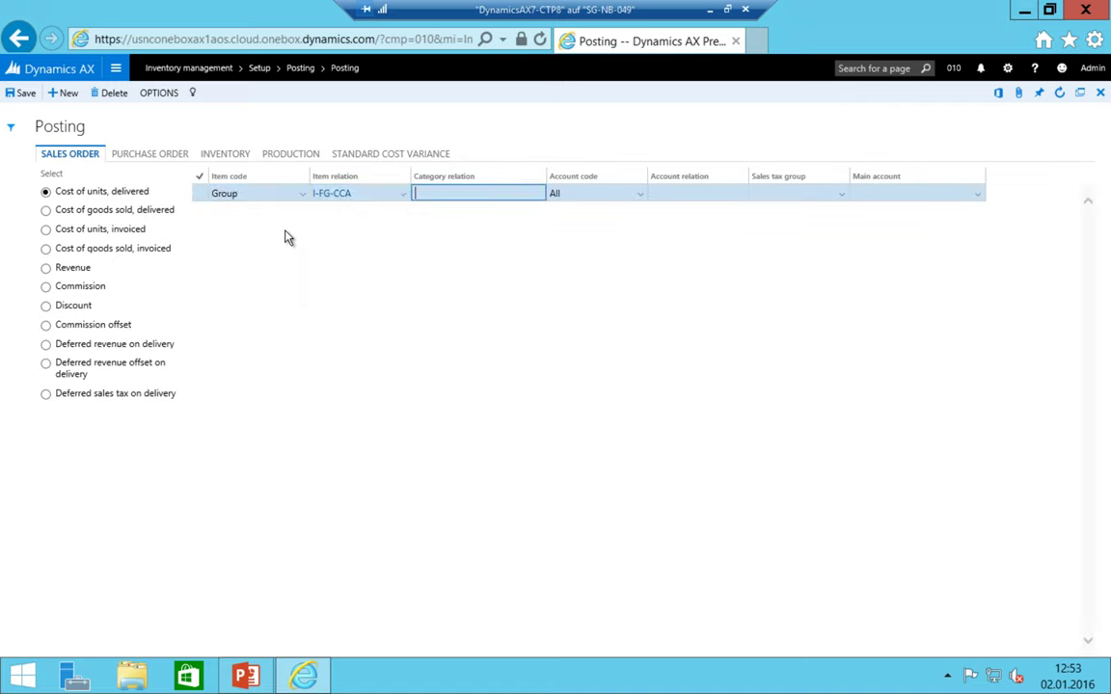
{"action": "key", "text": "Tab"}
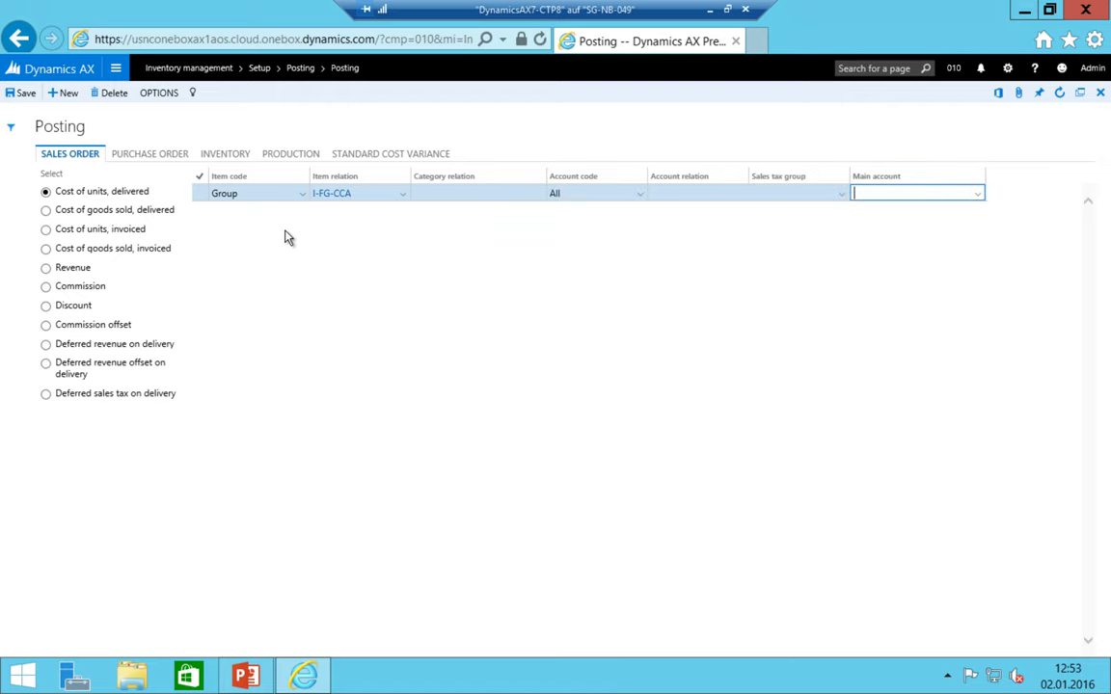
{"action": "type", "text": "12"}
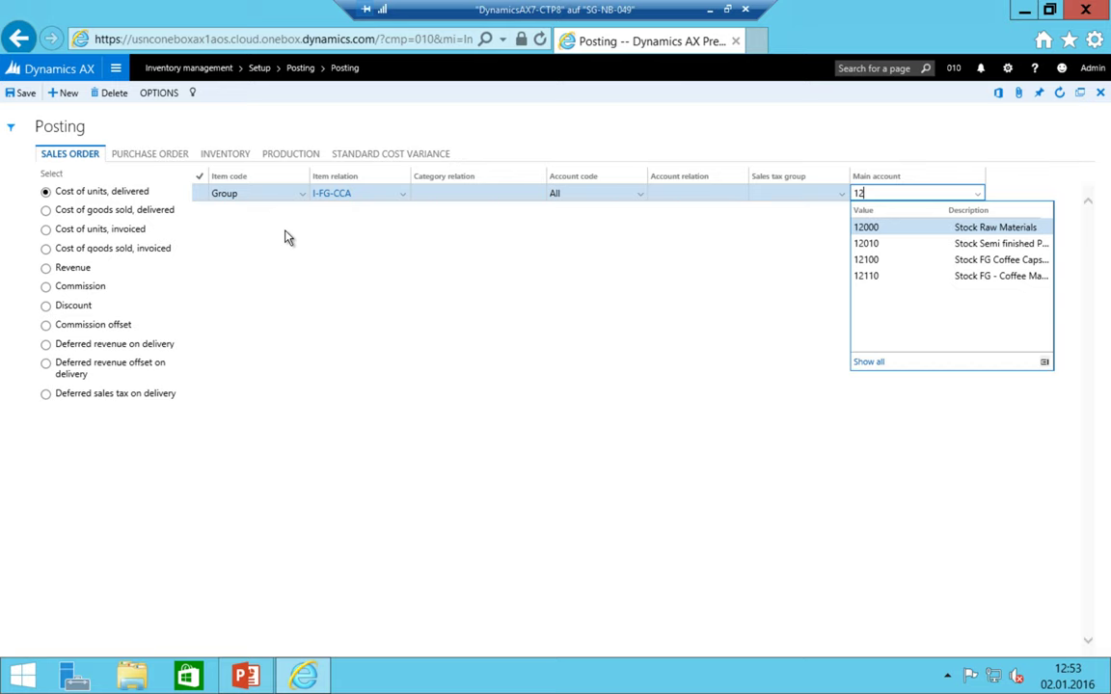
{"action": "key", "text": "Down"}
{"action": "key", "text": "Down"}
{"action": "key", "text": "Return"}
{"action": "key", "text": "shift+Tab"}
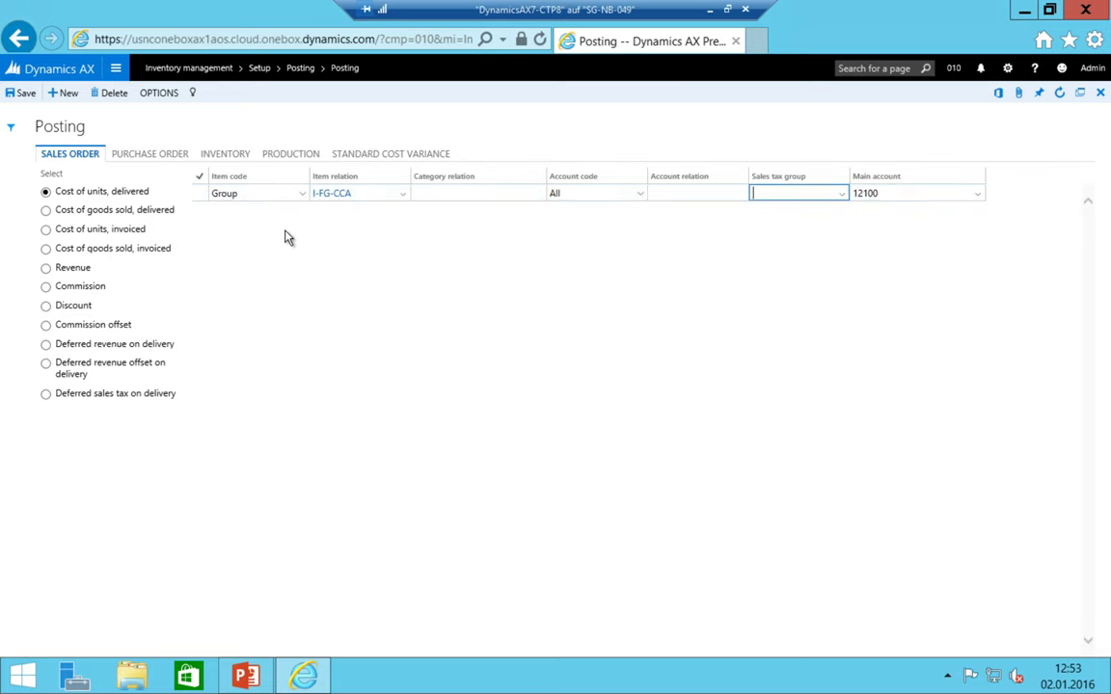
- Add a second Cost of units, delivered line with item code Group and item group I-FG-MA
{"action": "key", "text": "alt+n"}
{"action": "key", "text": "alt+Down"}
{"action": "key", "text": "Up"}
{"action": "key", "text": "Return"}
{"action": "key", "text": "Tab"}
{"action": "key", "text": "alt+Down"}
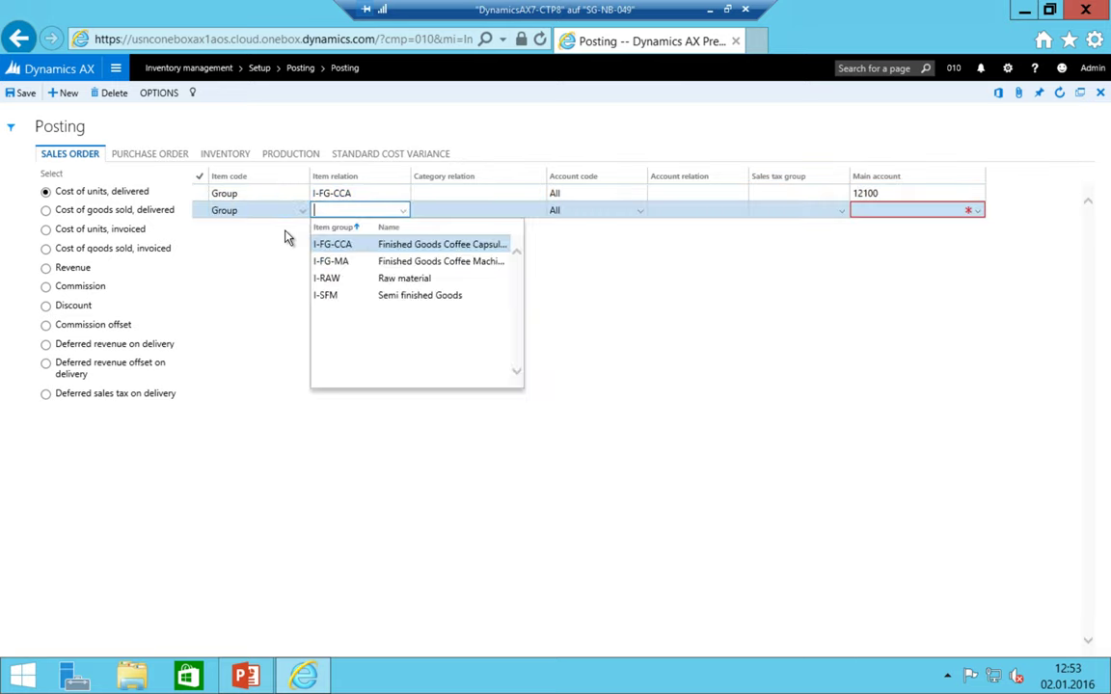
{"action": "key", "text": "Down"}
{"action": "key", "text": "Return"}
- Assign main account 12110 to the I-FG-MA line of Cost of units, delivered
{"action": "key", "text": "Tab"}
{"action": "key", "text": "Tab"}
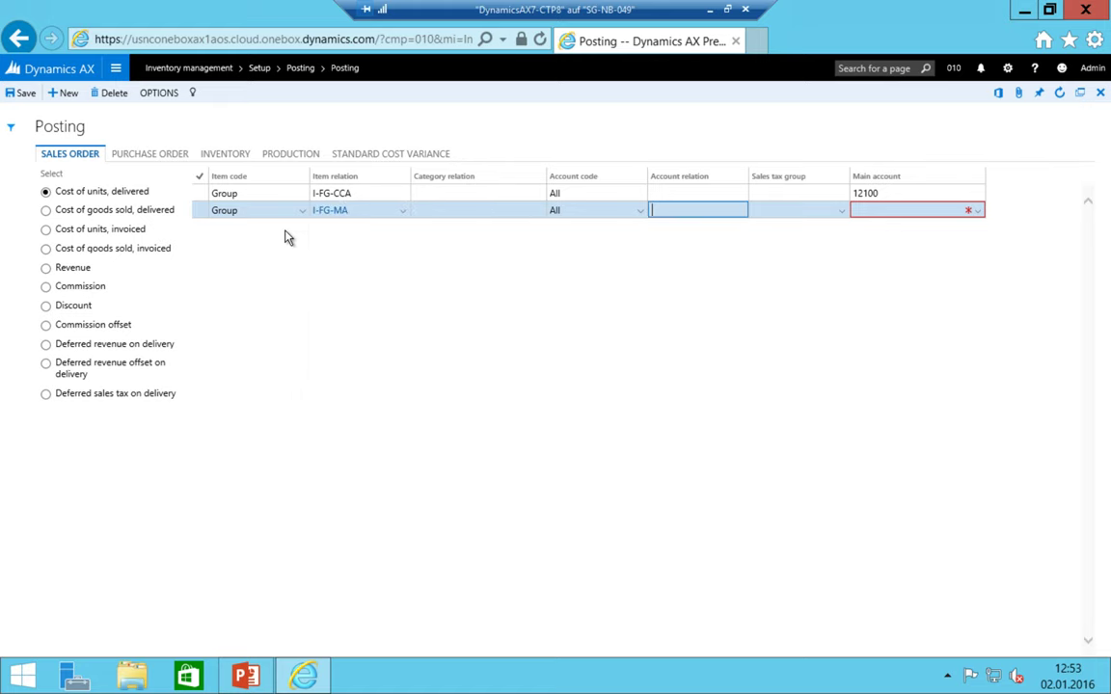
{"action": "key", "text": "Tab"}
{"action": "key", "text": "Tab"}
{"action": "type", "text": "1211"}
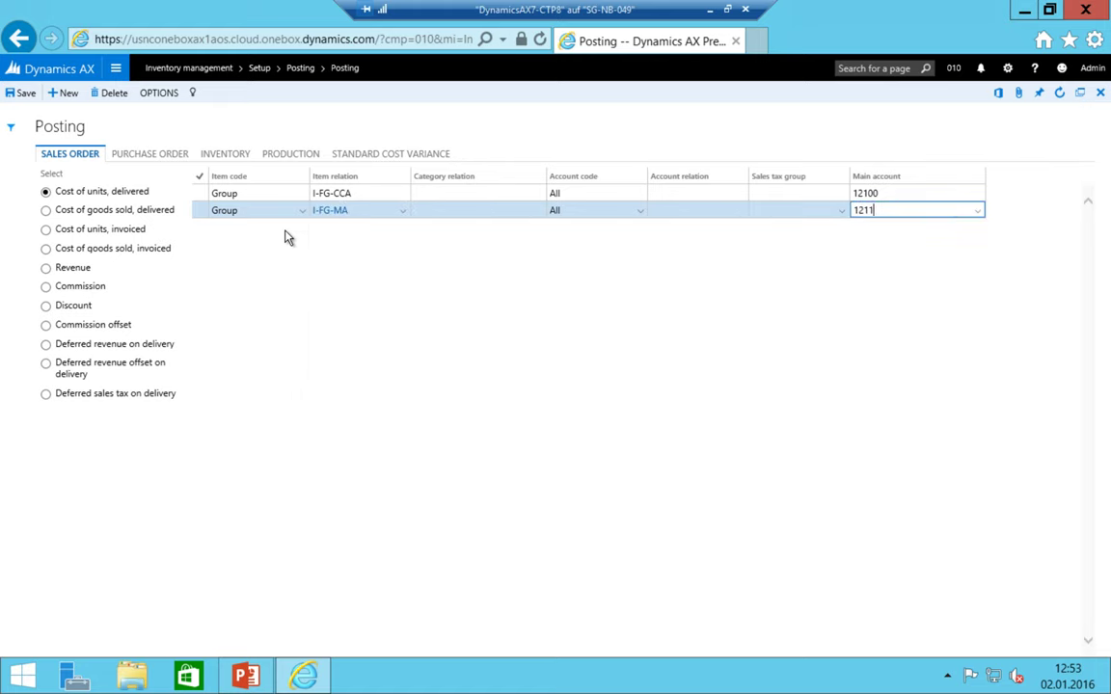
{"action": "type", "text": "0"}
{"action": "key", "text": "alt+n"}
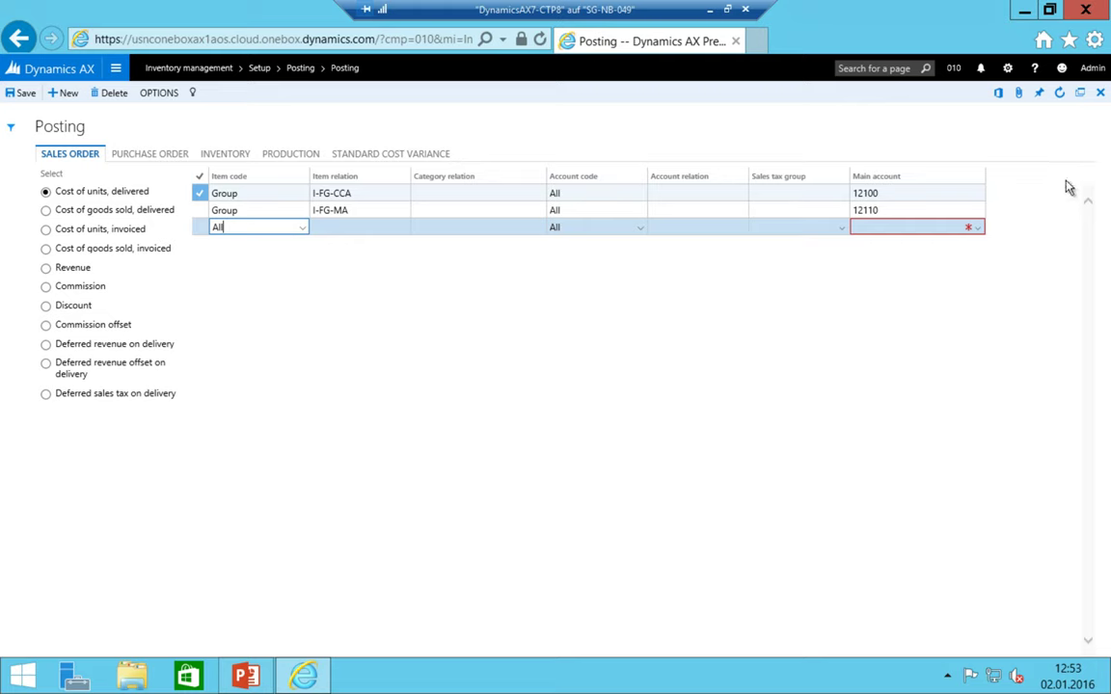
{"action": "left_click", "coordinate": [972, 228]}
{"action": "left_click", "coordinate": [976, 227]}
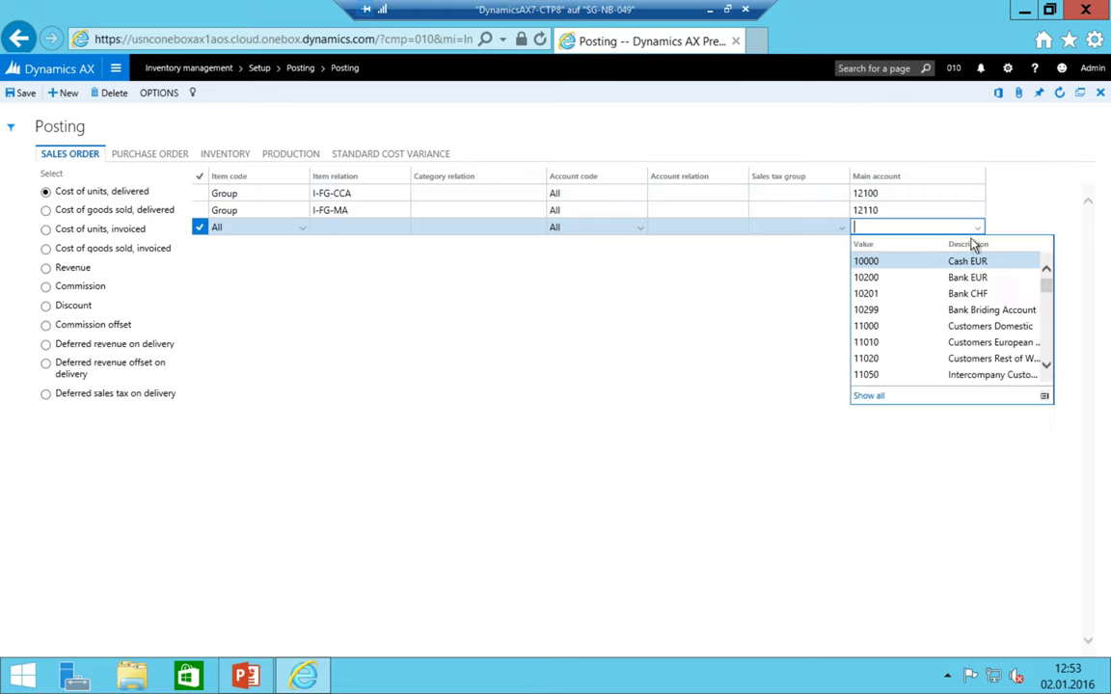
{"action": "left_click", "coordinate": [864, 258]}
{"action": "left_click", "coordinate": [318, 227]}
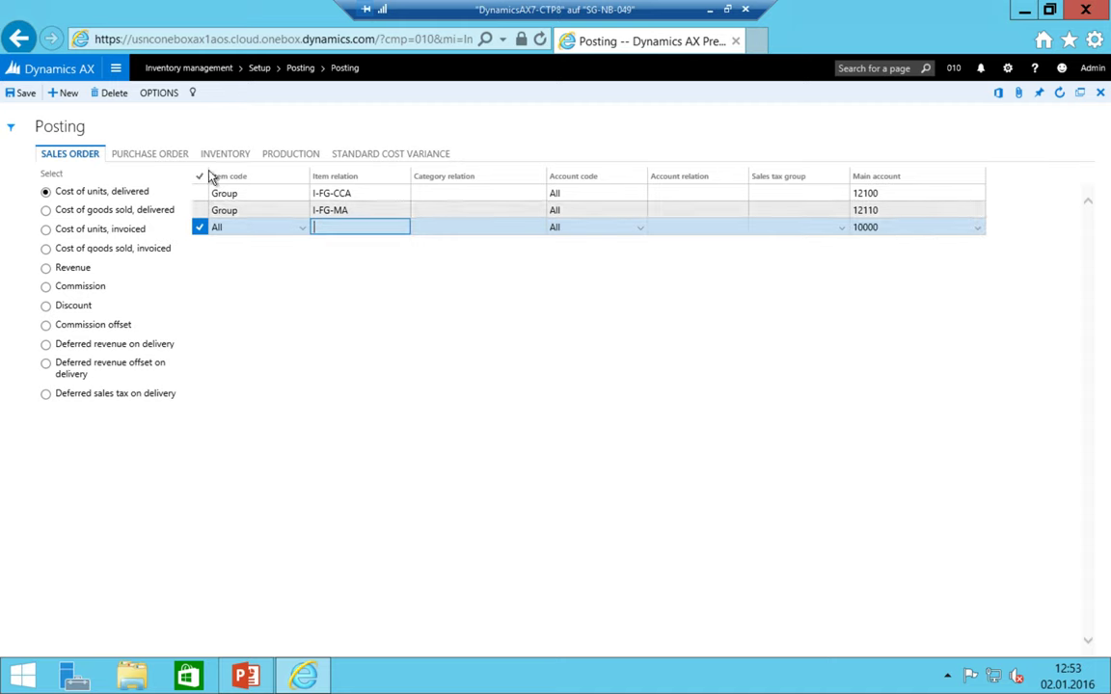
{"action": "left_click", "coordinate": [111, 93]}
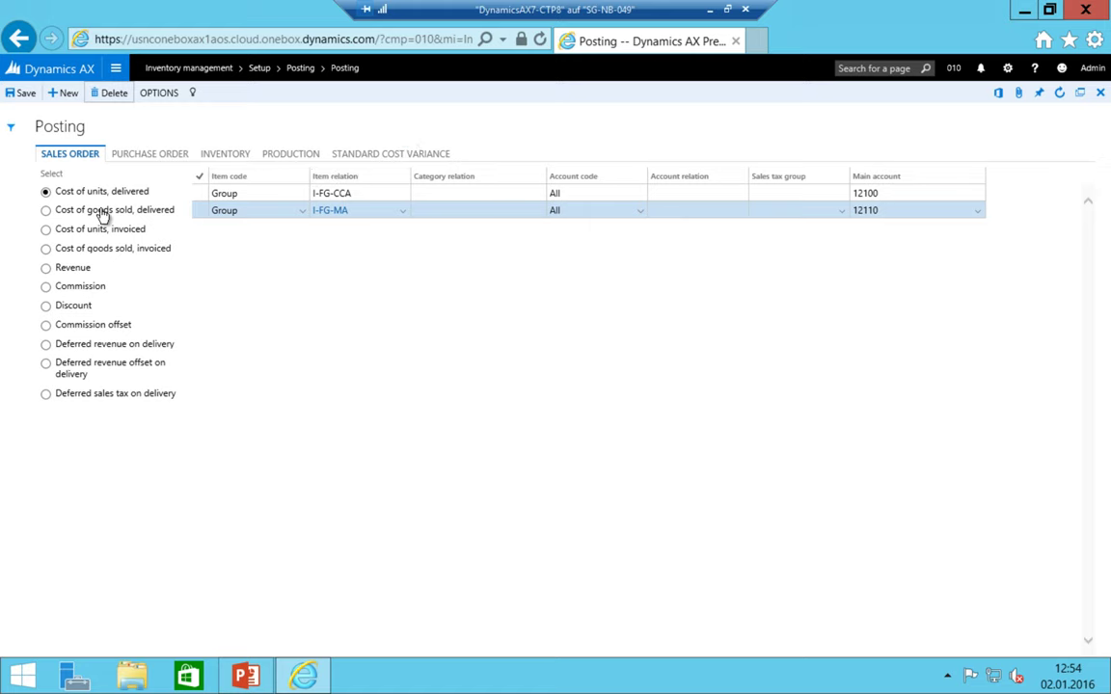
- Add a Cost of goods sold, delivered line for all items with main account 13001
{"action": "left_click", "coordinate": [58, 209]}
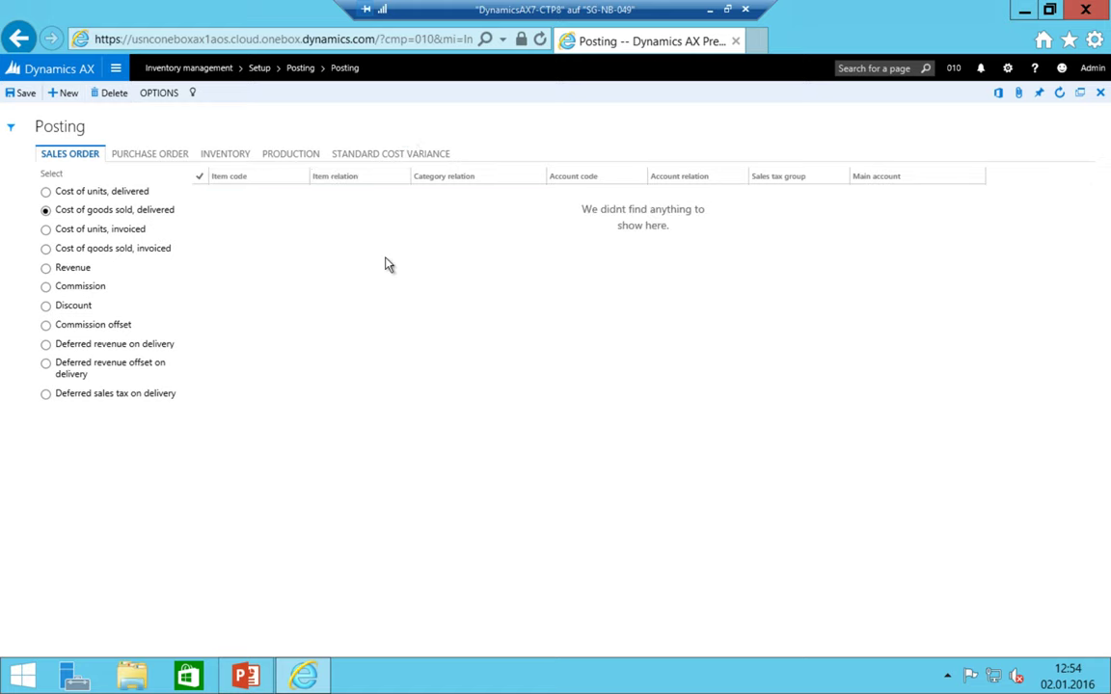
{"action": "key", "text": "alt+n"}
{"action": "key", "text": "Tab"}
{"action": "key", "text": "Tab"}
{"action": "key", "text": "Tab"}
{"action": "key", "text": "Tab"}
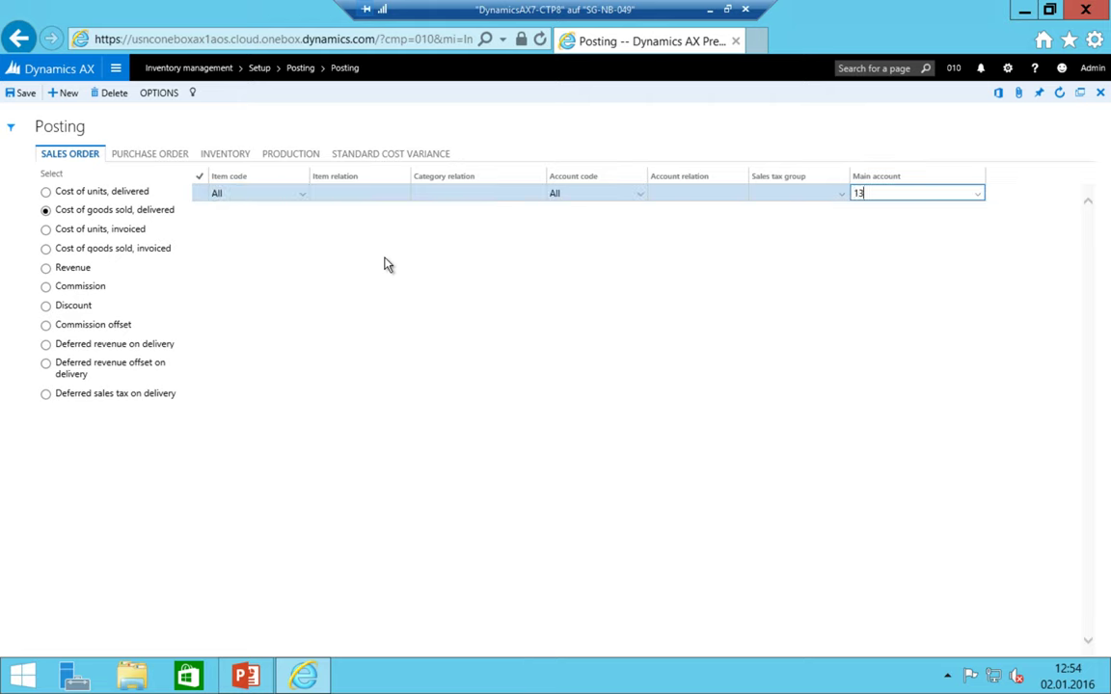
{"action": "type", "text": "13"}
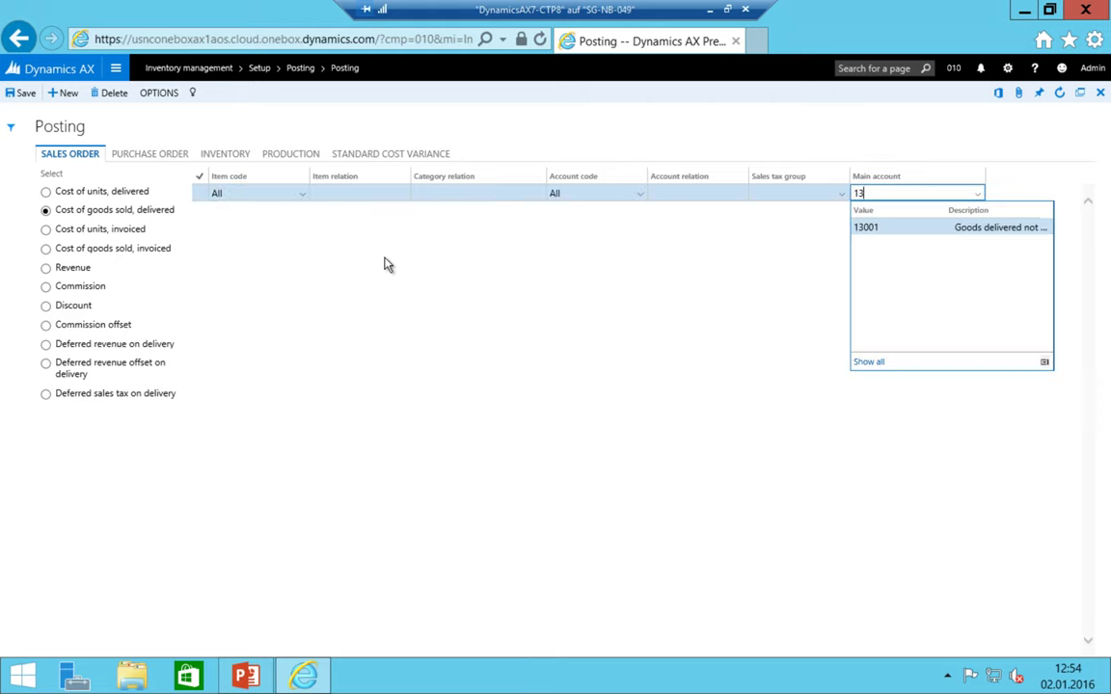
{"action": "key", "text": "Return"}
{"action": "key", "text": "shift+Tab"}
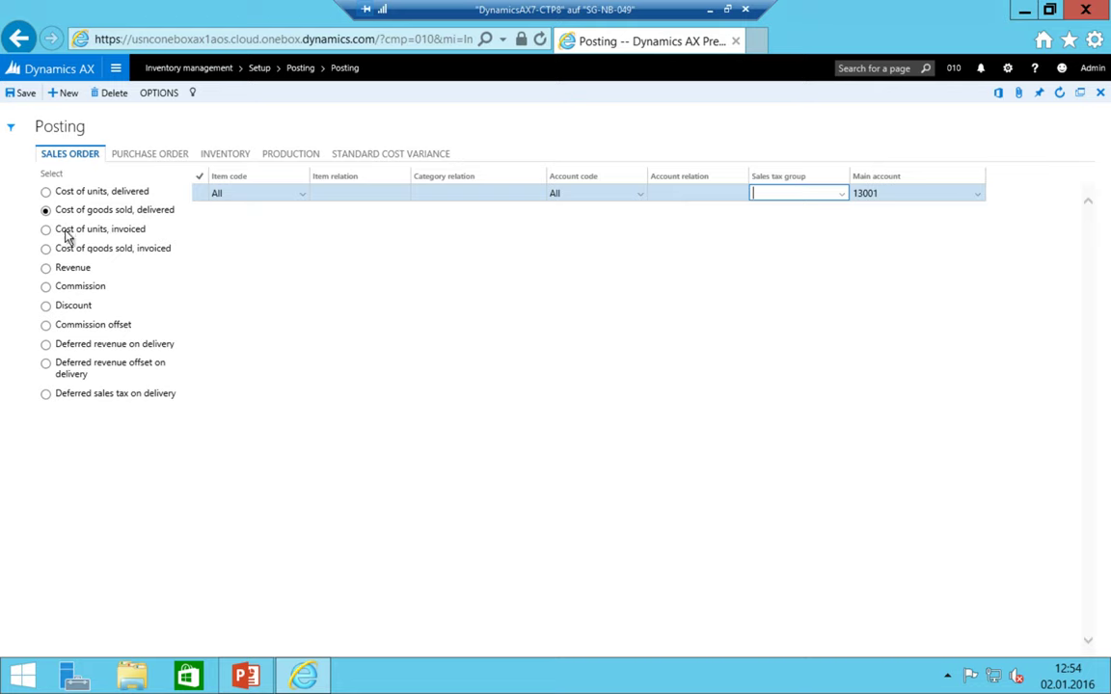
- Add a Cost of units, invoiced line with item code Group and item group I-FG-CCA
{"action": "left_click", "coordinate": [99, 231]}
{"action": "key", "text": "alt+n"}
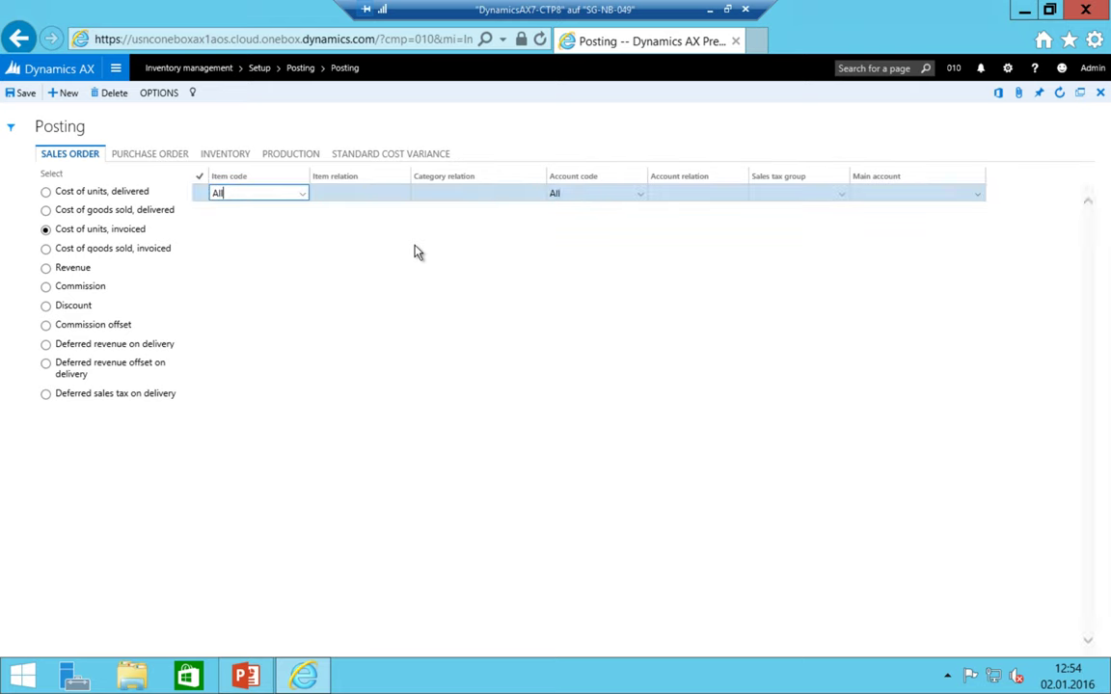
{"action": "key", "text": "alt+Down"}
{"action": "key", "text": "Up"}
{"action": "key", "text": "Tab"}
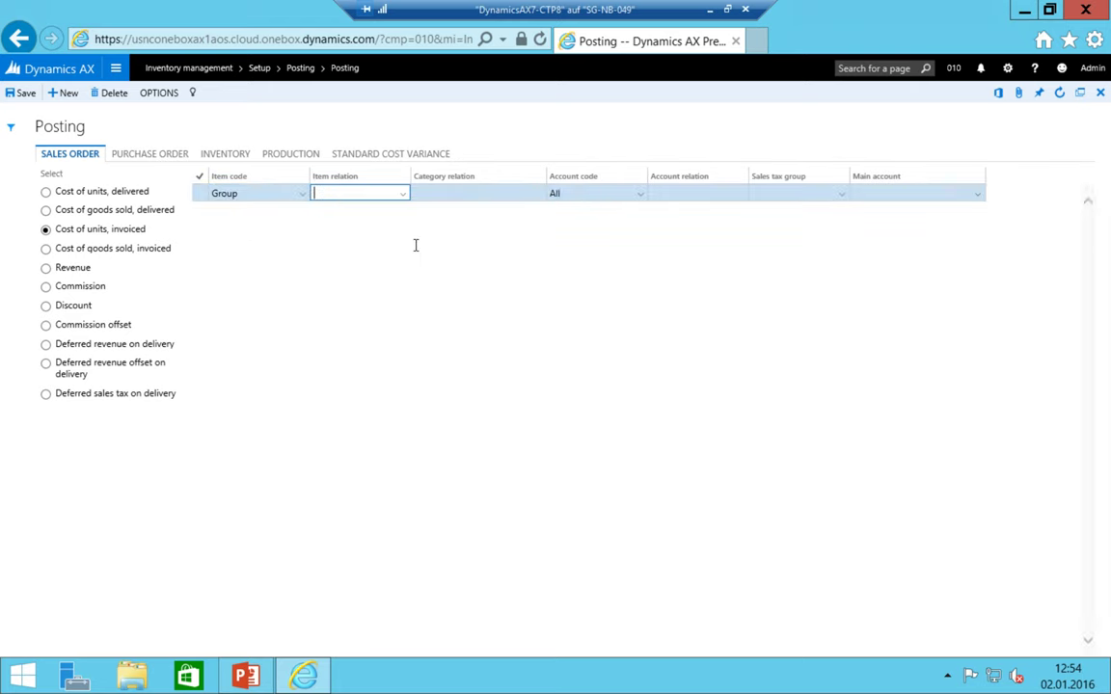
{"action": "key", "text": "alt+Down"}
{"action": "key", "text": "Return"}
- Assign main account 12100 to the I-FG-CCA line of Cost of units, invoiced
{"action": "key", "text": "Tab"}
{"action": "key", "text": "Tab"}
{"action": "key", "text": "Tab"}
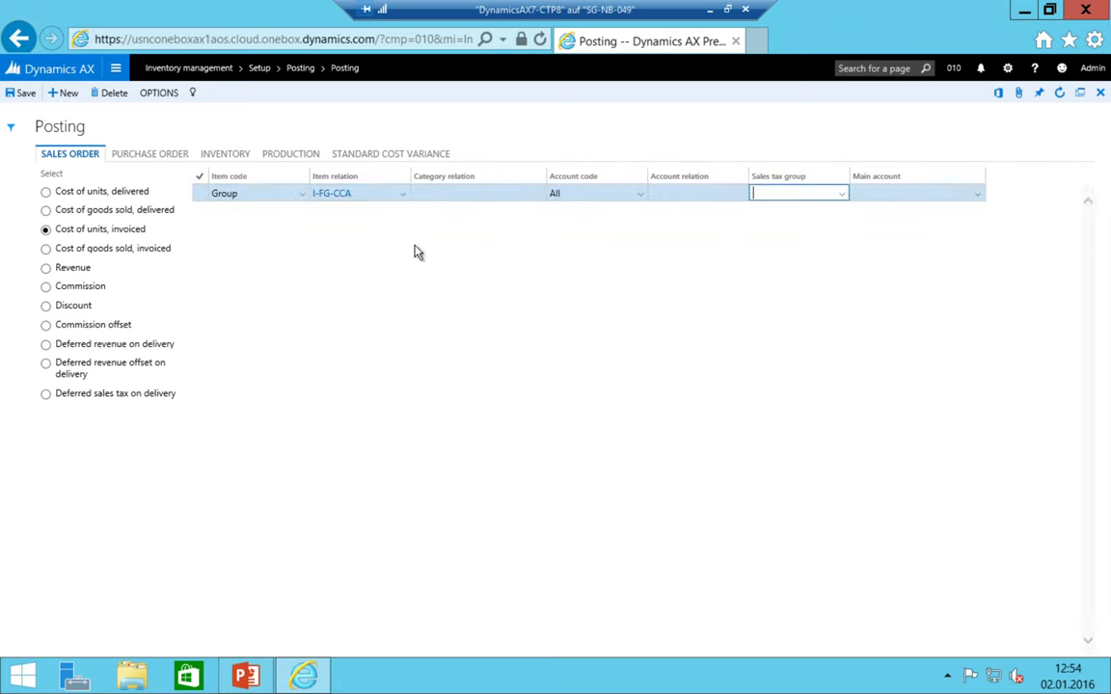
{"action": "key", "text": "Tab"}
{"action": "type", "text": "12"}
- Add a second Cost of units, invoiced line with item code Group and item group I-FG-MA
{"action": "key", "text": "alt+n"}
{"action": "key", "text": "alt+Down"}
{"action": "key", "text": "Up"}
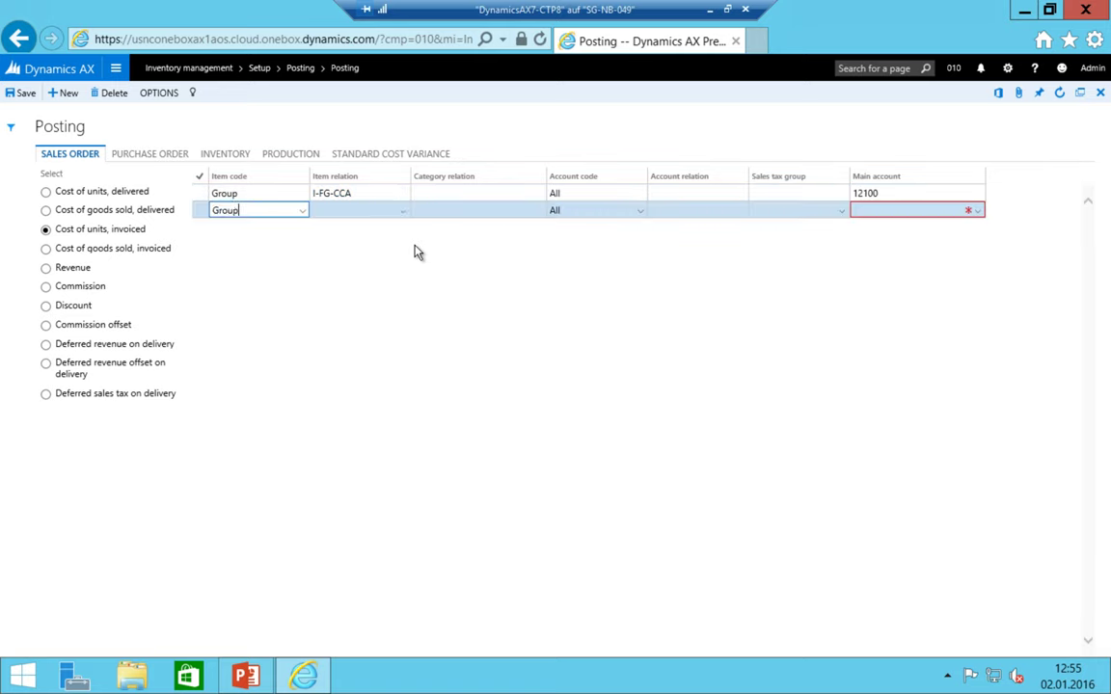
{"action": "key", "text": "Tab"}
{"action": "key", "text": "alt+Down"}
{"action": "key", "text": "Down"}
{"action": "key", "text": "Return"}
- Assign main account 12110 to the I-FG-MA line of Cost of units, invoiced
{"action": "key", "text": "Tab"}
{"action": "key", "text": "Tab"}
{"action": "key", "text": "Tab"}
{"action": "key", "text": "Tab"}
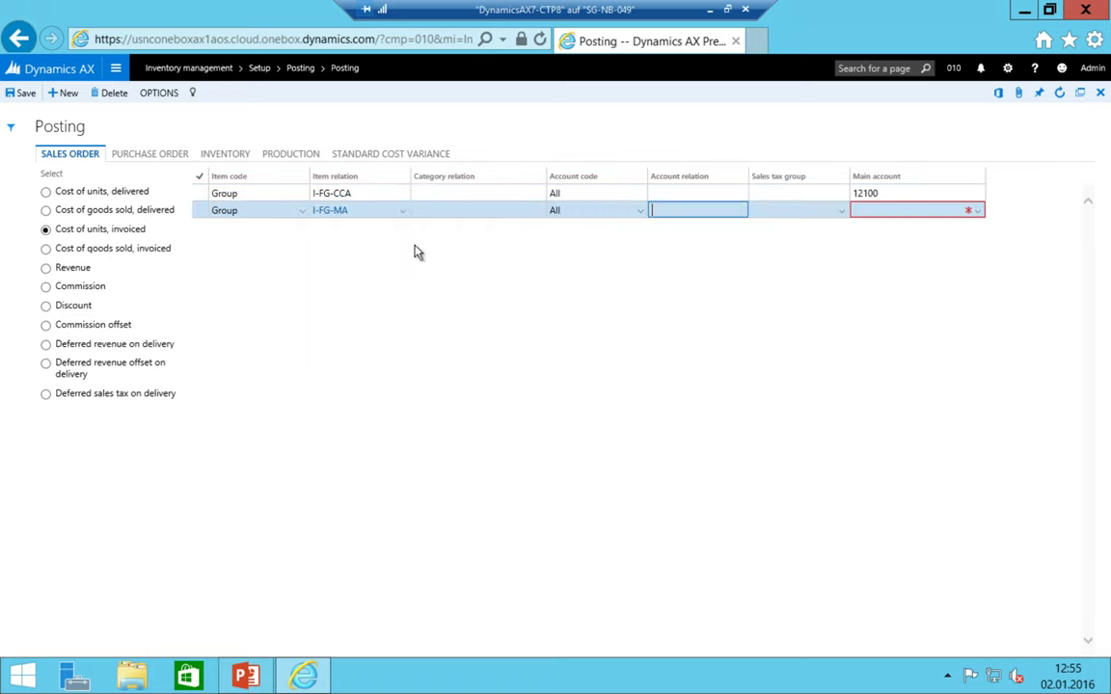
{"action": "type", "text": "12110"}
{"action": "key", "text": "shift+Tab"}
{"action": "key", "text": "Up"}
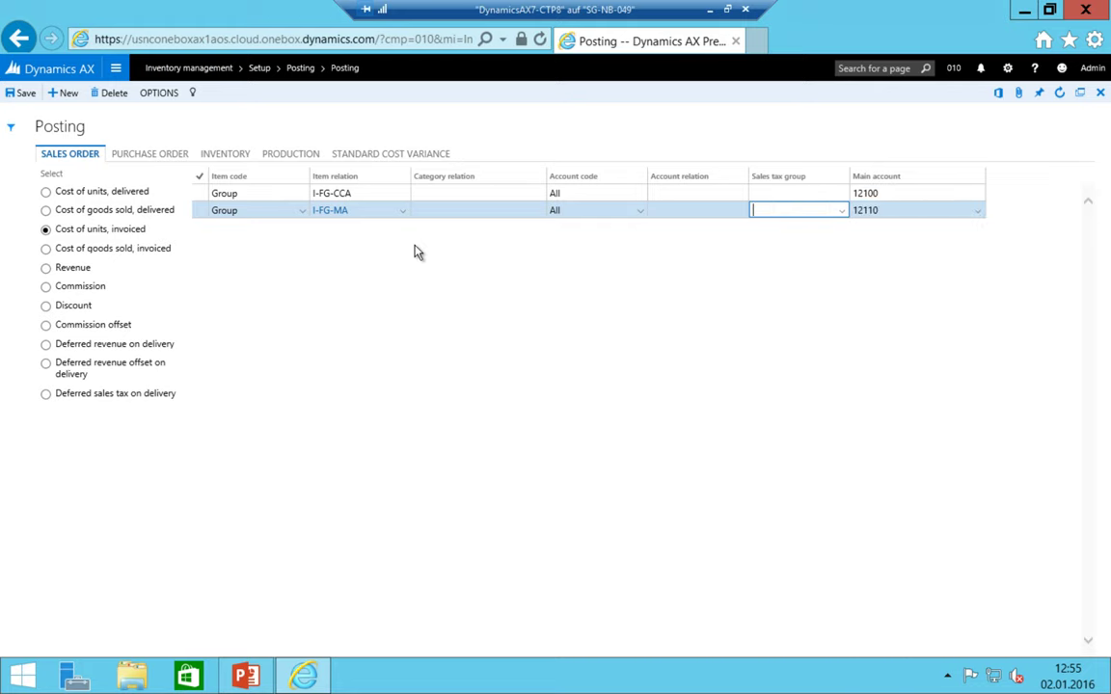
- Add a Cost of goods sold, invoiced line with item code Group and item group I-FG-CCA
{"action": "left_click", "coordinate": [91, 249]}
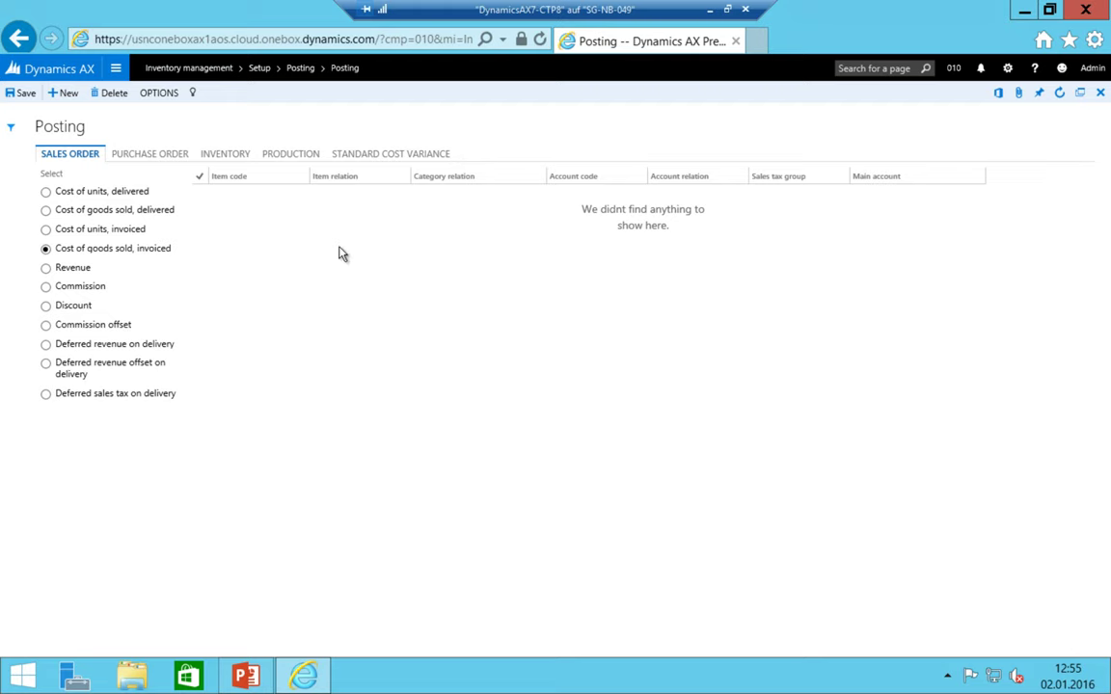
{"action": "key", "text": "alt+n"}
{"action": "type", "text": "g"}
{"action": "key", "text": "Return"}
{"action": "key", "text": "Tab"}
{"action": "key", "text": "alt+Down"}
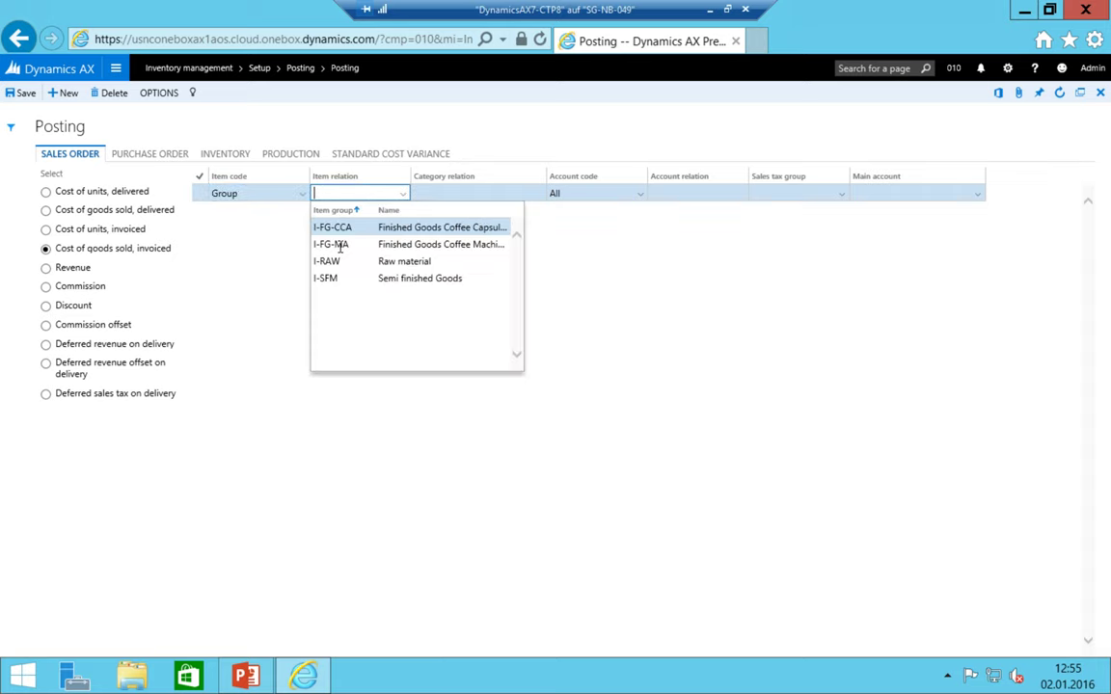
{"action": "key", "text": "Return"}
- Look up main account 40100 among the accounts starting with 4 and assign it to the I-FG-CCA line of Cost of goods sold, invoiced
{"action": "key", "text": "Tab"}
{"action": "key", "text": "Tab"}
{"action": "key", "text": "Tab"}
{"action": "key", "text": "Tab"}
{"action": "key", "text": "Tab"}
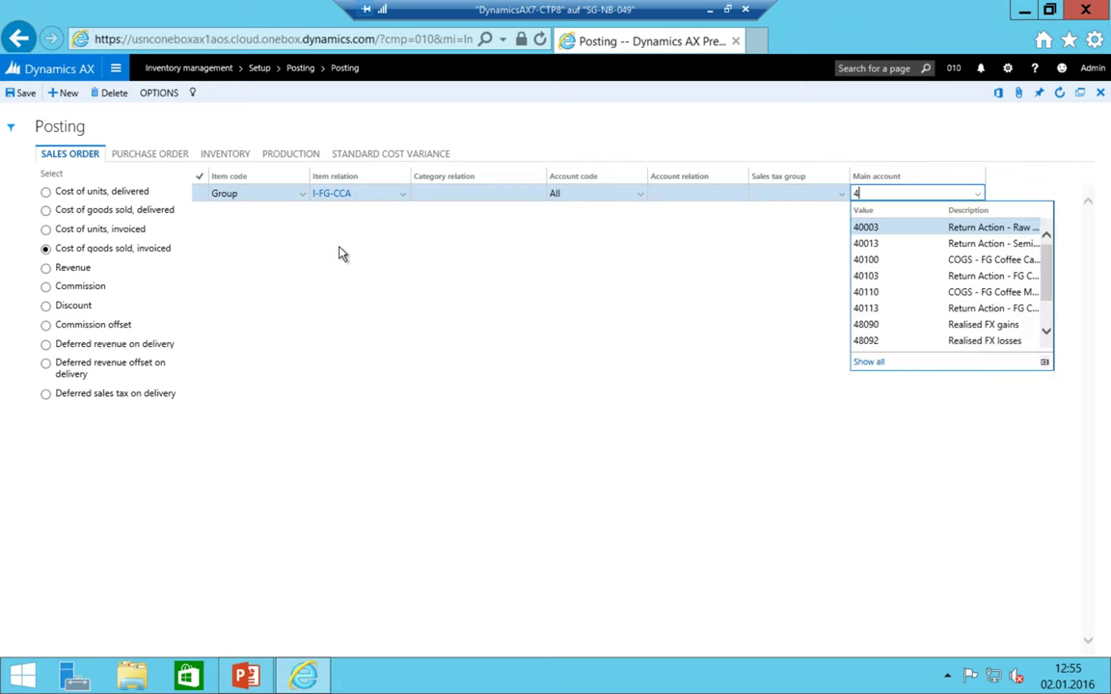
{"action": "key", "text": "Down"}
{"action": "key", "text": "Down"}
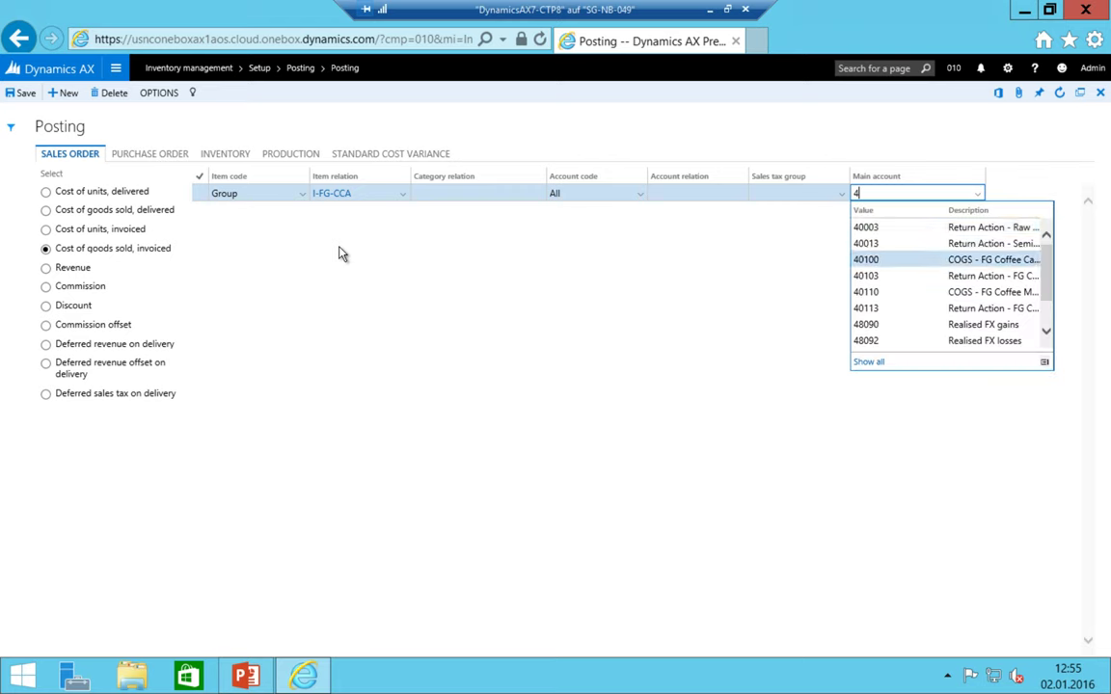
{"action": "key", "text": "Return"}
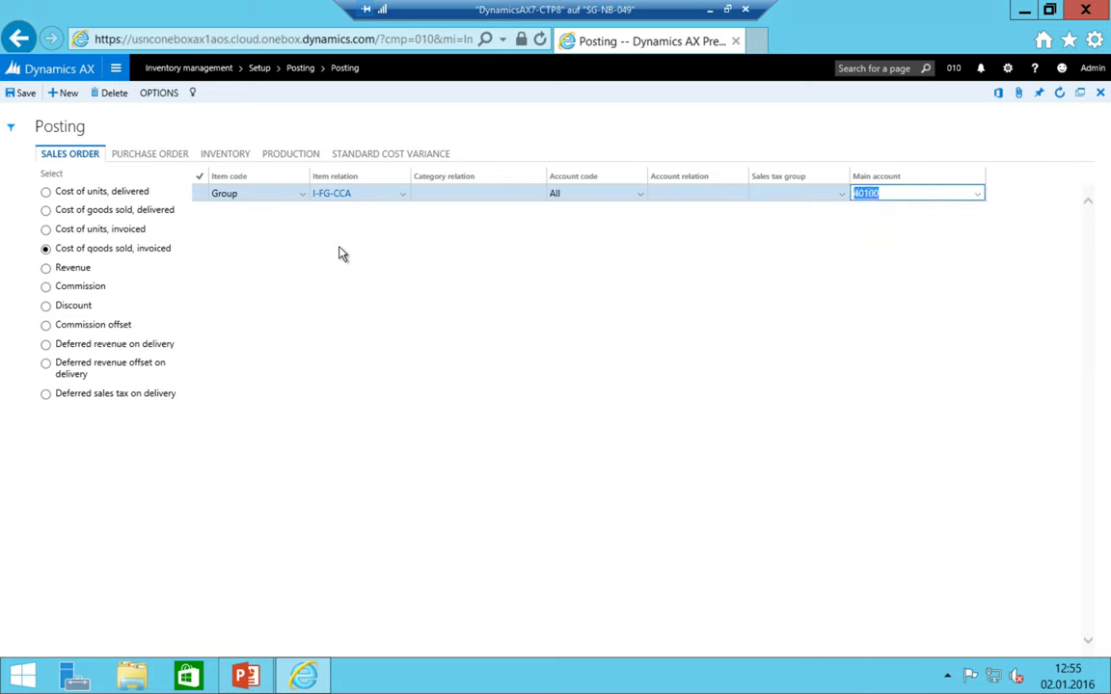
- Add a second Cost of goods sold, invoiced line with item code Group and item group I-FG-MA
{"action": "key", "text": "alt+n"}
{"action": "type", "text": "Group"}
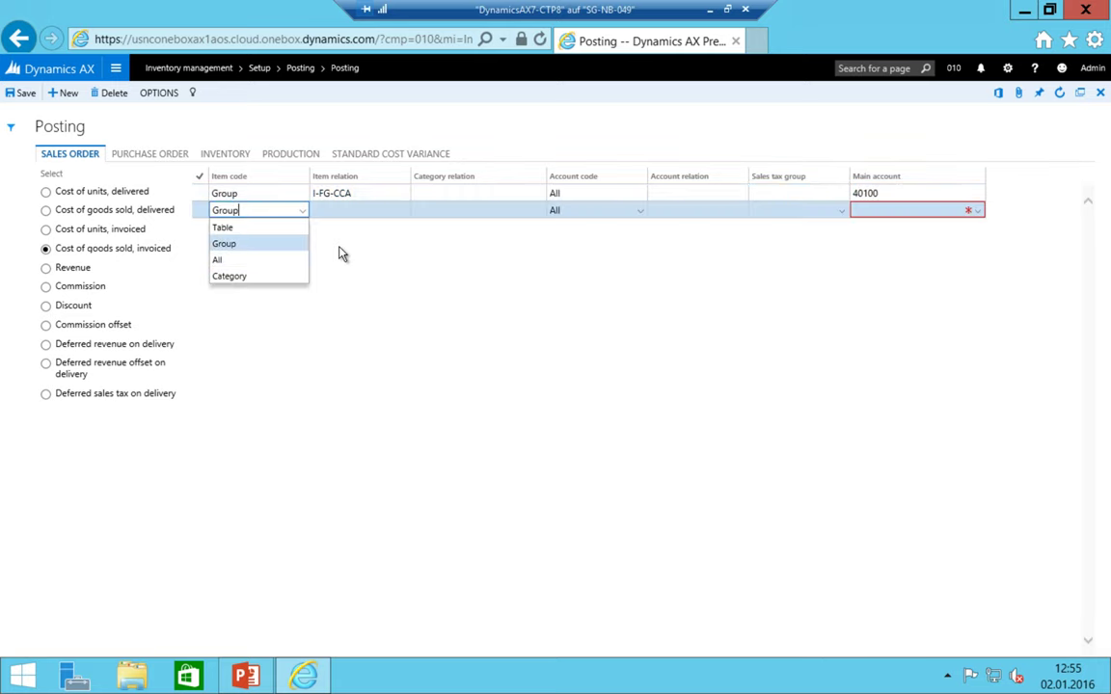
{"action": "key", "text": "Tab"}
{"action": "type", "text": "I-FG-MA"}
- Assign main account 40110 to the I-FG-MA line of Cost of goods sold, invoiced
{"action": "key", "text": "Tab"}
{"action": "key", "text": "Tab"}
{"action": "key", "text": "Tab"}
{"action": "key", "text": "Tab"}
{"action": "key", "text": "Tab"}
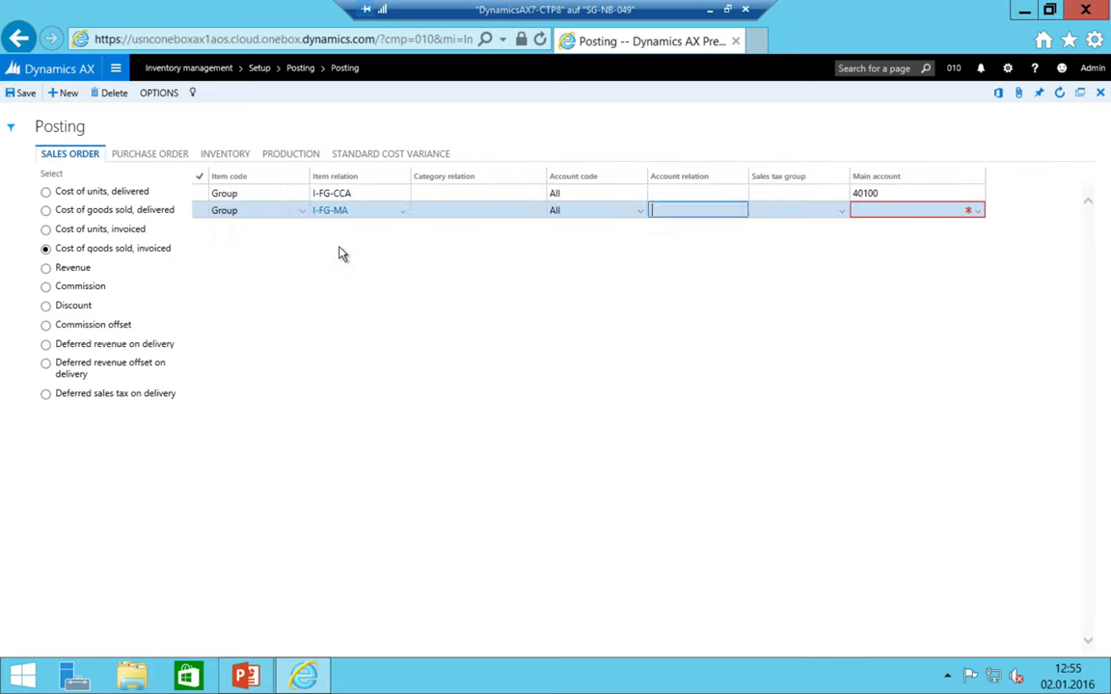
{"action": "type", "text": "40110"}
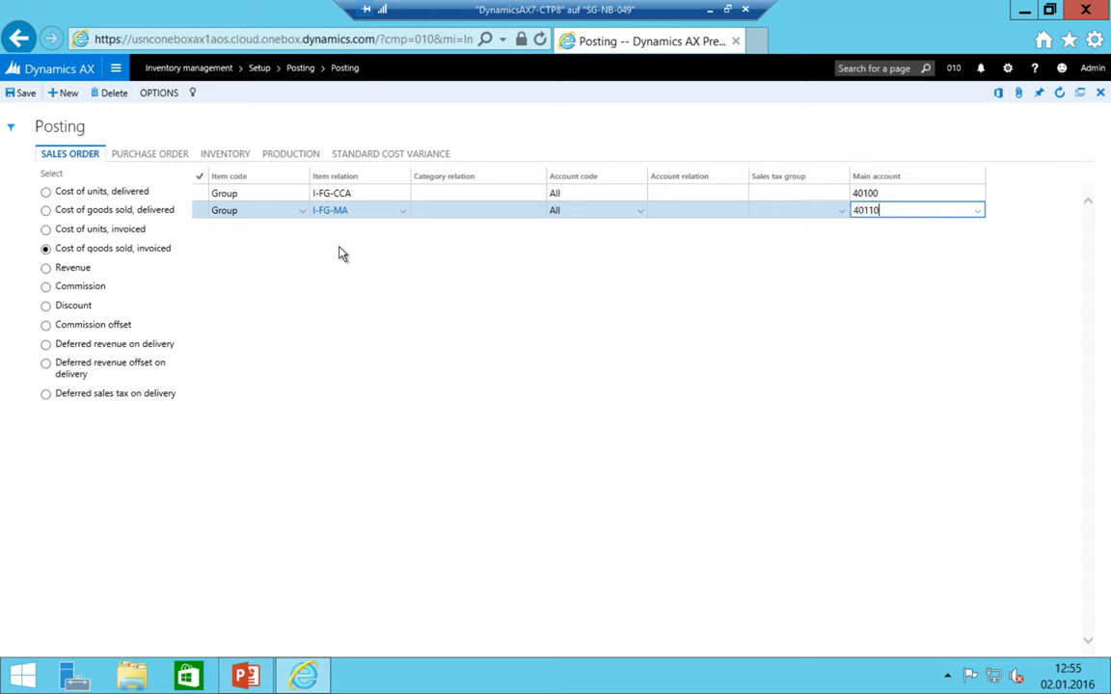
{"action": "key", "text": "Return"}
{"action": "key", "text": "shift+Tab"}
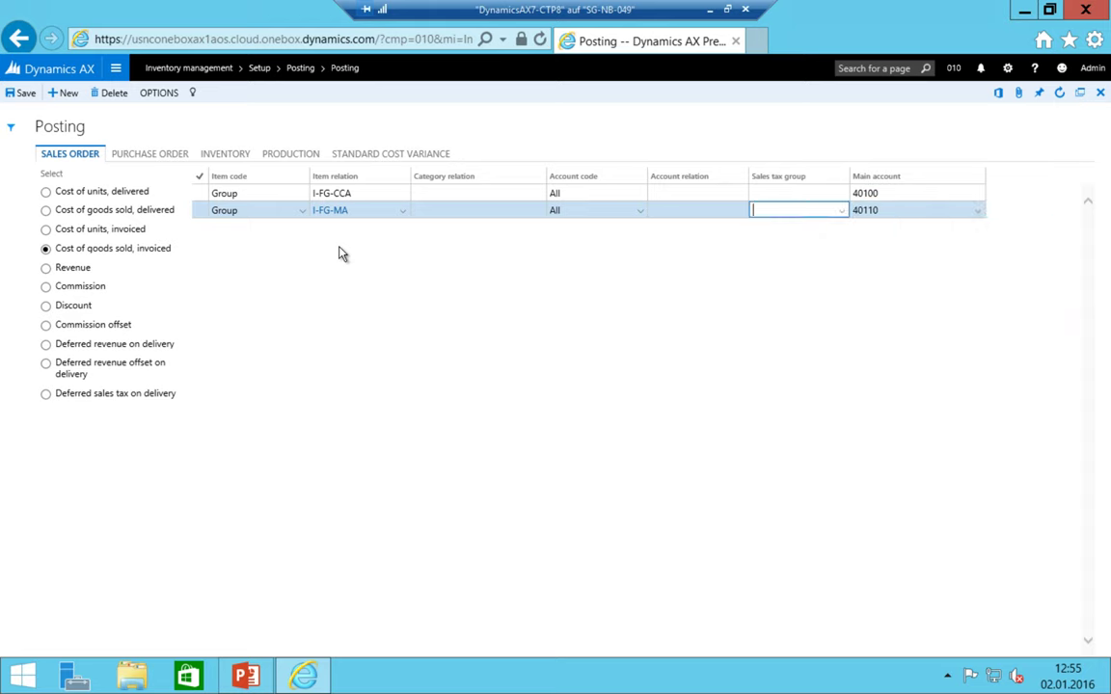
{"action": "key", "text": "Up"}
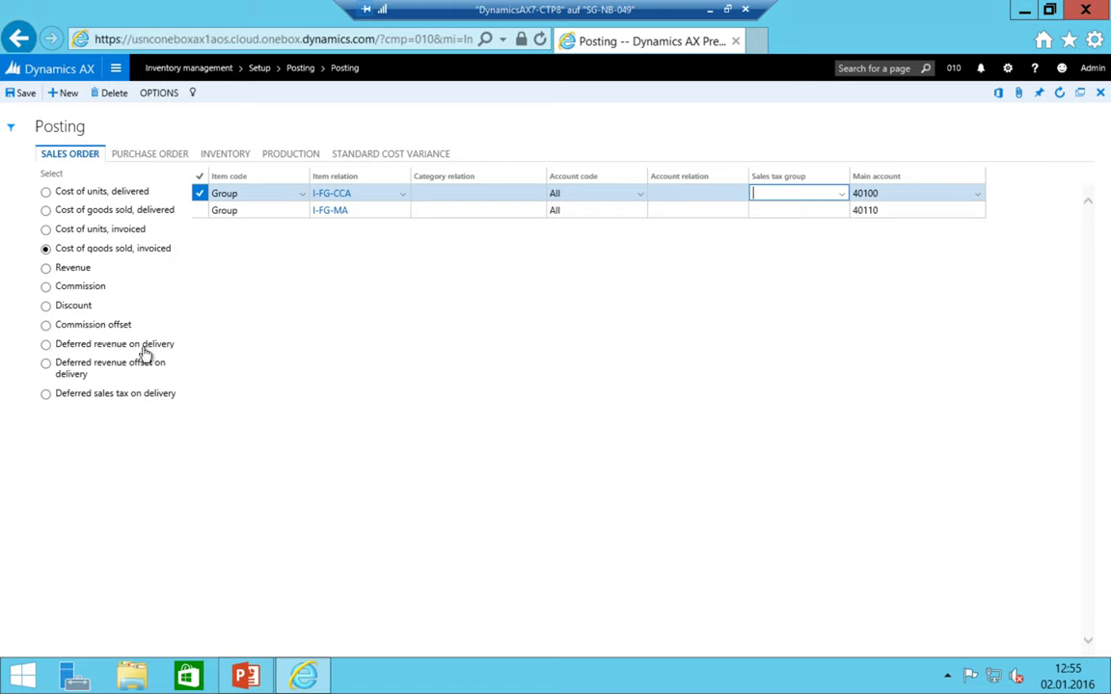
- Add a Revenue line with item code Group and item group I-FG-CCA
{"action": "left_click", "coordinate": [75, 271]}
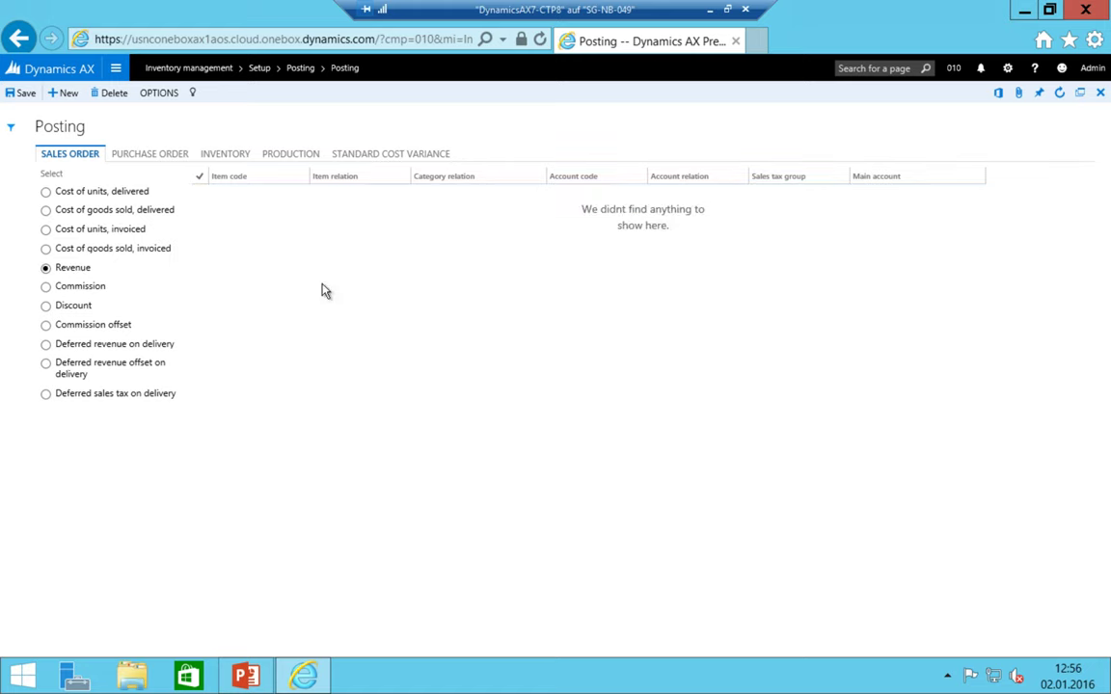
{"action": "key", "text": "alt+n"}
{"action": "key", "text": "alt+Down"}
{"action": "key", "text": "Up"}
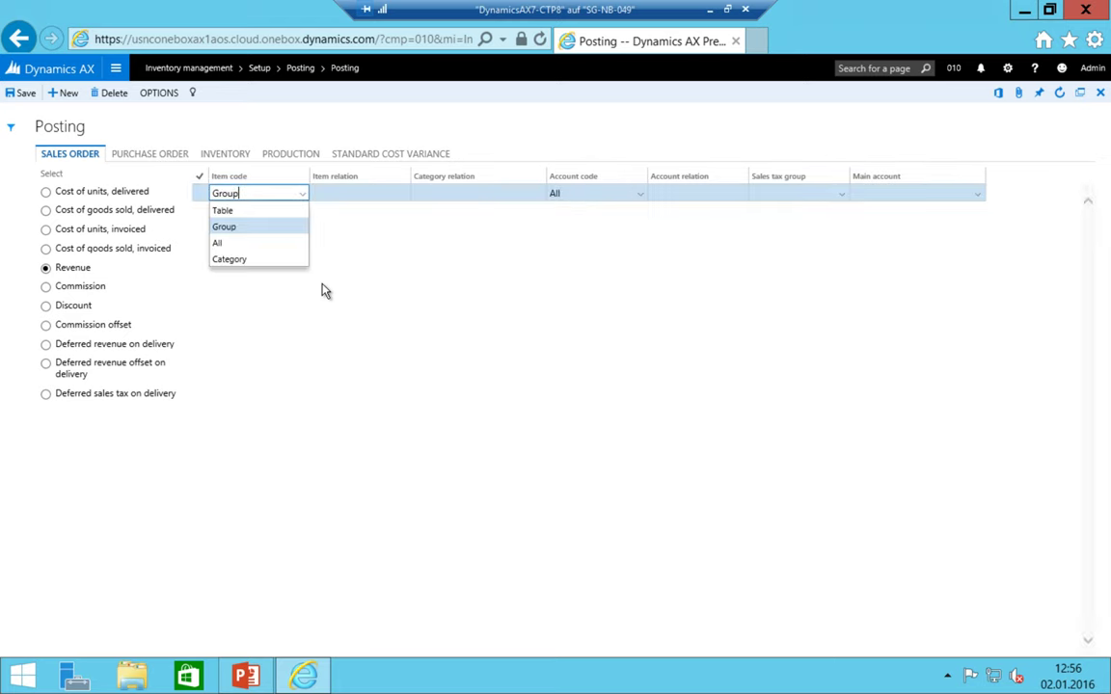
{"action": "key", "text": "Tab"}
{"action": "key", "text": "alt+Down"}
{"action": "key", "text": "Return"}
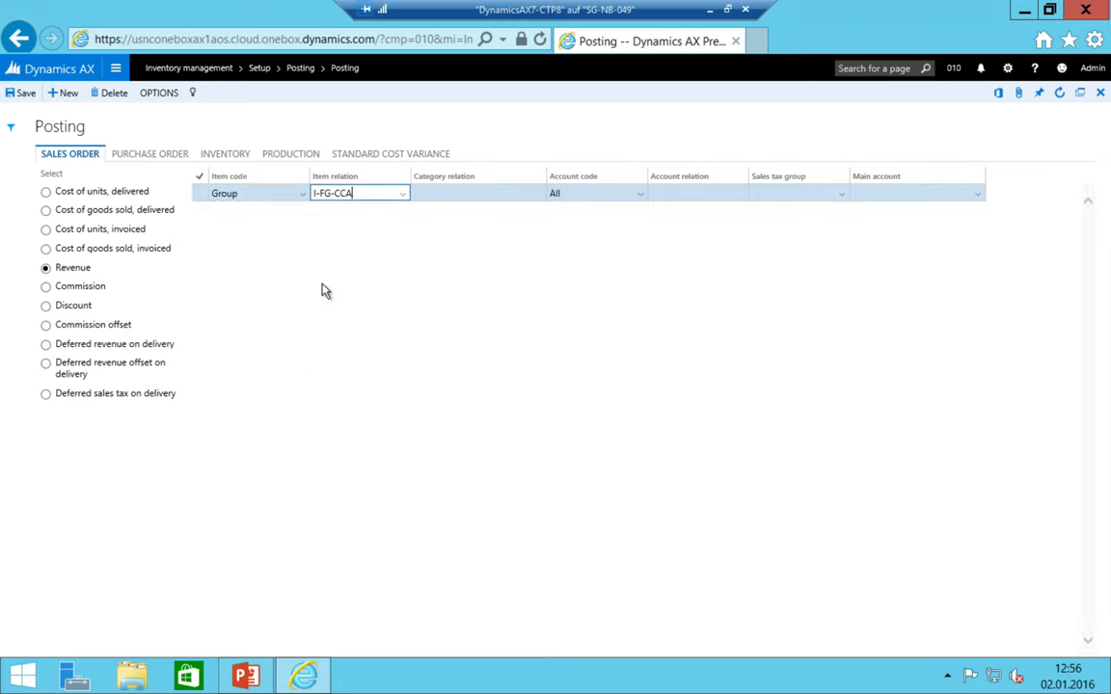
- Look up main account 30100 among the accounts starting with 3 and assign it to the I-FG-CCA line of Revenue
{"action": "key", "text": "Tab"}
{"action": "key", "text": "Tab"}
{"action": "key", "text": "Tab"}
{"action": "key", "text": "Tab"}
{"action": "key", "text": "Tab"}
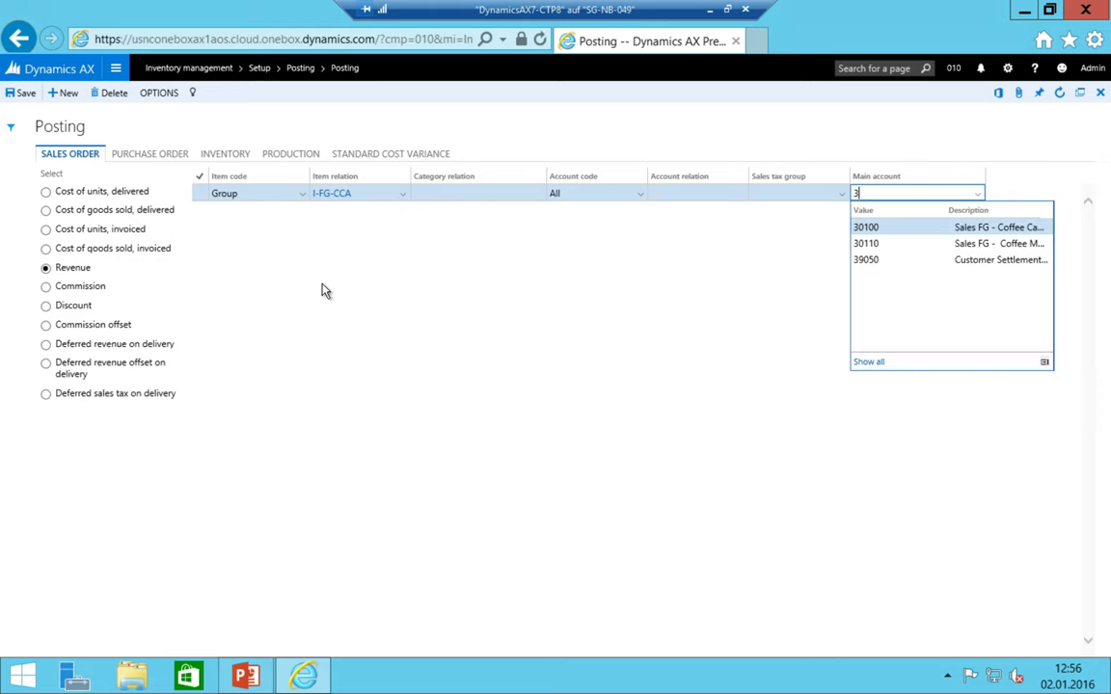
{"action": "key", "text": "alt"}
{"action": "key", "text": "alt"}
{"action": "key", "text": "Return"}
- Add a second Revenue line with item code Group and item group I-FG-MA
{"action": "key", "text": "Down"}
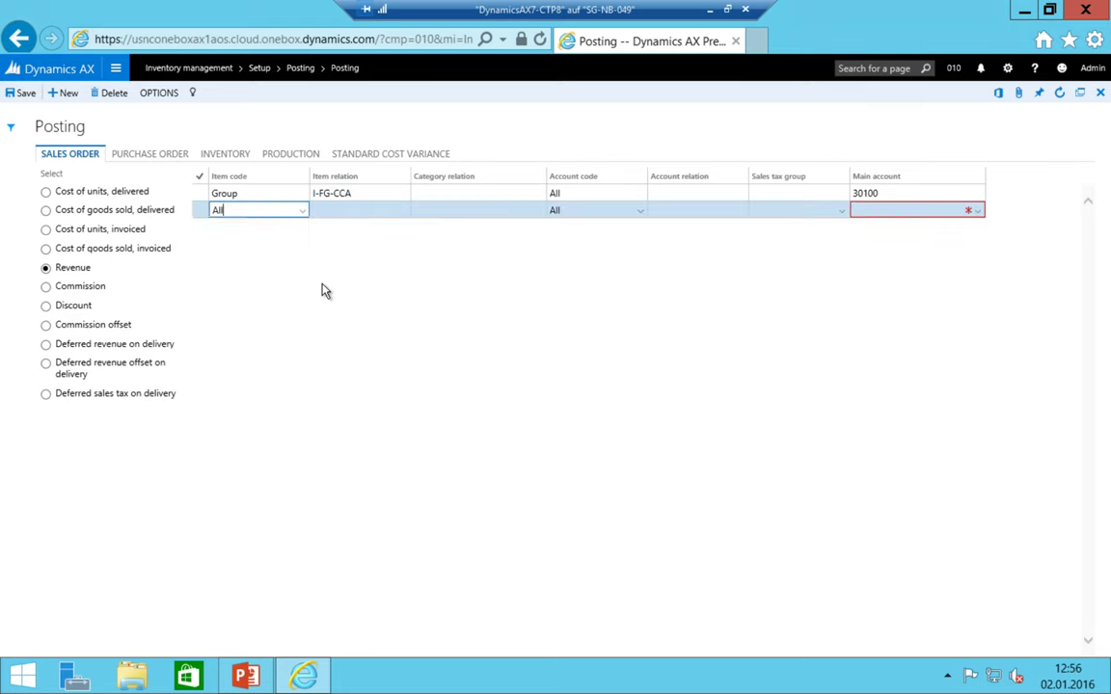
{"action": "key", "text": "alt+Down"}
{"action": "key", "text": "Up"}
{"action": "key", "text": "Tab"}
{"action": "key", "text": "alt+Down"}
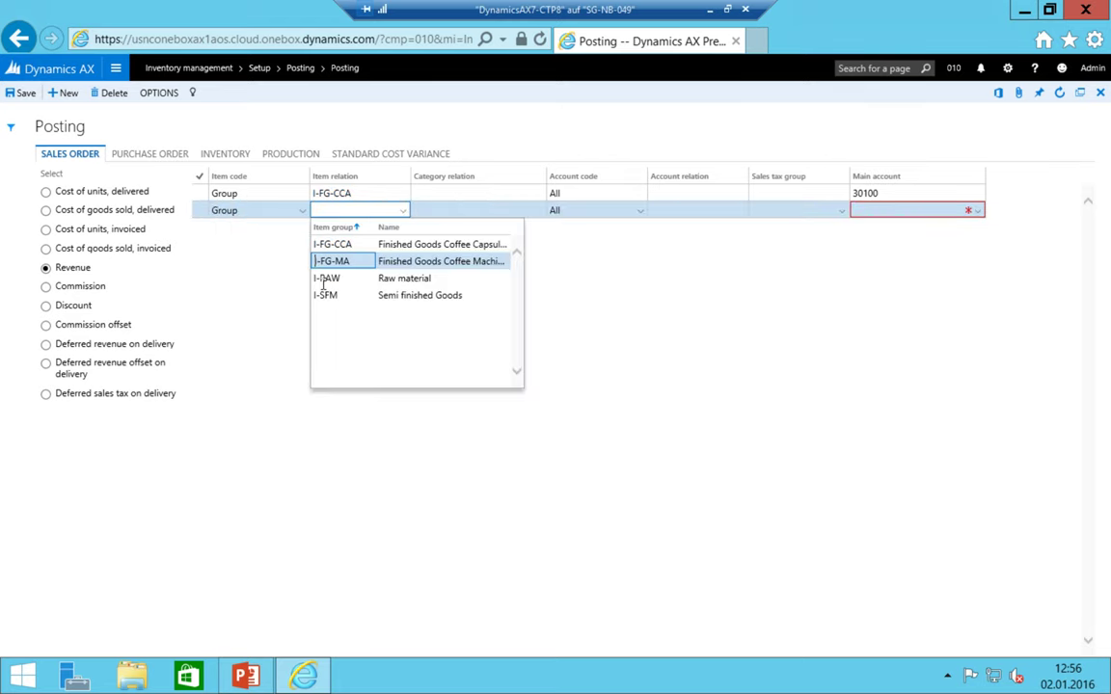
{"action": "key", "text": "Tab"}
- Assign main account 30110 to the I-FG-MA line of Revenue
{"action": "key", "text": "Tab"}
{"action": "key", "text": "Tab"}
{"action": "key", "text": "Tab"}
{"action": "key", "text": "Tab"}
{"action": "type", "text": "30"}
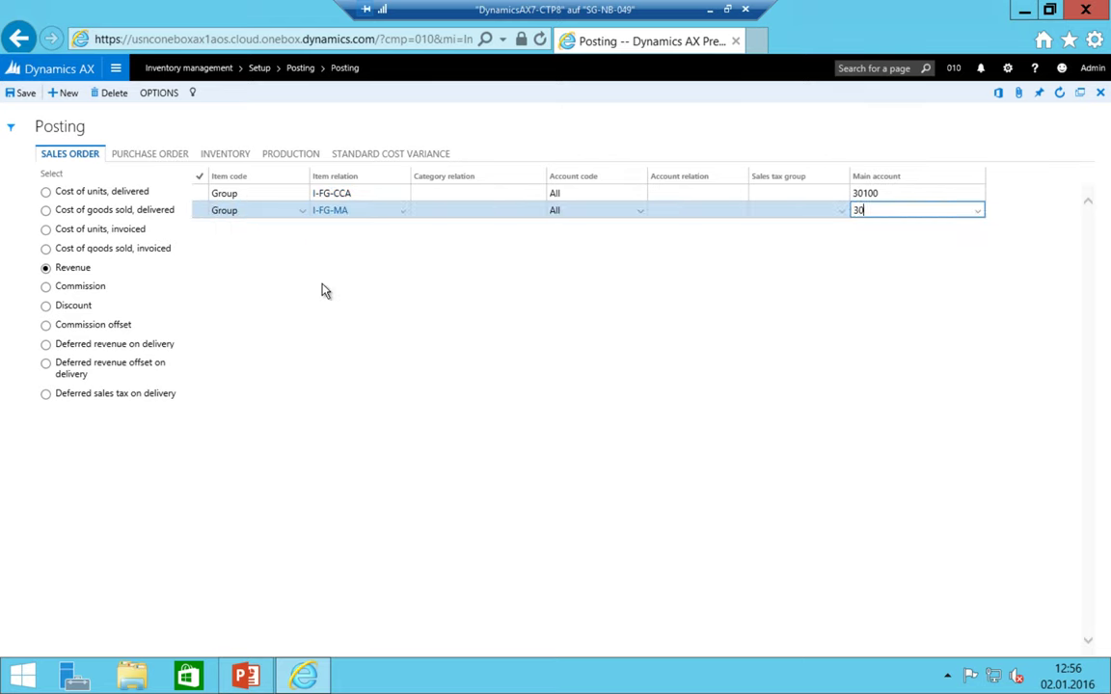
{"action": "key", "text": "Down"}
{"action": "key", "text": "Return"}
{"action": "key", "text": "shift+Tab"}
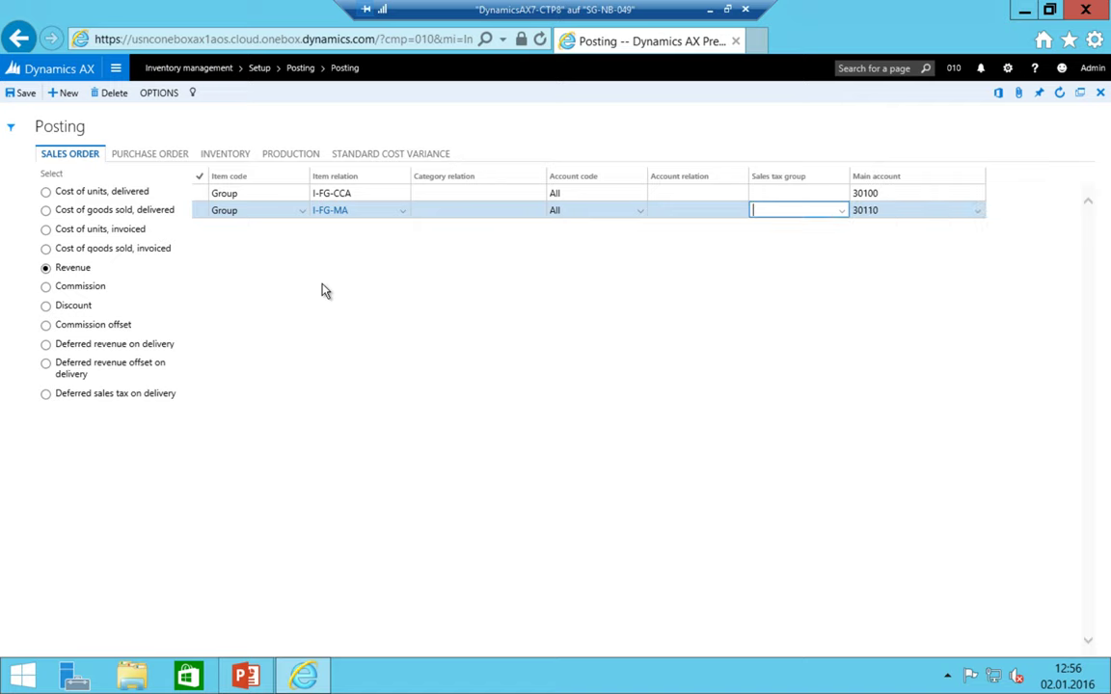
{"action": "key", "text": "Up"}
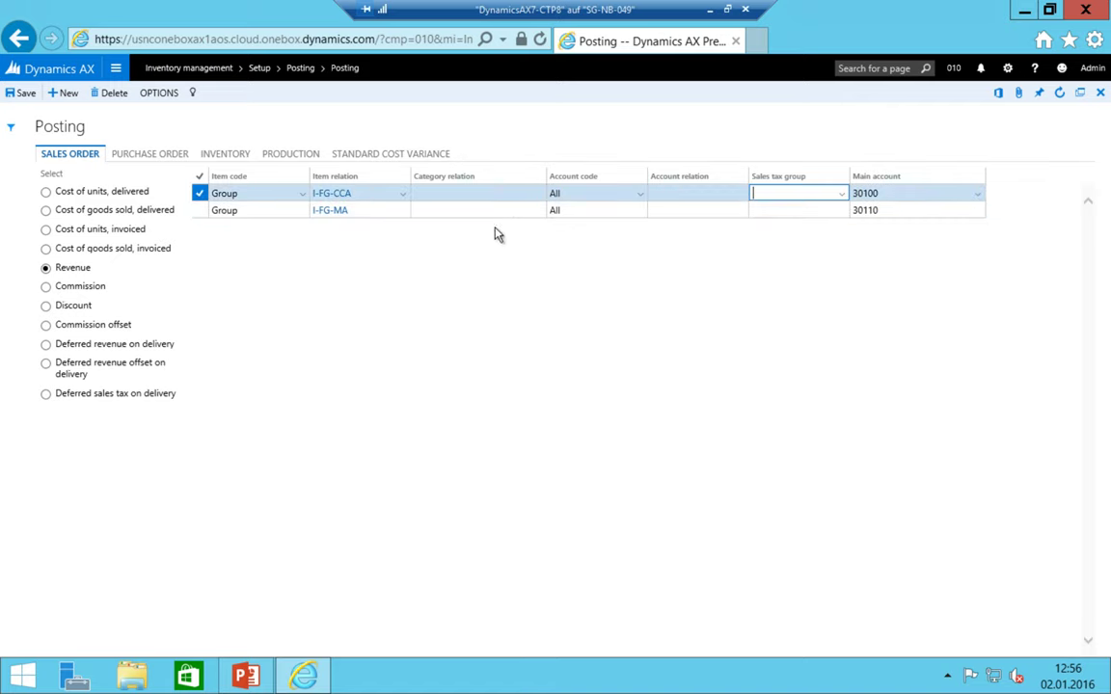
- View the Commission and Discount account types and return to the Revenue lines
{"action": "left_click", "coordinate": [48, 287]}
{"action": "left_click", "coordinate": [50, 306]}
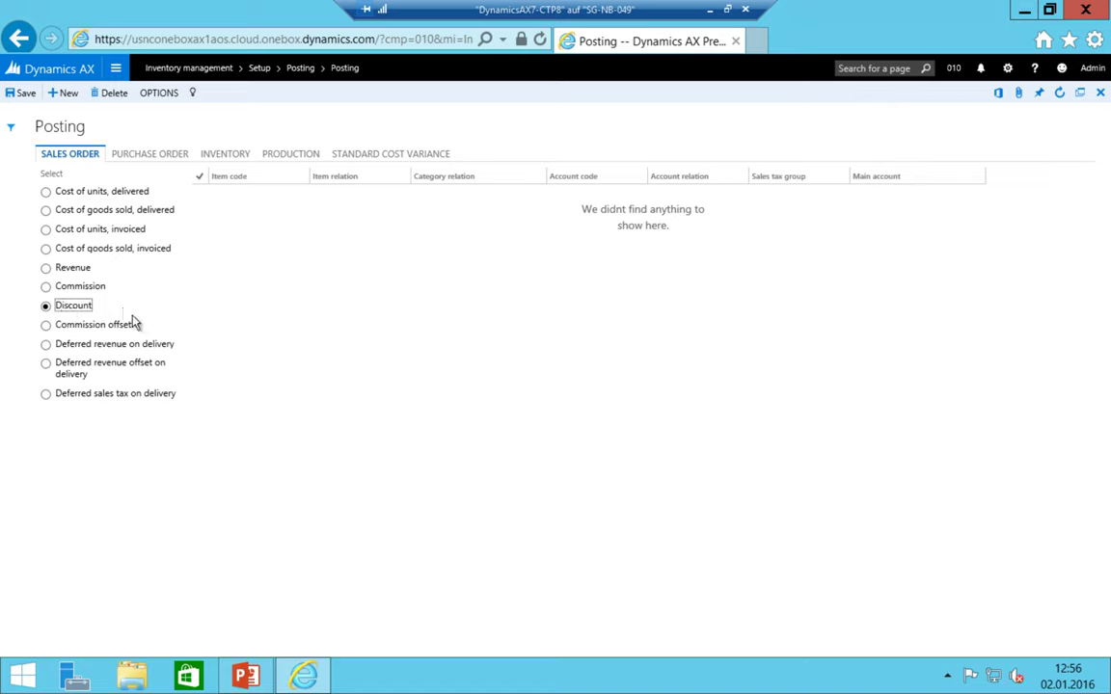
{"action": "left_click", "coordinate": [70, 269]}
{"action": "left_click", "coordinate": [866, 209]}
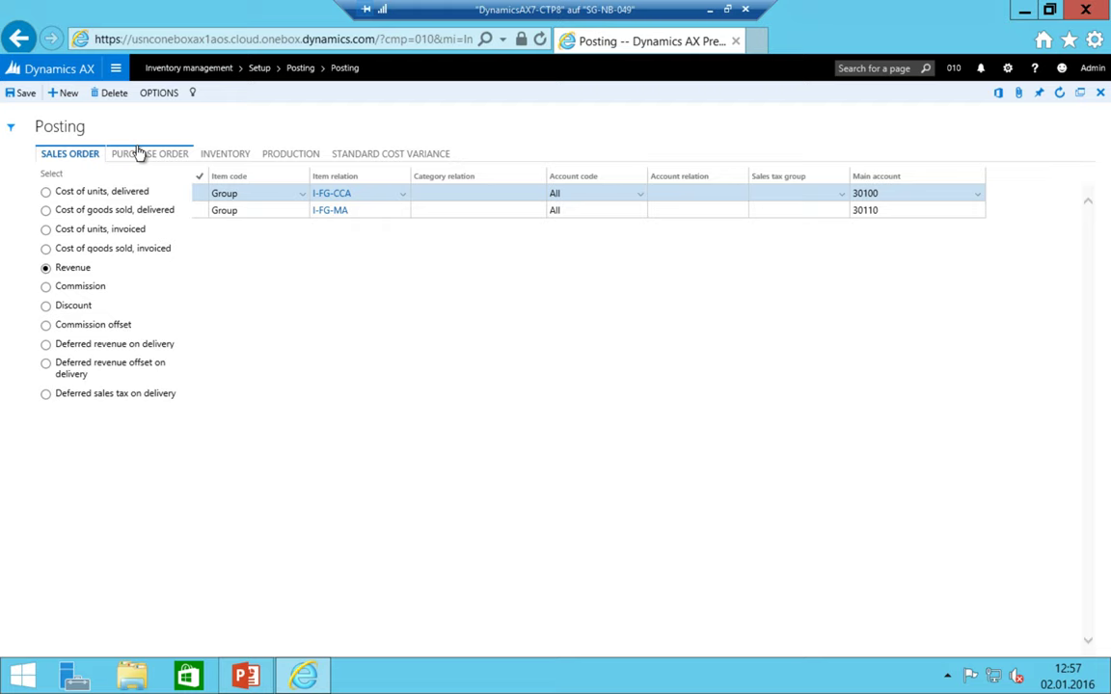
- Open the Accounts payable parameters from its setup area and enable Post product receipt in ledger
{"action": "left_click", "coordinate": [116, 72]}
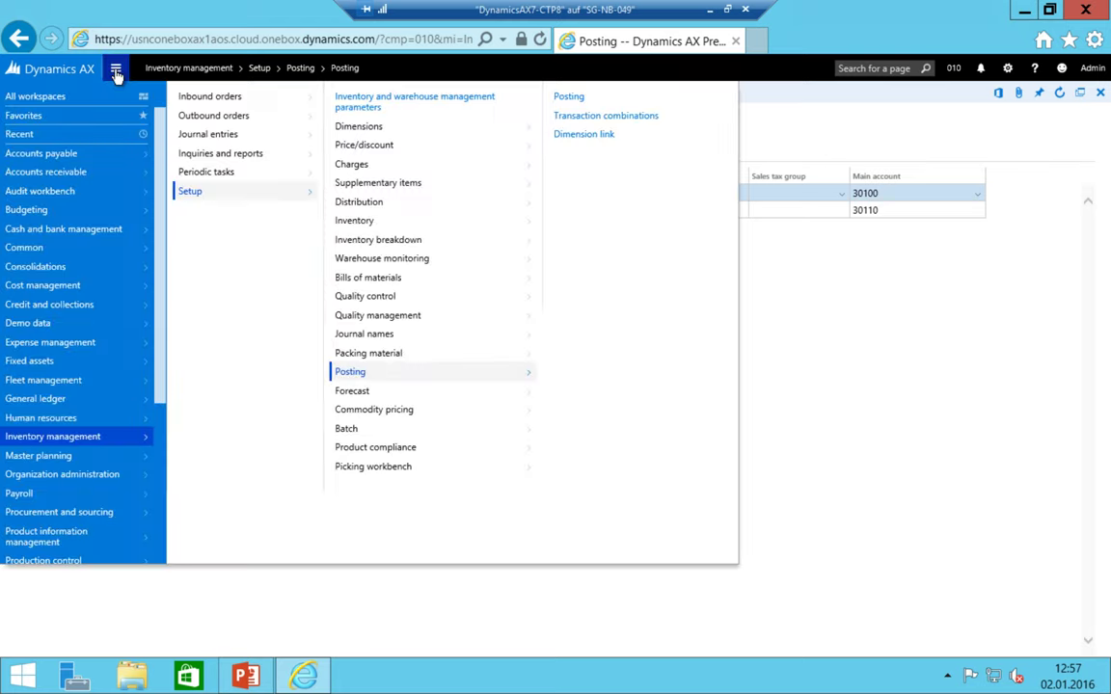
{"action": "left_click", "coordinate": [34, 149]}
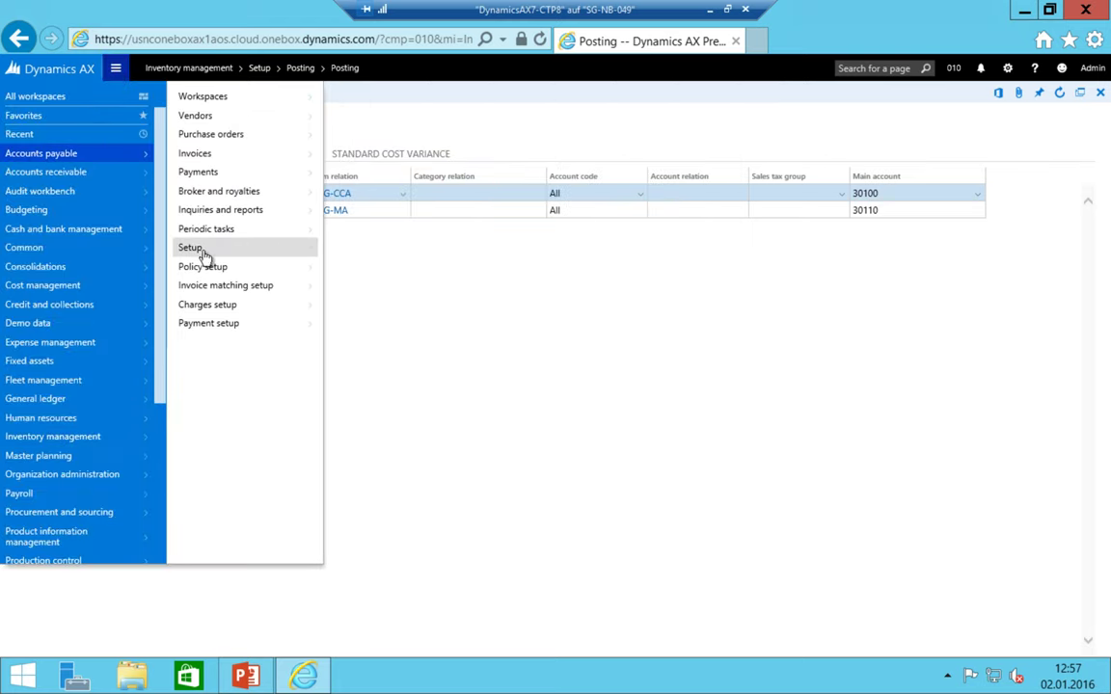
{"action": "left_click", "coordinate": [201, 251]}
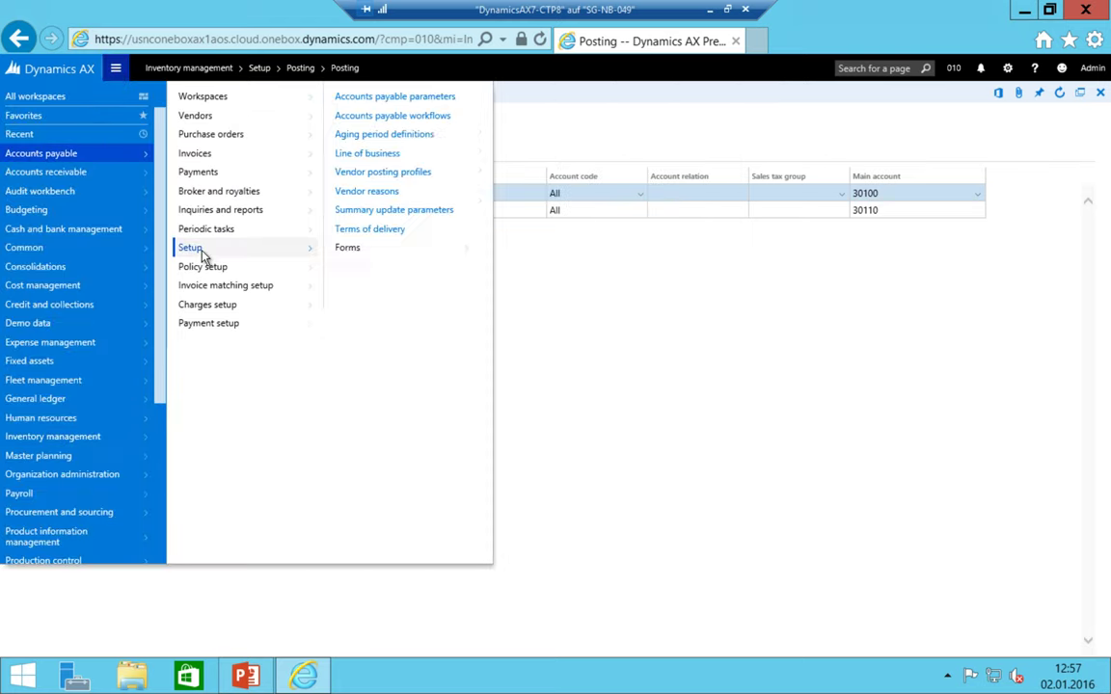
{"action": "left_click", "coordinate": [395, 101]}
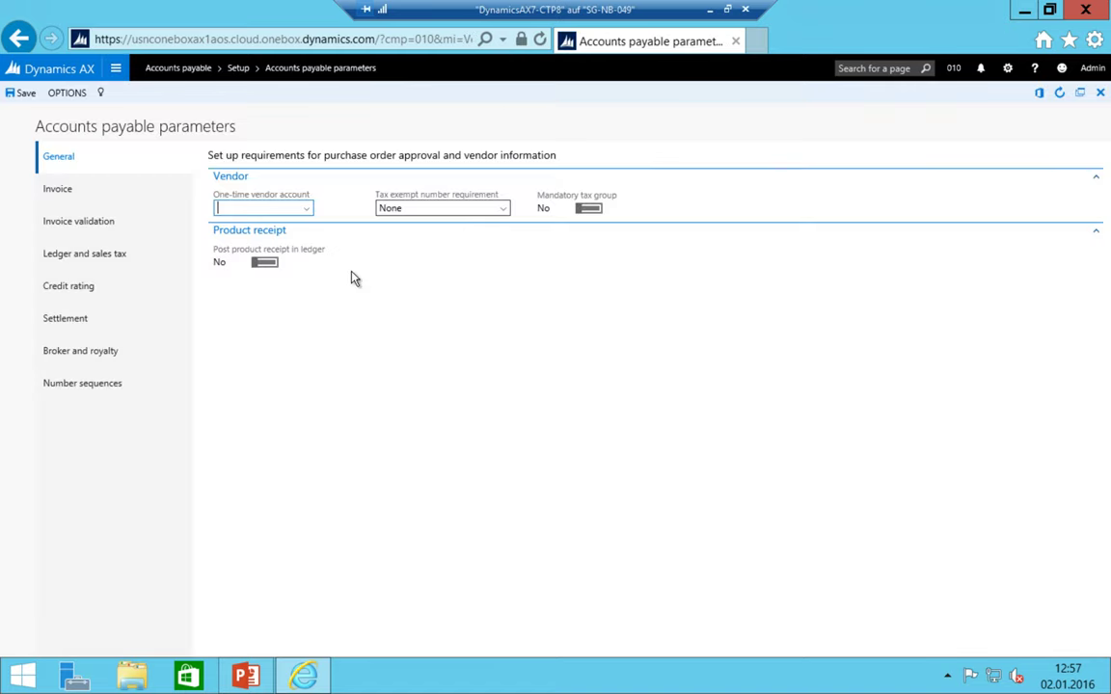
{"action": "left_click", "coordinate": [269, 266]}
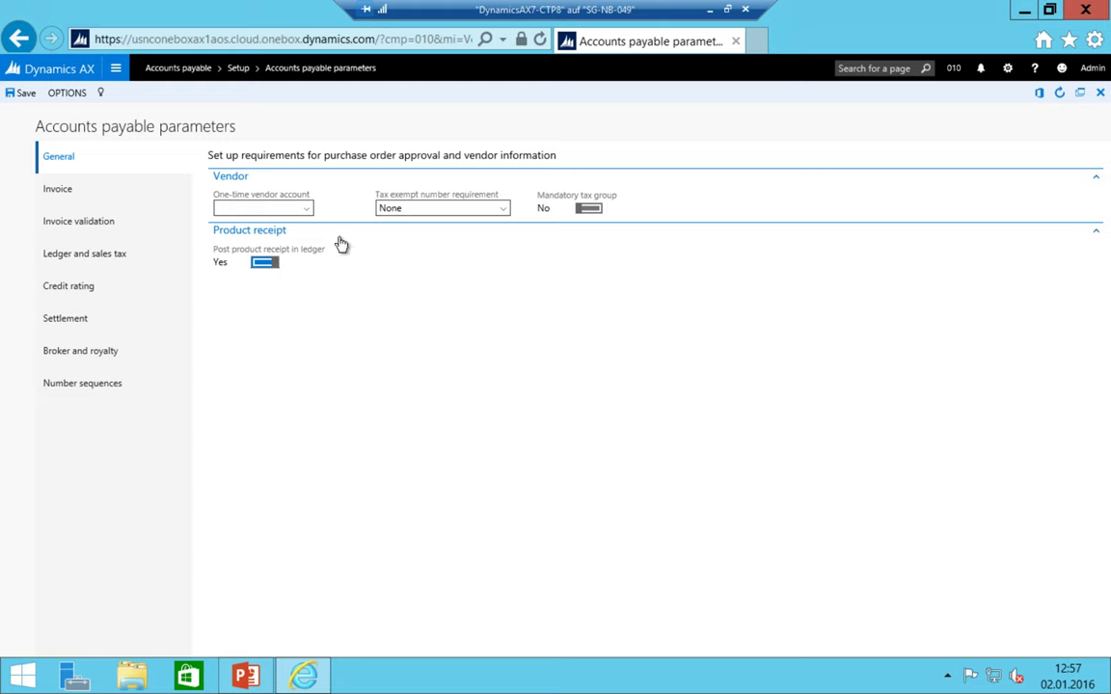
- Review the Accounts payable parameters for ledger and sales tax, invoice validation, and invoices
{"action": "left_click", "coordinate": [73, 250]}
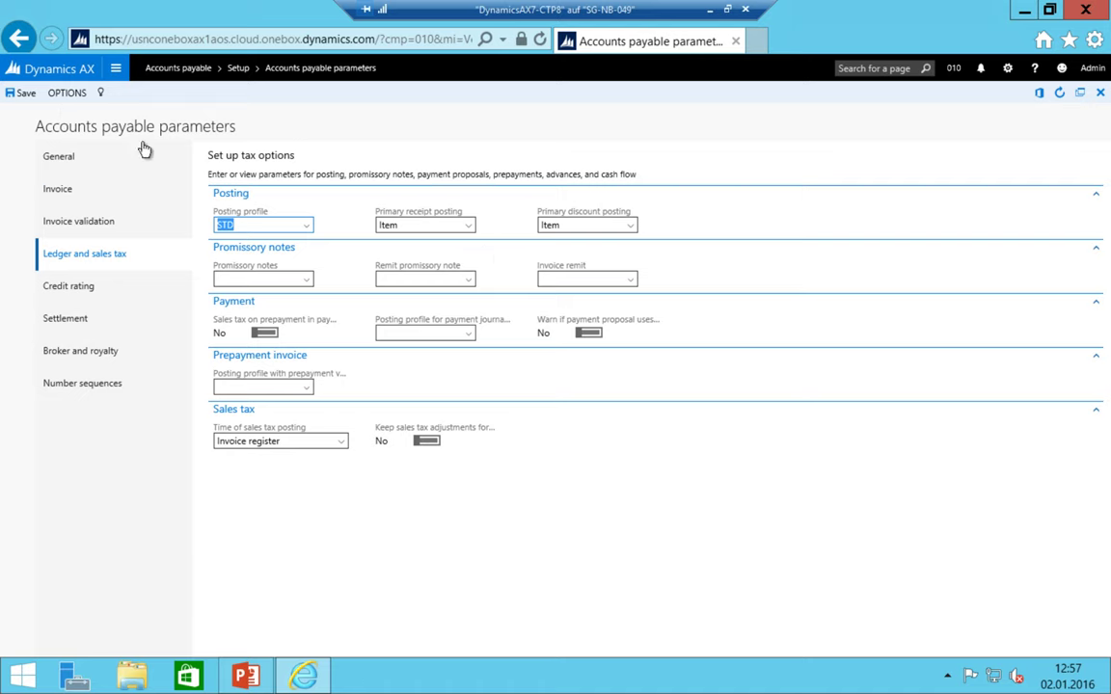
{"action": "left_click", "coordinate": [76, 218]}
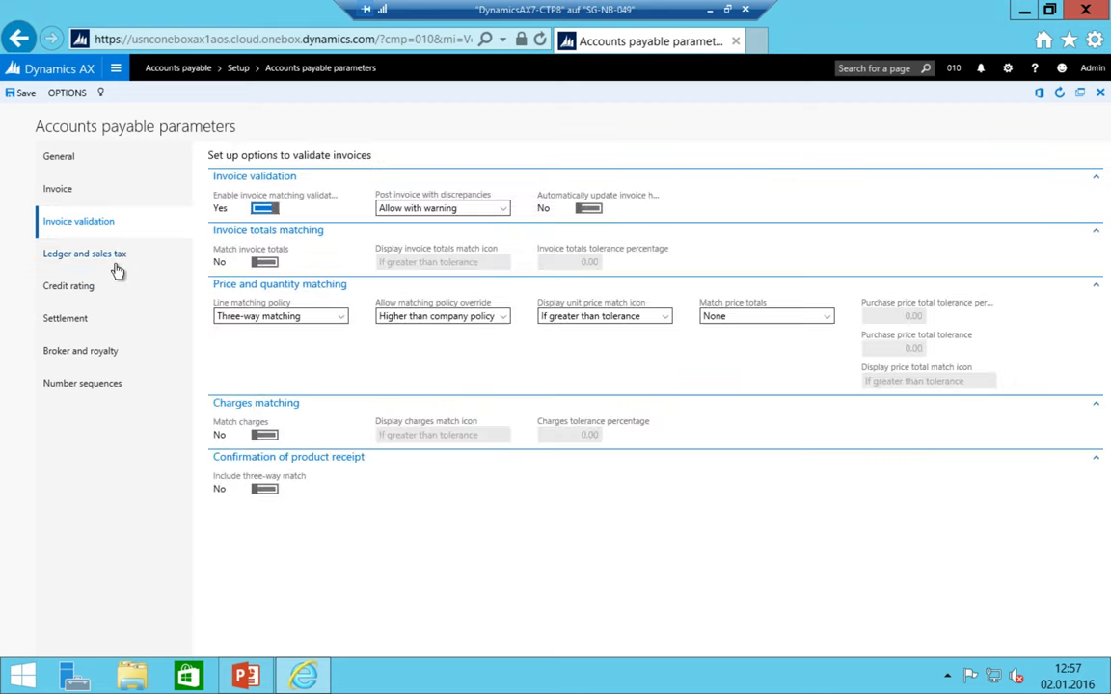
{"action": "left_click", "coordinate": [55, 186]}
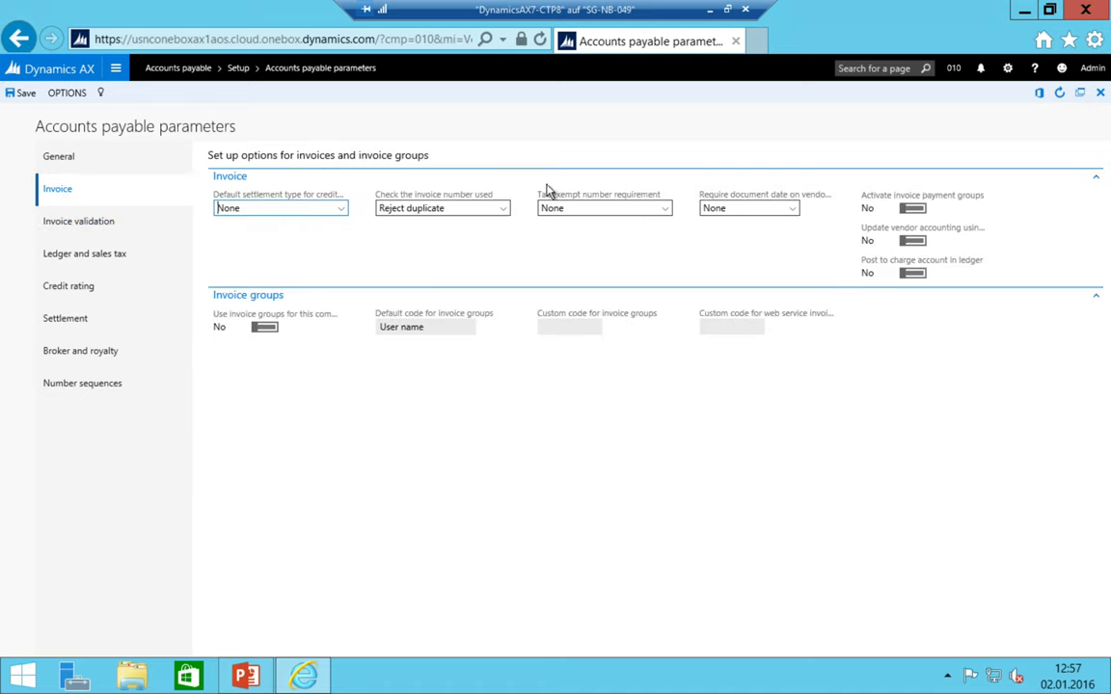
- Open the Accounts receivable parameters from its setup area and set the default order type to Sales order
{"action": "left_click", "coordinate": [114, 67]}
{"action": "left_click", "coordinate": [58, 172]}
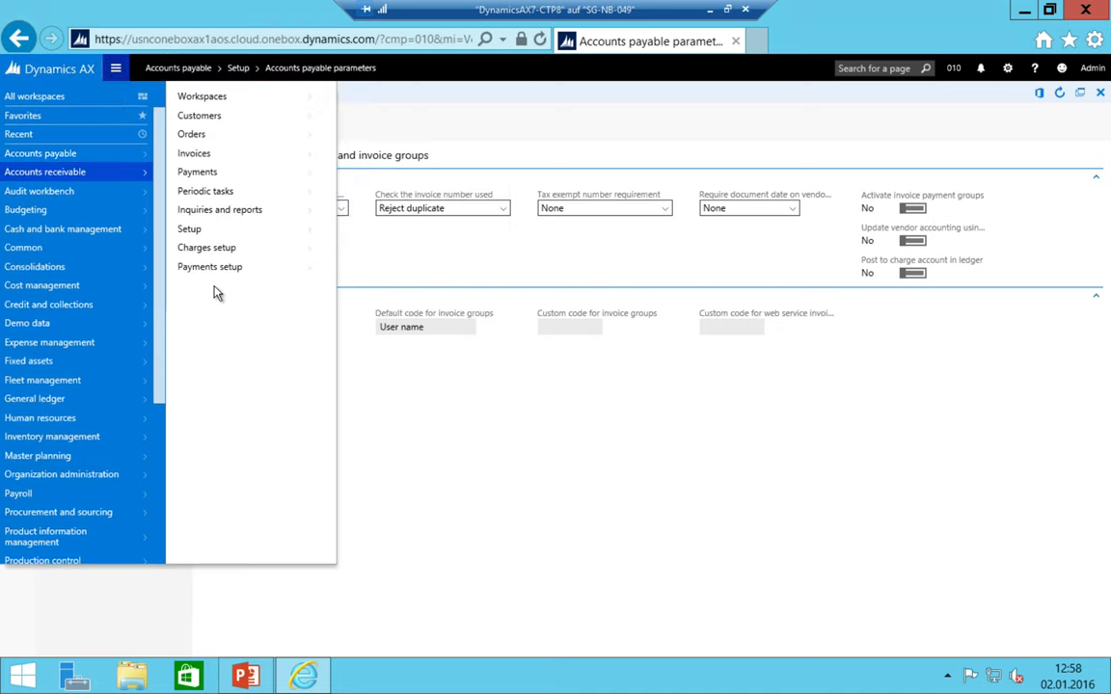
{"action": "left_click", "coordinate": [193, 228]}
{"action": "left_click", "coordinate": [362, 102]}
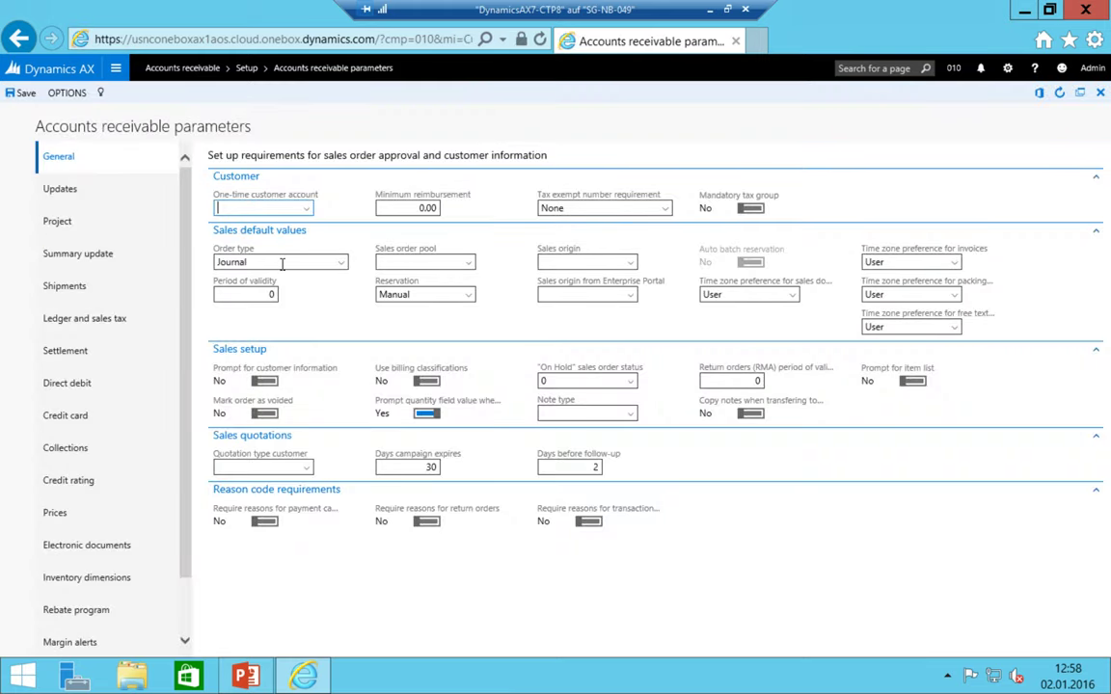
{"action": "left_click", "coordinate": [342, 266]}
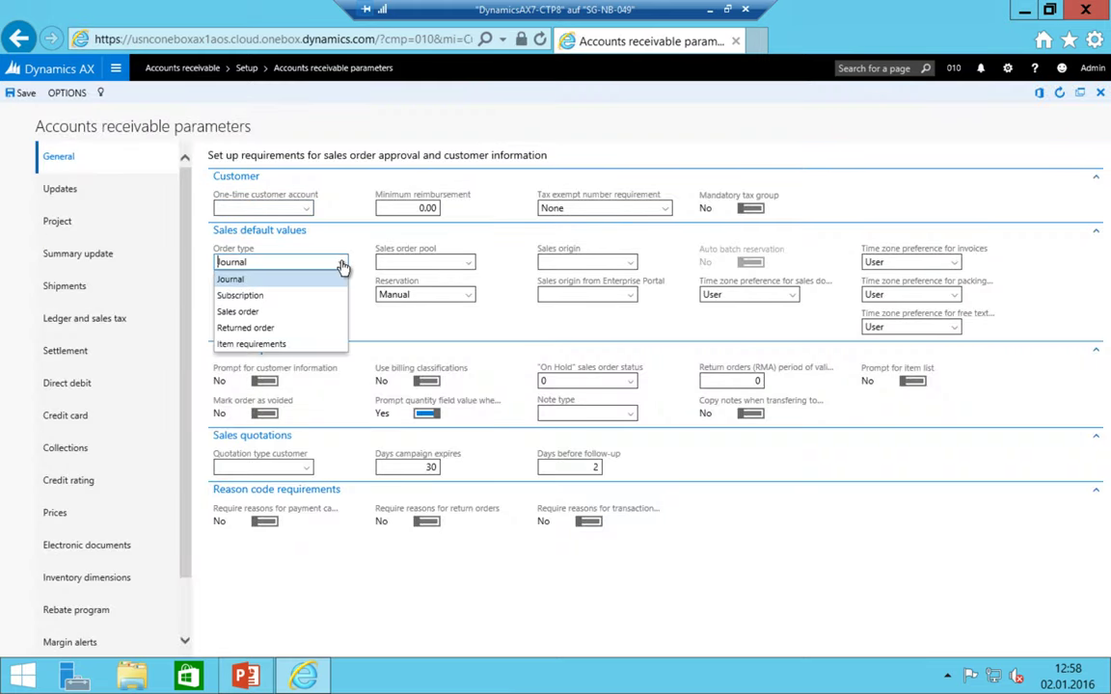
{"action": "left_click", "coordinate": [246, 311]}
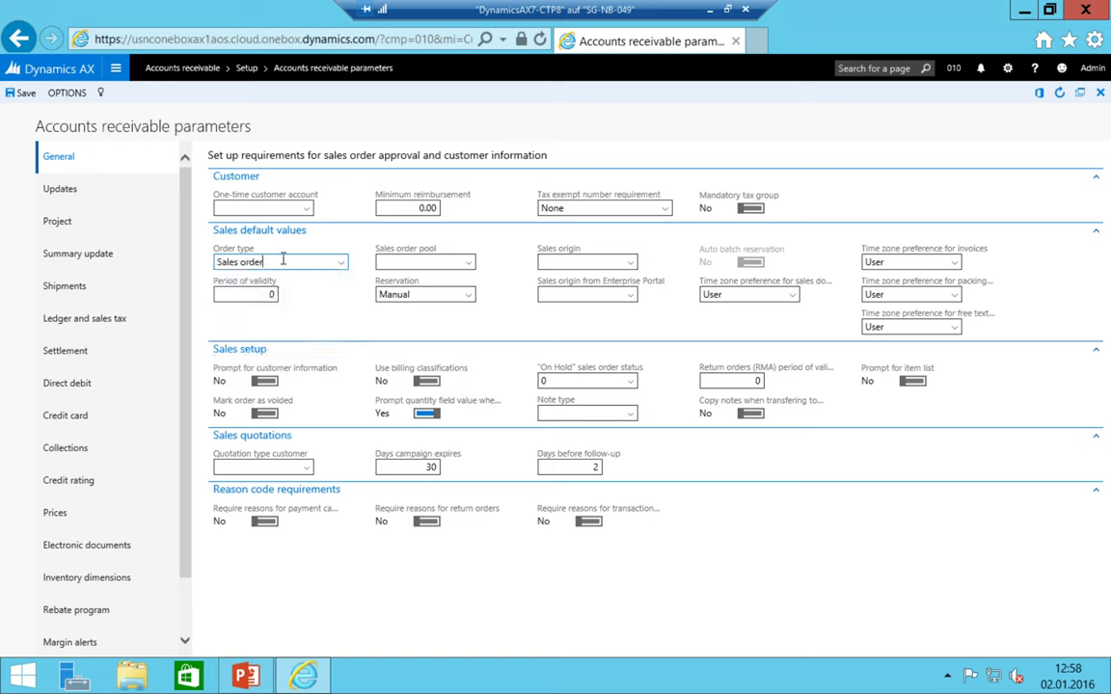
{"action": "left_click", "coordinate": [283, 259]}
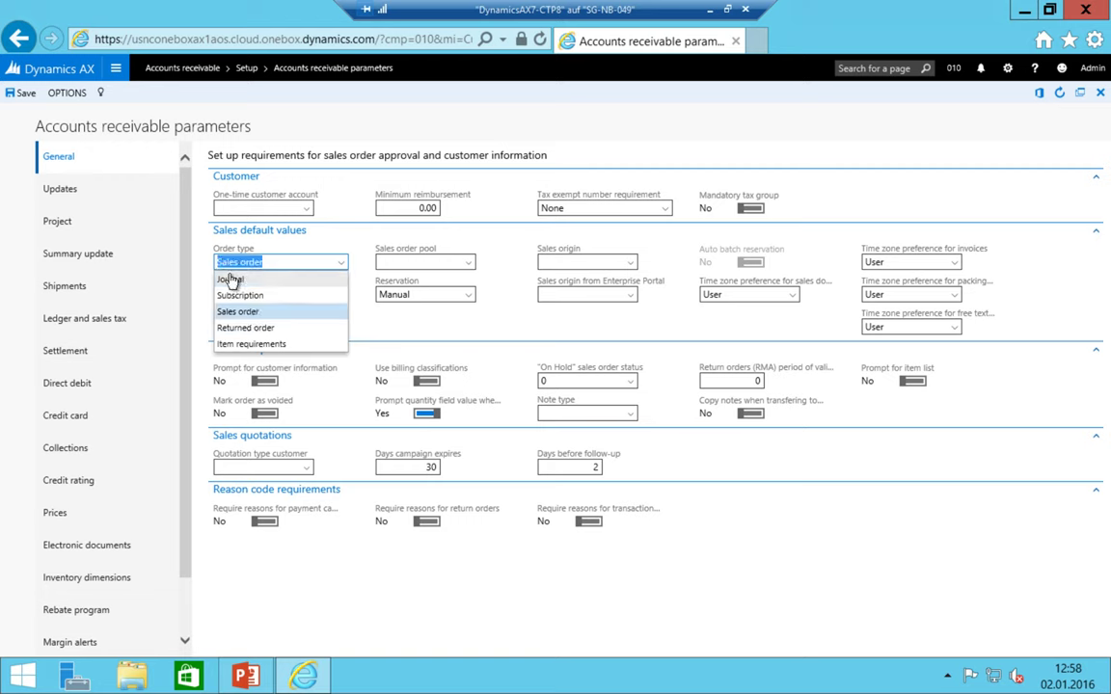
{"action": "left_click", "coordinate": [264, 262]}
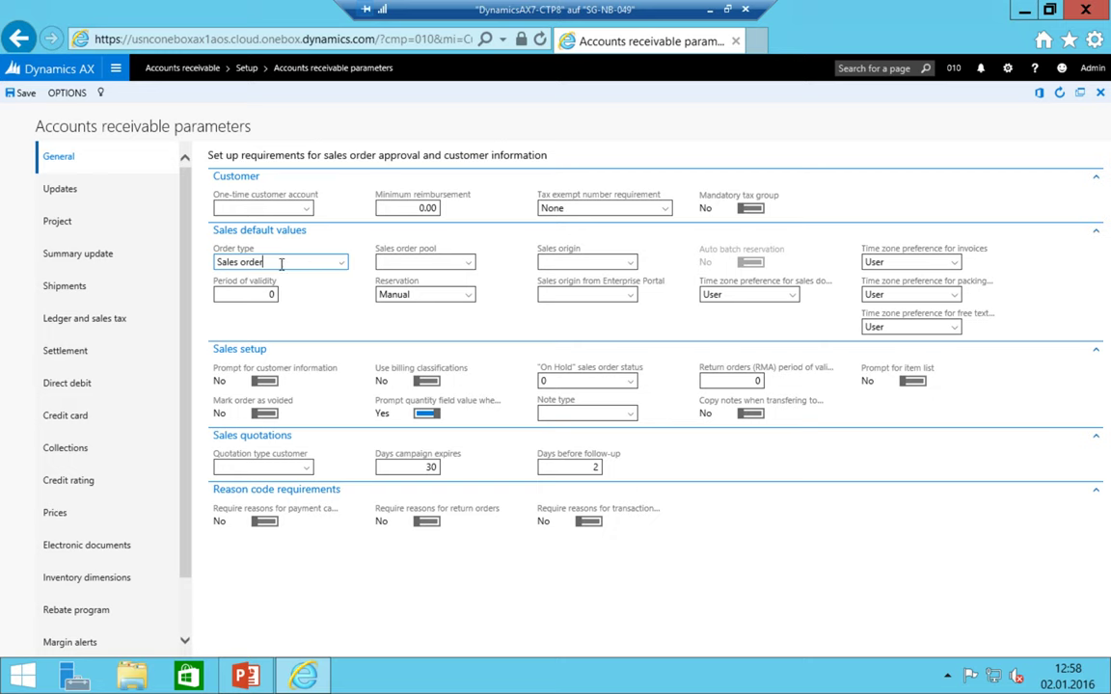
{"action": "left_click_drag", "start_coordinate": [280, 262], "coordinate": [239, 239]}
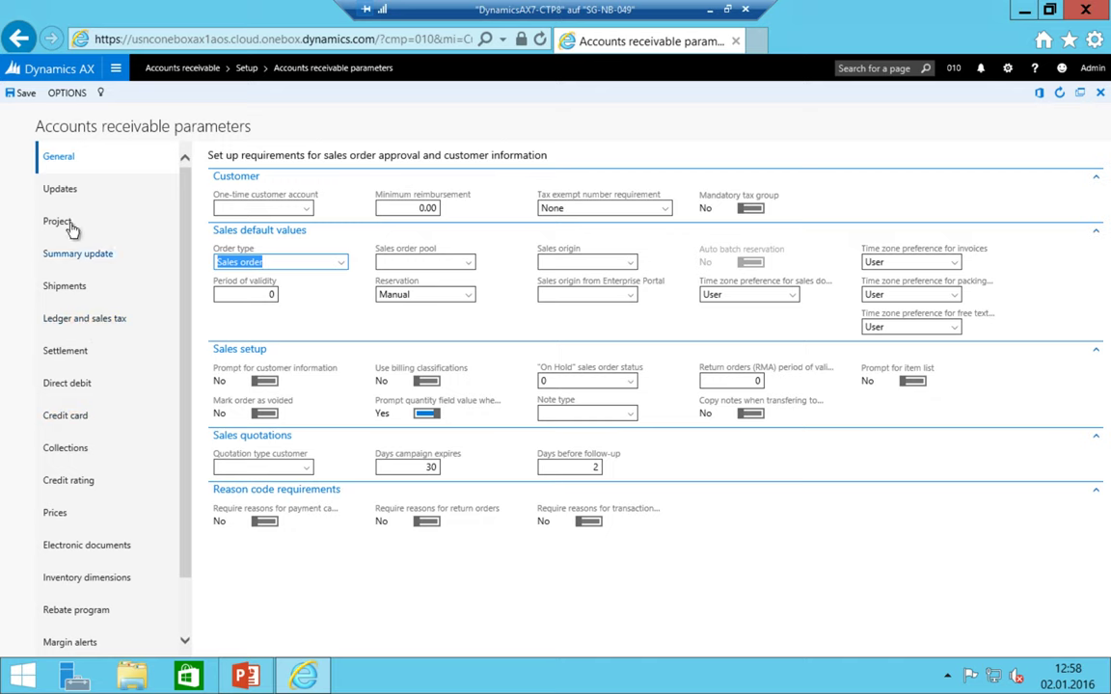
- Open the Updates settings for delivery, picking lists, packing slips, and invoices in the Accounts receivable parameters
{"action": "left_click", "coordinate": [66, 193]}
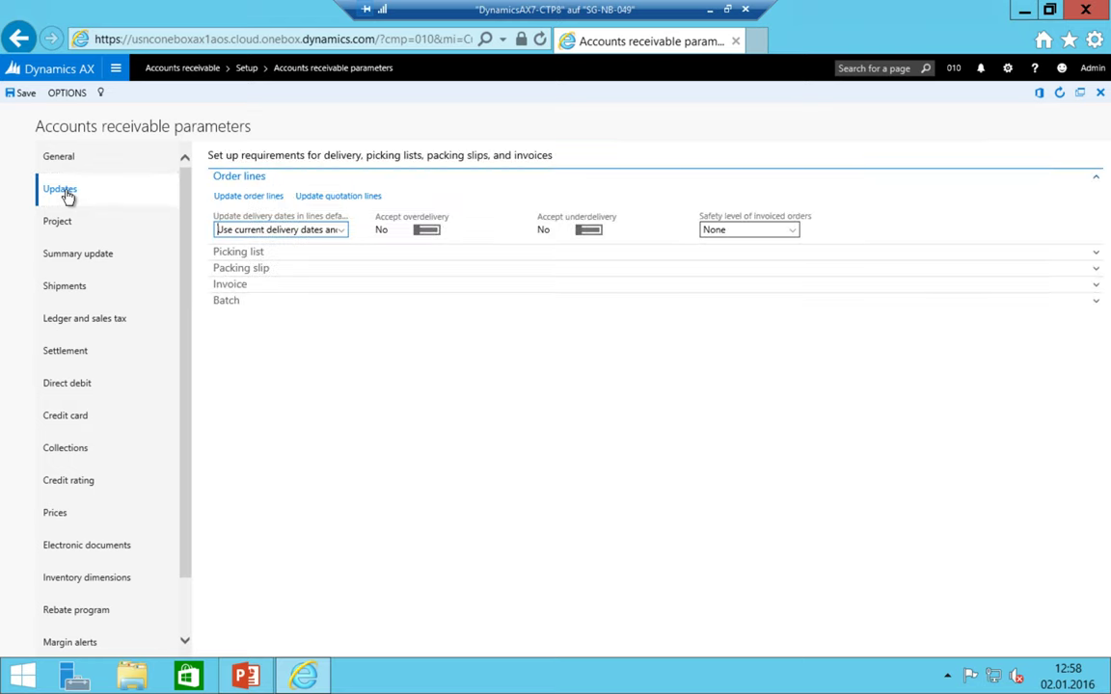
- Enable posting of packing slips in the ledger in the Packing slip section of the update parameters
{"action": "left_click", "coordinate": [241, 253]}
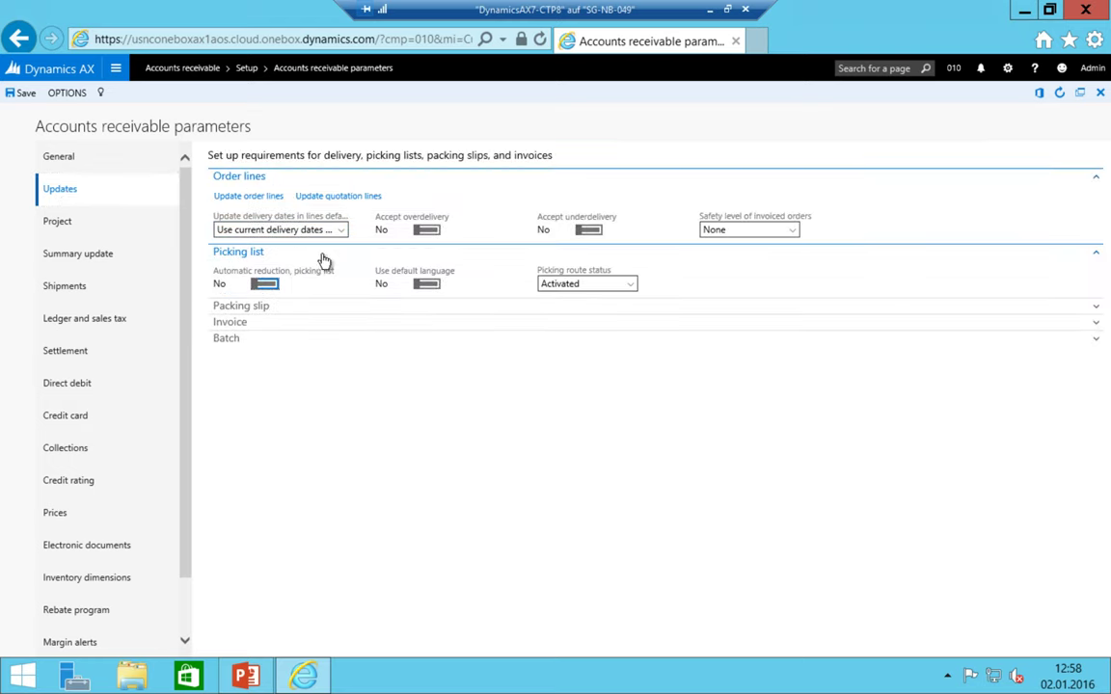
{"action": "left_click", "coordinate": [231, 307]}
{"action": "left_click", "coordinate": [238, 363]}
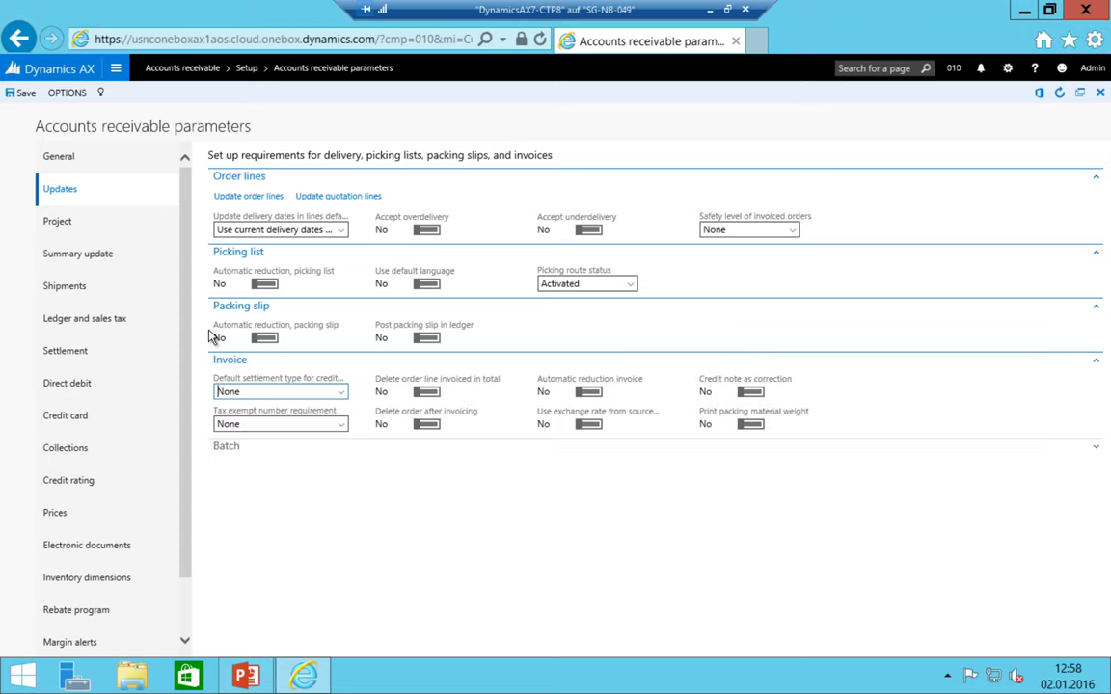
{"action": "left_click", "coordinate": [432, 340]}
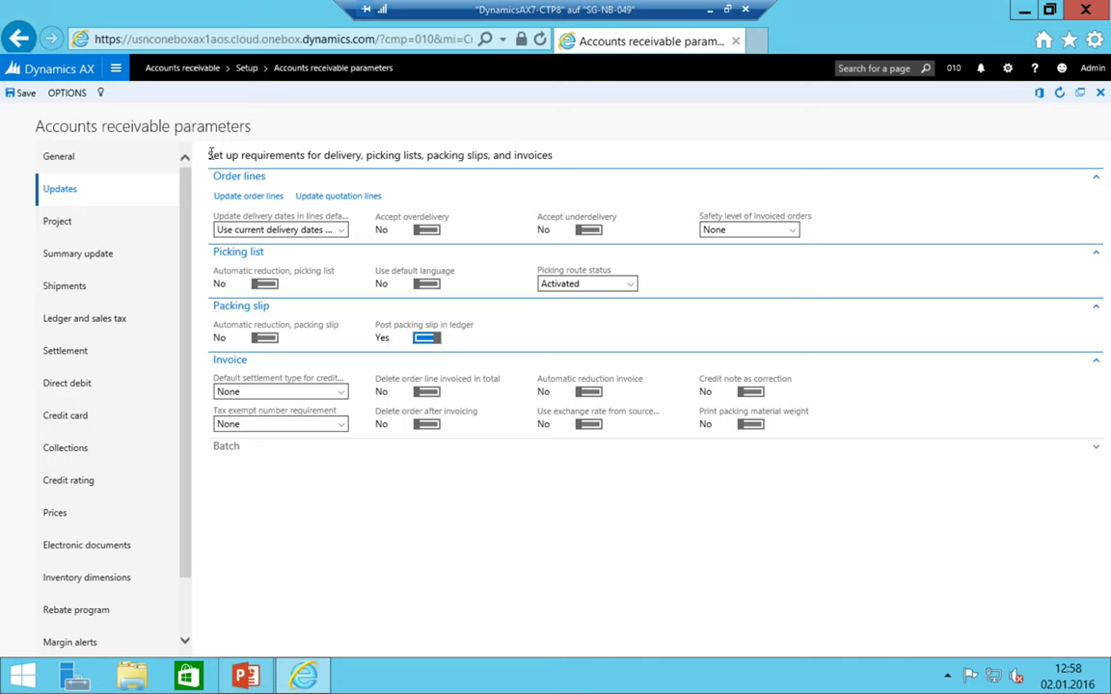
- Open the Accounts payable parameters and check the product receipt posting setting and the invoice settings
{"action": "left_click", "coordinate": [116, 73]}
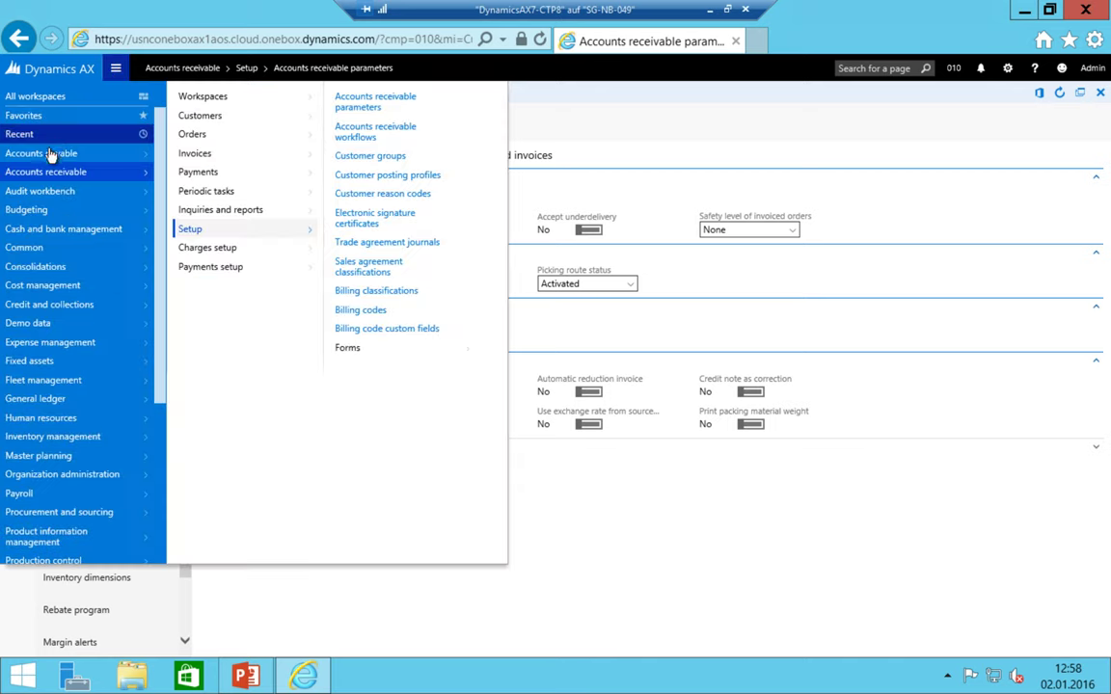
{"action": "mouse_move", "coordinate": [77, 154]}
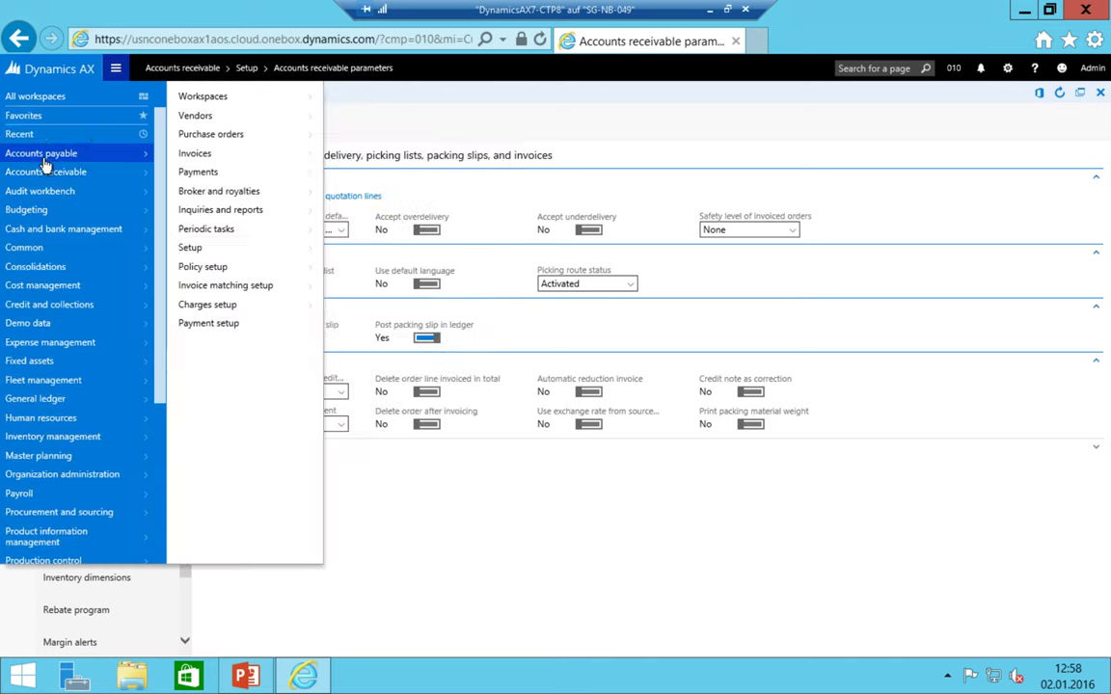
{"action": "left_click", "coordinate": [211, 325]}
{"action": "left_click", "coordinate": [193, 248]}
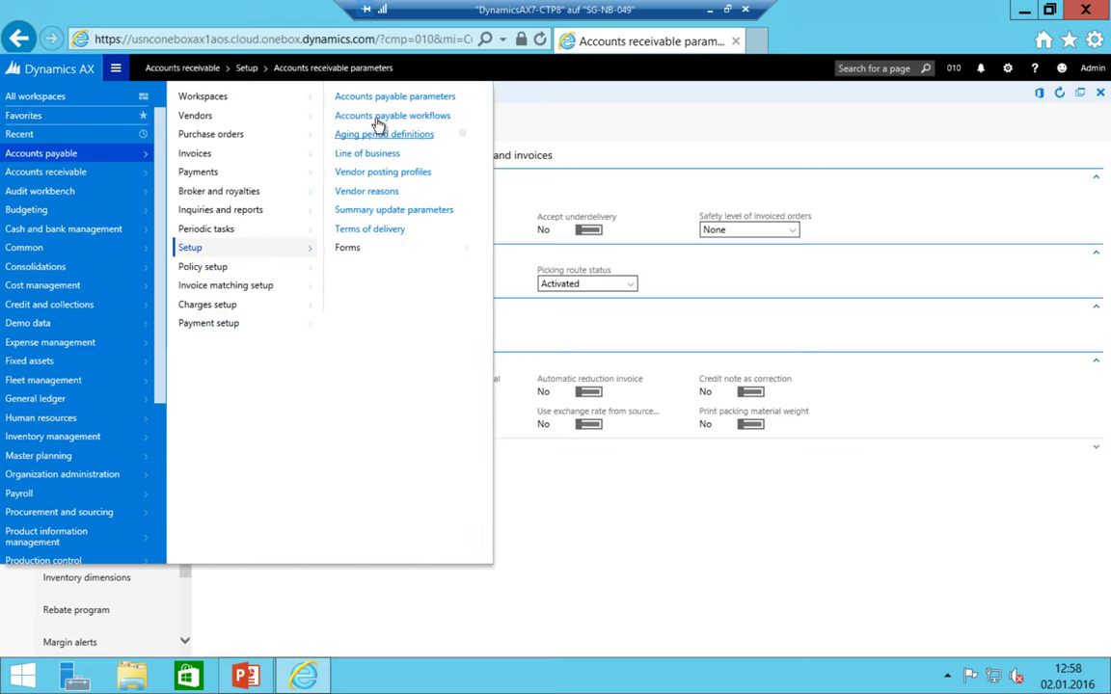
{"action": "left_click", "coordinate": [360, 99]}
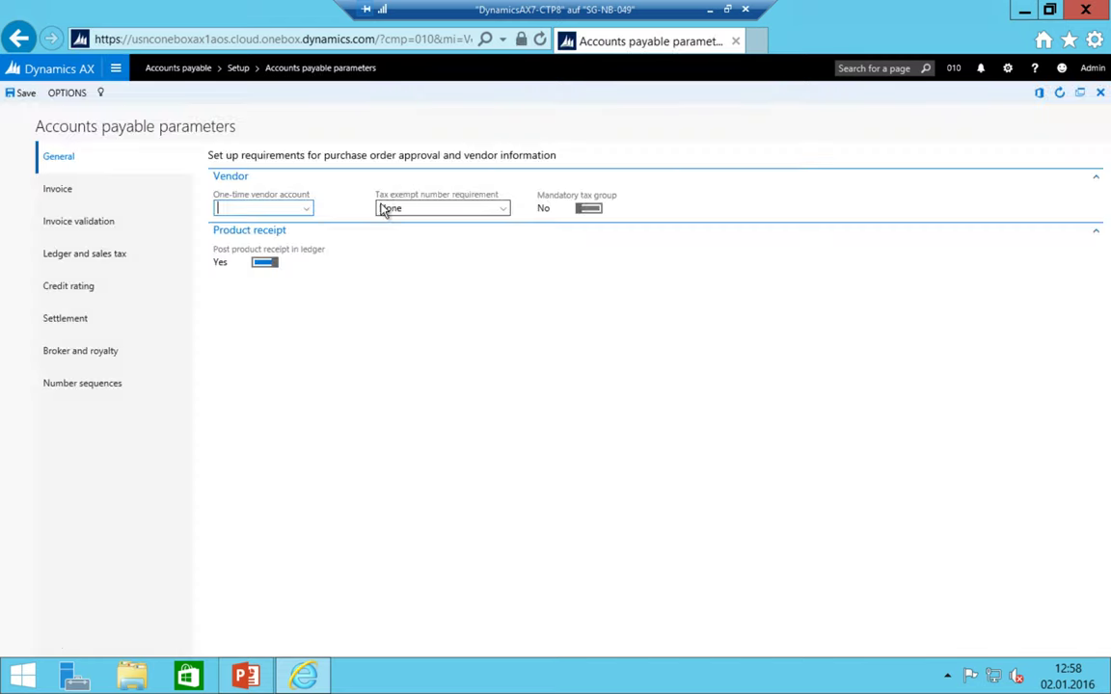
{"action": "left_click", "coordinate": [48, 192]}
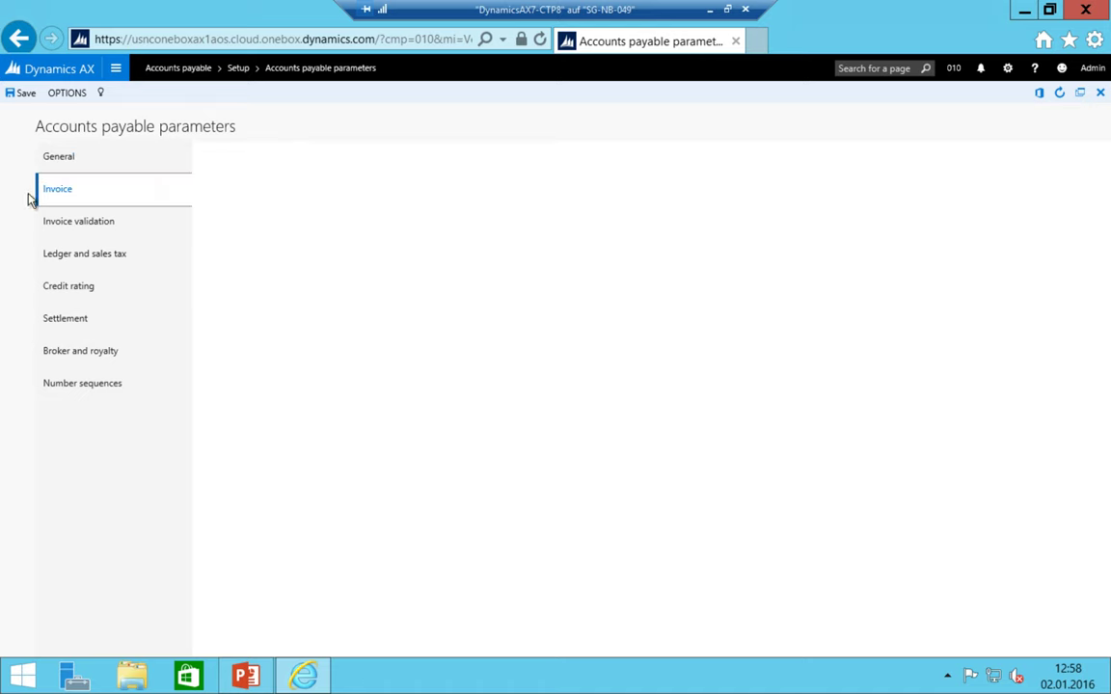
- Set the default purchase type to Purchase order in the Procurement and sourcing parameters
{"action": "left_click", "coordinate": [115, 71]}
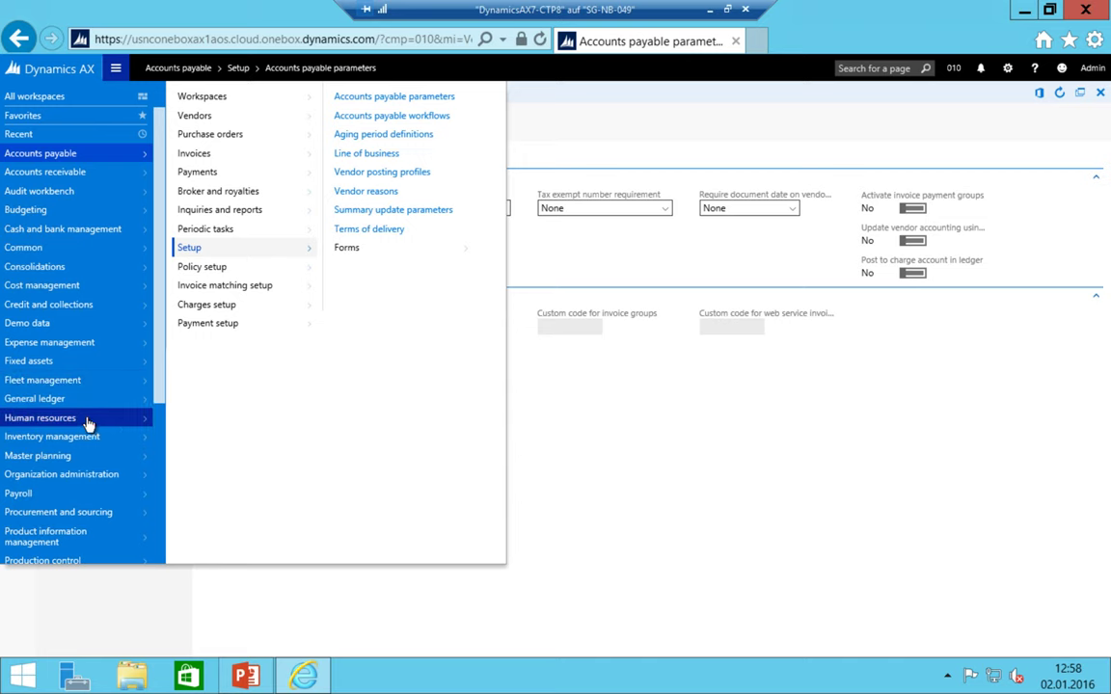
{"action": "left_click", "coordinate": [56, 517]}
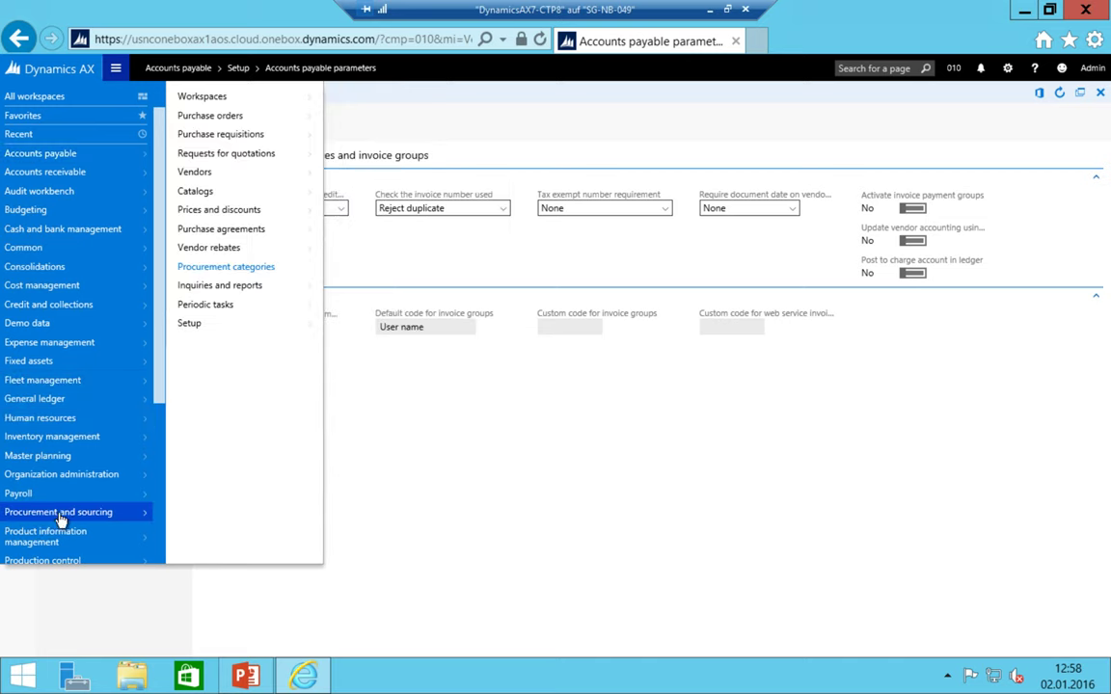
{"action": "left_click", "coordinate": [208, 323]}
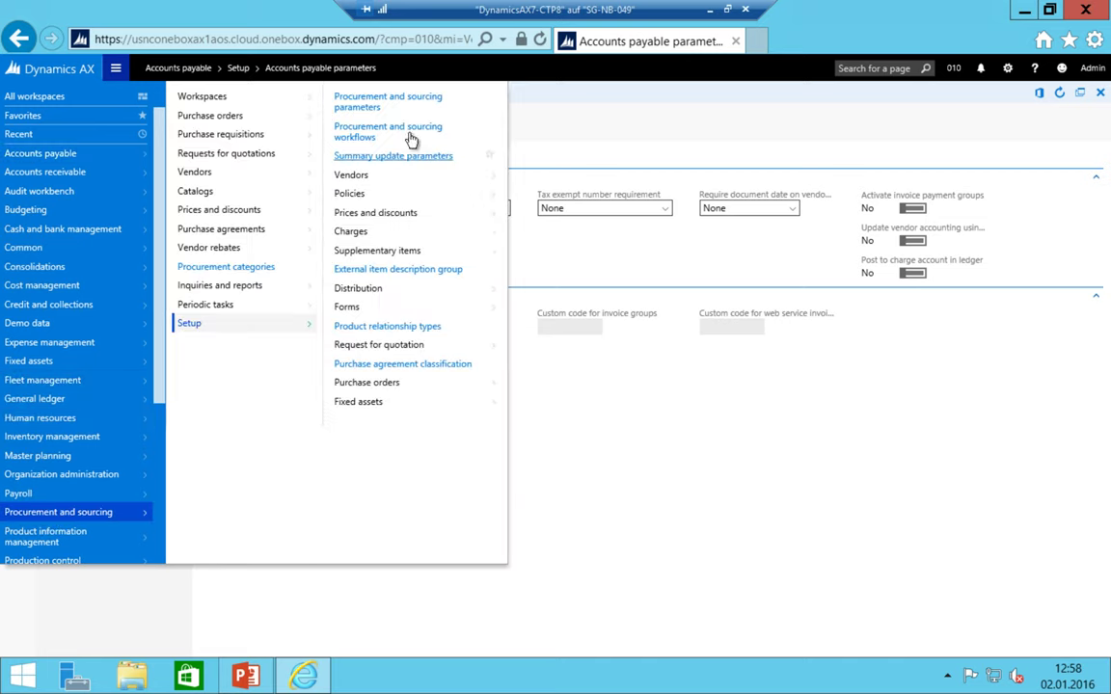
{"action": "left_click", "coordinate": [368, 105]}
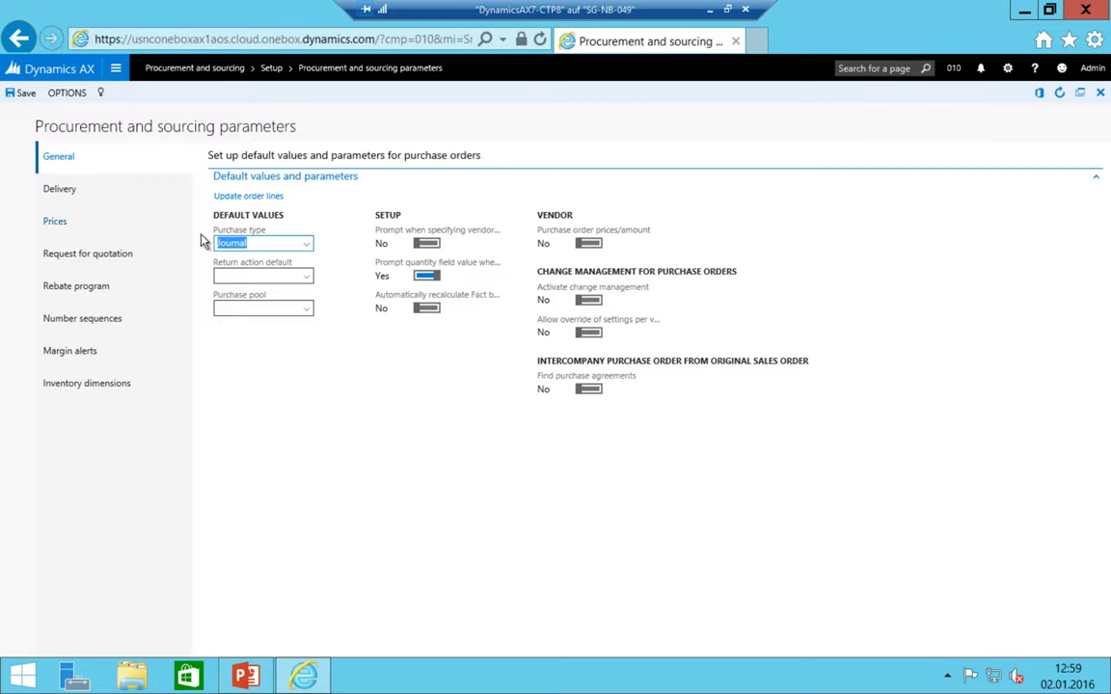
{"action": "left_click", "coordinate": [305, 244]}
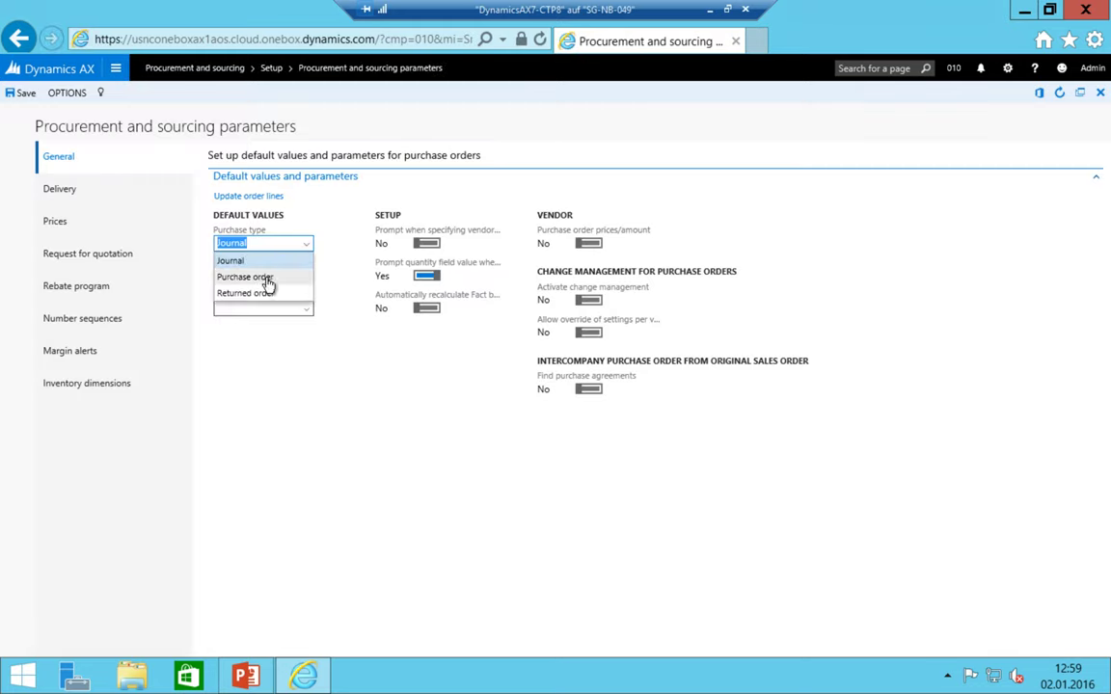
{"action": "left_click", "coordinate": [266, 278]}
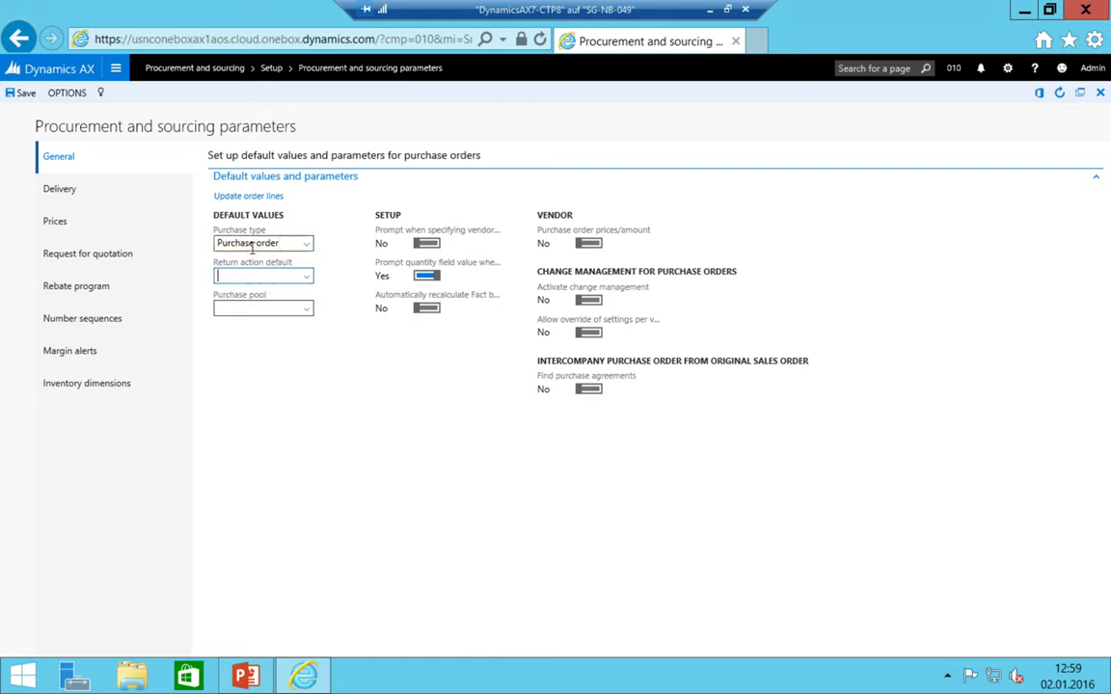
- Open the Accounts payable list of all purchase orders and start a new purchase order
{"action": "left_click", "coordinate": [116, 71]}
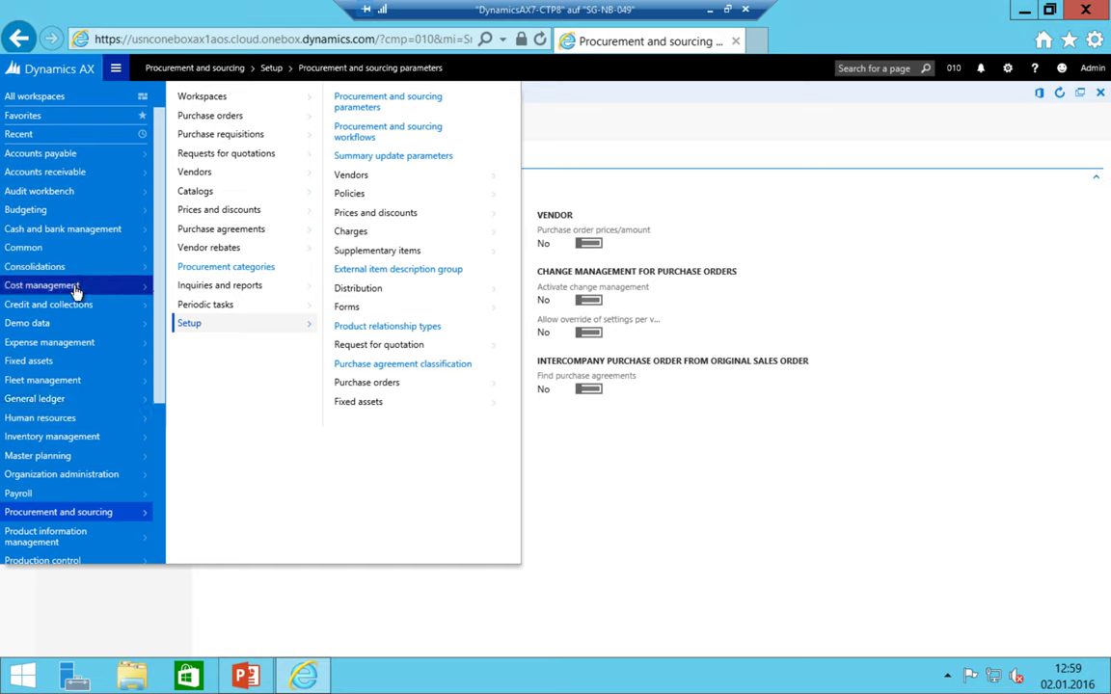
{"action": "left_click", "coordinate": [72, 152]}
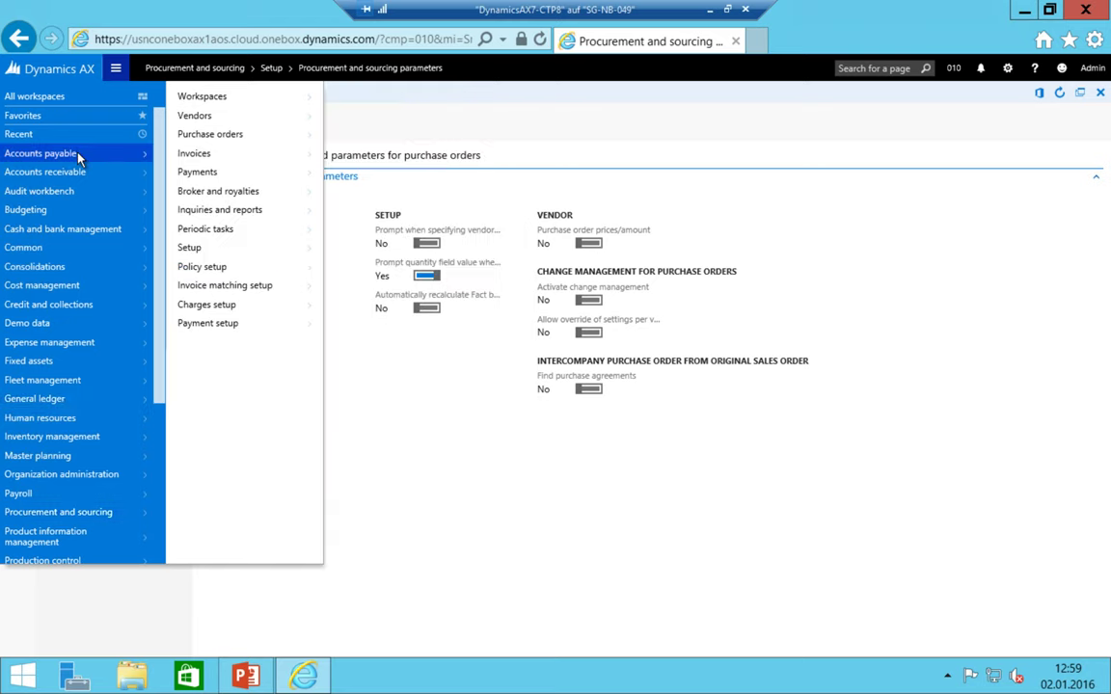
{"action": "left_click", "coordinate": [207, 135]}
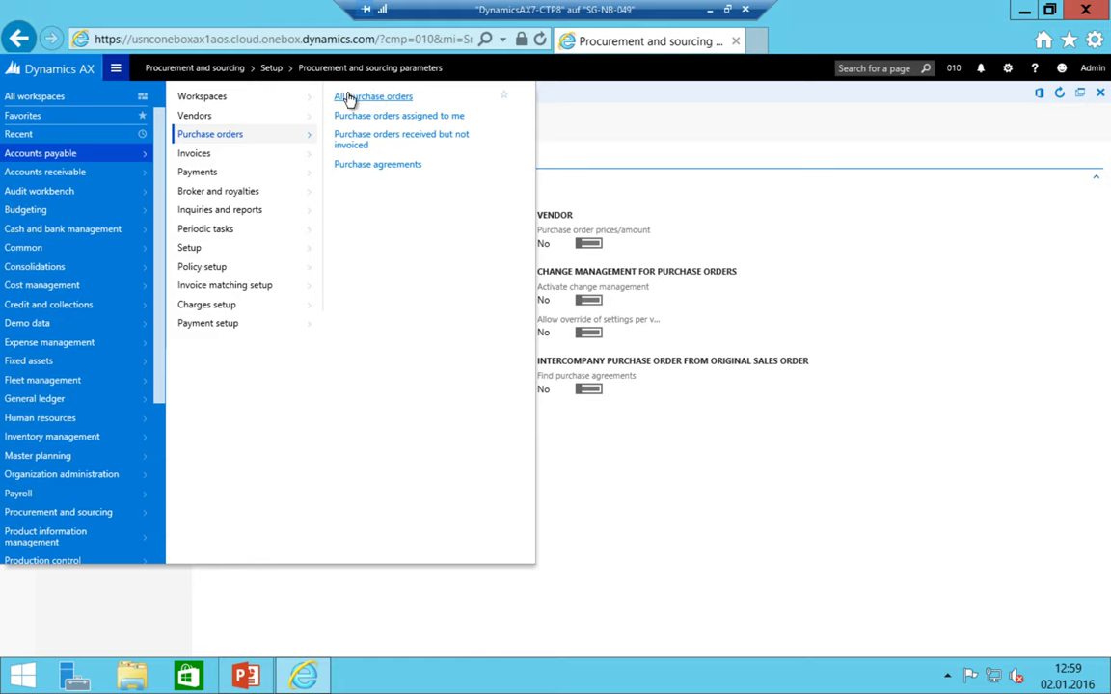
{"action": "left_click", "coordinate": [351, 98]}
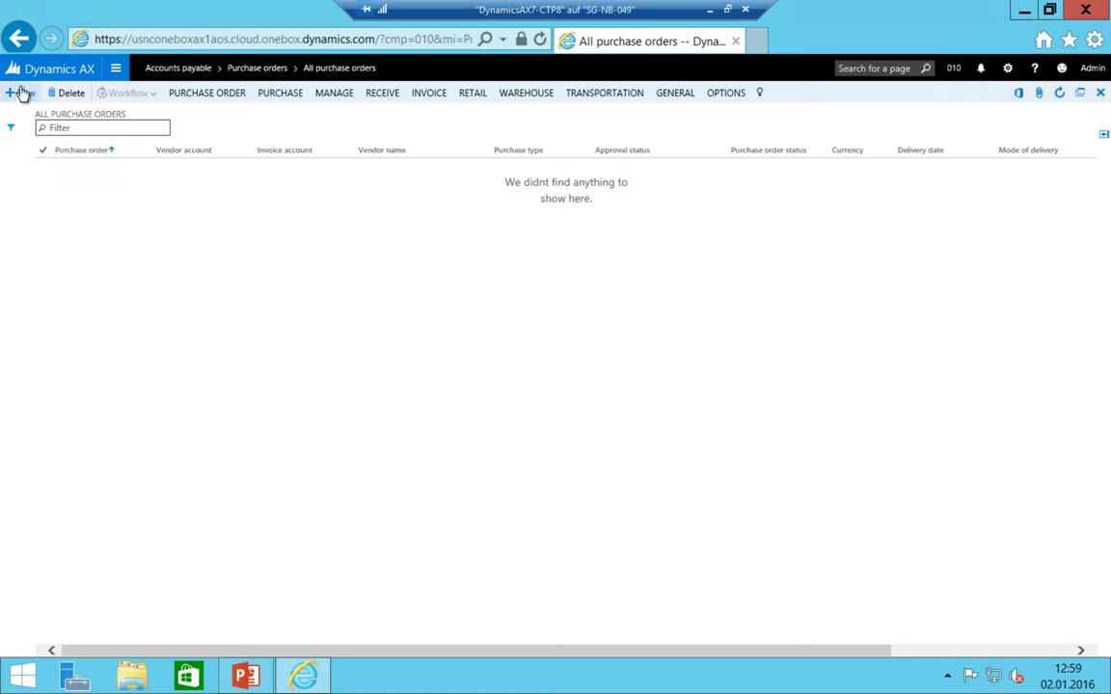
{"action": "left_click", "coordinate": [23, 92]}
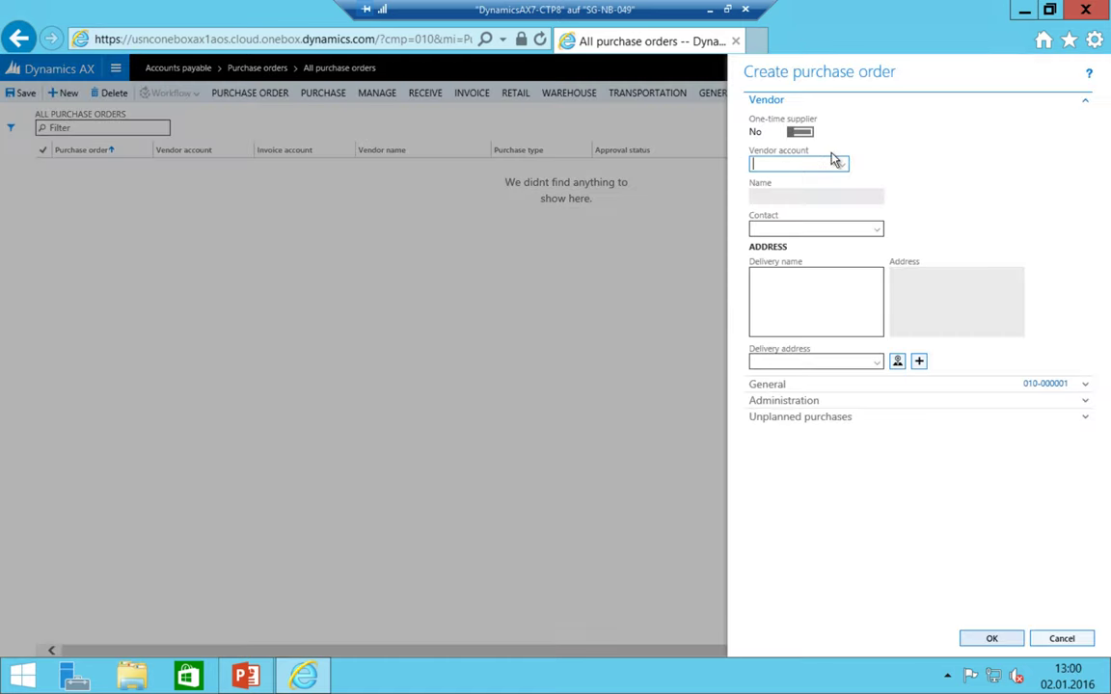
- Choose My Second vendor as the vendor for the new purchase order and try to create the order
{"action": "left_click", "coordinate": [841, 165]}
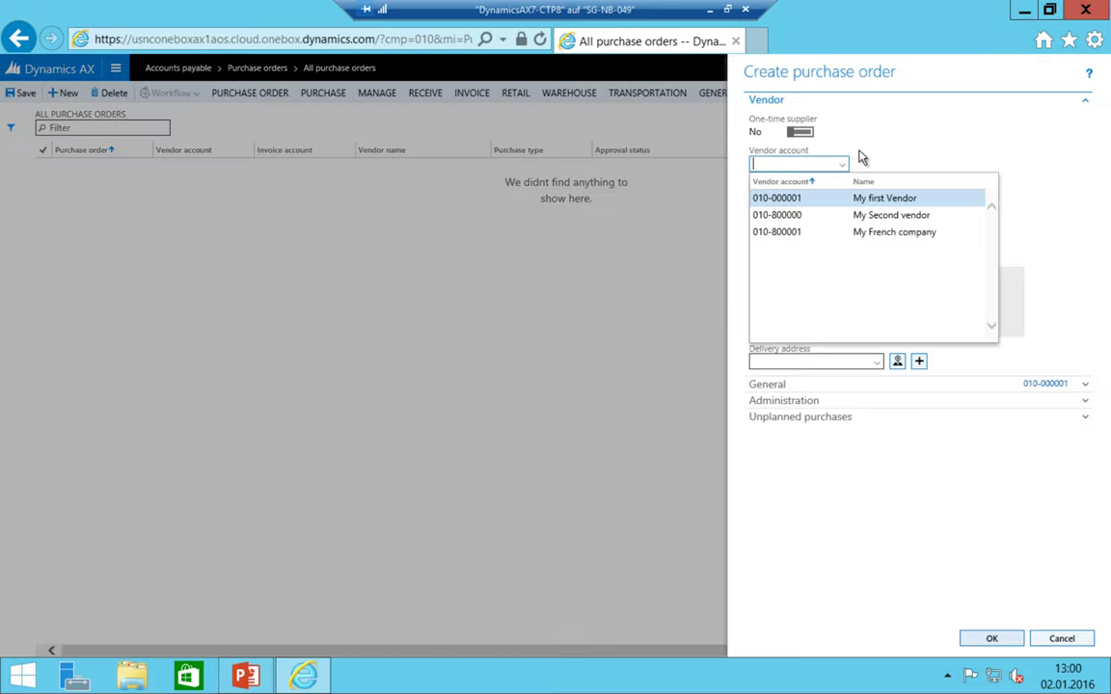
{"action": "left_click", "coordinate": [793, 215]}
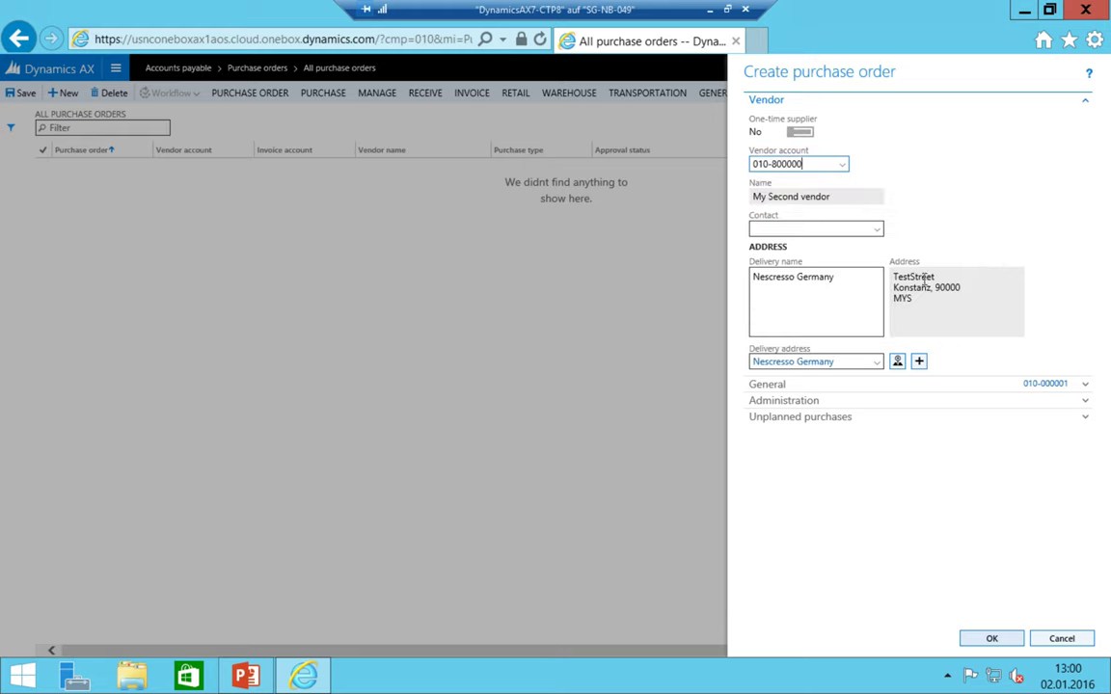
{"action": "key", "text": "Tab"}
{"action": "left_click", "coordinate": [842, 164]}
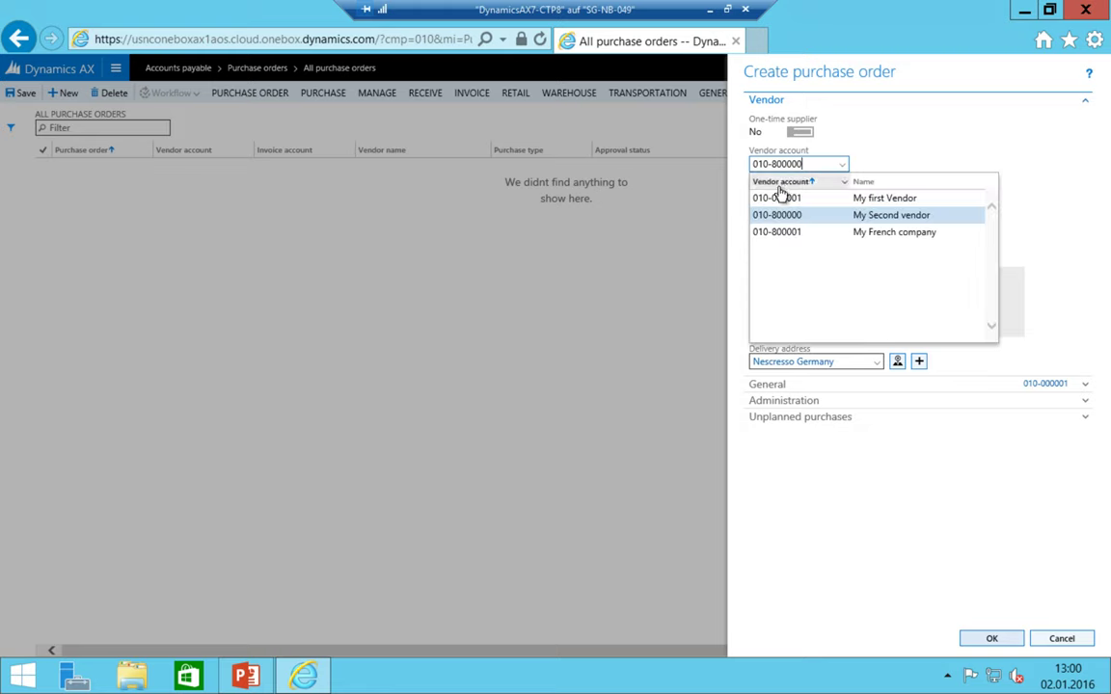
{"action": "left_click", "coordinate": [857, 215]}
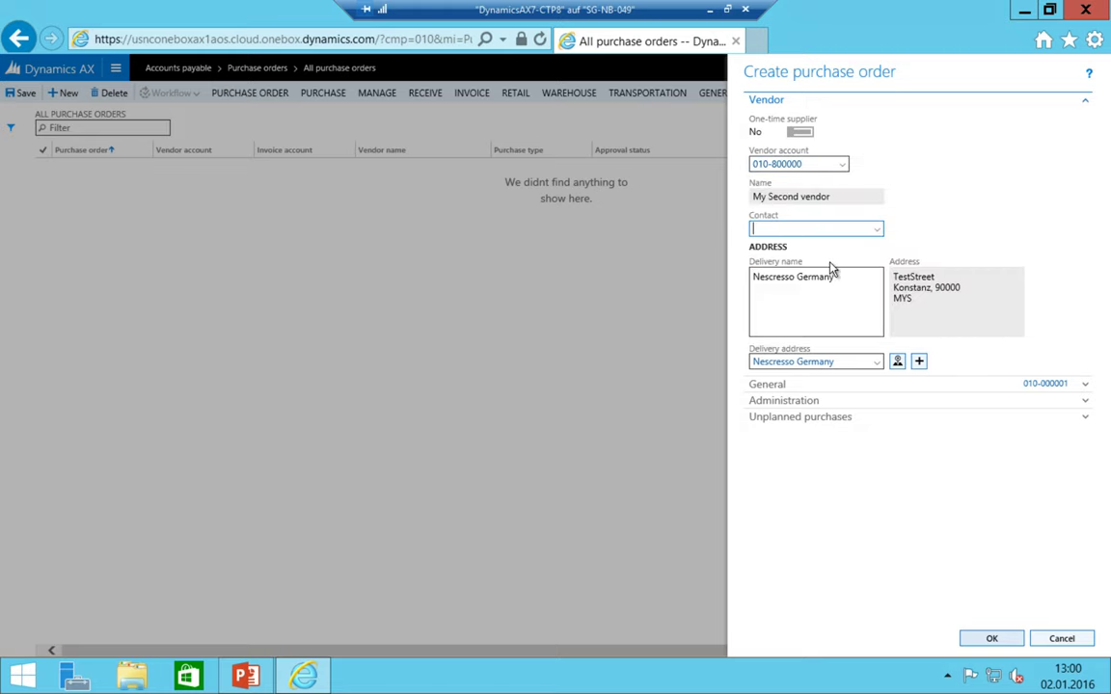
{"action": "left_click", "coordinate": [989, 638]}
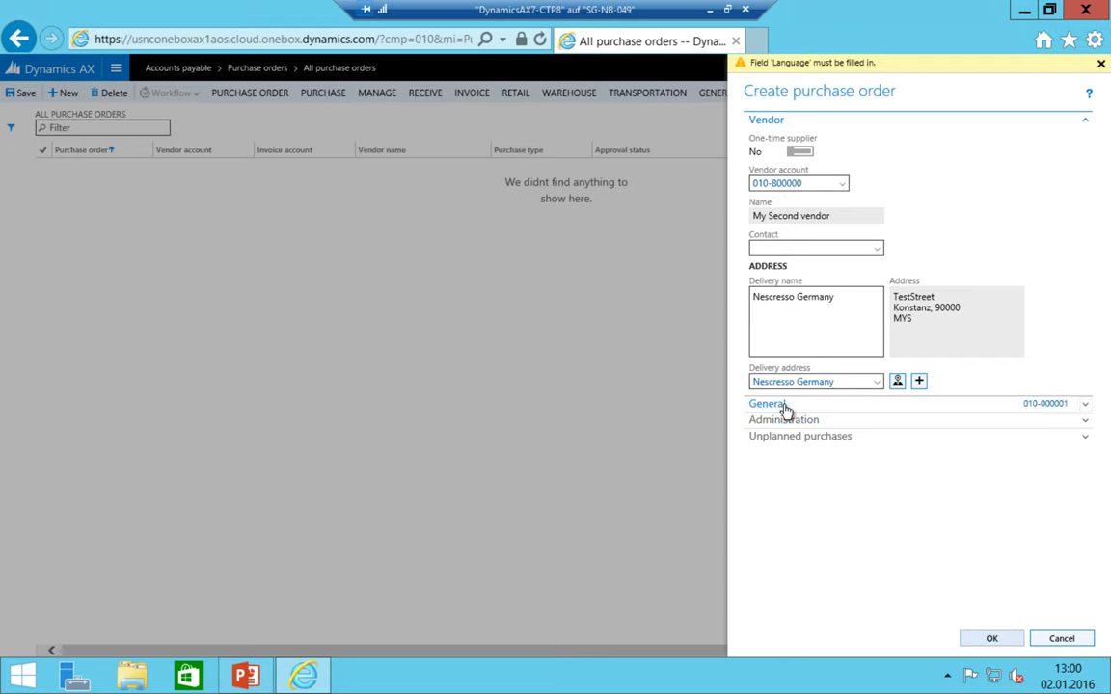
- Set the new purchase order's language to en-us in its administration details
{"action": "left_click", "coordinate": [813, 403]}
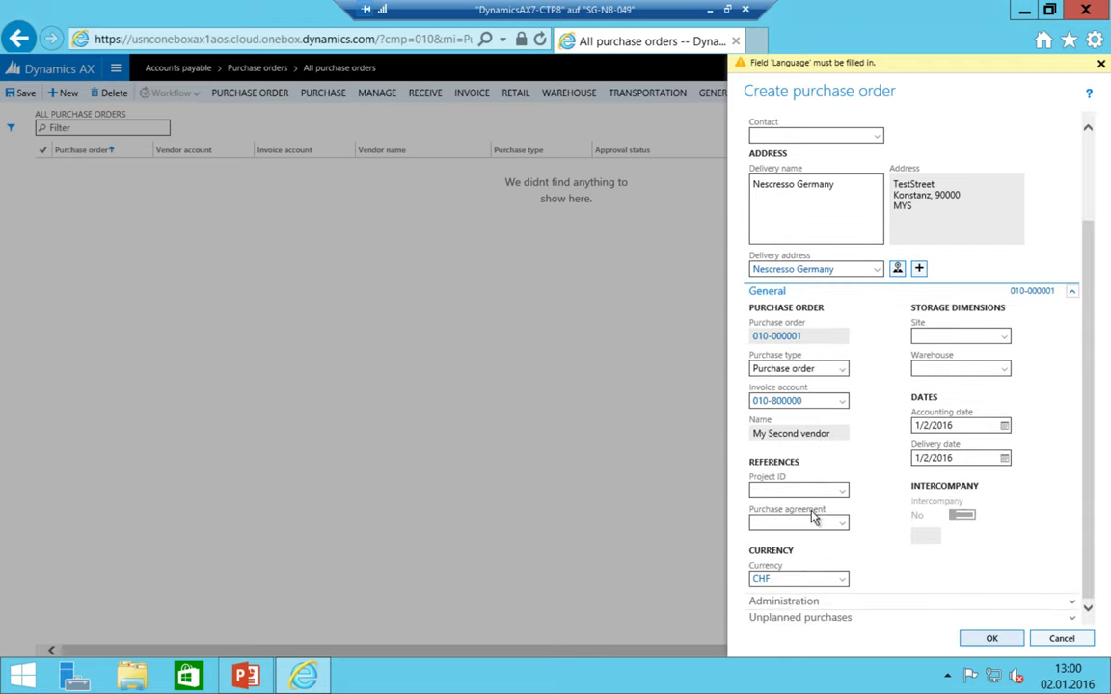
{"action": "left_click", "coordinate": [783, 601]}
{"action": "left_click", "coordinate": [923, 563]}
{"action": "type", "text": "en"}
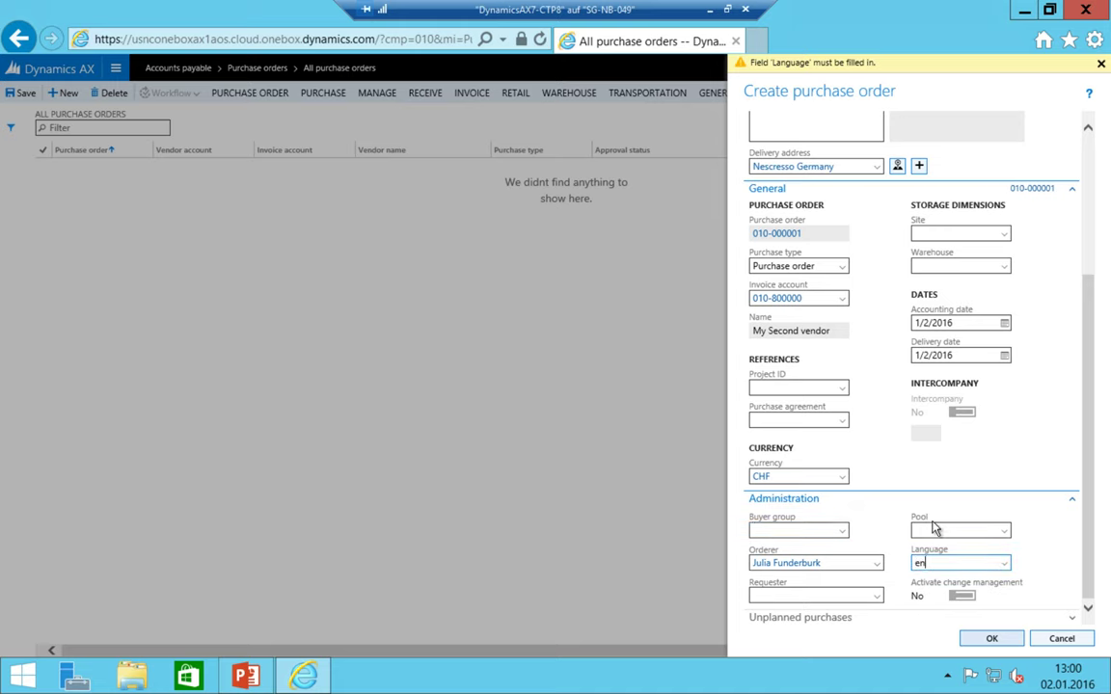
{"action": "type", "text": "-us"}
- Open the vendor record of My Second vendor from the purchase order and set its language to en-us
{"action": "scroll", "coordinate": [844, 477], "scroll_direction": "up", "scroll_amount": 3}
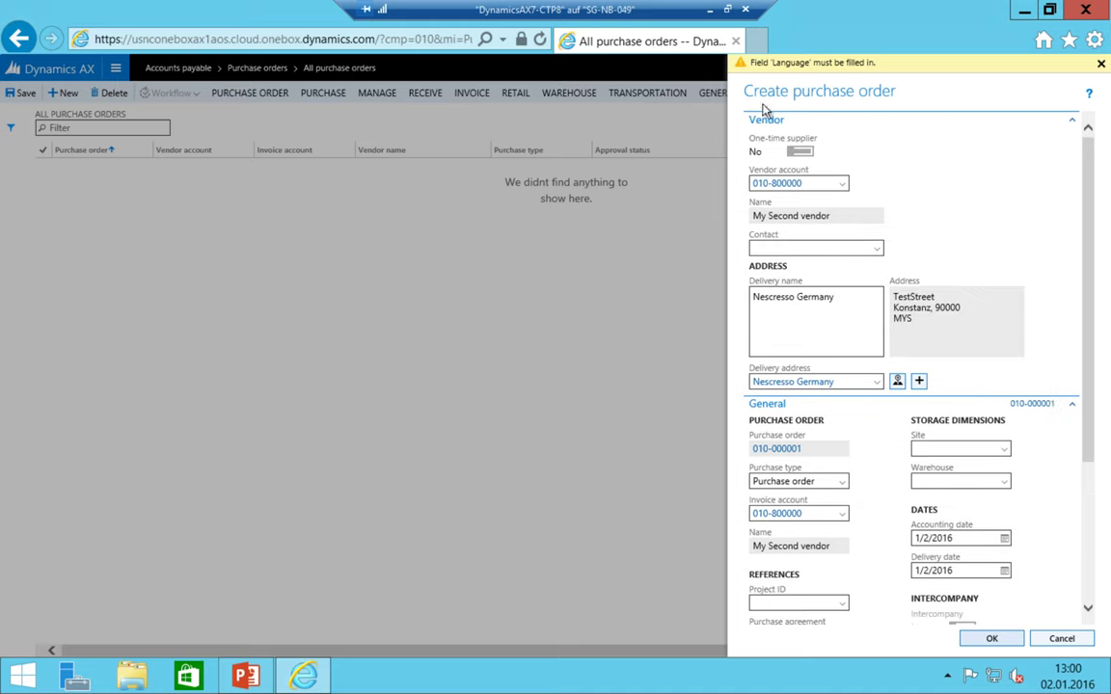
{"action": "left_click", "coordinate": [785, 186]}
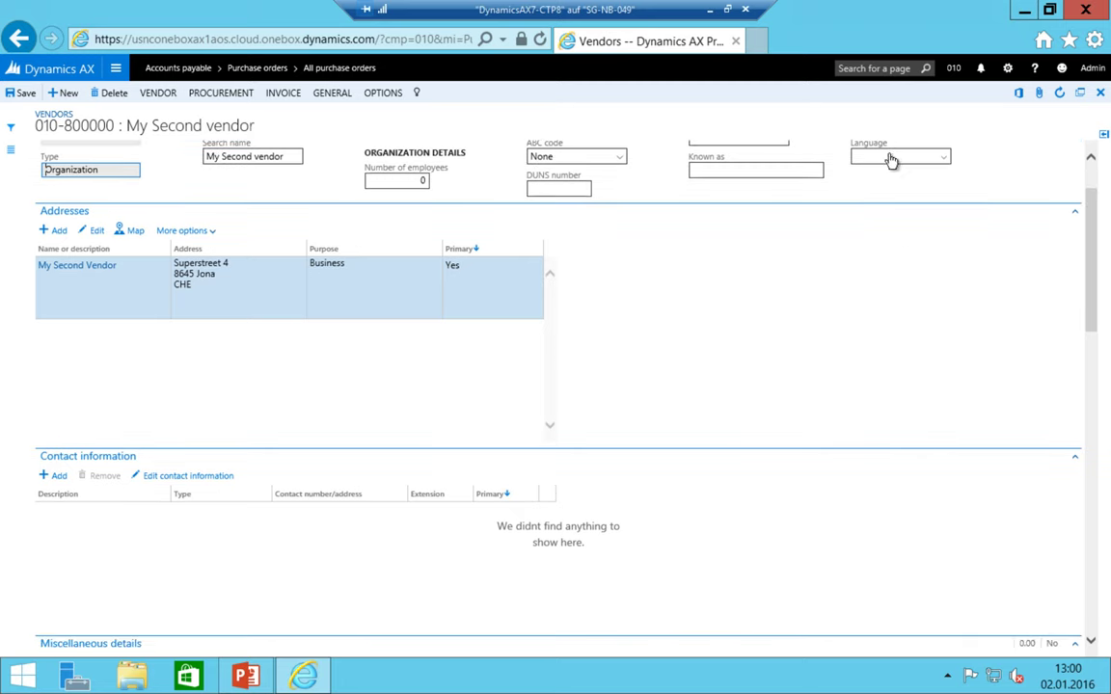
{"action": "left_click", "coordinate": [868, 238]}
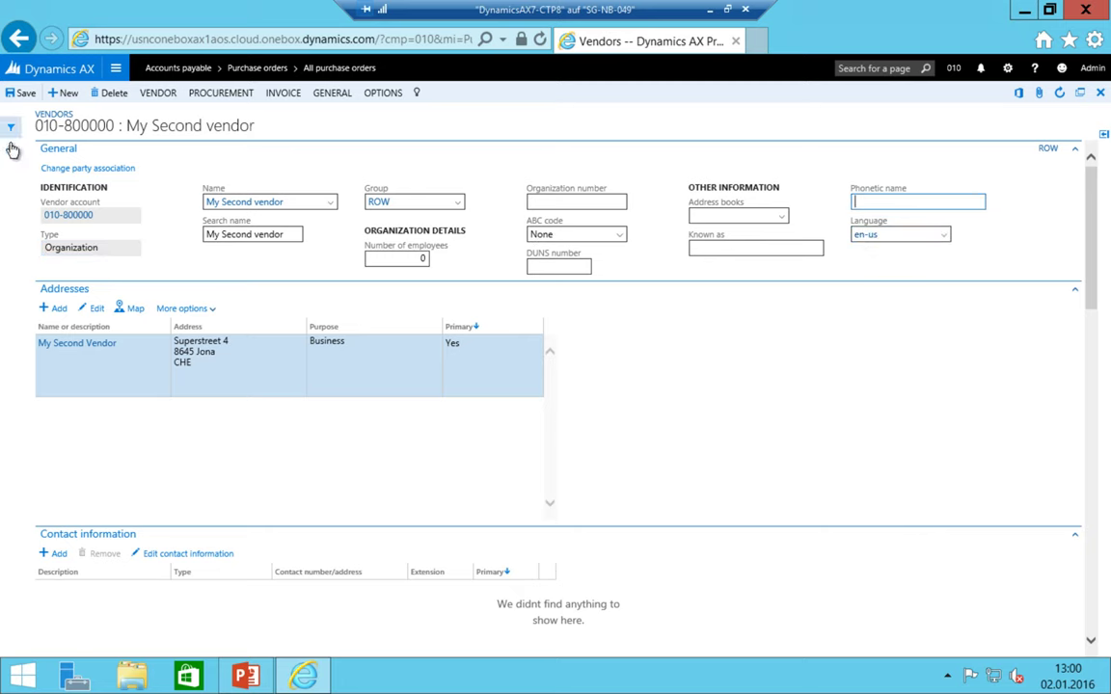
- Set the language to en-us for My first Vendor and My French company, and return to My Second vendor's record
{"action": "left_click", "coordinate": [183, 159]}
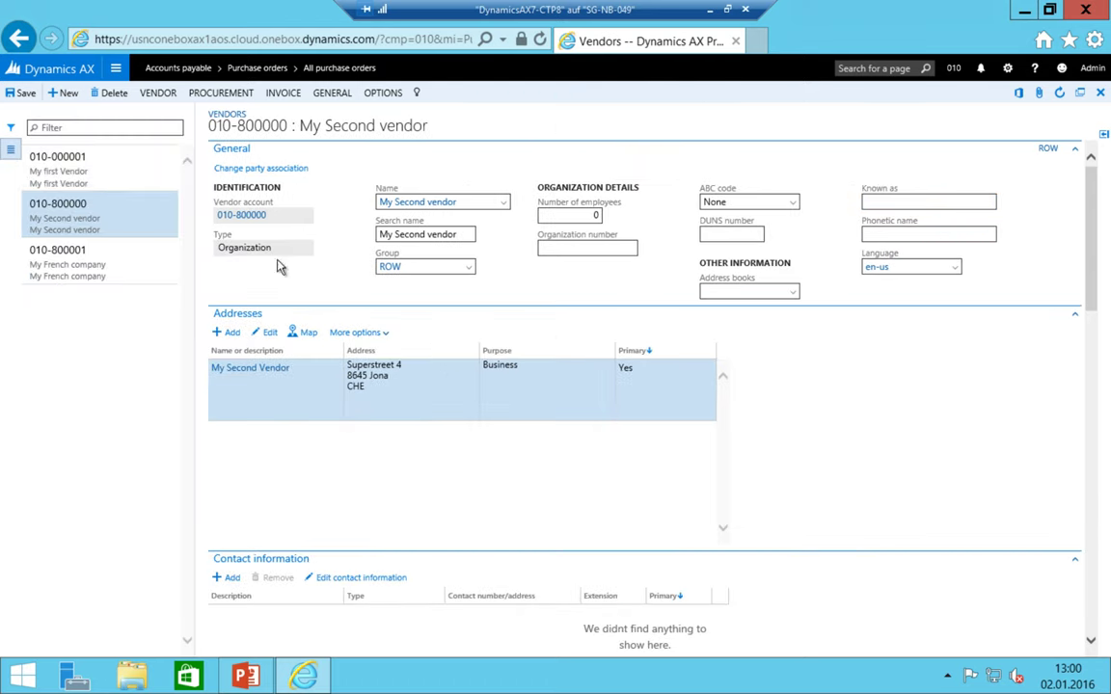
{"action": "left_click", "coordinate": [106, 179]}
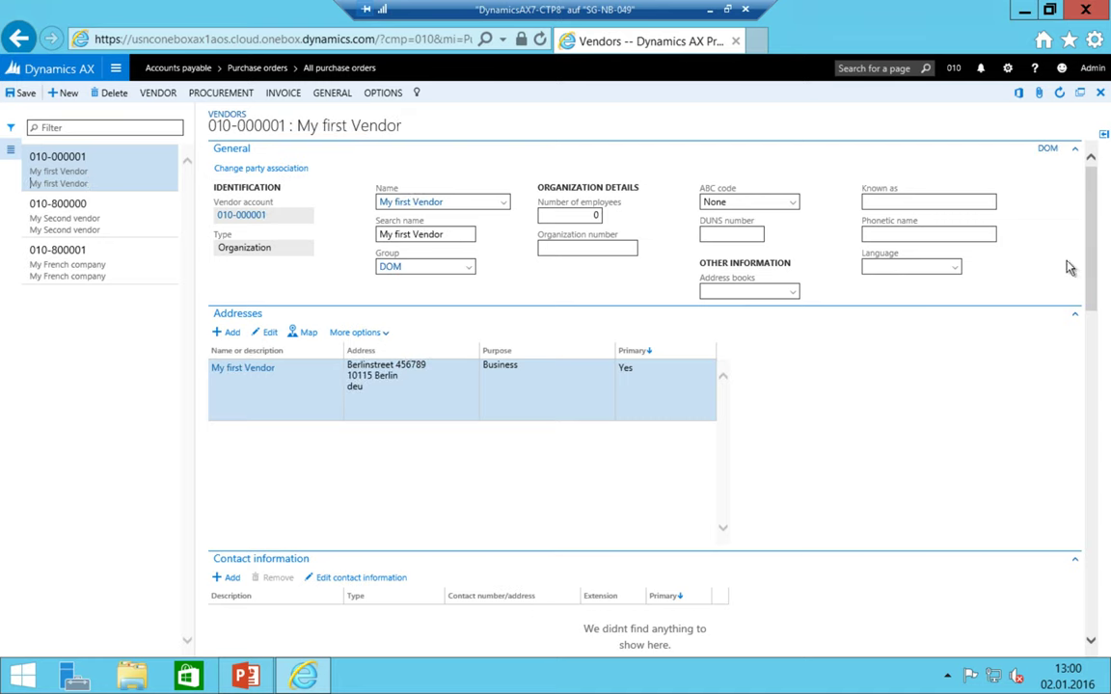
{"action": "left_click", "coordinate": [893, 264]}
{"action": "left_click", "coordinate": [96, 261]}
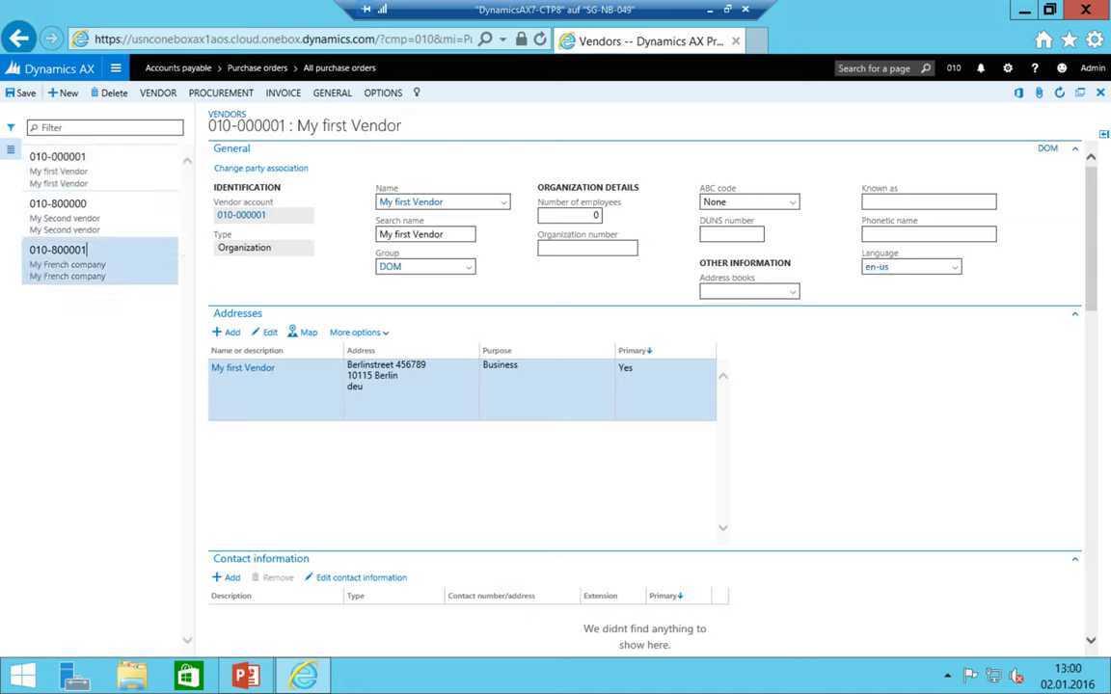
{"action": "left_click", "coordinate": [898, 269]}
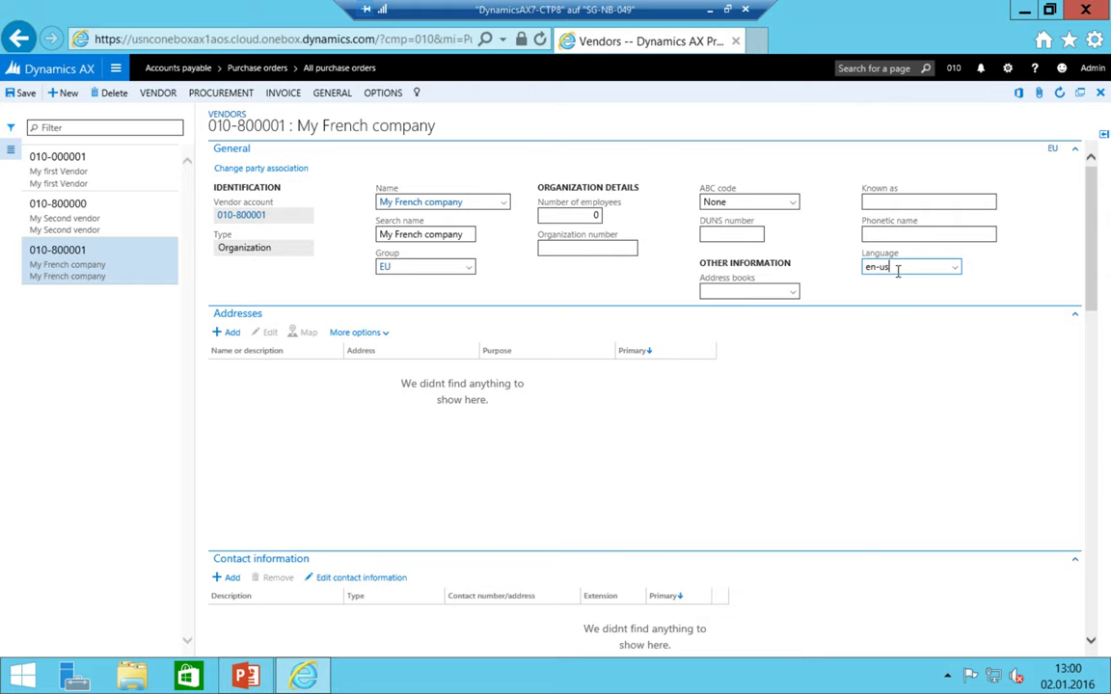
{"action": "left_click", "coordinate": [59, 218]}
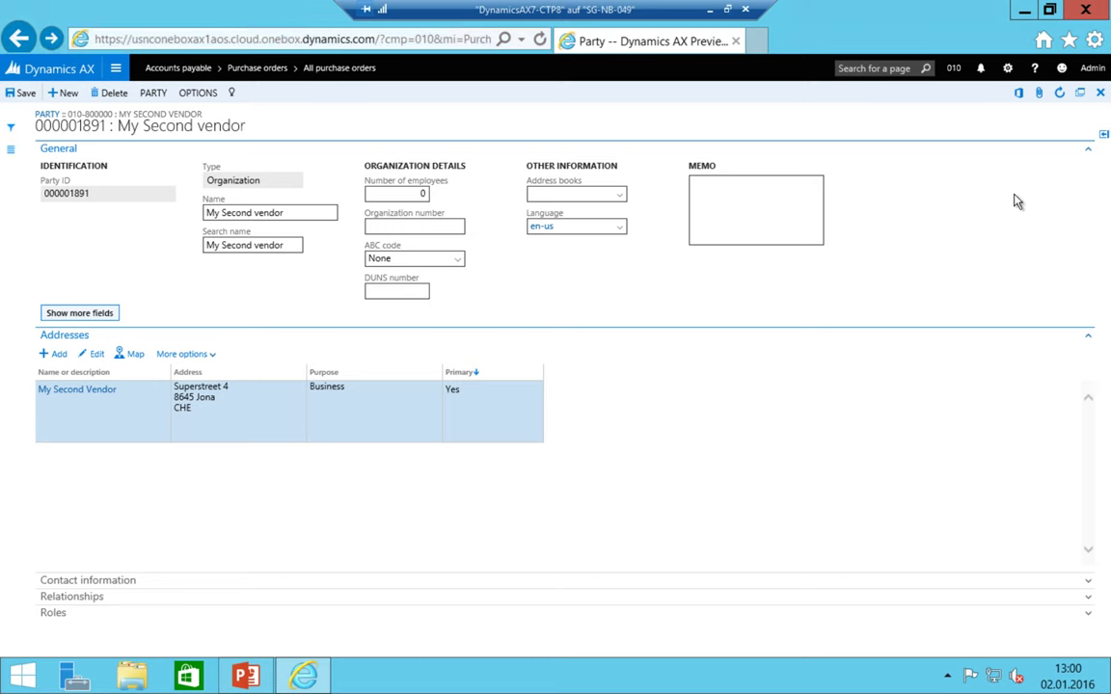
{"action": "left_click", "coordinate": [19, 39]}
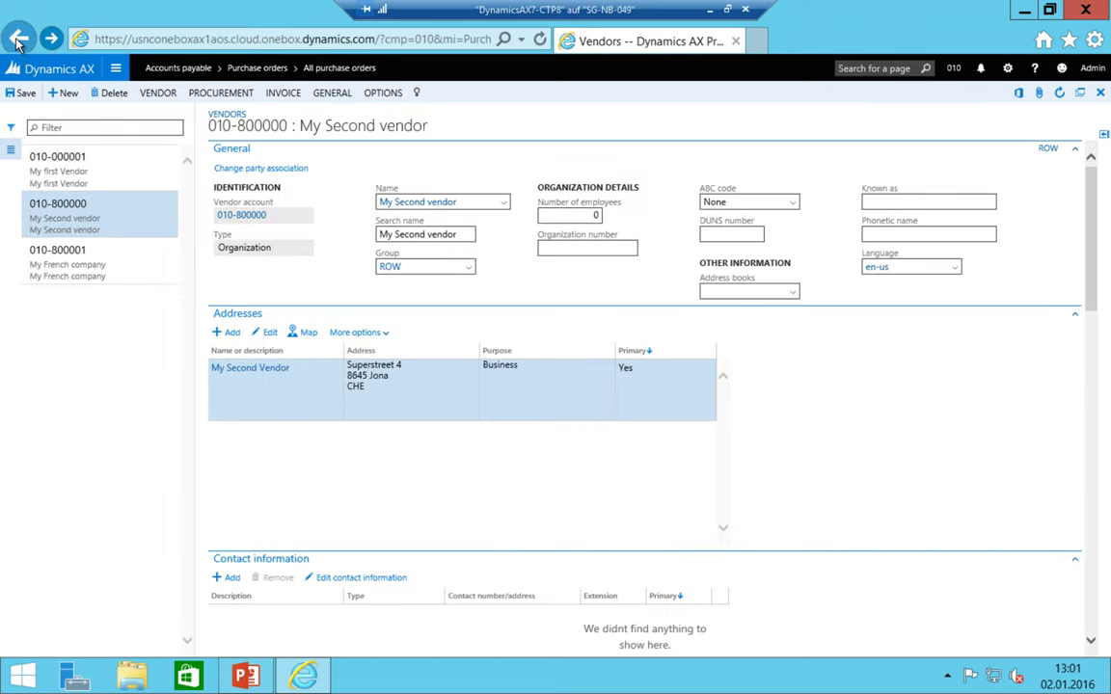
- Return to the pending purchase order for My Second vendor and create it
{"action": "left_click", "coordinate": [18, 41]}
{"action": "scroll", "coordinate": [976, 459], "scroll_direction": "down", "scroll_amount": 3}
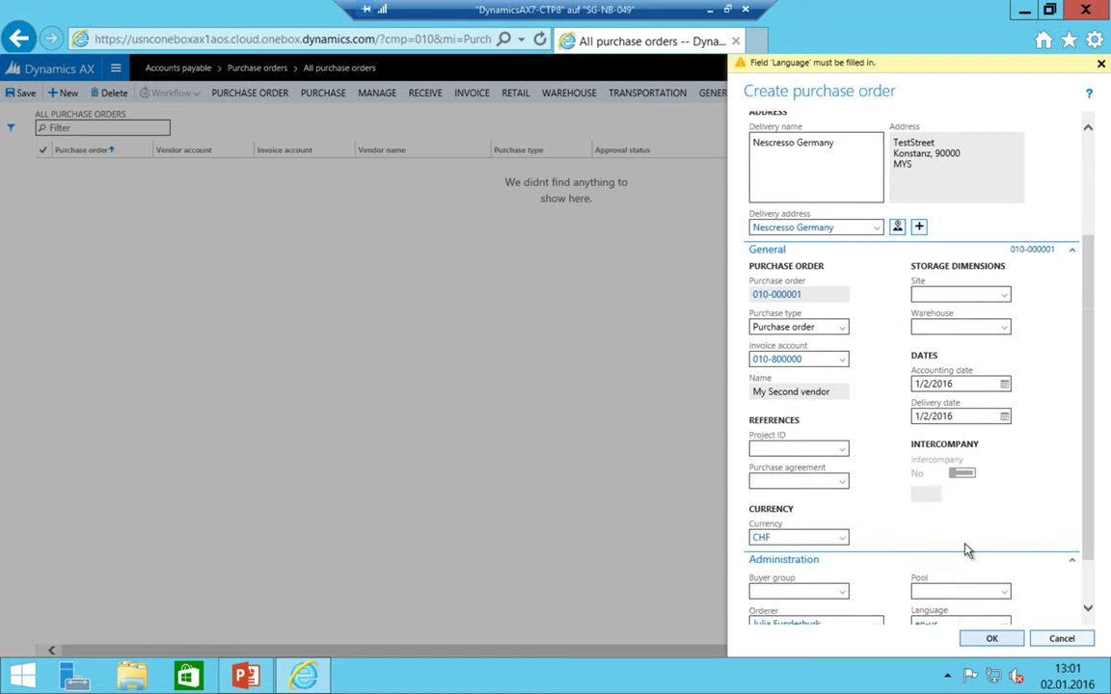
{"action": "scroll", "coordinate": [984, 386], "scroll_direction": "down", "scroll_amount": 1}
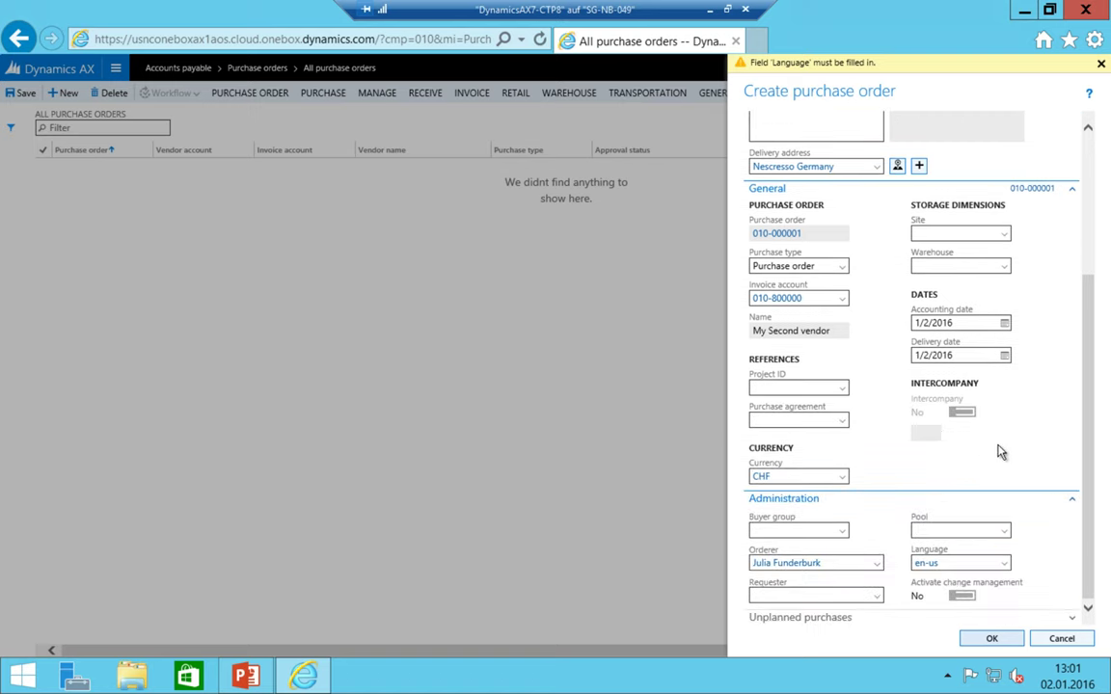
{"action": "left_click", "coordinate": [991, 639]}
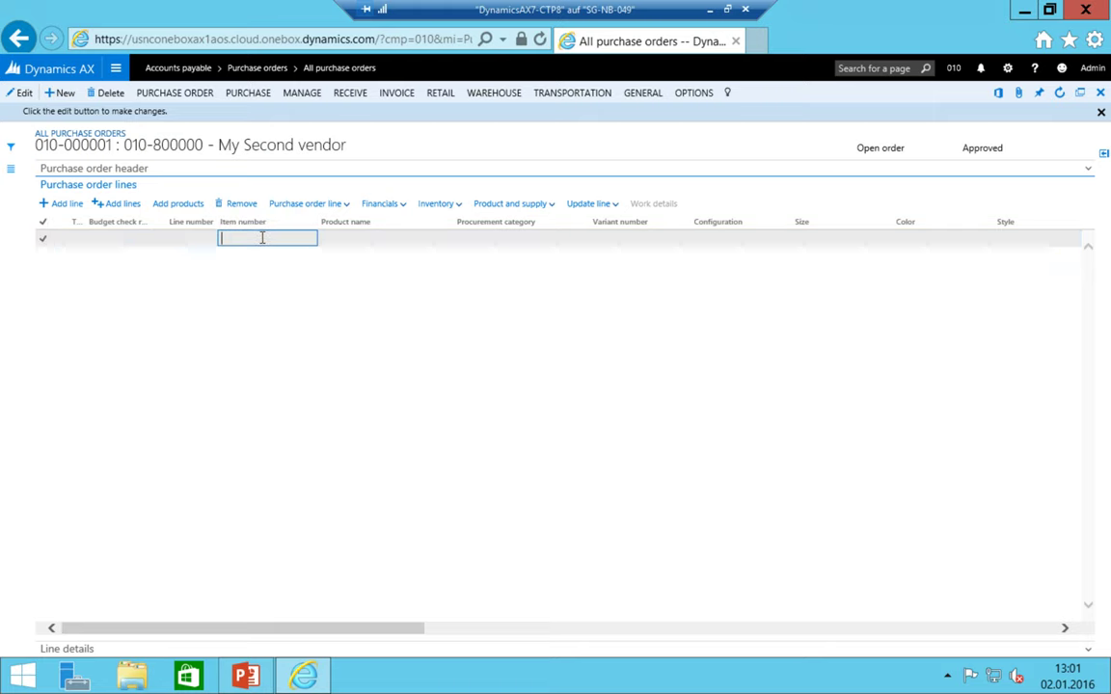
- Make the purchase order editable, choose item 18000 (Coffee Lungo) for its first line, and narrow the item number column
{"action": "left_click", "coordinate": [24, 96]}
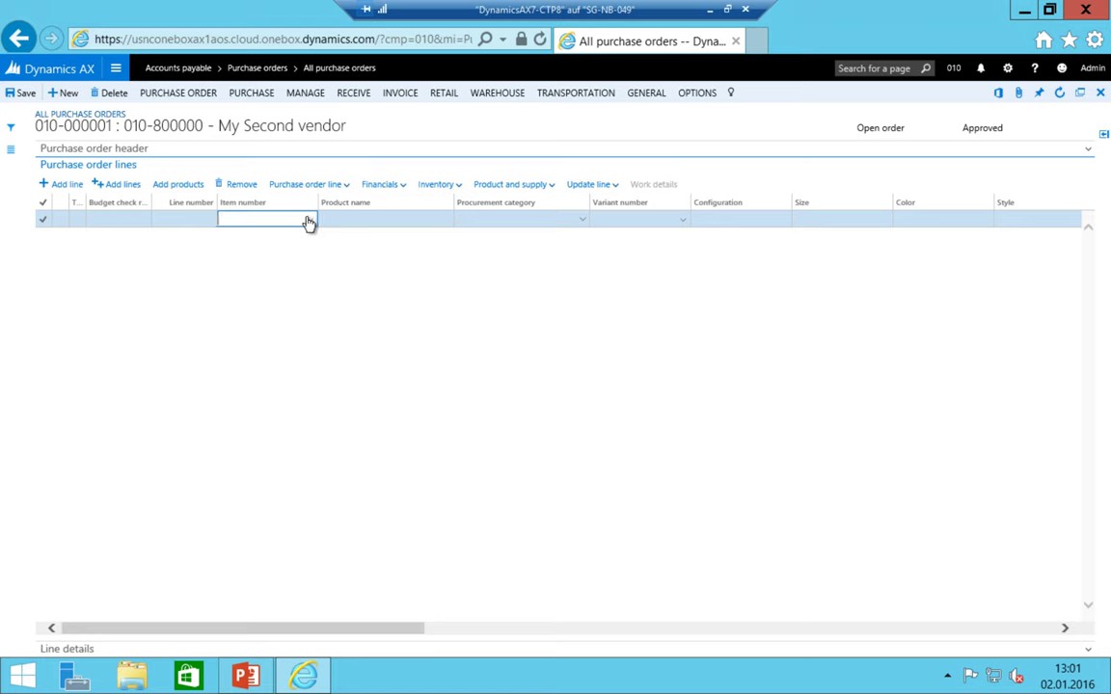
{"action": "left_click", "coordinate": [308, 221]}
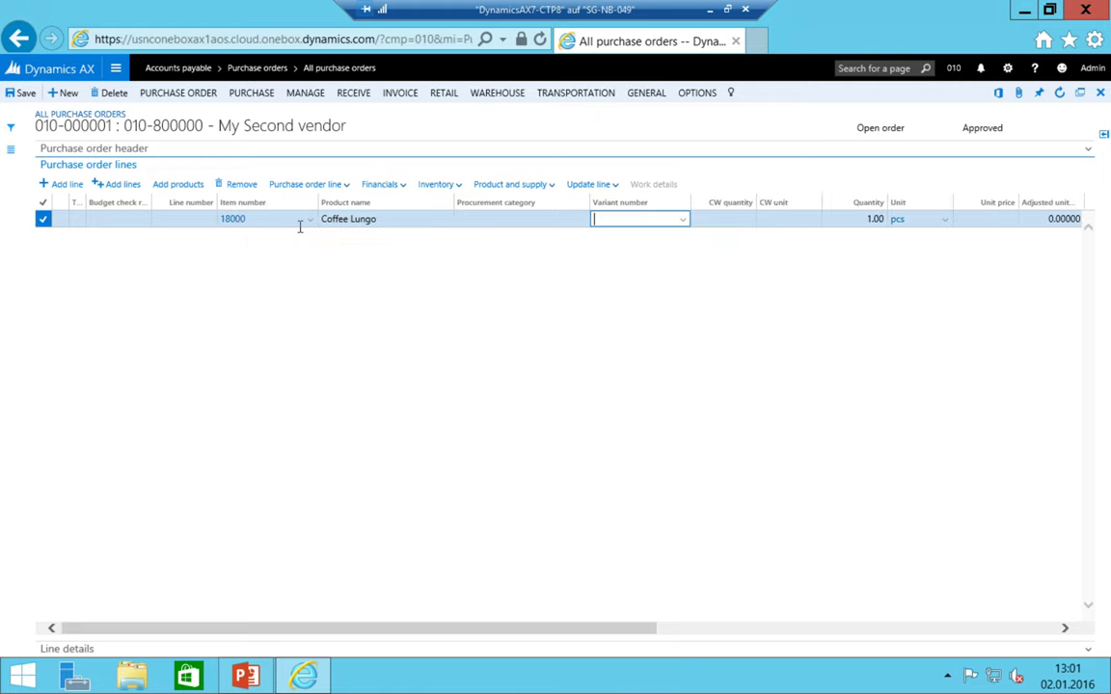
{"action": "left_click_drag", "start_coordinate": [312, 205], "coordinate": [280, 205]}
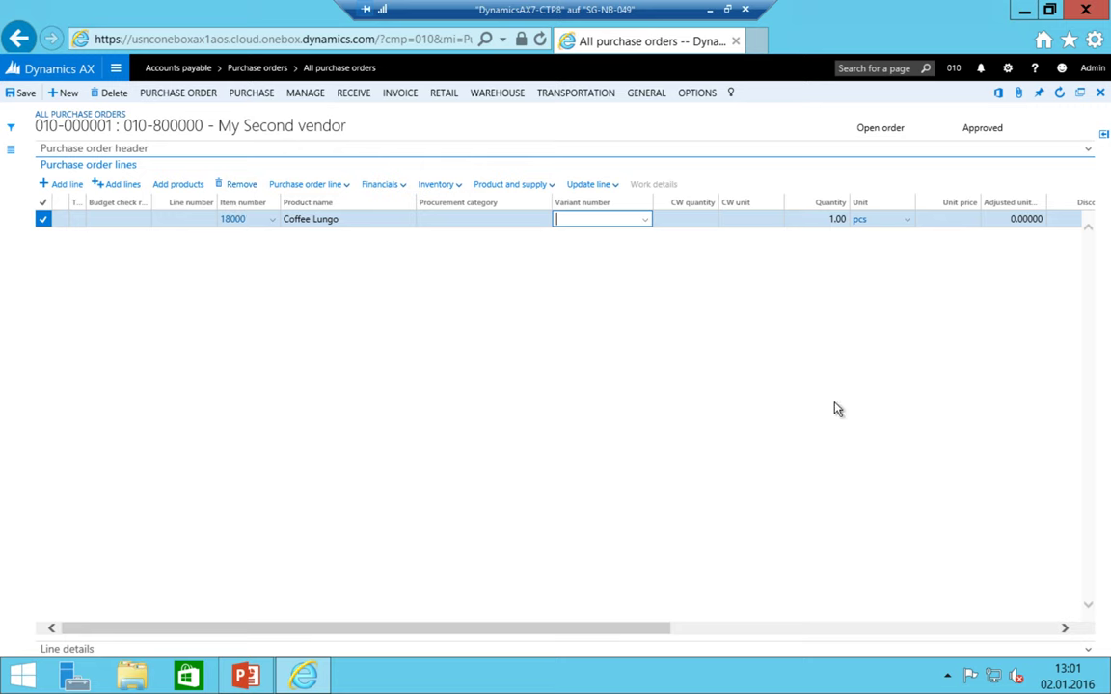
- Check the catch weight, quantity, unit and unit price fields of the Coffee Lungo order line
{"action": "key", "text": "Tab"}
{"action": "key", "text": "Tab"}
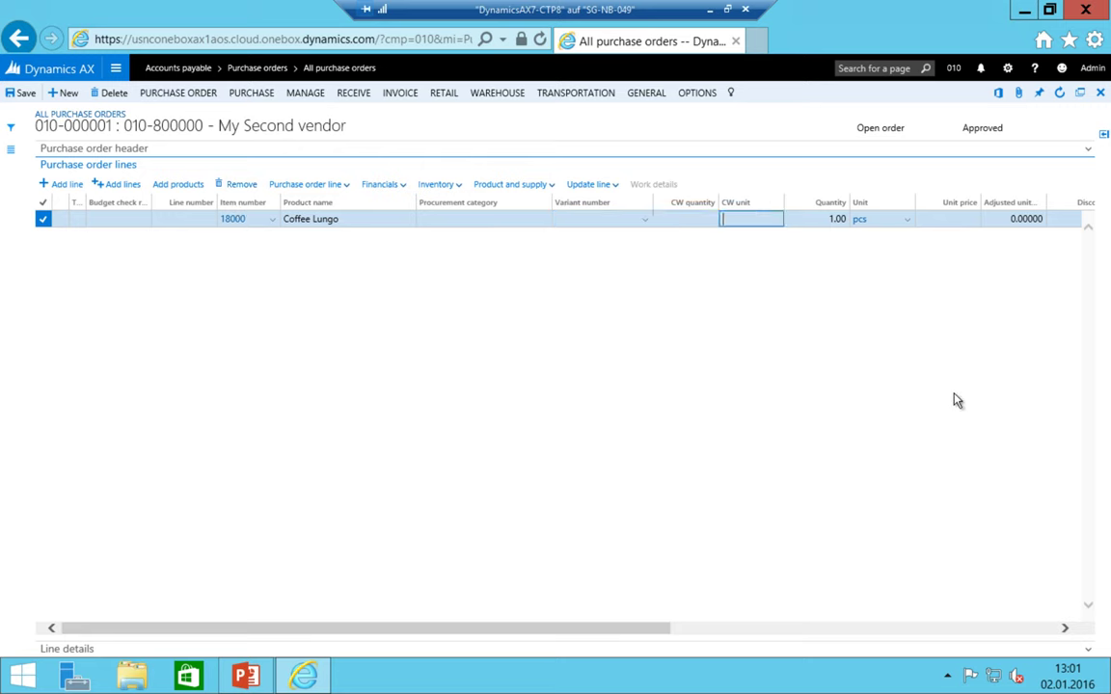
{"action": "key", "text": "Tab"}
{"action": "key", "text": "Tab"}
{"action": "key", "text": "Tab"}
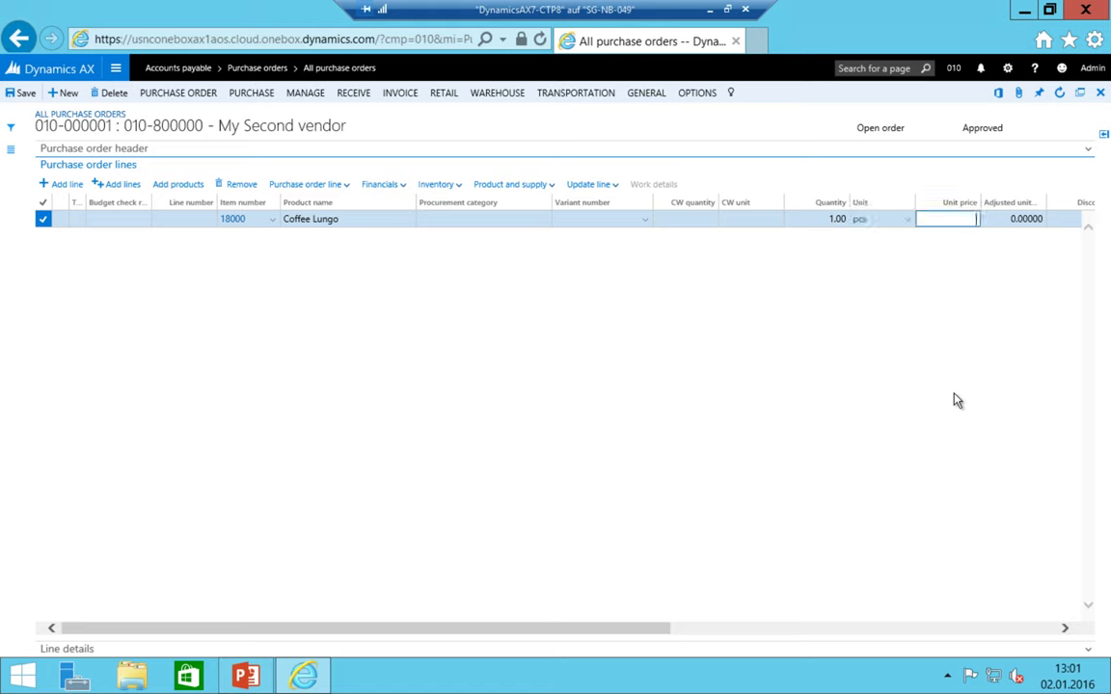
{"action": "key", "text": "shift+Tab"}
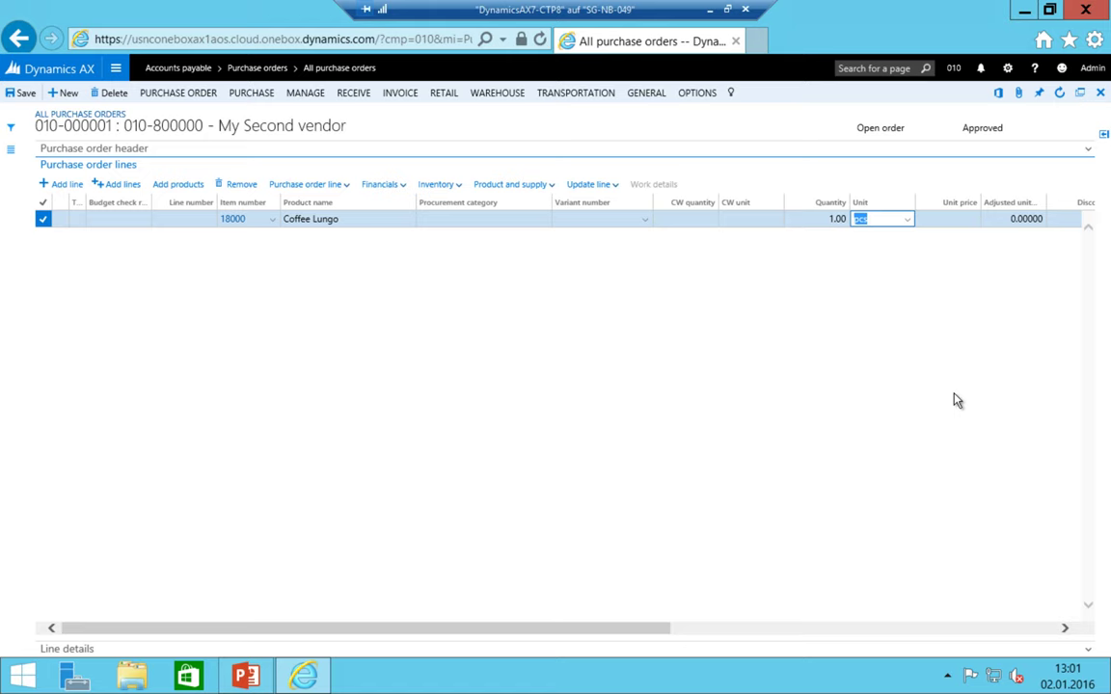
{"action": "key", "text": "shift+Tab"}
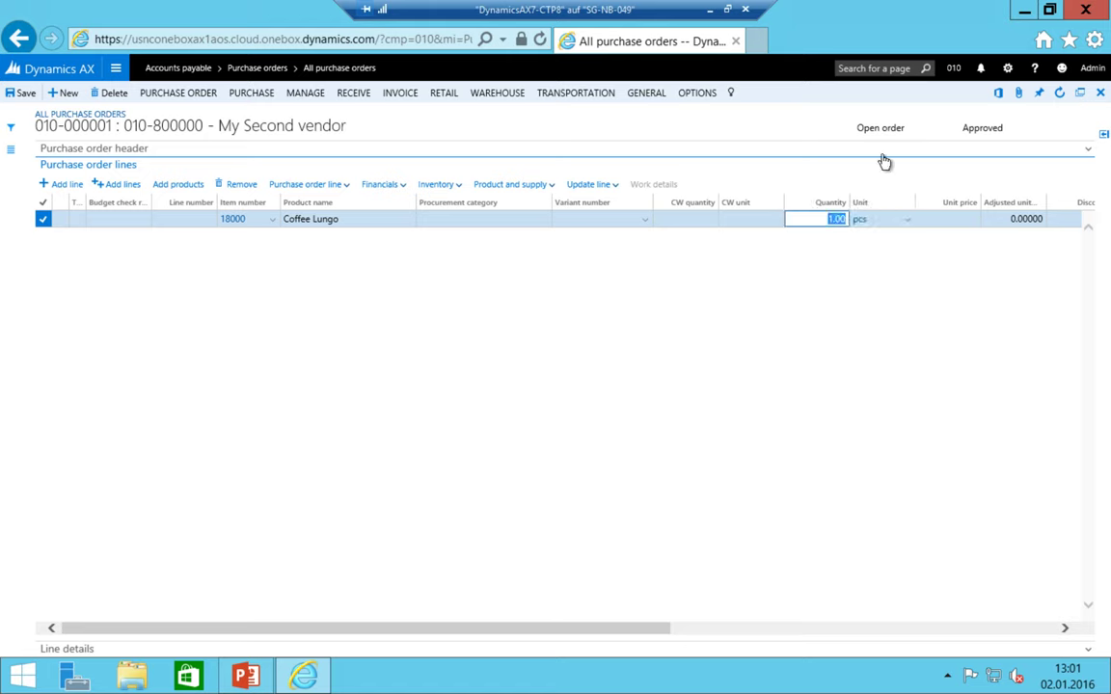
- Review the general, engineering, purchase and planning information of item 18000 from the order line, and close it
{"action": "left_click", "coordinate": [232, 219]}
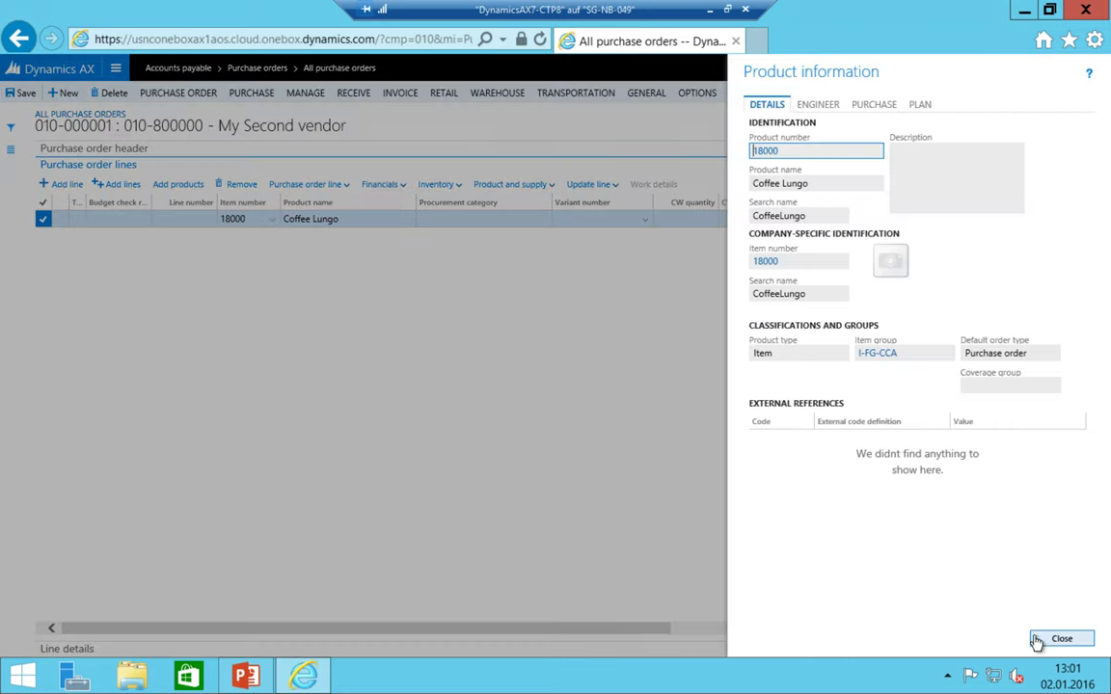
{"action": "left_click", "coordinate": [817, 105]}
{"action": "left_click", "coordinate": [882, 105]}
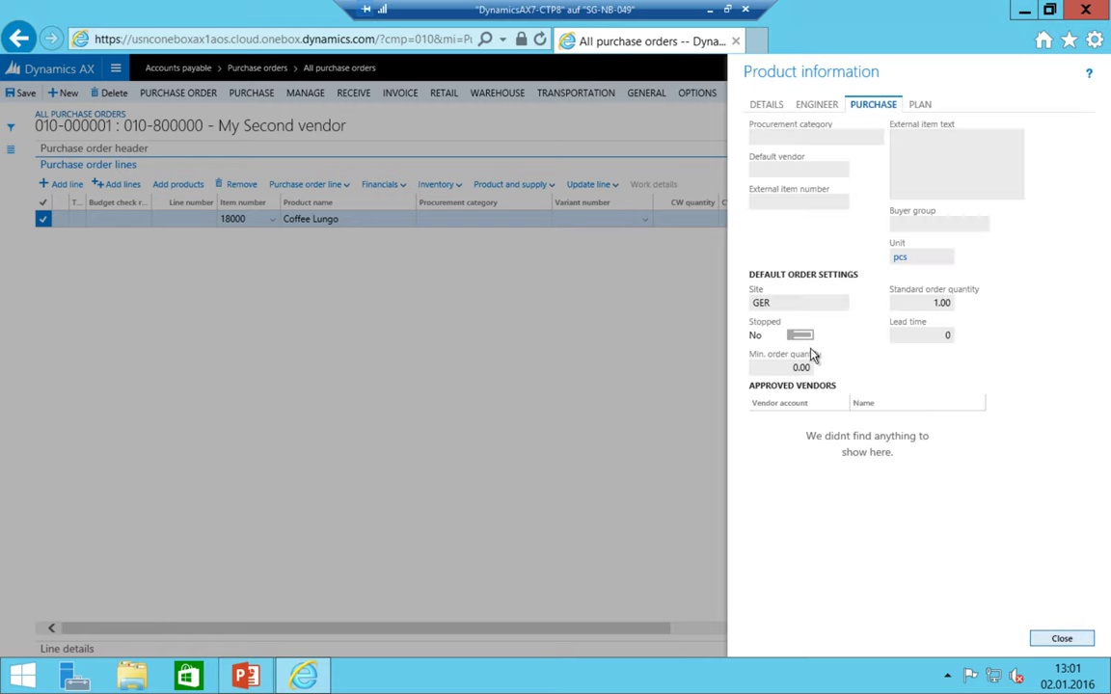
{"action": "left_click", "coordinate": [831, 107]}
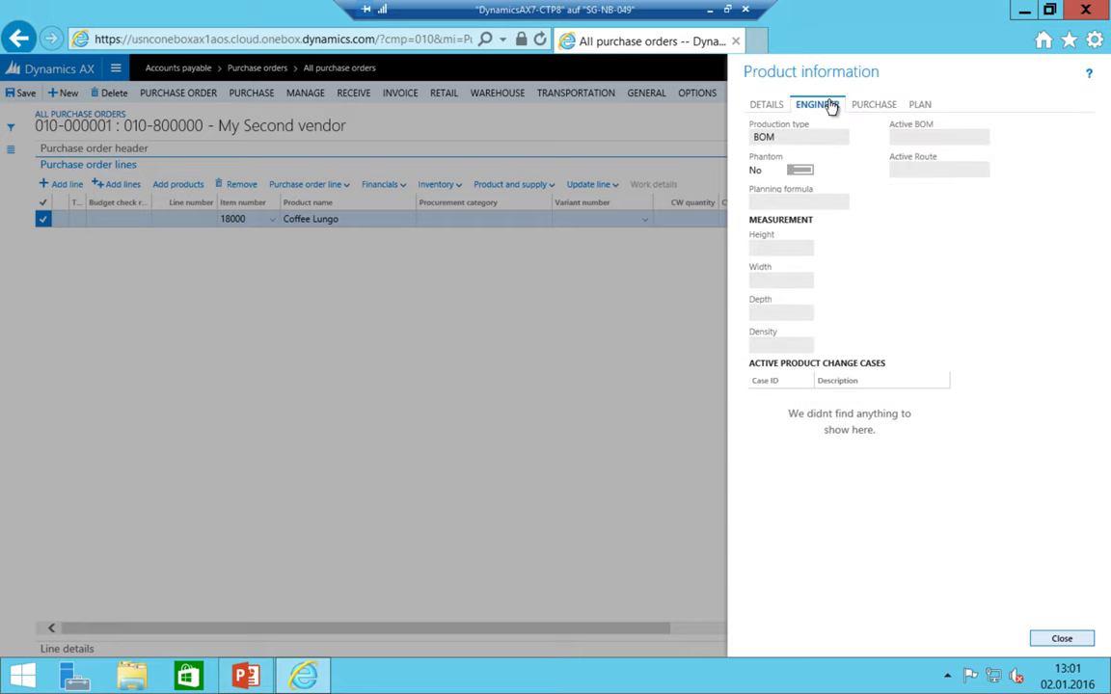
{"action": "left_click", "coordinate": [917, 104]}
{"action": "left_click", "coordinate": [884, 104]}
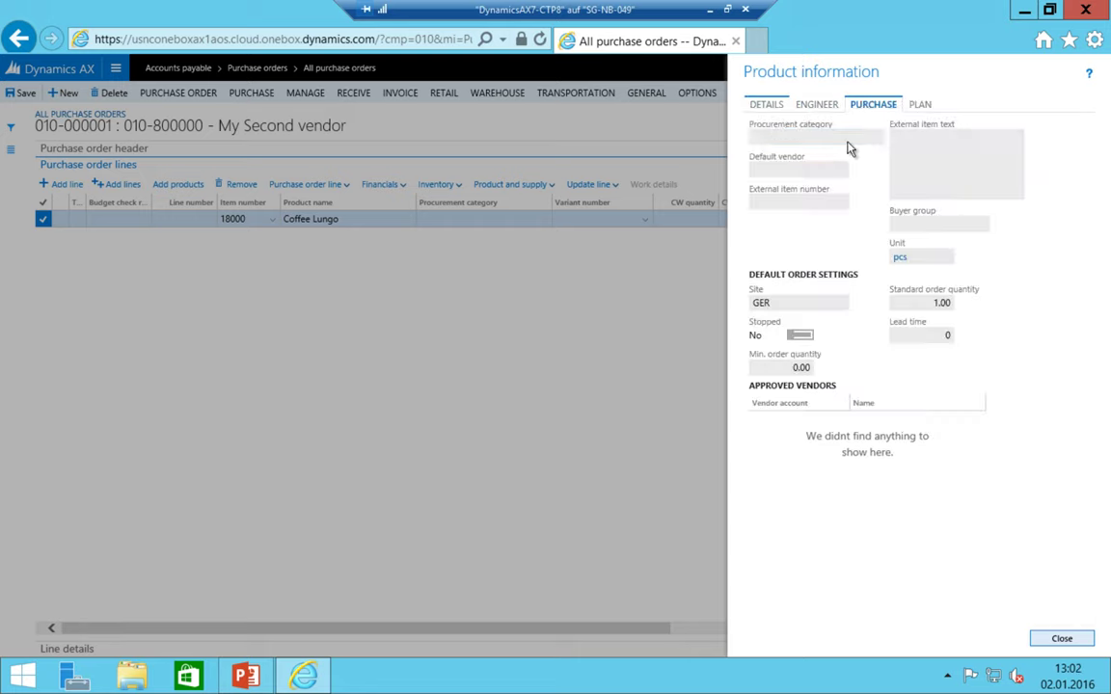
{"action": "left_click", "coordinate": [772, 105]}
{"action": "left_click", "coordinate": [1061, 638]}
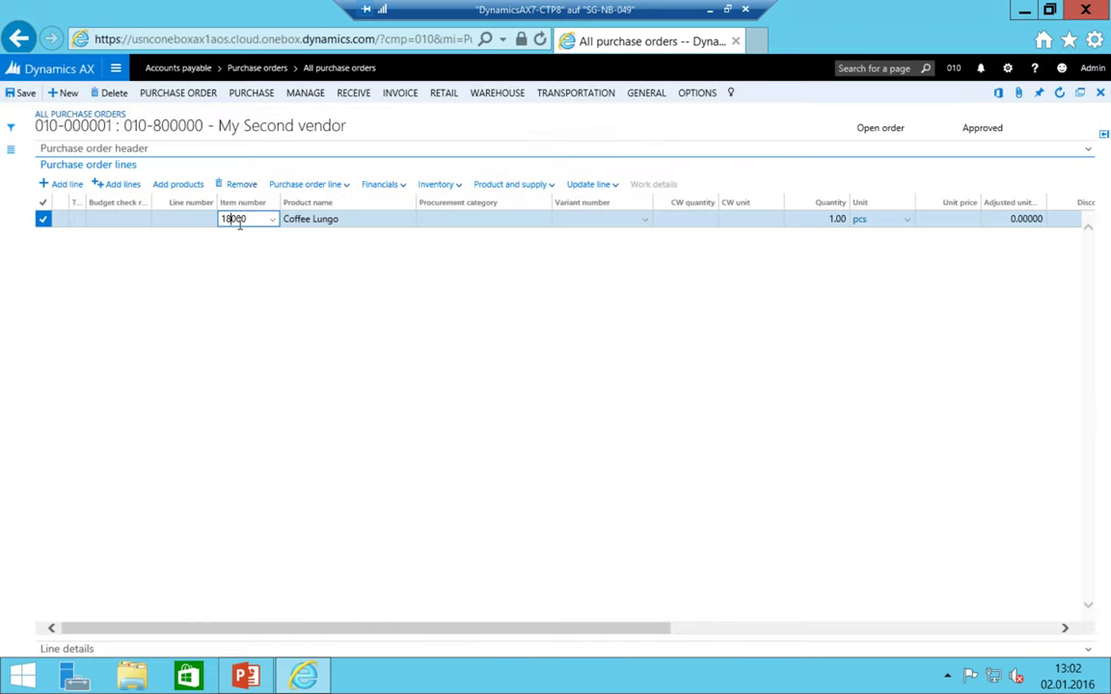
- Open the product details of Coffee Lungo from the order line and view its product release page
{"action": "left_click", "coordinate": [239, 221]}
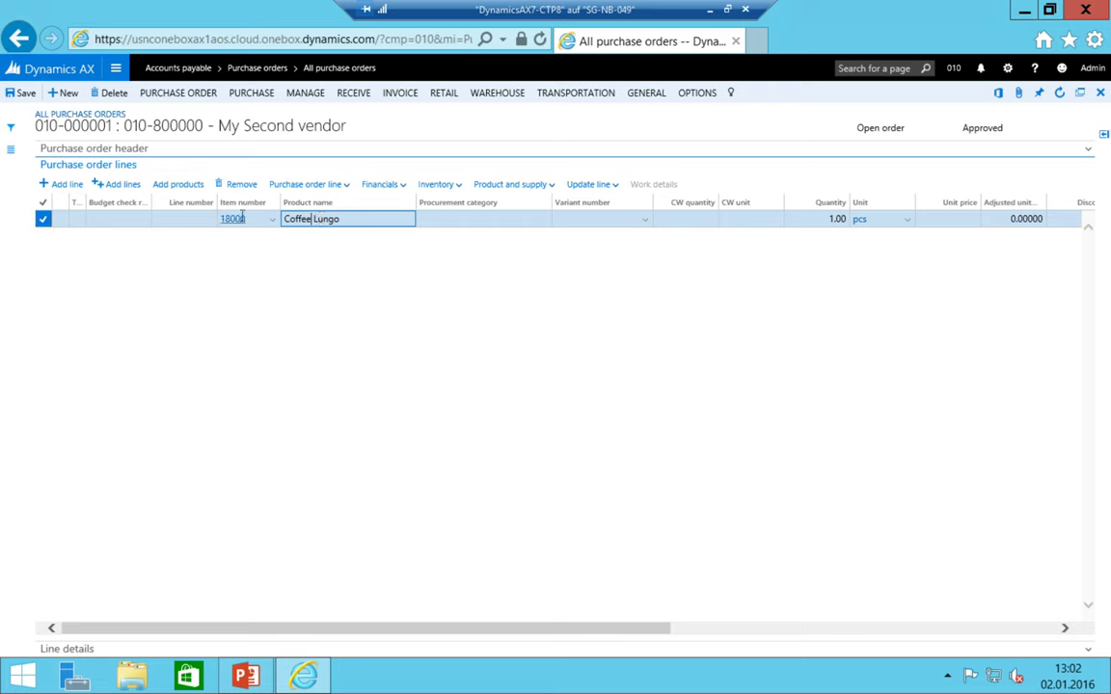
{"action": "left_click", "coordinate": [240, 220]}
{"action": "key", "text": "Tab"}
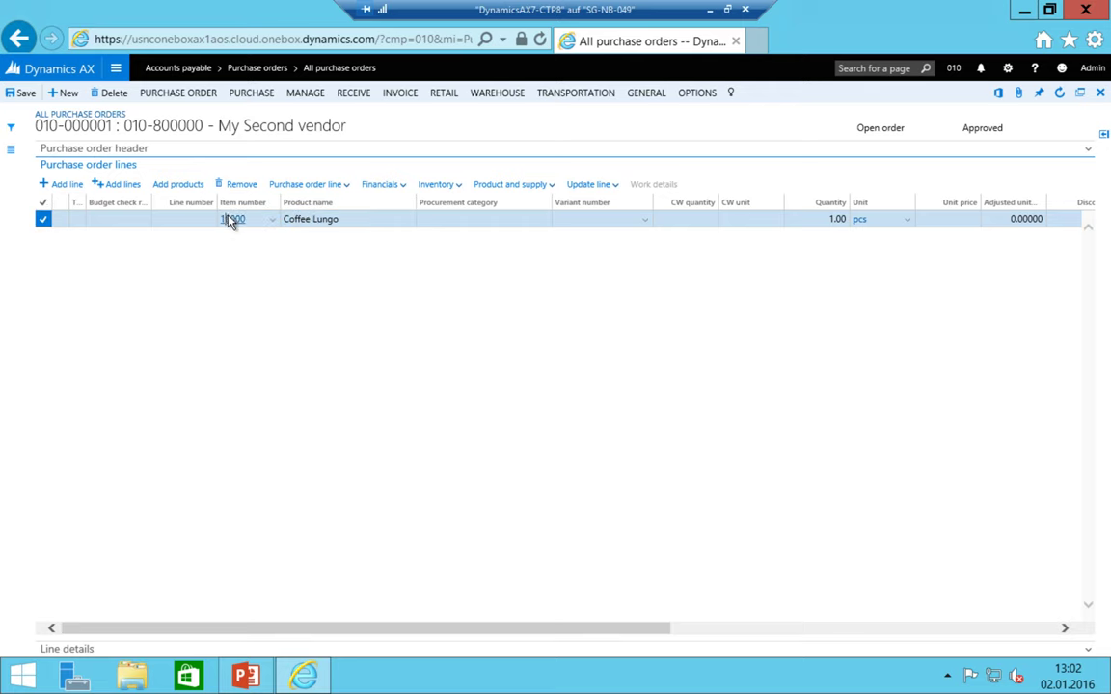
{"action": "left_click", "coordinate": [232, 219]}
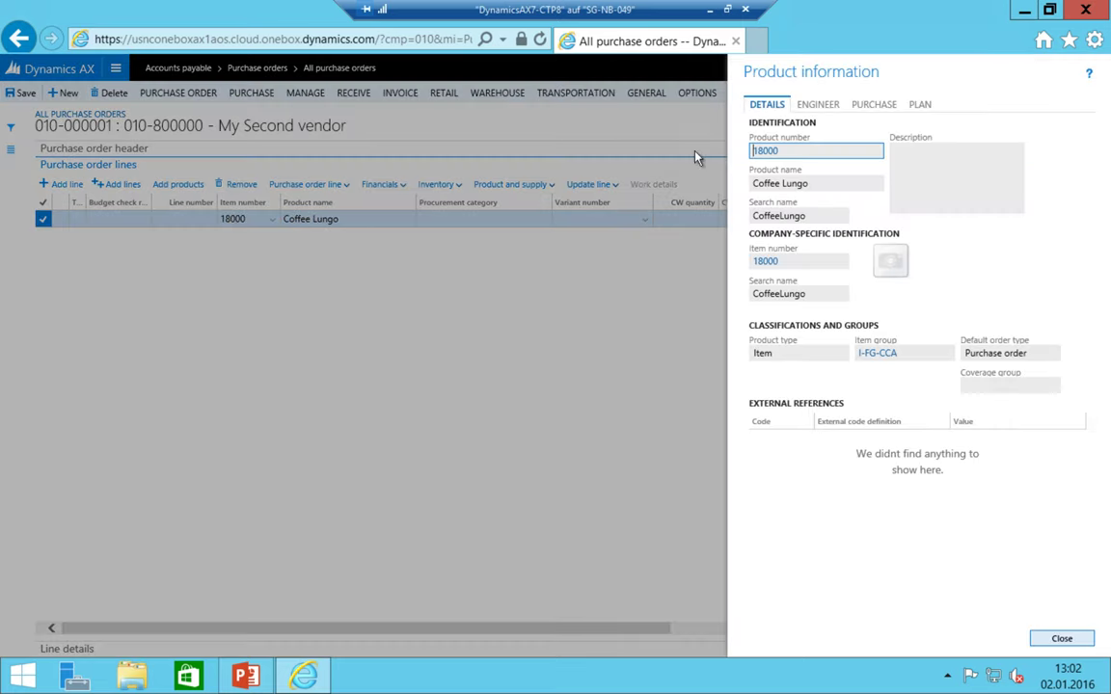
{"action": "left_click", "coordinate": [768, 153]}
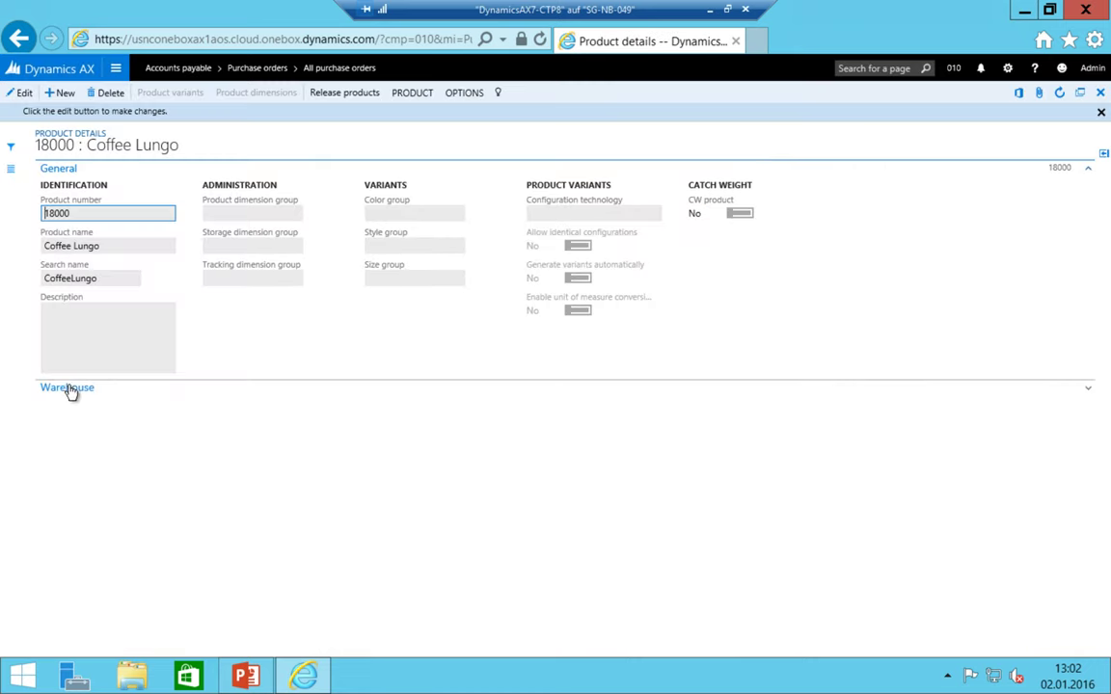
{"action": "left_click", "coordinate": [353, 95]}
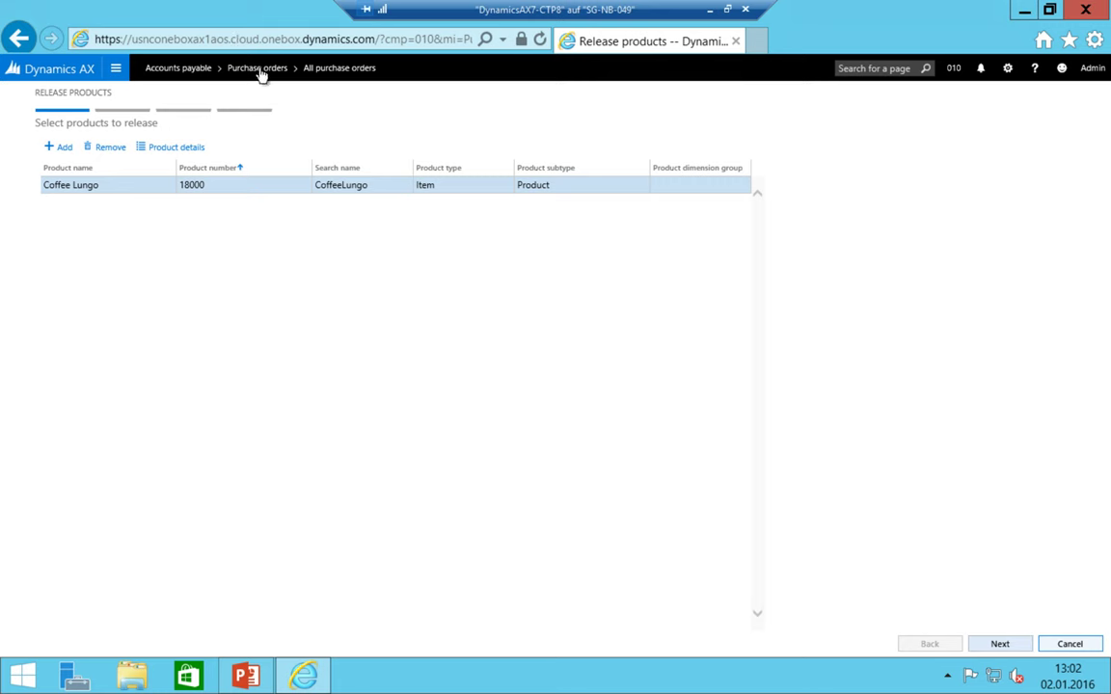
- Open the list of released products in product information management
{"action": "left_click", "coordinate": [115, 68]}
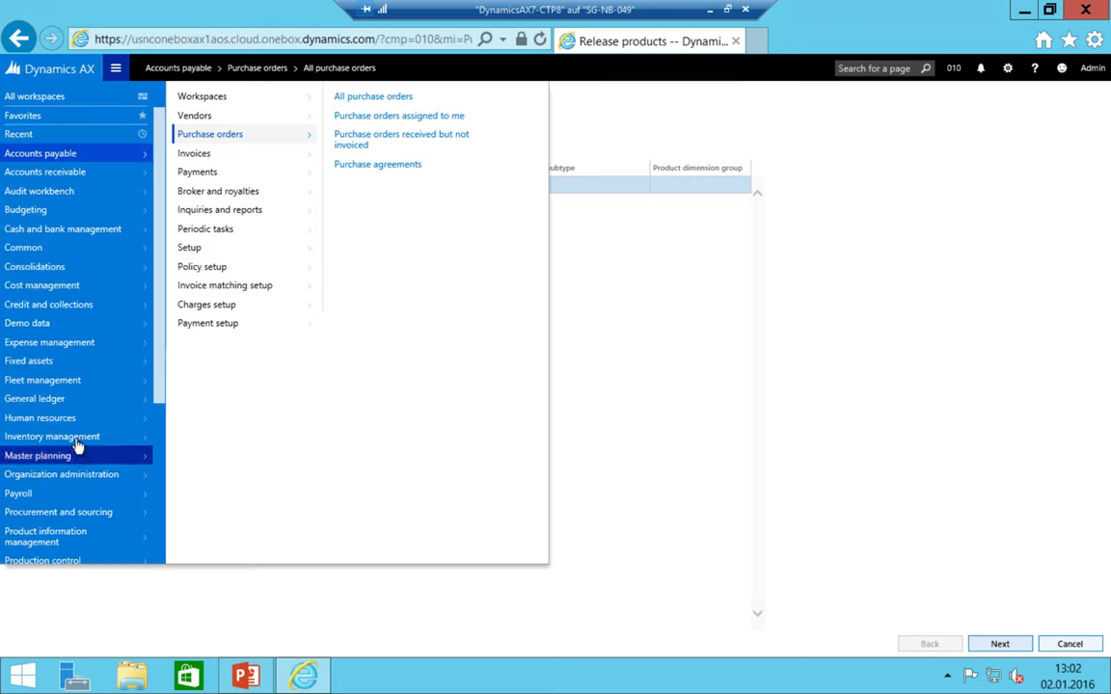
{"action": "scroll", "coordinate": [58, 531], "scroll_direction": "down", "scroll_amount": 3}
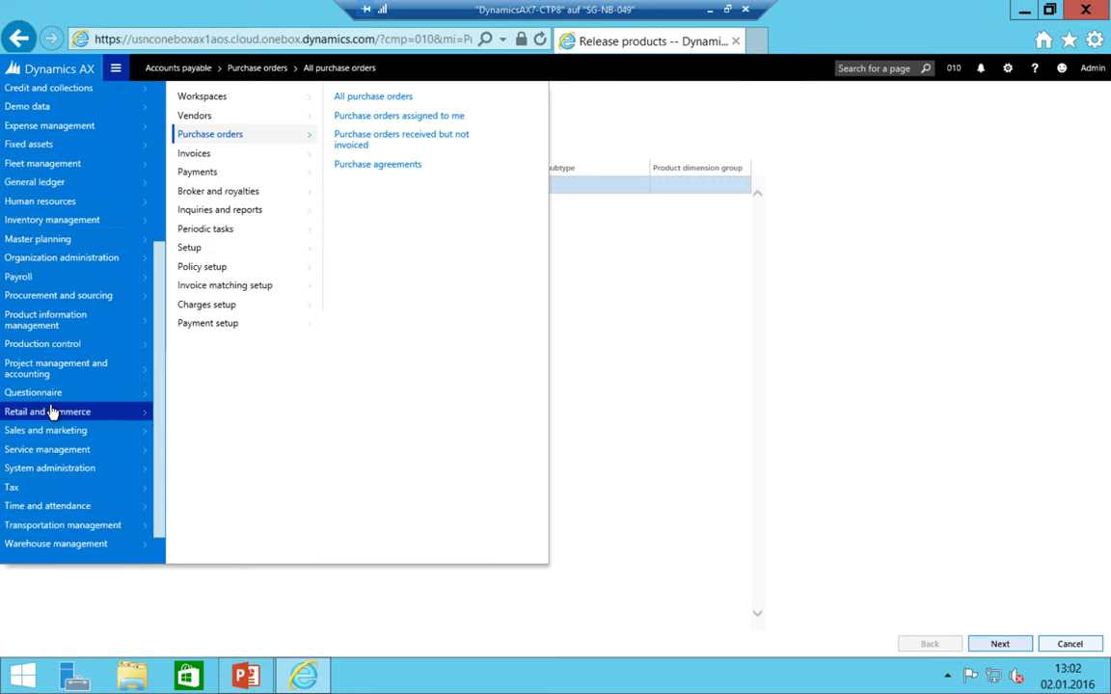
{"action": "left_click", "coordinate": [51, 326]}
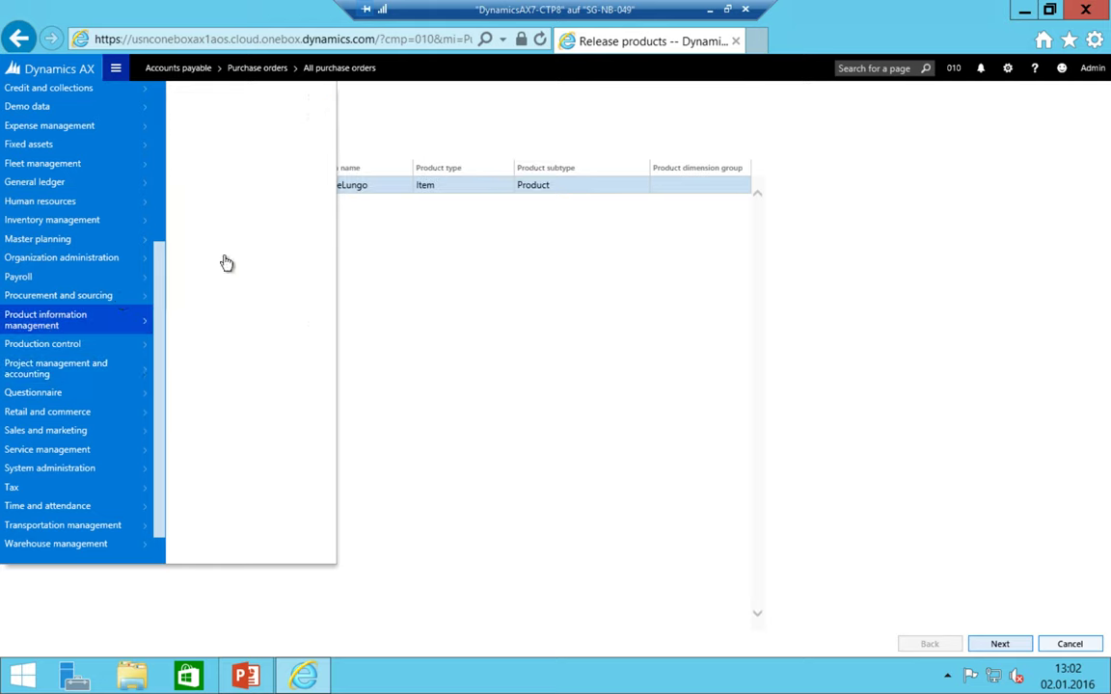
{"action": "left_click", "coordinate": [315, 114]}
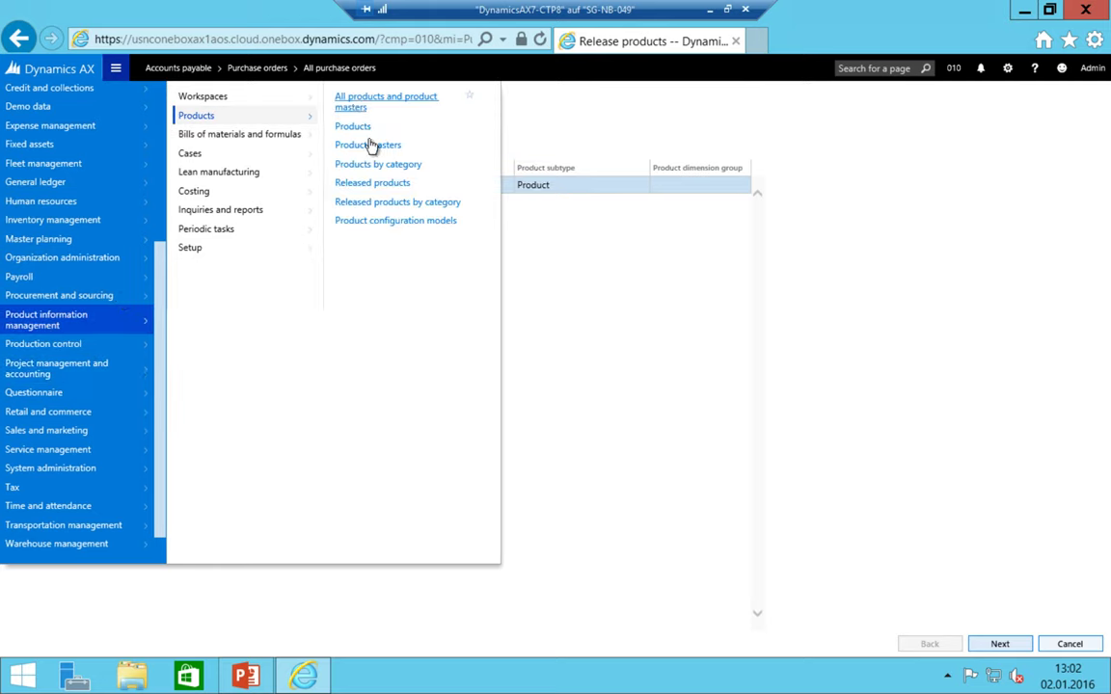
{"action": "left_click", "coordinate": [374, 189]}
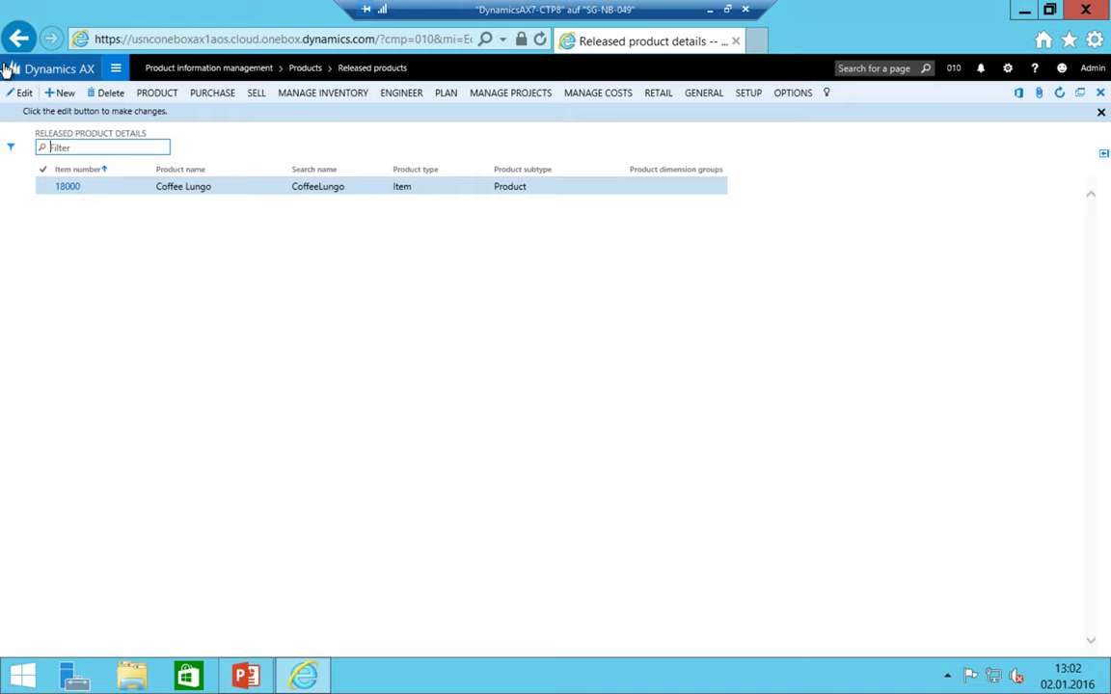
- Make the released product Coffee Lungo editable and change the page from the list to its details view
{"action": "left_click", "coordinate": [21, 94]}
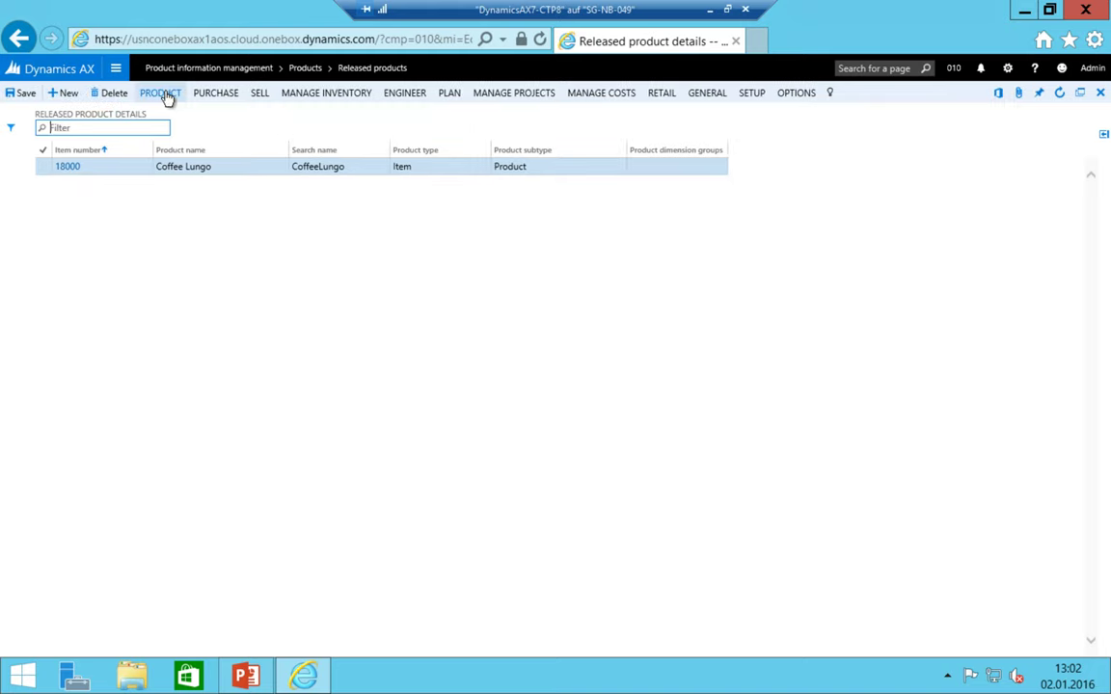
{"action": "left_click", "coordinate": [796, 94]}
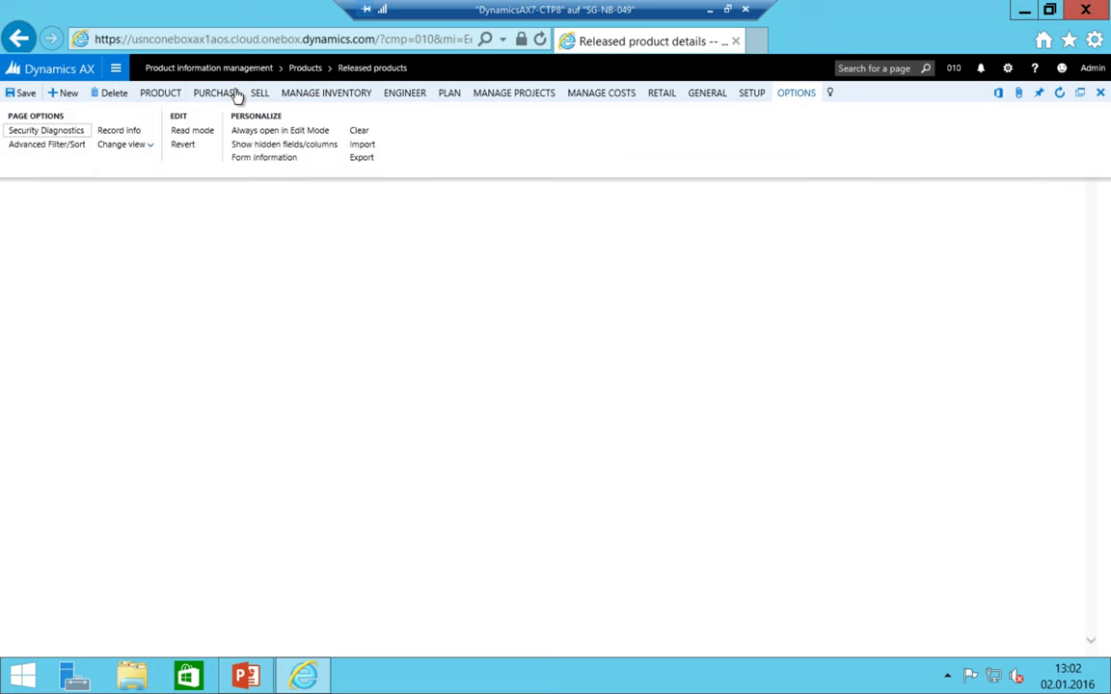
{"action": "left_click", "coordinate": [154, 145]}
{"action": "left_click", "coordinate": [139, 177]}
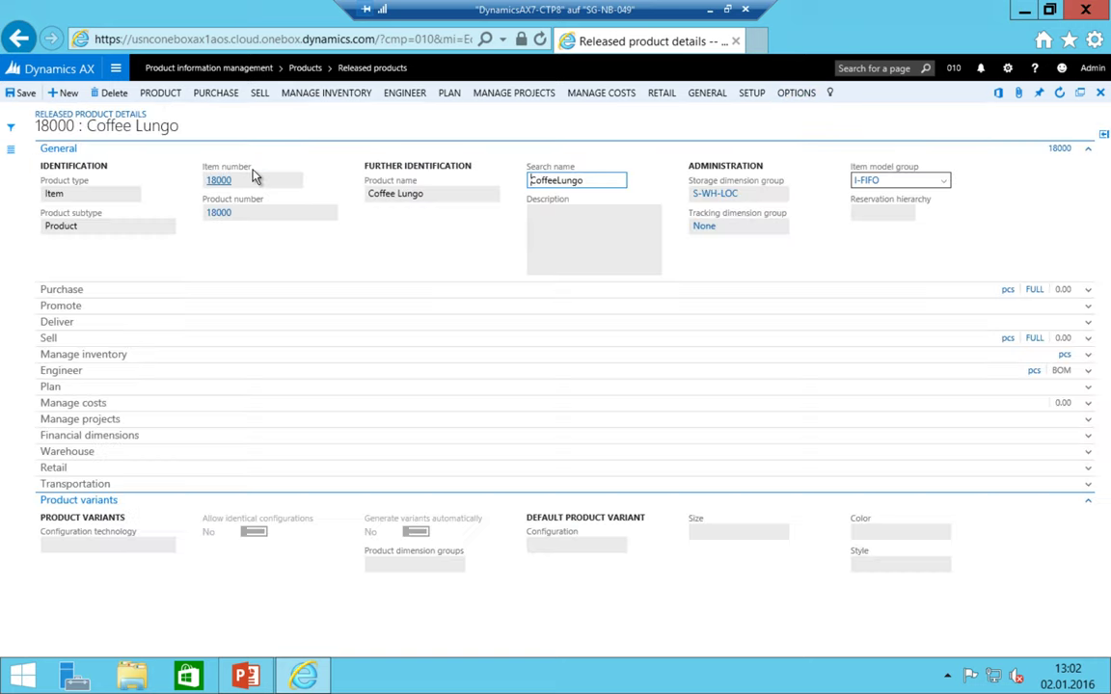
{"action": "left_click", "coordinate": [253, 182]}
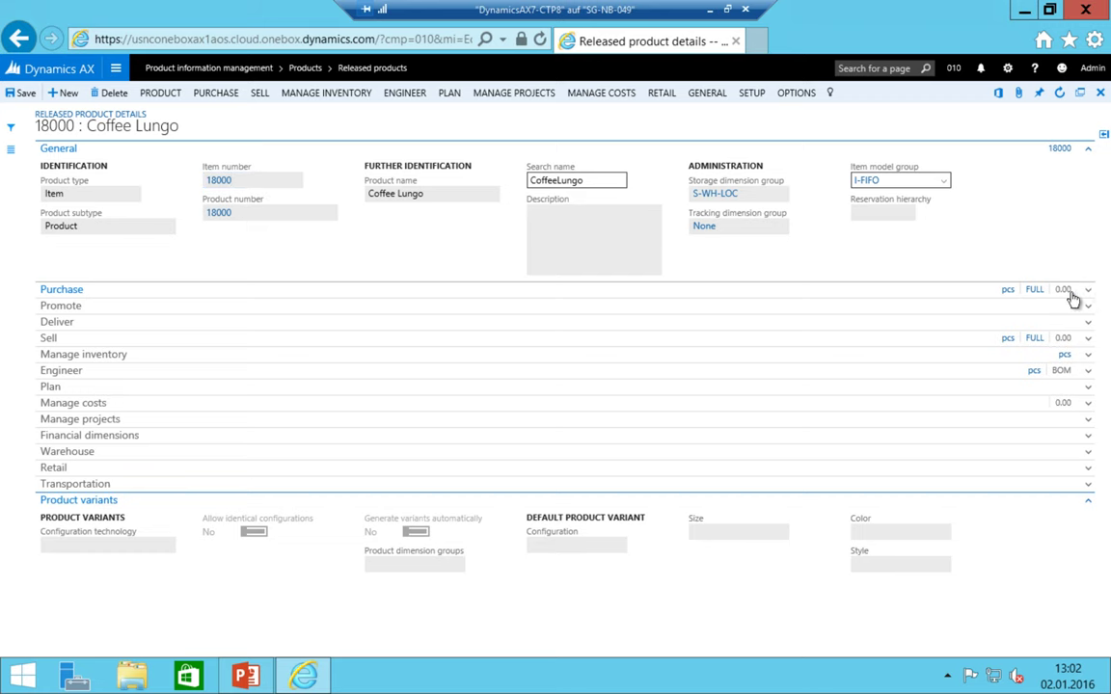
- Enable the latest purchase price update for Coffee Lungo and set its purchase price to 10.00
{"action": "left_click", "coordinate": [1071, 292]}
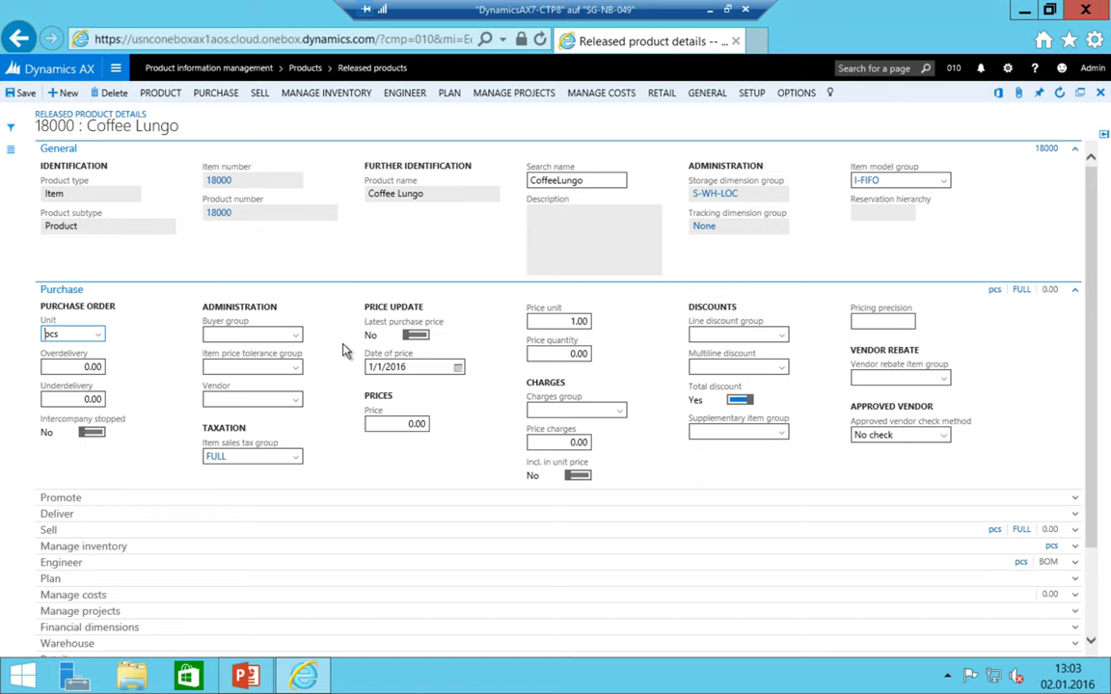
{"action": "left_click", "coordinate": [418, 335]}
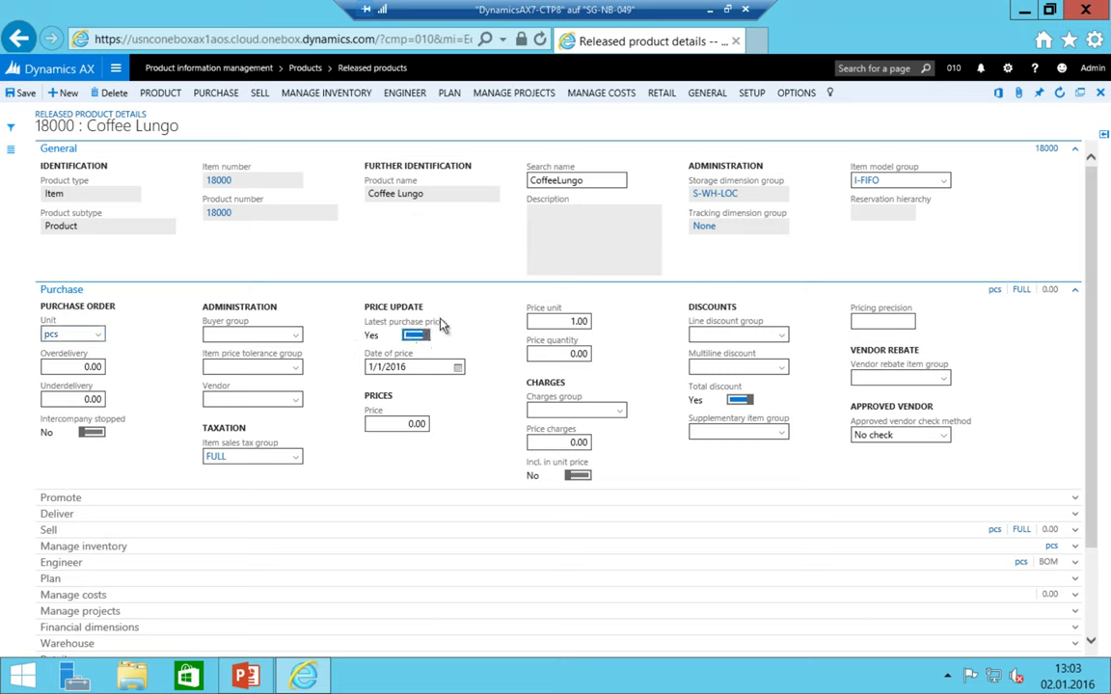
{"action": "left_click", "coordinate": [400, 425]}
{"action": "scroll", "coordinate": [380, 417], "scroll_direction": "down", "scroll_amount": 2}
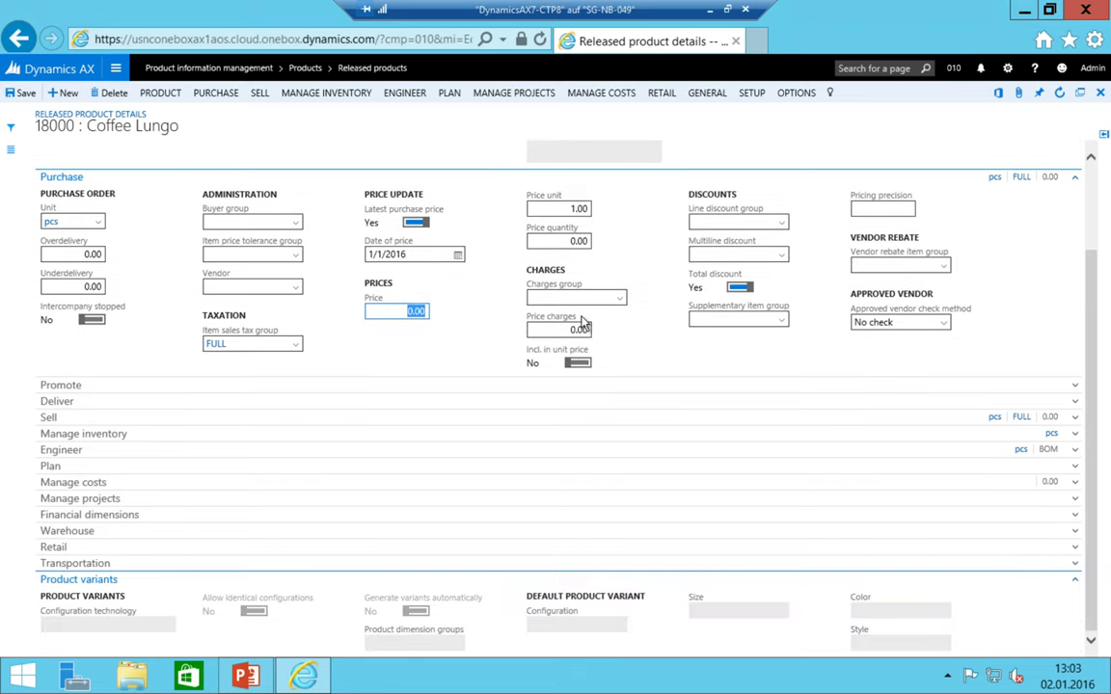
{"action": "key", "text": "shift+Tab"}
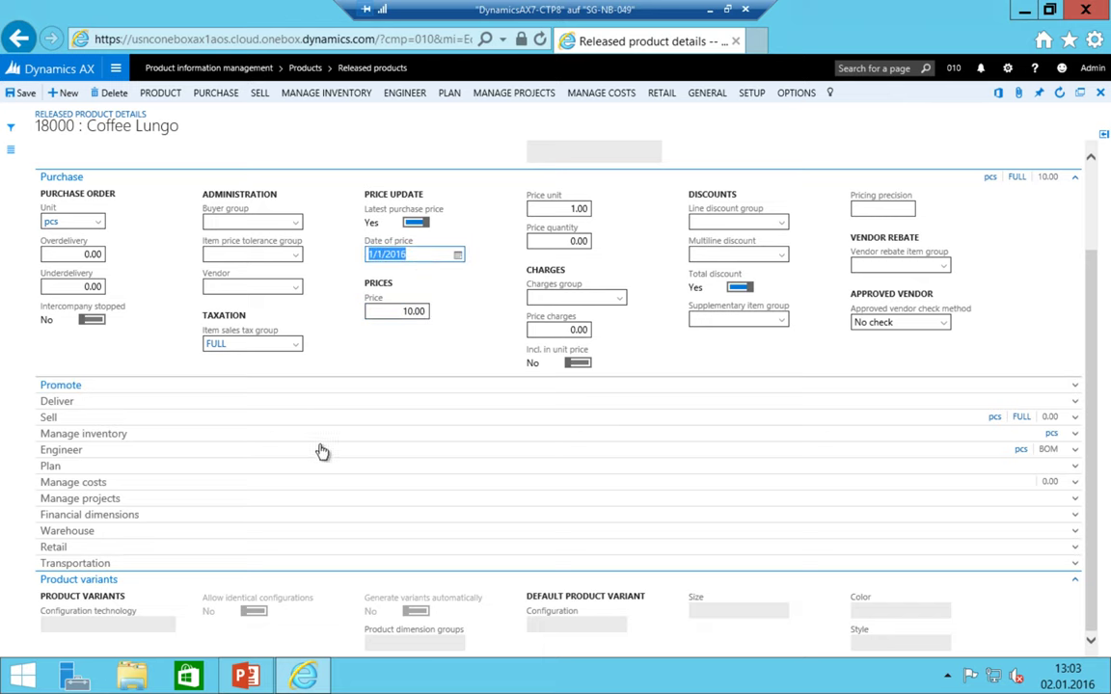
- Enable the latest cost price update in the cost management settings of Coffee Lungo
{"action": "left_click", "coordinate": [82, 486]}
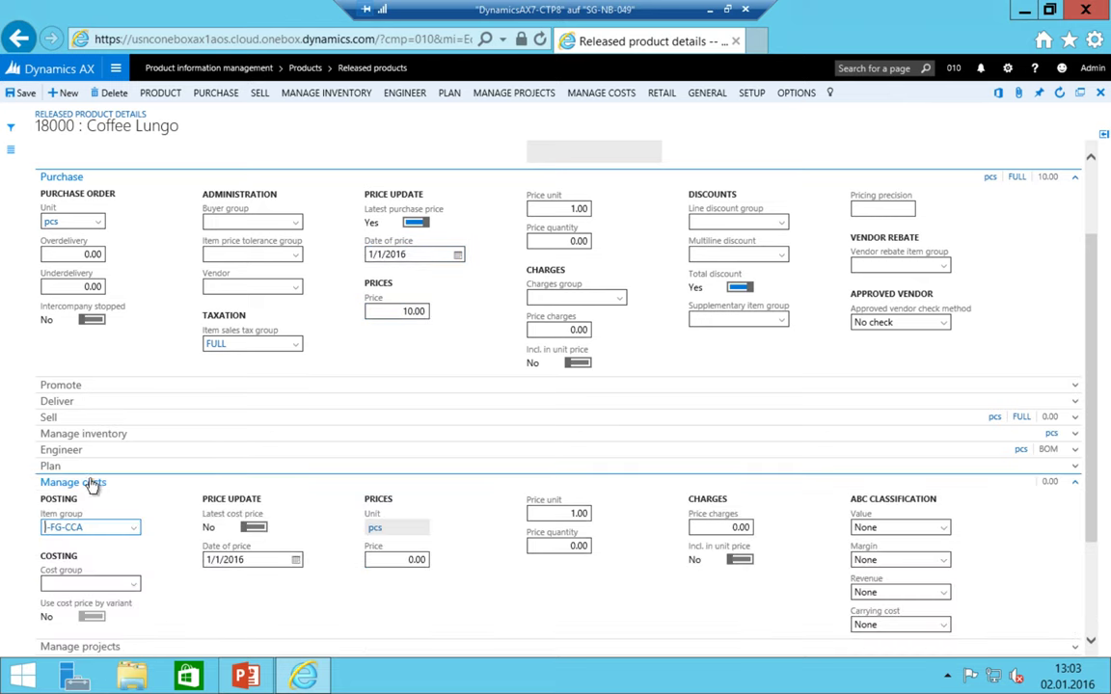
{"action": "left_click", "coordinate": [255, 449]}
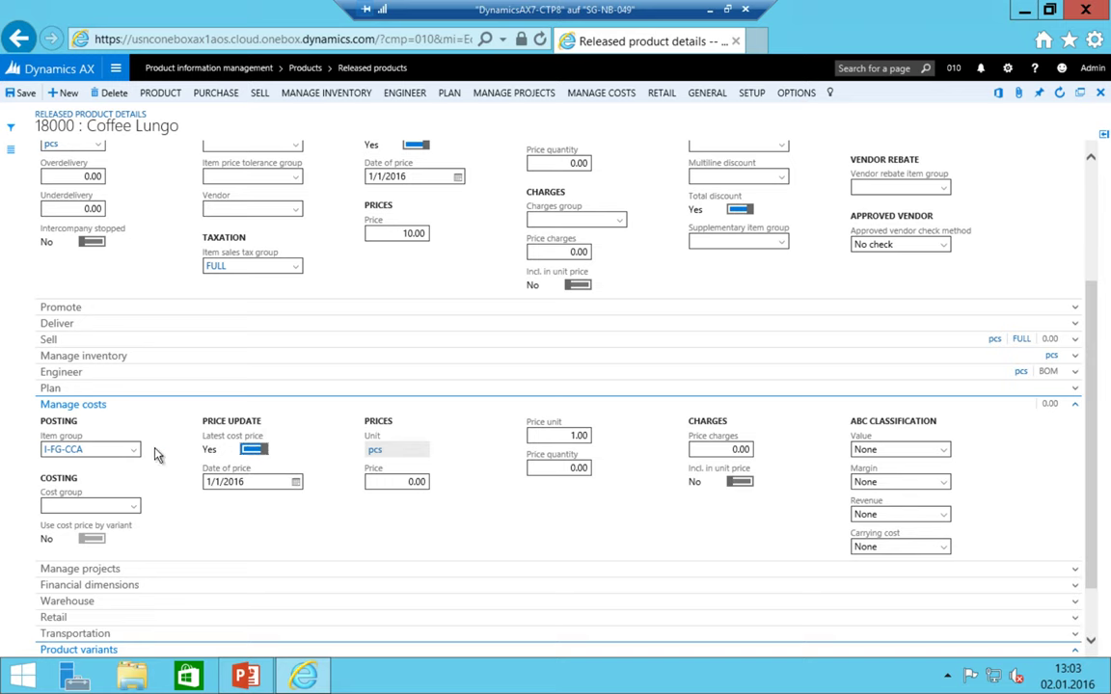
- Open the list of all purchase orders in accounts payable
{"action": "left_click", "coordinate": [388, 483]}
{"action": "scroll", "coordinate": [486, 507], "scroll_direction": "up", "scroll_amount": 2}
{"action": "scroll", "coordinate": [485, 506], "scroll_direction": "up", "scroll_amount": 1}
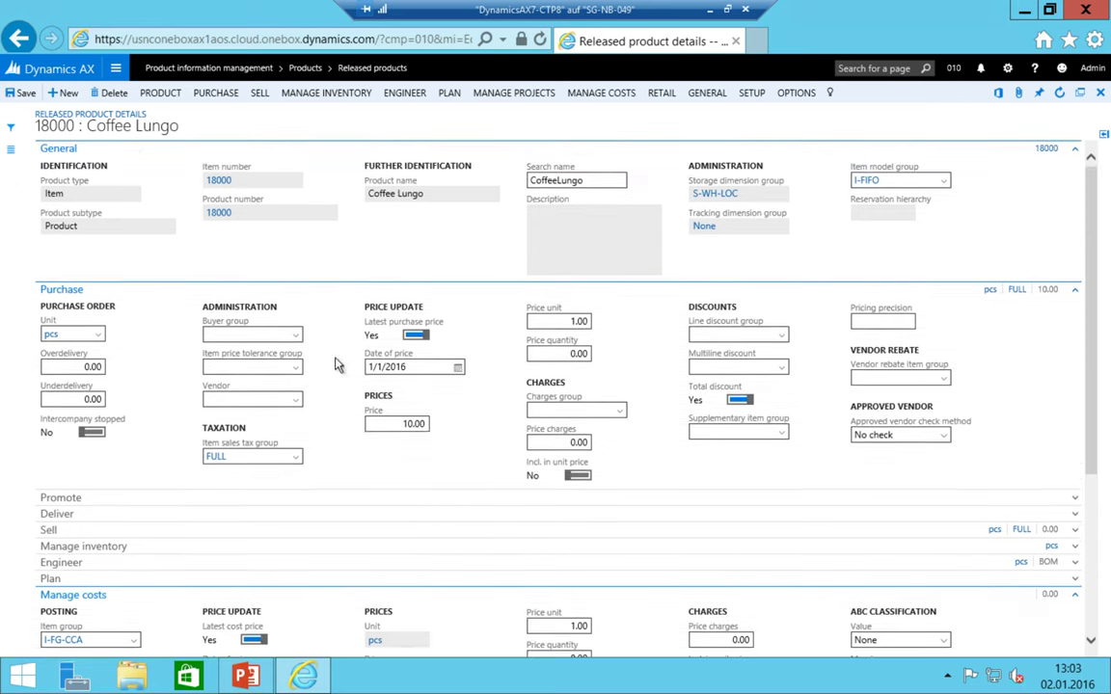
{"action": "left_click", "coordinate": [115, 69]}
{"action": "left_click", "coordinate": [50, 155]}
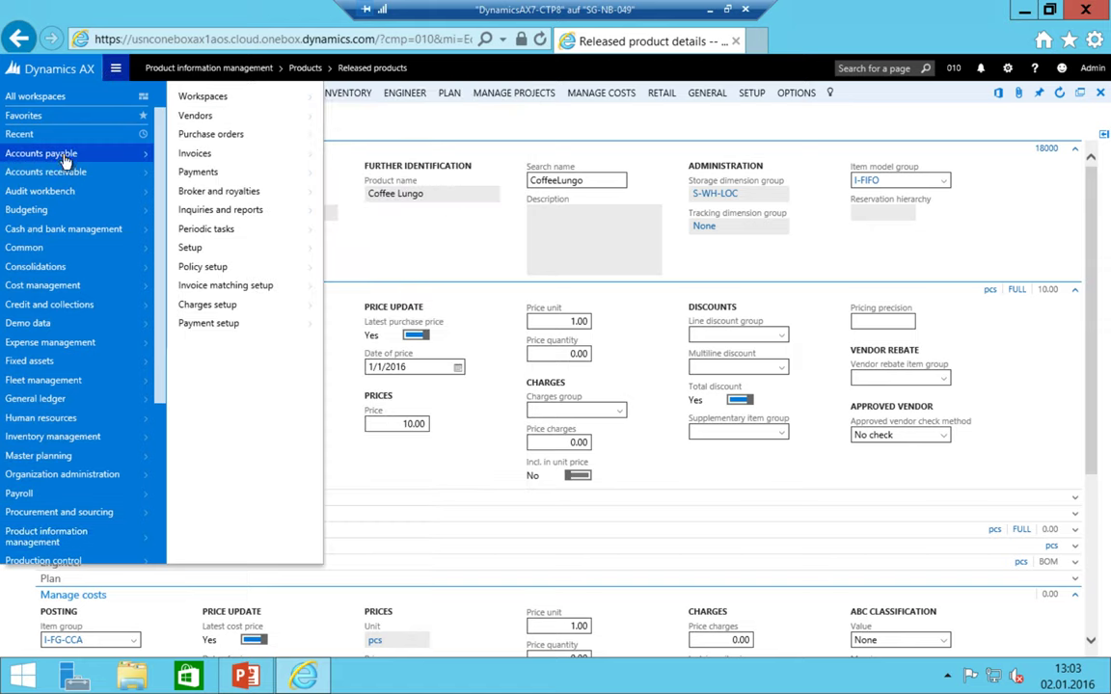
{"action": "left_click", "coordinate": [218, 135]}
{"action": "left_click", "coordinate": [374, 99]}
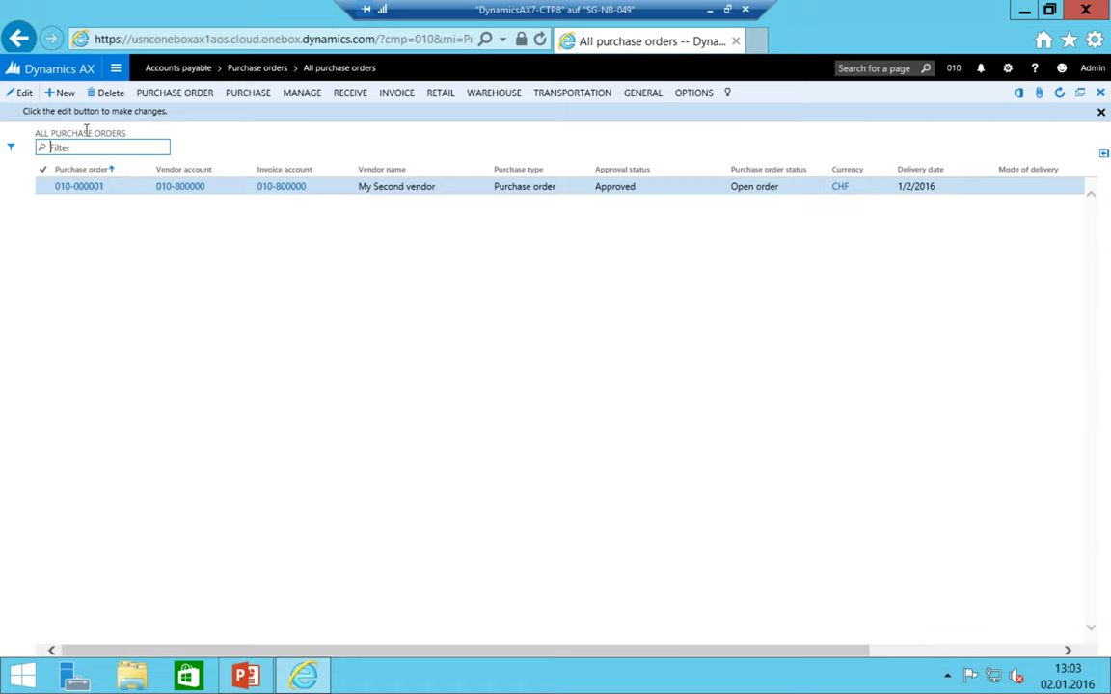
- Make the purchase order for My Second vendor editable and change the page from the list to line view
{"action": "left_click", "coordinate": [19, 93]}
{"action": "left_click", "coordinate": [704, 93]}
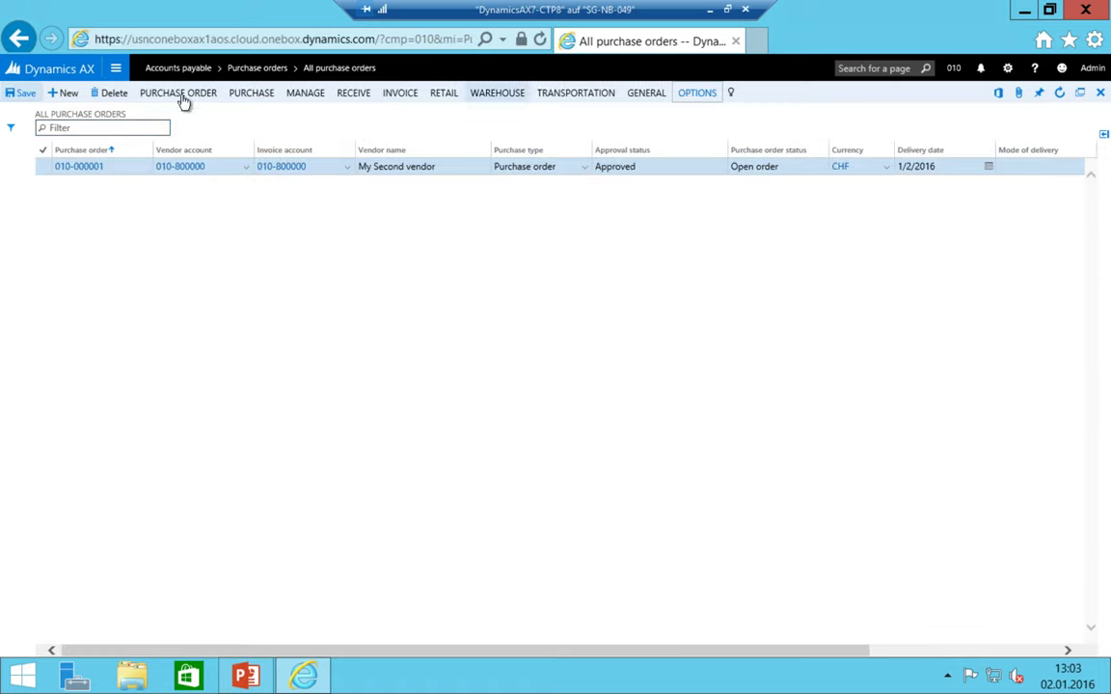
{"action": "left_click", "coordinate": [145, 152]}
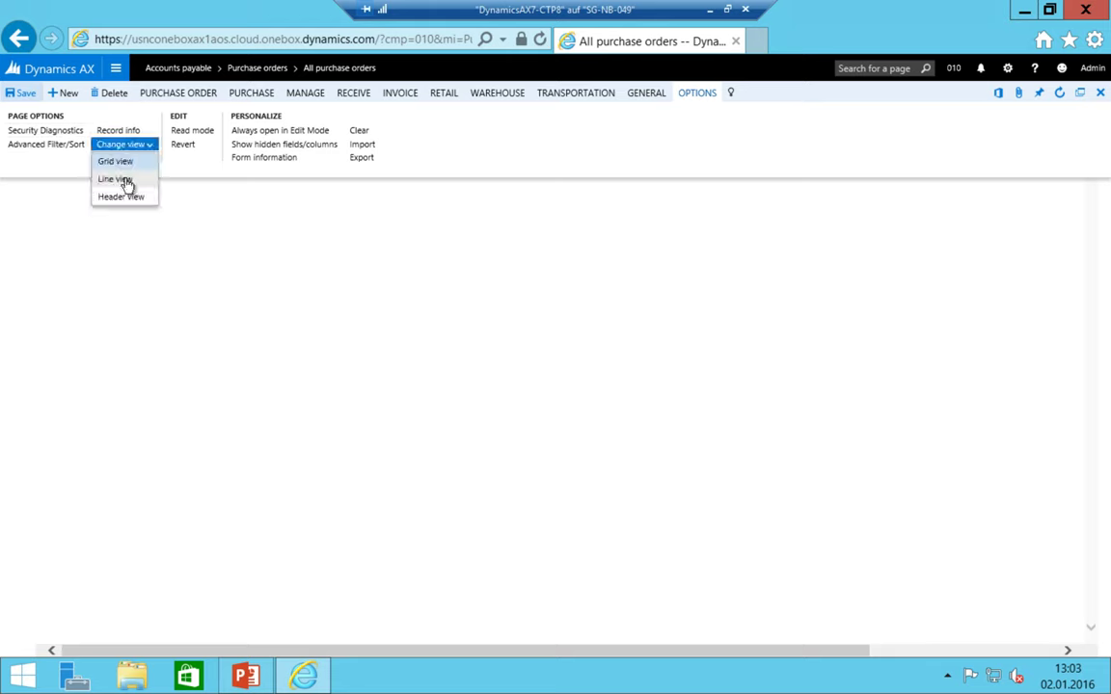
{"action": "left_click", "coordinate": [128, 181]}
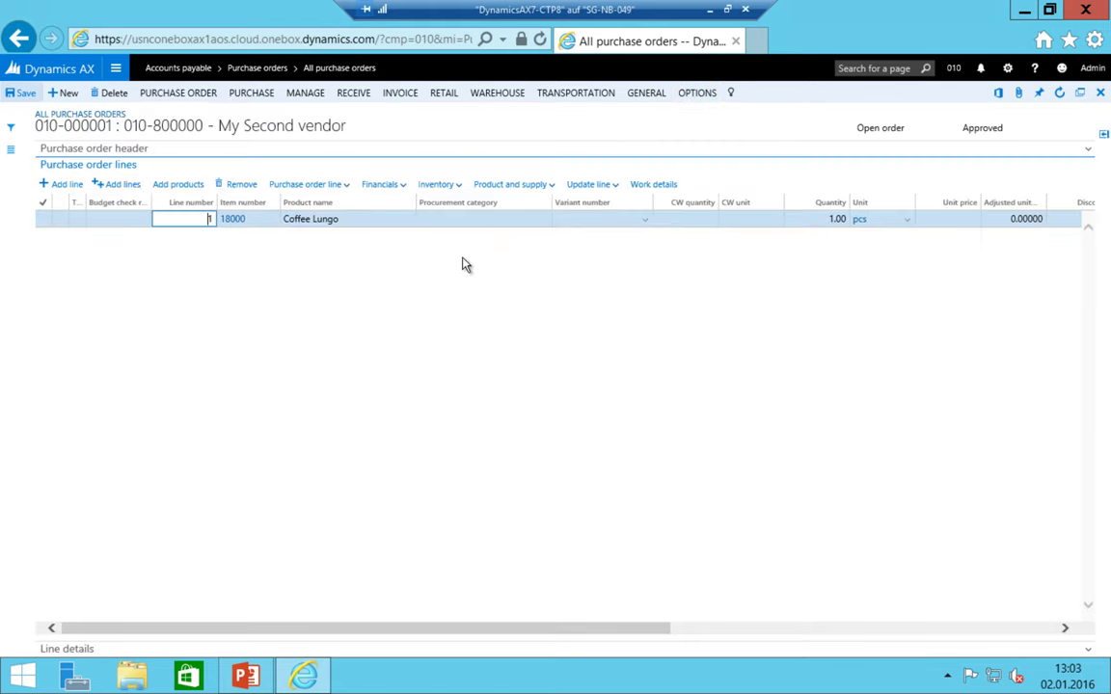
- Replace the existing Coffee Lungo line by deleting it and adding a new purchase order line for item 18000
{"action": "left_click", "coordinate": [237, 184]}
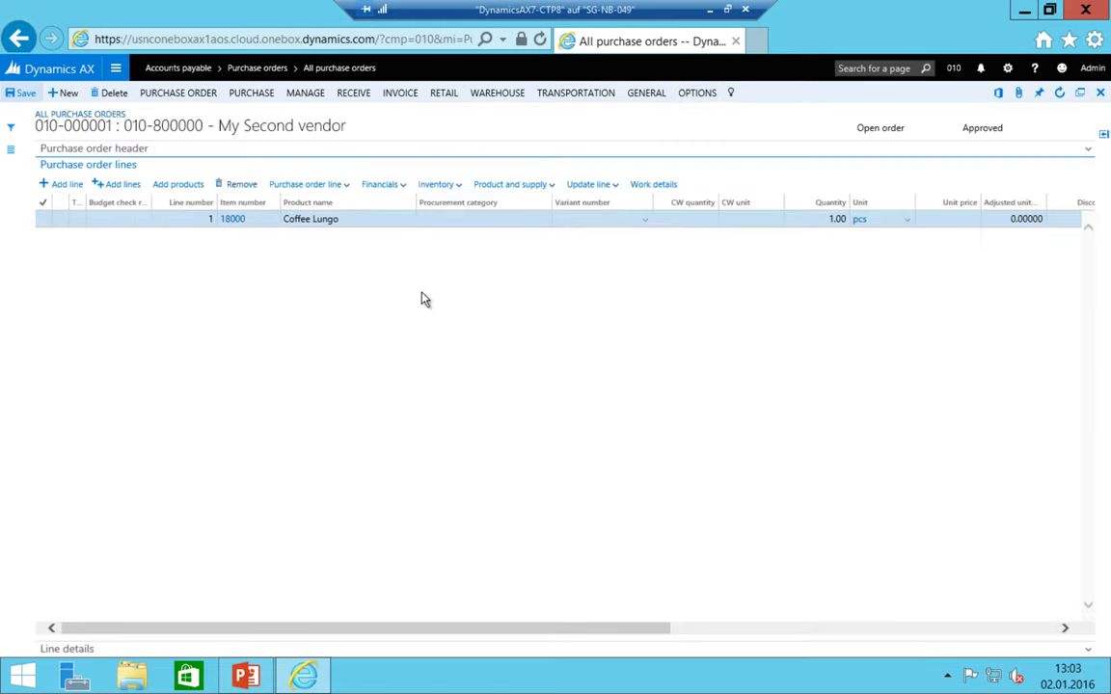
{"action": "left_click", "coordinate": [700, 355]}
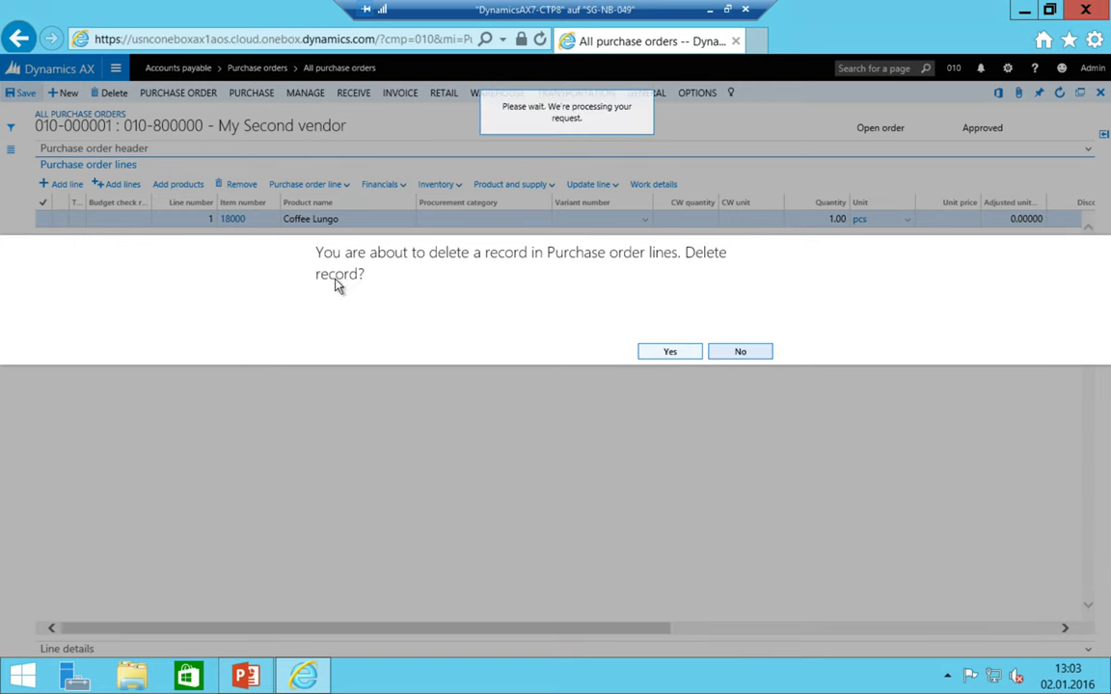
{"action": "key", "text": "alt+n"}
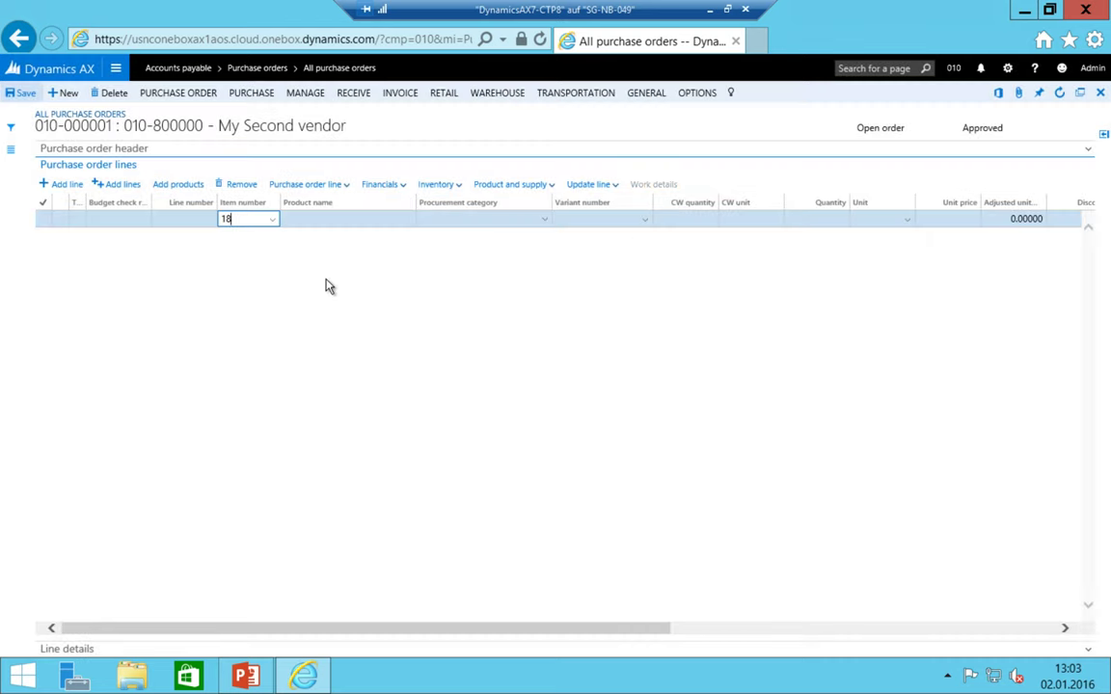
{"action": "type", "text": "18000"}
{"action": "key", "text": "Tab"}
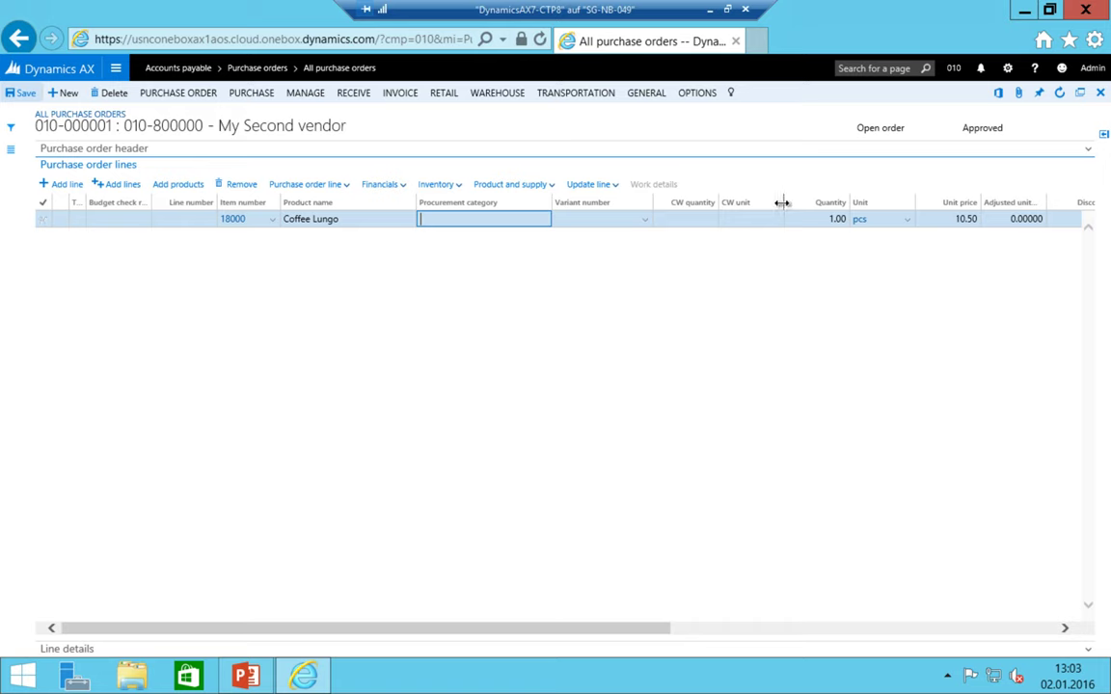
- Narrow the CW unit, CW quantity and Procurement category columns in the purchase order lines
{"action": "left_click_drag", "start_coordinate": [783, 203], "coordinate": [760, 203]}
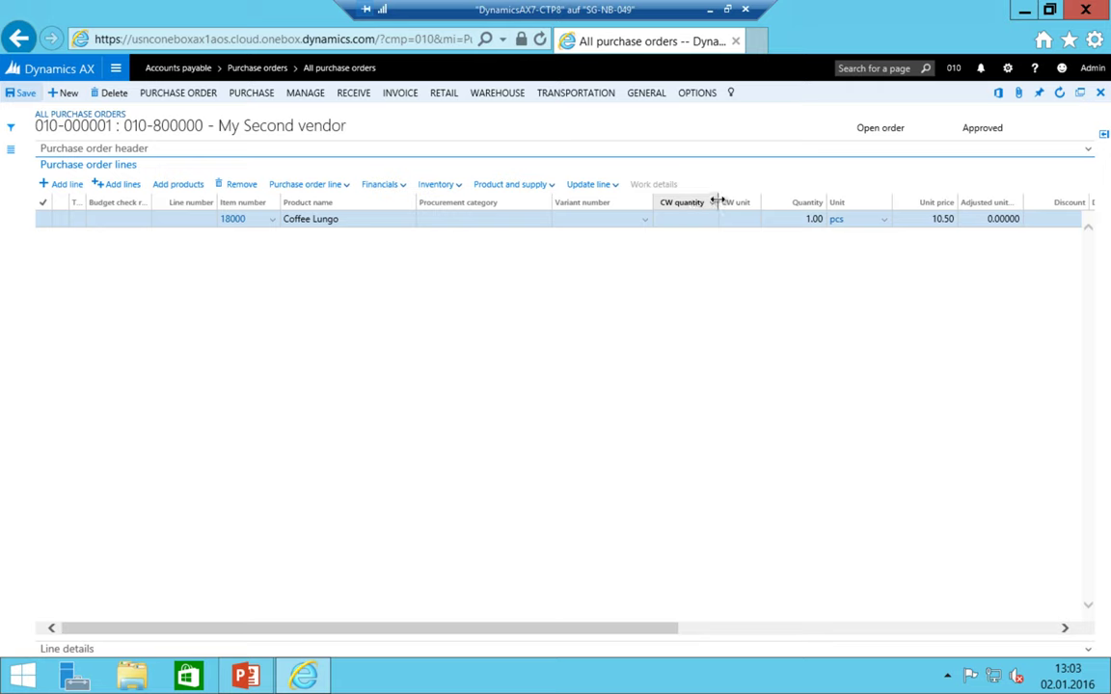
{"action": "left_click_drag", "start_coordinate": [722, 205], "coordinate": [696, 205]}
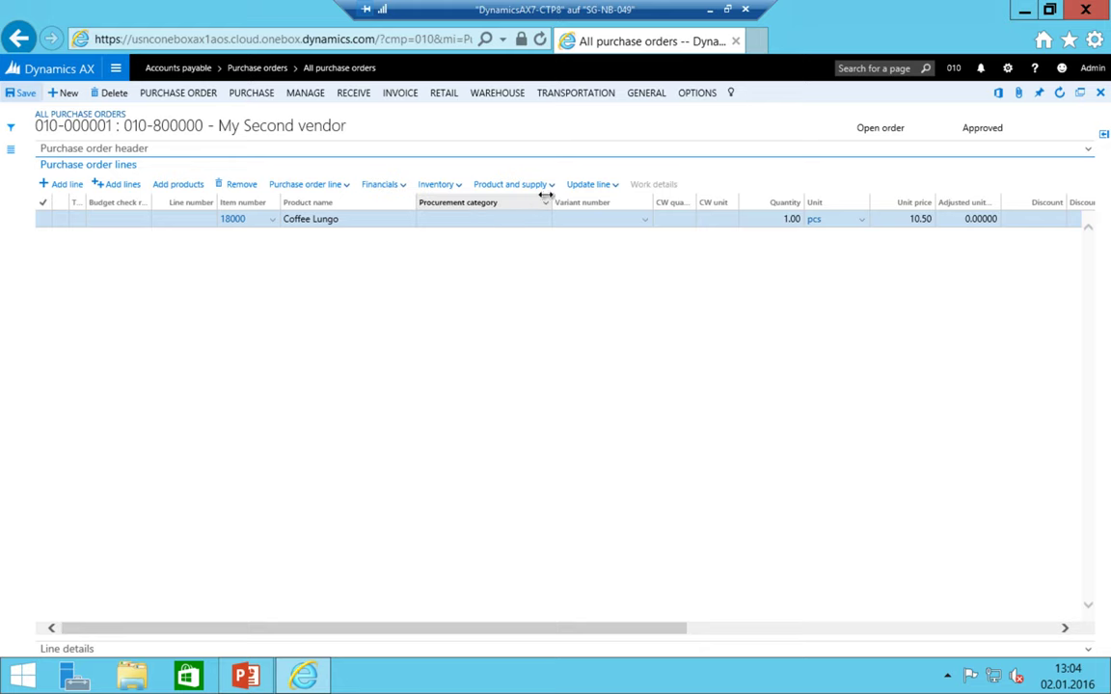
{"action": "left_click_drag", "start_coordinate": [475, 203], "coordinate": [365, 198]}
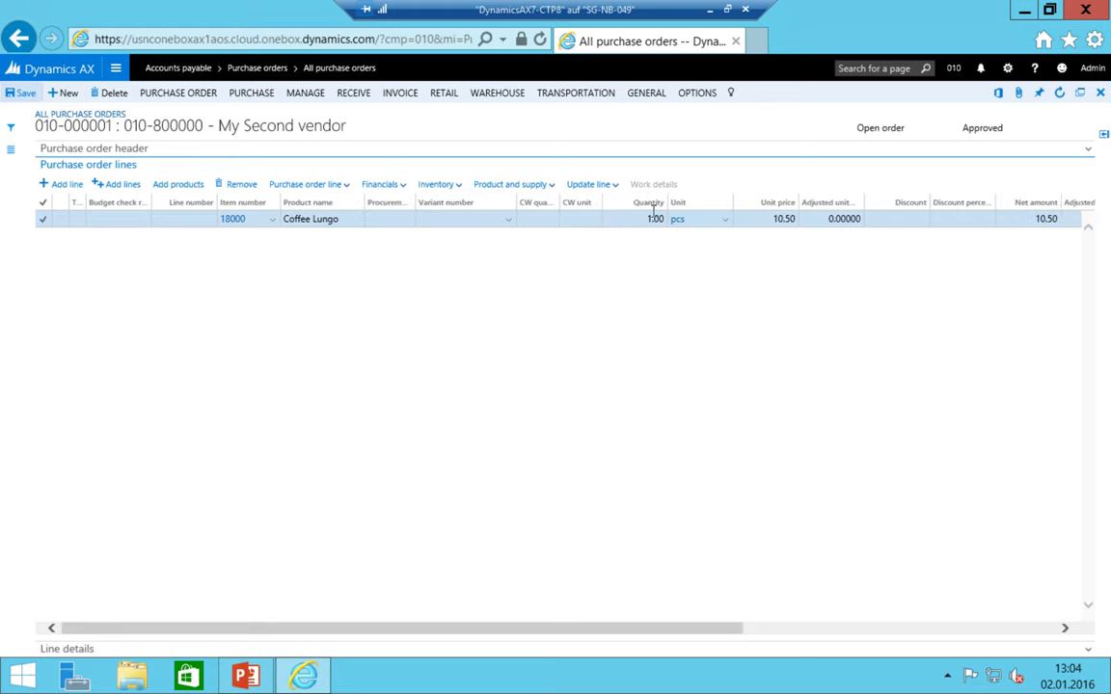
{"action": "left_click_drag", "start_coordinate": [512, 626], "coordinate": [220, 559]}
- Set the Coffee Lungo line's financial dimension CC_010 to 000 (Admin) and collapse the line details
{"action": "left_click", "coordinate": [106, 648]}
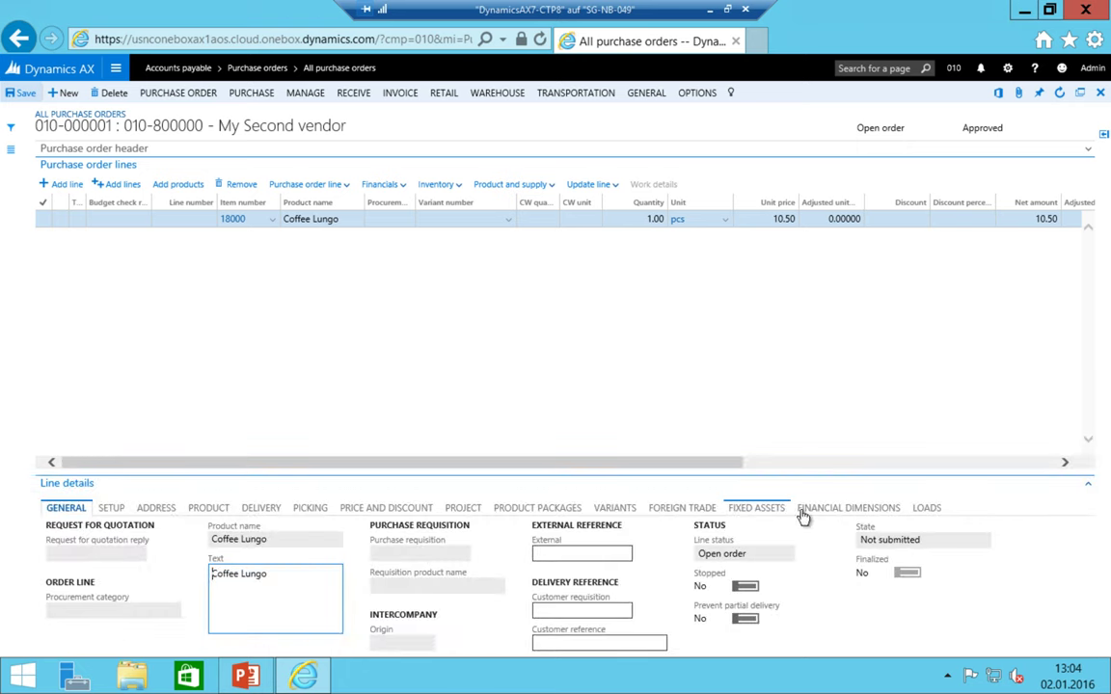
{"action": "left_click", "coordinate": [841, 508]}
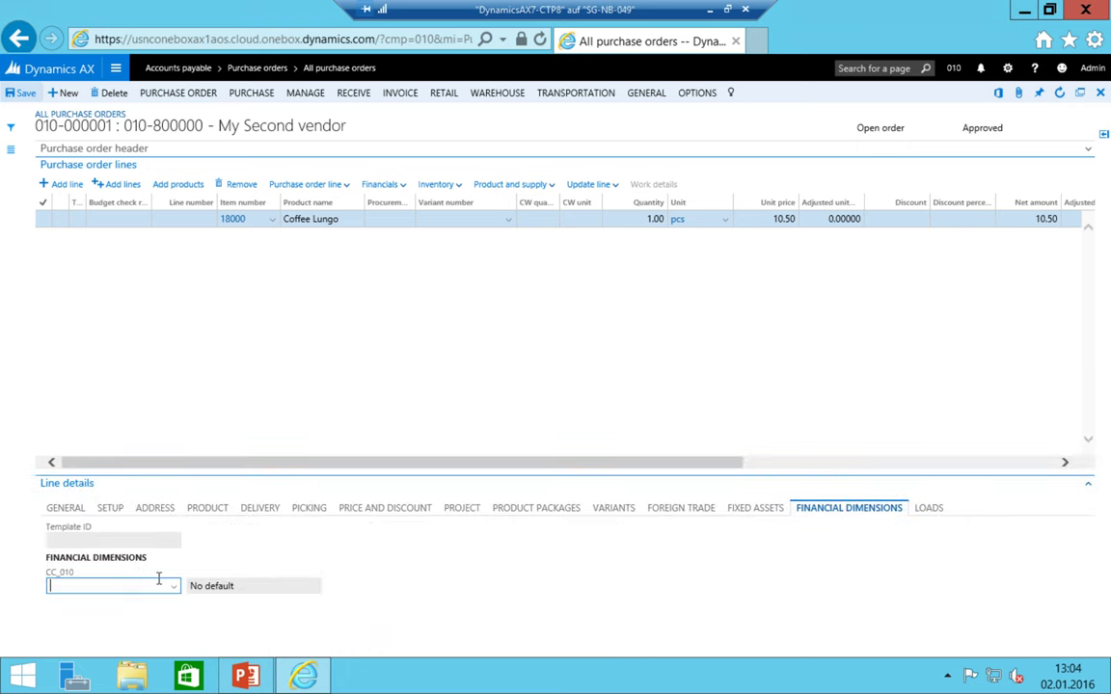
{"action": "left_click", "coordinate": [176, 588]}
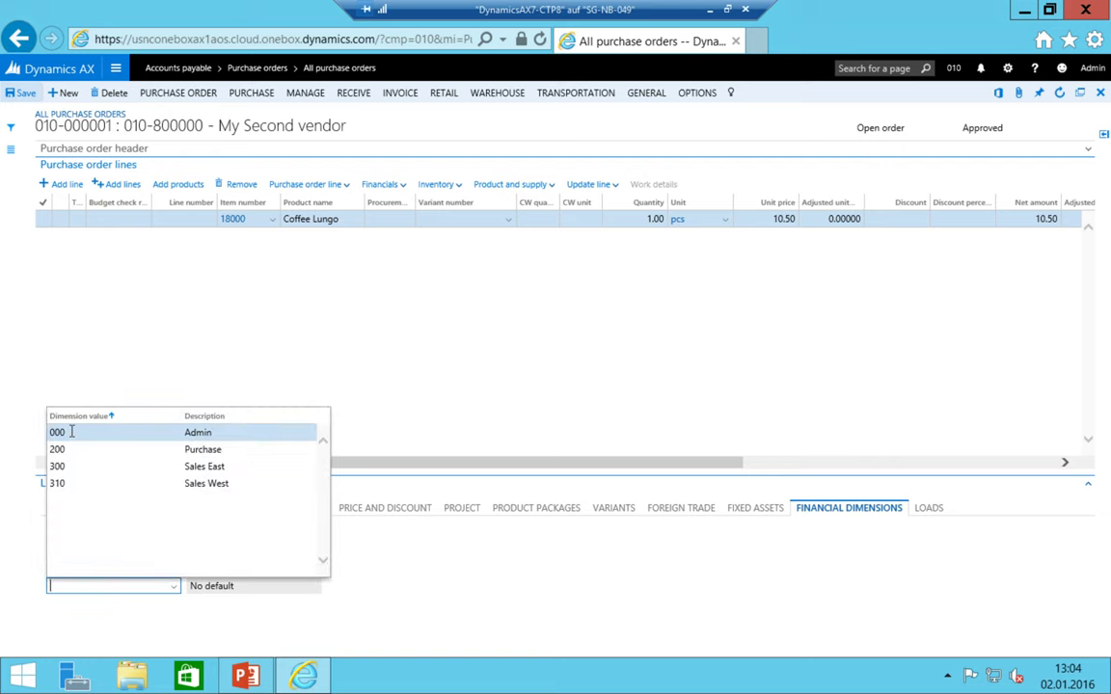
{"action": "key", "text": "Return"}
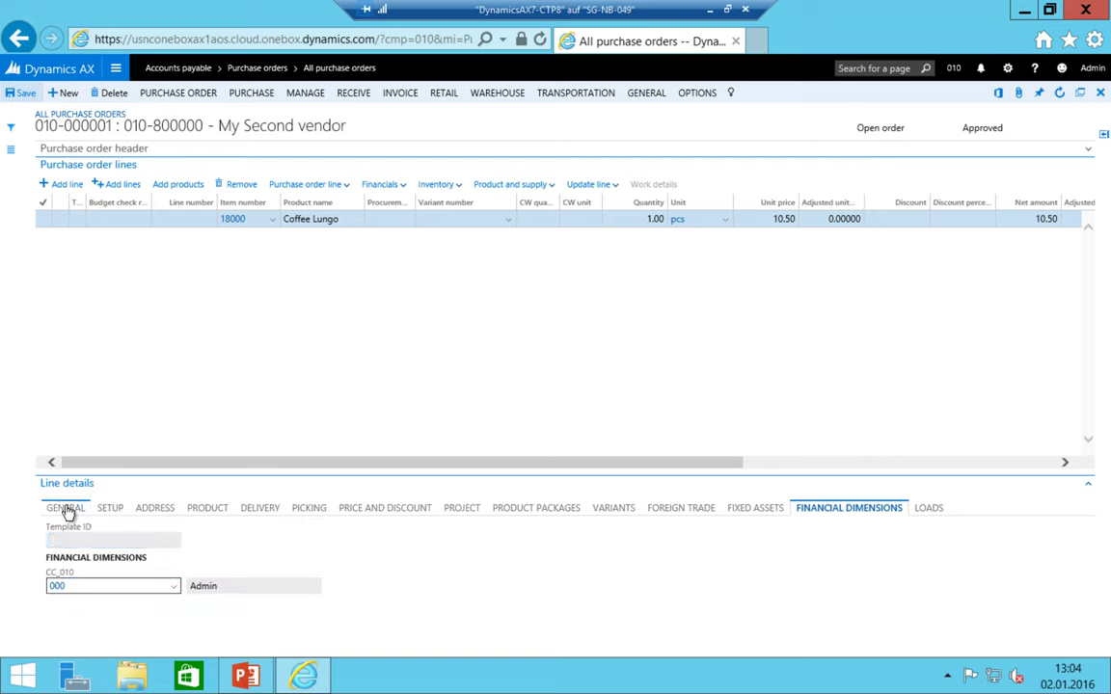
{"action": "left_click", "coordinate": [66, 508]}
{"action": "left_click", "coordinate": [67, 484]}
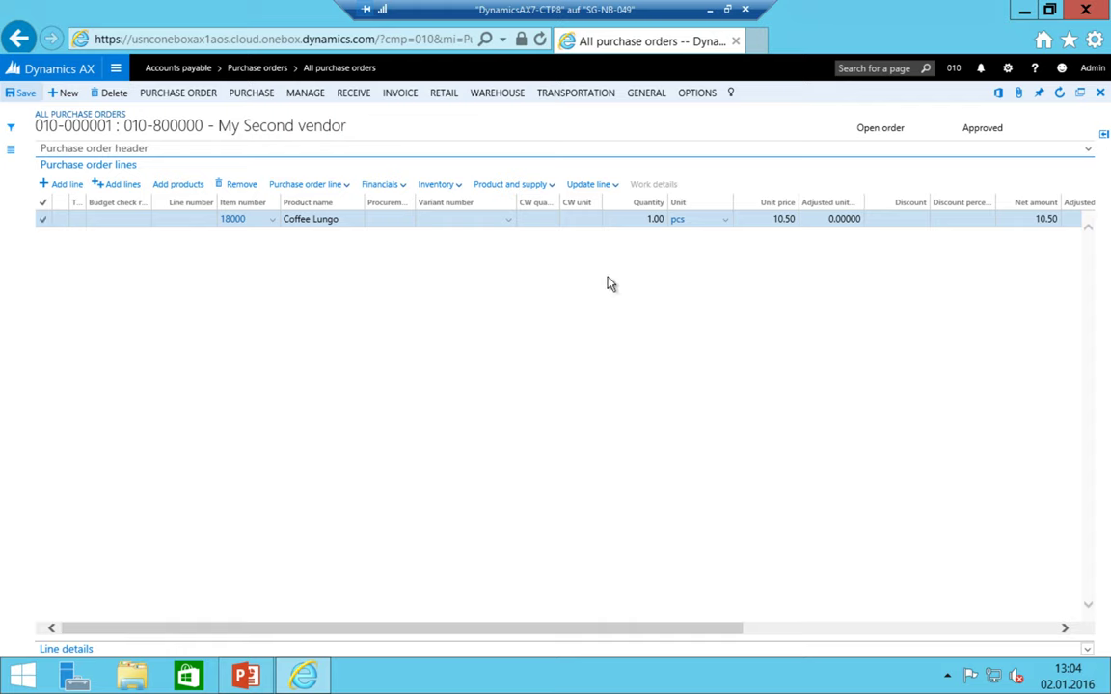
- Confirm the purchase order for My Second vendor
{"action": "left_click", "coordinate": [652, 218]}
{"action": "left_click", "coordinate": [242, 100]}
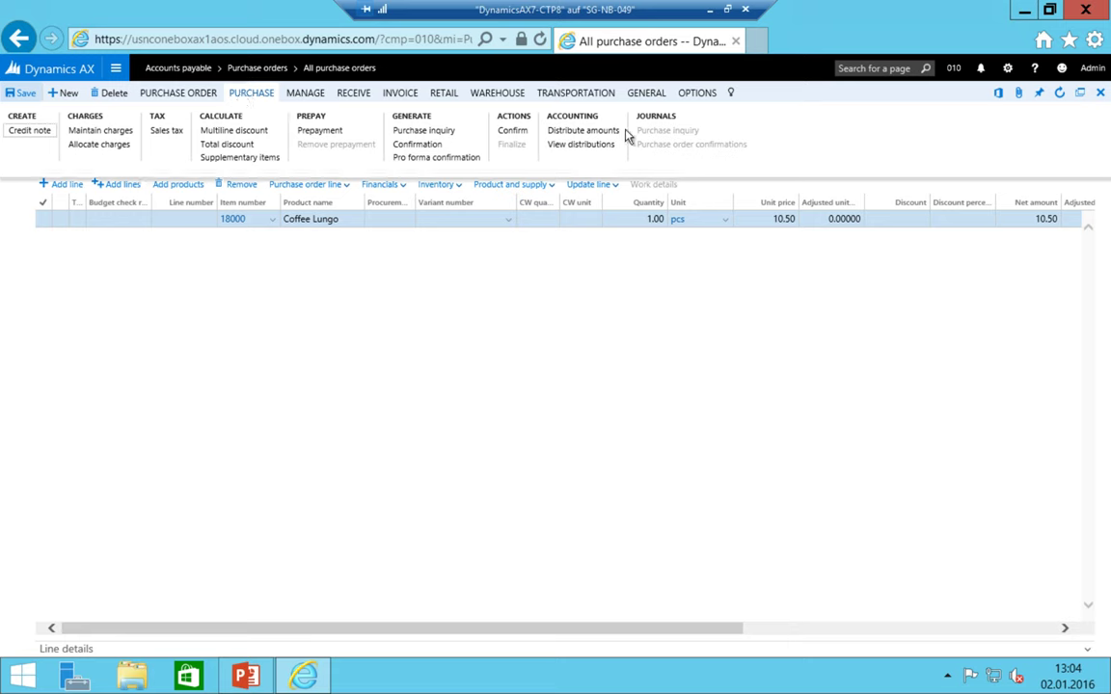
{"action": "left_click", "coordinate": [520, 138]}
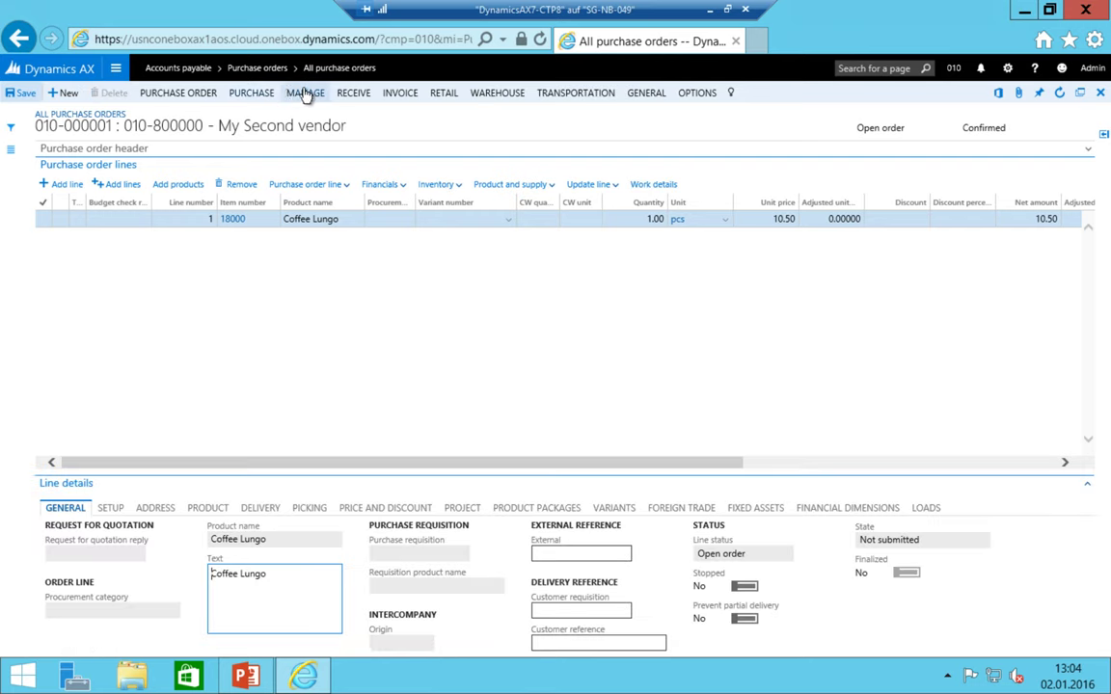
- Preview the original printout of the purchase order confirmation and return to the order lines
{"action": "left_click", "coordinate": [252, 93]}
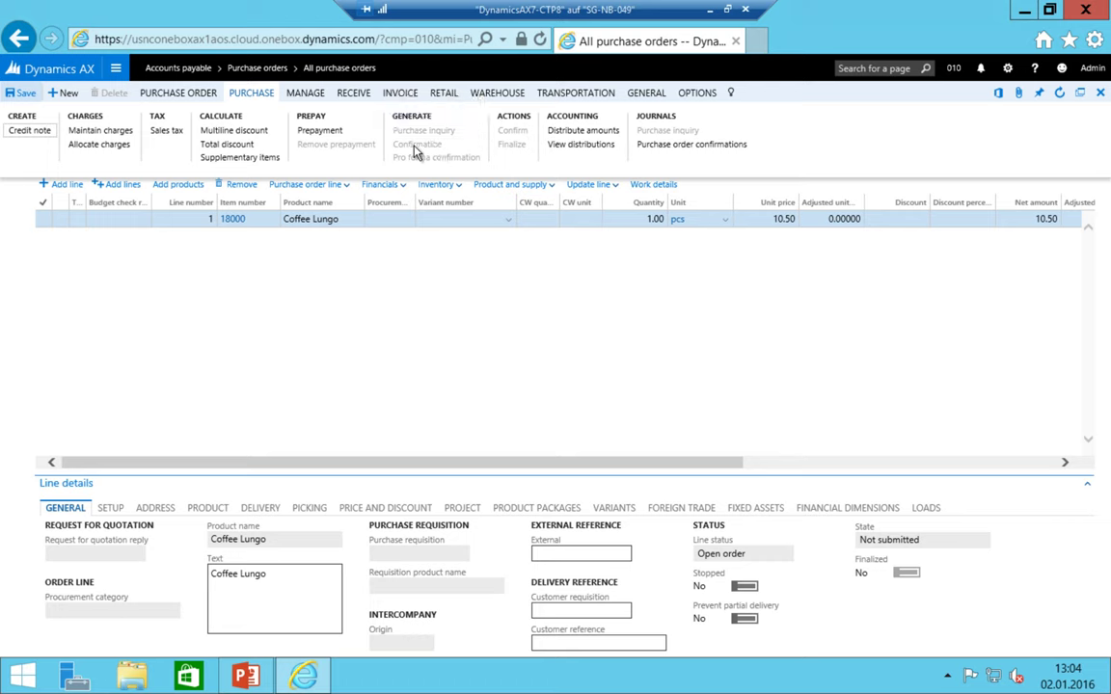
{"action": "left_click", "coordinate": [694, 146]}
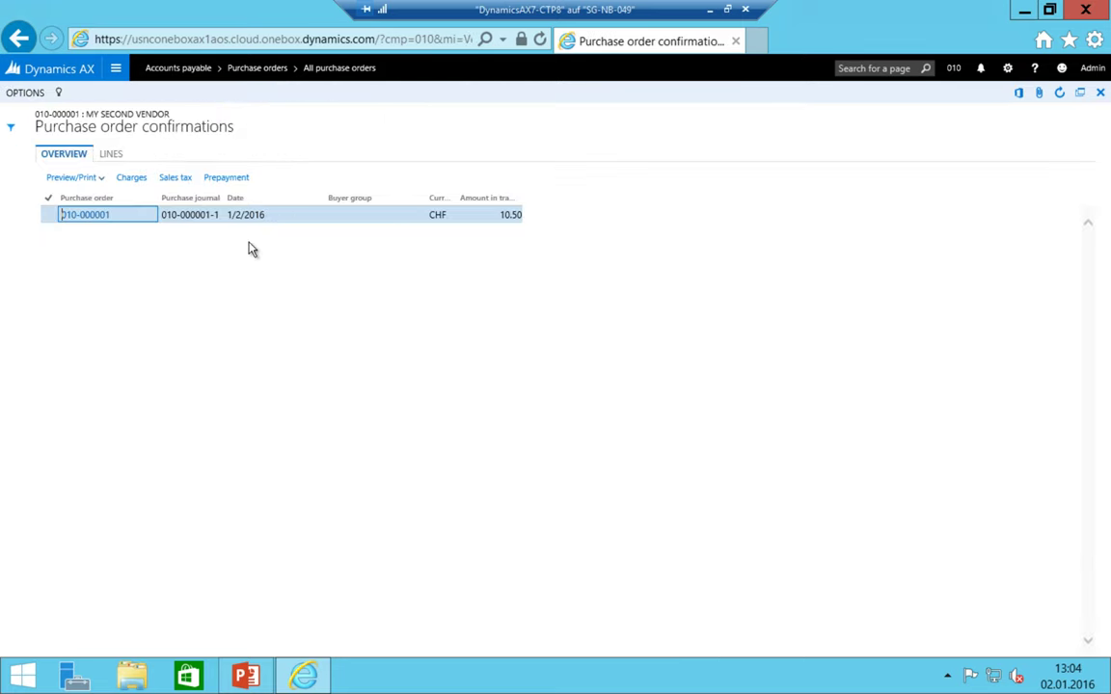
{"action": "left_click", "coordinate": [101, 180]}
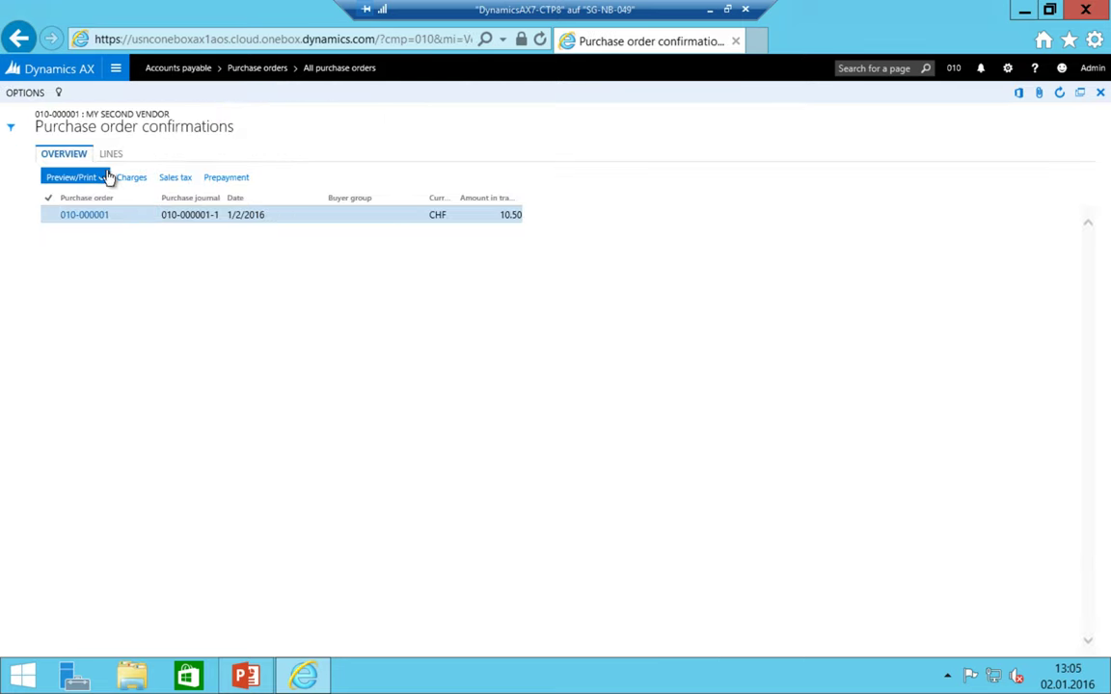
{"action": "left_click", "coordinate": [85, 213]}
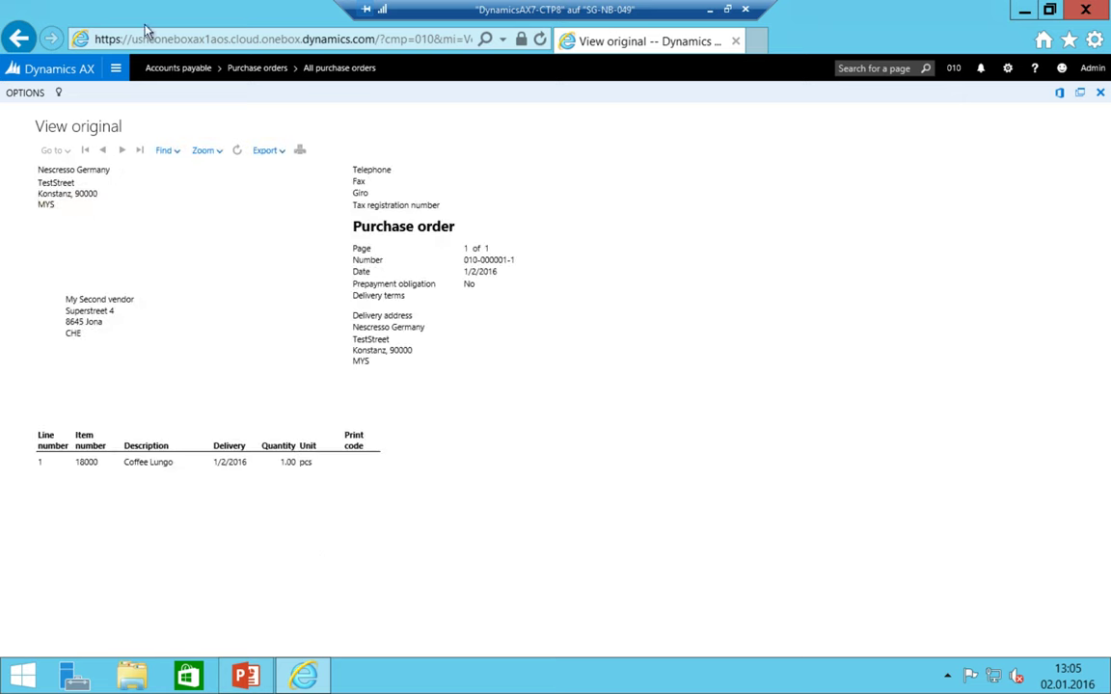
{"action": "left_click", "coordinate": [20, 39]}
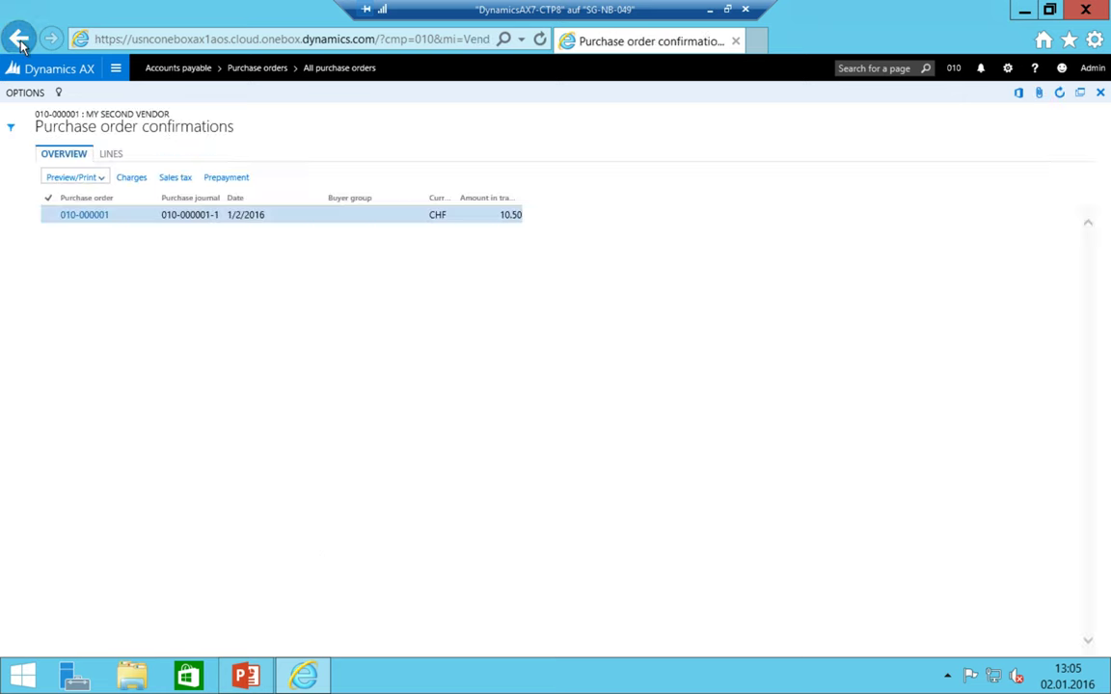
{"action": "left_click", "coordinate": [21, 39]}
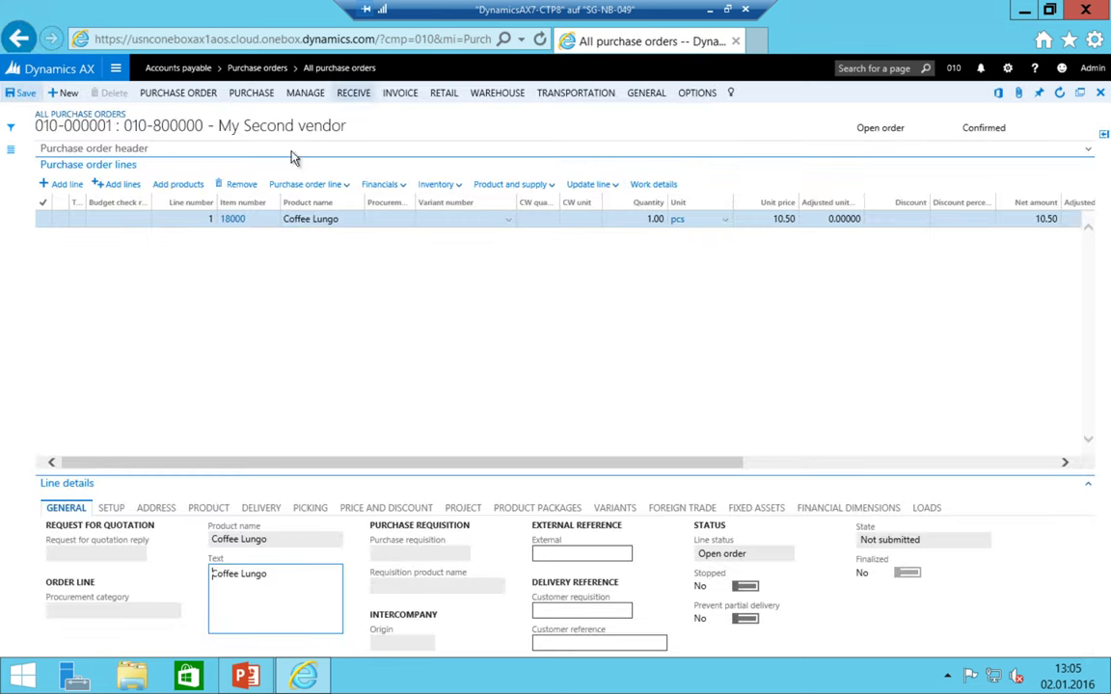
- Check the Coffee Lungo line's product and setup details and the order's sales tax transactions
{"action": "left_click", "coordinate": [214, 509]}
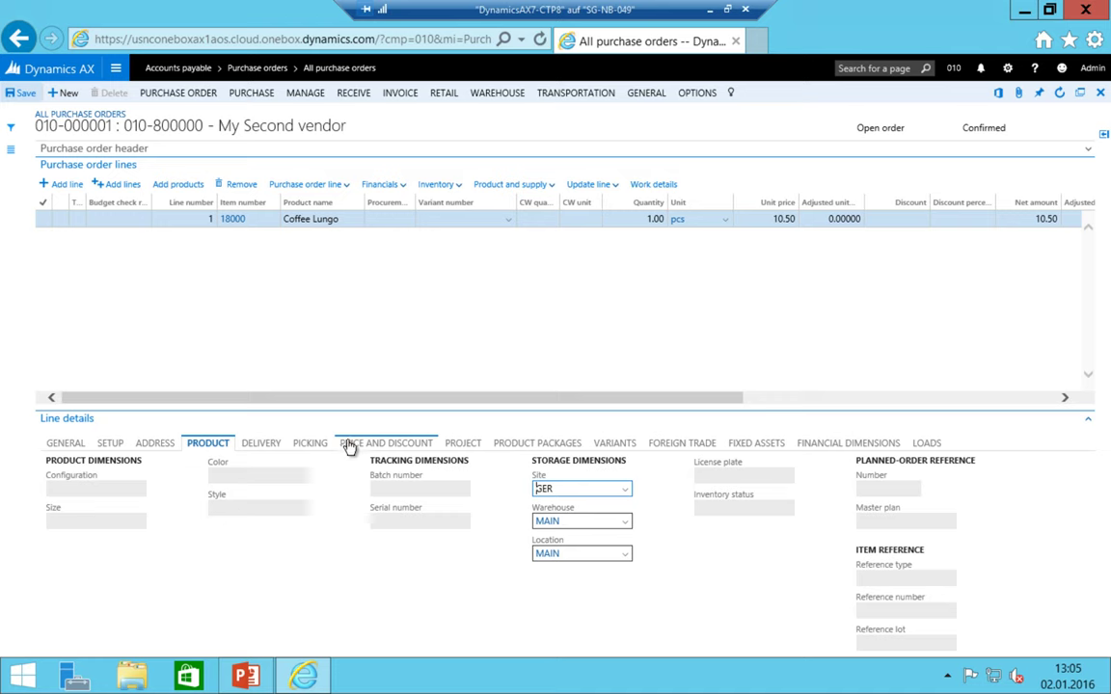
{"action": "left_click", "coordinate": [110, 444]}
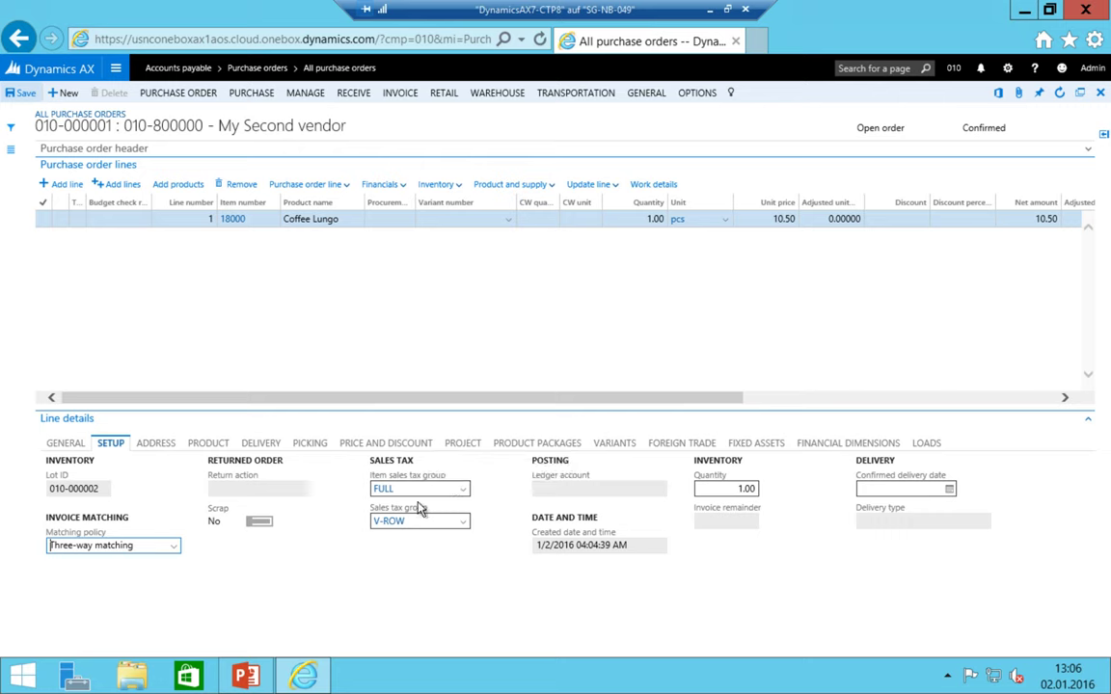
{"action": "left_click", "coordinate": [248, 94]}
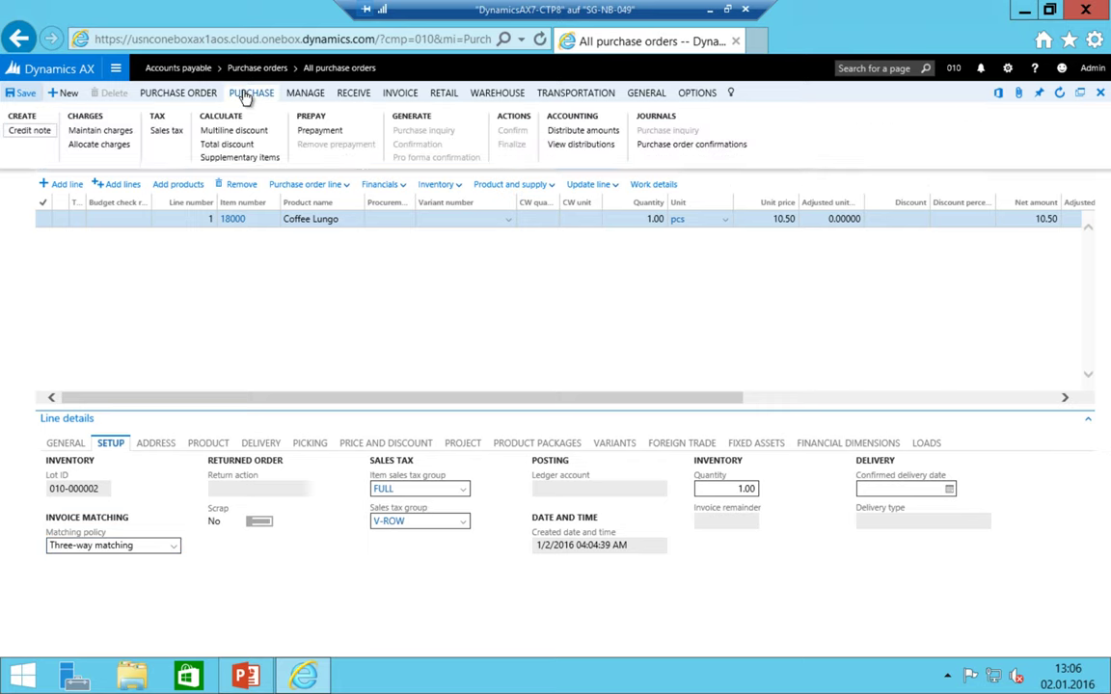
{"action": "left_click", "coordinate": [178, 135]}
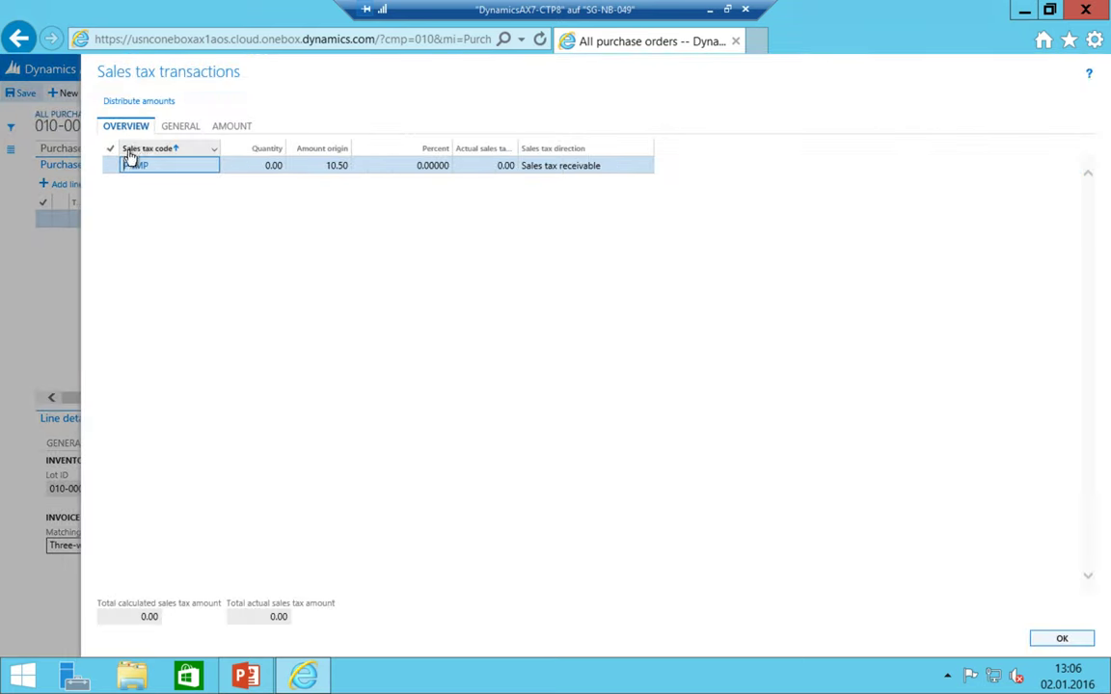
{"action": "left_click", "coordinate": [1060, 638]}
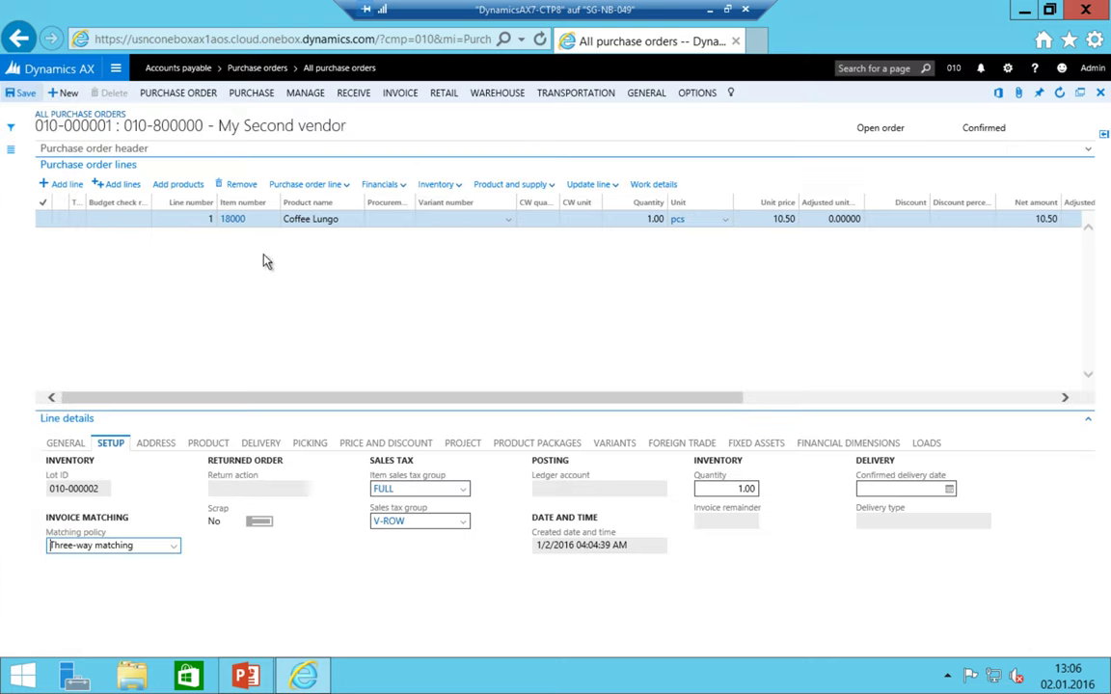
- Post the product receipt for the purchase order with product receipt number 123456789
{"action": "left_click", "coordinate": [349, 92]}
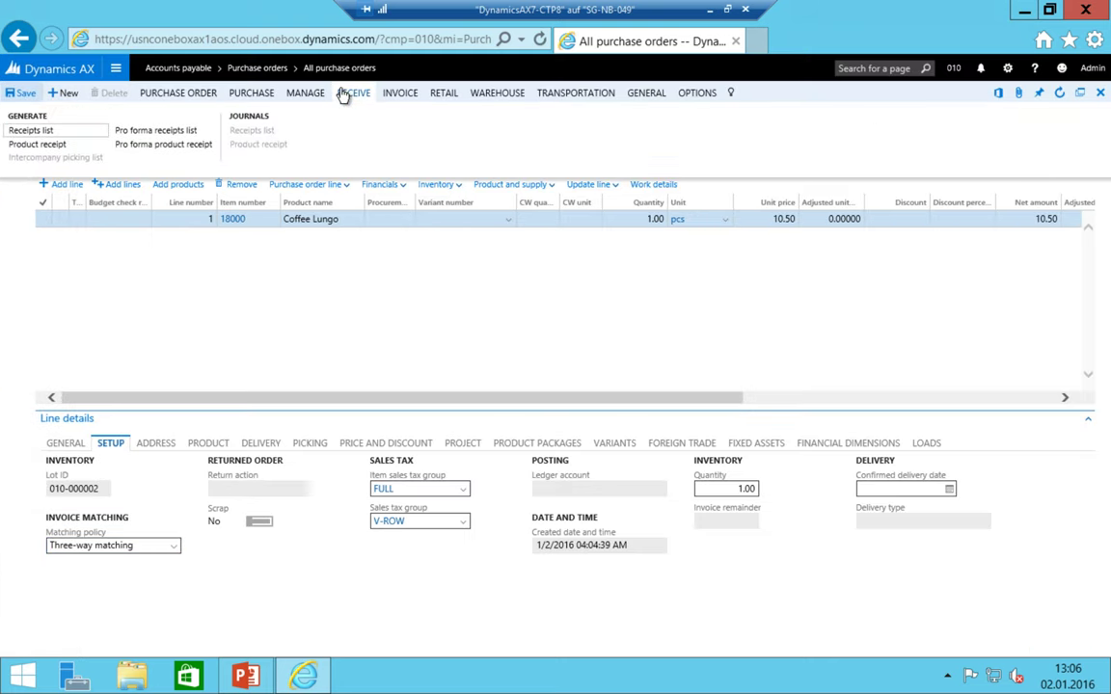
{"action": "left_click", "coordinate": [38, 145]}
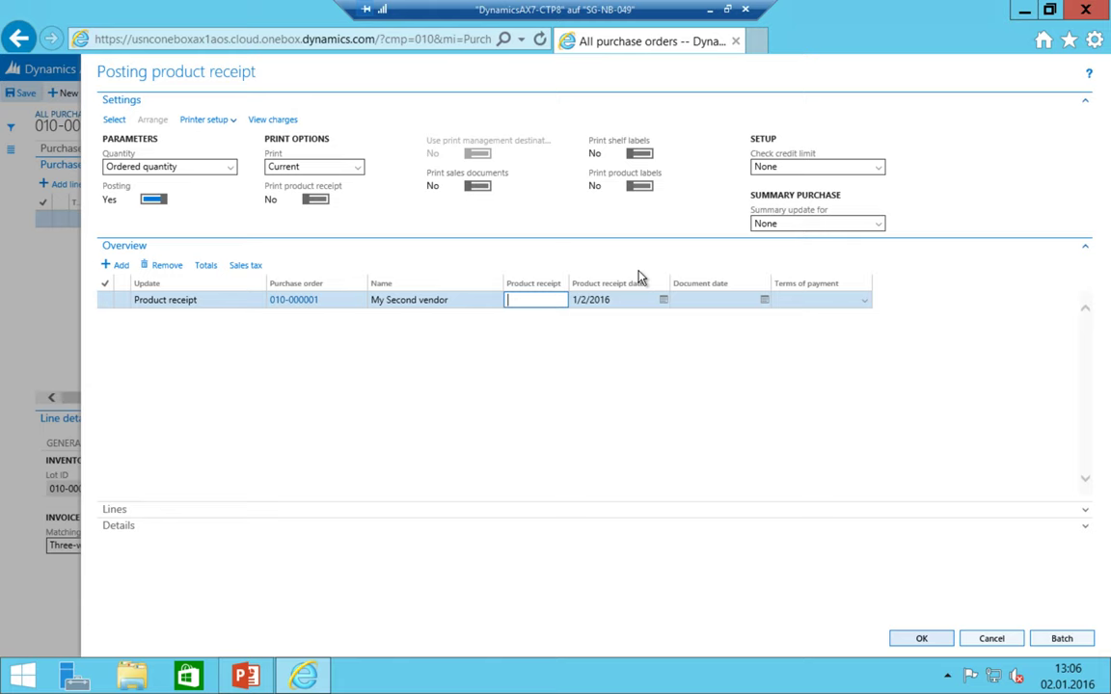
{"action": "type", "text": "123456789"}
{"action": "key", "text": "shift+Tab"}
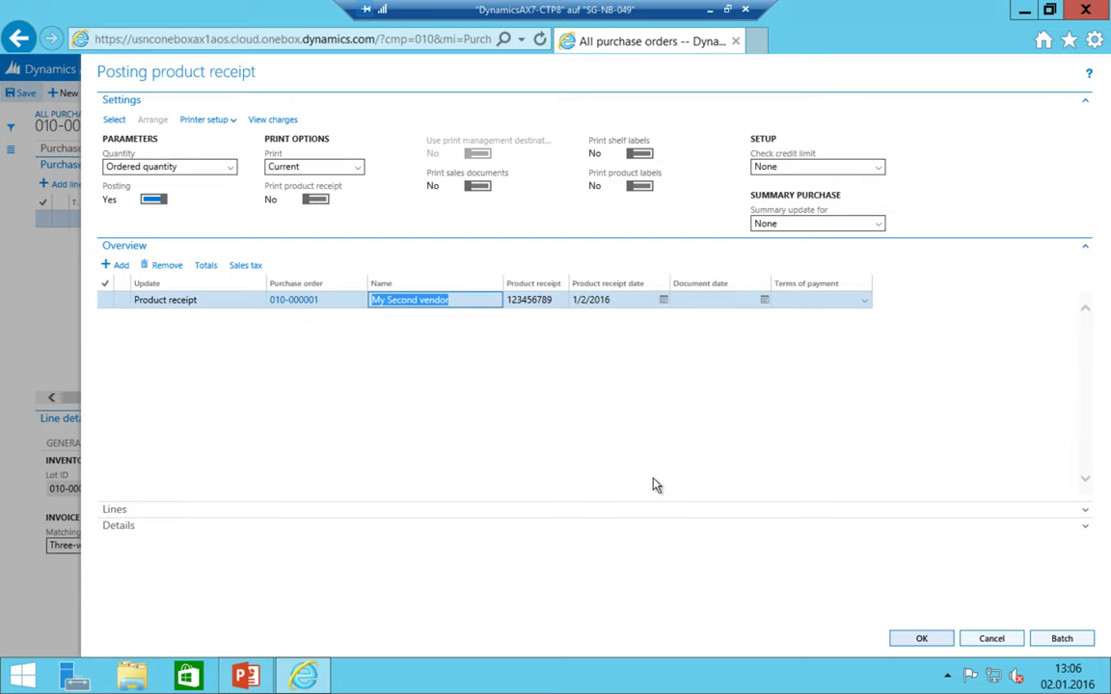
{"action": "left_click", "coordinate": [922, 637]}
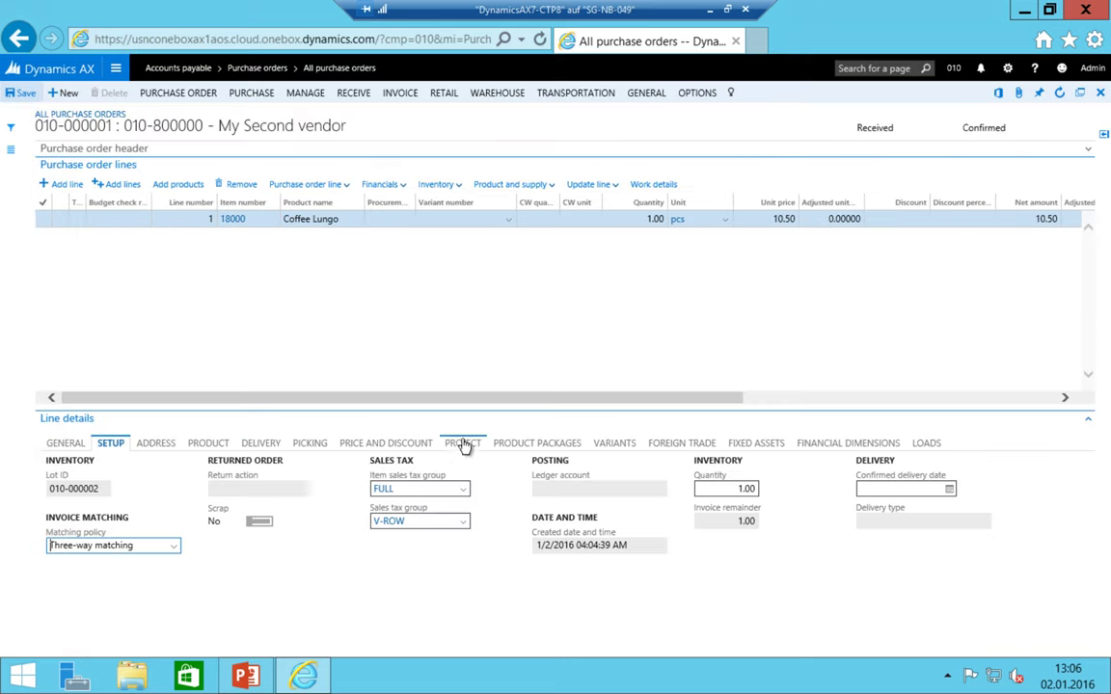
- Examine the voucher transactions of the posted product receipt from the product receipt journal and return to the purchase order
{"action": "left_click", "coordinate": [354, 93]}
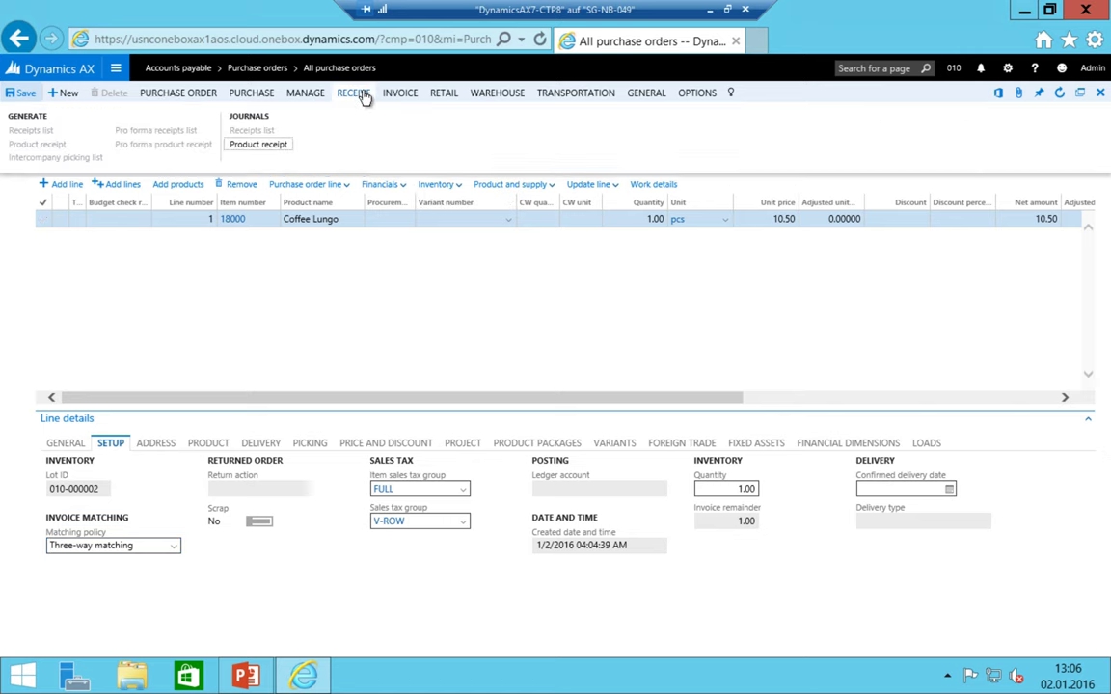
{"action": "left_click", "coordinate": [257, 144]}
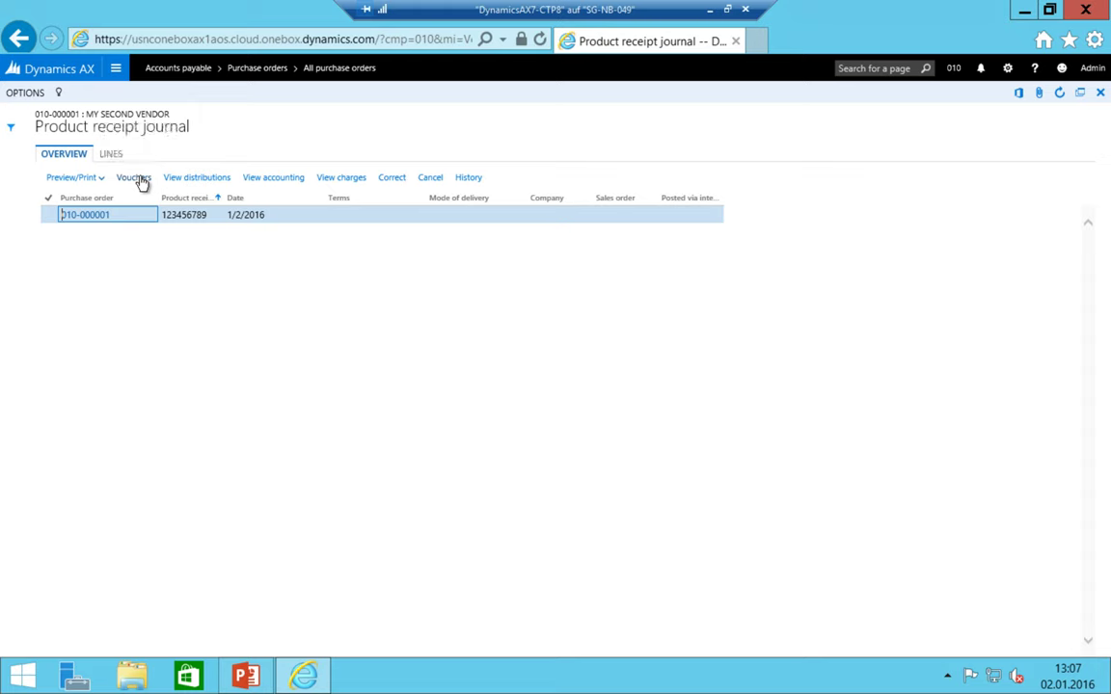
{"action": "left_click", "coordinate": [135, 179]}
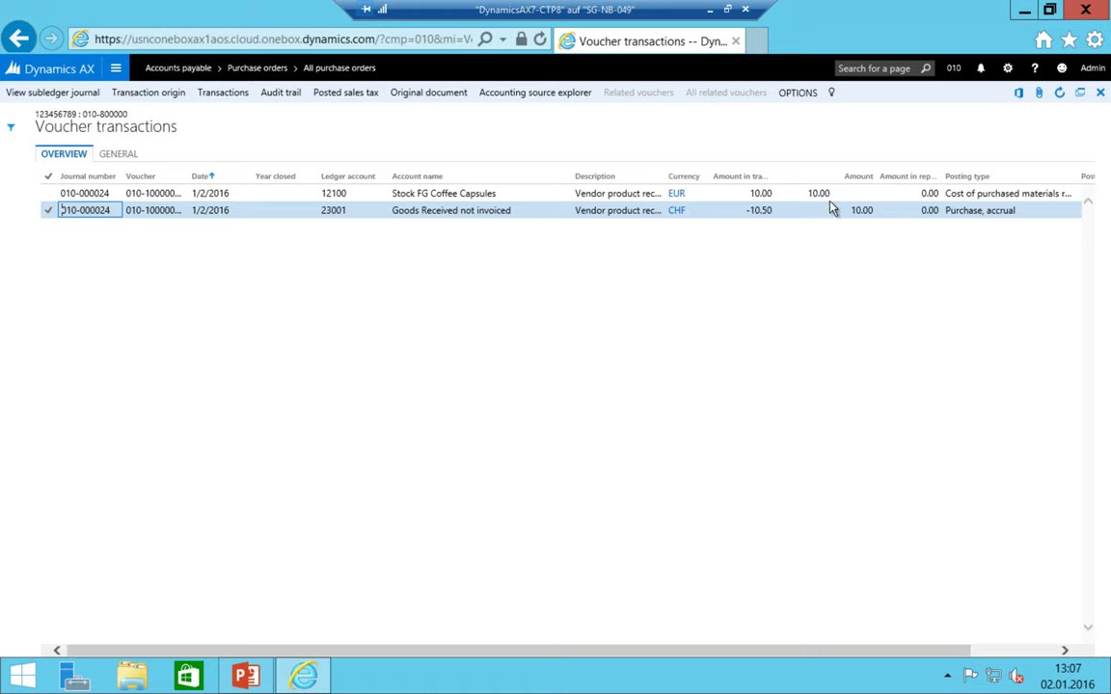
{"action": "left_click", "coordinate": [418, 192]}
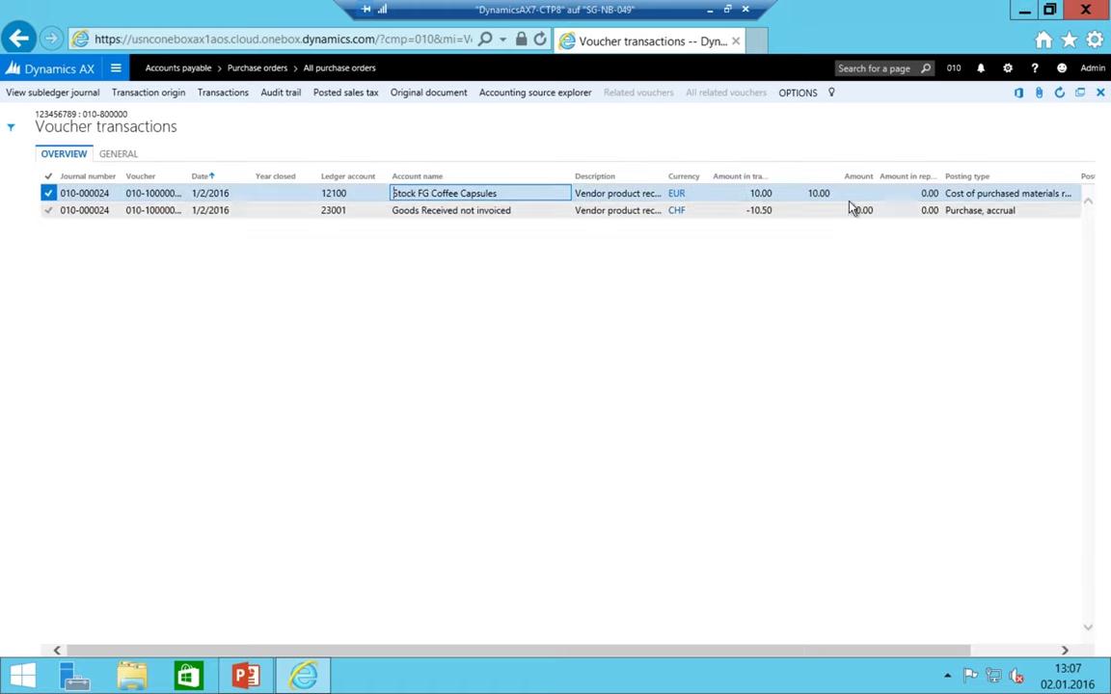
{"action": "left_click", "coordinate": [394, 209]}
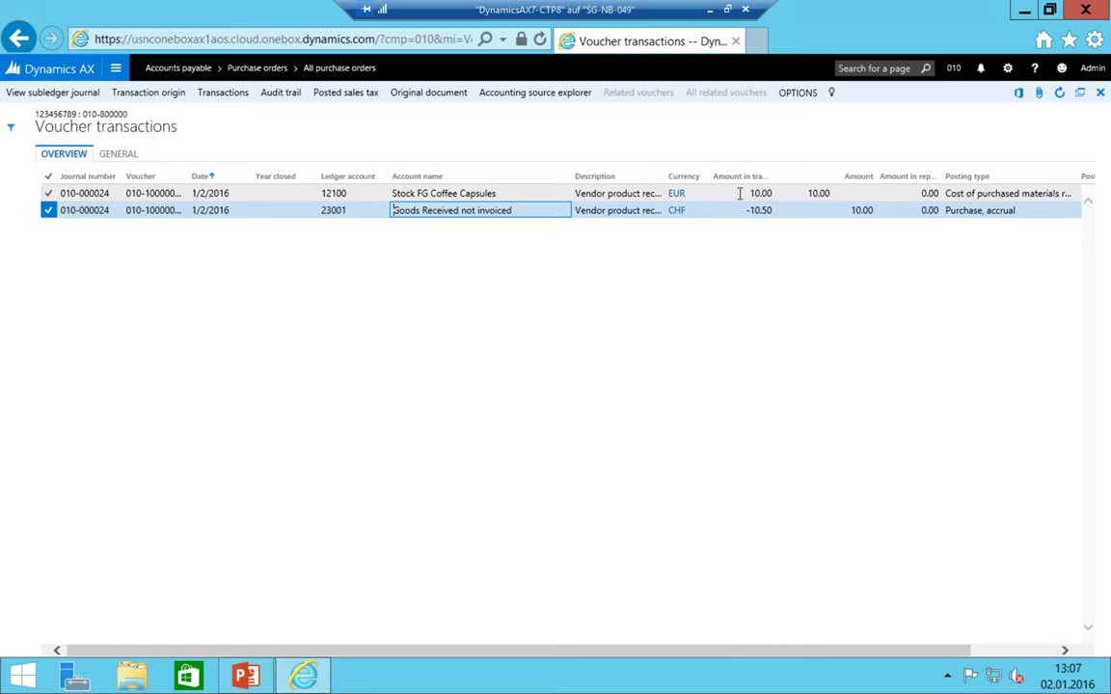
{"action": "left_click", "coordinate": [618, 193]}
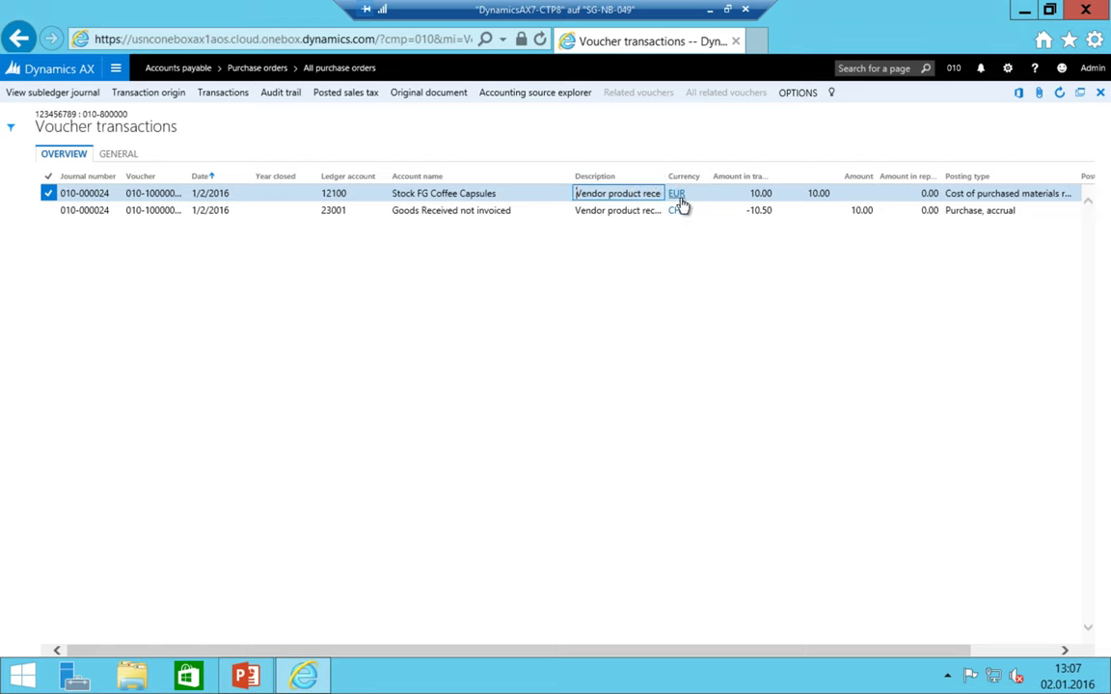
{"action": "left_click", "coordinate": [19, 41]}
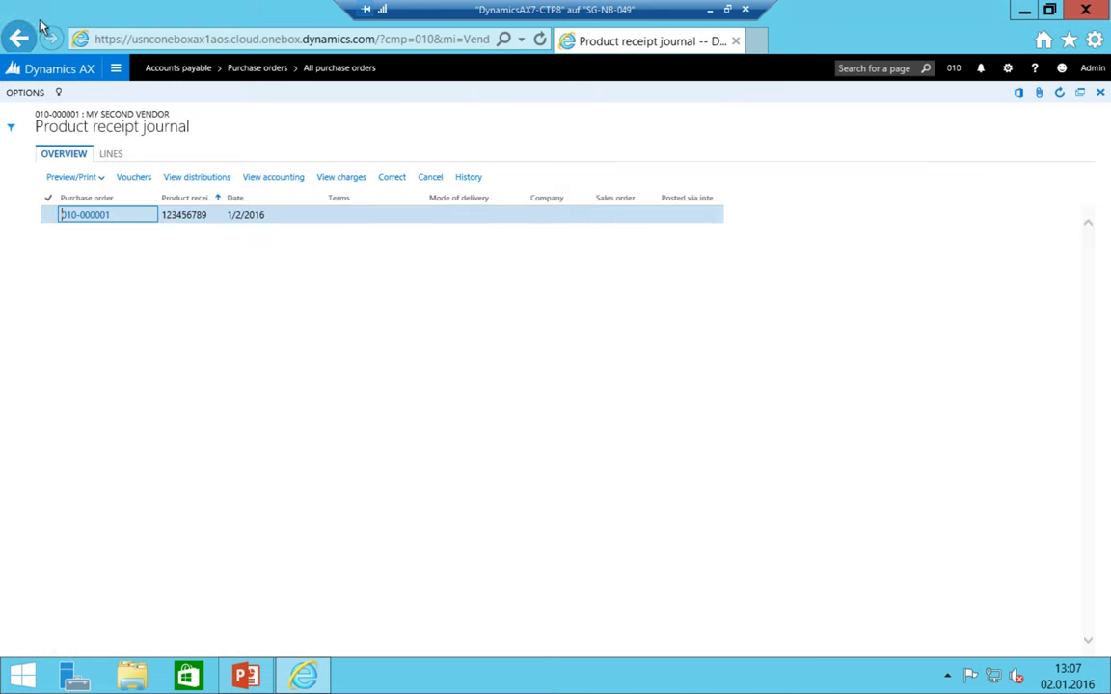
{"action": "left_click", "coordinate": [21, 38]}
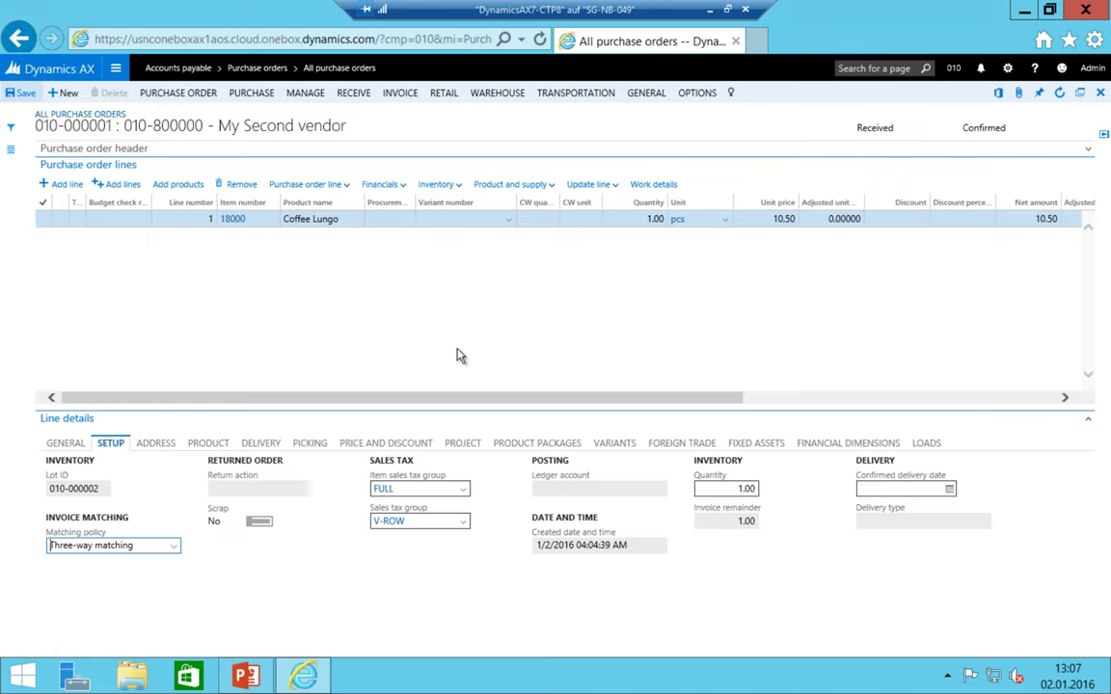
- Create a vendor invoice from the purchase order with invoice number 142584875
{"action": "left_click", "coordinate": [402, 92]}
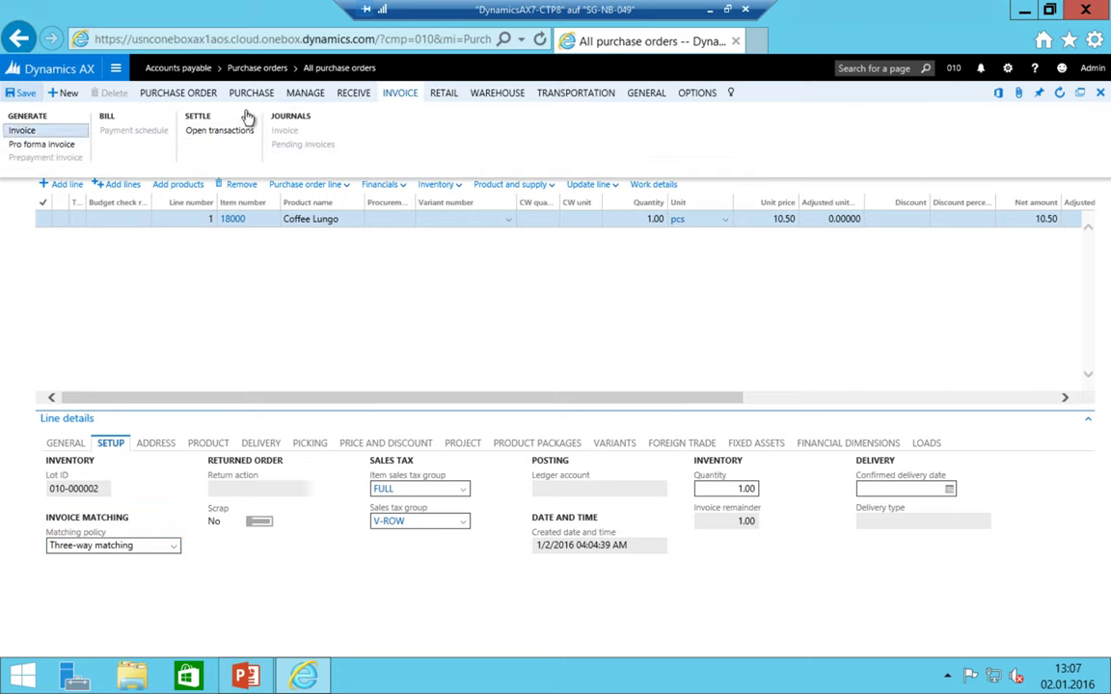
{"action": "left_click", "coordinate": [27, 131]}
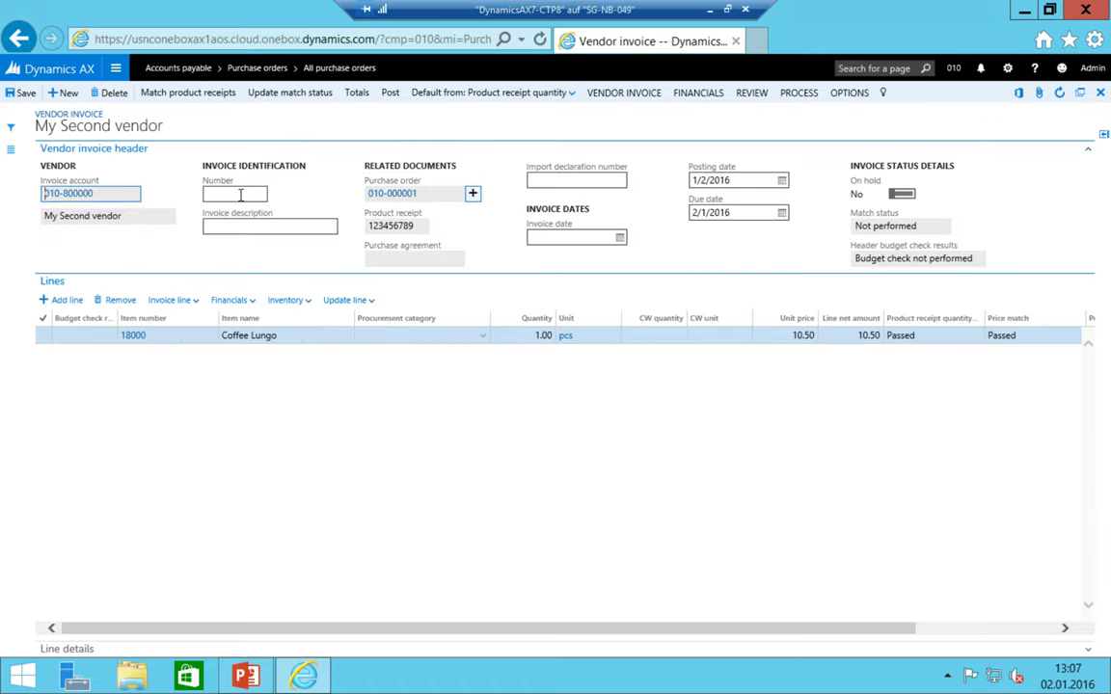
{"action": "left_click", "coordinate": [251, 195]}
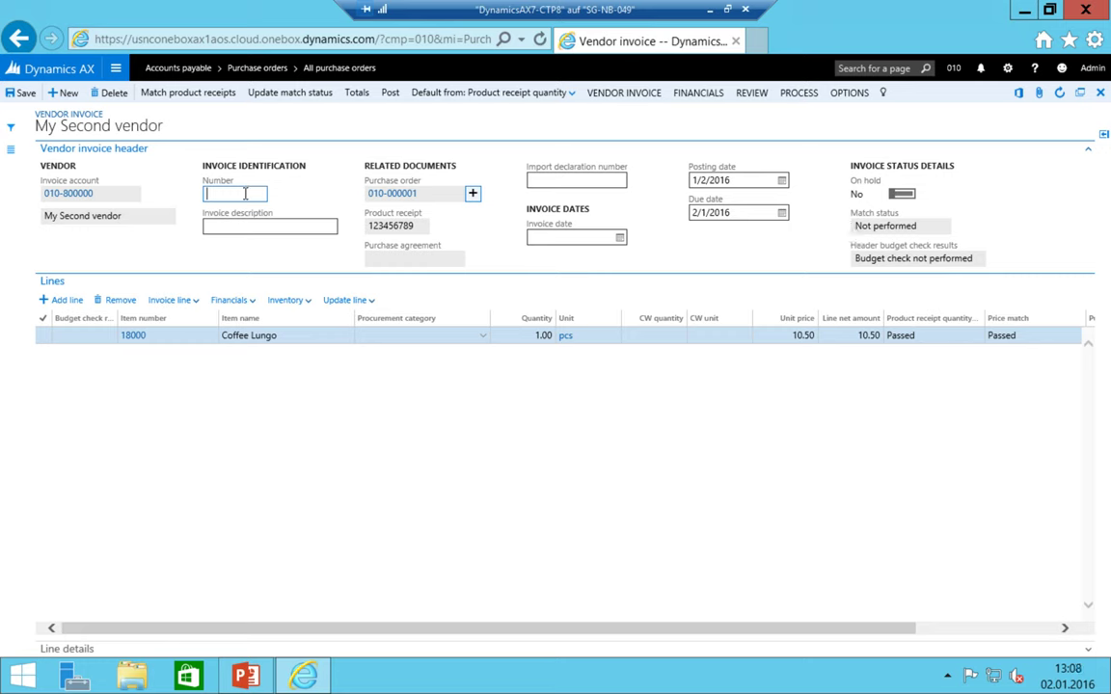
{"action": "type", "text": "142584875"}
{"action": "key", "text": "Tab"}
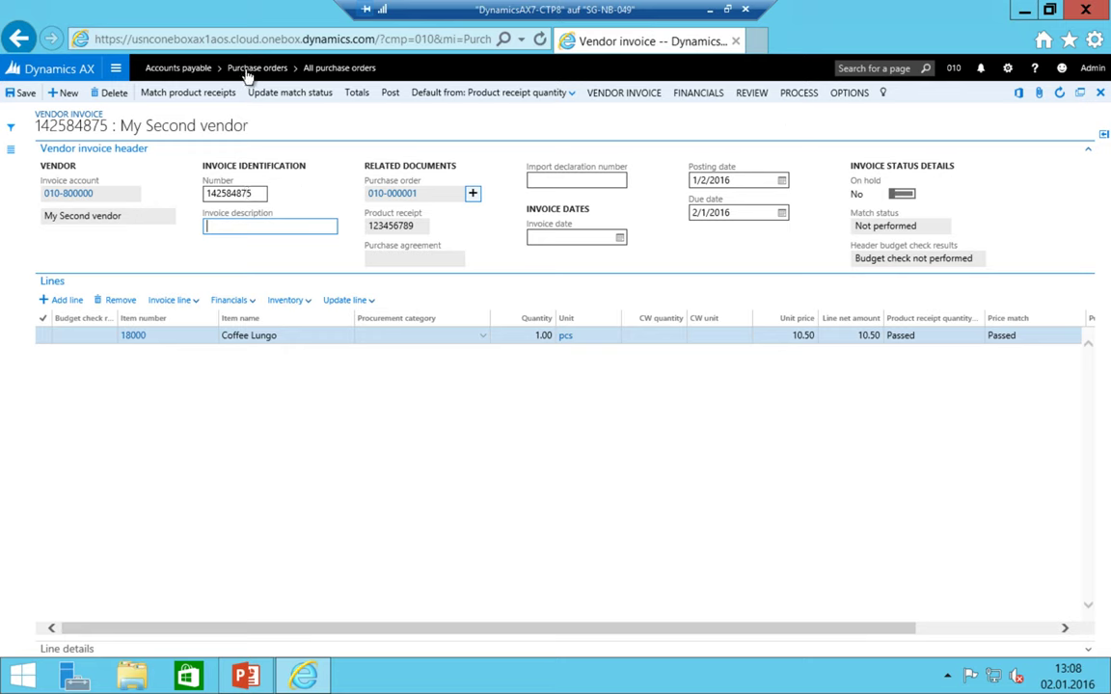
- Review the vendor invoice's totals, including the invoice amount
{"action": "left_click", "coordinate": [357, 92]}
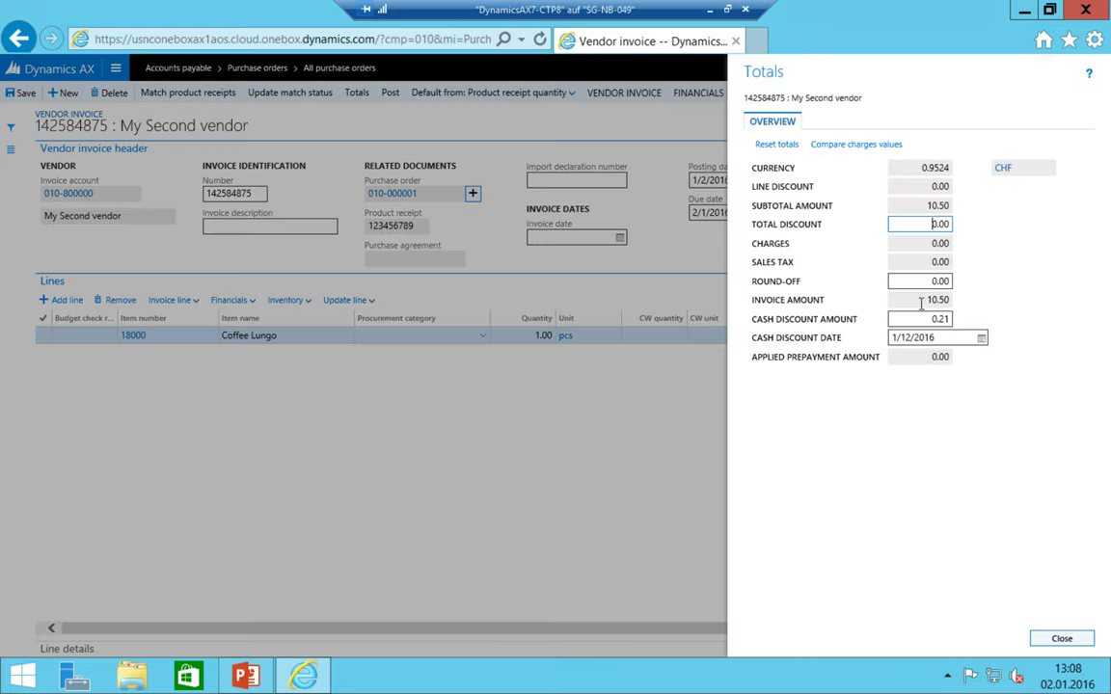
{"action": "left_click", "coordinate": [921, 300]}
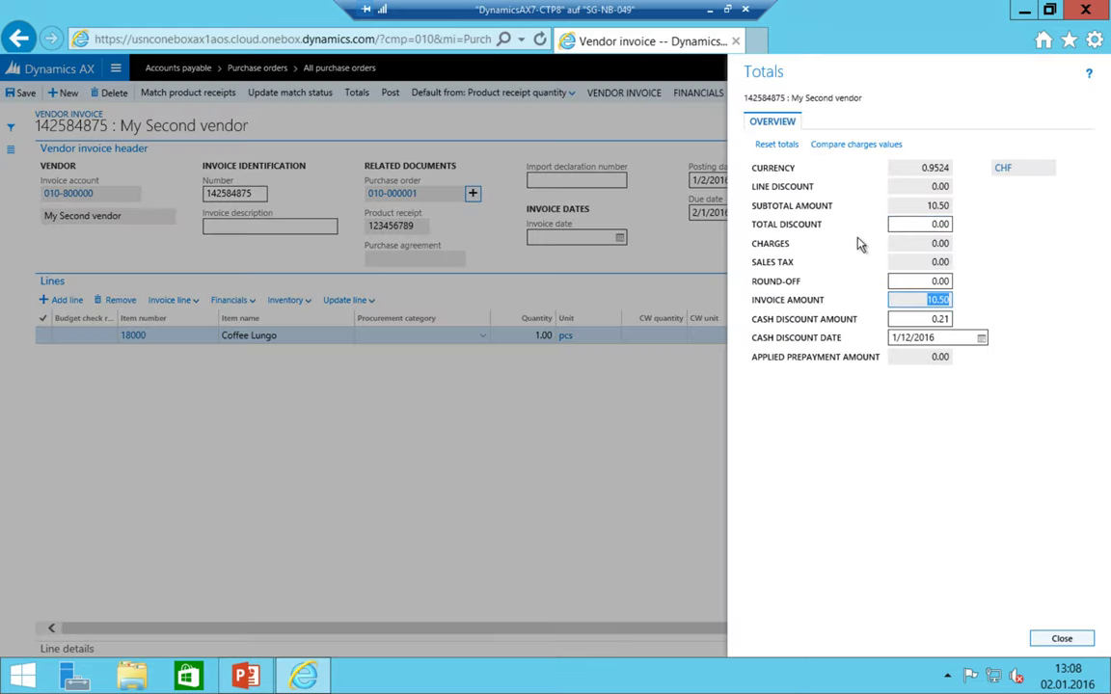
{"action": "left_click", "coordinate": [1093, 639]}
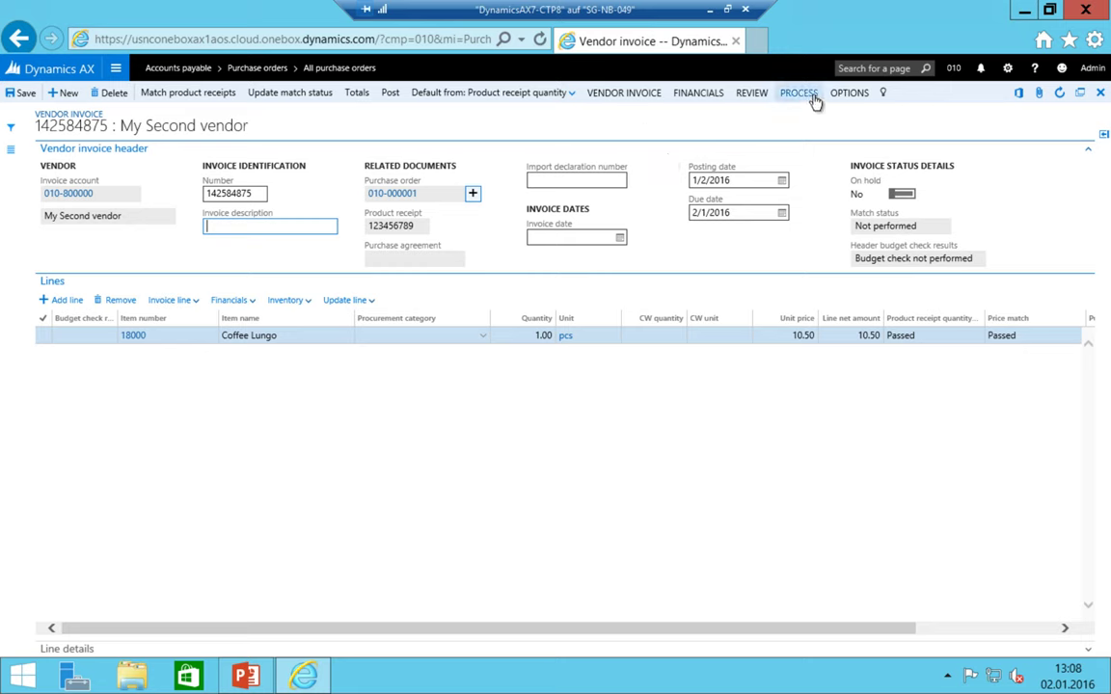
- Try to post the vendor invoice
{"action": "left_click", "coordinate": [390, 94]}
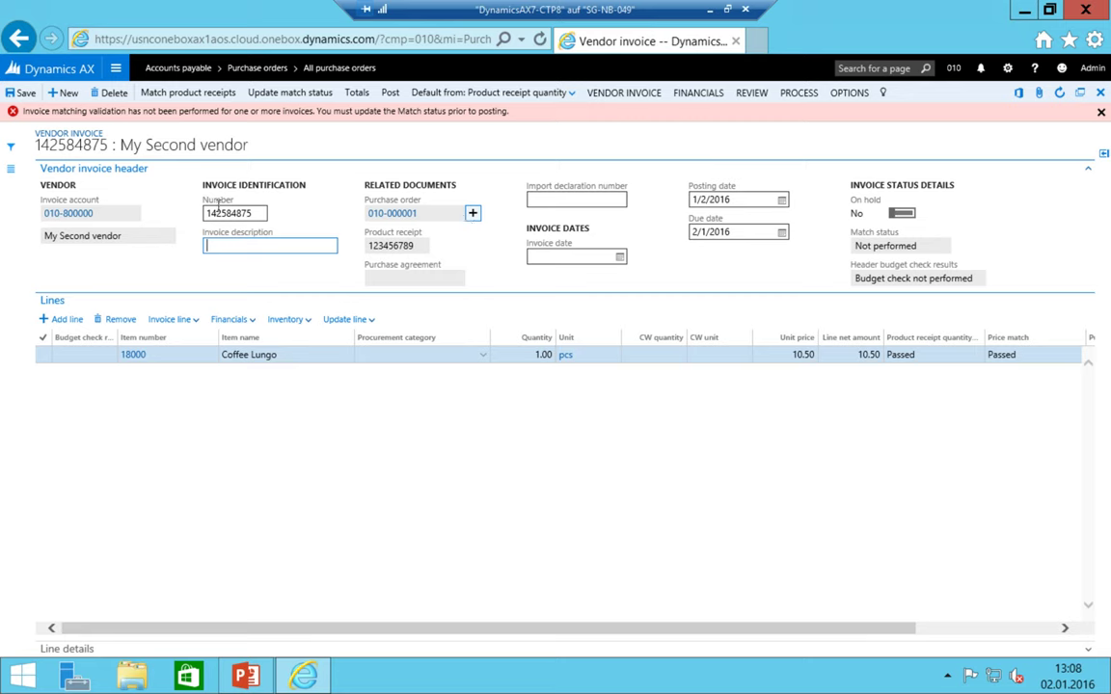
{"action": "left_click", "coordinate": [86, 218]}
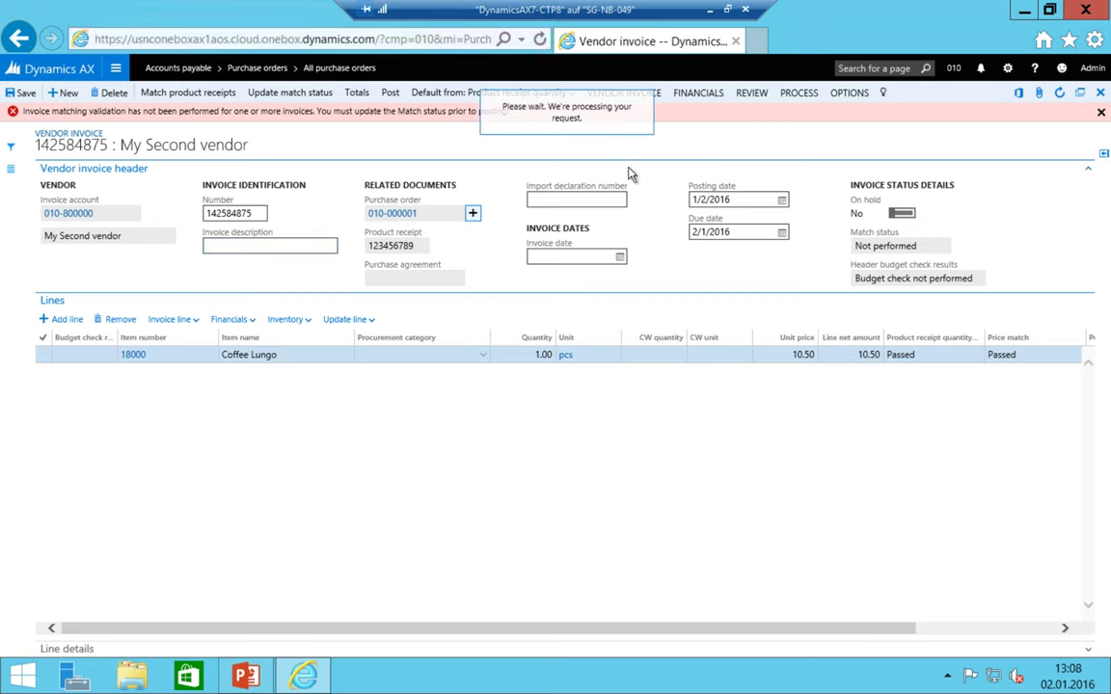
{"action": "left_click", "coordinate": [20, 39]}
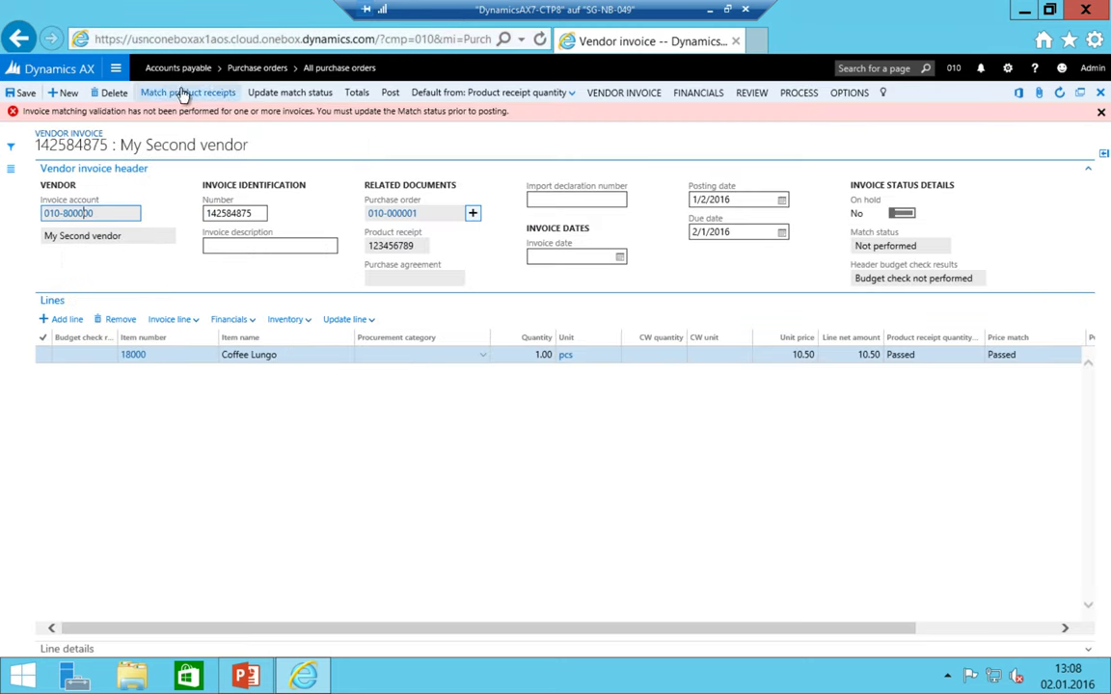
- Match product receipt 123456789 to the vendor invoice and update the invoice's match status
{"action": "left_click", "coordinate": [193, 92]}
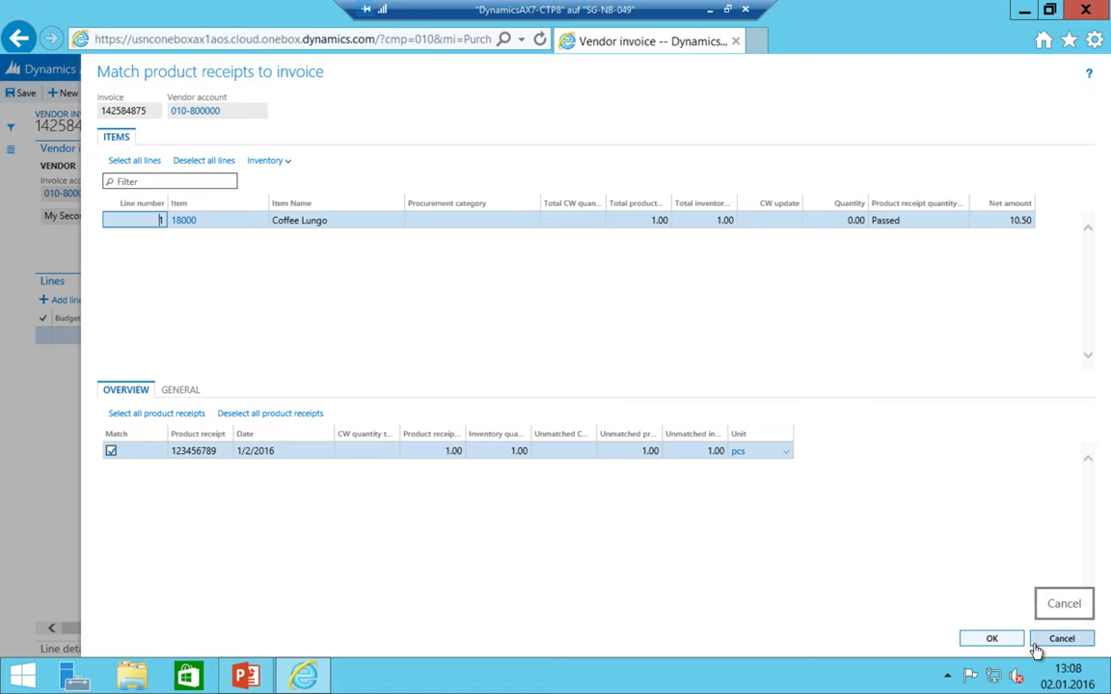
{"action": "left_click", "coordinate": [990, 639]}
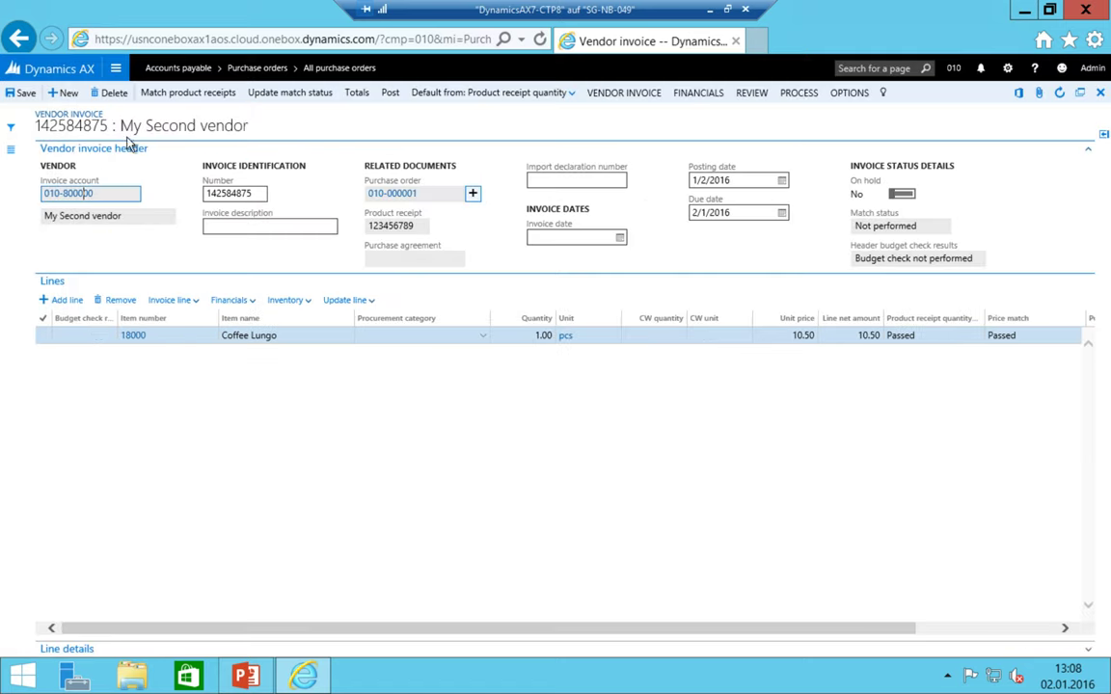
{"action": "left_click", "coordinate": [259, 225]}
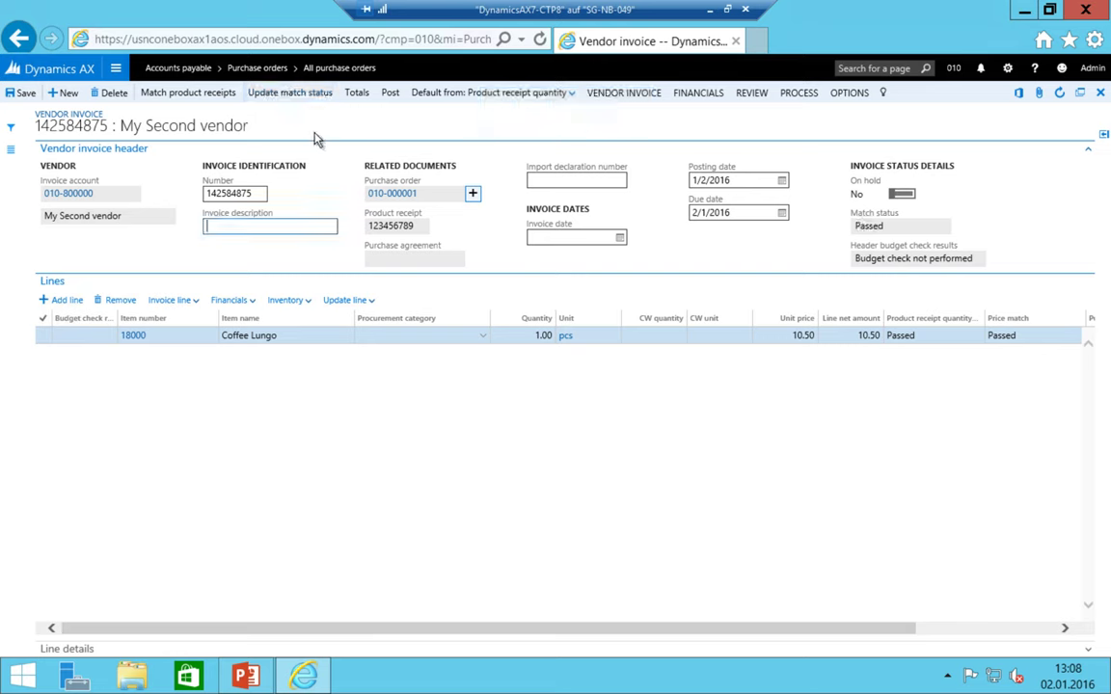
- Check the default quantity options for the invoice lines, keeping Product receipt quantity
{"action": "left_click", "coordinate": [572, 94]}
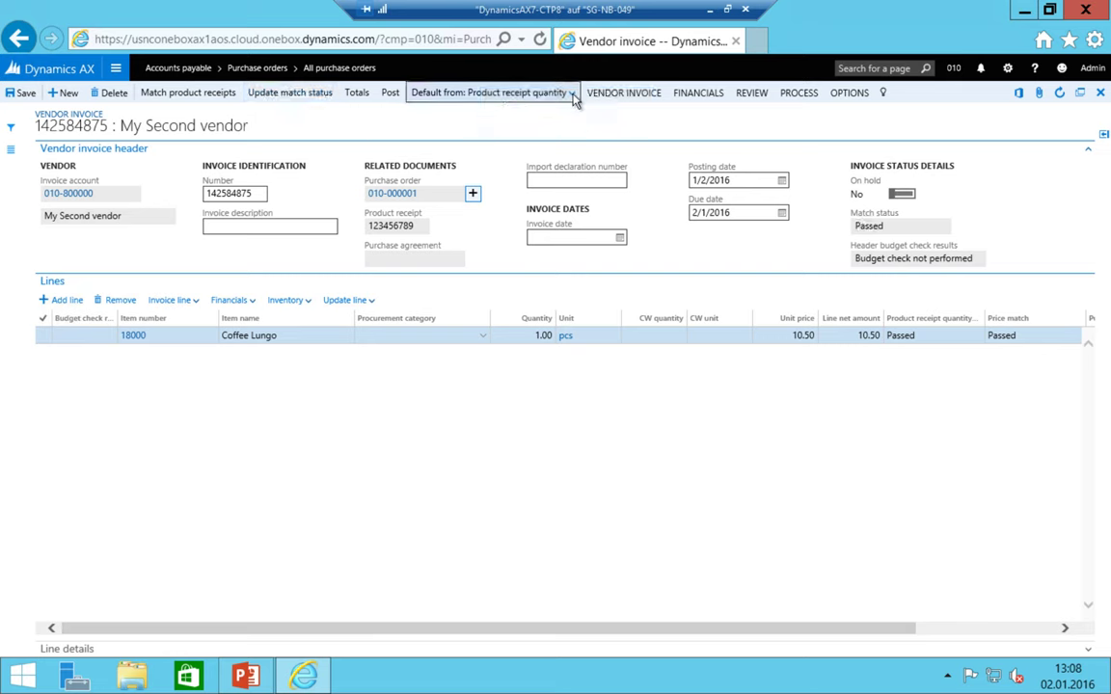
{"action": "left_click", "coordinate": [541, 155]}
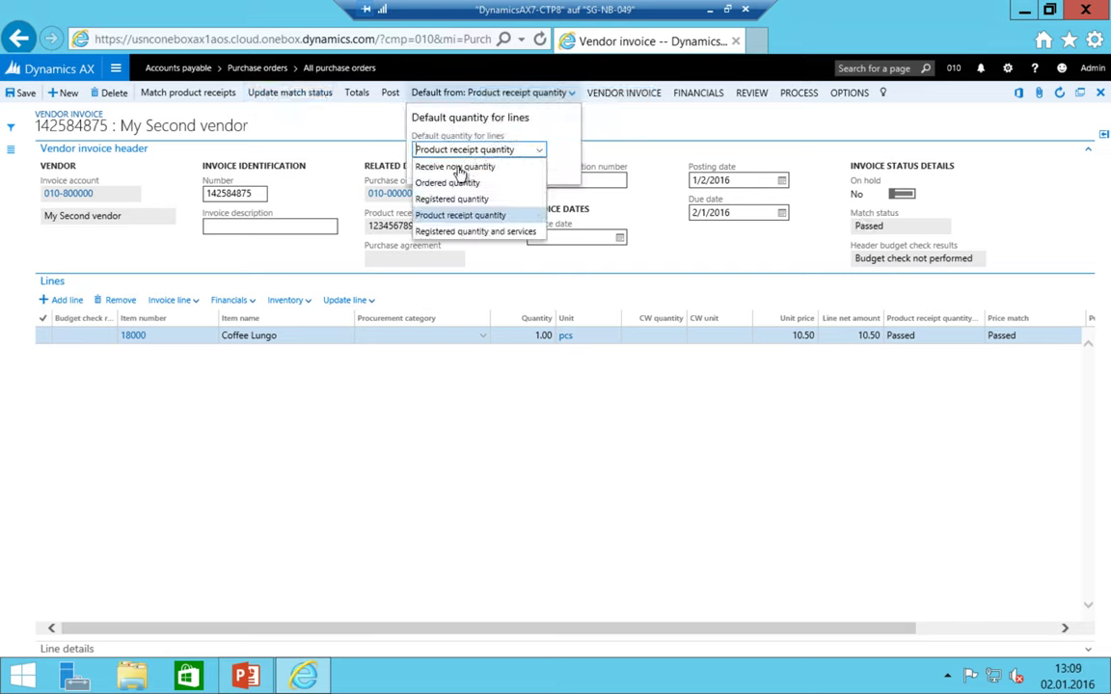
{"action": "left_click", "coordinate": [451, 217]}
{"action": "left_click", "coordinate": [443, 173]}
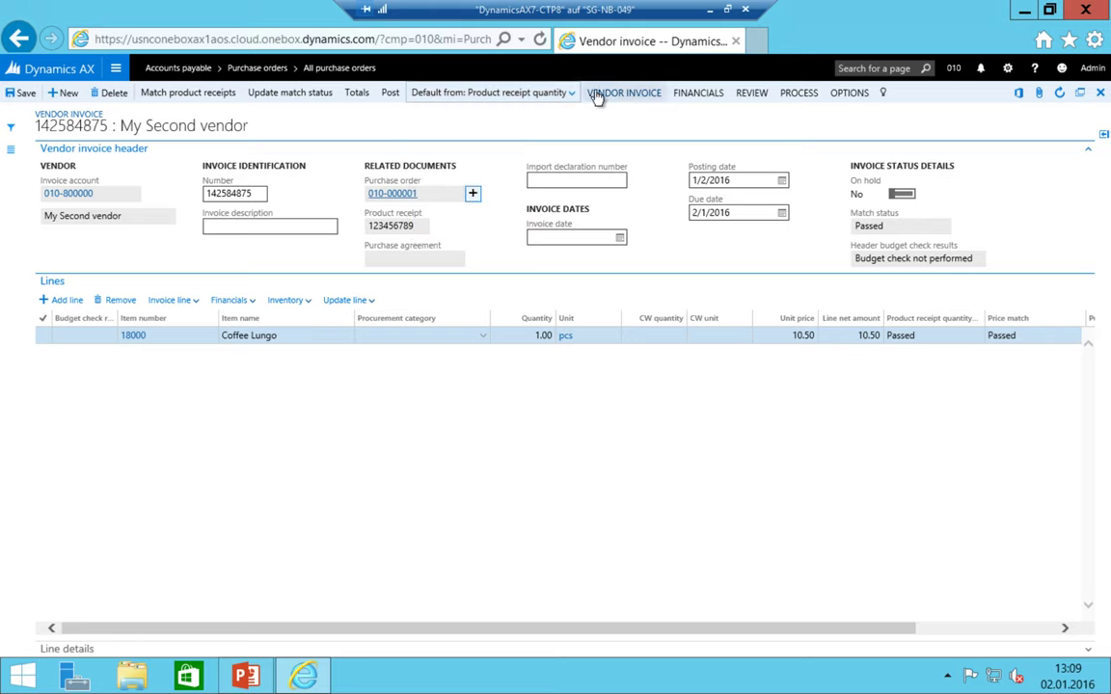
- Post the vendor invoice and check the posting message and the purchase order's status
{"action": "left_click", "coordinate": [390, 95]}
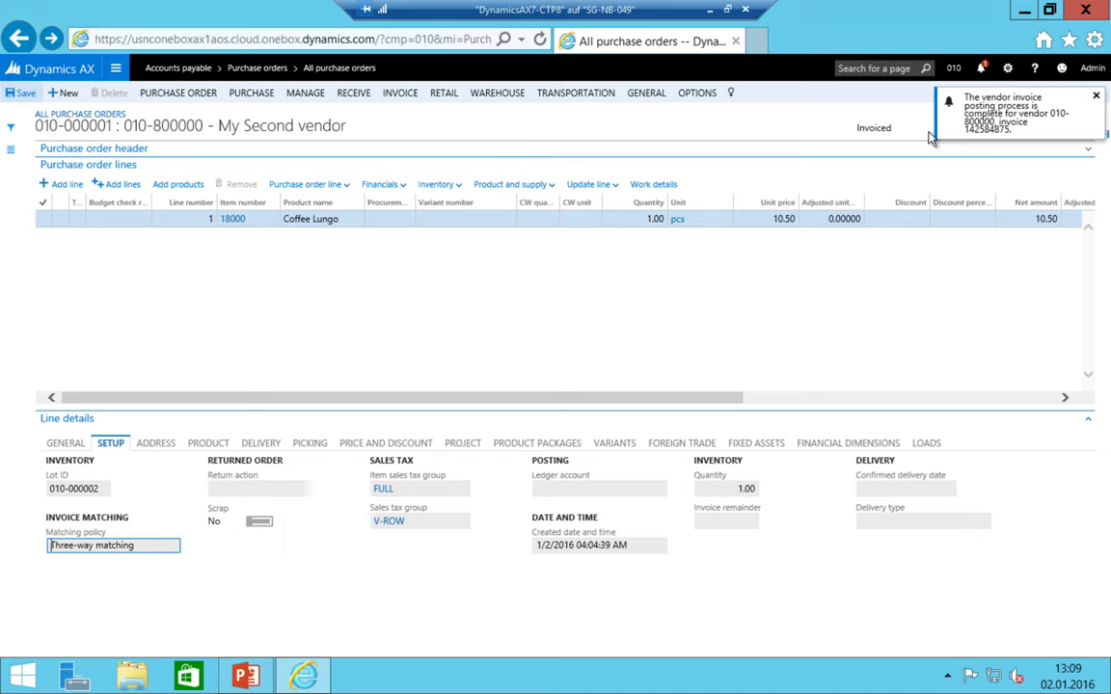
{"action": "left_click", "coordinate": [996, 130]}
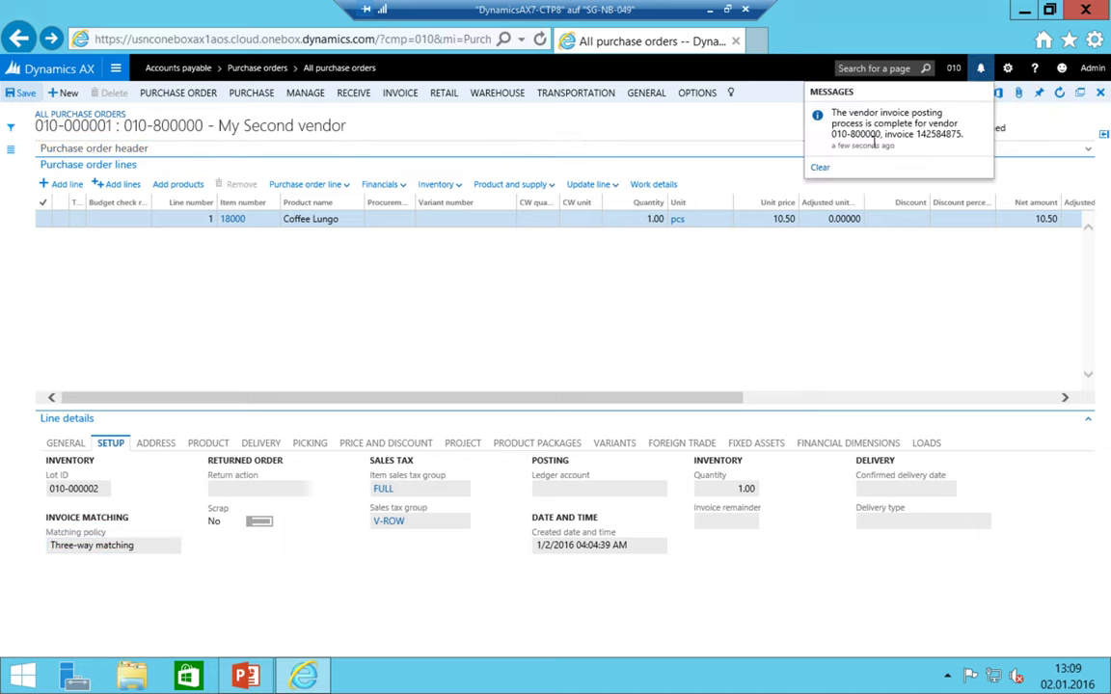
{"action": "left_click_drag", "start_coordinate": [850, 134], "coordinate": [958, 127]}
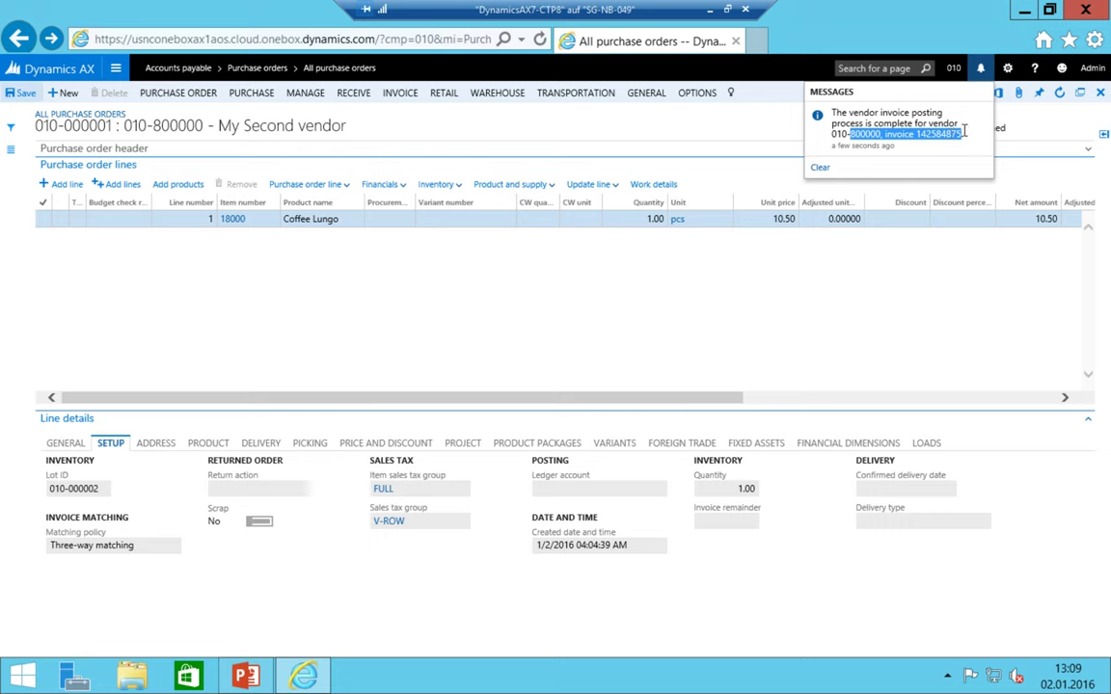
{"action": "left_click_drag", "start_coordinate": [831, 119], "coordinate": [965, 136]}
{"action": "left_click", "coordinate": [969, 148]}
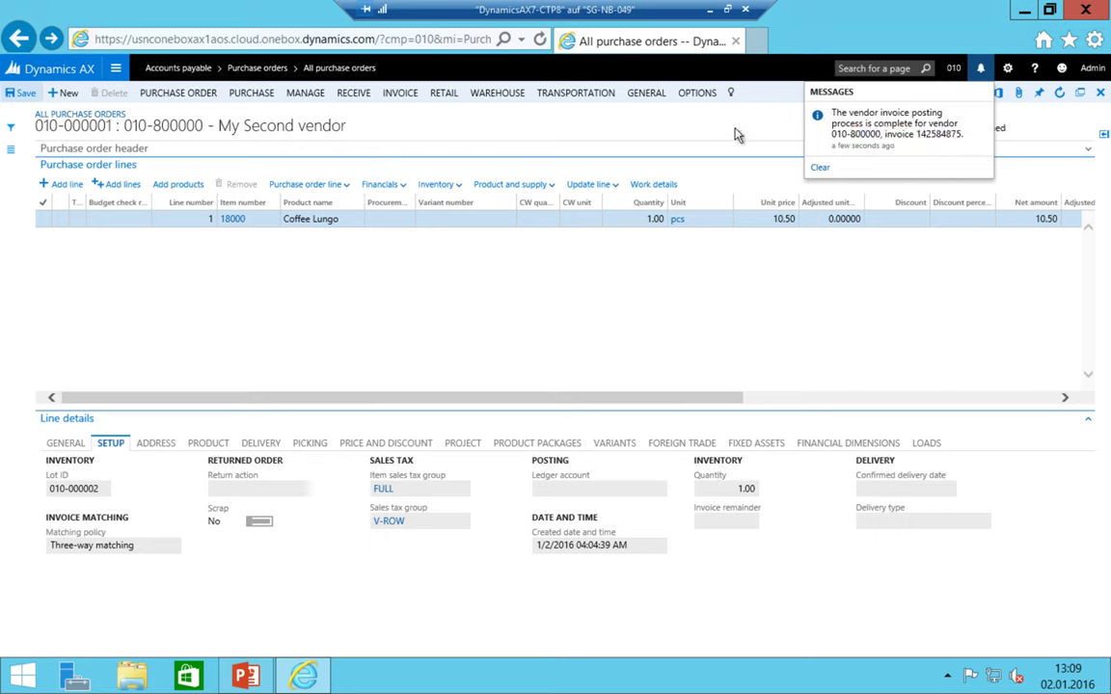
{"action": "left_click", "coordinate": [675, 130]}
{"action": "left_click", "coordinate": [865, 132]}
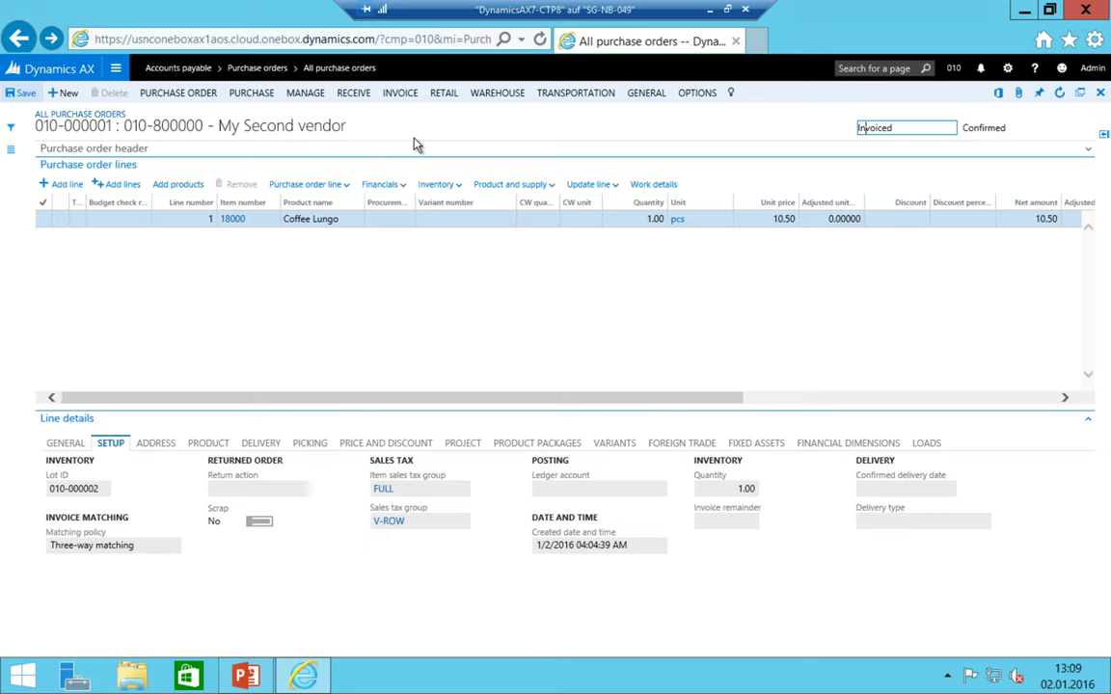
{"action": "left_click", "coordinate": [935, 127]}
{"action": "mouse_move", "coordinate": [886, 136]}
{"action": "left_mouse_down"}
{"action": "mouse_move", "coordinate": [851, 156]}
{"action": "mouse_move", "coordinate": [895, 134]}
{"action": "left_mouse_up"}
{"action": "left_click", "coordinate": [417, 112]}
- View the voucher of the Coffee Lungo purchase order's posted invoice from its invoice journal
{"action": "left_click", "coordinate": [399, 94]}
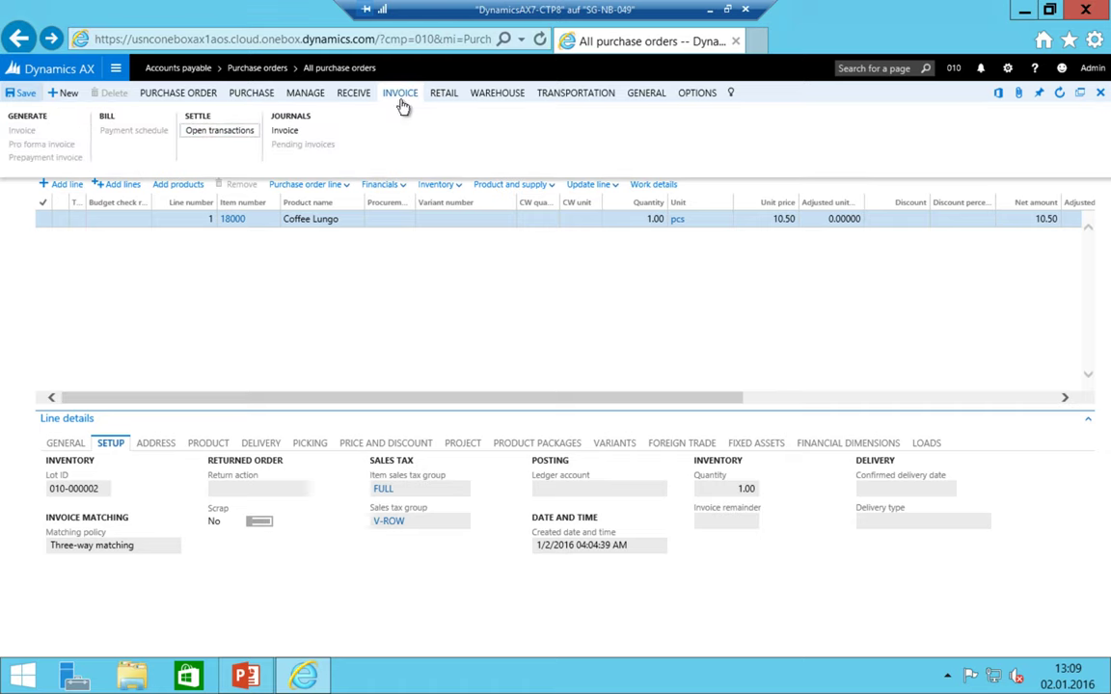
{"action": "left_click", "coordinate": [285, 132]}
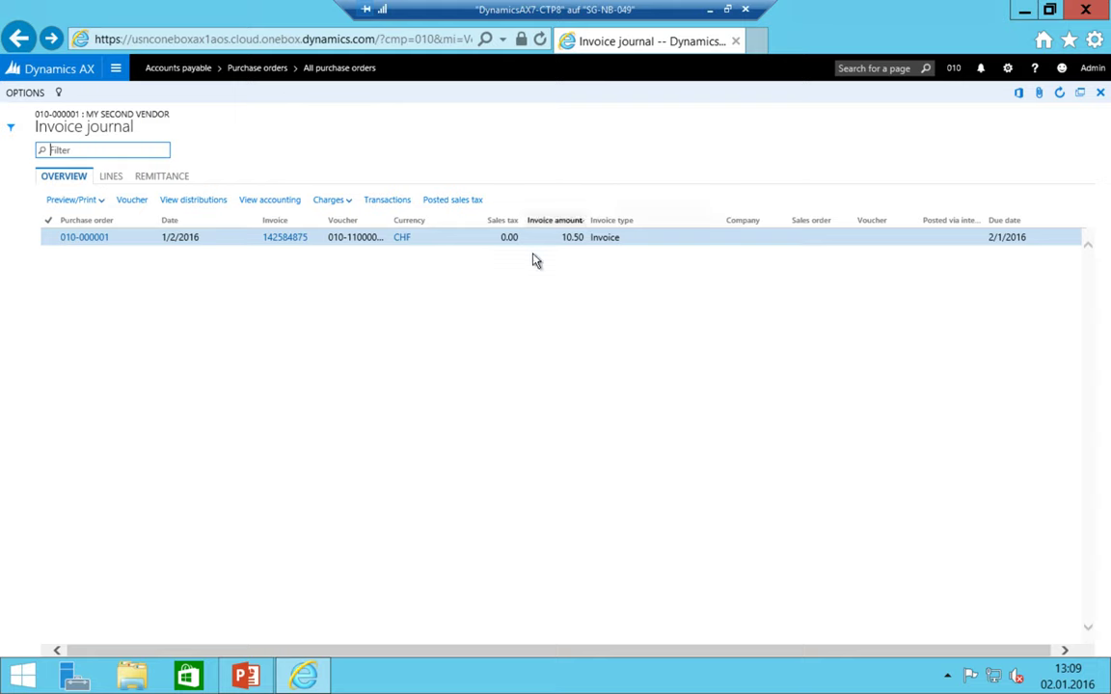
{"action": "left_click", "coordinate": [132, 202]}
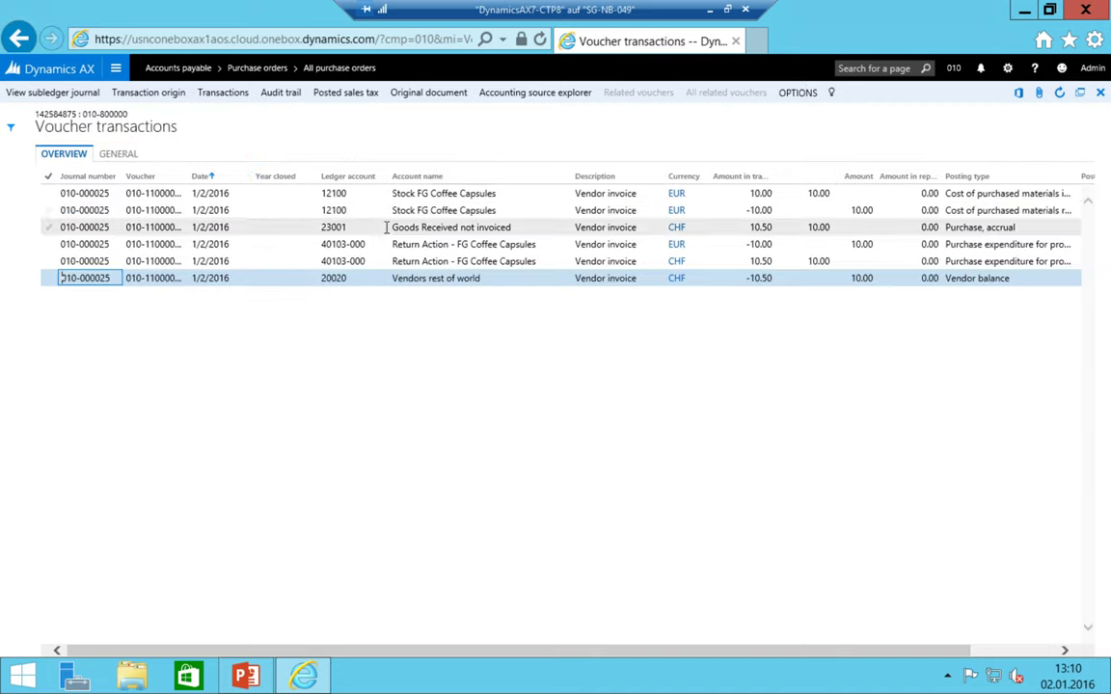
- Examine the invoice voucher's ledger lines for stock, goods received not invoiced, return action and vendor balance
{"action": "left_click", "coordinate": [412, 211]}
{"action": "left_click", "coordinate": [47, 211]}
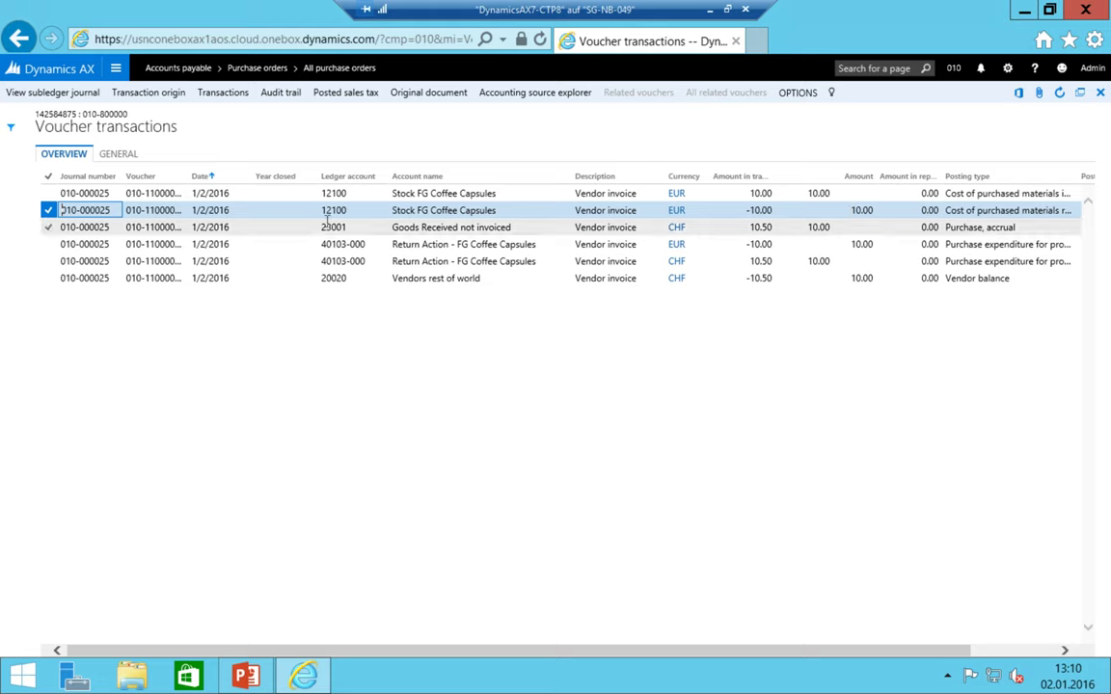
{"action": "left_click", "coordinate": [47, 227]}
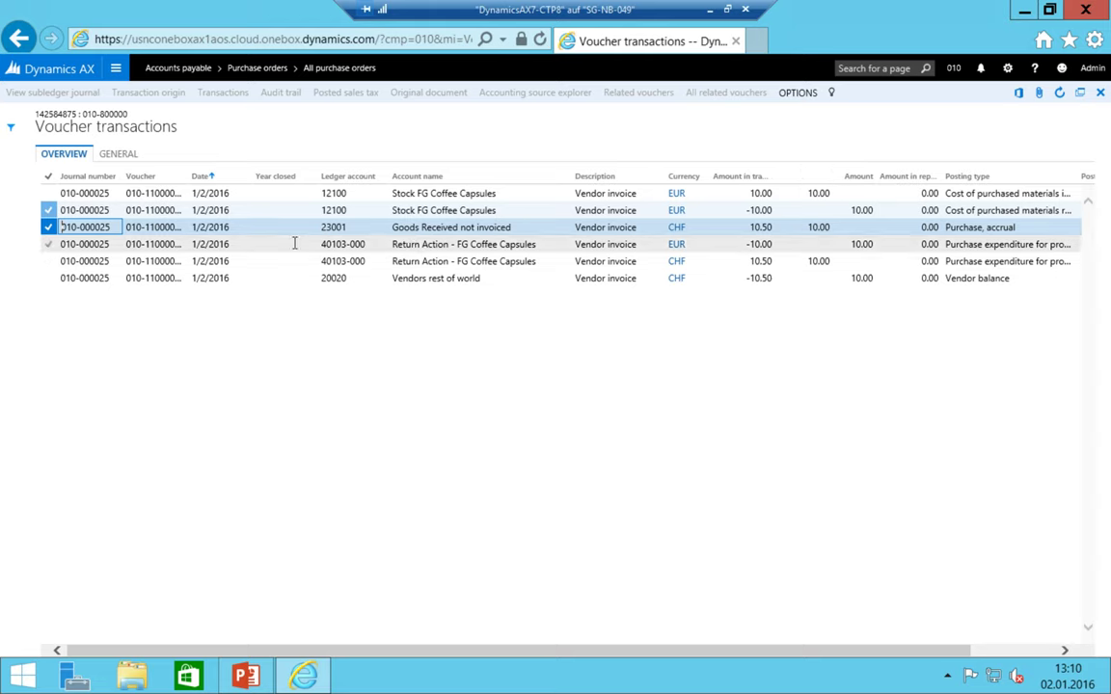
{"action": "left_click", "coordinate": [159, 244]}
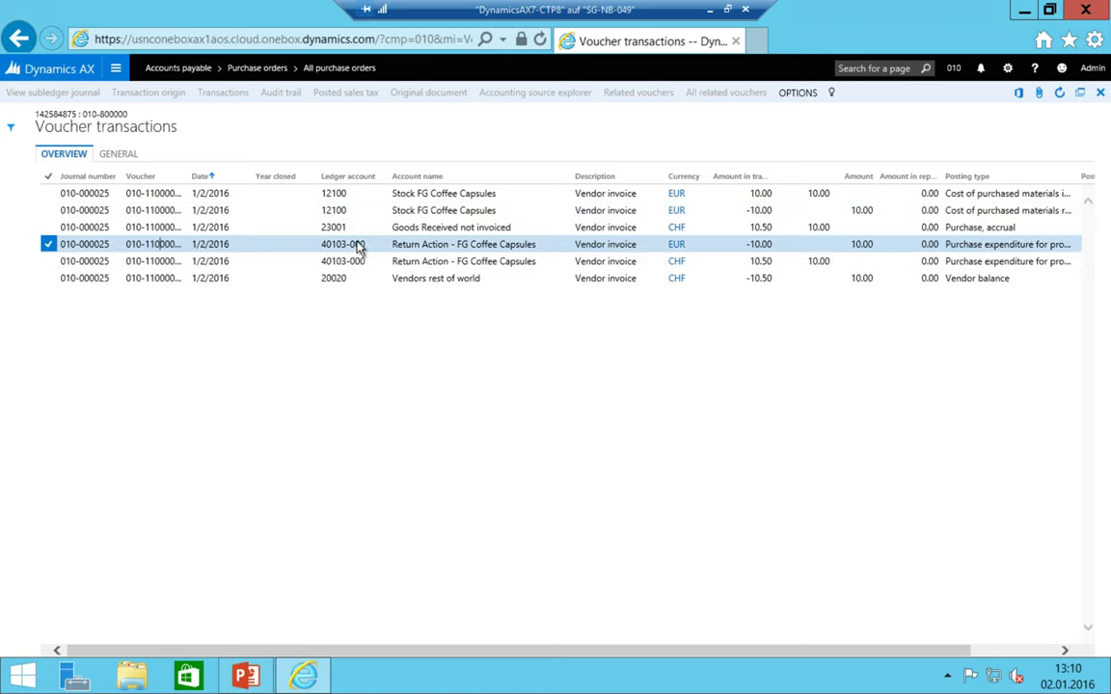
{"action": "left_click", "coordinate": [48, 260]}
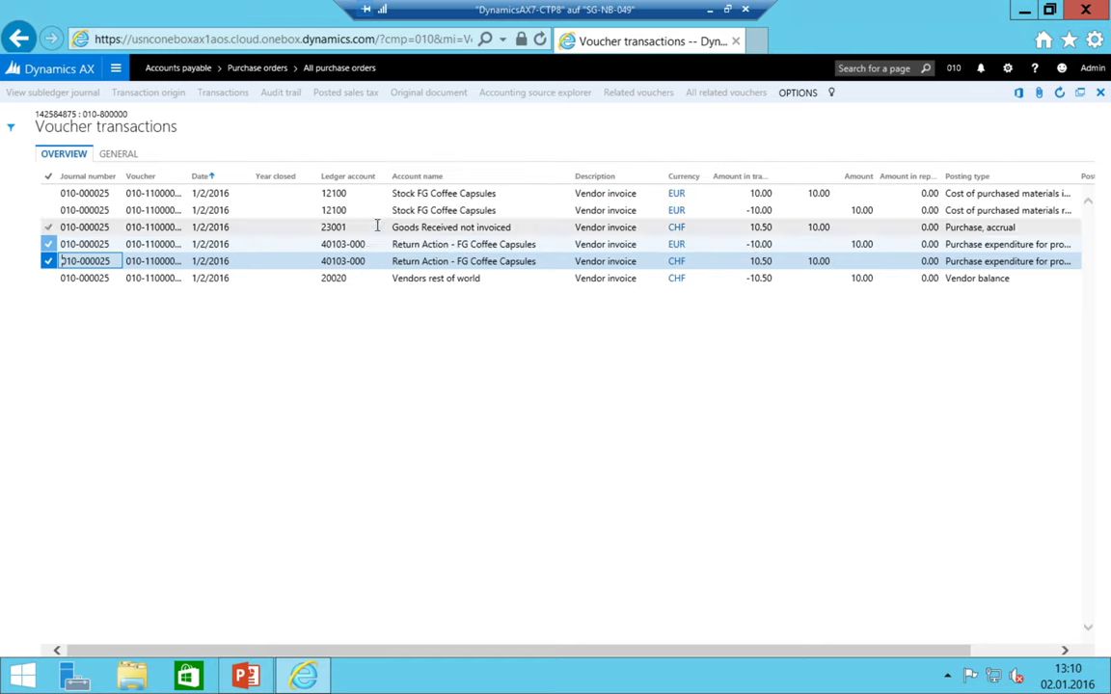
{"action": "left_click", "coordinate": [96, 194]}
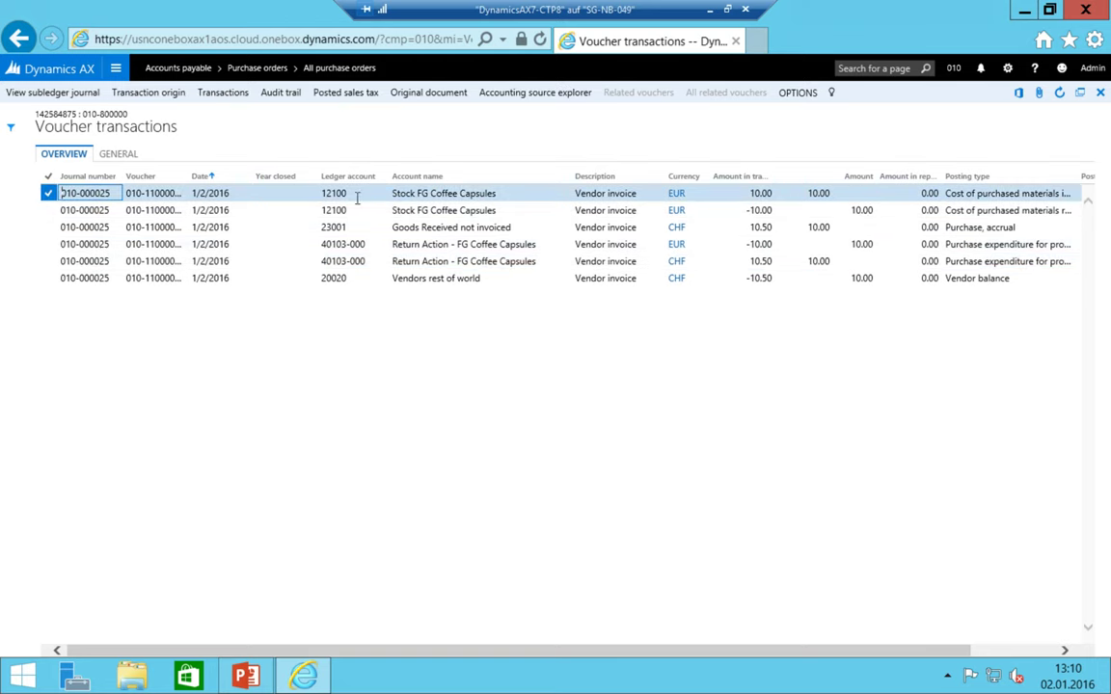
{"action": "left_click", "coordinate": [46, 278]}
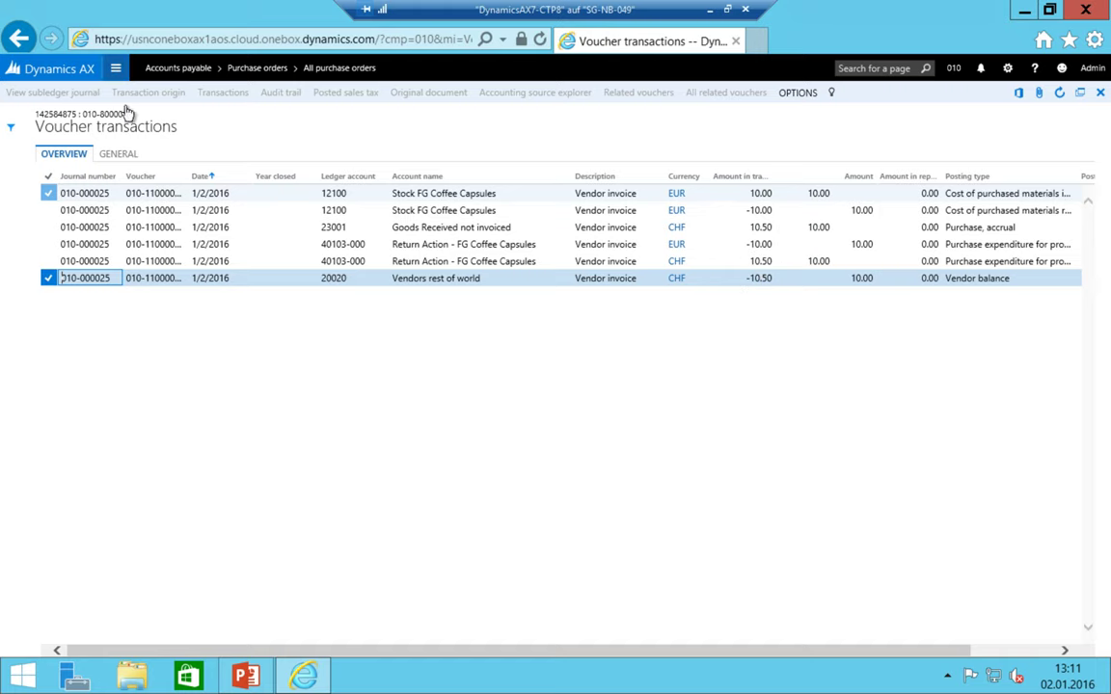
- Return to the list of all purchase orders and check the order's vendor account and invoice account
{"action": "left_click", "coordinate": [21, 39]}
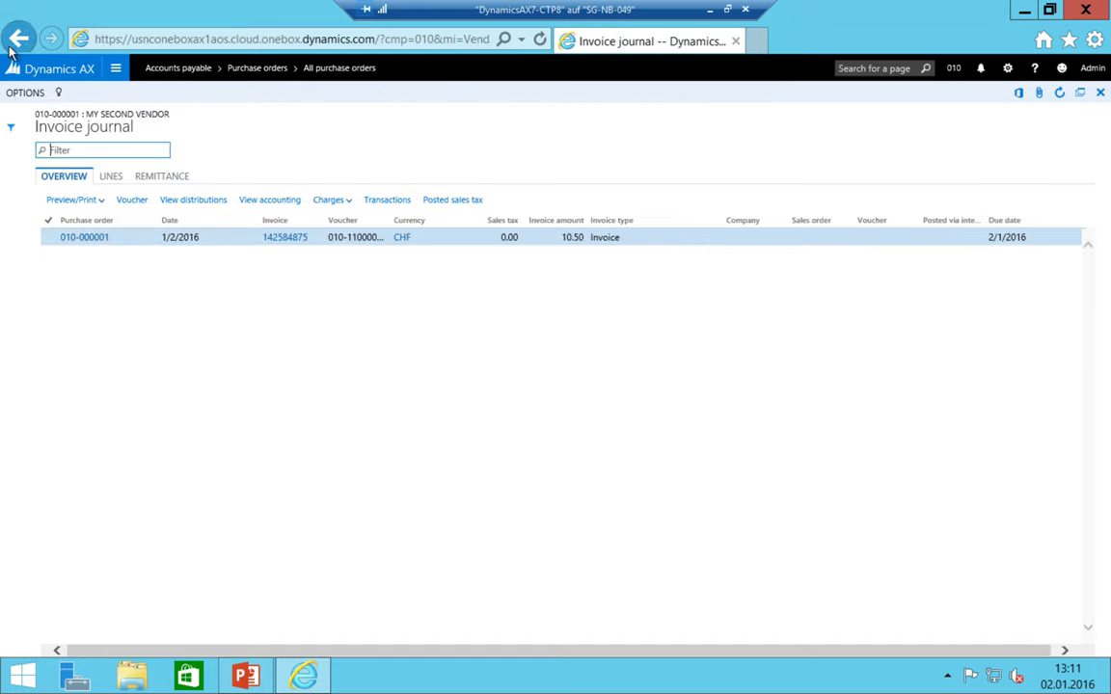
{"action": "left_click", "coordinate": [19, 39]}
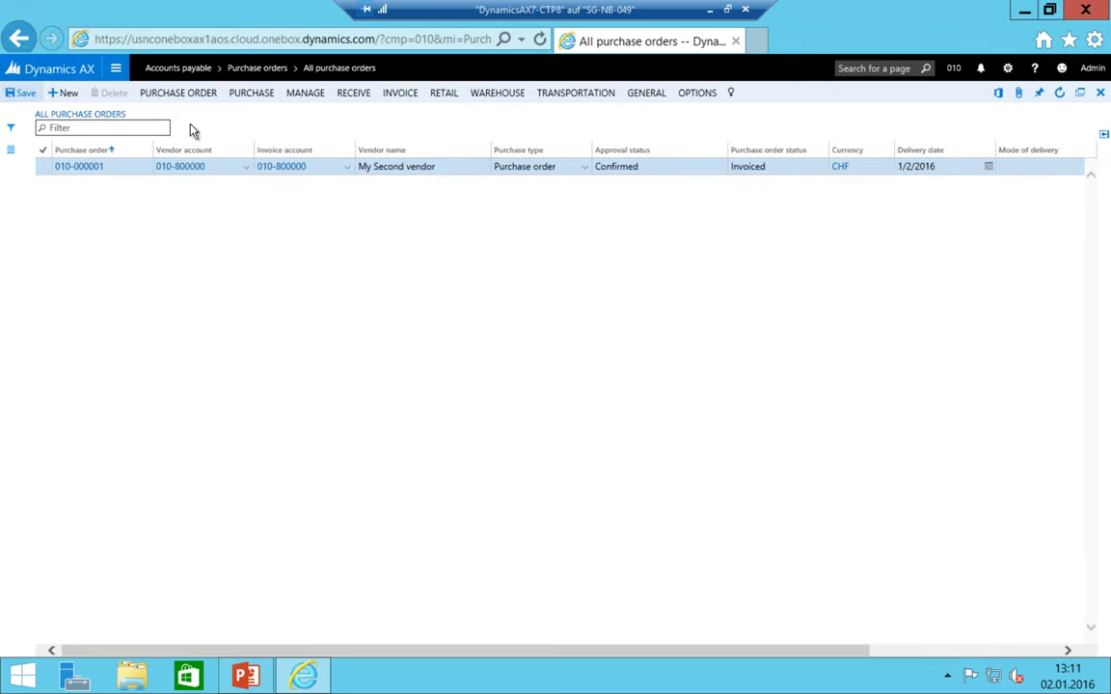
{"action": "left_click", "coordinate": [191, 167]}
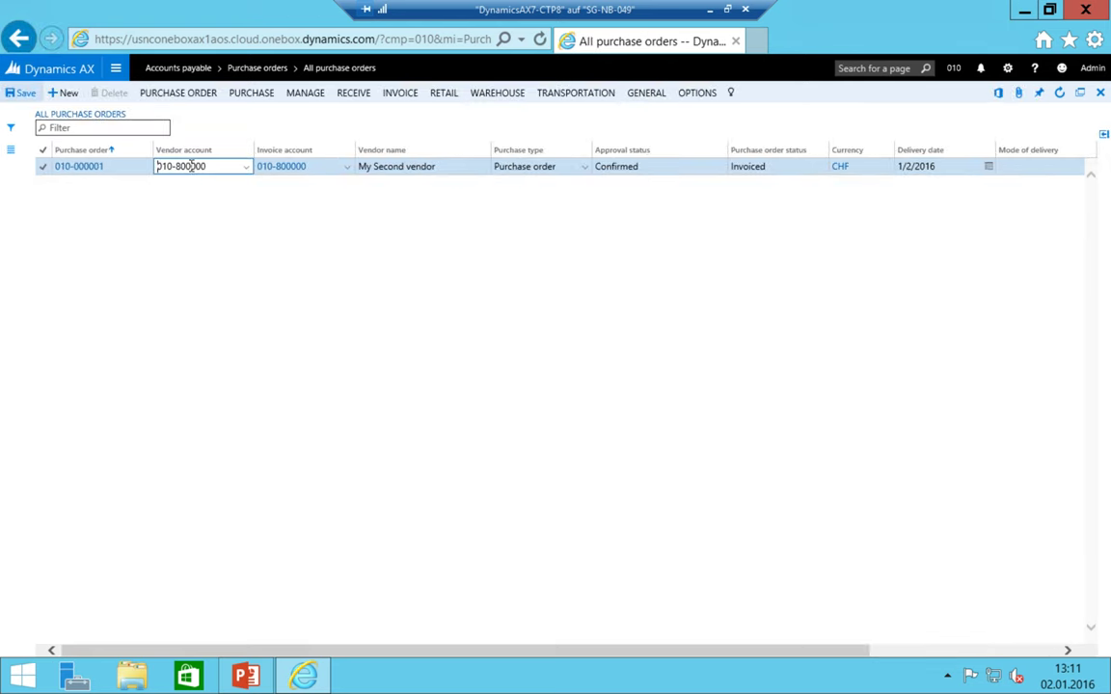
{"action": "left_click", "coordinate": [300, 168]}
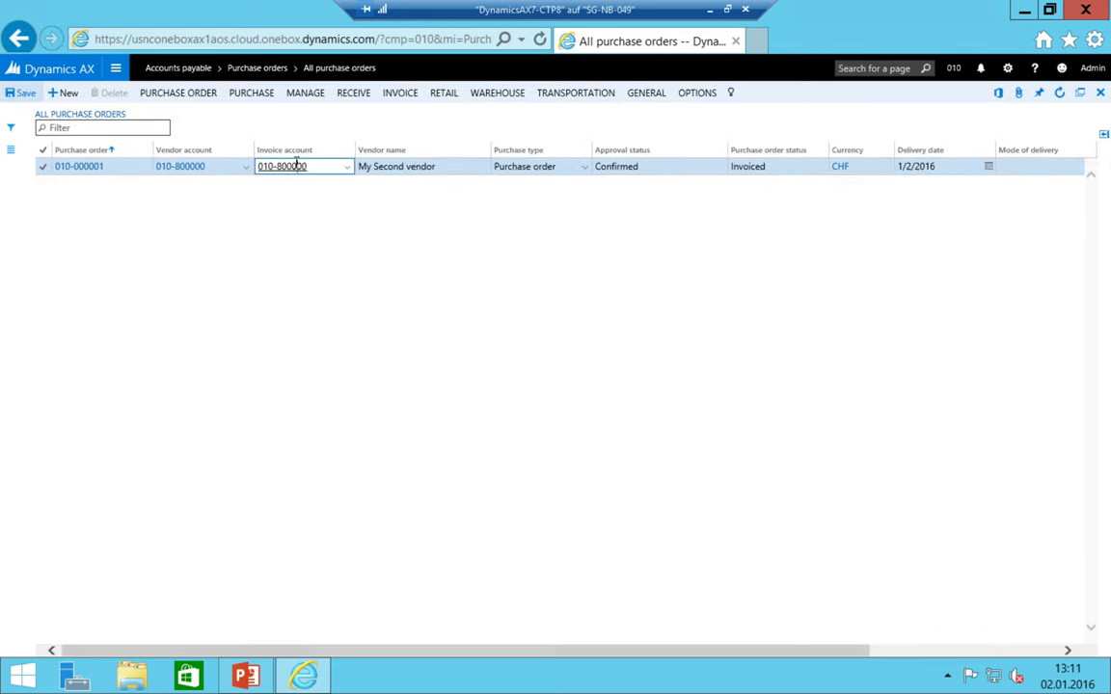
{"action": "left_click", "coordinate": [198, 166]}
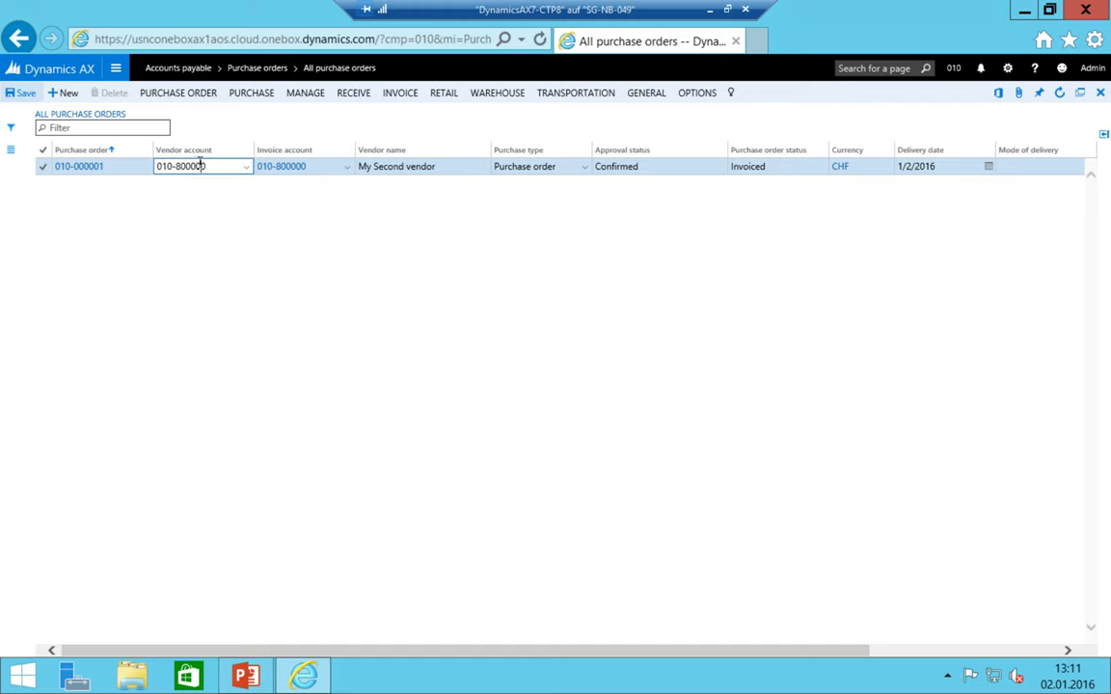
- Open the vendor transactions of My Second vendor from the Accounts payable vendor list
{"action": "left_click", "coordinate": [20, 38]}
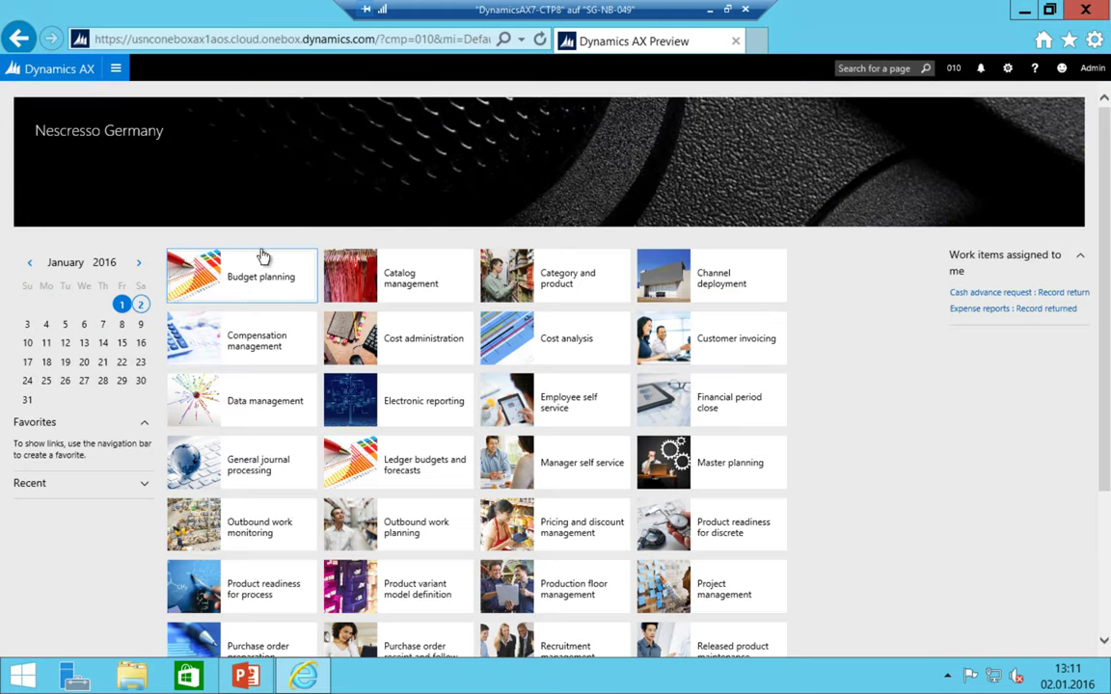
{"action": "left_click", "coordinate": [114, 68]}
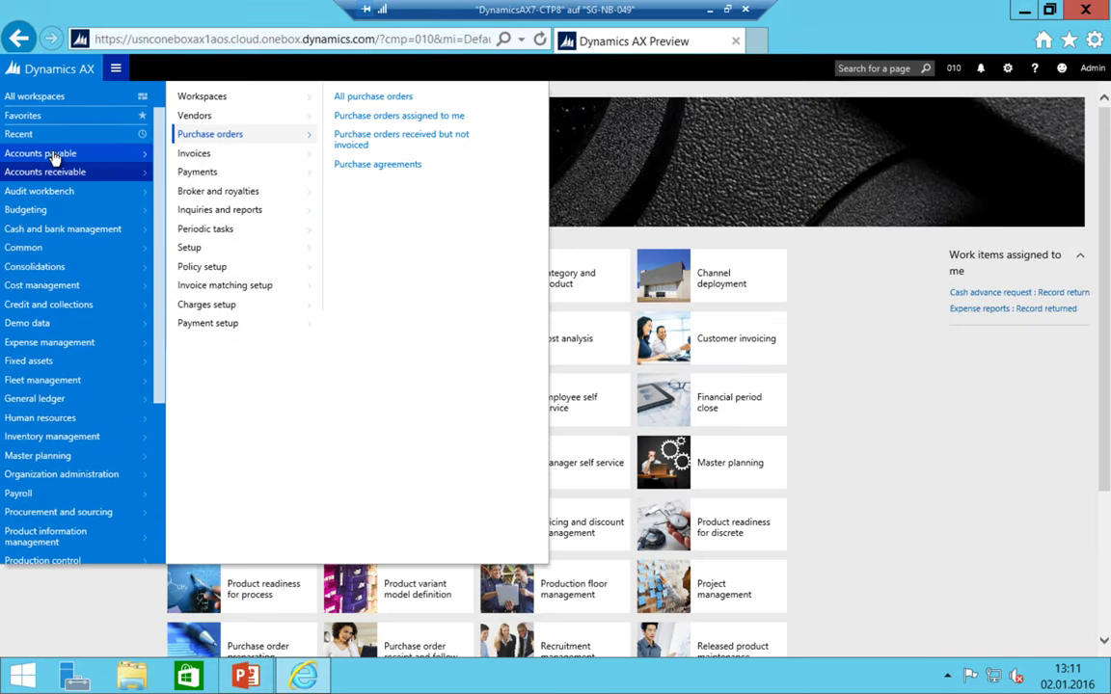
{"action": "left_click", "coordinate": [195, 117]}
{"action": "left_click", "coordinate": [353, 98]}
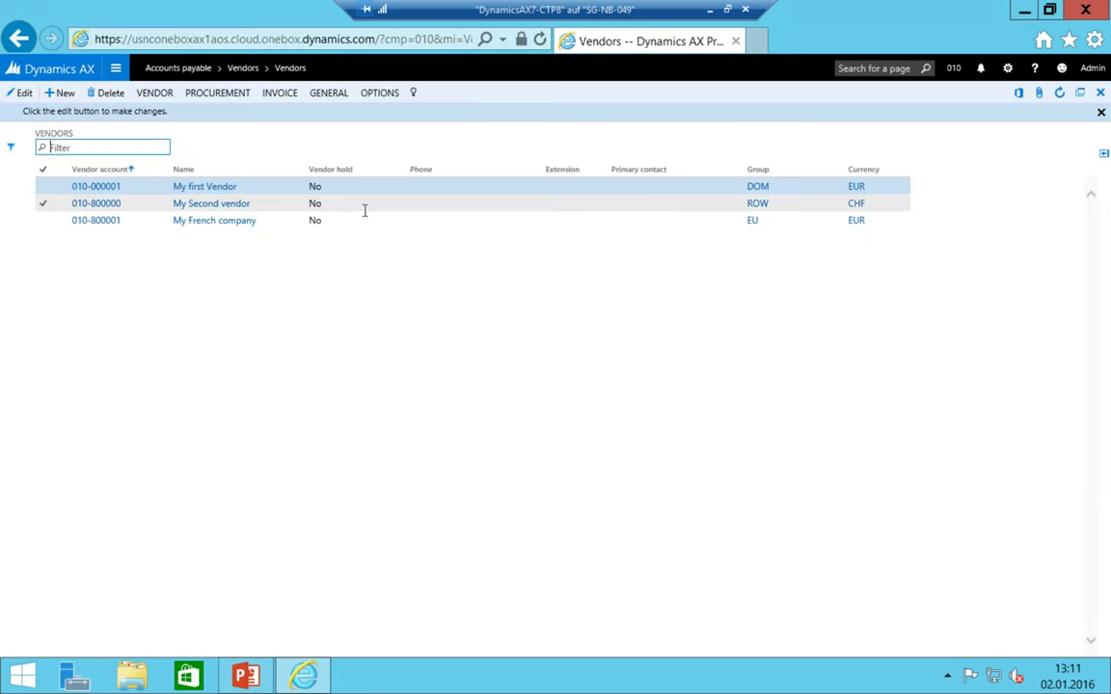
{"action": "left_click", "coordinate": [359, 206]}
{"action": "left_click", "coordinate": [151, 93]}
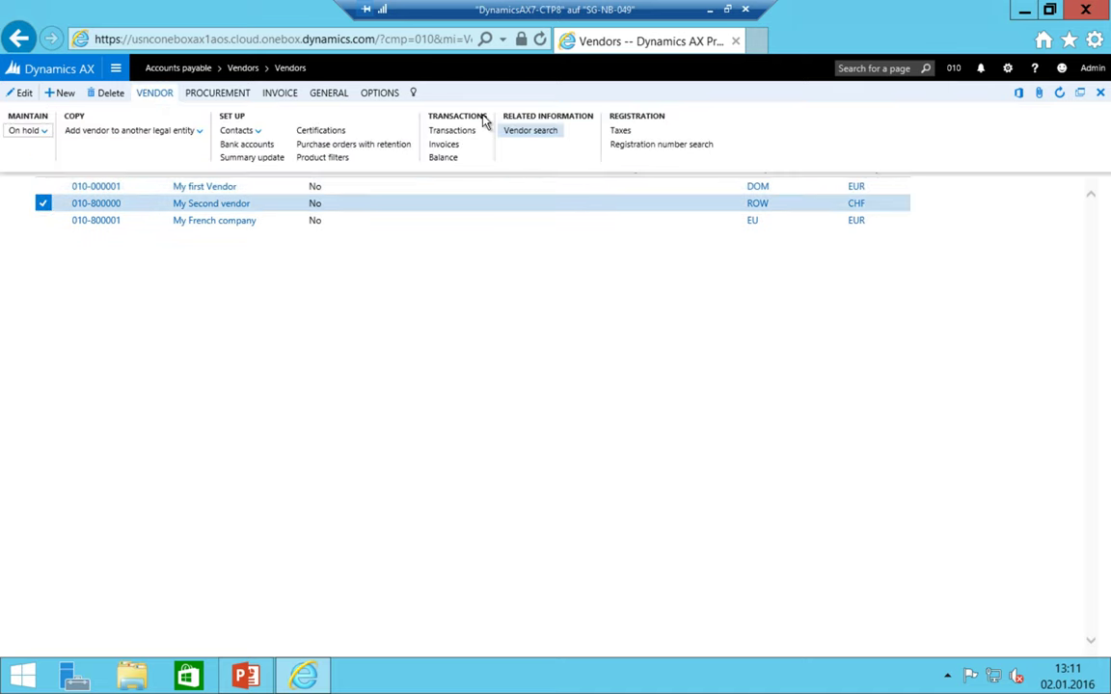
{"action": "left_click", "coordinate": [451, 131]}
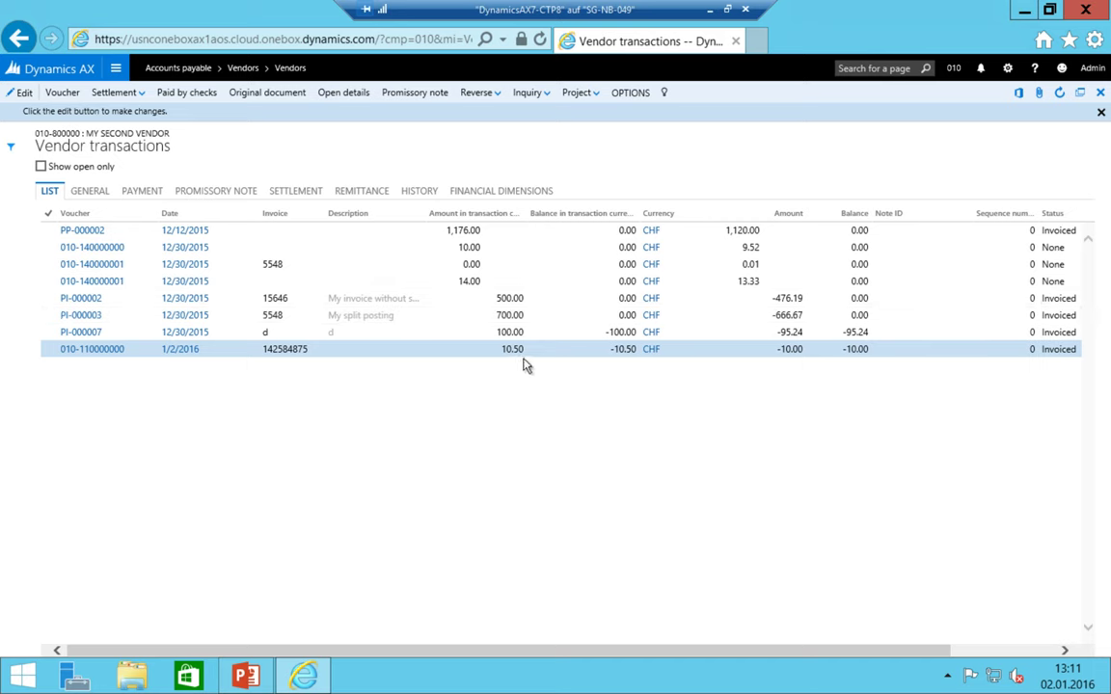
- Check the amount of the 1/2/2016 invoice transaction and trace it through its original documents to the purchase order
{"action": "left_click", "coordinate": [521, 350]}
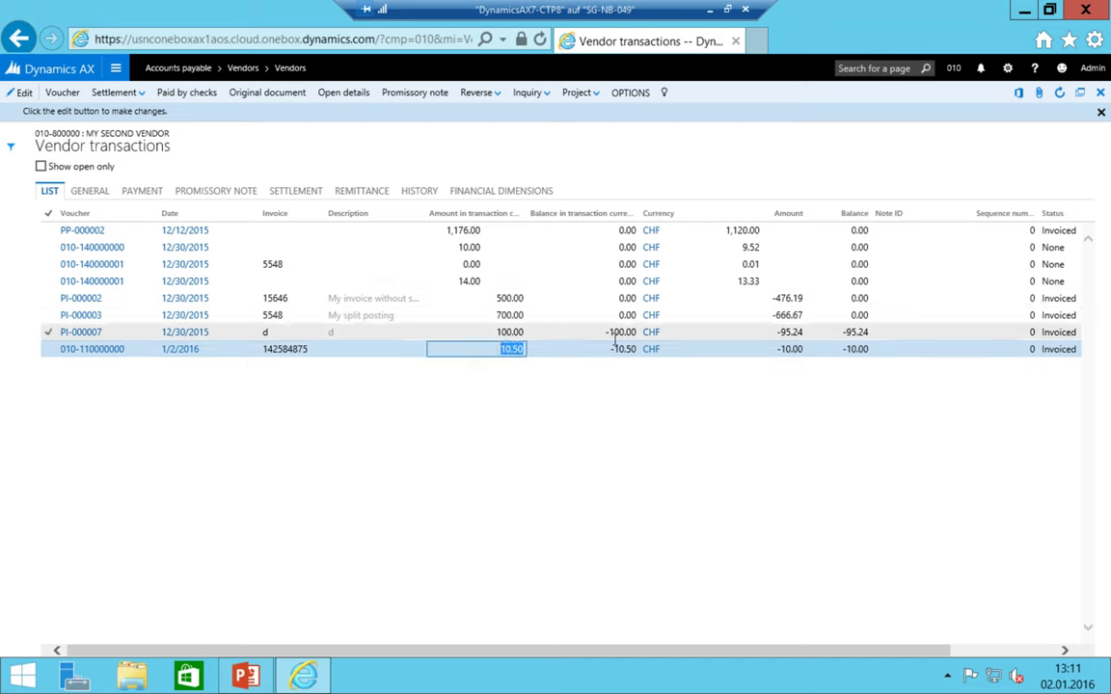
{"action": "left_click", "coordinate": [485, 349]}
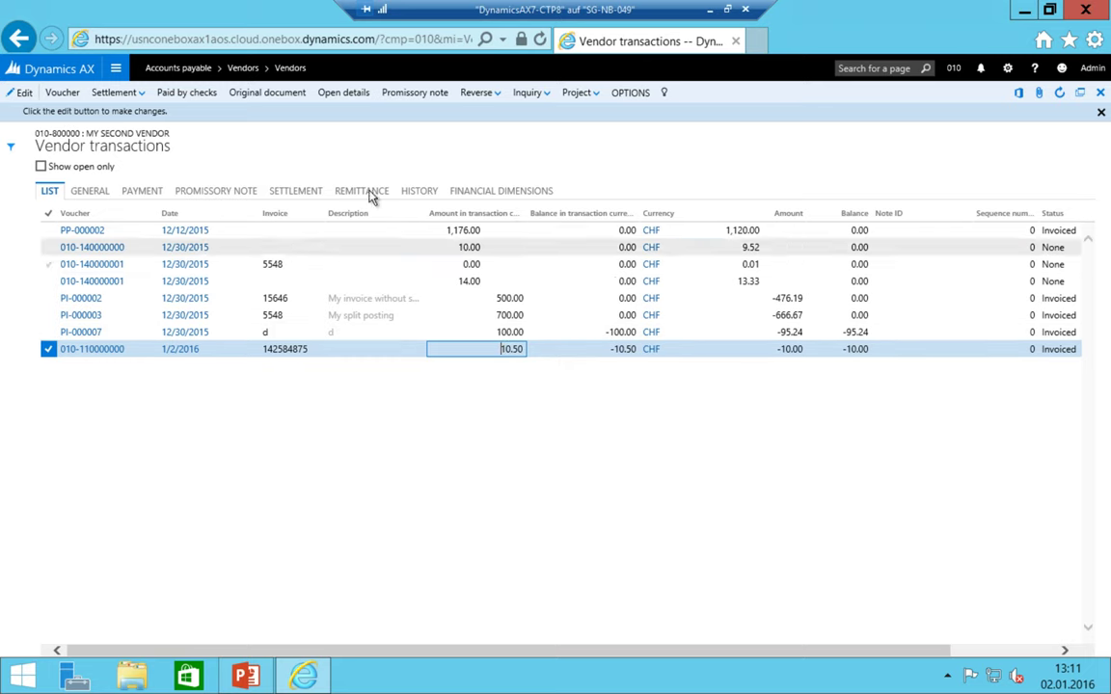
{"action": "left_click", "coordinate": [248, 88]}
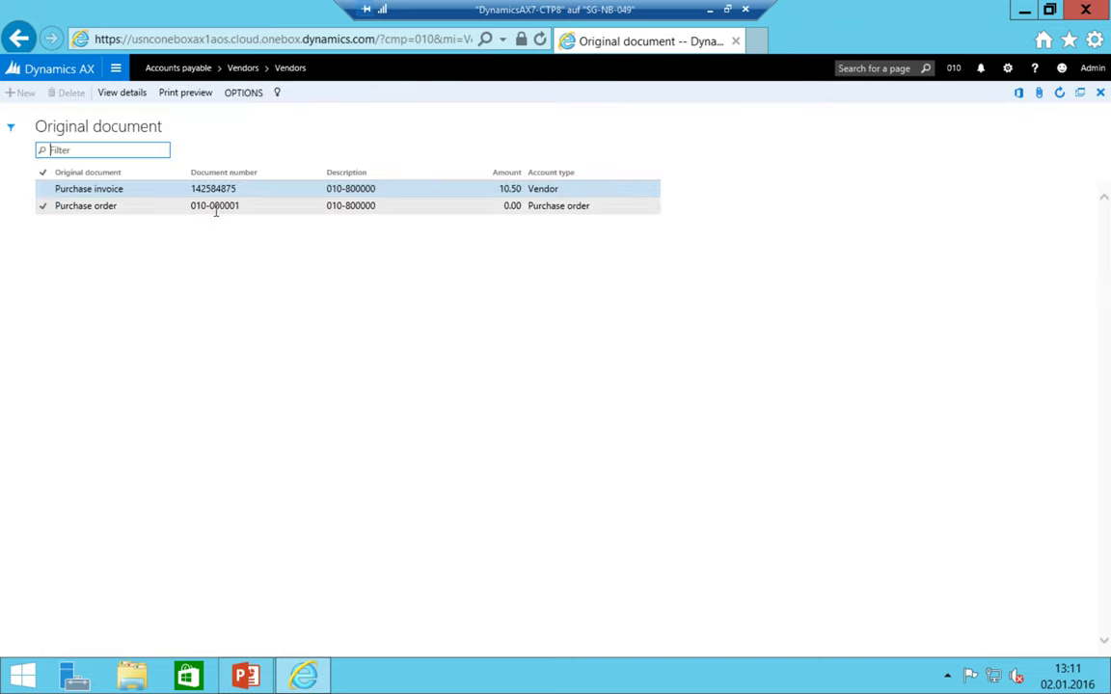
{"action": "left_click", "coordinate": [215, 206]}
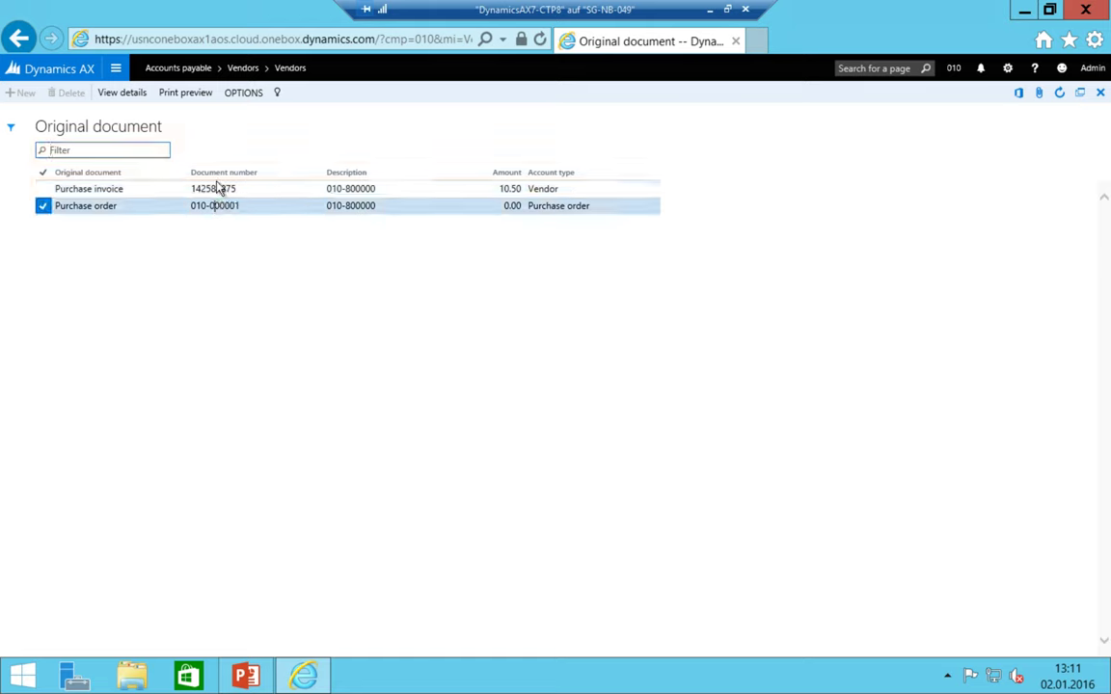
{"action": "left_click", "coordinate": [124, 96]}
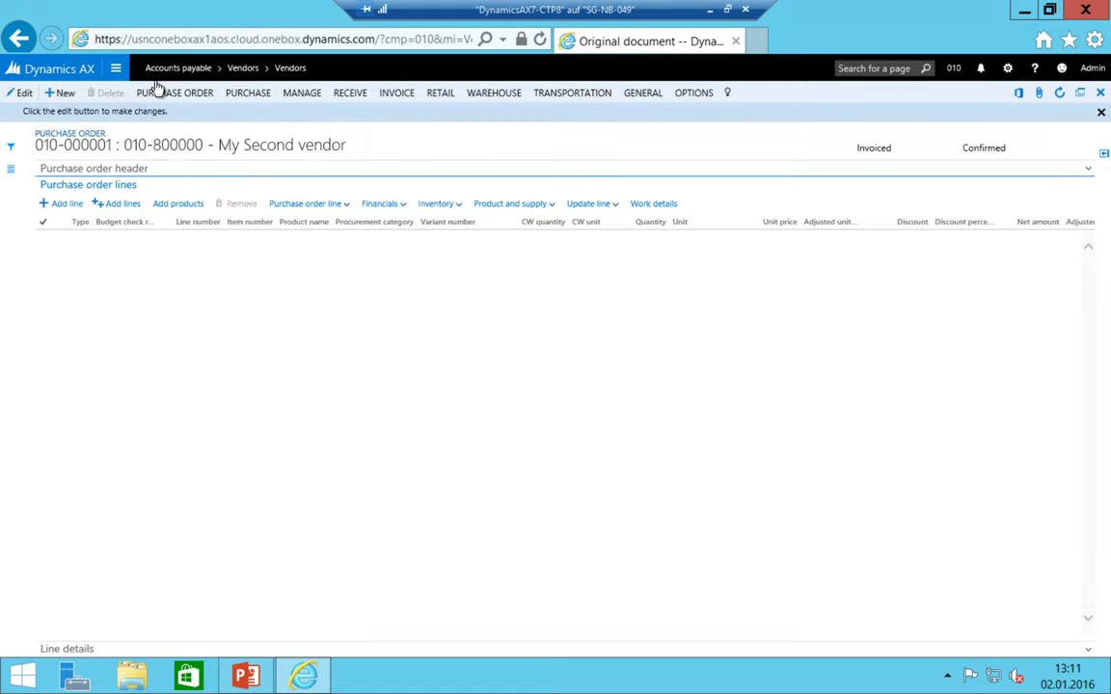
- View the invoice journal from the traced purchase order, returning to the order when done
{"action": "left_click", "coordinate": [394, 96]}
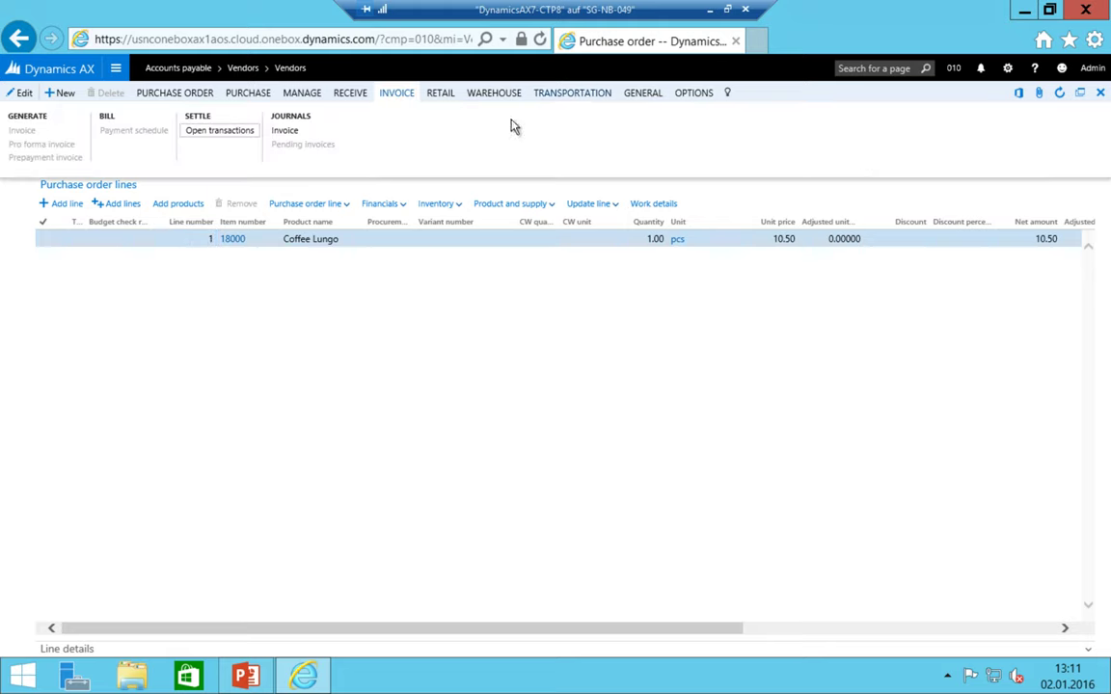
{"action": "left_click", "coordinate": [290, 132]}
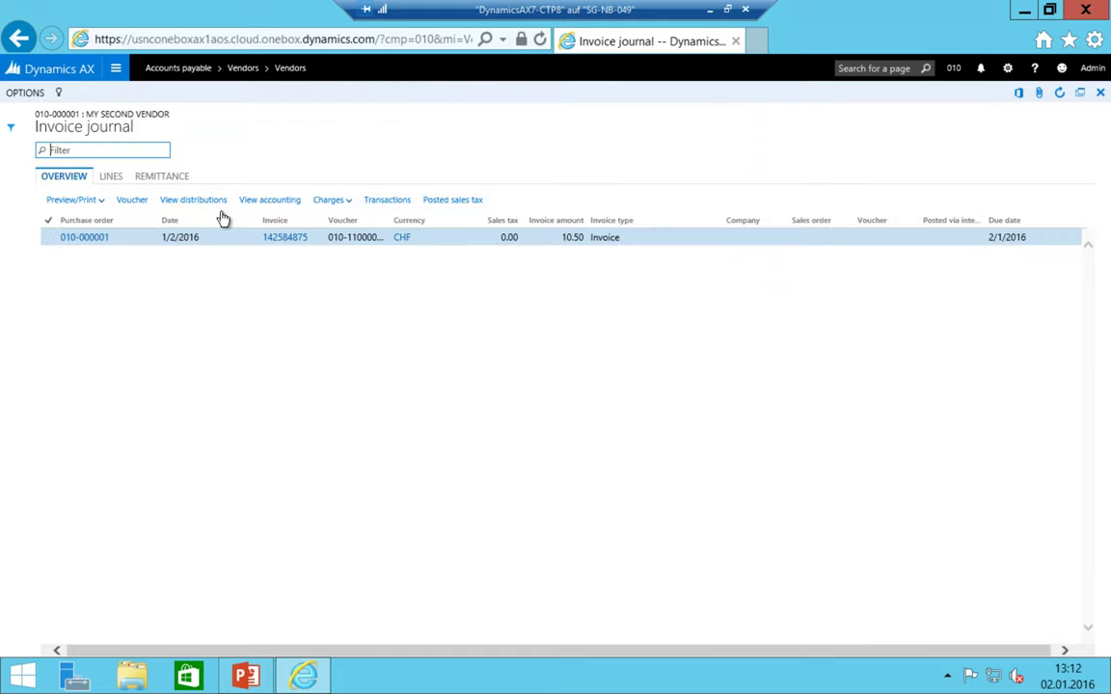
{"action": "left_click", "coordinate": [18, 39]}
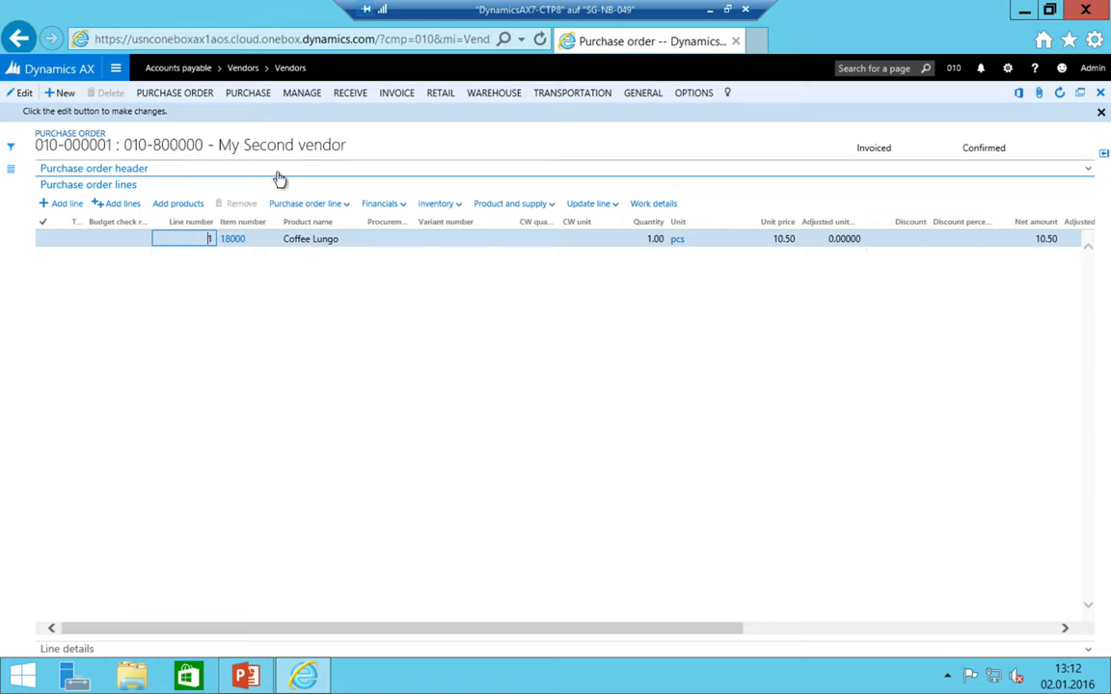
- Open the released product details of item 18000, Coffee Lungo, from the purchase order line
{"action": "left_click", "coordinate": [115, 68]}
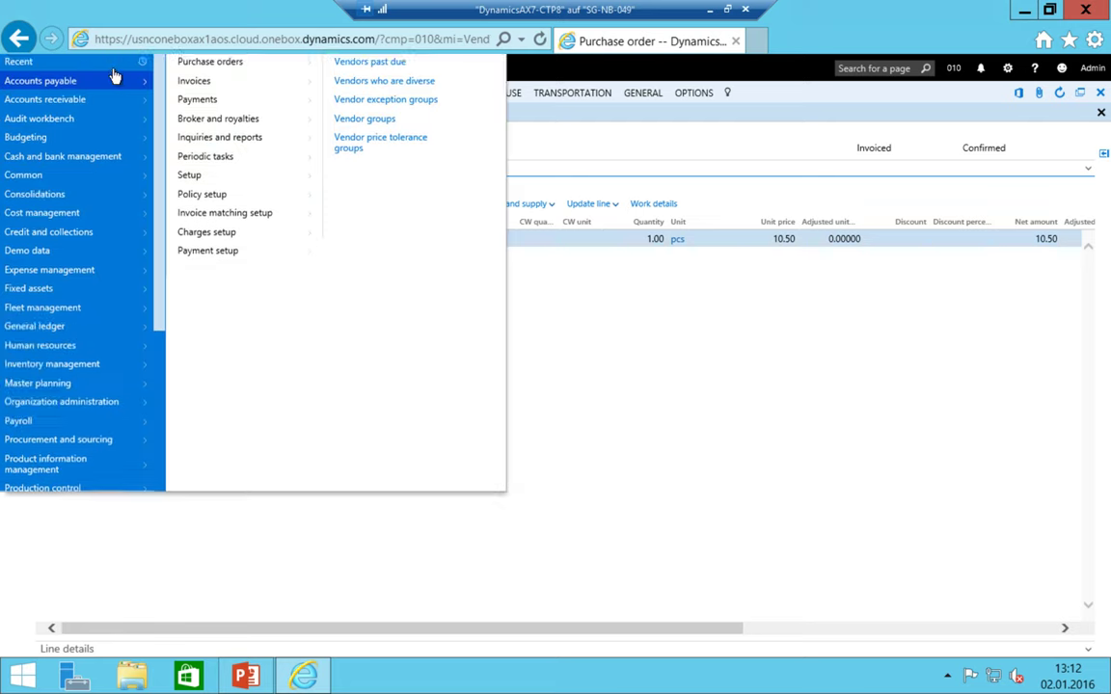
{"action": "left_click", "coordinate": [675, 289]}
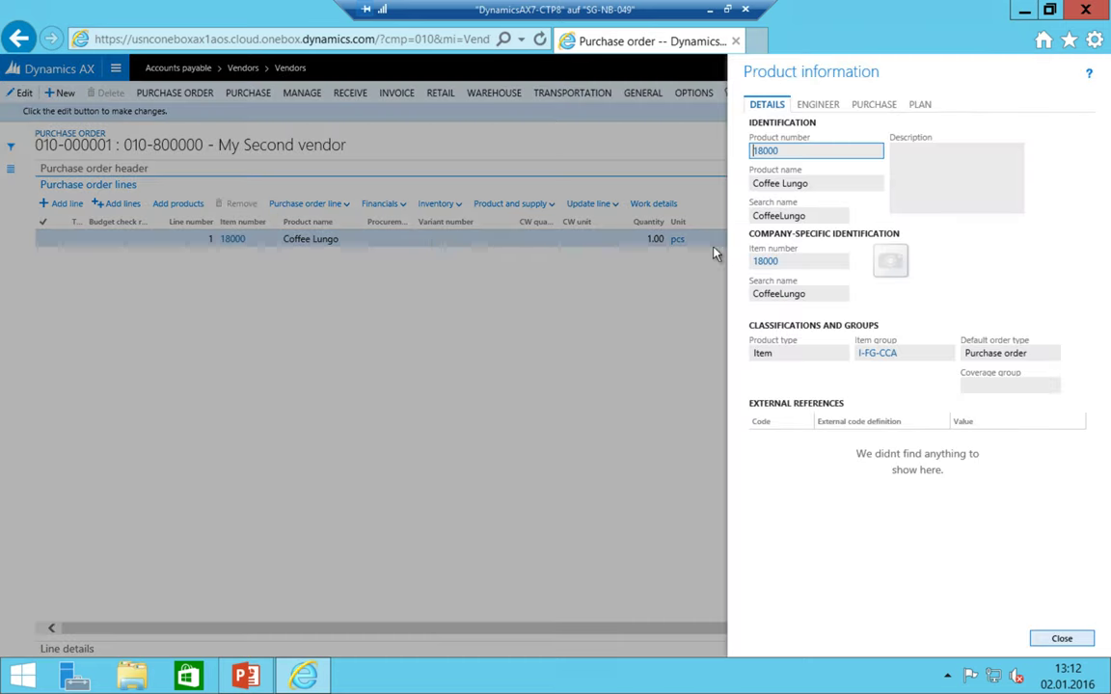
{"action": "left_click", "coordinate": [765, 261]}
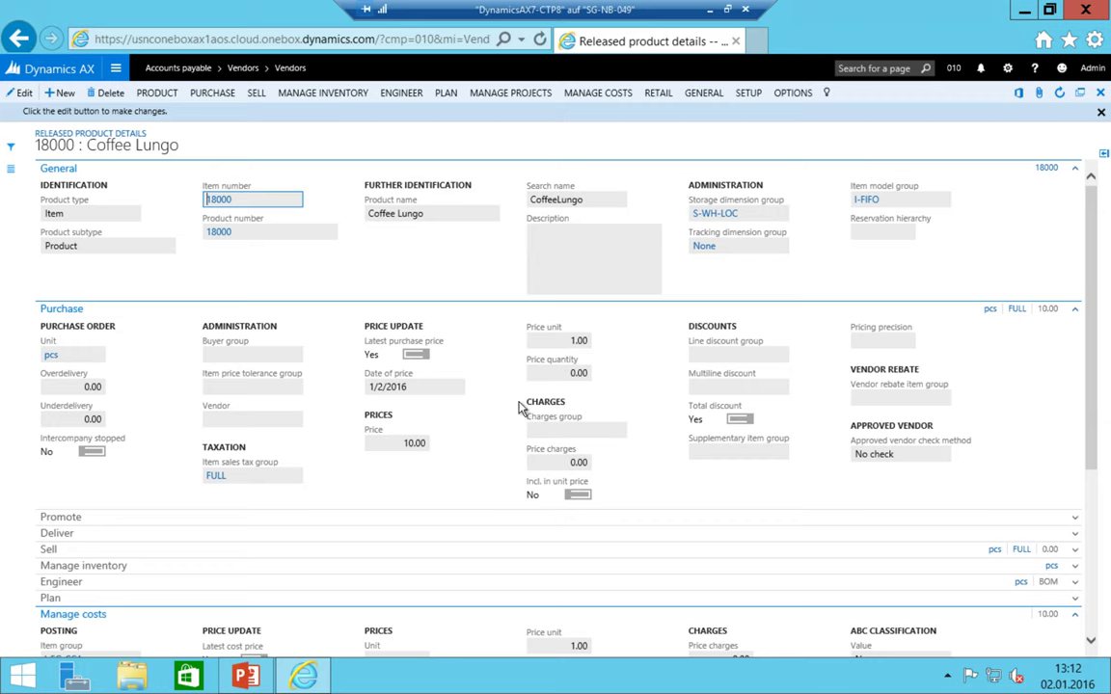
- Check Coffee Lungo's purchase price, its cost price and the cost price date in the released product details
{"action": "left_click", "coordinate": [379, 443]}
{"action": "double_click", "coordinate": [390, 443]}
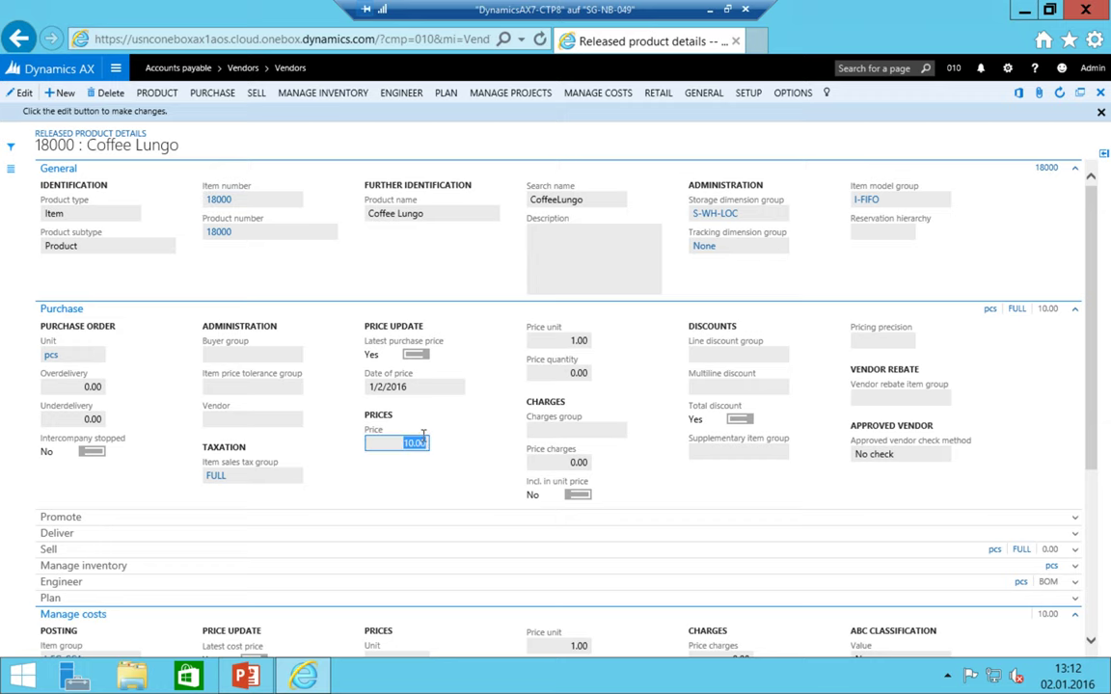
{"action": "scroll", "coordinate": [424, 443], "scroll_direction": "down", "scroll_amount": 3}
{"action": "left_click", "coordinate": [401, 544]}
{"action": "double_click", "coordinate": [406, 543]}
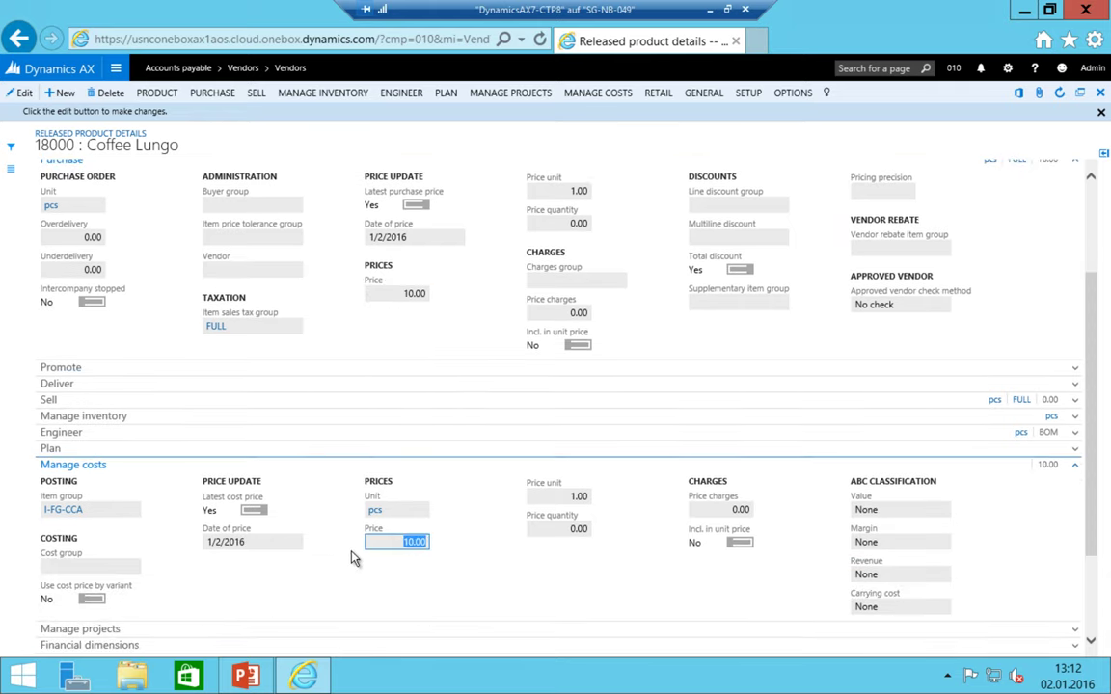
{"action": "double_click", "coordinate": [273, 542]}
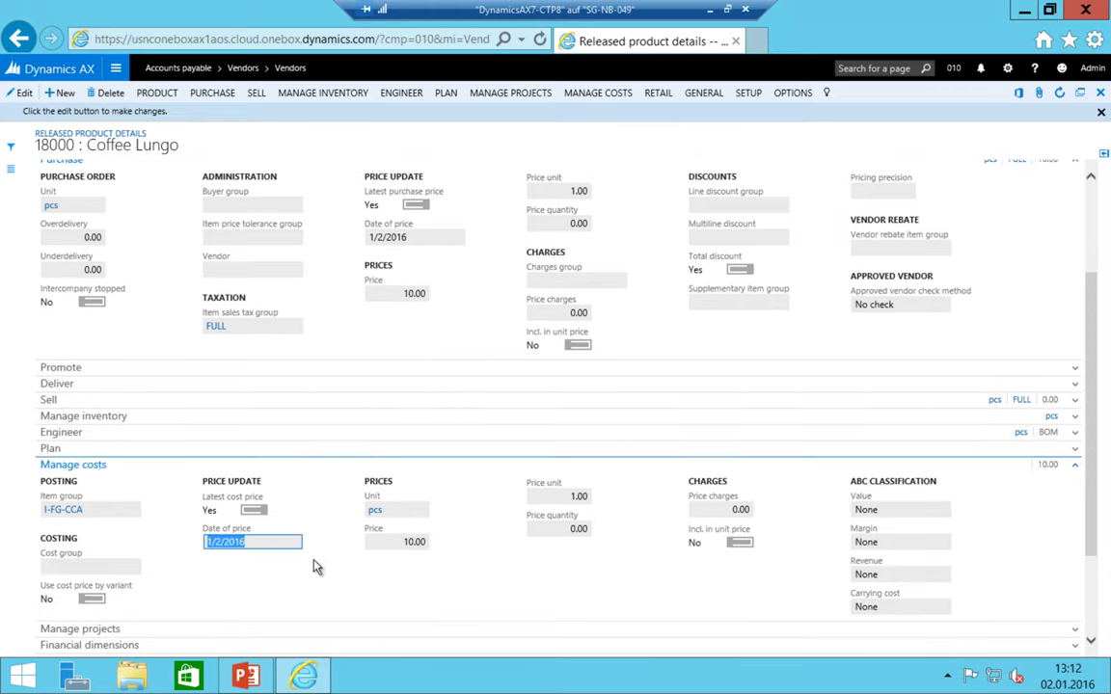
{"action": "double_click", "coordinate": [395, 541]}
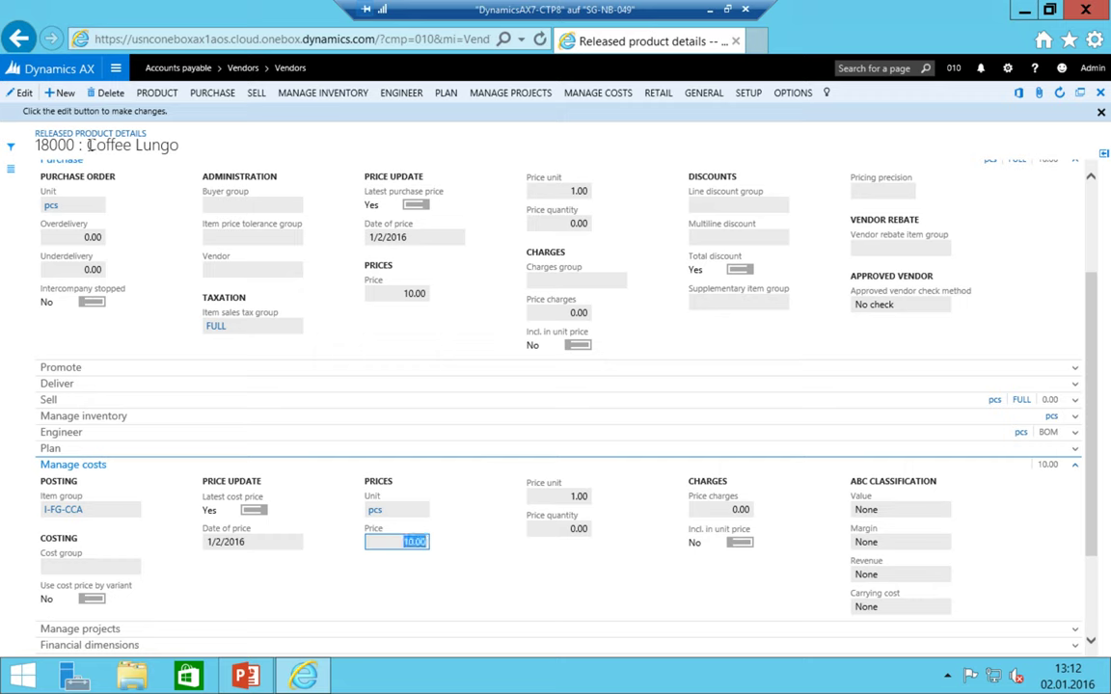
- Open the list of all sales orders in Accounts receivable
{"action": "left_click", "coordinate": [116, 68]}
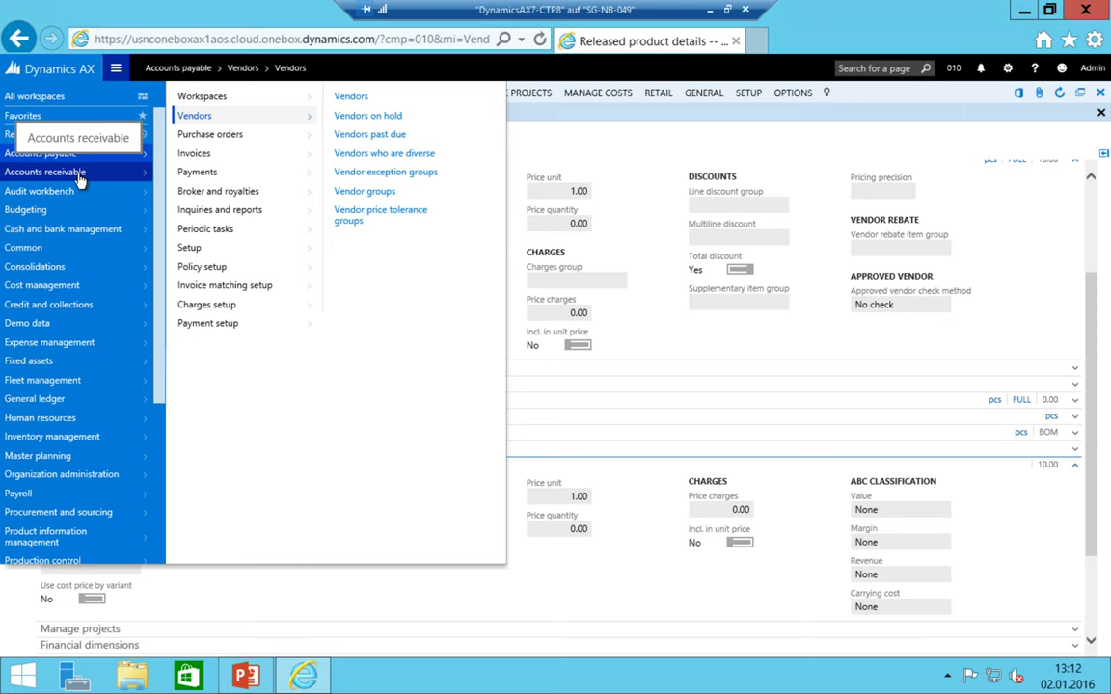
{"action": "key", "text": "Escape"}
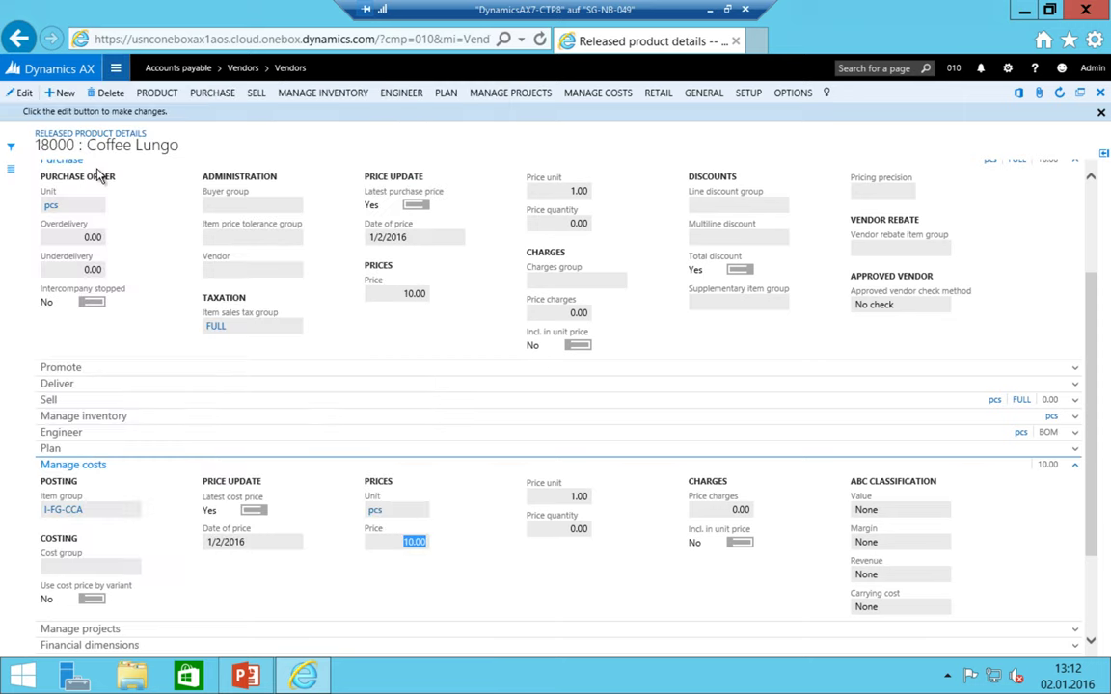
{"action": "left_click", "coordinate": [115, 67]}
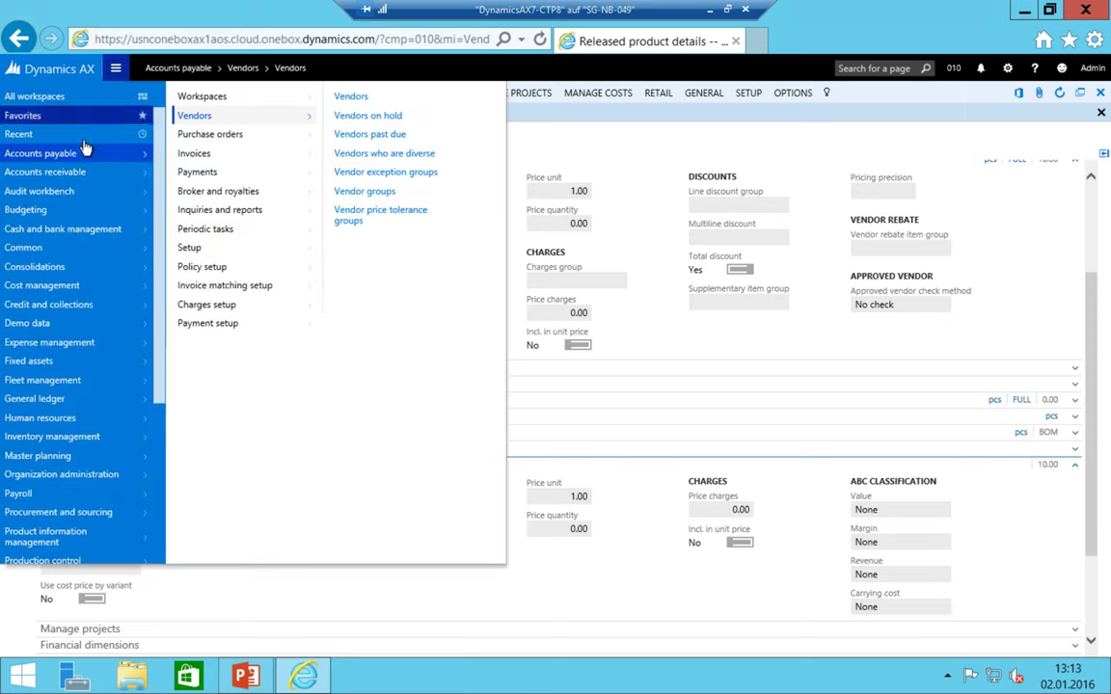
{"action": "left_click", "coordinate": [74, 177]}
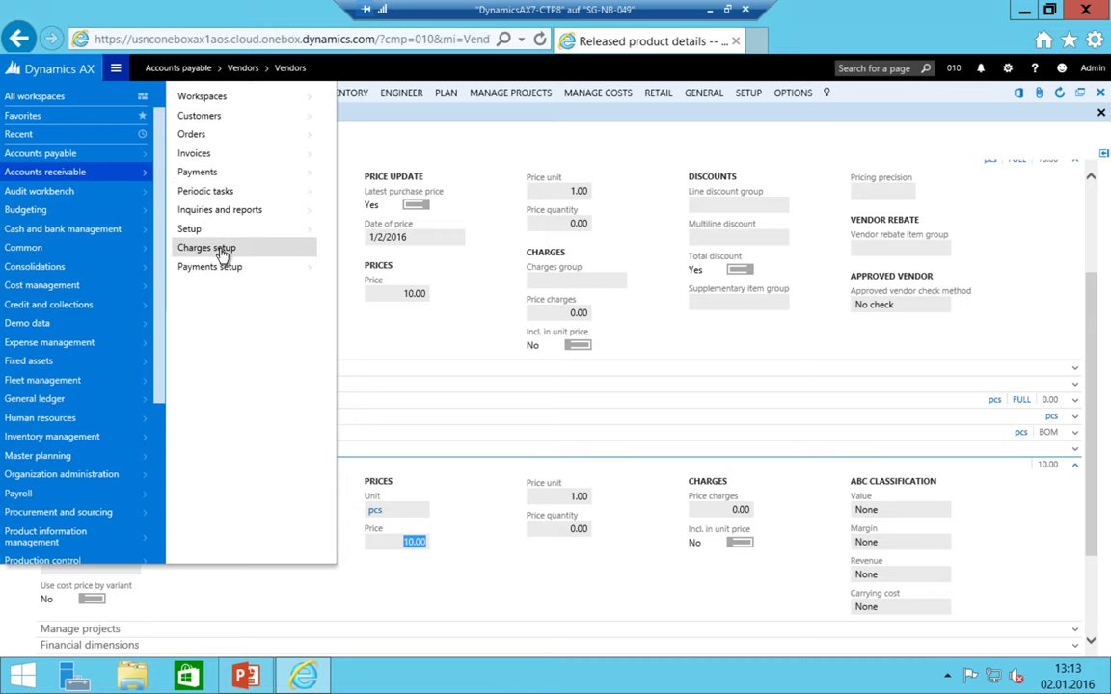
{"action": "left_click", "coordinate": [221, 137]}
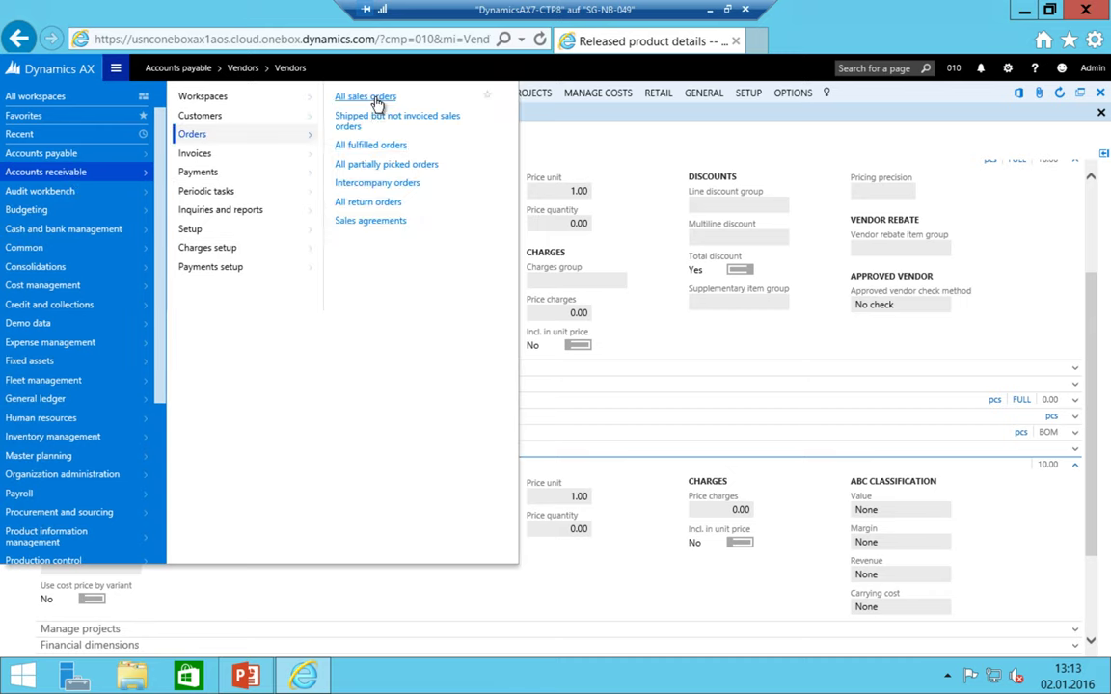
{"action": "left_click", "coordinate": [380, 100]}
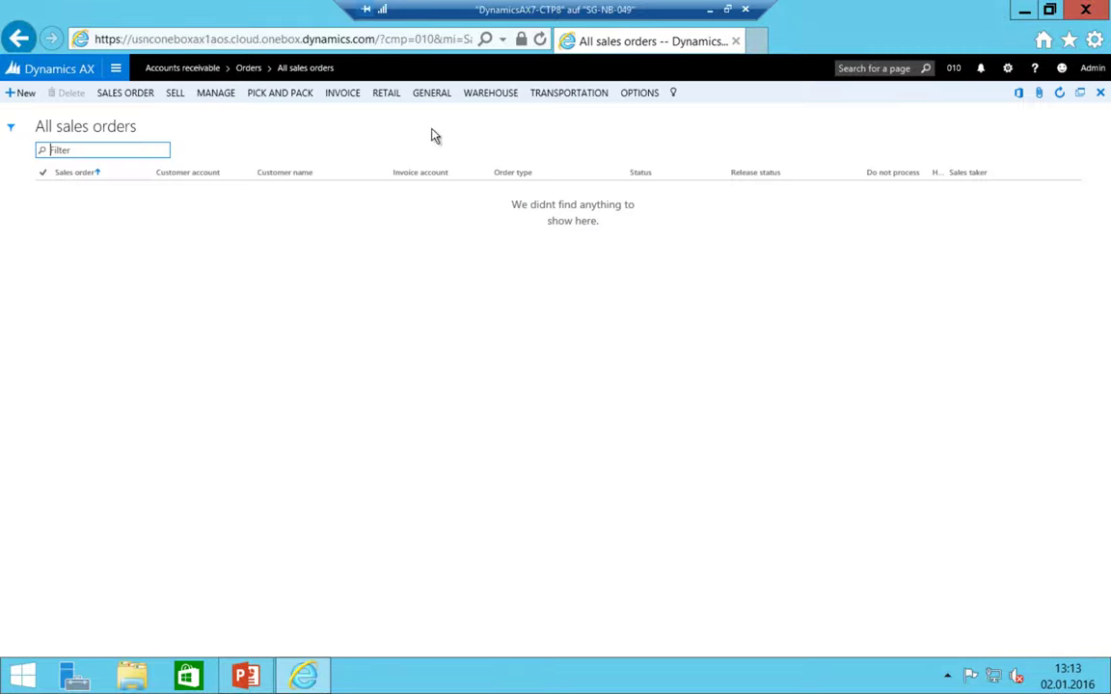
- Create a new sales order for the customer account My fitst Customer, keeping the default delivery address
{"action": "left_click", "coordinate": [20, 93]}
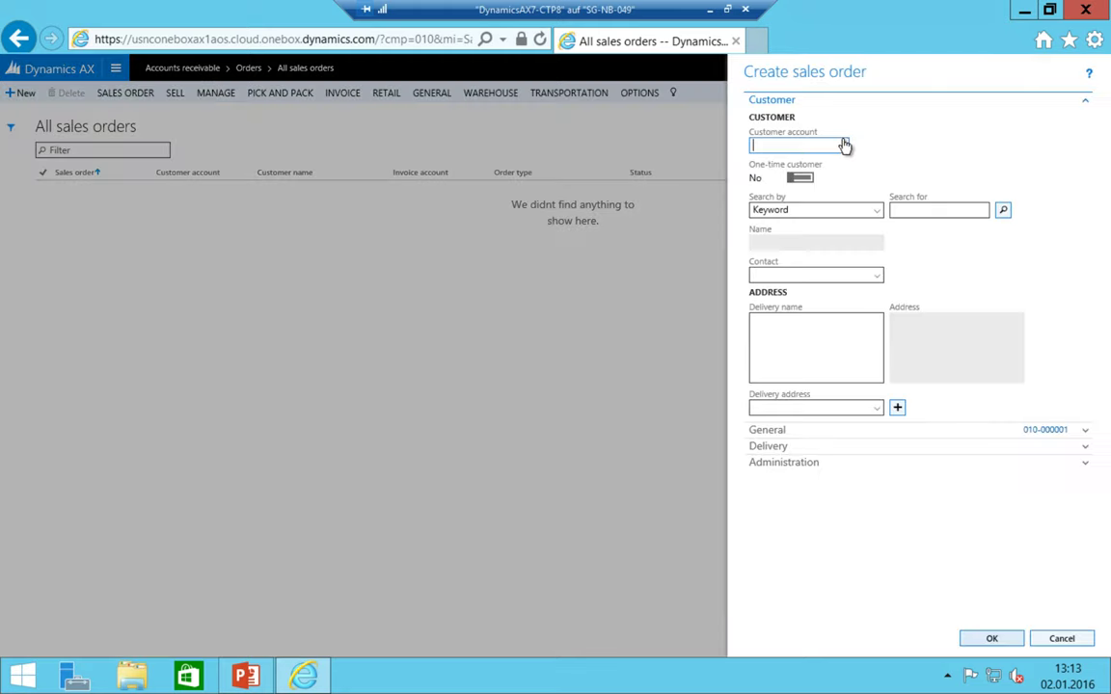
{"action": "left_click", "coordinate": [841, 150]}
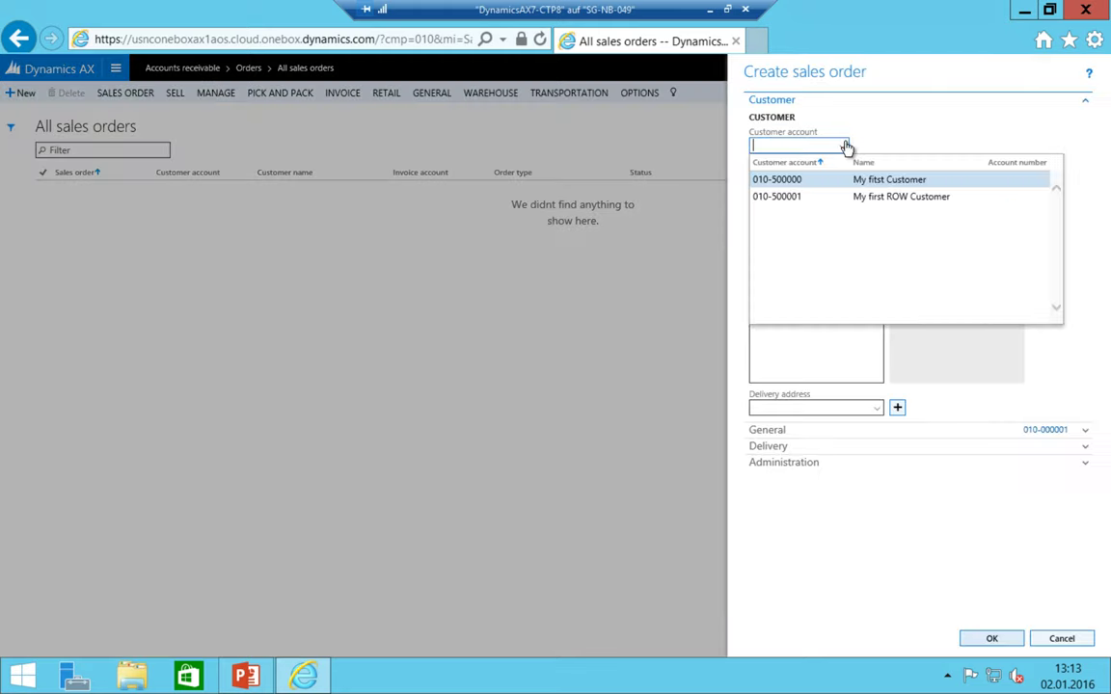
{"action": "left_click", "coordinate": [777, 182]}
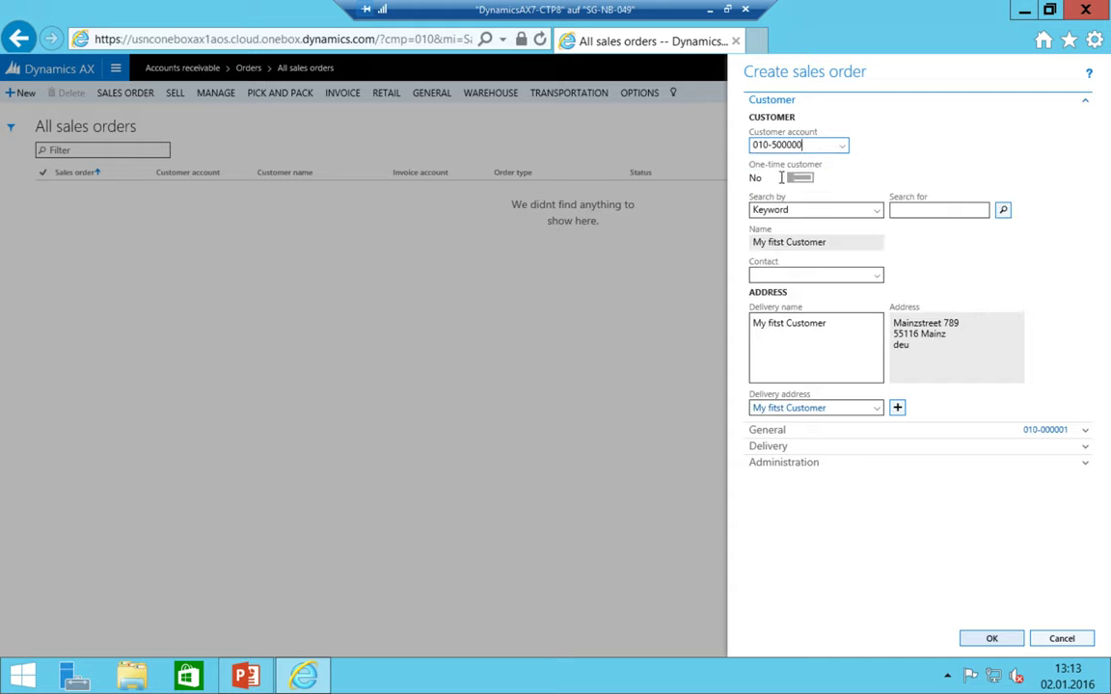
{"action": "key", "text": "Tab"}
{"action": "key", "text": "Tab"}
{"action": "key", "text": "Tab"}
{"action": "key", "text": "Tab"}
{"action": "key", "text": "Tab"}
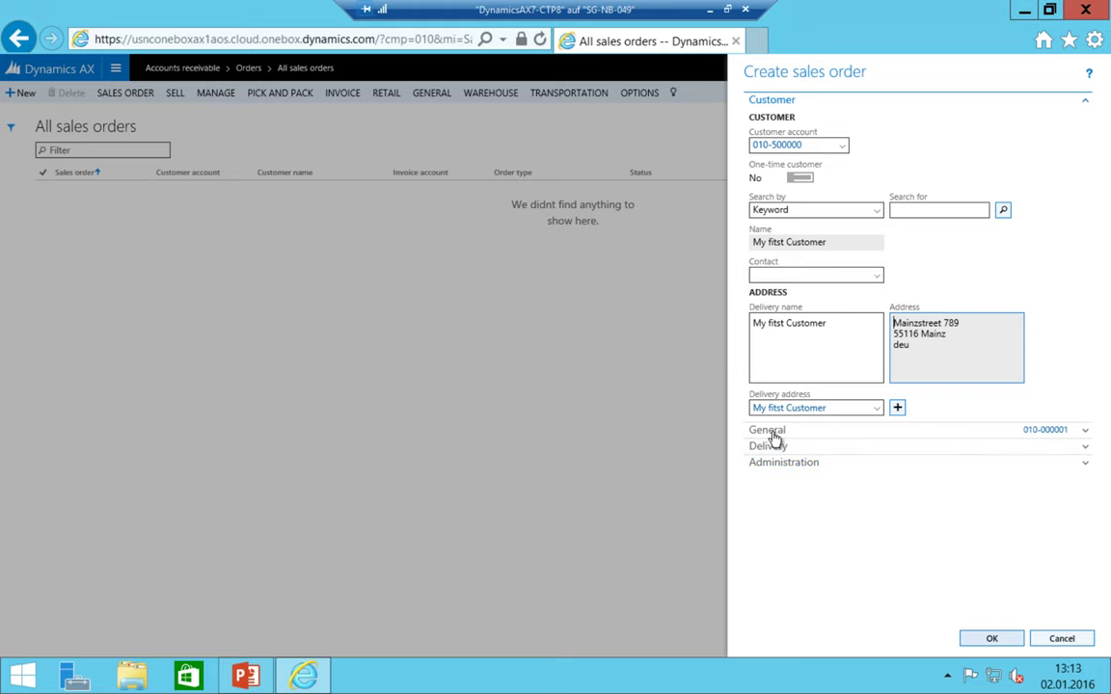
{"action": "left_click", "coordinate": [973, 635]}
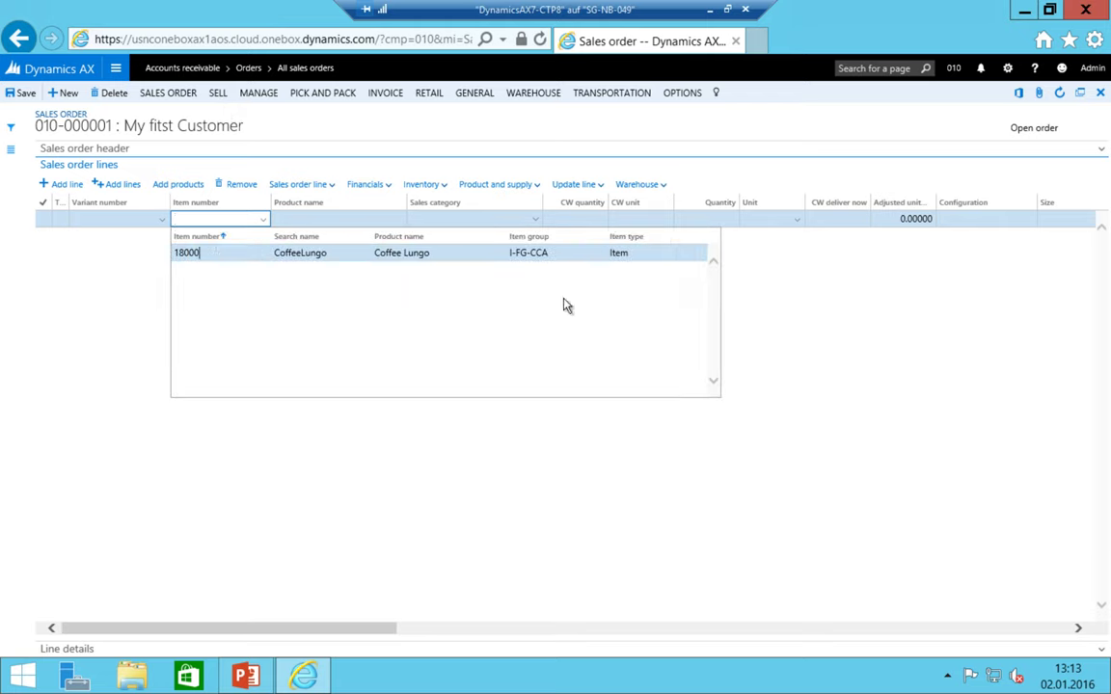
- Enter item 18000, Coffee Lungo, on the first sales order line
{"action": "left_click", "coordinate": [310, 257]}
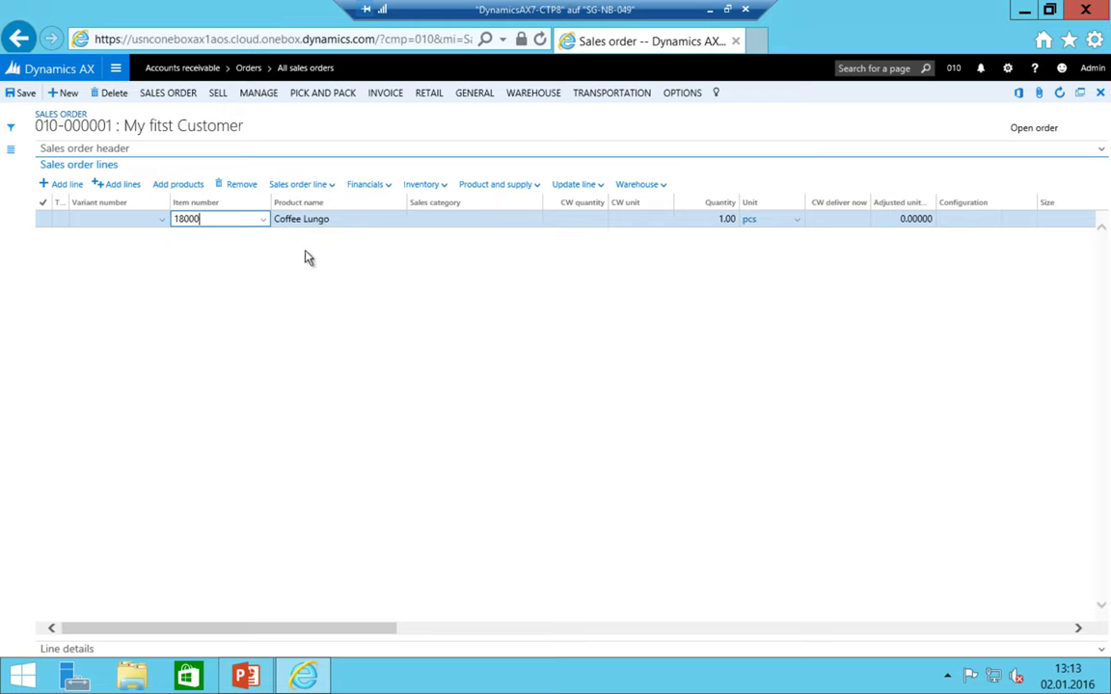
{"action": "key", "text": "Tab"}
{"action": "key", "text": "Tab"}
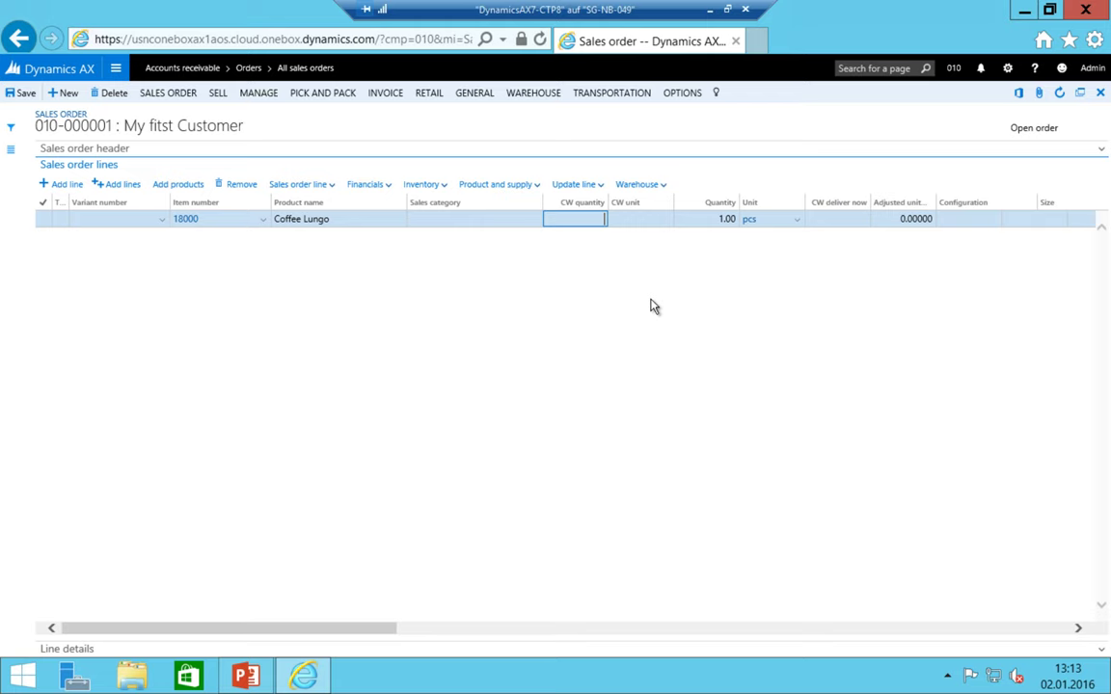
- Look through the fields of the Coffee Lungo sales line, from quantity and unit to the dimension columns
{"action": "key", "text": "Tab"}
{"action": "key", "text": "Tab"}
{"action": "key", "text": "Tab"}
{"action": "key", "text": "Tab"}
{"action": "key", "text": "Tab"}
{"action": "key", "text": "Tab"}
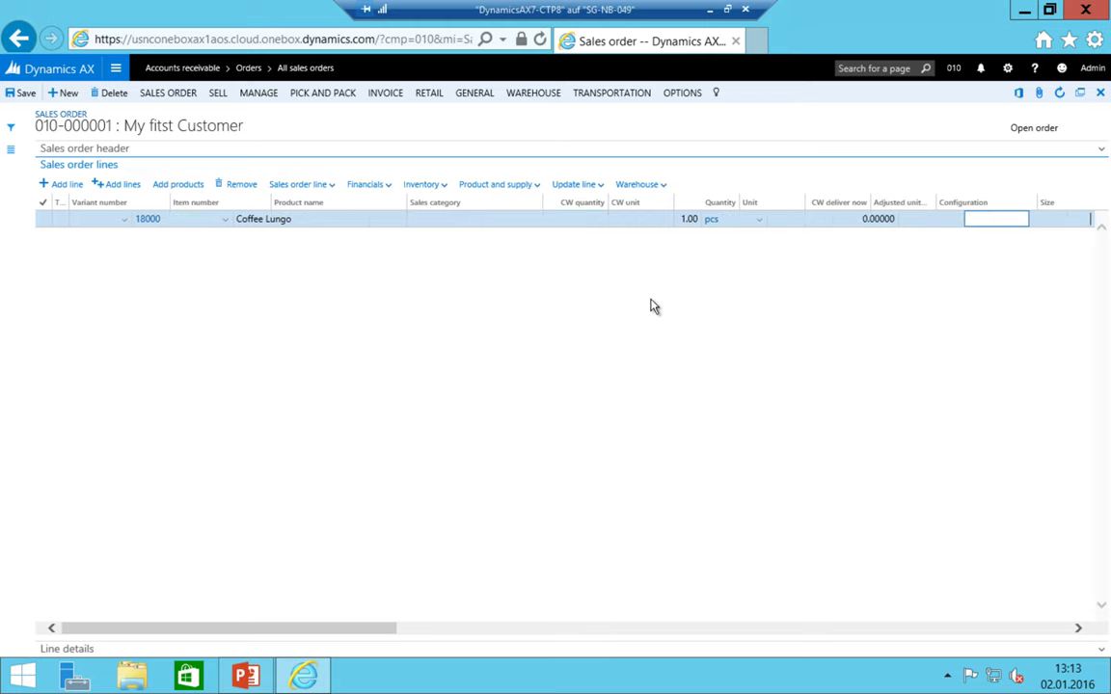
{"action": "key", "text": "Tab"}
{"action": "key", "text": "Tab"}
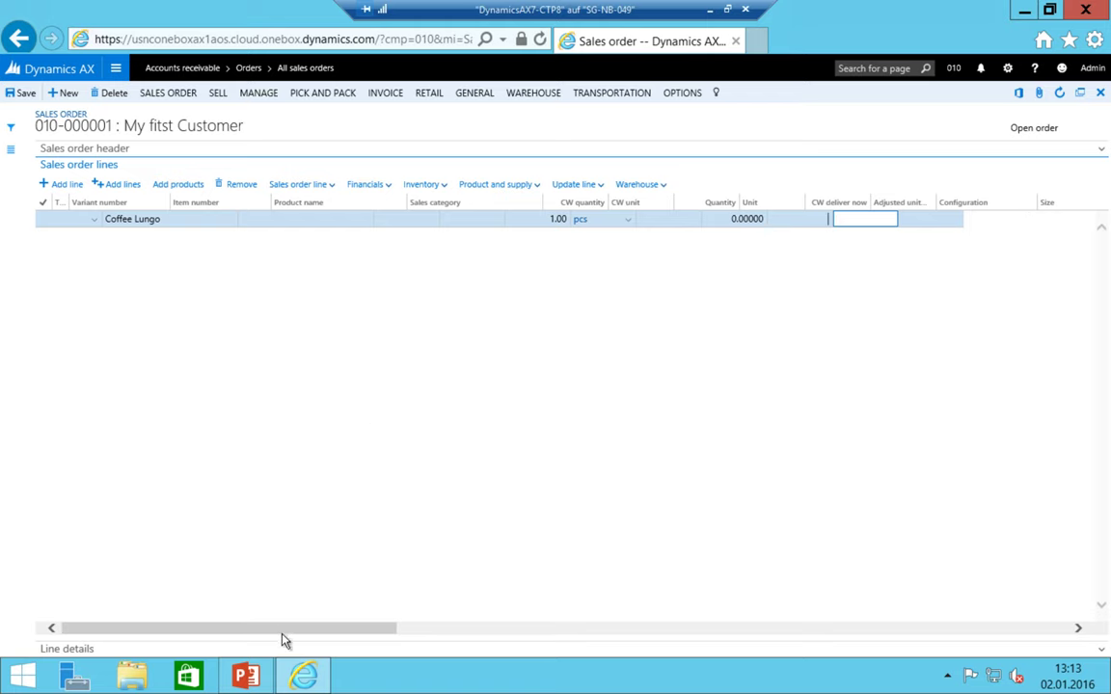
{"action": "key", "text": "Tab"}
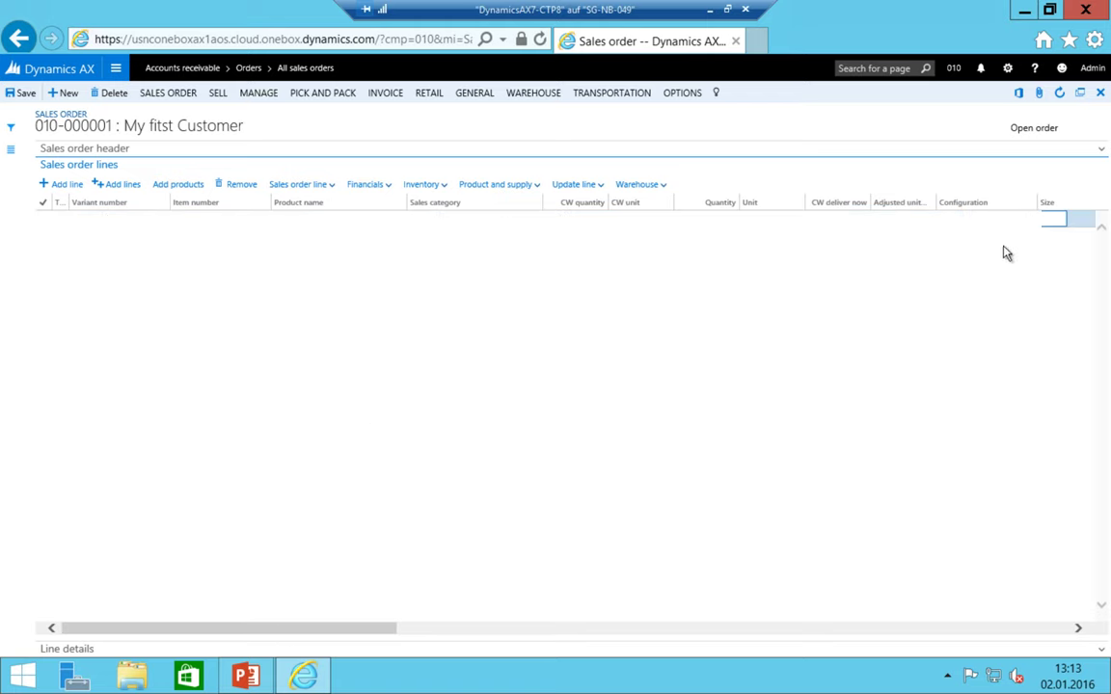
{"action": "left_click", "coordinate": [721, 219]}
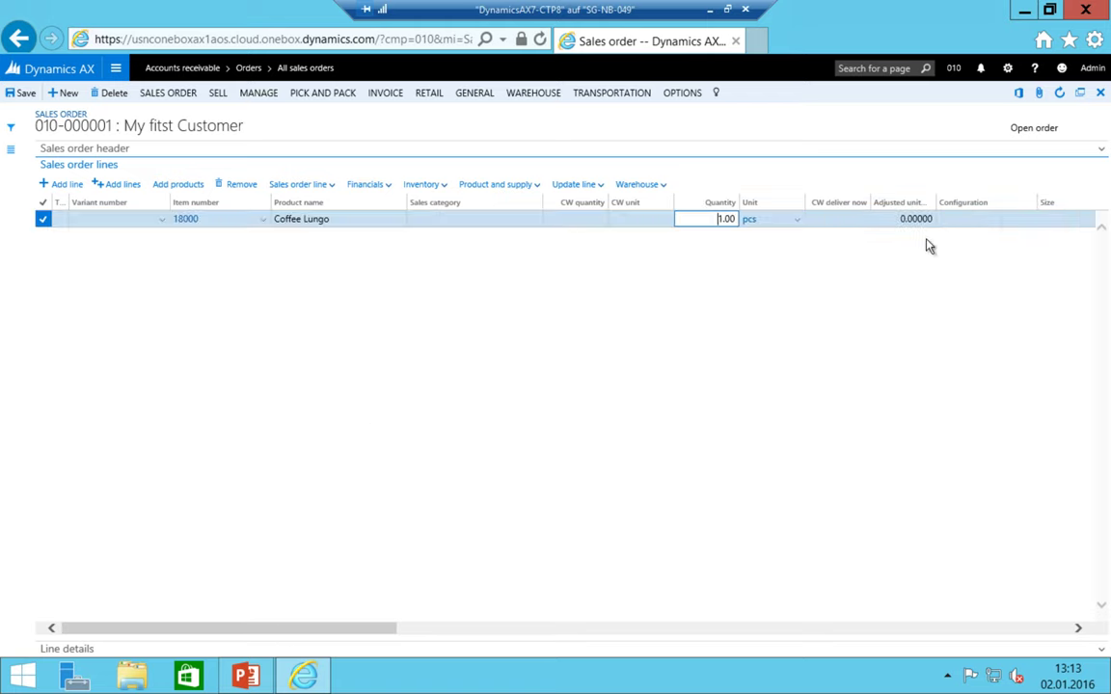
{"action": "key", "text": "Tab"}
{"action": "left_click", "coordinate": [993, 218]}
{"action": "left_click", "coordinate": [1048, 219]}
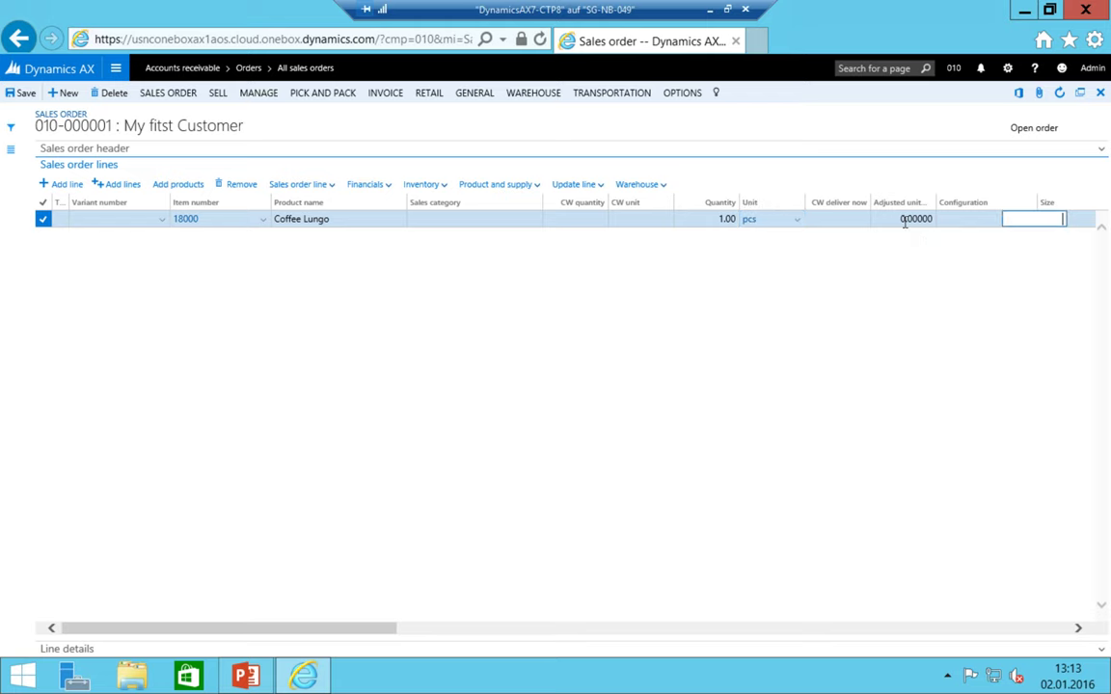
- Narrow the Sales category column in the sales order lines and look through the line's remaining fields
{"action": "left_click_drag", "start_coordinate": [540, 199], "coordinate": [463, 198]}
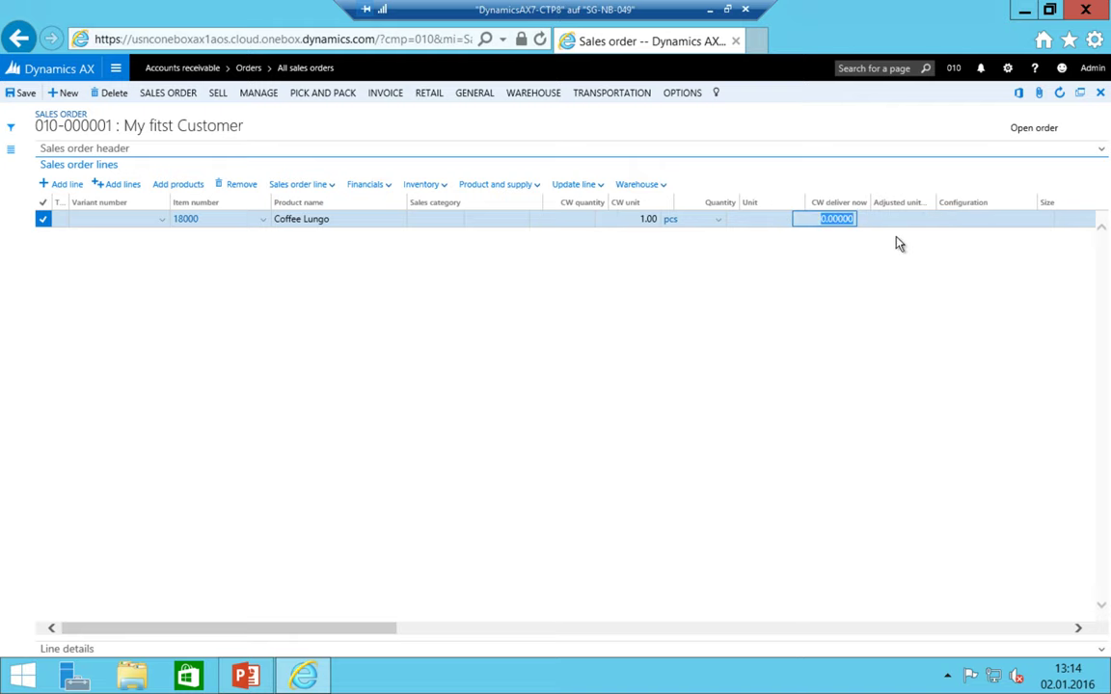
{"action": "key", "text": "Tab"}
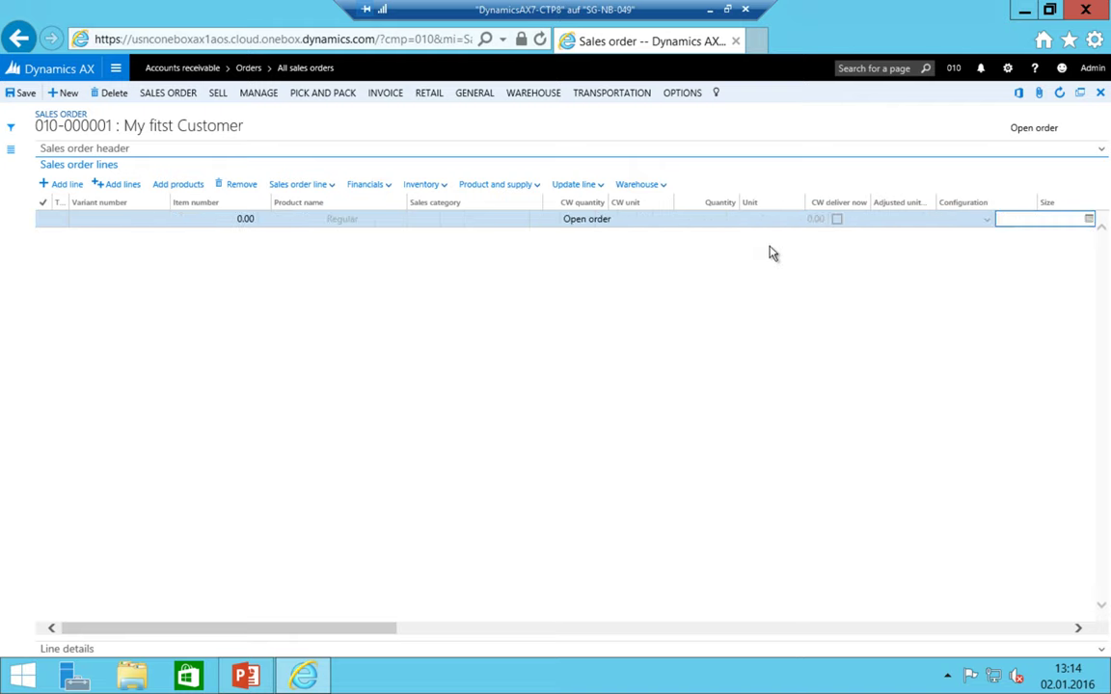
{"action": "key", "text": "shift+Tab"}
{"action": "key", "text": "shift+Tab"}
{"action": "key", "text": "shift+Tab"}
{"action": "key", "text": "shift+Tab"}
{"action": "key", "text": "shift+Tab"}
{"action": "key", "text": "shift+Tab"}
{"action": "key", "text": "shift+Tab"}
{"action": "key", "text": "shift+Tab"}
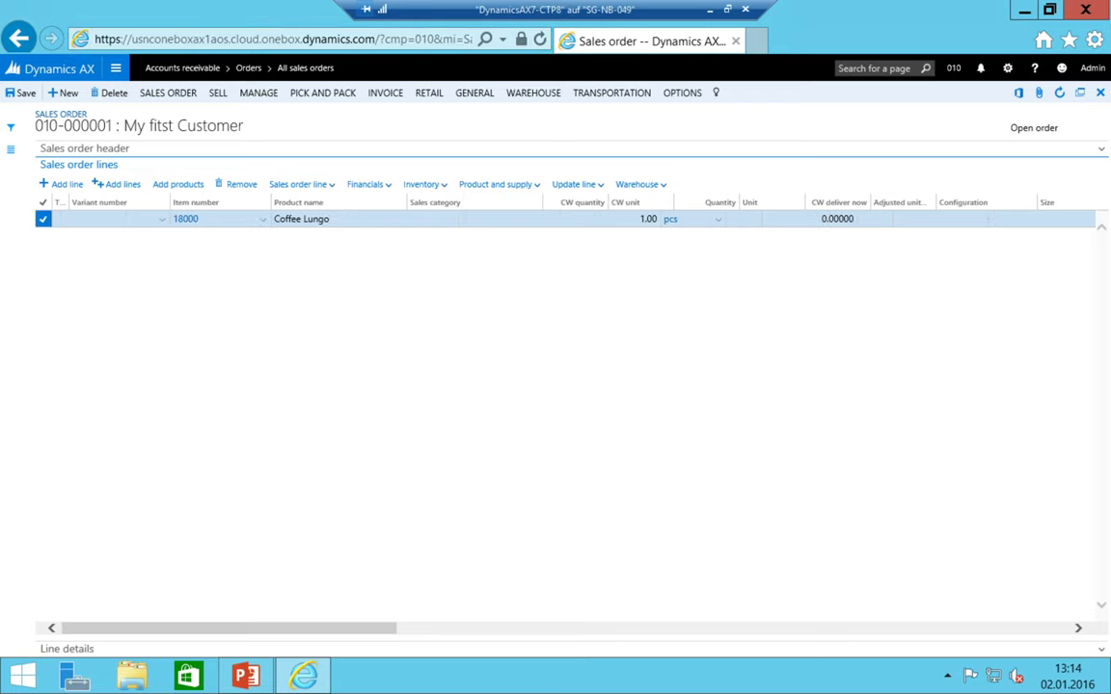
- Check the Coffee Lungo line's fields from CW quantity through to Unit price in the sales order details
{"action": "left_click", "coordinate": [496, 219]}
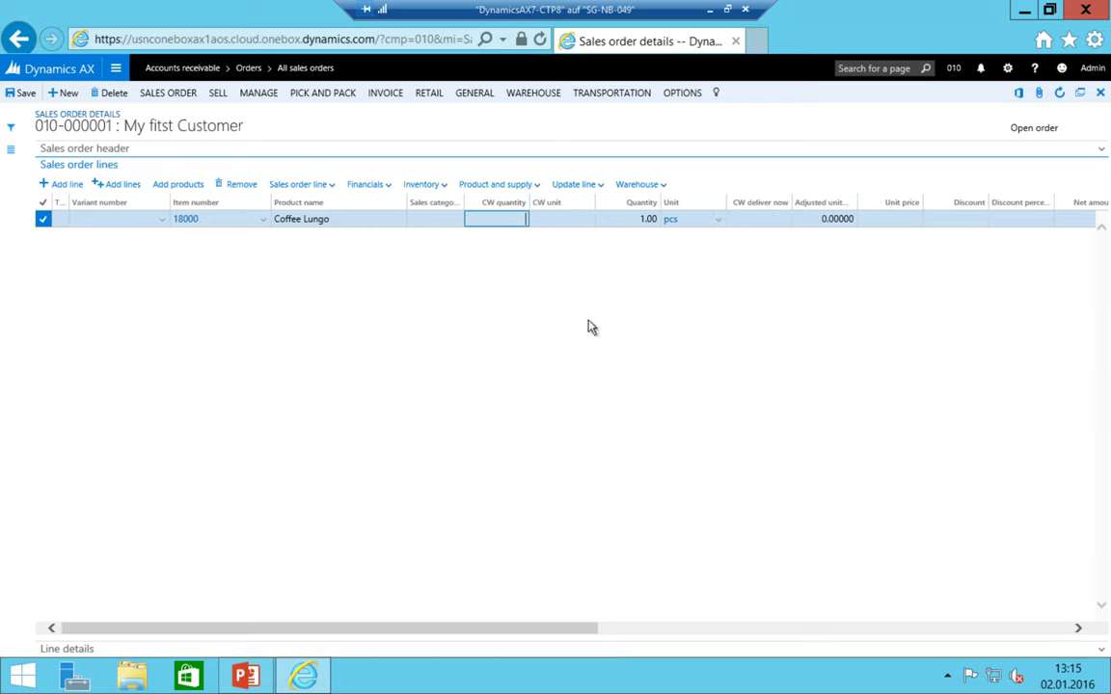
{"action": "key", "text": "Tab"}
{"action": "key", "text": "Tab"}
{"action": "key", "text": "Tab"}
{"action": "key", "text": "Tab"}
{"action": "key", "text": "Tab"}
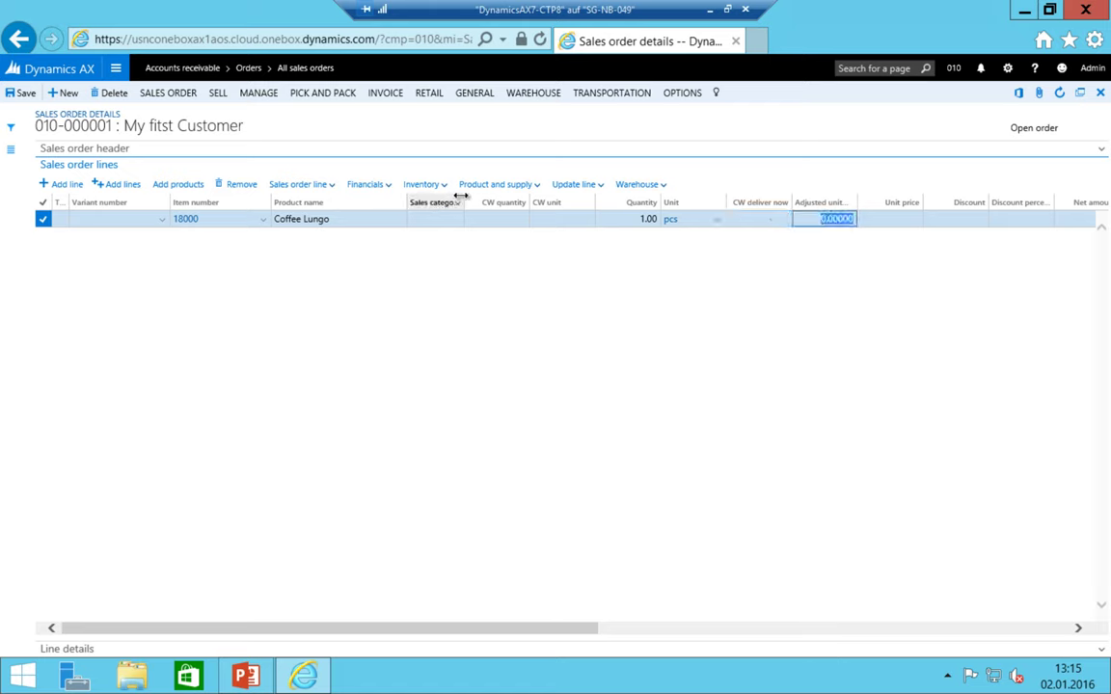
{"action": "key", "text": "Tab"}
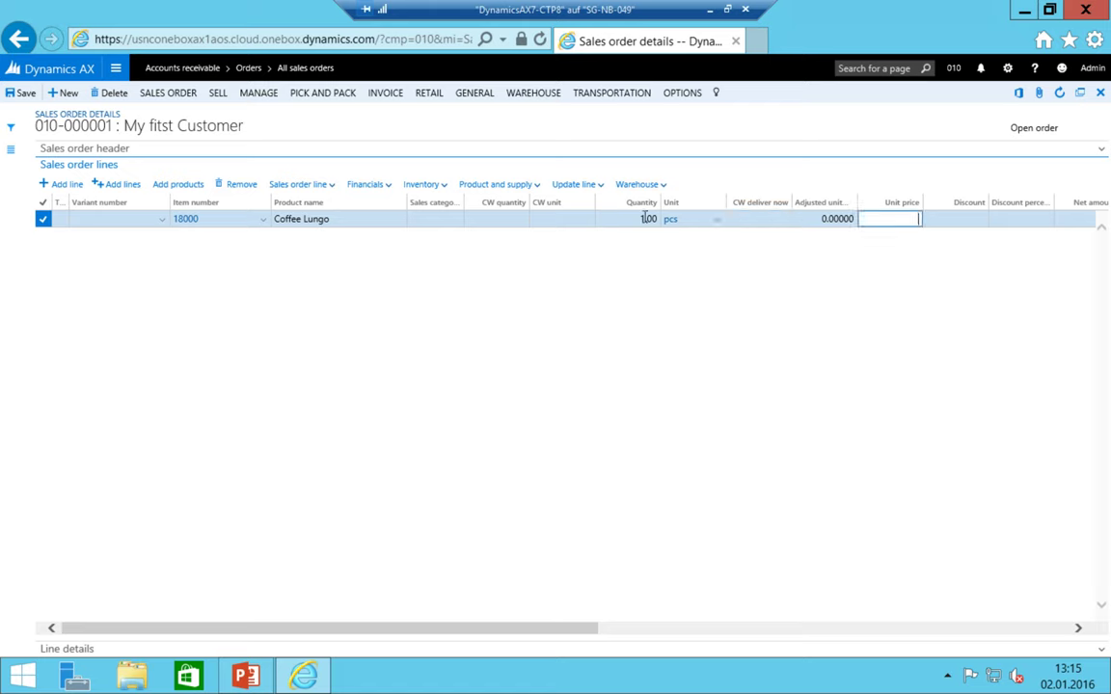
- Personalize the sales order lines by hiding the Sales category column
{"action": "right_click", "coordinate": [439, 205]}
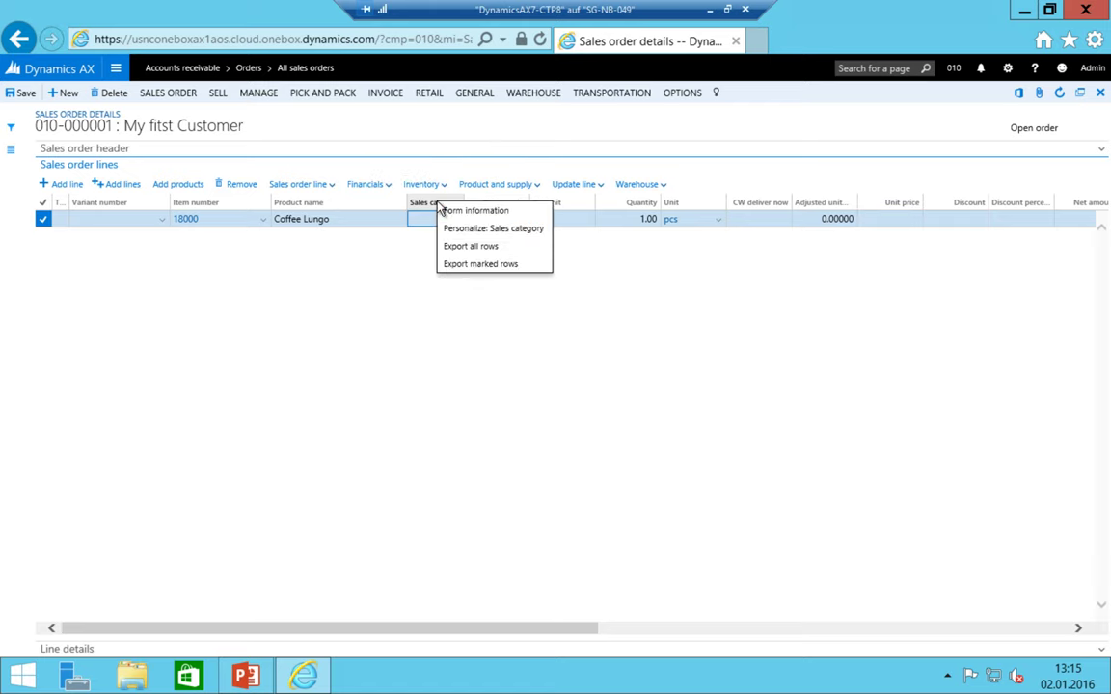
{"action": "left_click", "coordinate": [516, 235]}
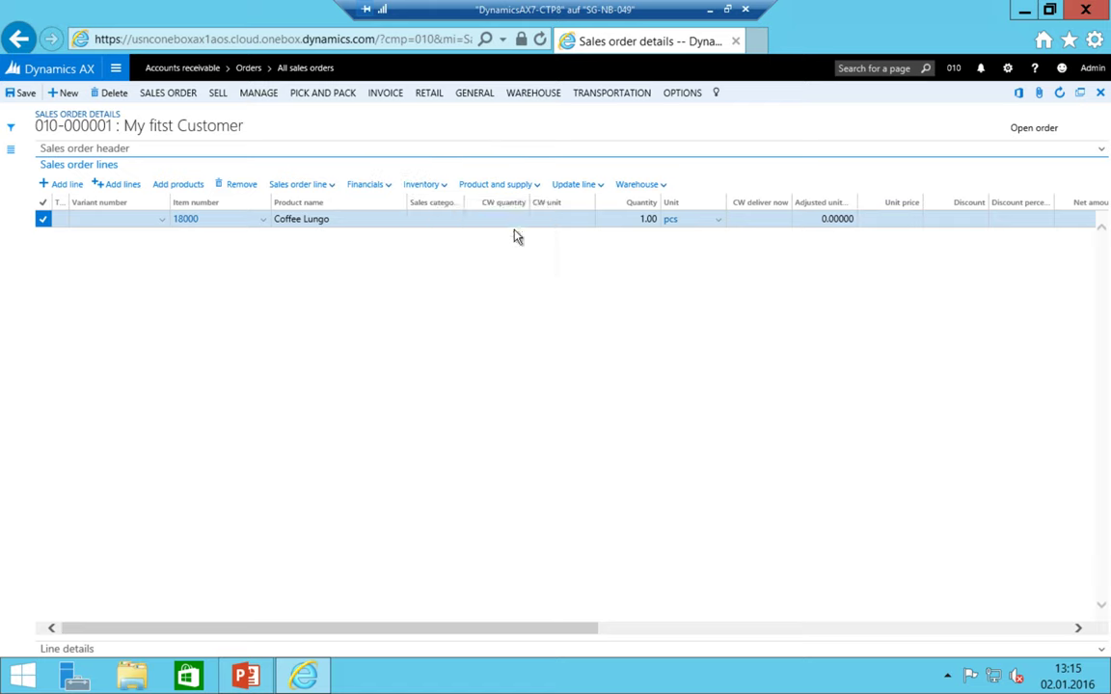
{"action": "left_click", "coordinate": [483, 188]}
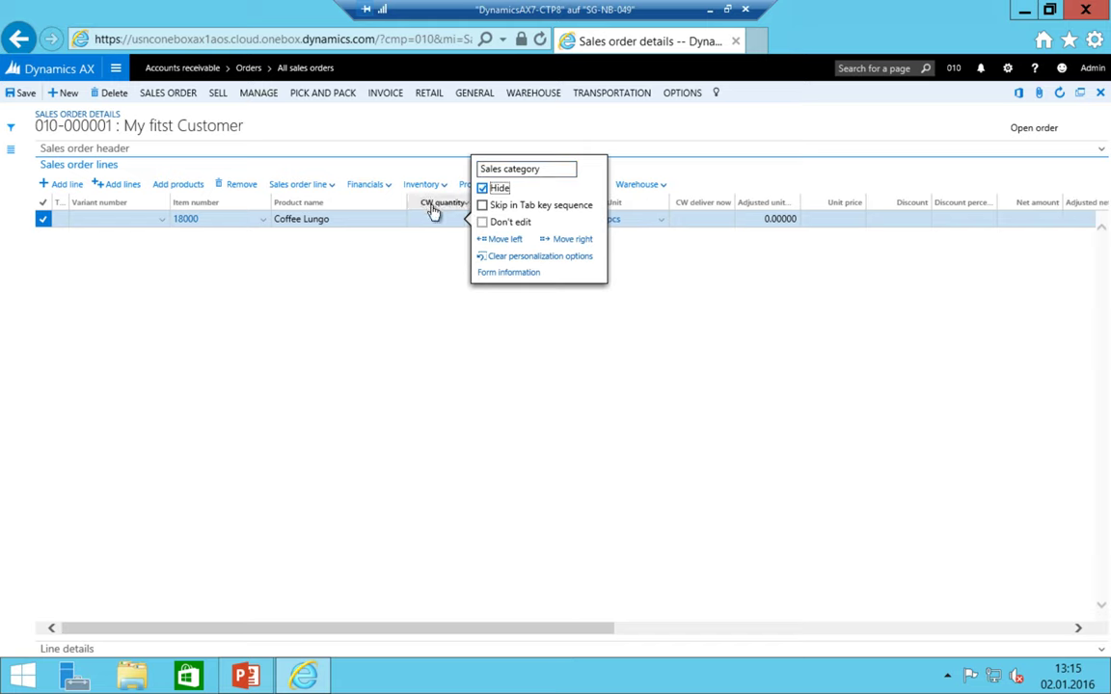
- Hide the CW quantity and CW unit columns in the sales order lines
{"action": "left_click", "coordinate": [437, 205]}
{"action": "right_click", "coordinate": [437, 205]}
{"action": "left_click", "coordinate": [471, 240]}
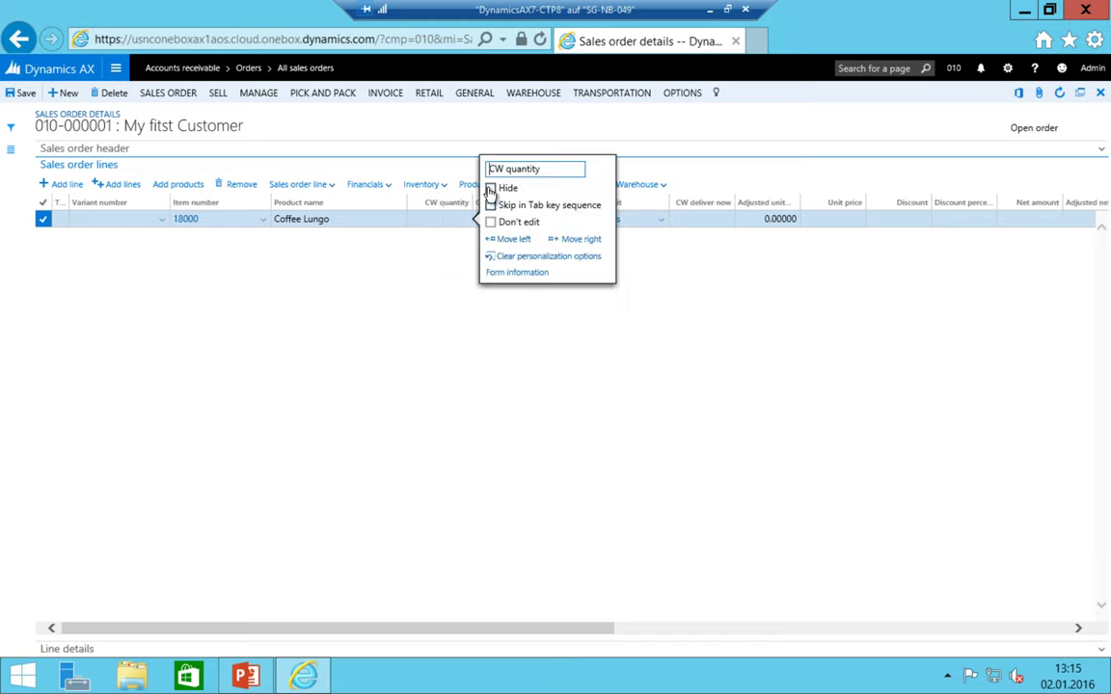
{"action": "left_click", "coordinate": [490, 189]}
{"action": "right_click", "coordinate": [433, 207]}
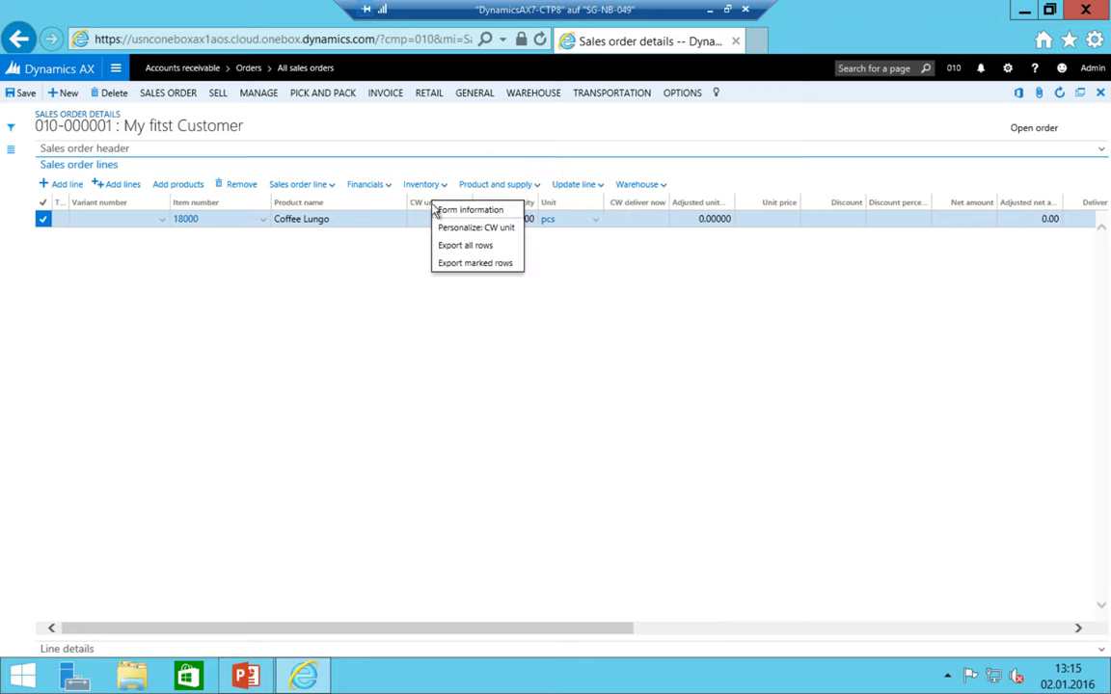
{"action": "left_click", "coordinate": [479, 237]}
{"action": "left_click", "coordinate": [491, 188]}
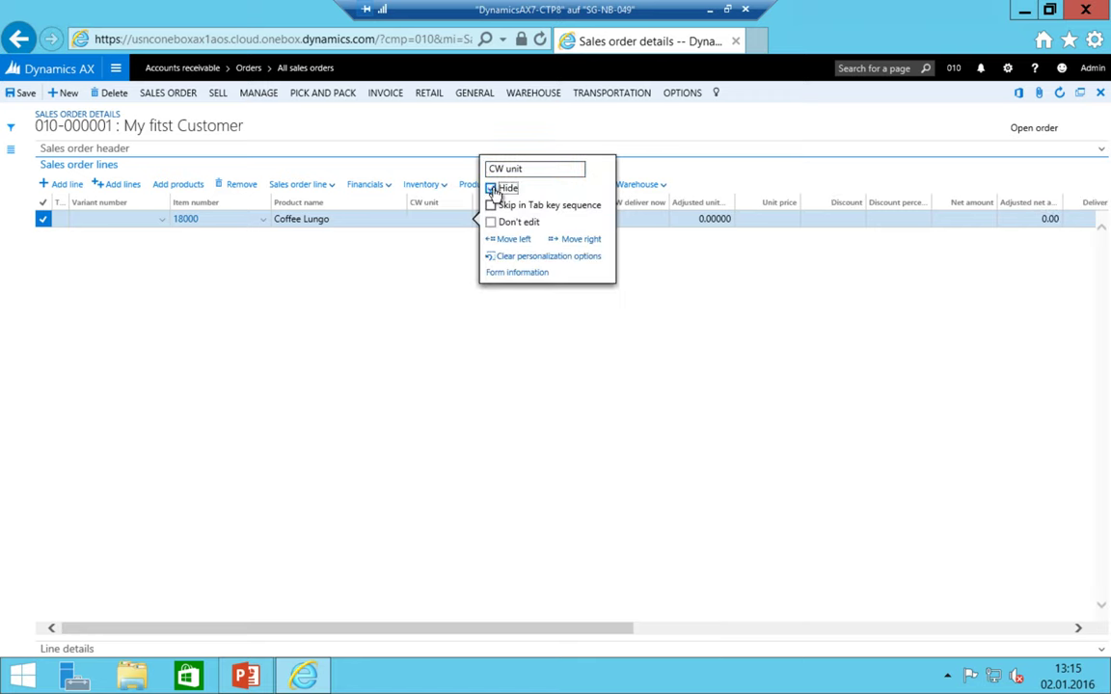
{"action": "left_click", "coordinate": [433, 296]}
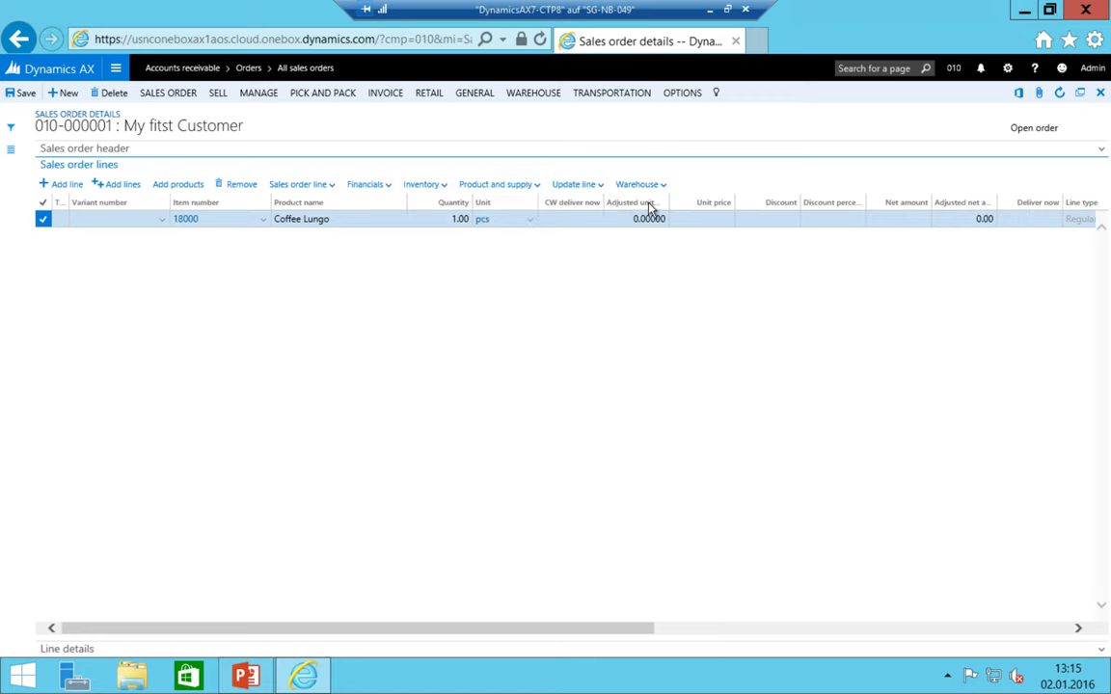
- Reorder the sales order line columns so that Unit price directly follows Unit
{"action": "right_click", "coordinate": [697, 204]}
{"action": "left_click", "coordinate": [745, 229]}
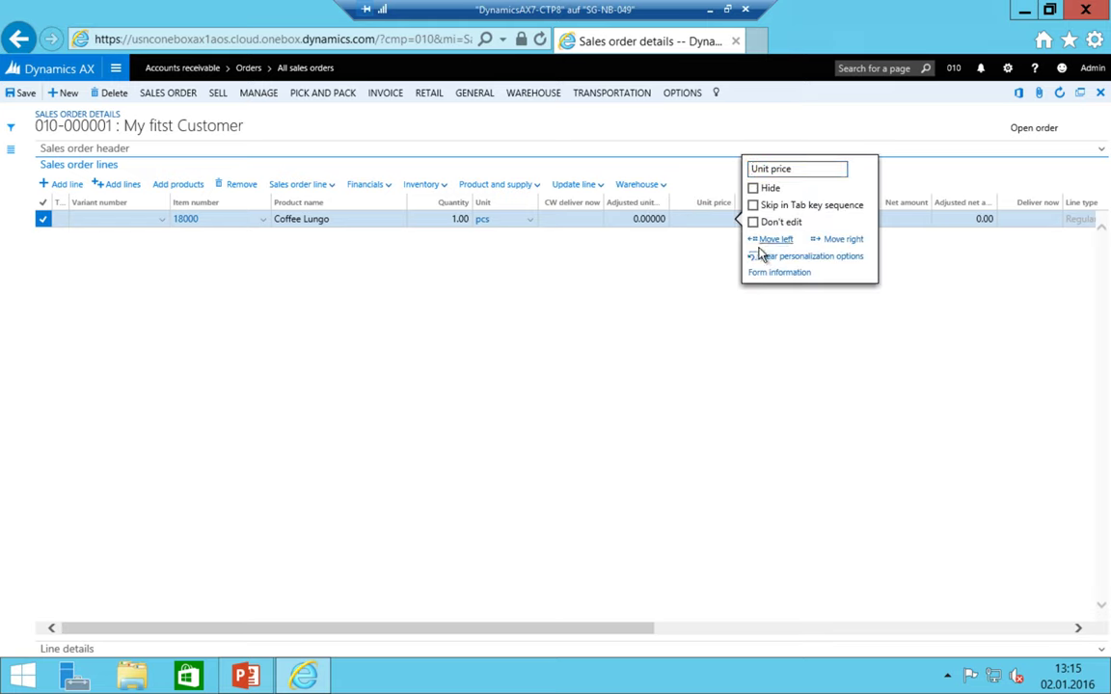
{"action": "left_click", "coordinate": [769, 240]}
{"action": "left_click", "coordinate": [706, 240]}
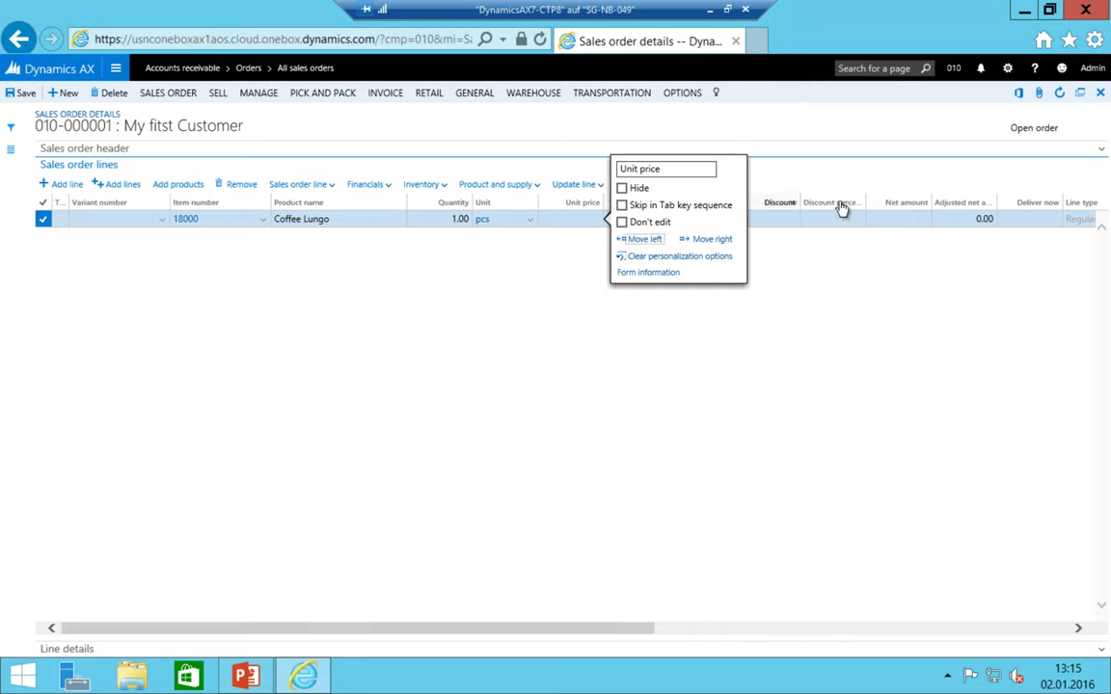
- Move the Net amount column in the sales order lines so that it directly follows Unit price
{"action": "right_click", "coordinate": [902, 205]}
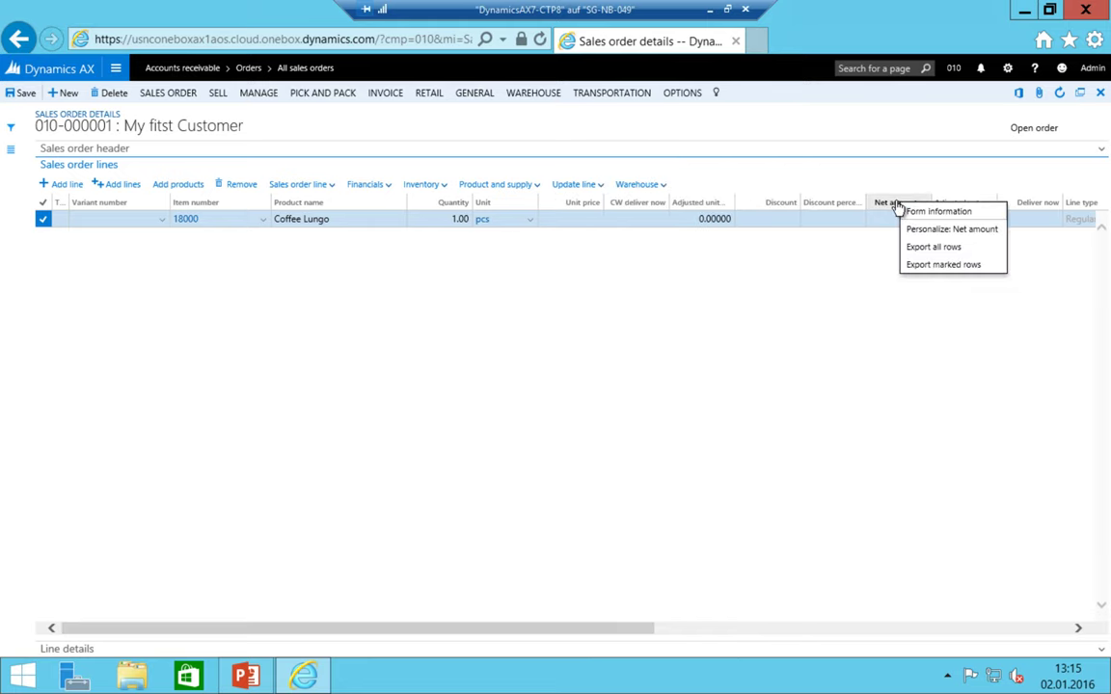
{"action": "left_click", "coordinate": [942, 240]}
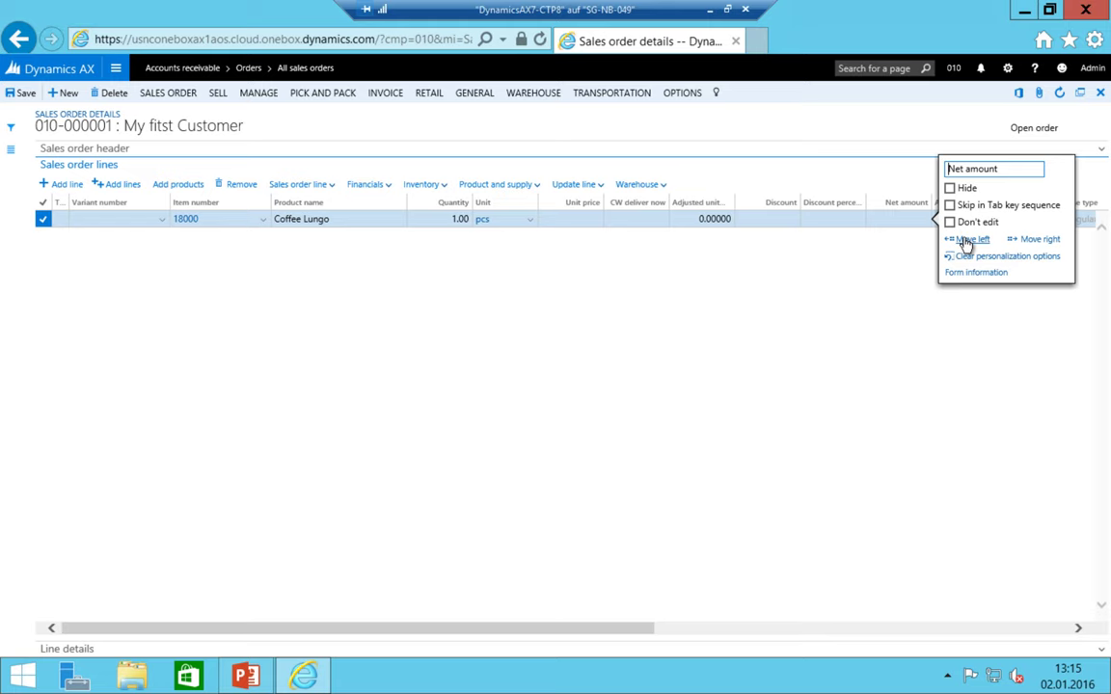
{"action": "left_click", "coordinate": [965, 240]}
{"action": "left_click", "coordinate": [839, 241]}
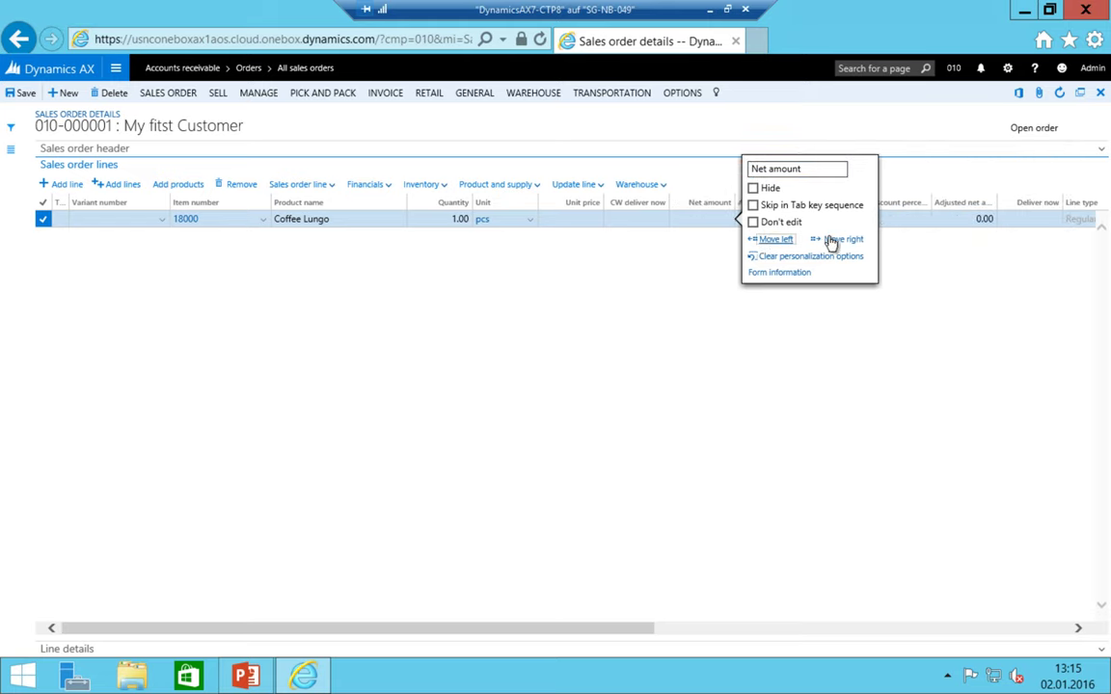
{"action": "left_click", "coordinate": [773, 241]}
- Set the Coffee Lungo line's unit price to 150.00 and assign its CC_010 financial dimension value 000 in the line details
{"action": "left_click", "coordinate": [541, 219]}
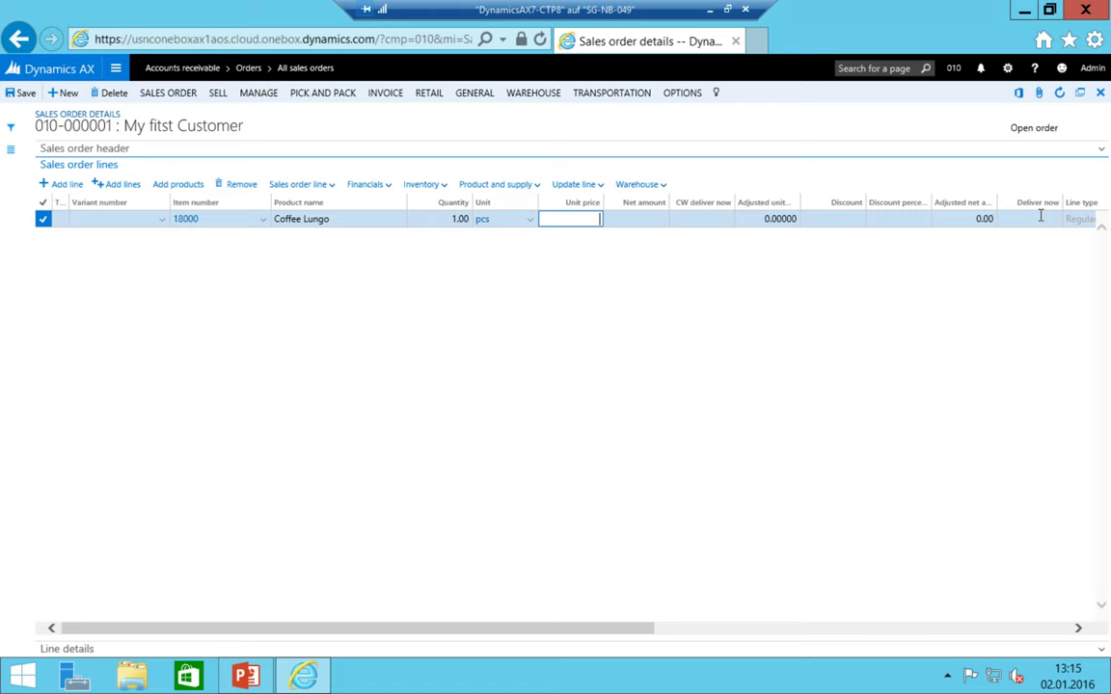
{"action": "key", "text": "Tab"}
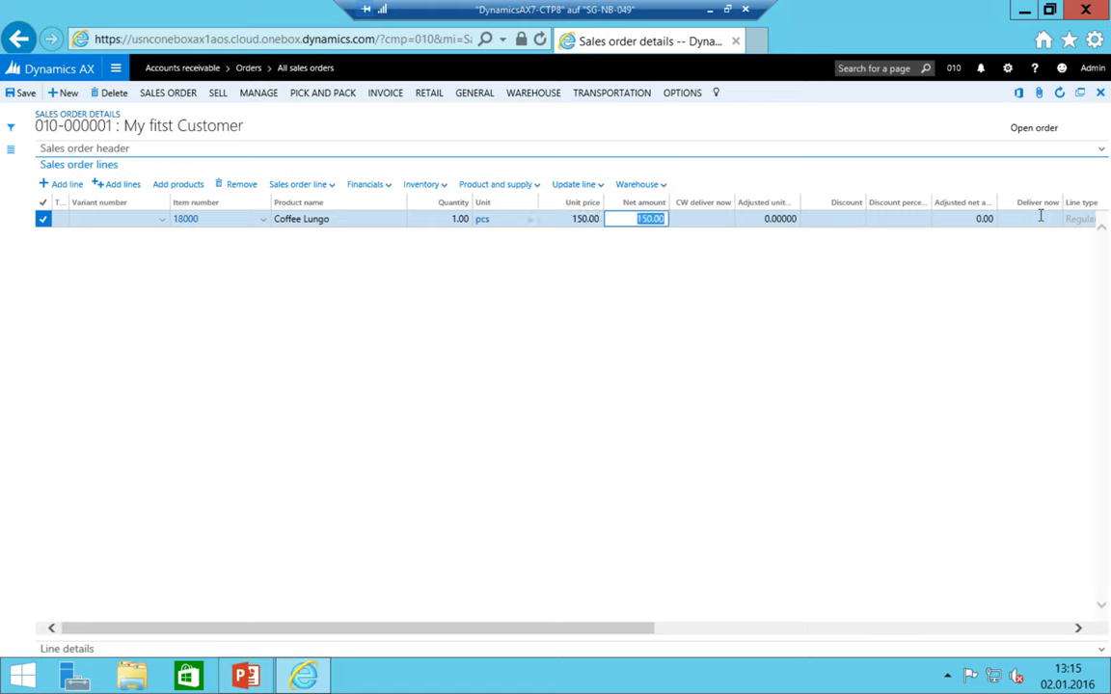
{"action": "left_click", "coordinate": [60, 648]}
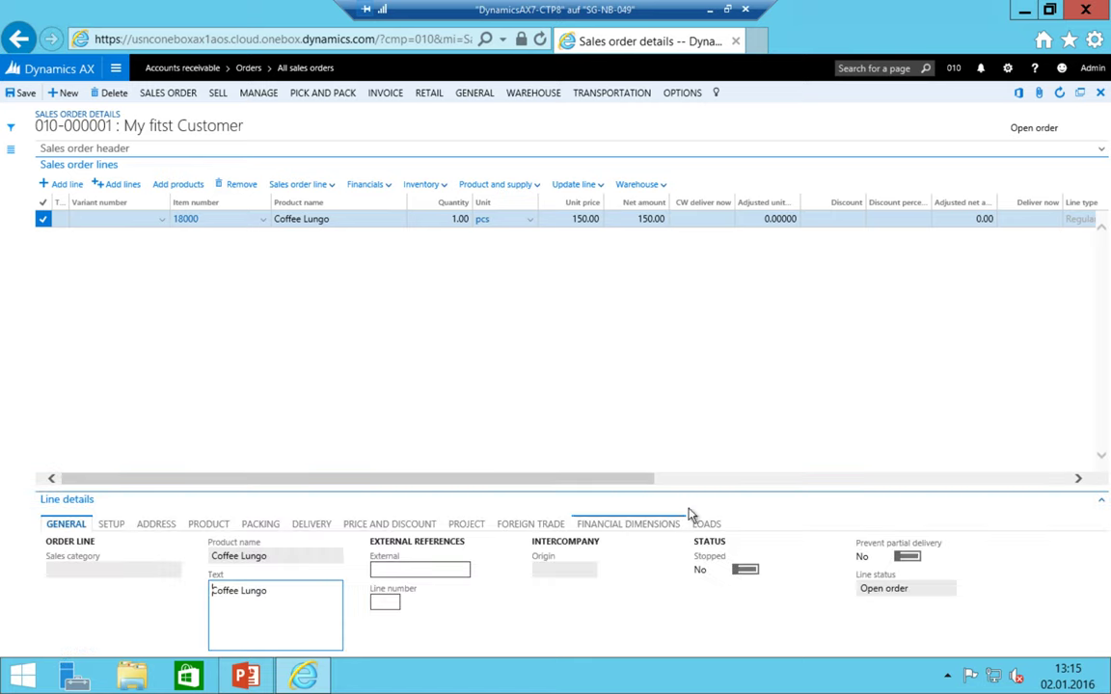
{"action": "left_click", "coordinate": [666, 523]}
{"action": "left_click", "coordinate": [171, 577]}
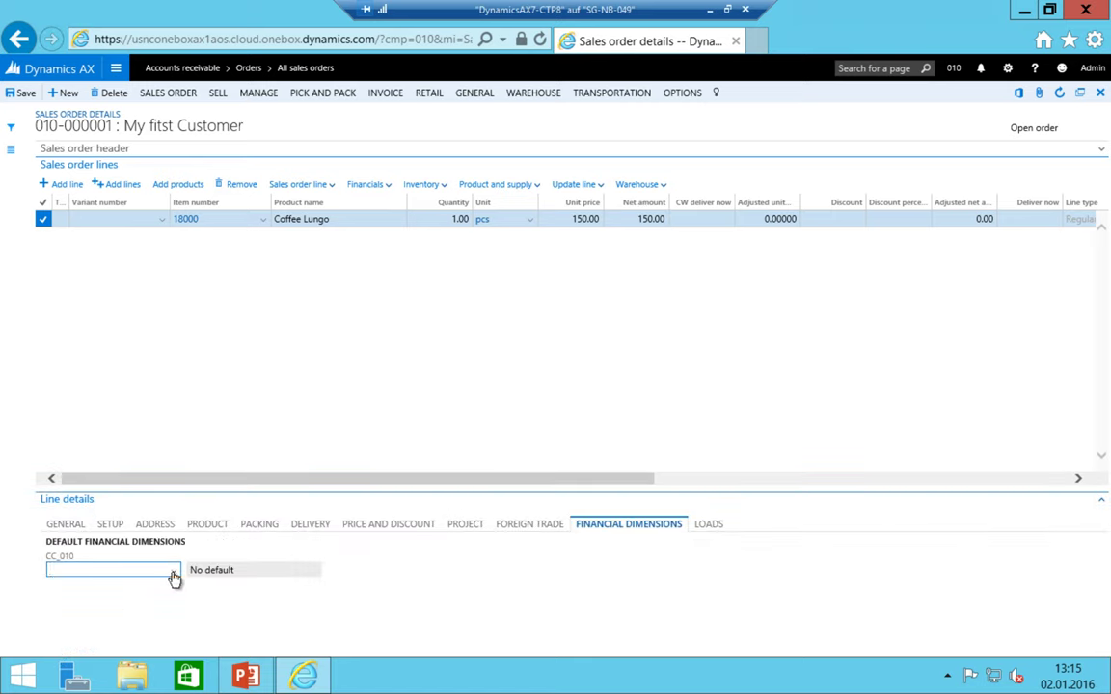
{"action": "left_click", "coordinate": [74, 415]}
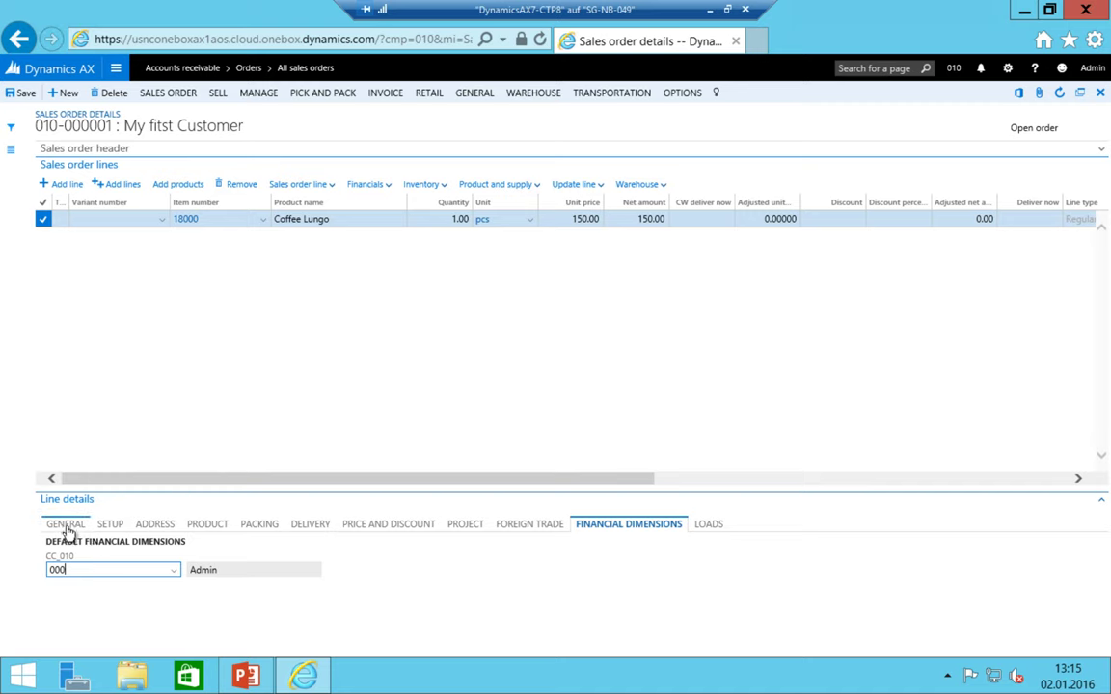
{"action": "left_click", "coordinate": [66, 523]}
{"action": "left_click", "coordinate": [647, 525]}
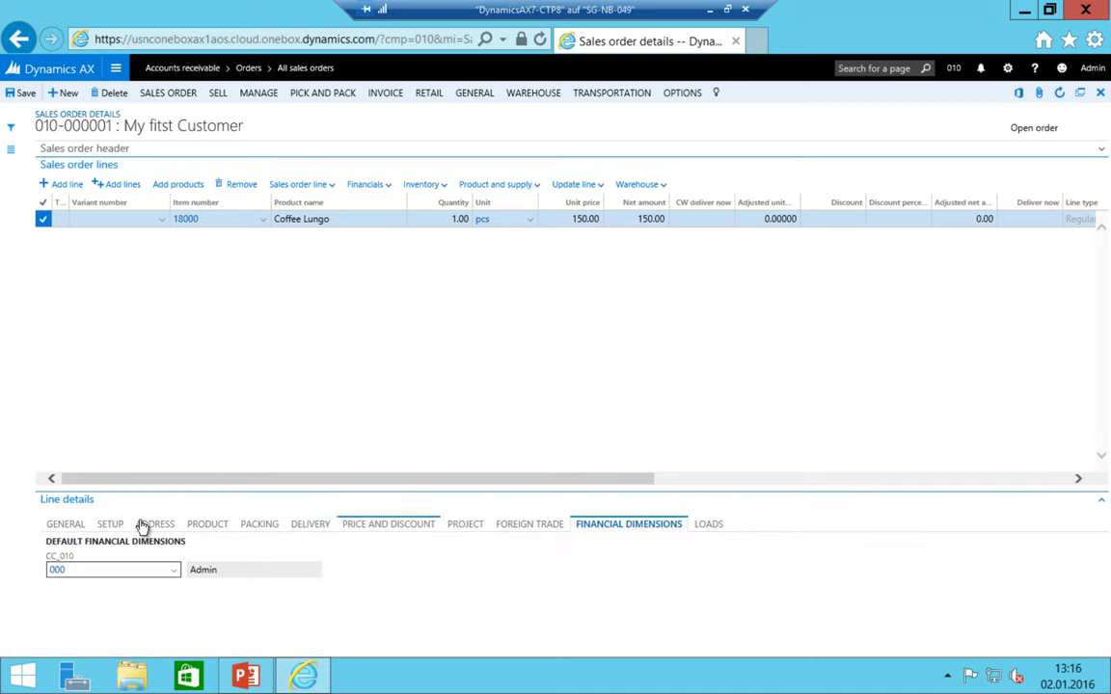
{"action": "left_click", "coordinate": [63, 524]}
{"action": "left_click", "coordinate": [57, 499]}
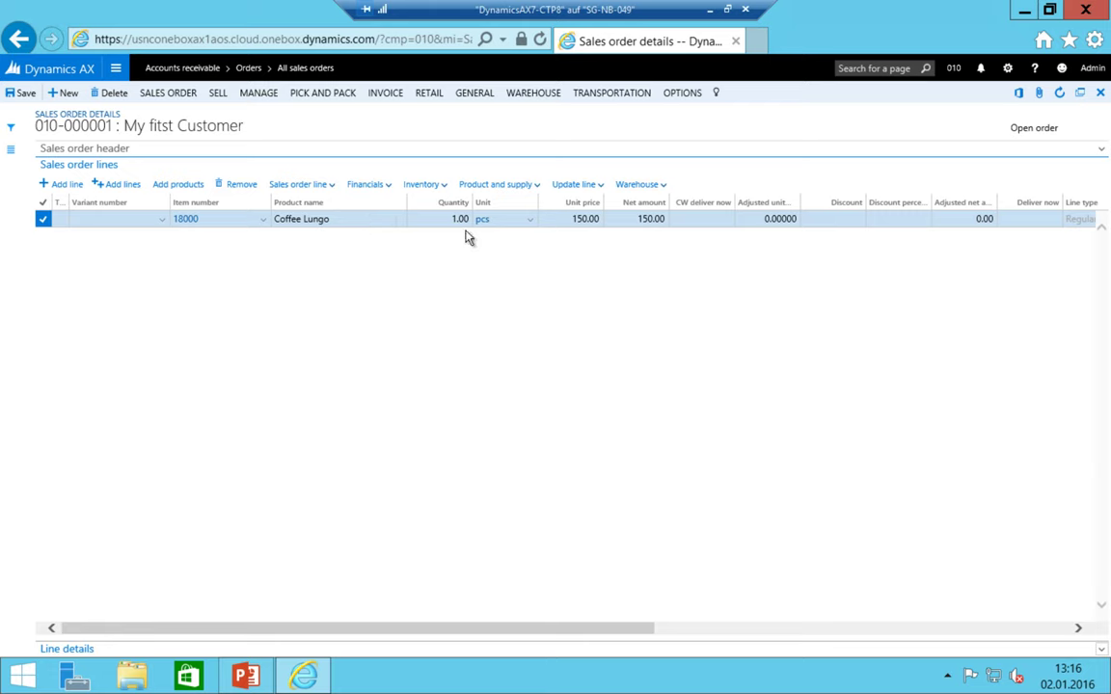
- Confirm the Coffee Lungo sales order, posting the confirmation without printing it
{"action": "left_click", "coordinate": [179, 93]}
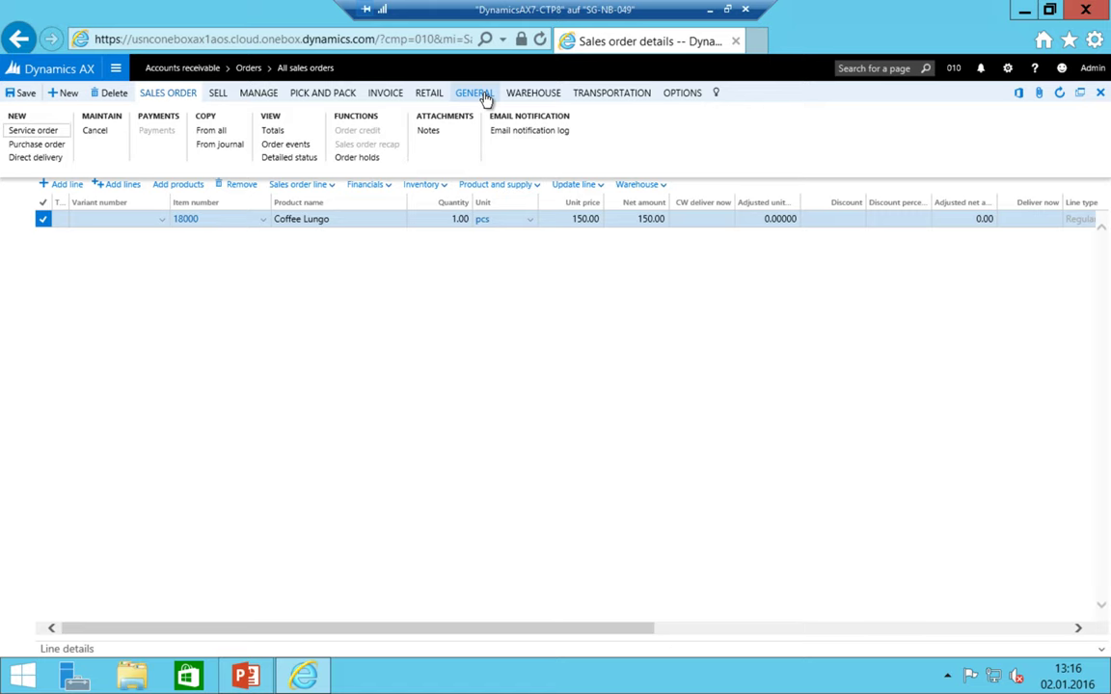
{"action": "left_click", "coordinate": [223, 98]}
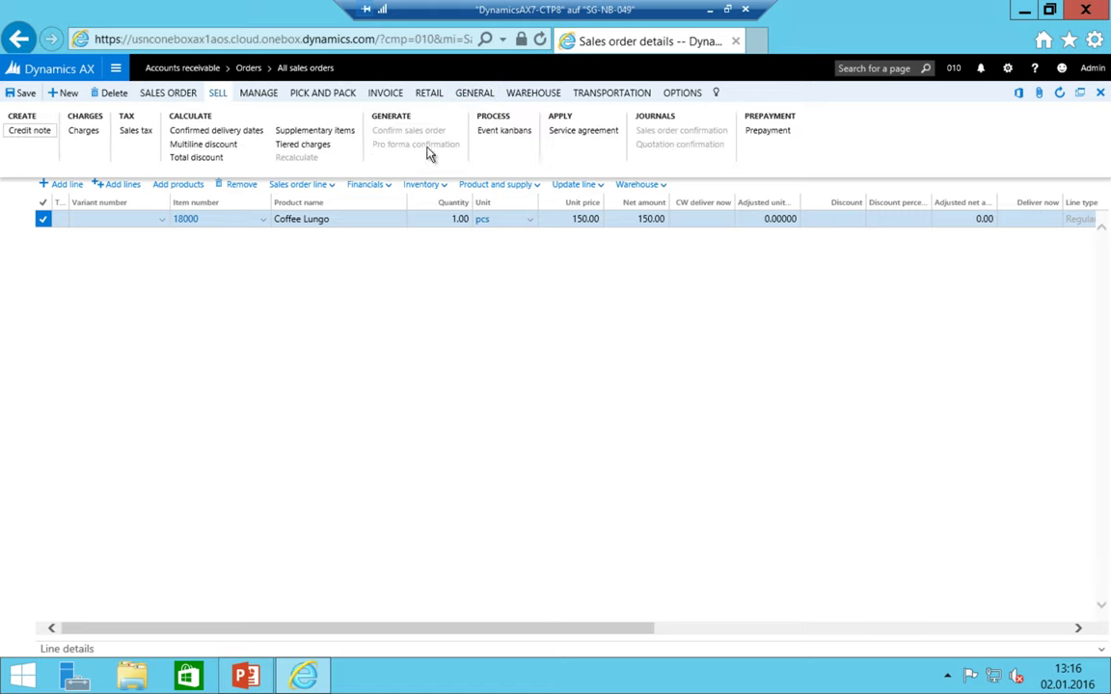
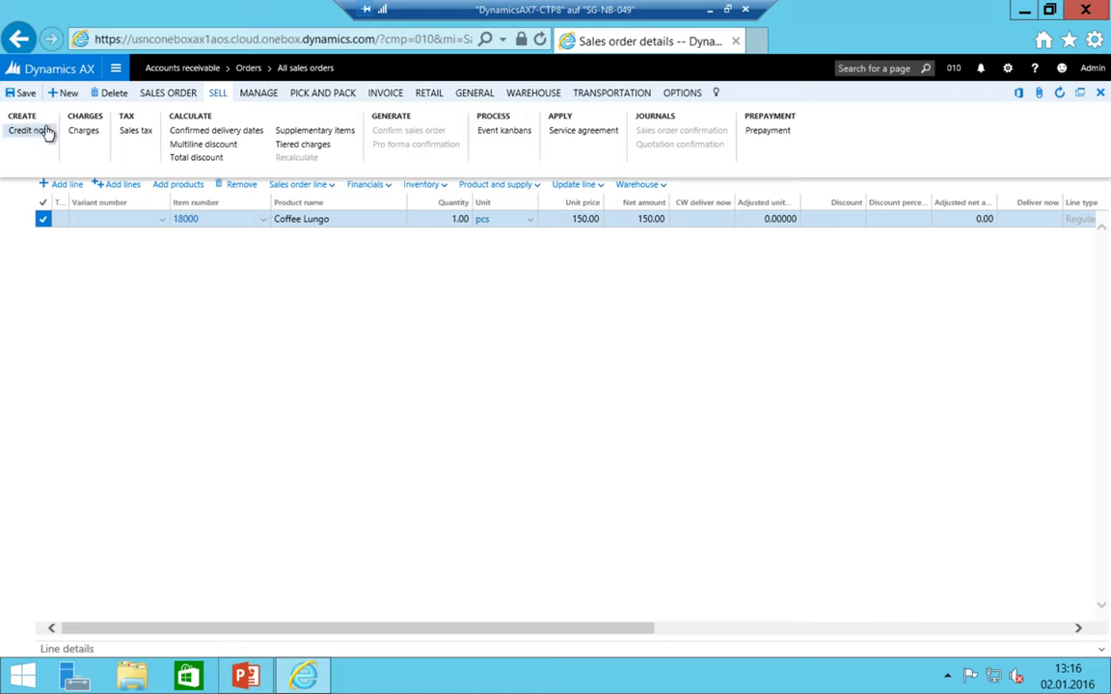
{"action": "left_click", "coordinate": [381, 213]}
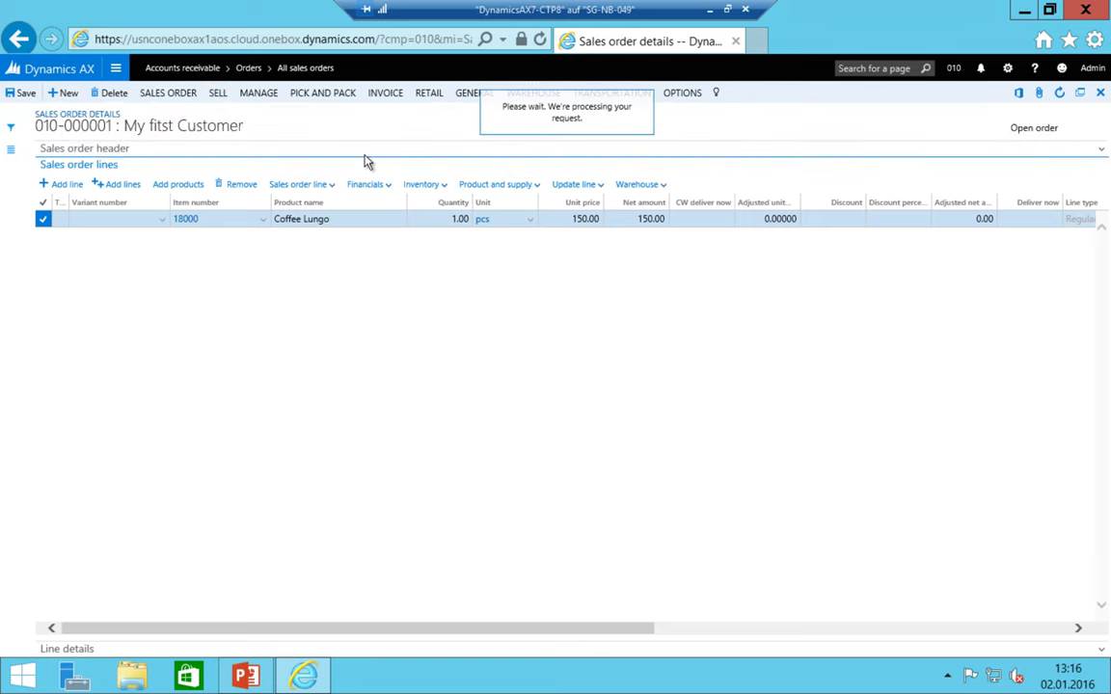
{"action": "left_click", "coordinate": [220, 95]}
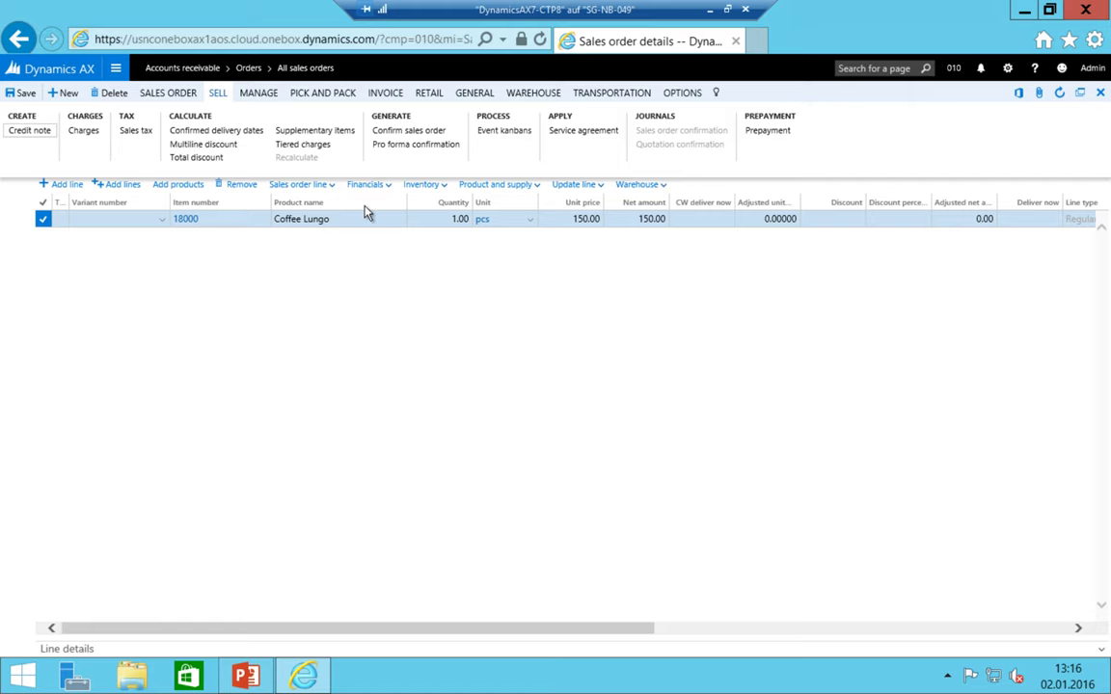
{"action": "left_click", "coordinate": [417, 135]}
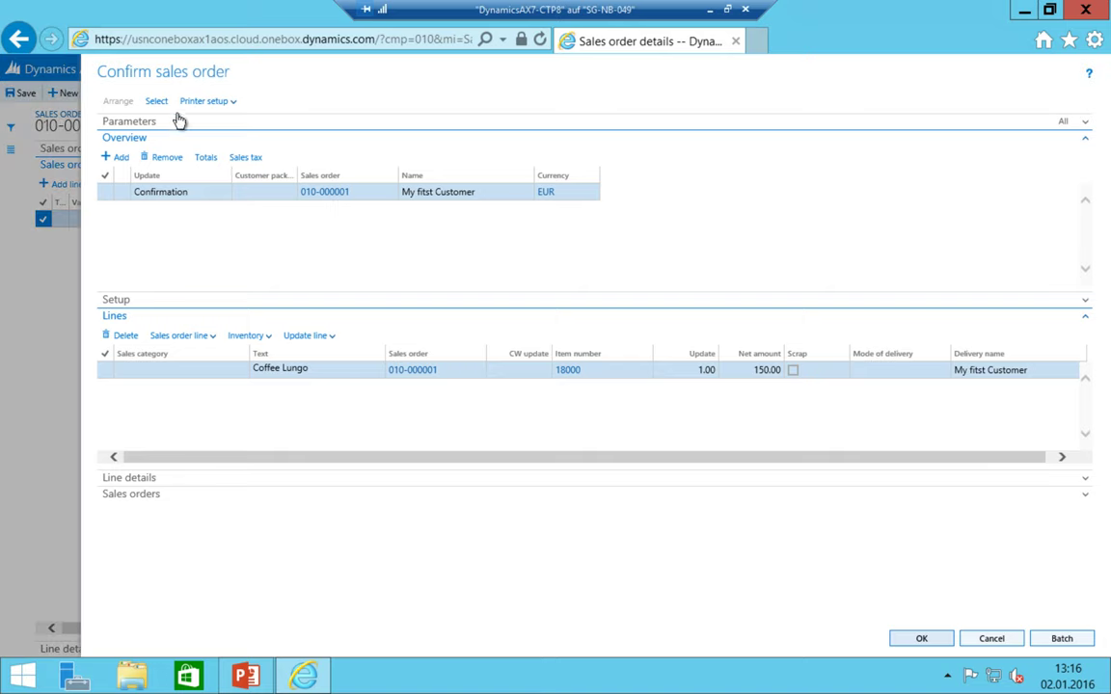
{"action": "left_click", "coordinate": [928, 644]}
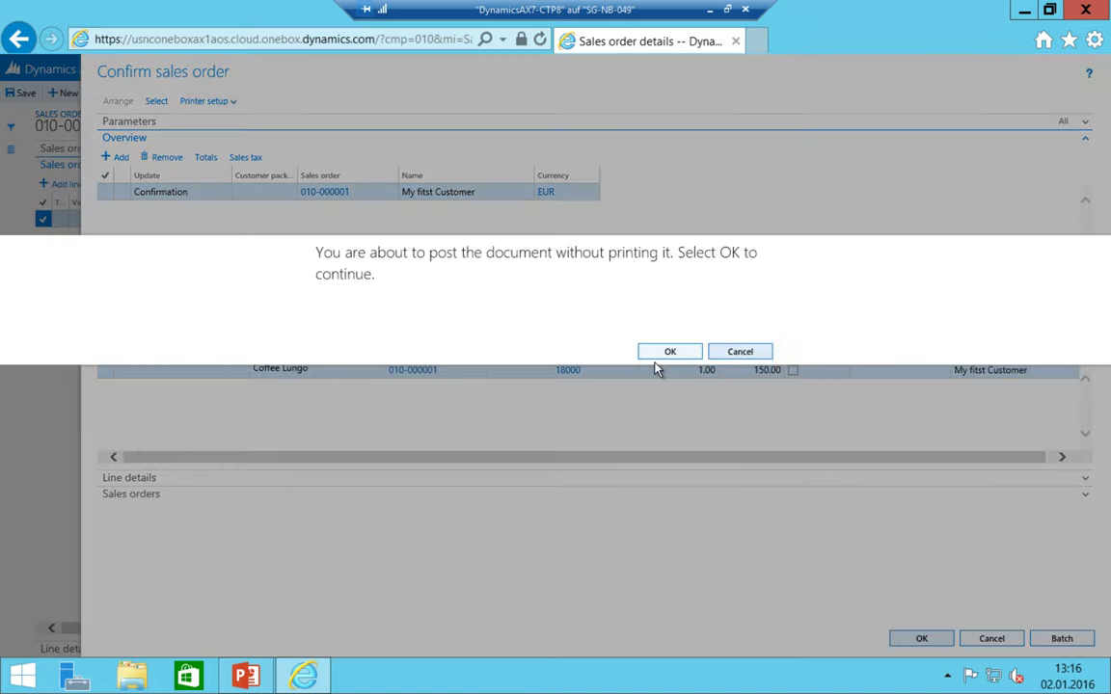
{"action": "left_click", "coordinate": [668, 352]}
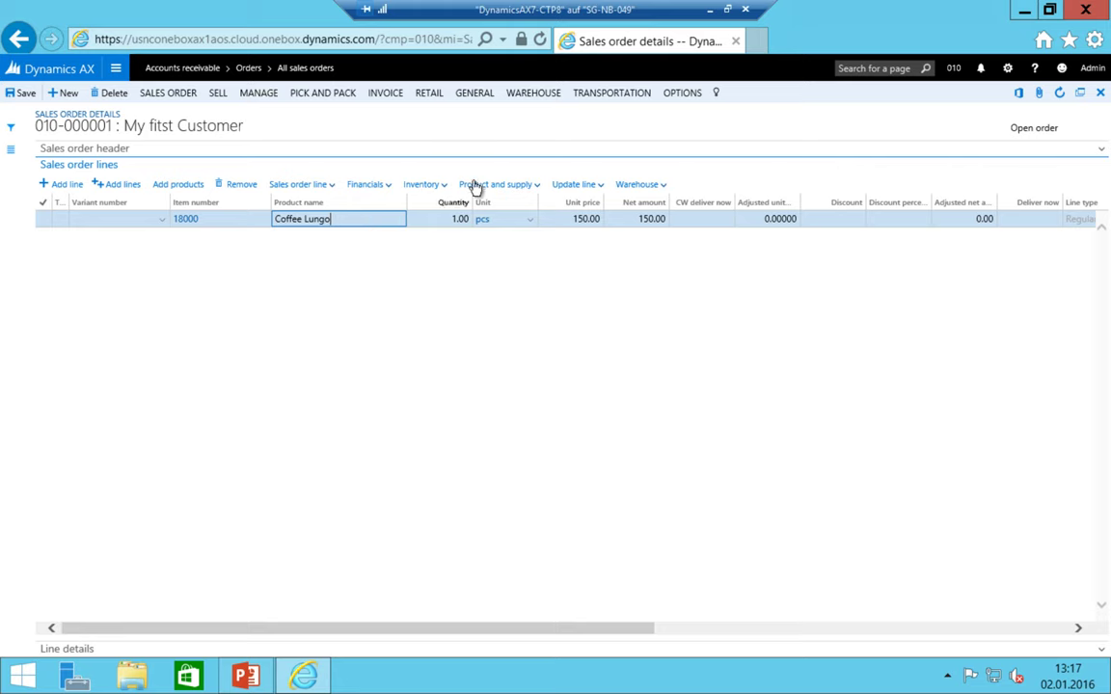
- Confirm the sales order again with Print confirmation set to Yes, view the confirmation document and return to the order
{"action": "left_click", "coordinate": [222, 95]}
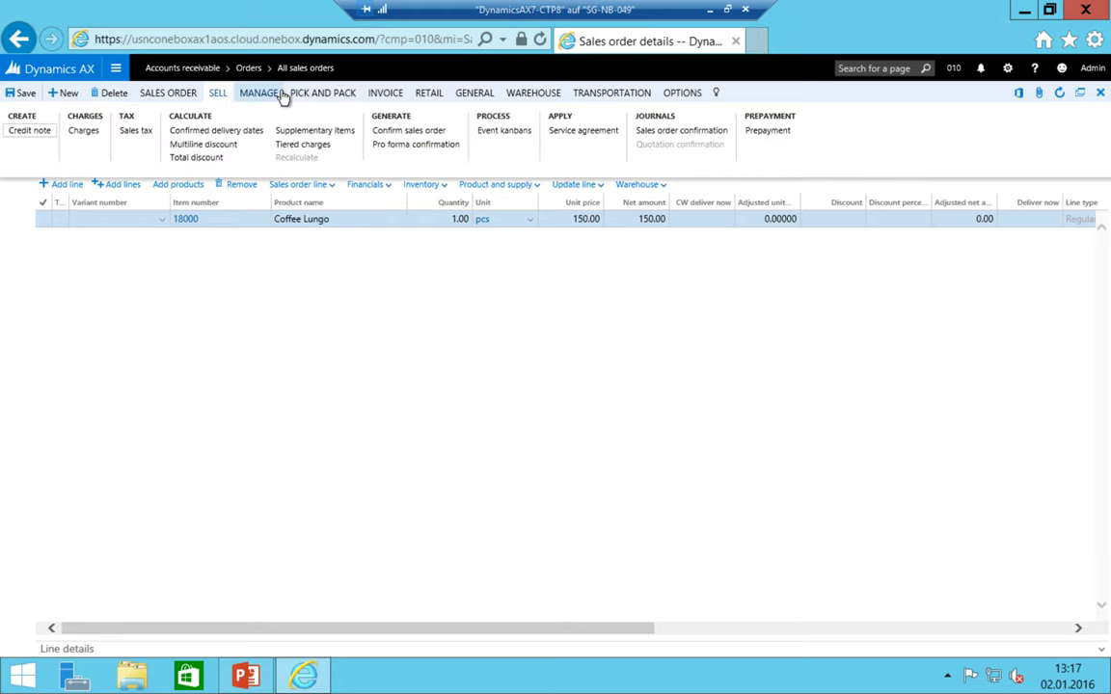
{"action": "left_click", "coordinate": [403, 129]}
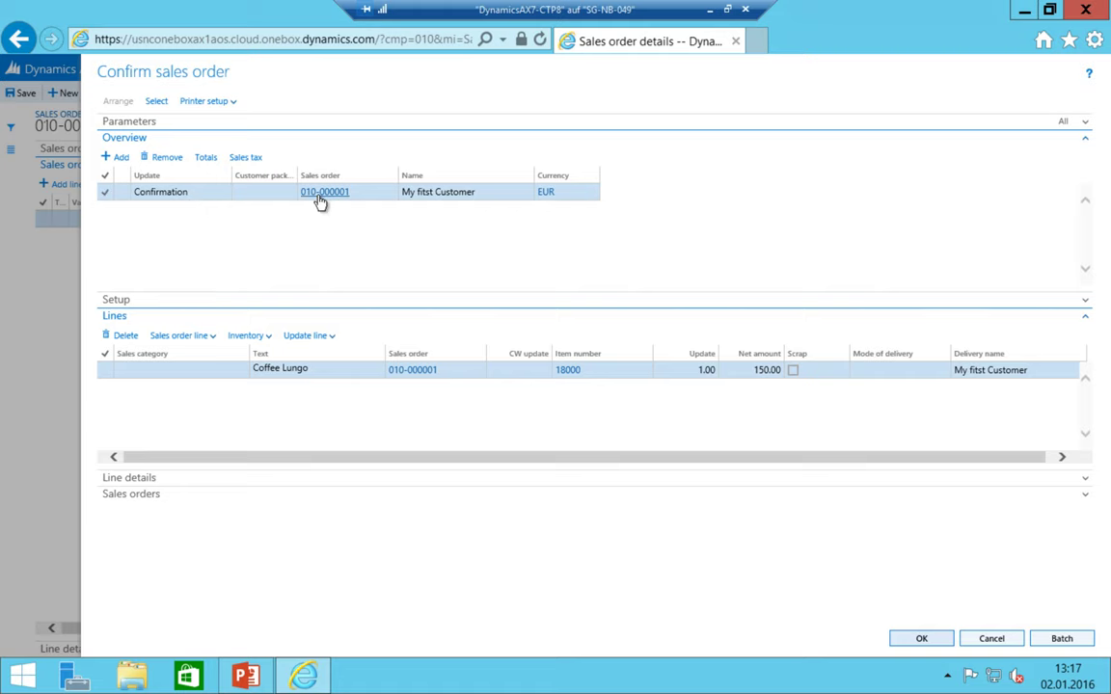
{"action": "left_click", "coordinate": [1083, 125]}
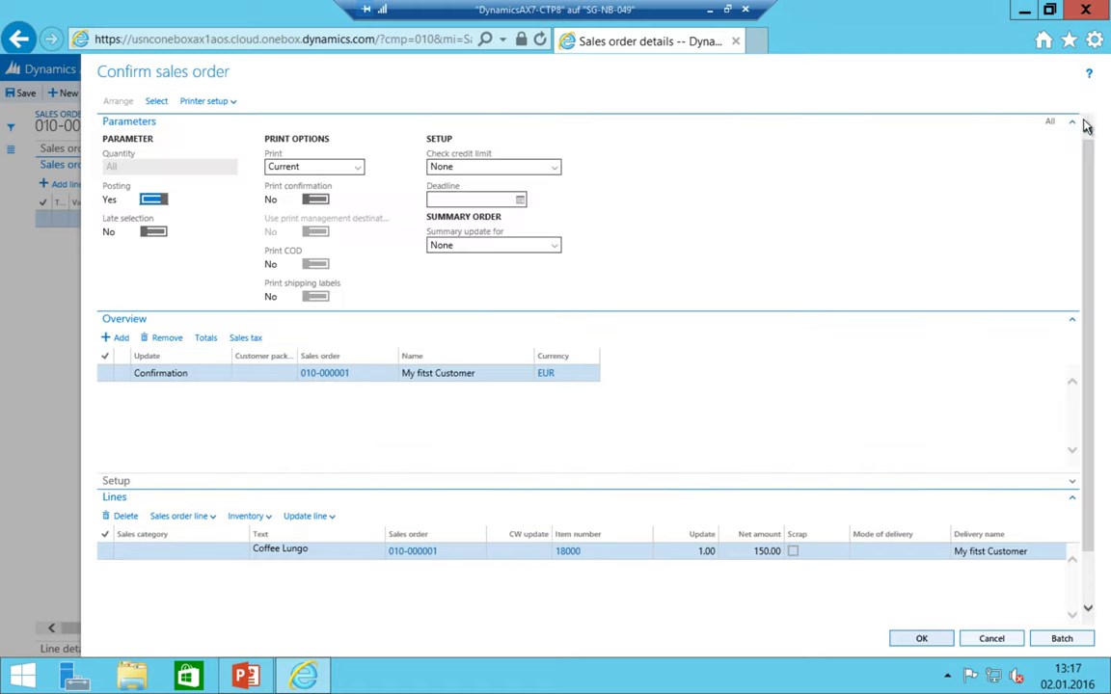
{"action": "left_click", "coordinate": [315, 199]}
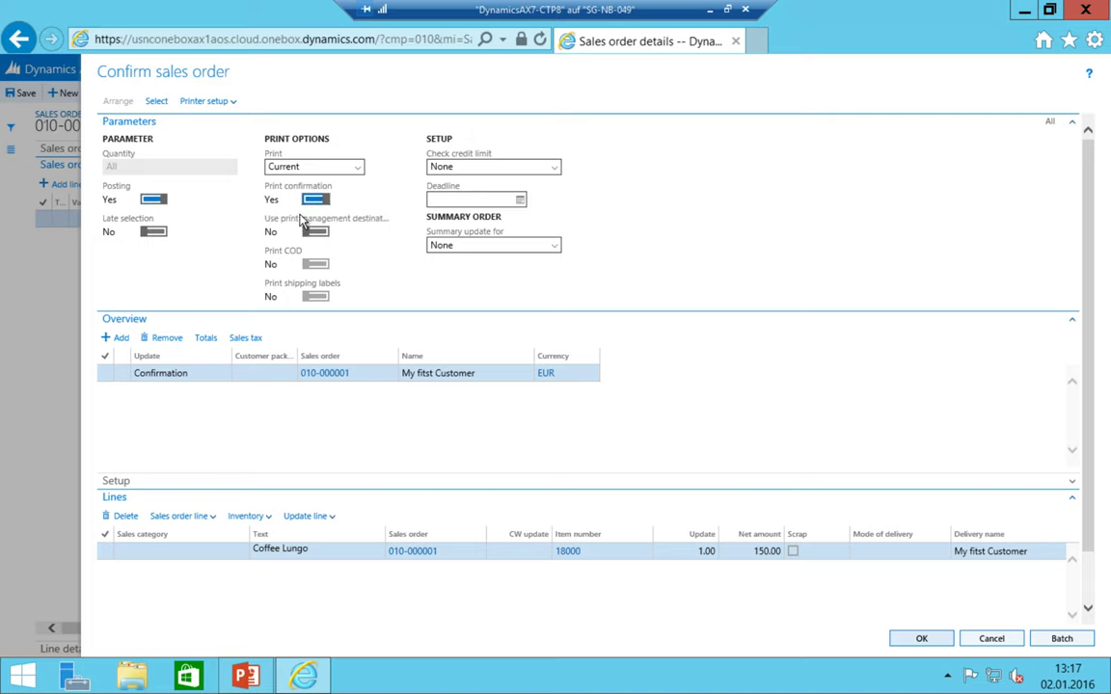
{"action": "left_click", "coordinate": [921, 639]}
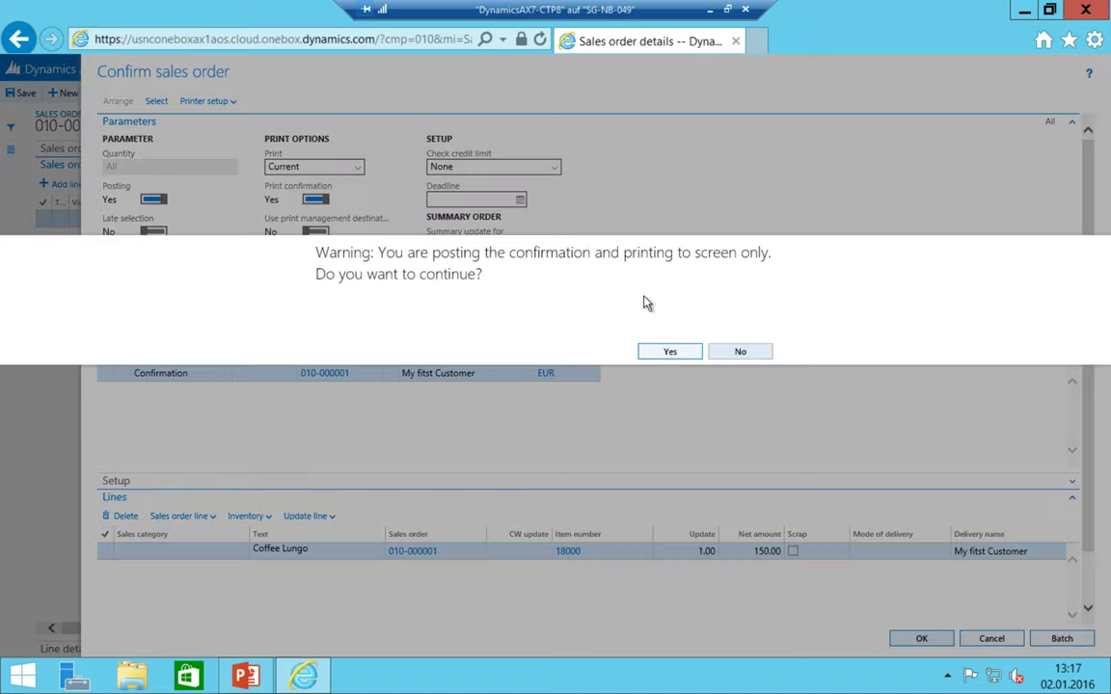
{"action": "left_click", "coordinate": [662, 354]}
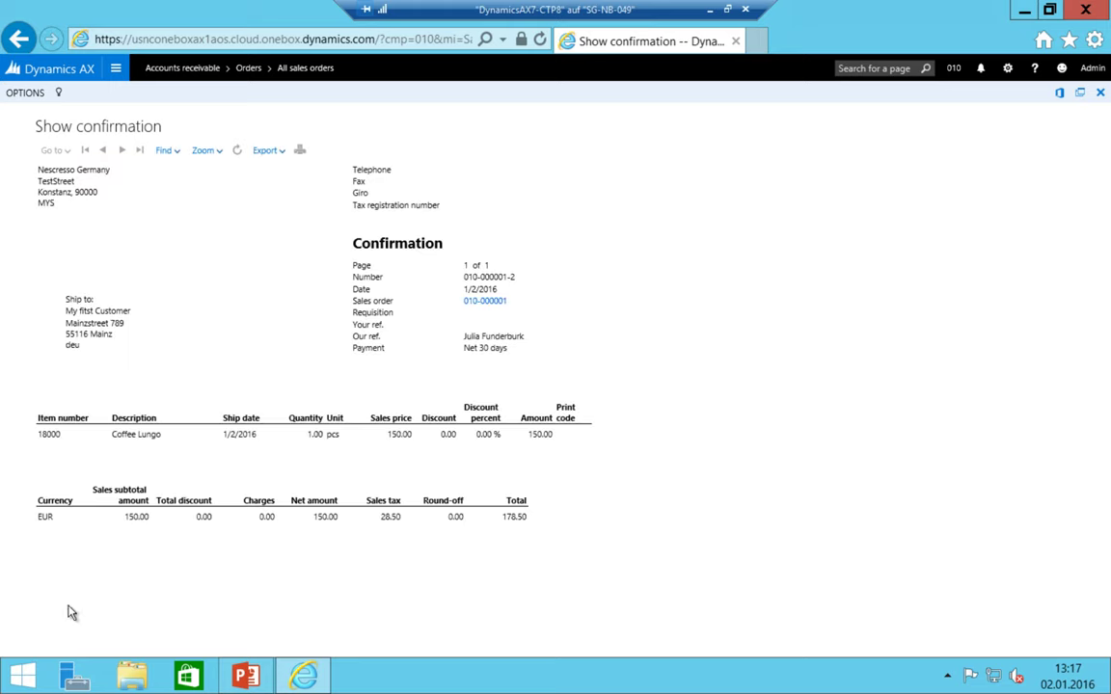
{"action": "left_click", "coordinate": [18, 38]}
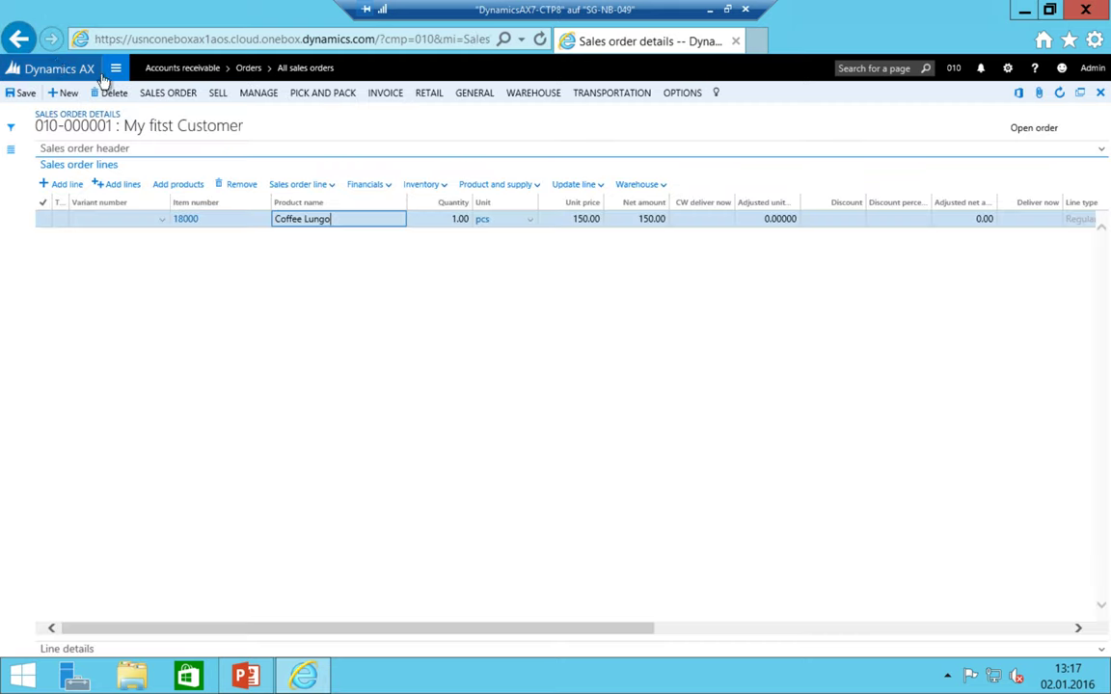
- Post the sales order's packing slip with Quantity set to All, without printing it
{"action": "left_click", "coordinate": [317, 97]}
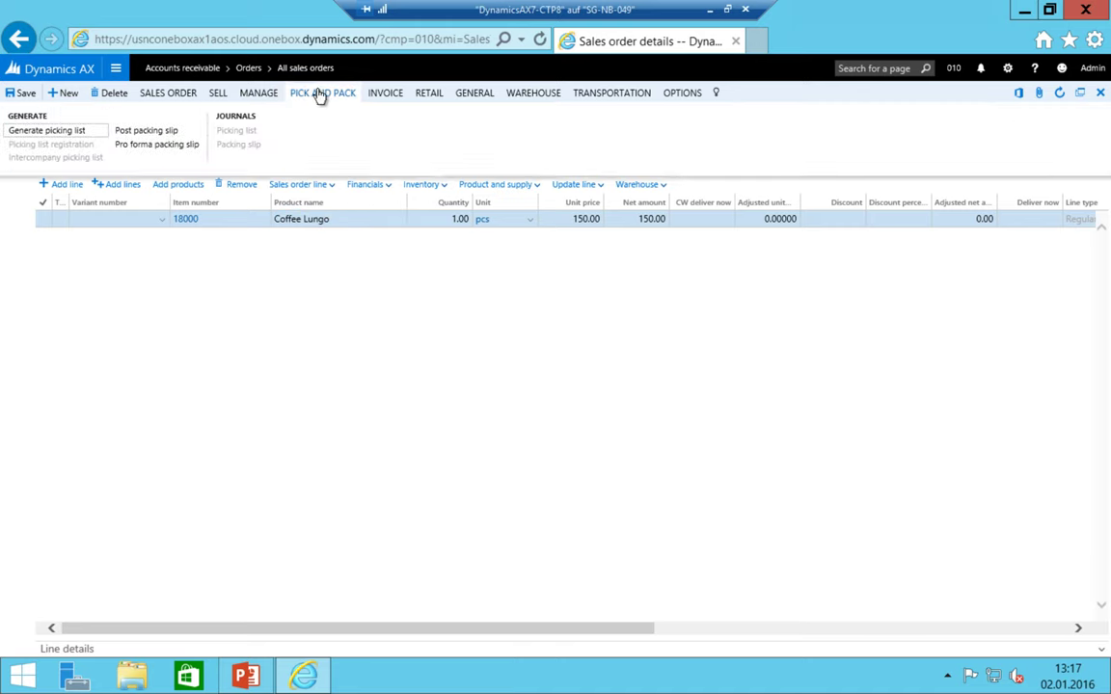
{"action": "left_click", "coordinate": [145, 132]}
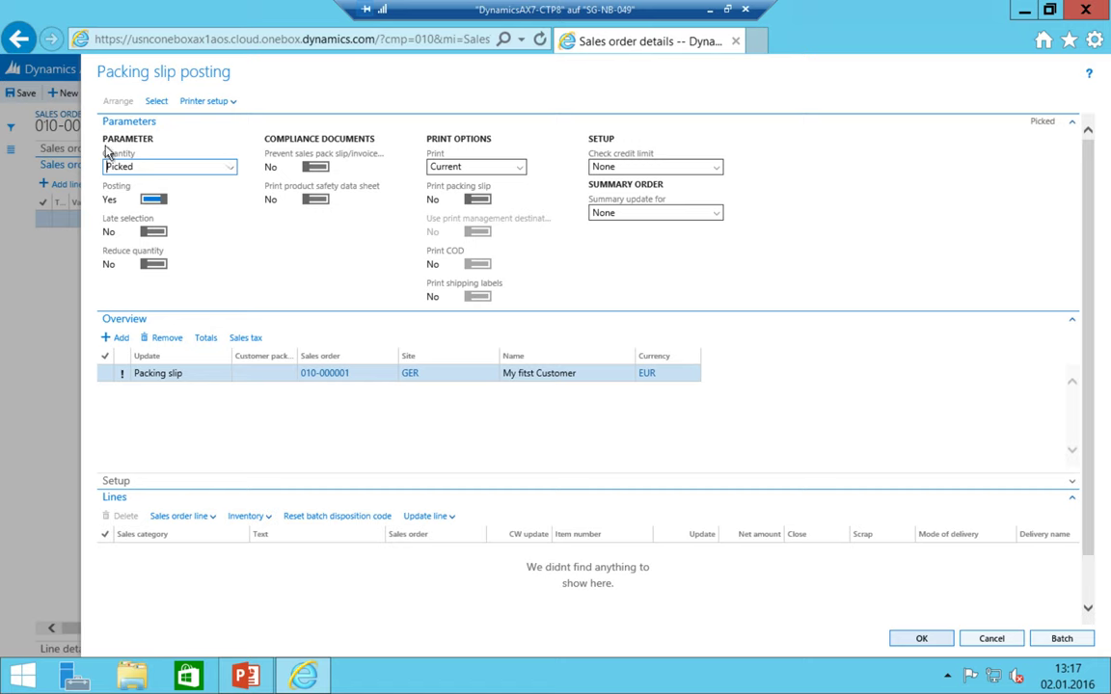
{"action": "left_click", "coordinate": [234, 172]}
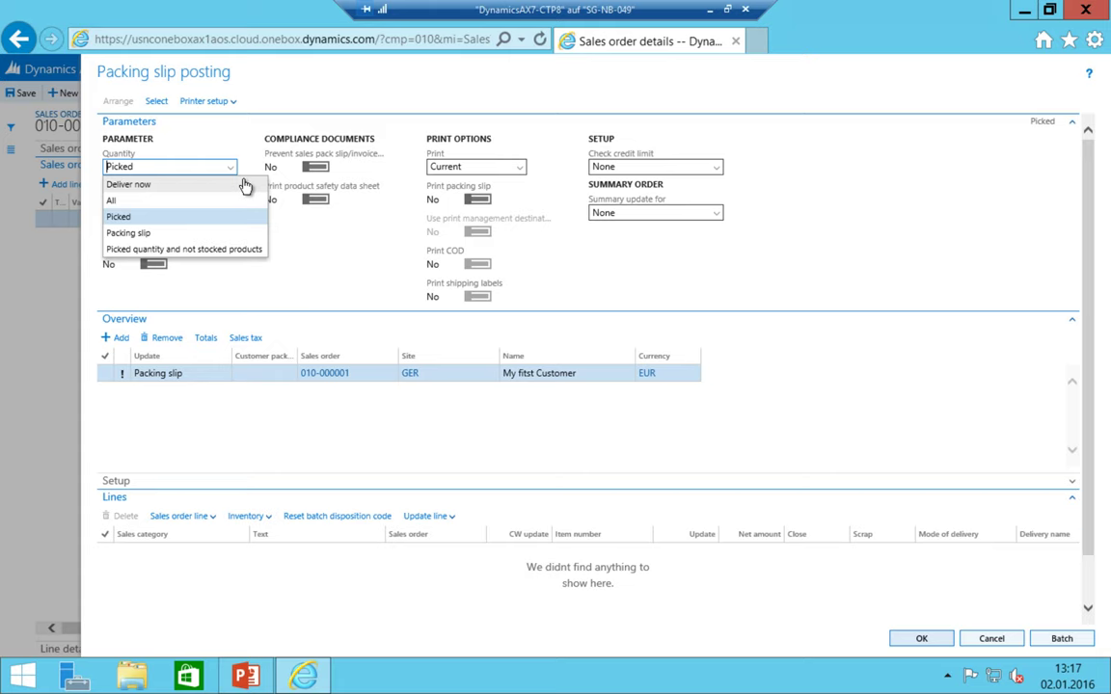
{"action": "left_click", "coordinate": [114, 200]}
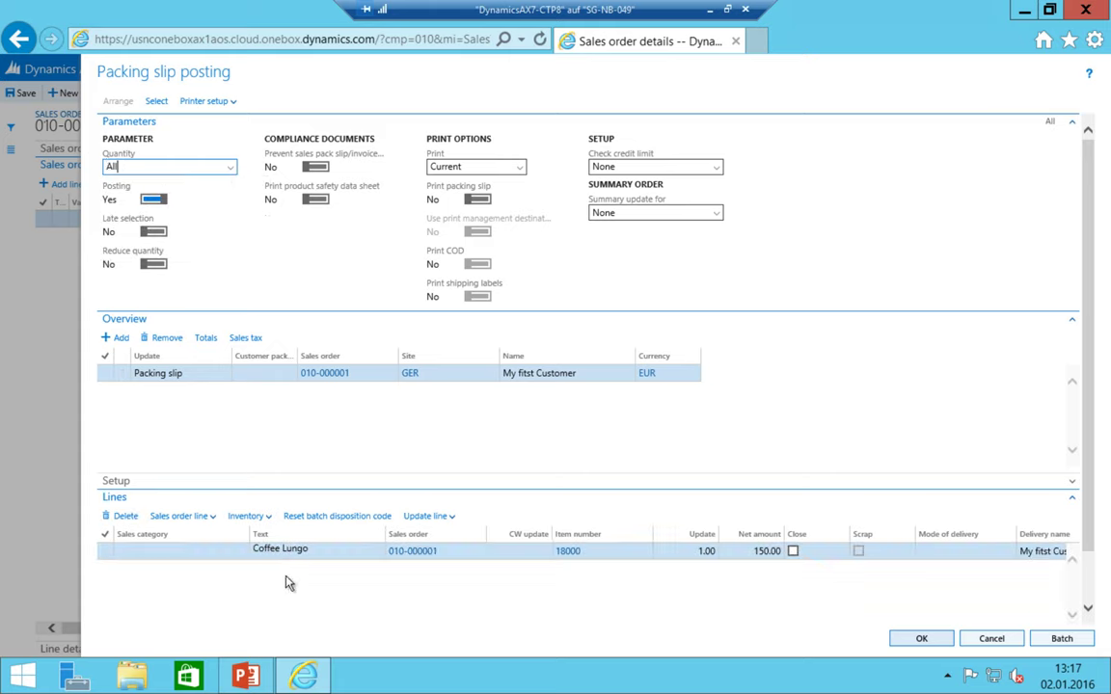
{"action": "left_click", "coordinate": [944, 640]}
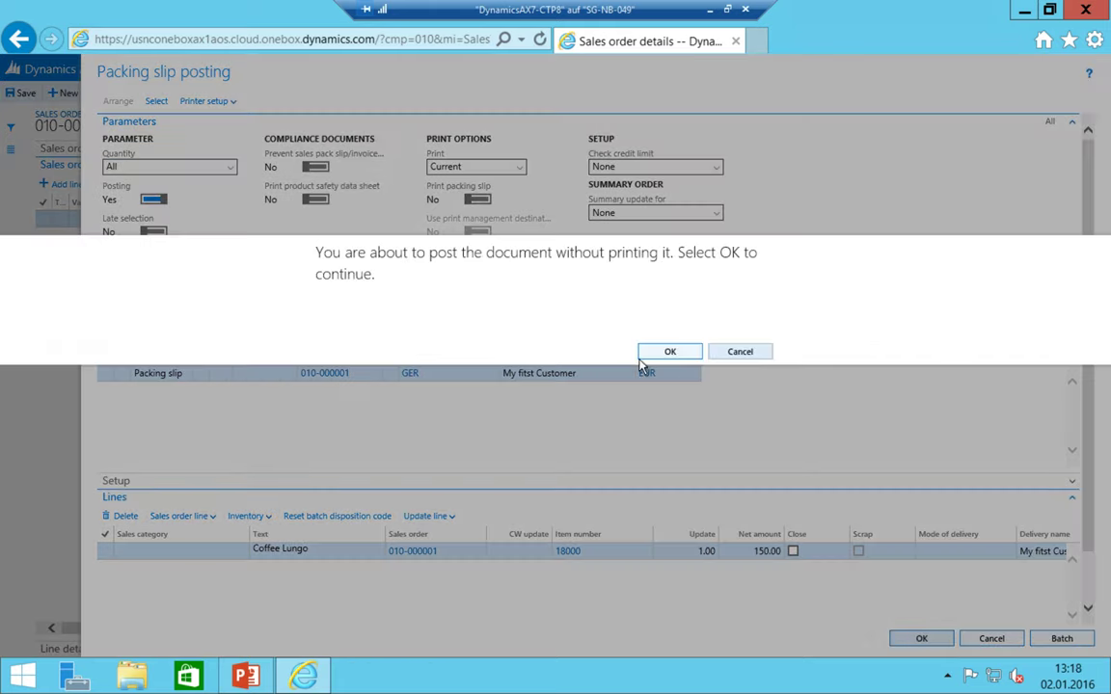
{"action": "left_click", "coordinate": [667, 353]}
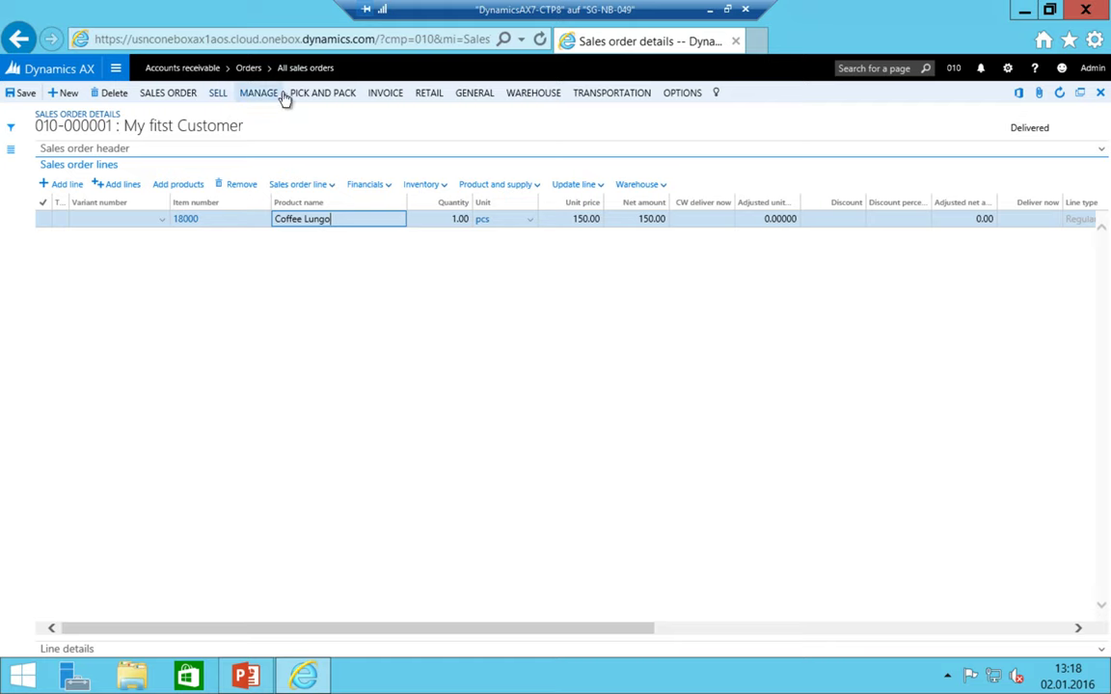
- Open the voucher transactions from the order's packing slip journal and check the Stock FG Coffee Capsules posting
{"action": "left_click", "coordinate": [326, 97]}
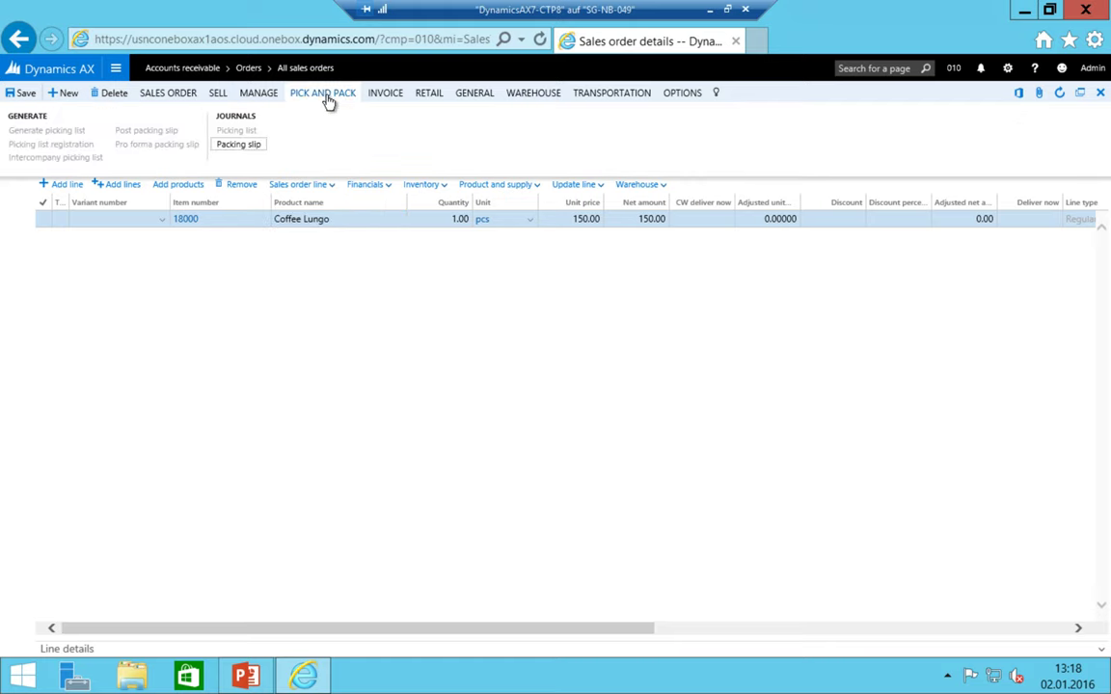
{"action": "left_click", "coordinate": [231, 154]}
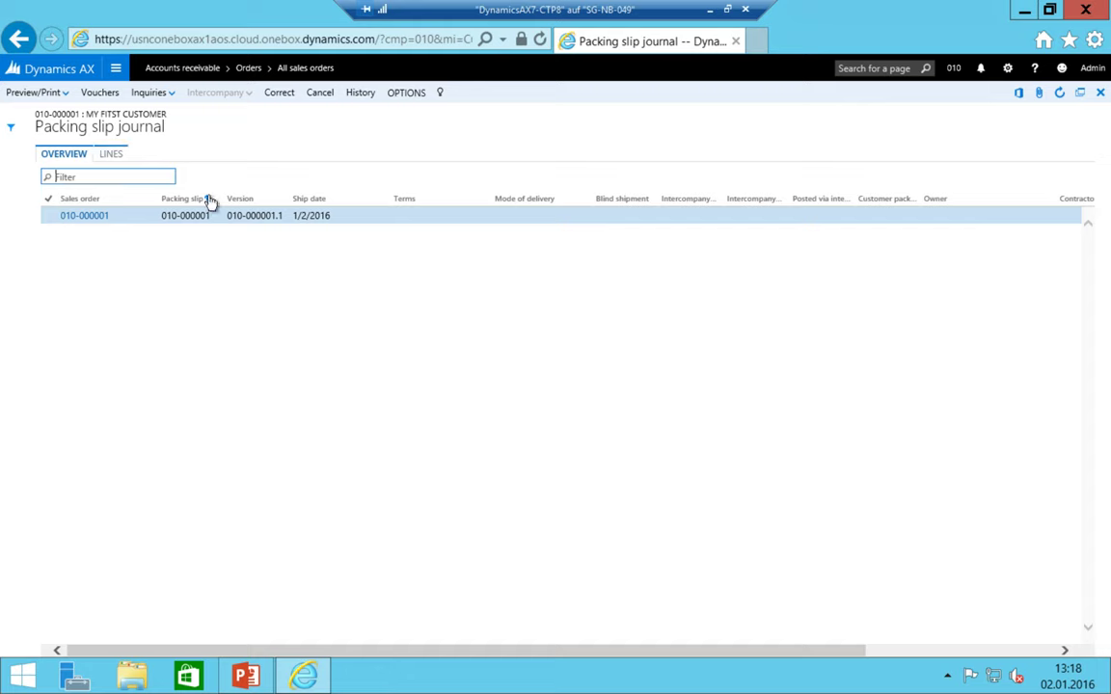
{"action": "left_click", "coordinate": [105, 100]}
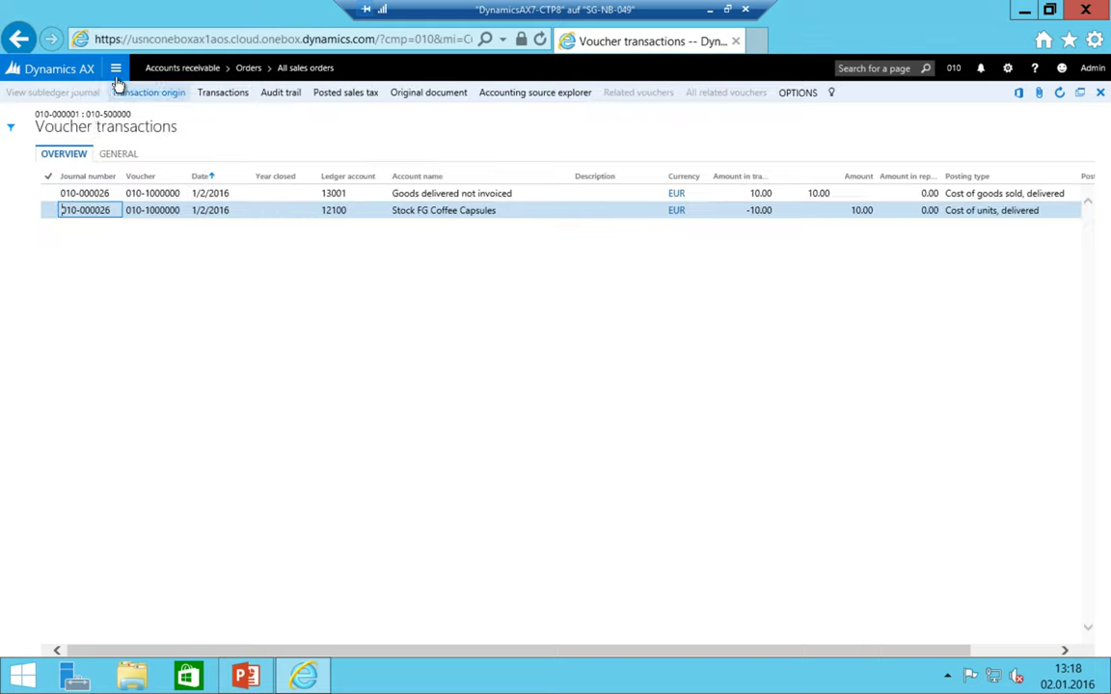
{"action": "left_click", "coordinate": [419, 210]}
{"action": "left_click", "coordinate": [474, 210]}
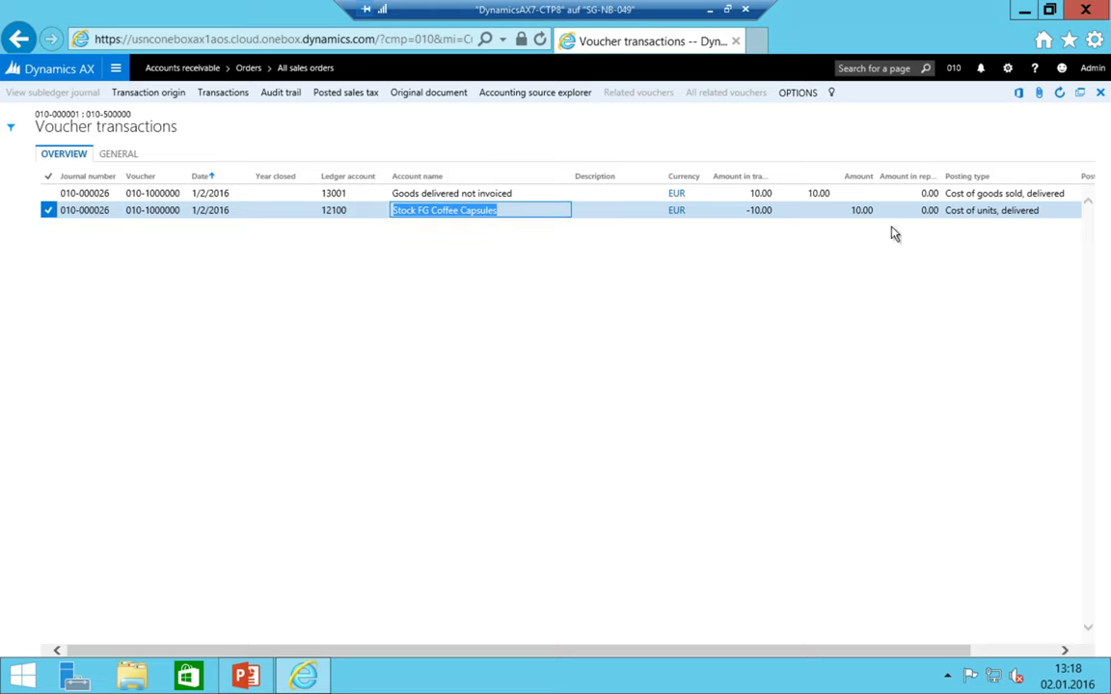
- Compare the packing slip voucher's Goods delivered not invoiced and Stock FG Coffee Capsules lines and return to the sales order
{"action": "left_click", "coordinate": [816, 193]}
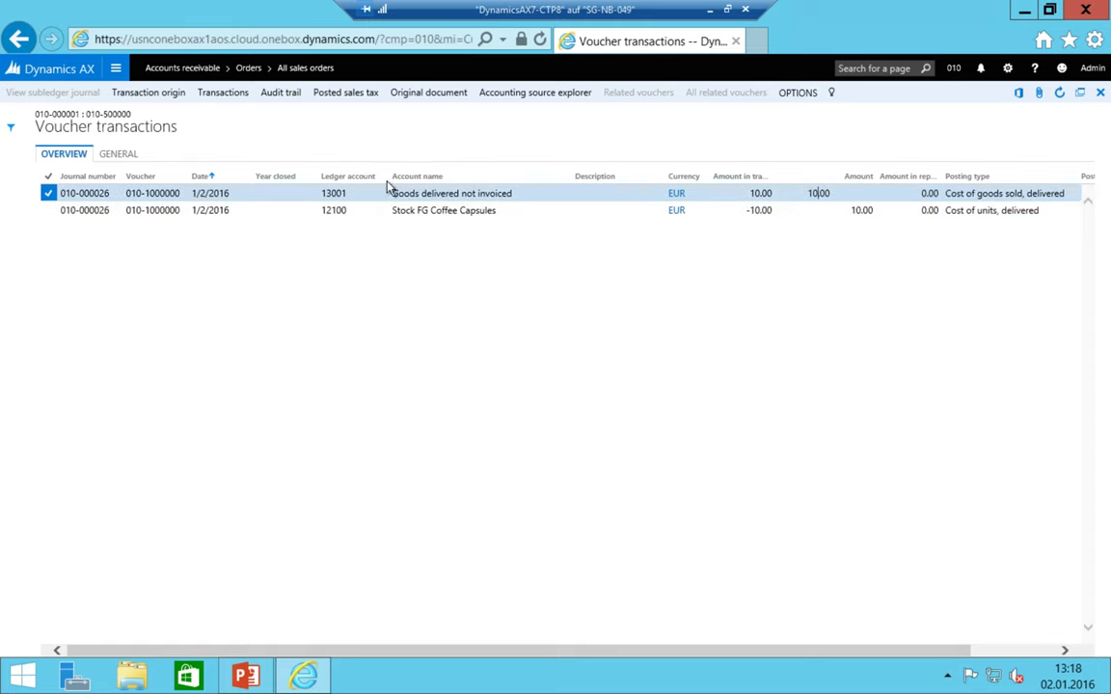
{"action": "left_click", "coordinate": [488, 214]}
{"action": "left_click", "coordinate": [502, 211]}
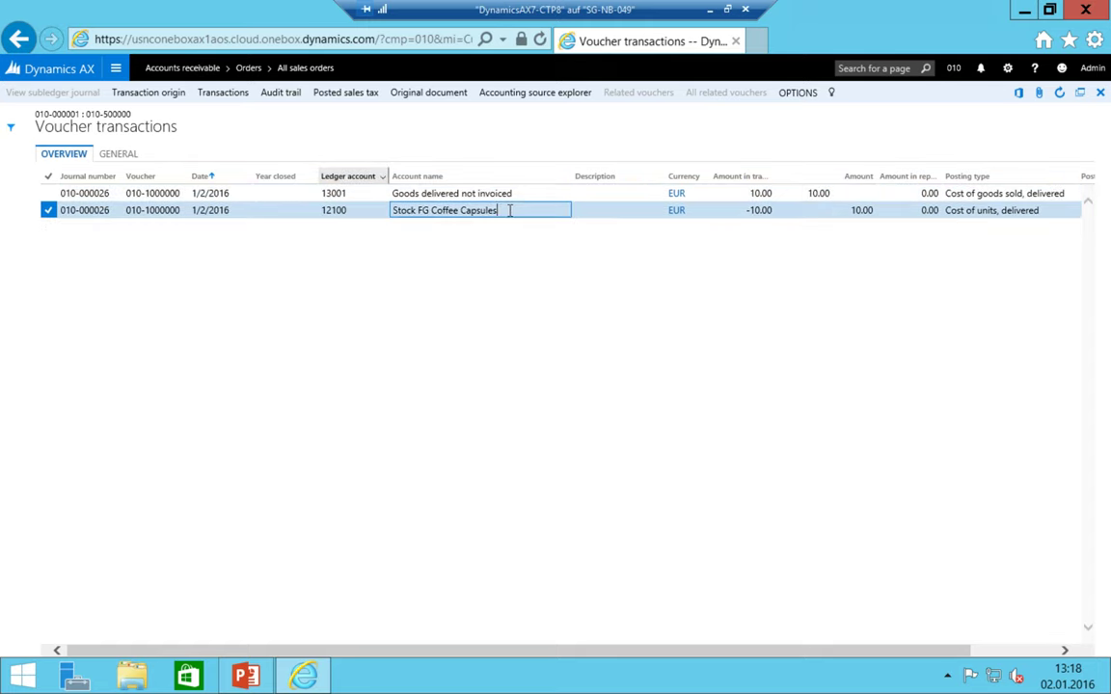
{"action": "left_click_drag", "start_coordinate": [509, 210], "coordinate": [310, 217]}
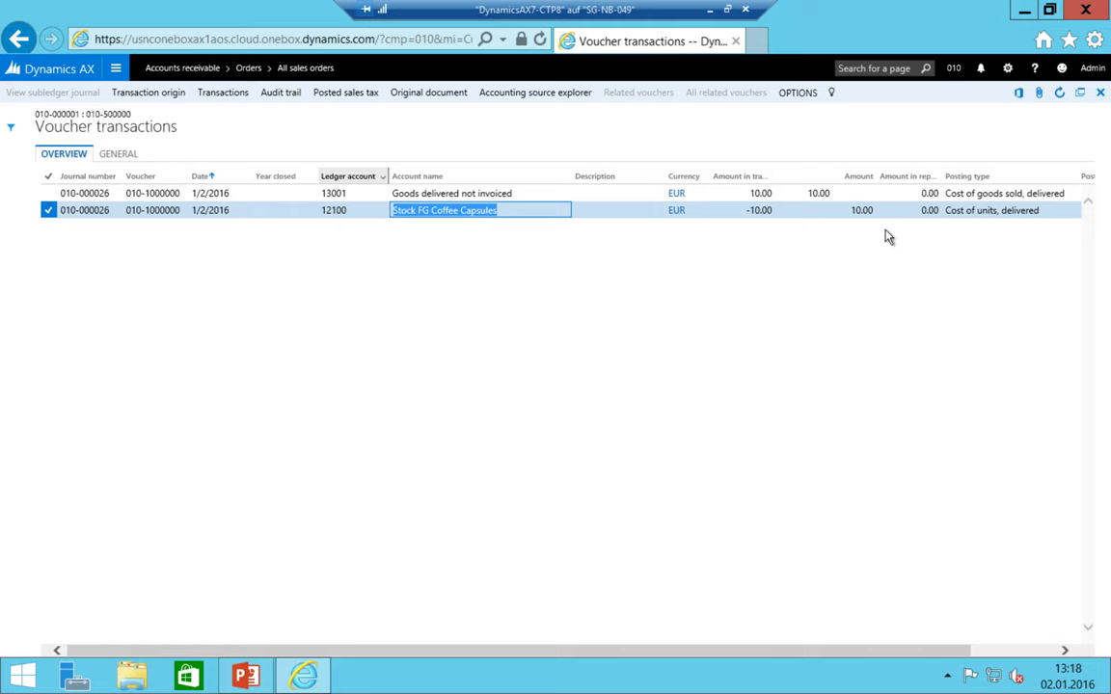
{"action": "left_click", "coordinate": [19, 40]}
{"action": "left_click", "coordinate": [20, 40]}
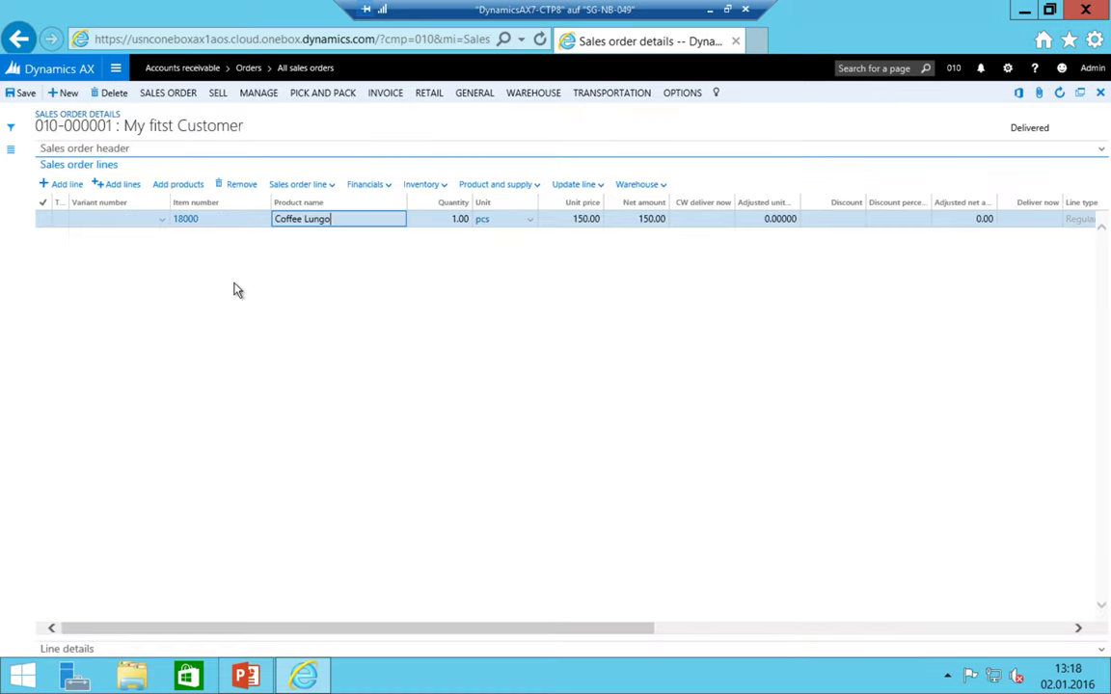
- Post the Coffee Lungo sales order's invoice with Quantity set to Packing slip, without printing it
{"action": "left_click", "coordinate": [381, 96]}
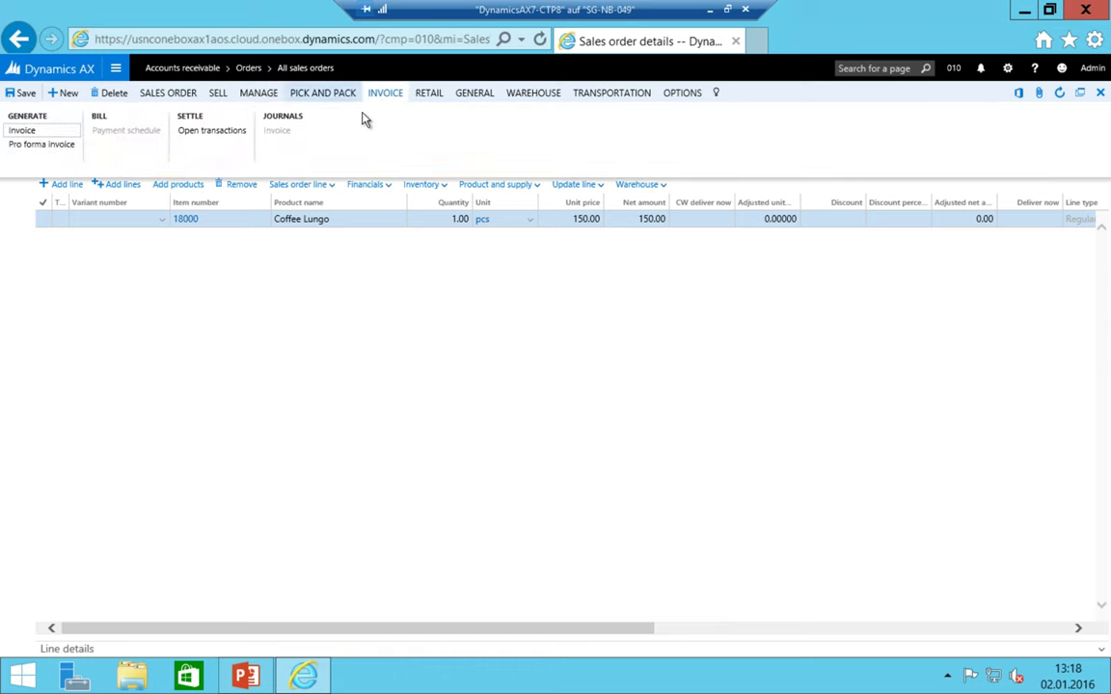
{"action": "left_click", "coordinate": [32, 132]}
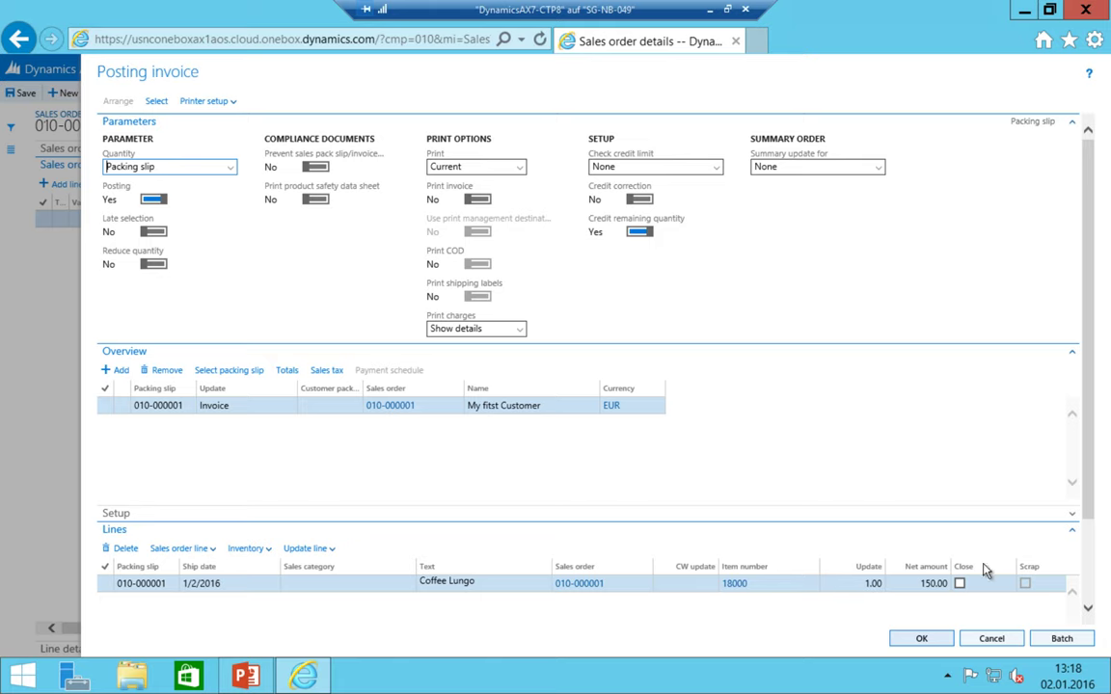
{"action": "left_click", "coordinate": [922, 639]}
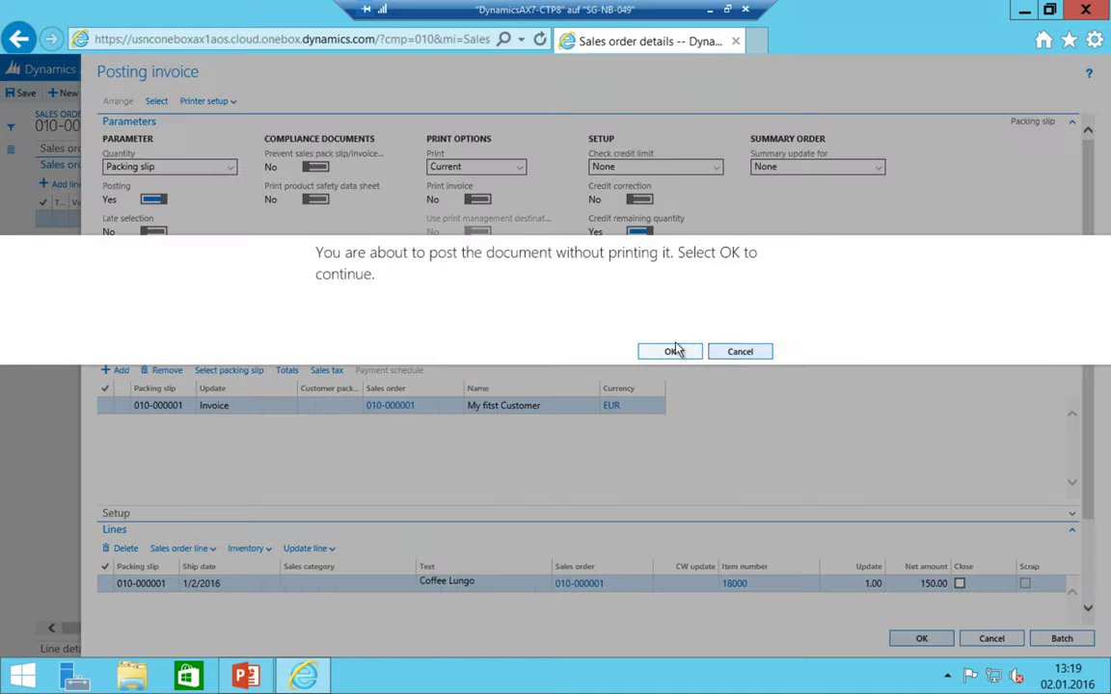
{"action": "left_click", "coordinate": [669, 353]}
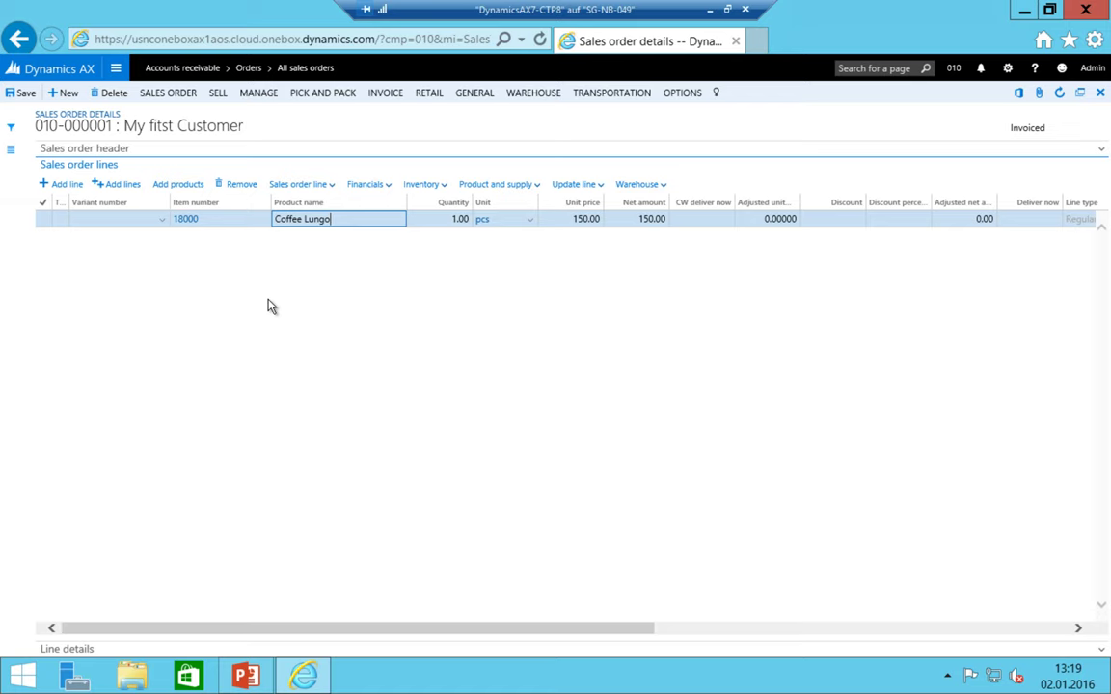
- View the original preview of the posted invoice from the order's invoice journal and return to the journal
{"action": "left_click", "coordinate": [388, 94]}
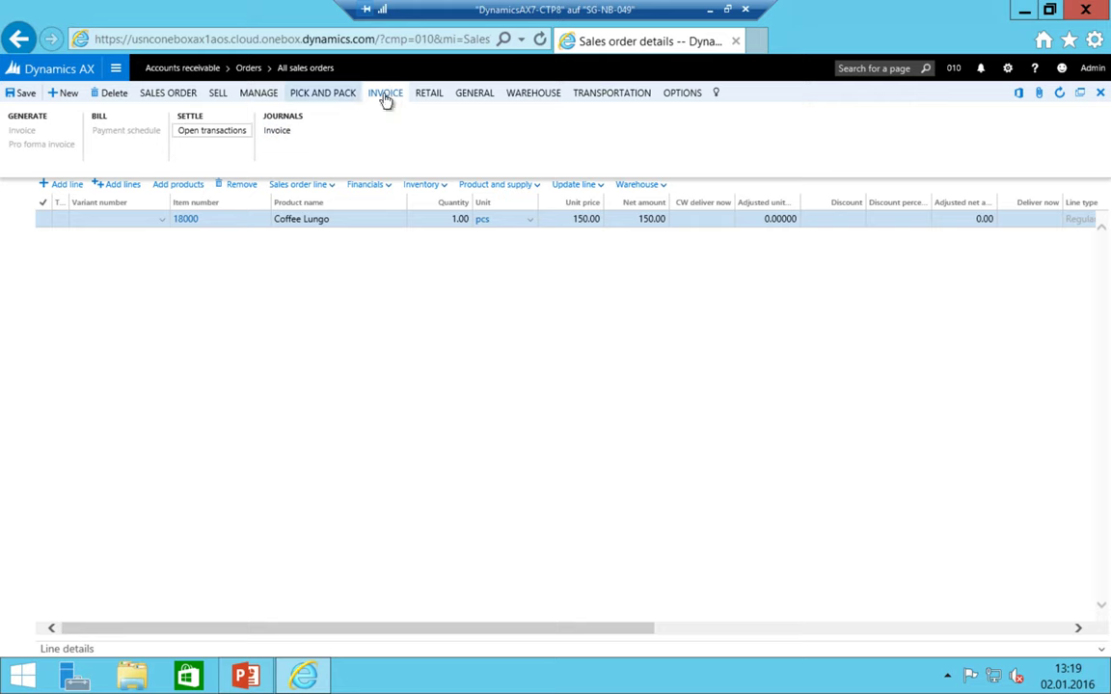
{"action": "left_click", "coordinate": [277, 133]}
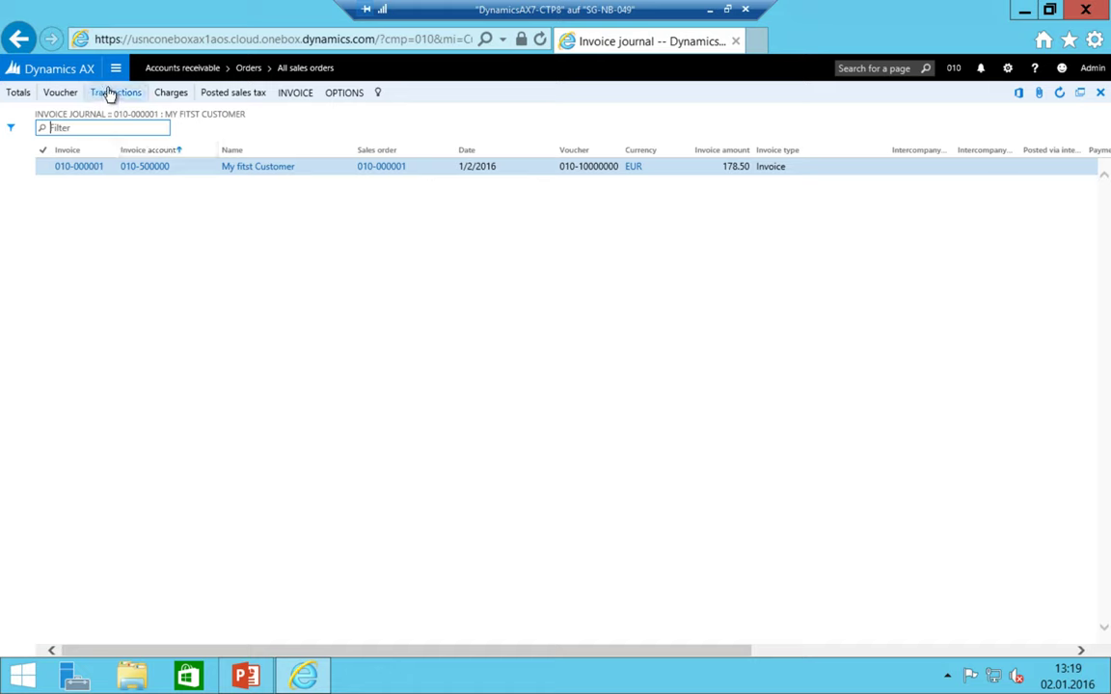
{"action": "left_click", "coordinate": [481, 168]}
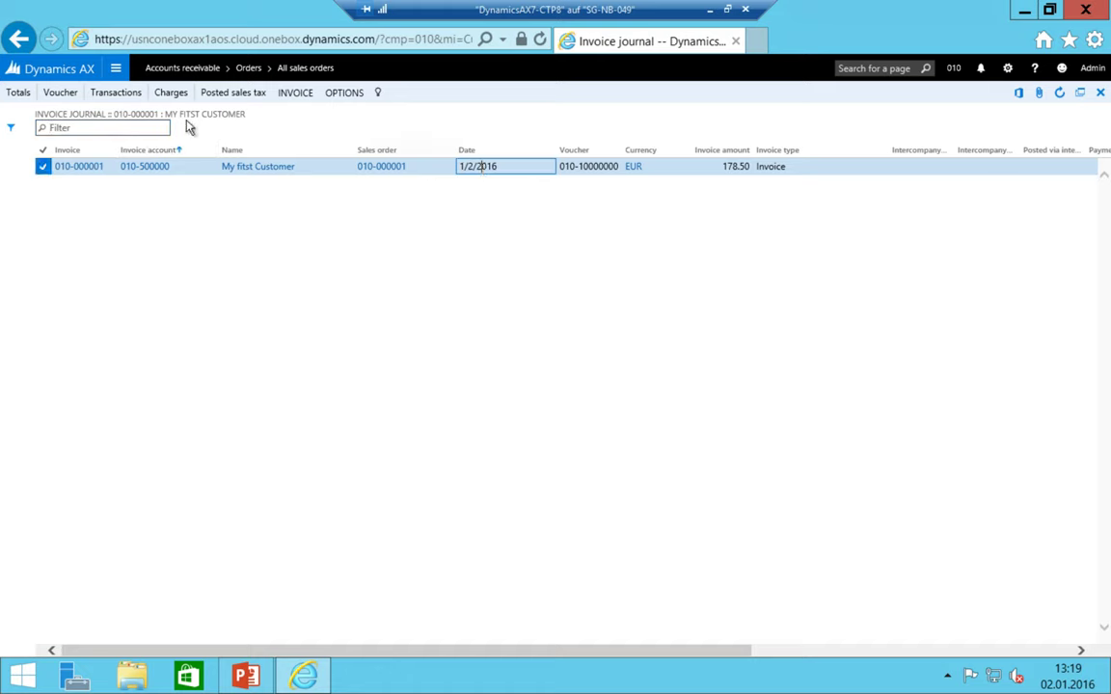
{"action": "left_click", "coordinate": [307, 93]}
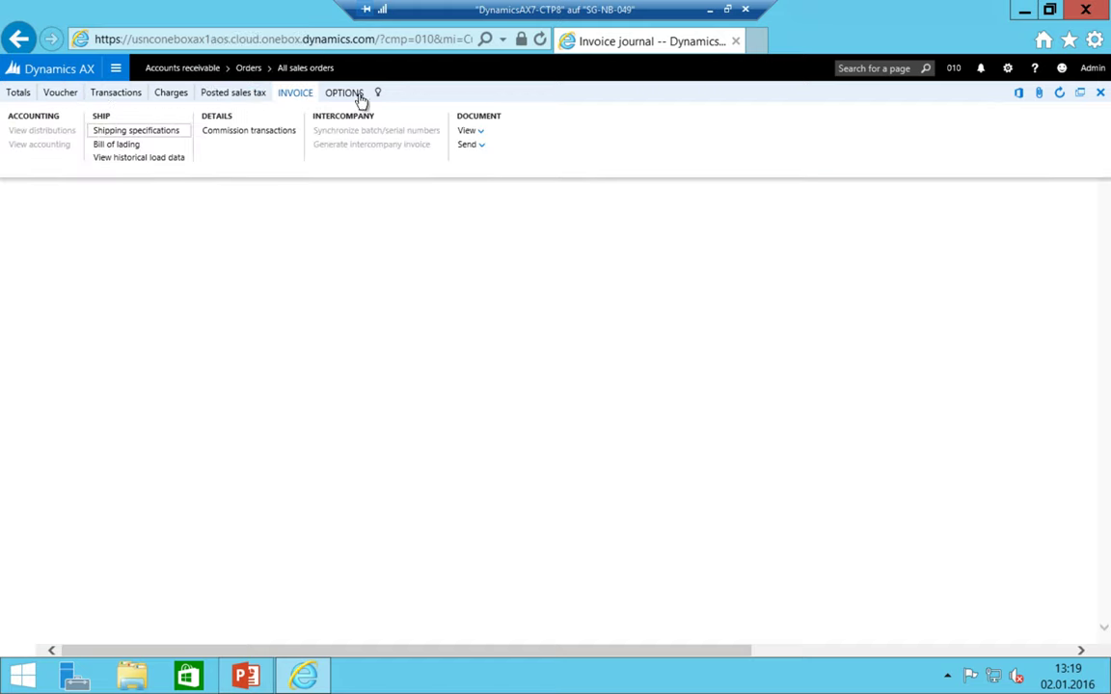
{"action": "left_click", "coordinate": [483, 137]}
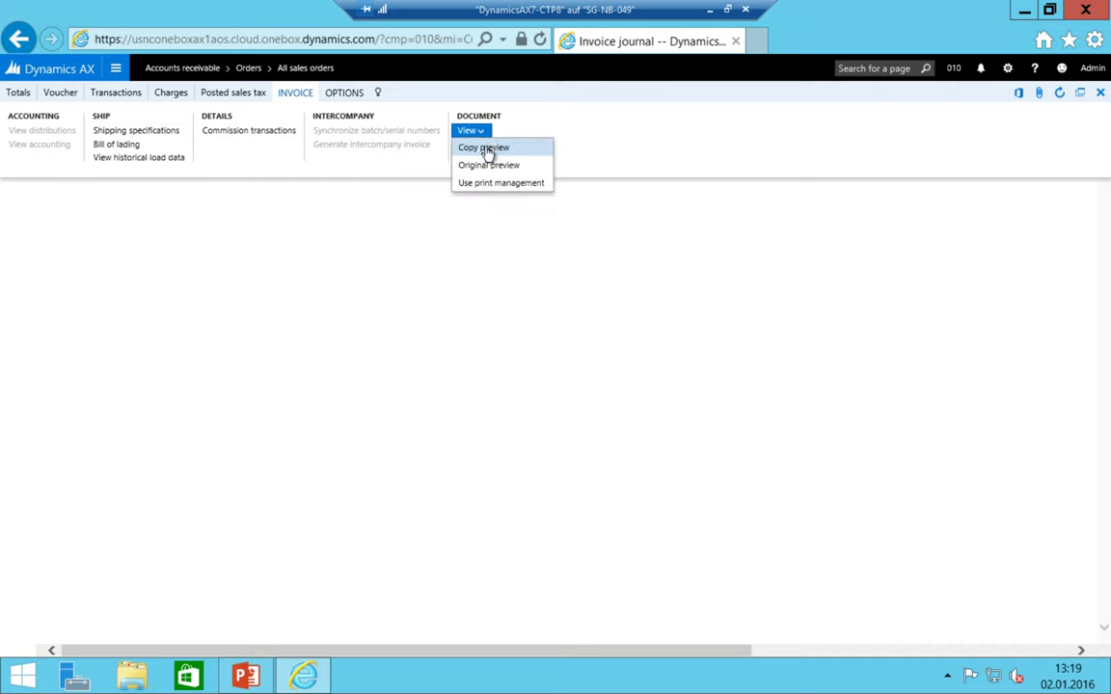
{"action": "left_click", "coordinate": [318, 205]}
{"action": "left_click", "coordinate": [295, 93]}
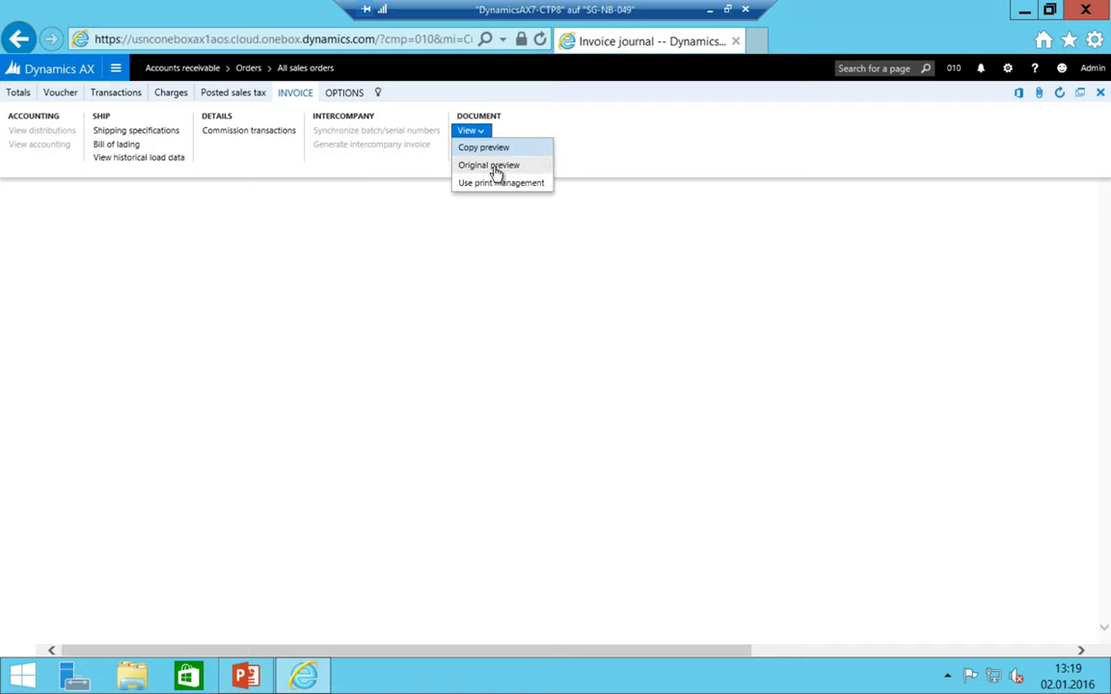
{"action": "left_click", "coordinate": [496, 165]}
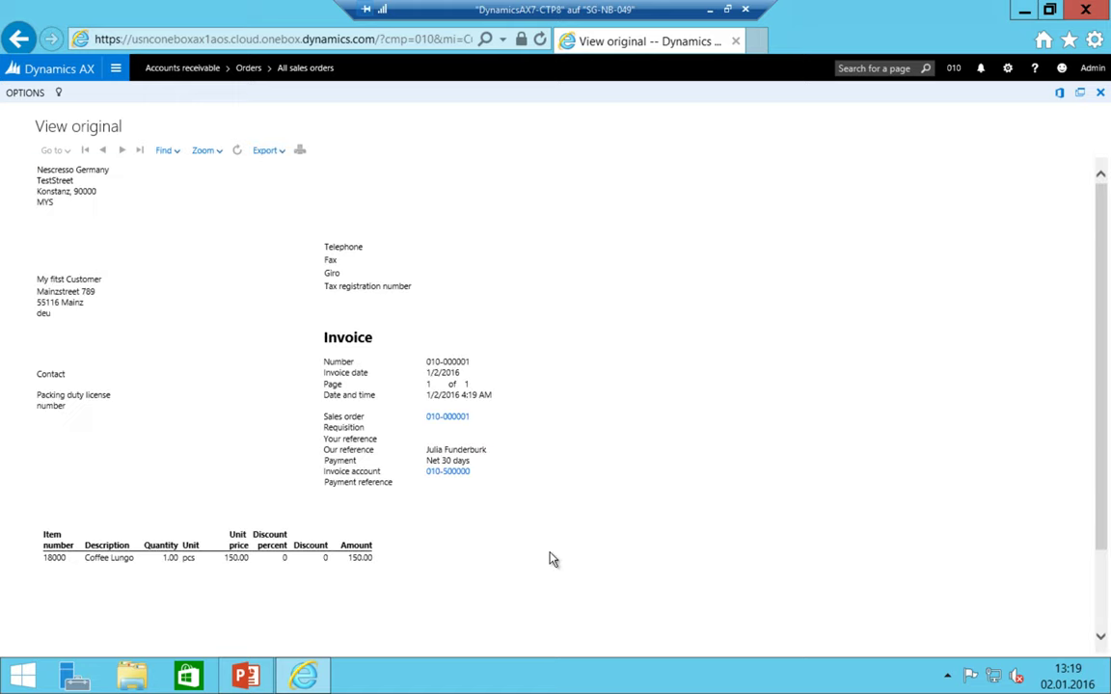
{"action": "left_click", "coordinate": [16, 37]}
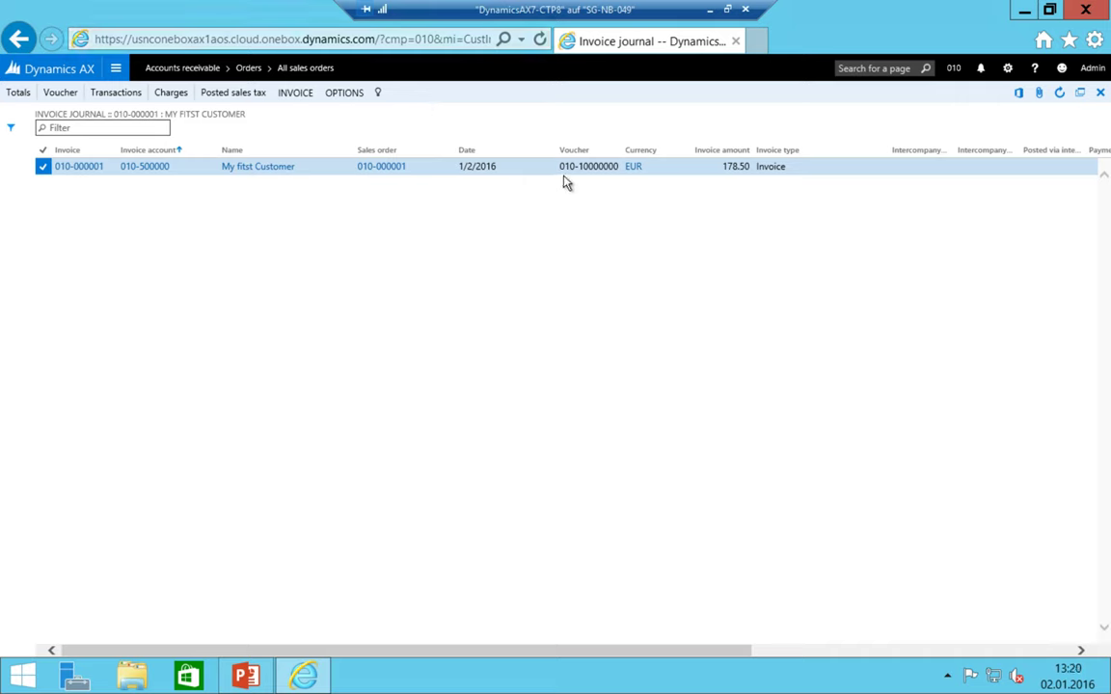
- Open the invoice's voucher transactions and sort them by ledger account in ascending order
{"action": "left_click", "coordinate": [61, 93]}
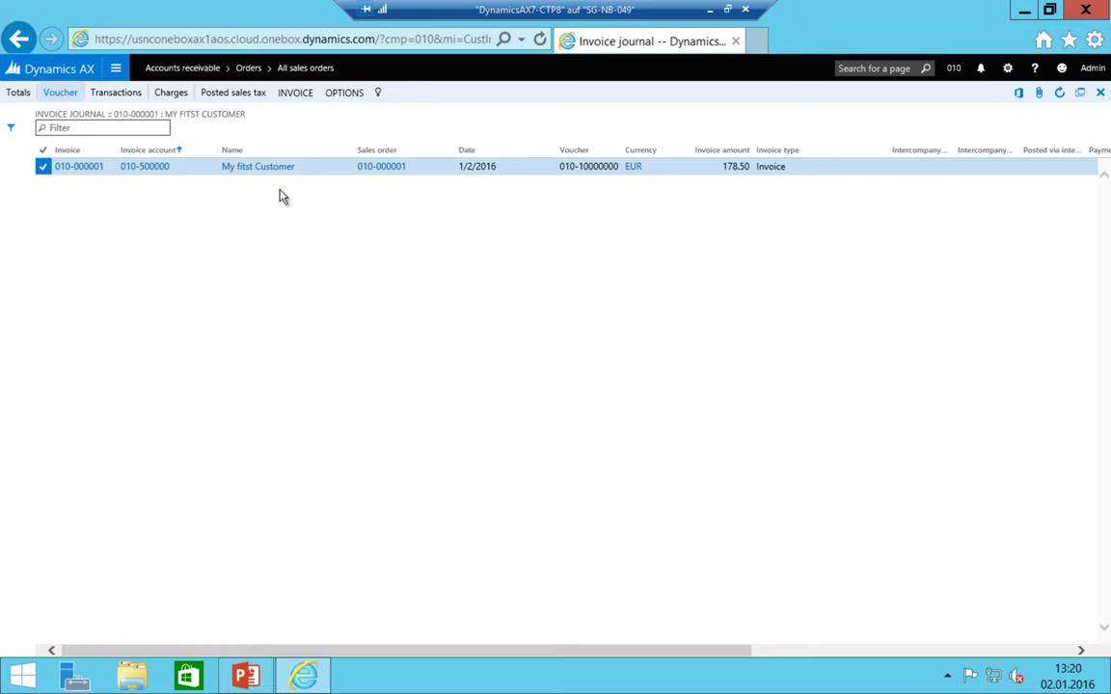
{"action": "left_click", "coordinate": [347, 179]}
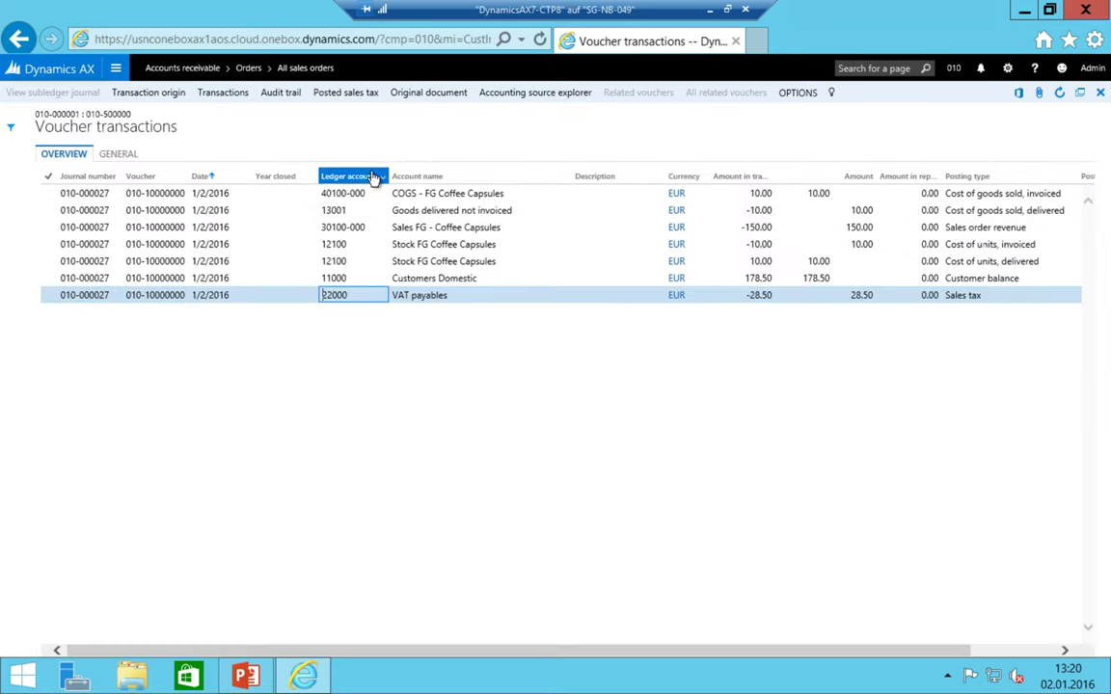
{"action": "left_click", "coordinate": [362, 199]}
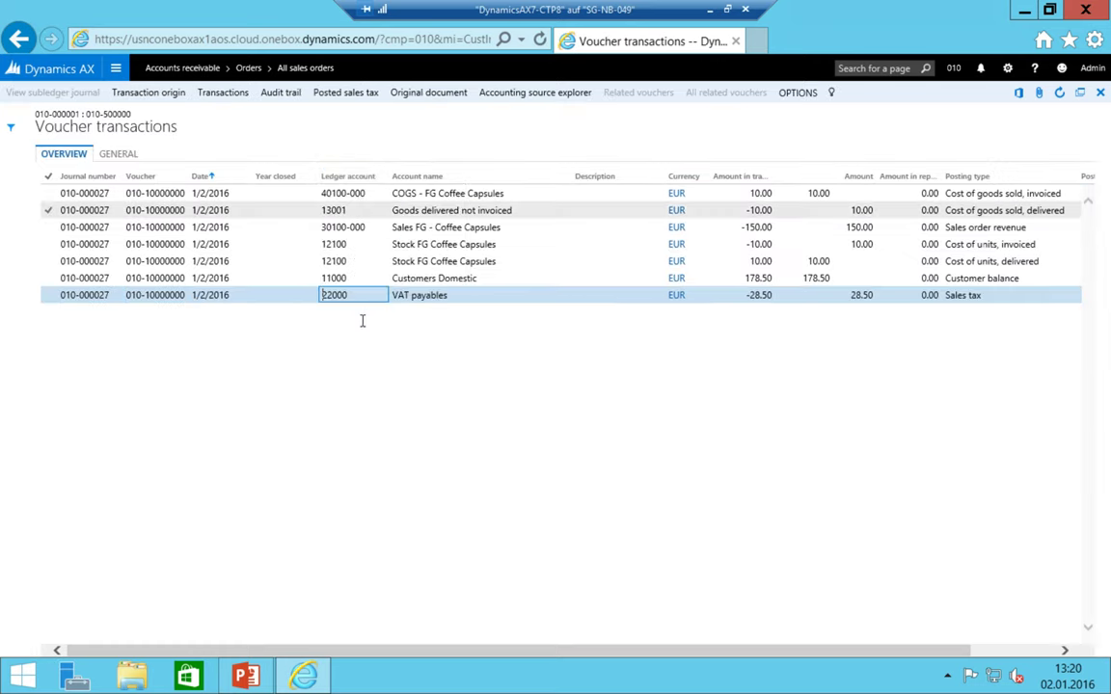
- Examine the reversed delivery postings on accounts 12100 and 13001, and the invoiced Stock FG and COGS postings for Coffee Capsules
{"action": "left_click", "coordinate": [47, 244]}
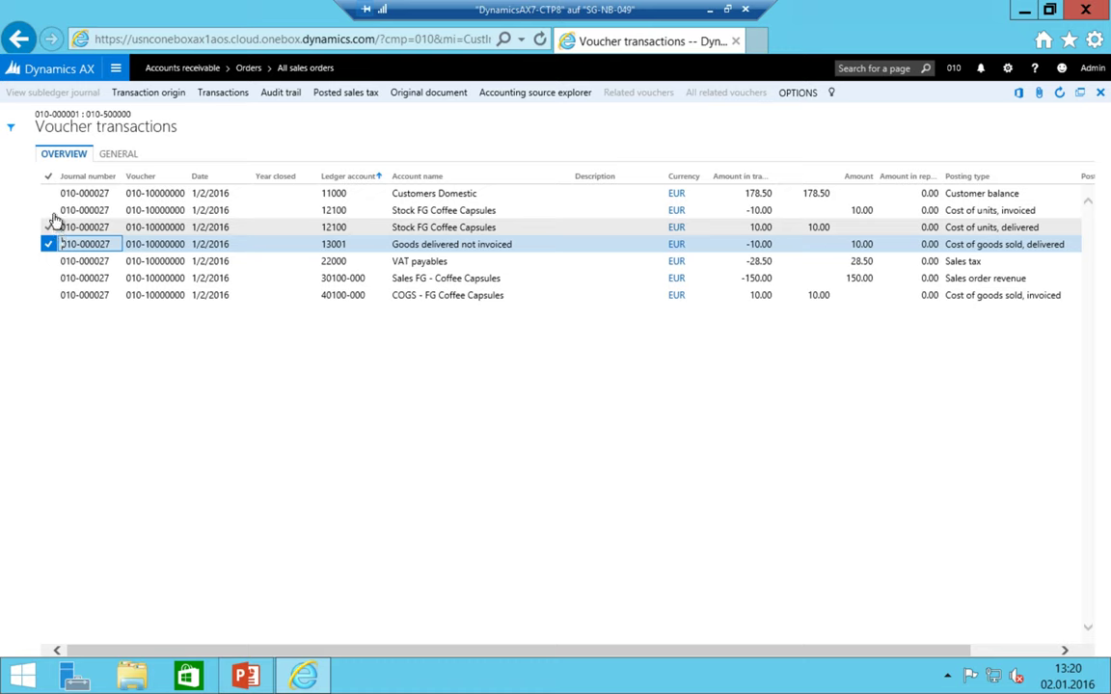
{"action": "left_click", "coordinate": [47, 226]}
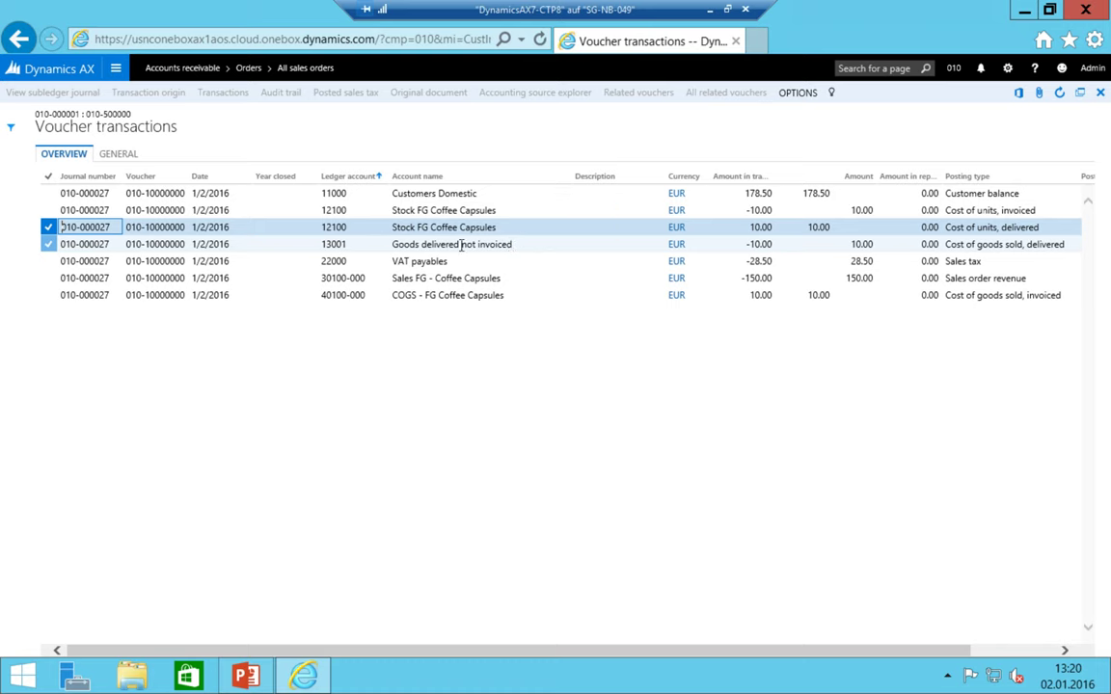
{"action": "mouse_move", "coordinate": [340, 231]}
{"action": "left_click", "coordinate": [397, 210]}
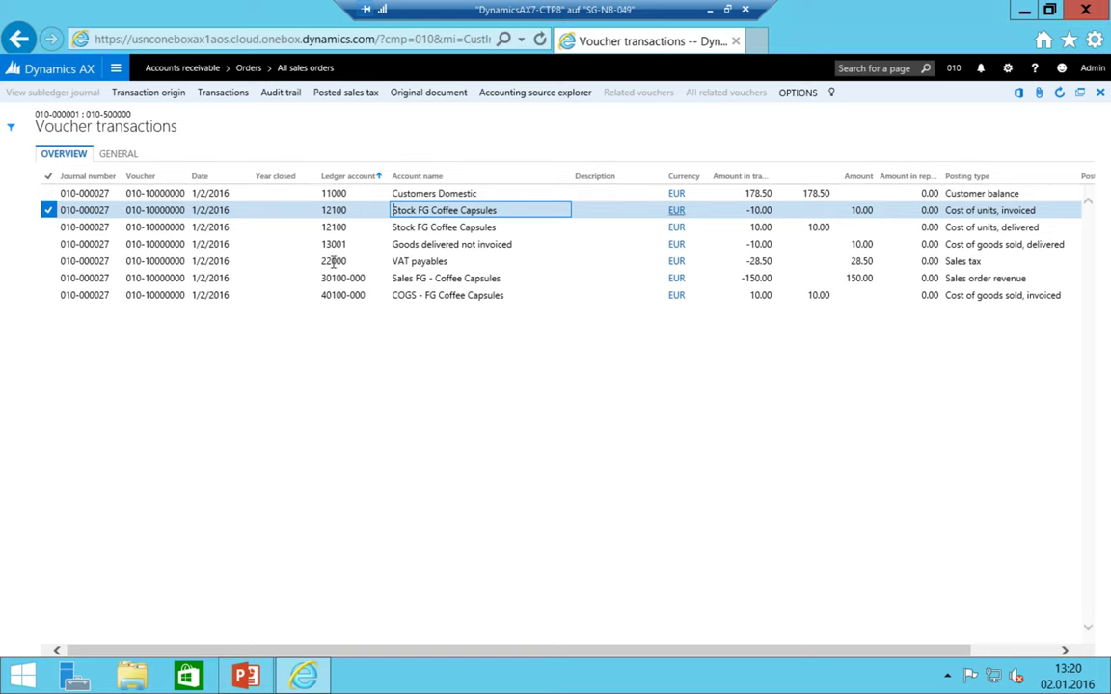
{"action": "left_click", "coordinate": [48, 296]}
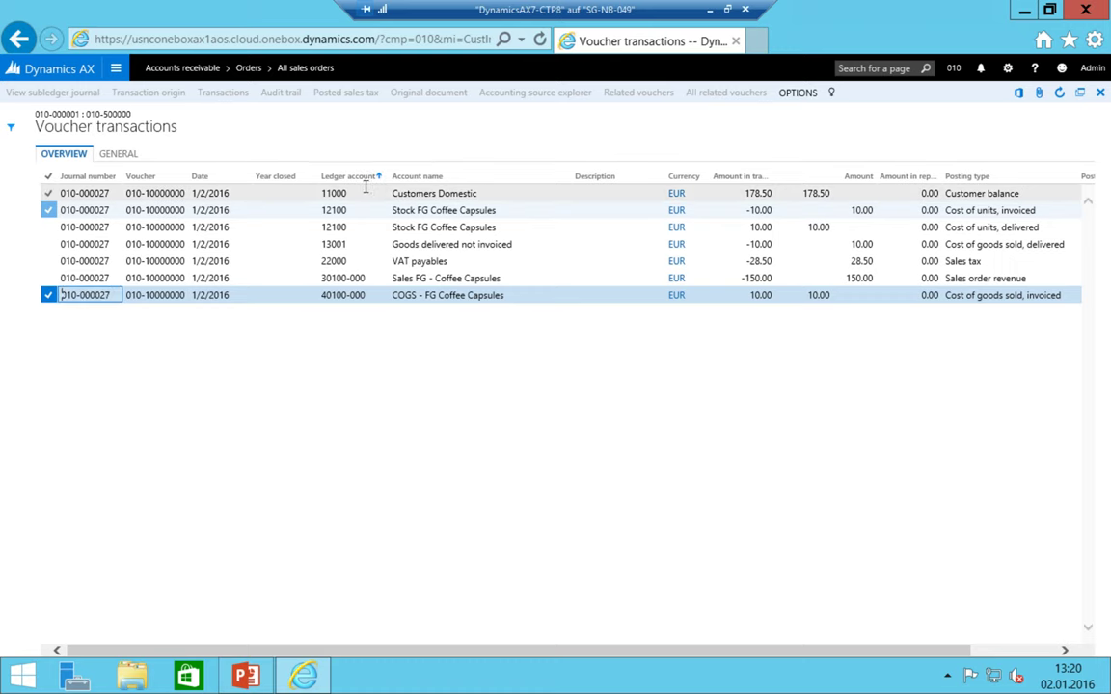
- Examine the invoice voucher's Customers Domestic, Sales FG - Coffee Capsules, VAT payables and Stock FG Coffee Capsules postings
{"action": "left_click", "coordinate": [440, 193]}
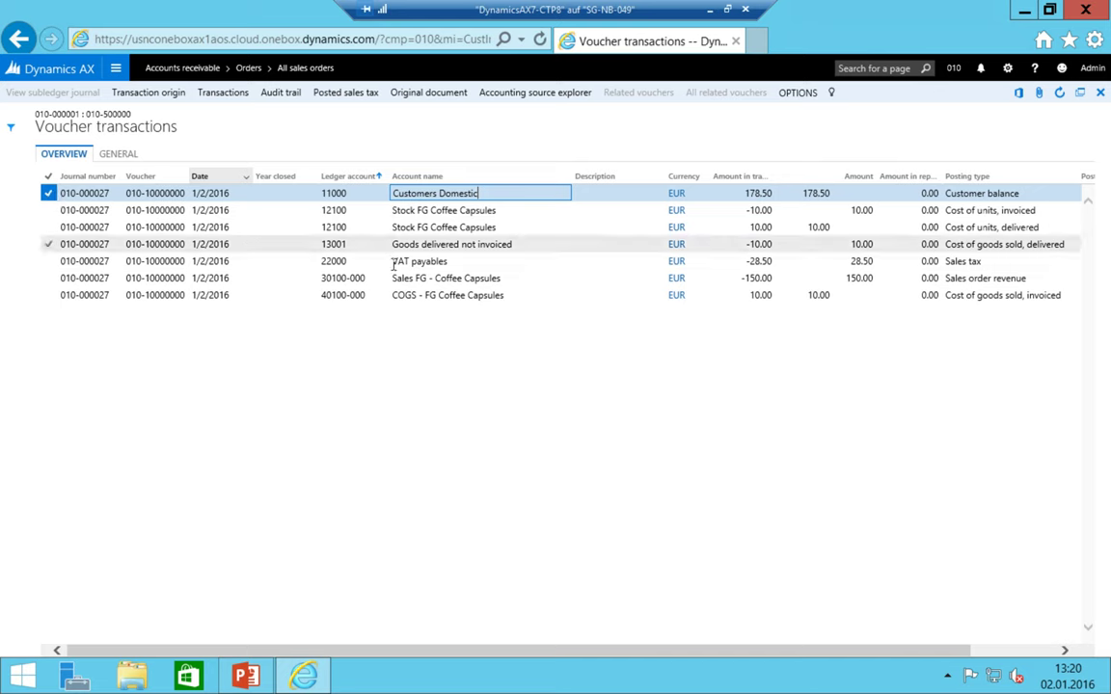
{"action": "left_click", "coordinate": [45, 279]}
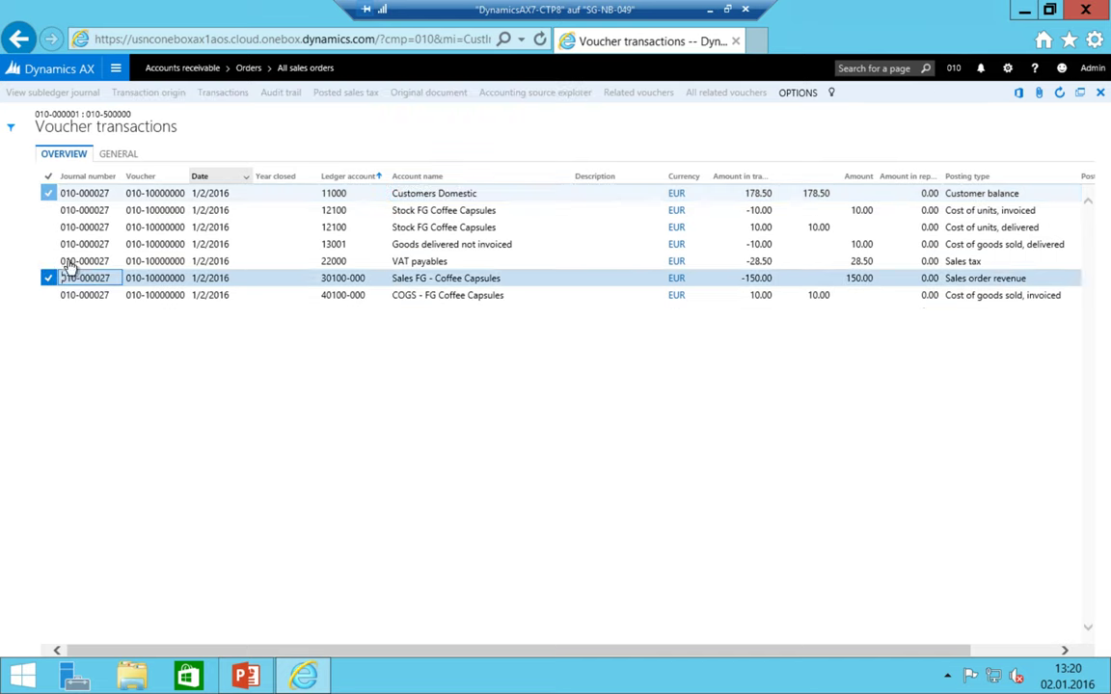
{"action": "left_click", "coordinate": [79, 261]}
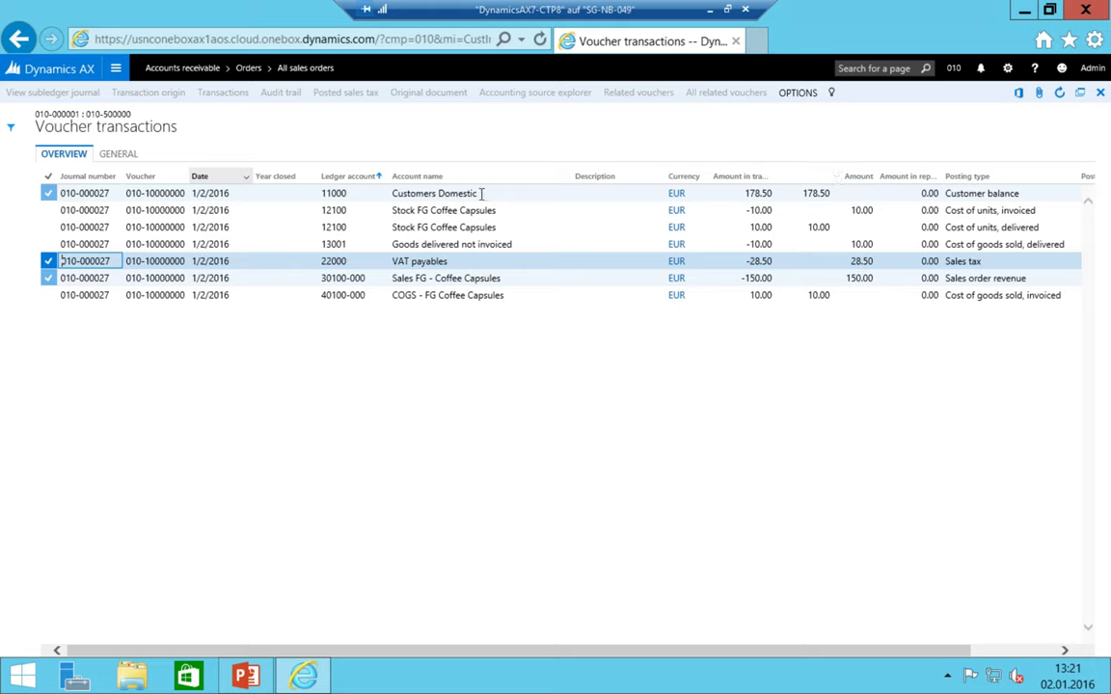
{"action": "left_click", "coordinate": [439, 194]}
{"action": "left_click", "coordinate": [436, 210]}
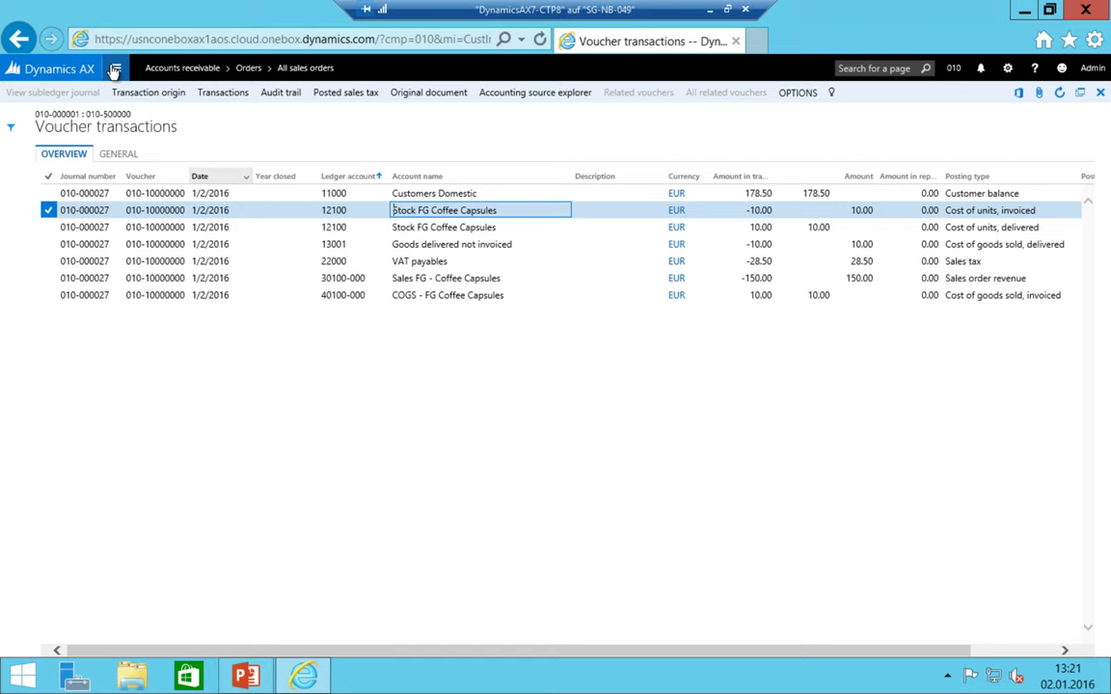
- Open the trial balance from the General ledger inquiries and reports
{"action": "left_click", "coordinate": [115, 70]}
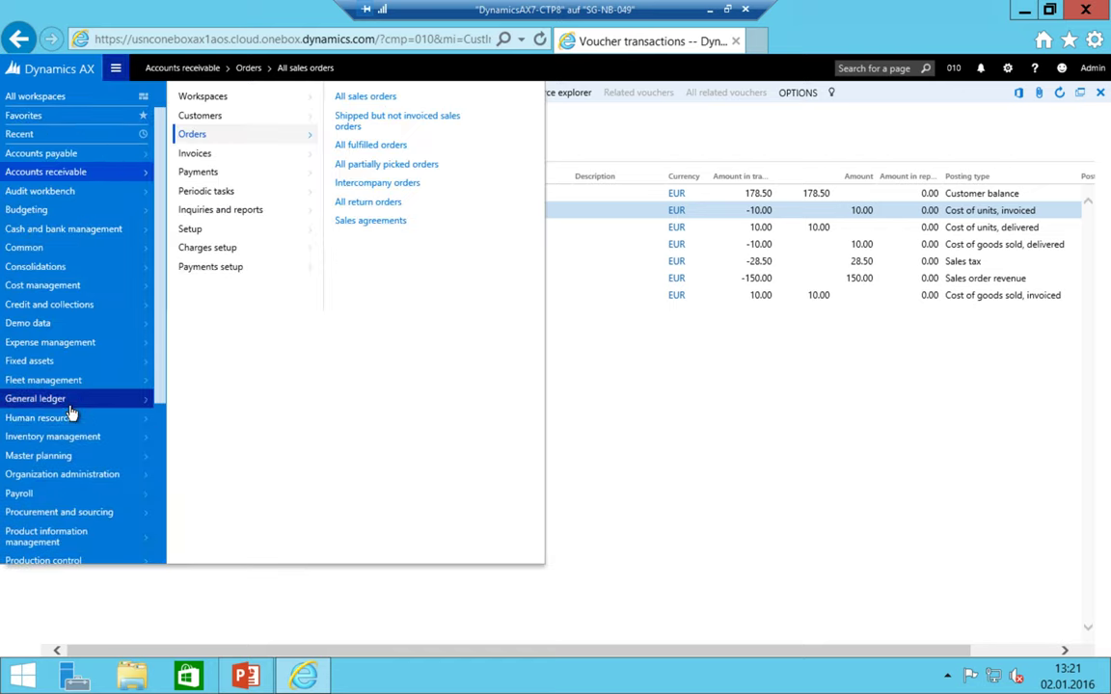
{"action": "left_click", "coordinate": [68, 400]}
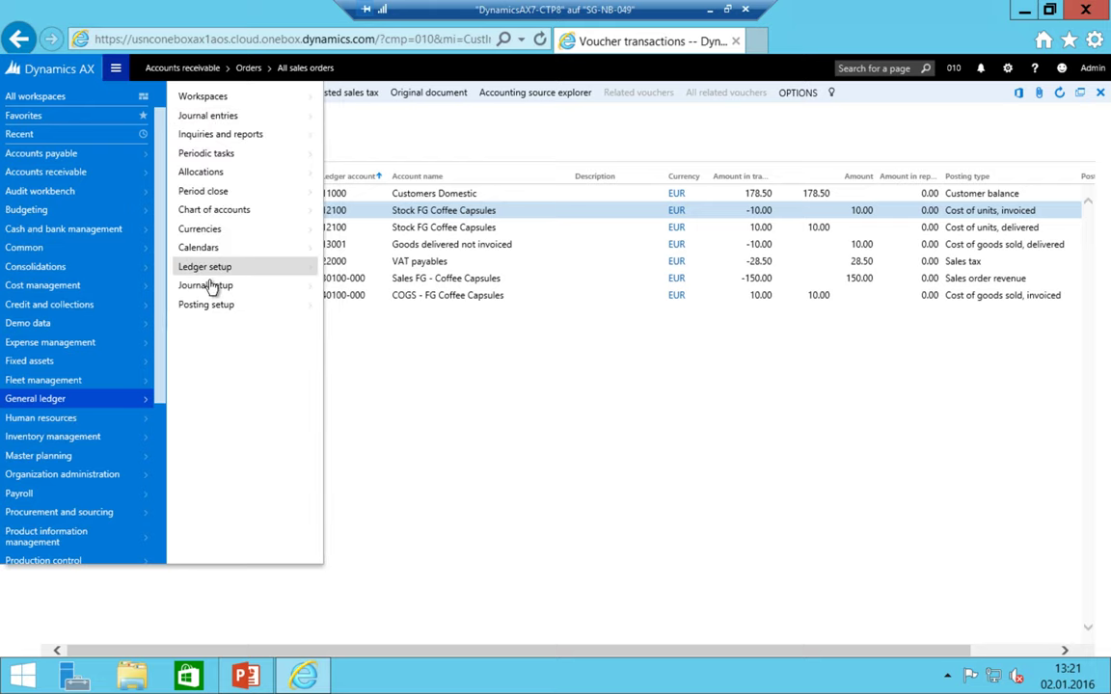
{"action": "left_click", "coordinate": [220, 134]}
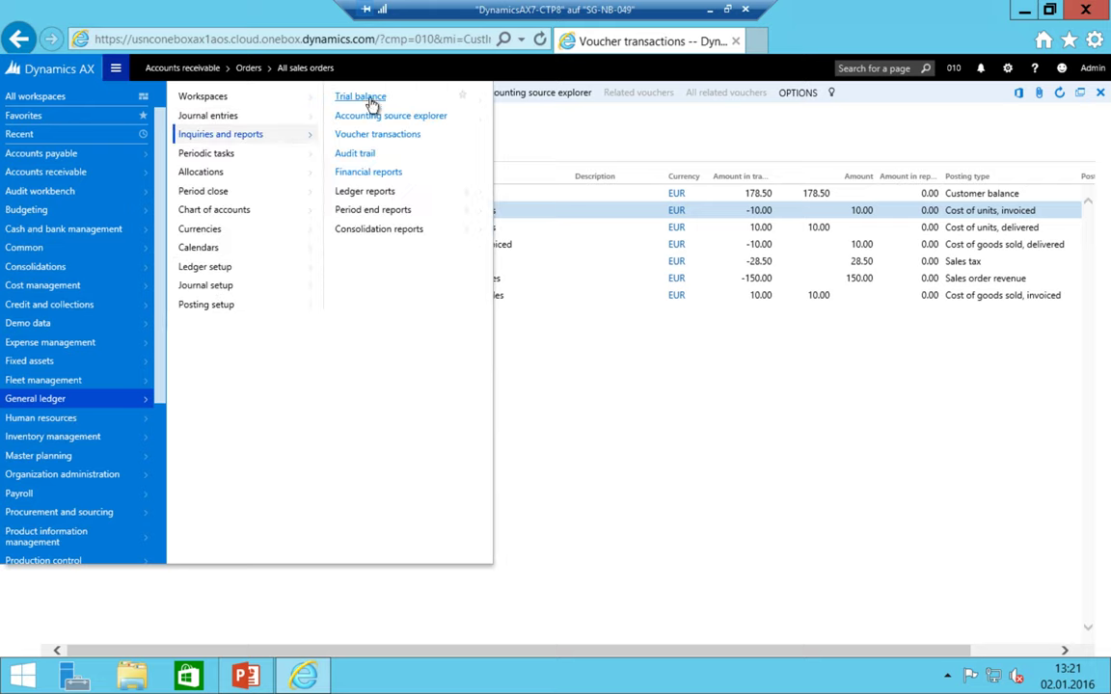
{"action": "left_click", "coordinate": [367, 99]}
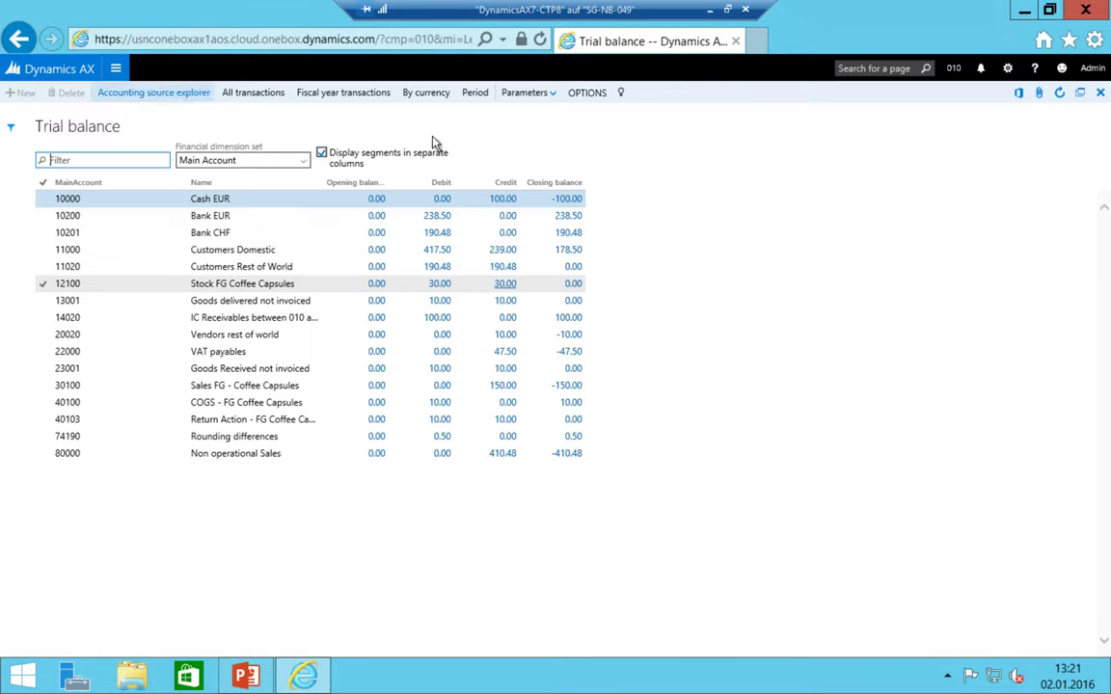
- Update the trial balance for 1/1/2016 to 12/31/2016 and check the Goods delivered not invoiced and Goods Received not invoiced accounts
{"action": "left_click", "coordinate": [549, 93]}
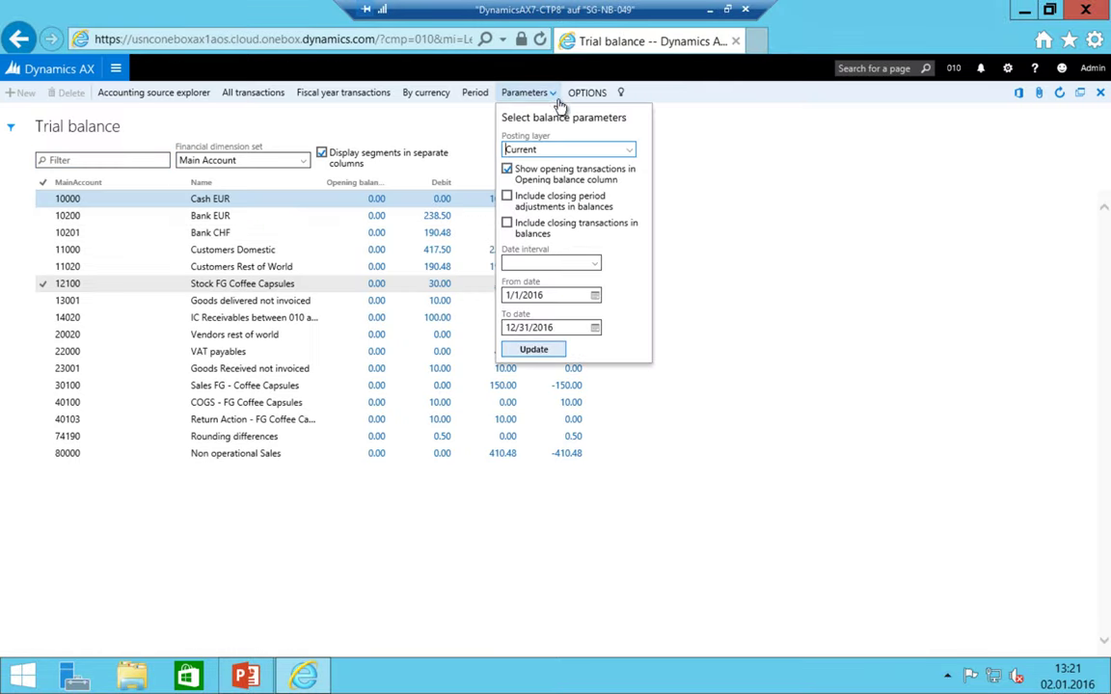
{"action": "left_click", "coordinate": [566, 328]}
{"action": "left_click", "coordinate": [530, 349]}
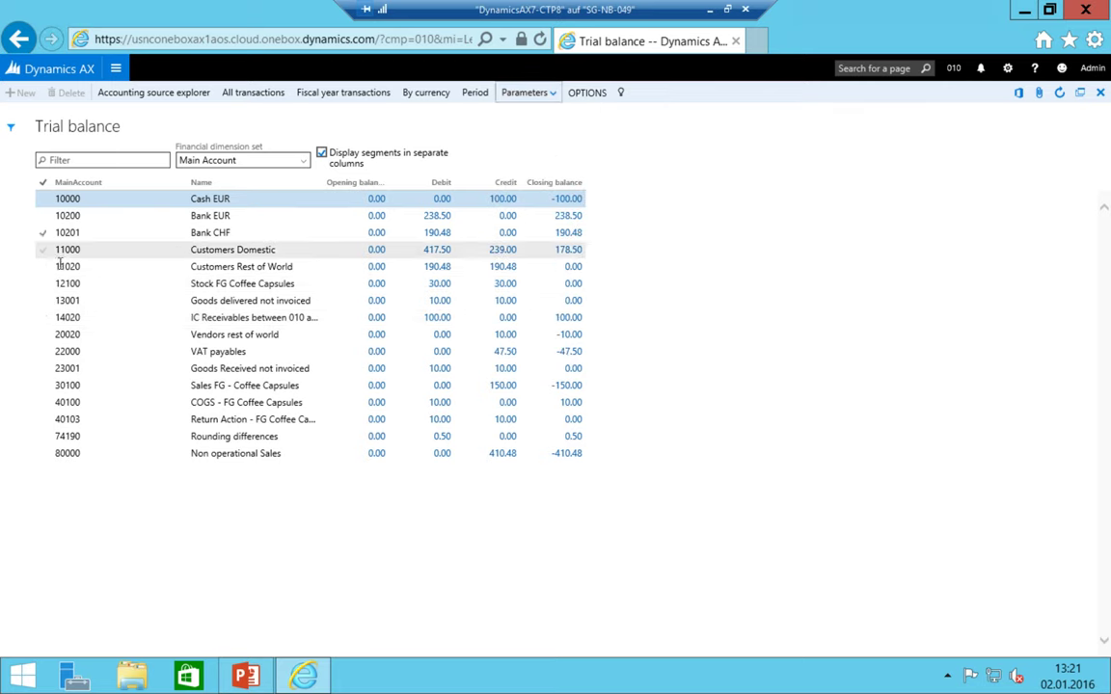
{"action": "left_click", "coordinate": [198, 303]}
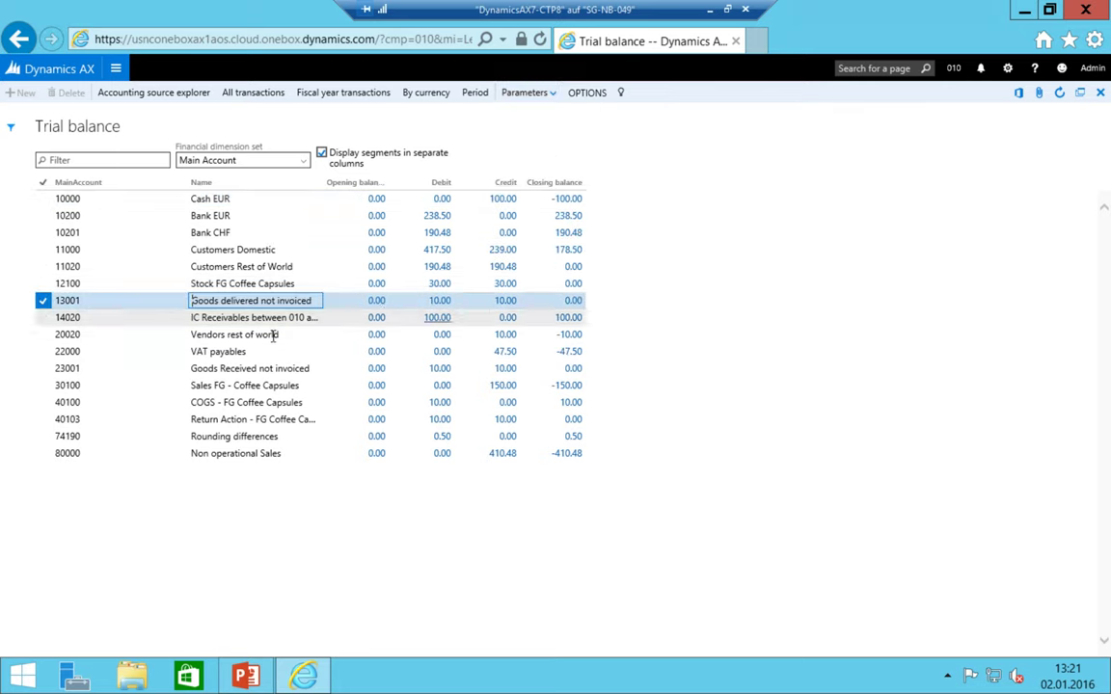
{"action": "left_click", "coordinate": [41, 367]}
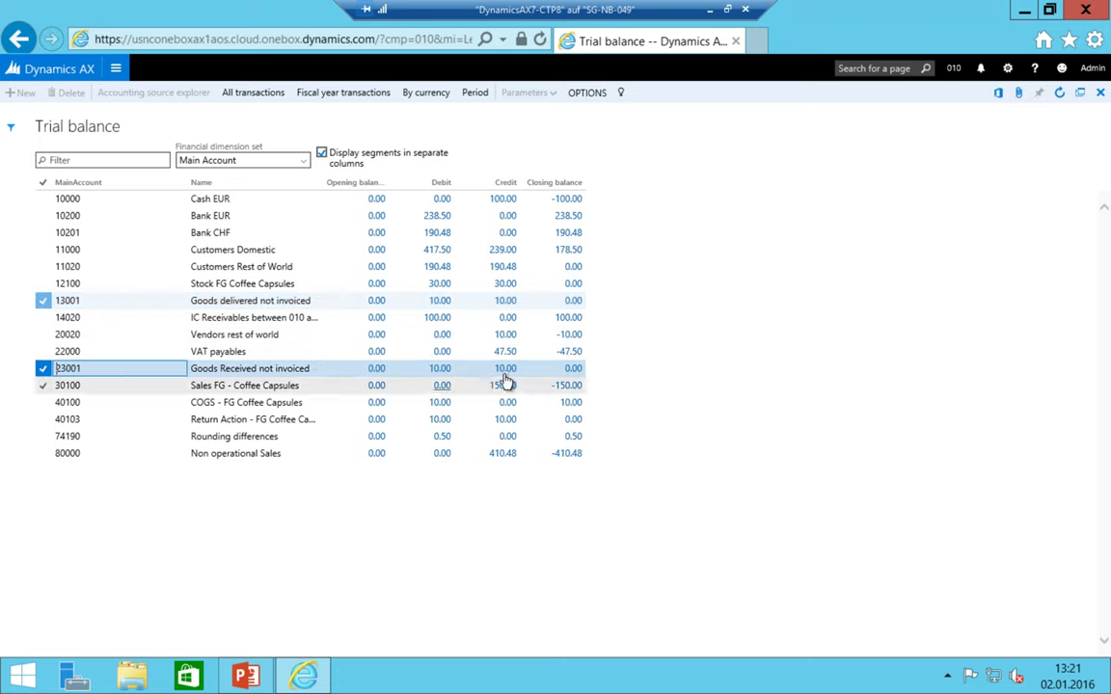
- Check the Return Action - FG Coffee Capsules and Customers Domestic accounts in the trial balance
{"action": "left_click", "coordinate": [42, 419]}
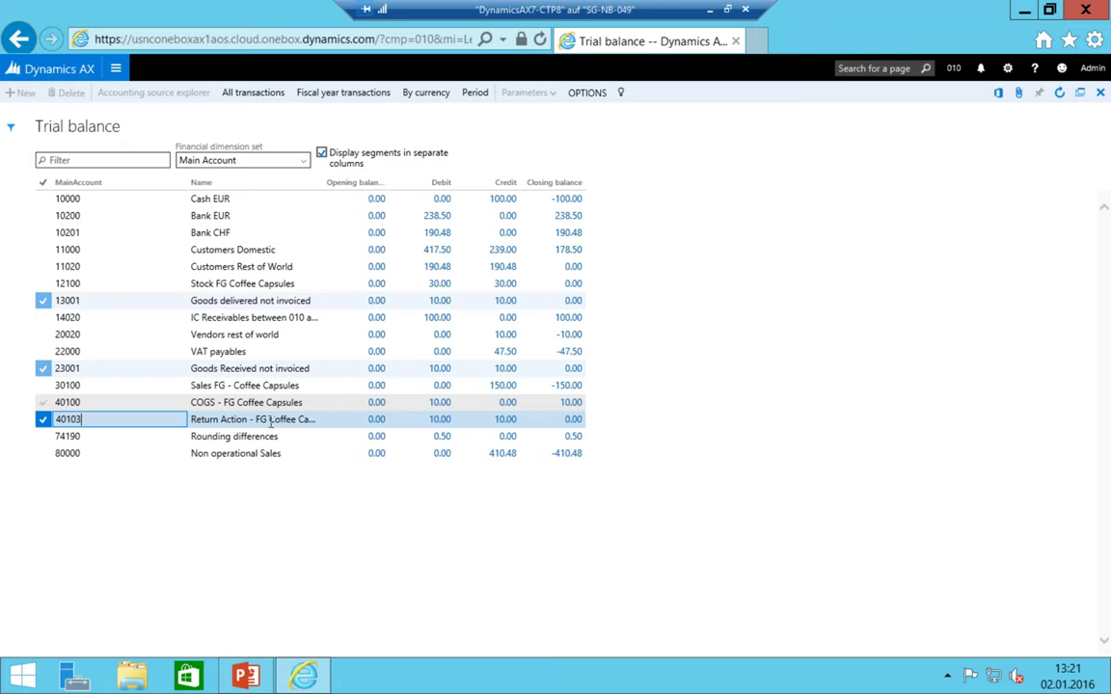
{"action": "left_click", "coordinate": [248, 250]}
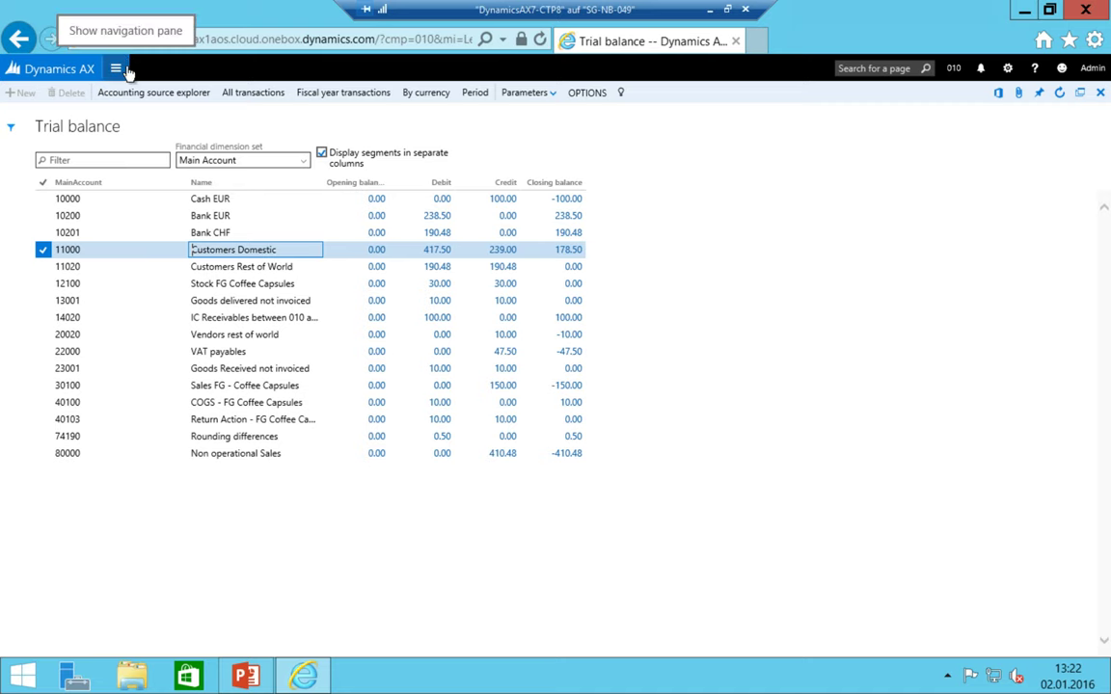
- Leave the trial balance and return to the Nescresso Germany home dashboard
{"action": "left_click", "coordinate": [116, 71]}
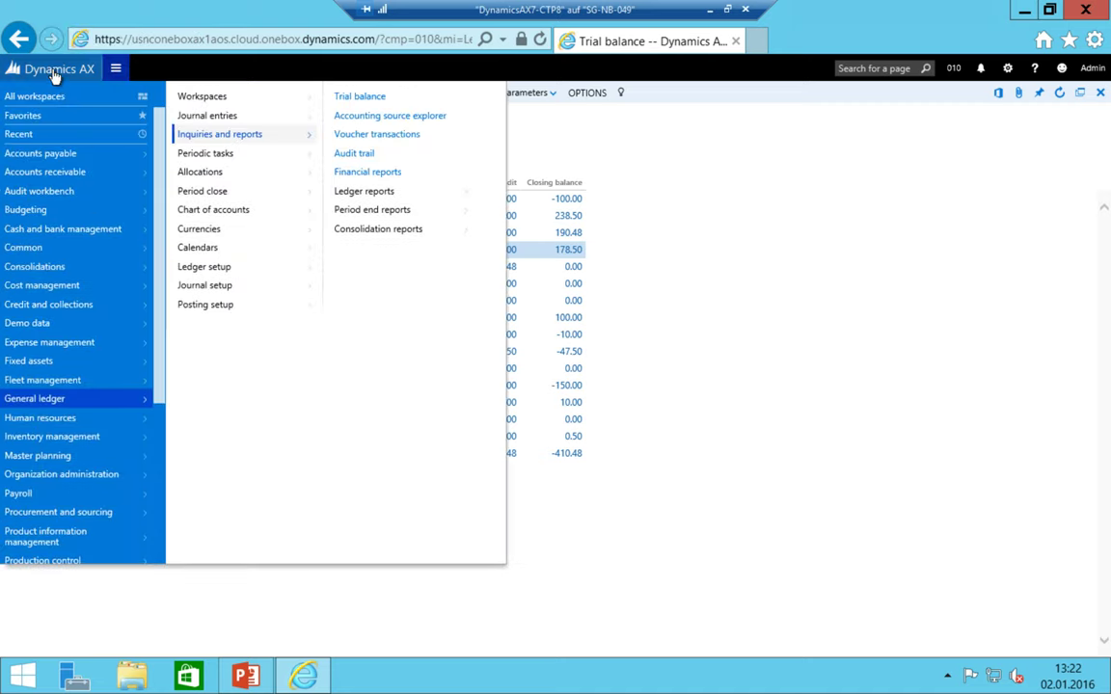
{"action": "left_click", "coordinate": [53, 77]}
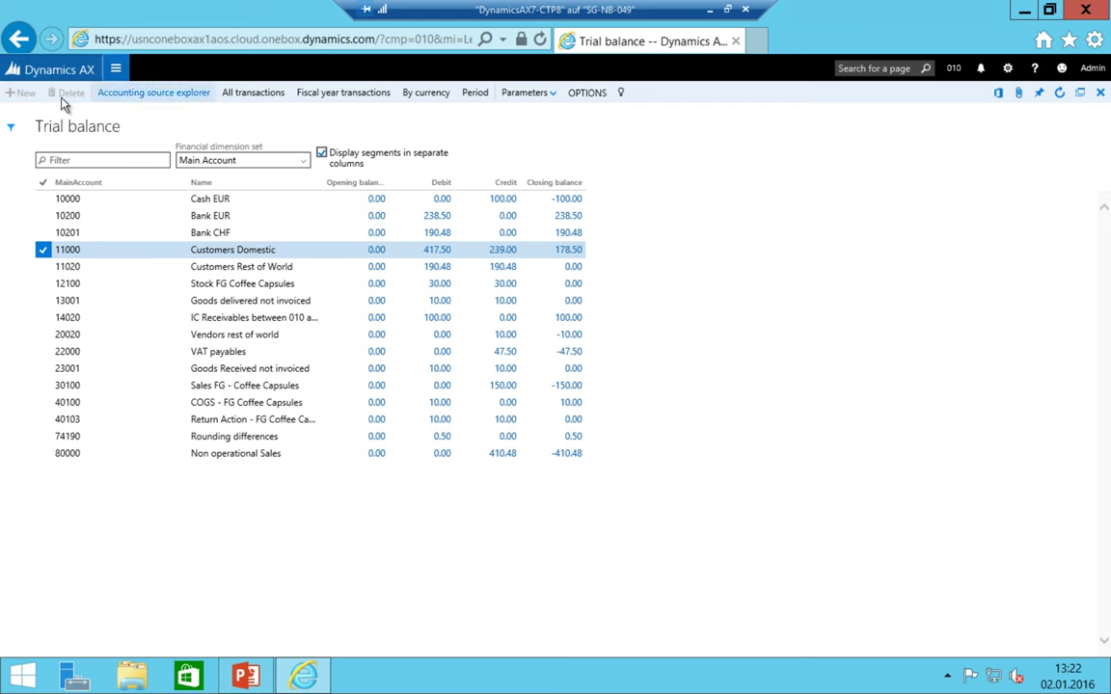
{"action": "left_click", "coordinate": [53, 71]}
{"action": "scroll", "coordinate": [845, 309], "scroll_direction": "down", "scroll_amount": 2}
{"action": "scroll", "coordinate": [905, 350], "scroll_direction": "up", "scroll_amount": 2}
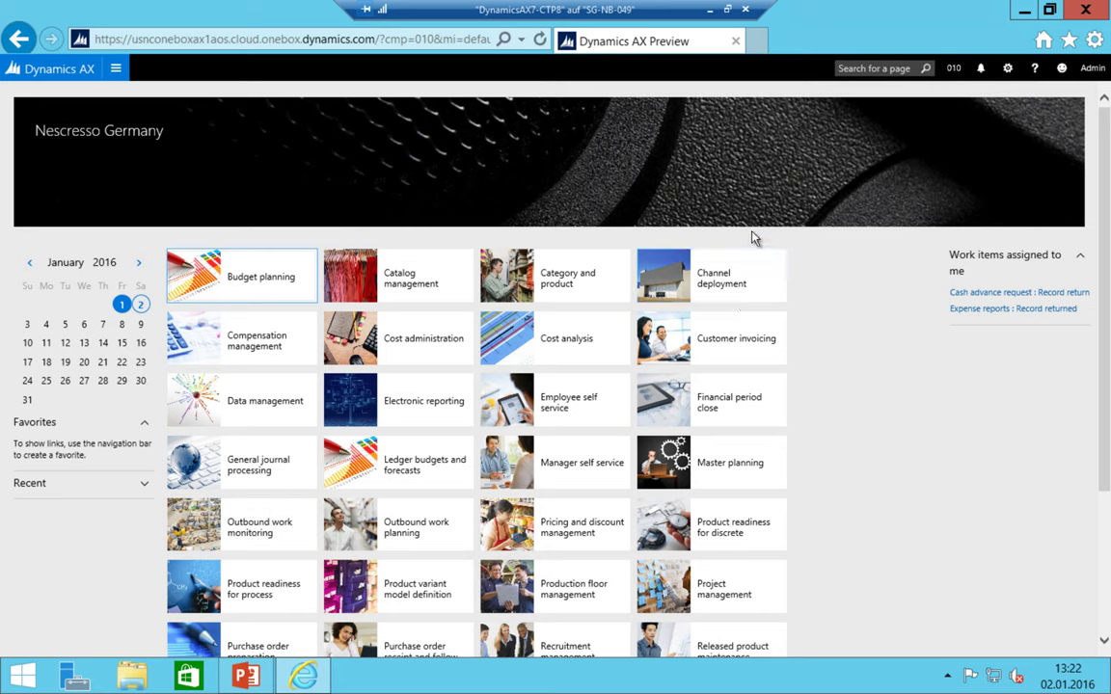
- Switch to the PowerPoint presentation and view the AX7 Setup Part 9 and Part 10 slides
{"action": "left_click", "coordinate": [246, 677]}
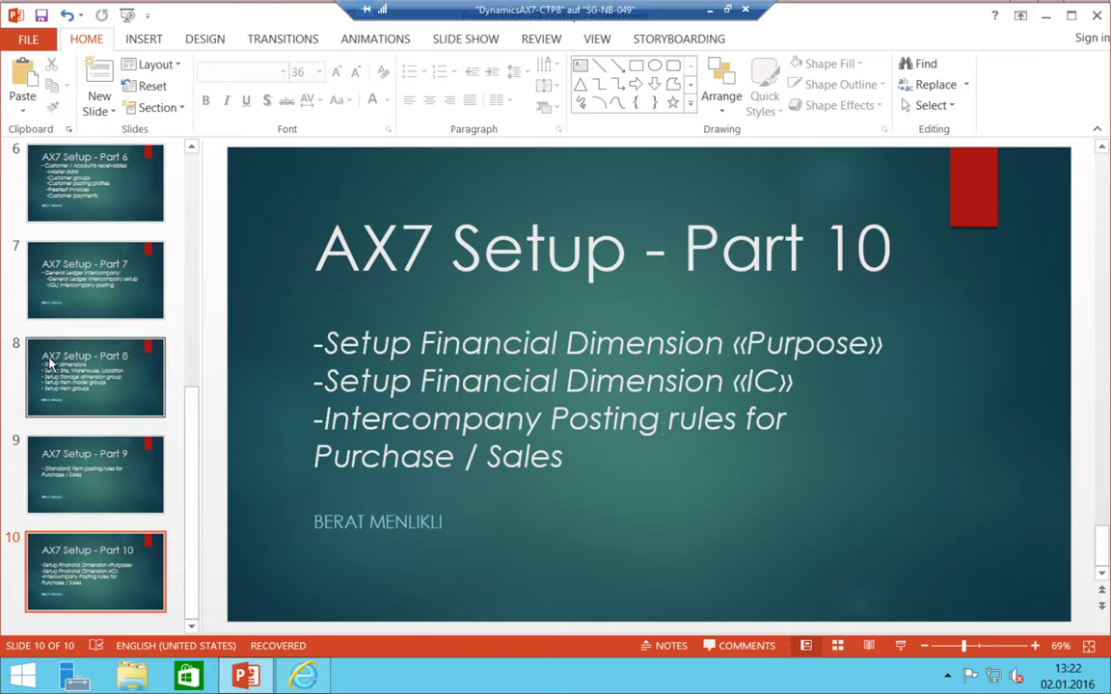
{"action": "left_click", "coordinate": [67, 487]}
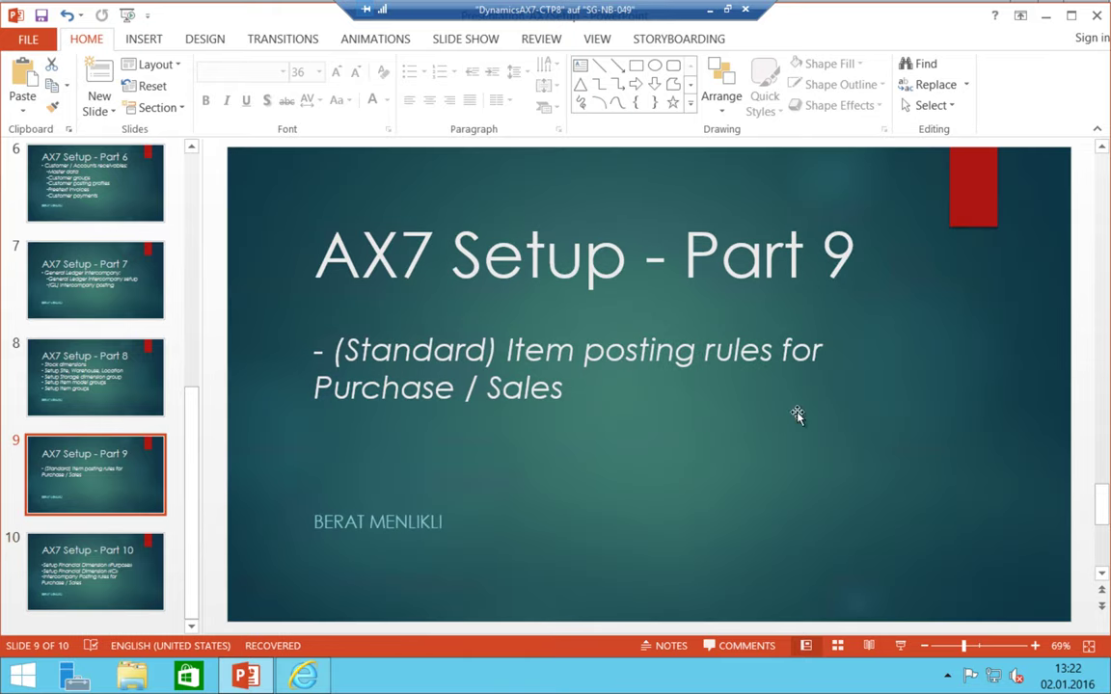
{"action": "left_click", "coordinate": [139, 552]}
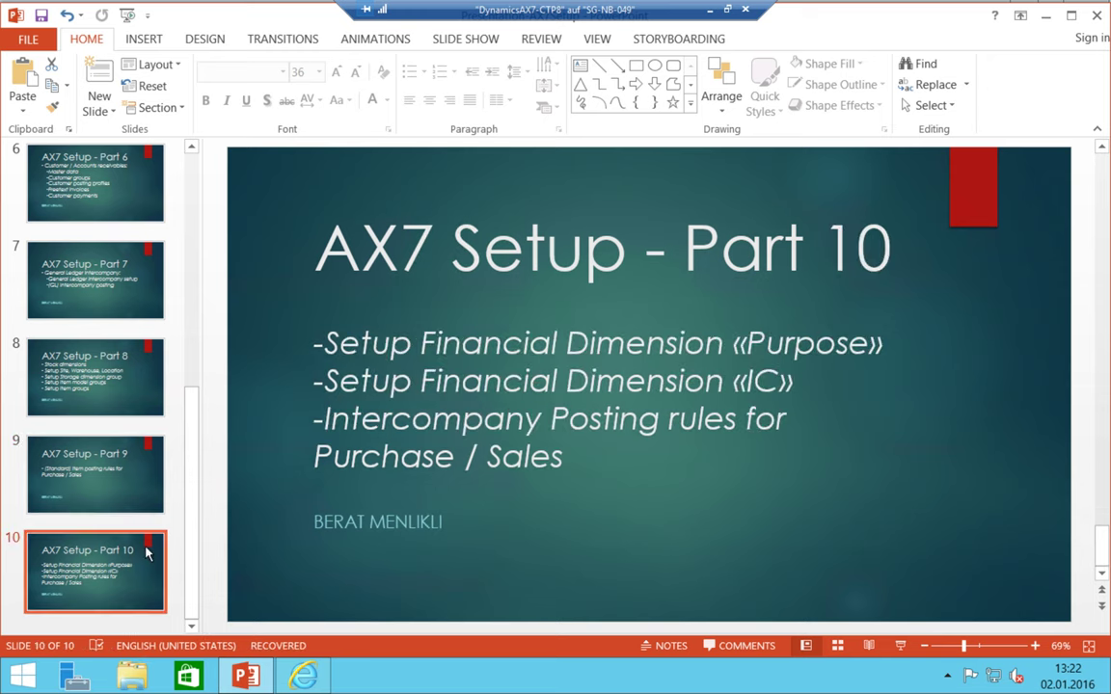
- Review the Part 10 slide's lines on financial dimensions «Purpose» and «IC» and on intercompany posting rules, highlighting the text
{"action": "left_click", "coordinate": [867, 340]}
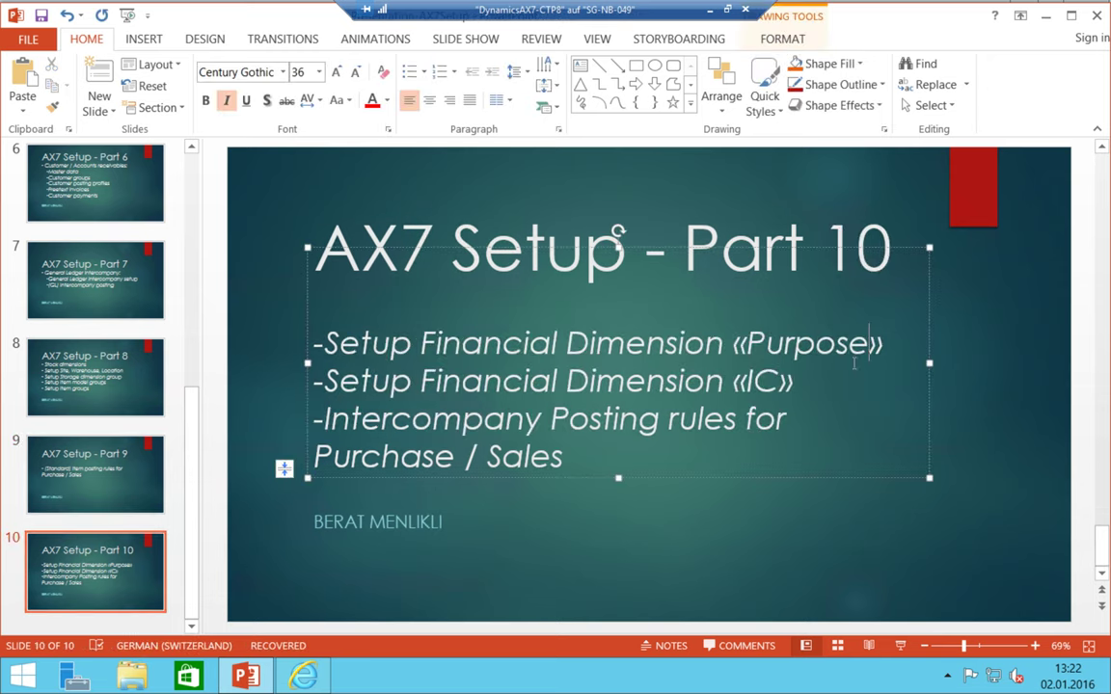
{"action": "left_click_drag", "start_coordinate": [809, 379], "coordinate": [307, 345]}
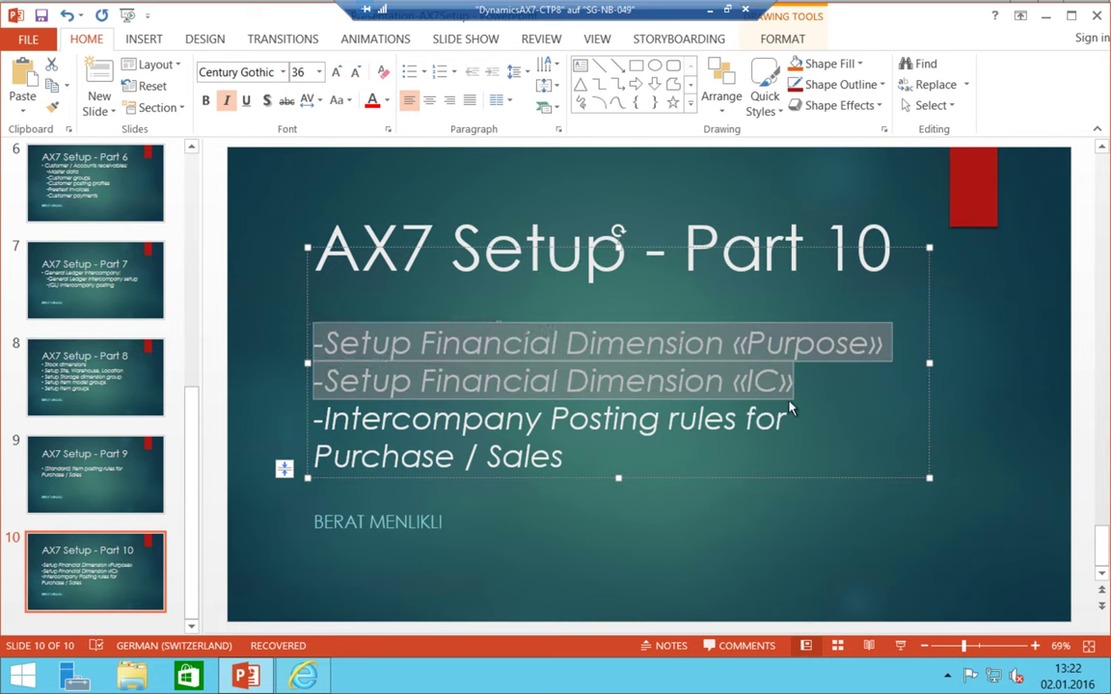
{"action": "left_click", "coordinate": [603, 447]}
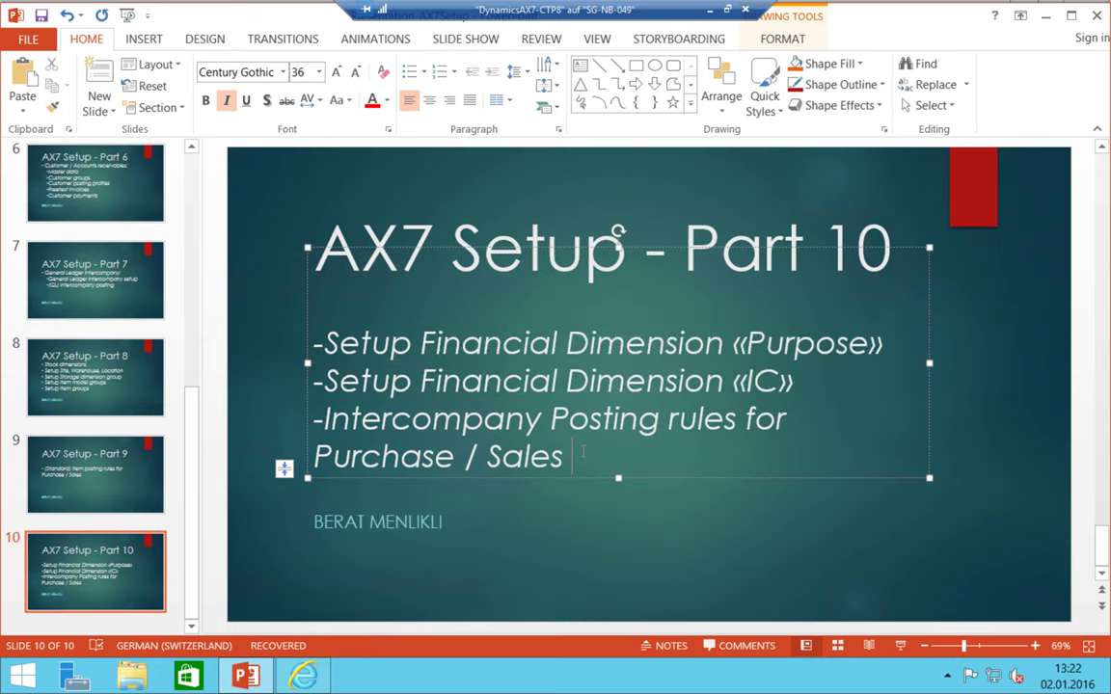
{"action": "left_click_drag", "start_coordinate": [581, 457], "coordinate": [324, 419]}
{"action": "left_click", "coordinate": [678, 383]}
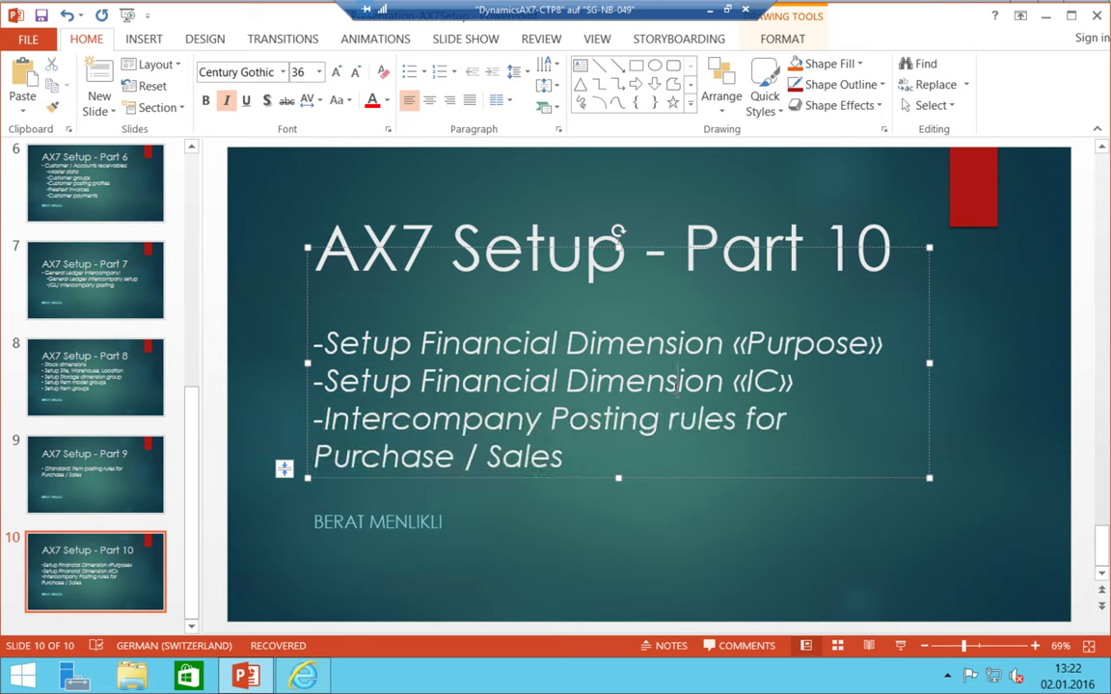